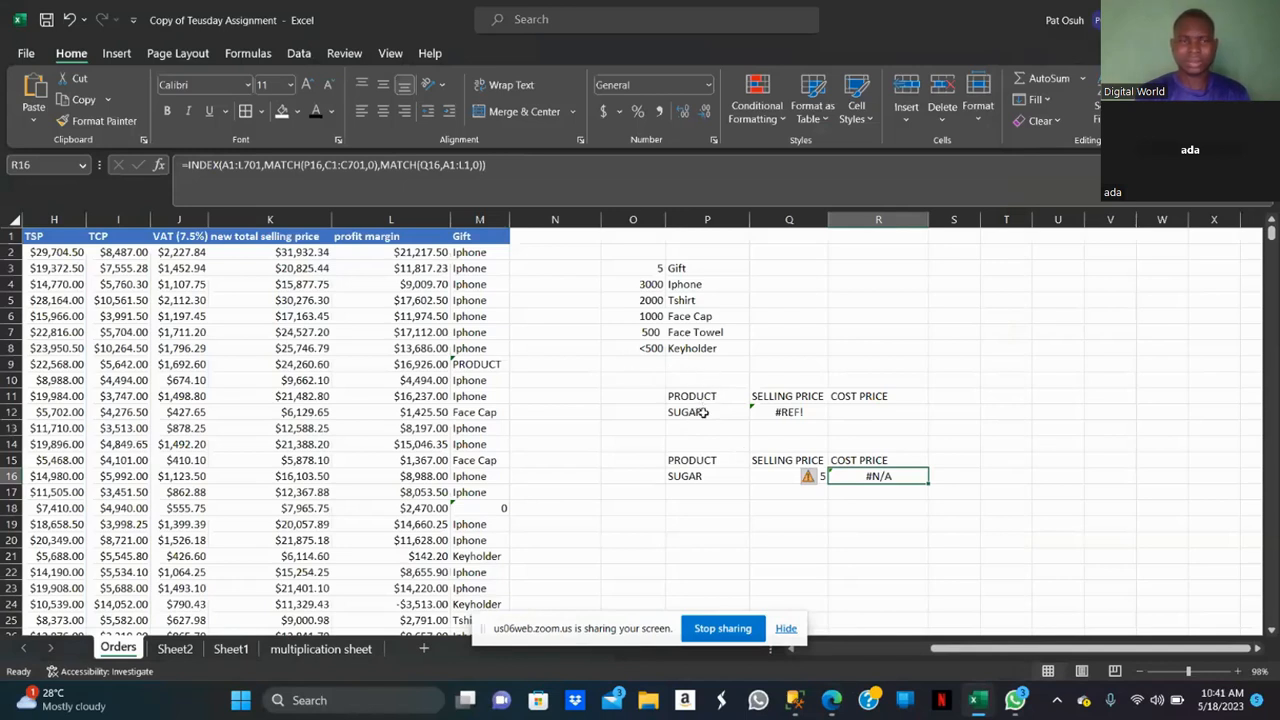
Examine the lookup cells and the Orders data columns, and glance at the cookie price list on Sheet1.
click(811, 410)
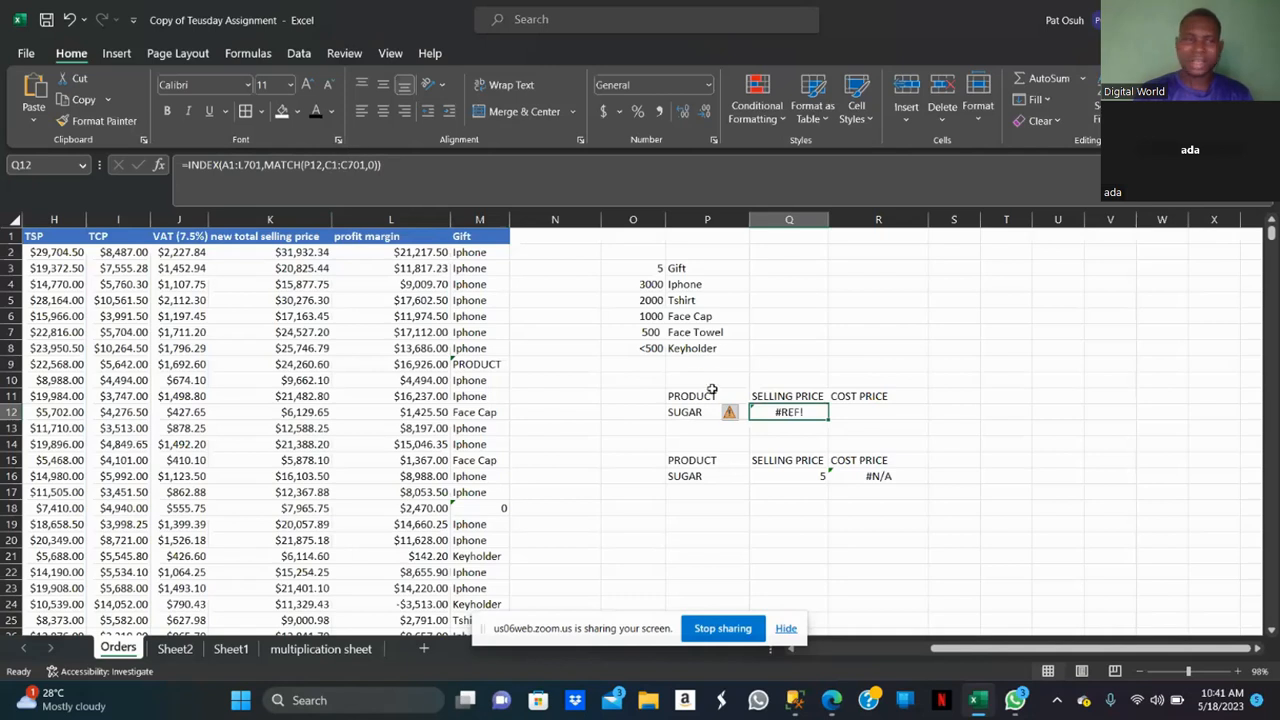
click(705, 412)
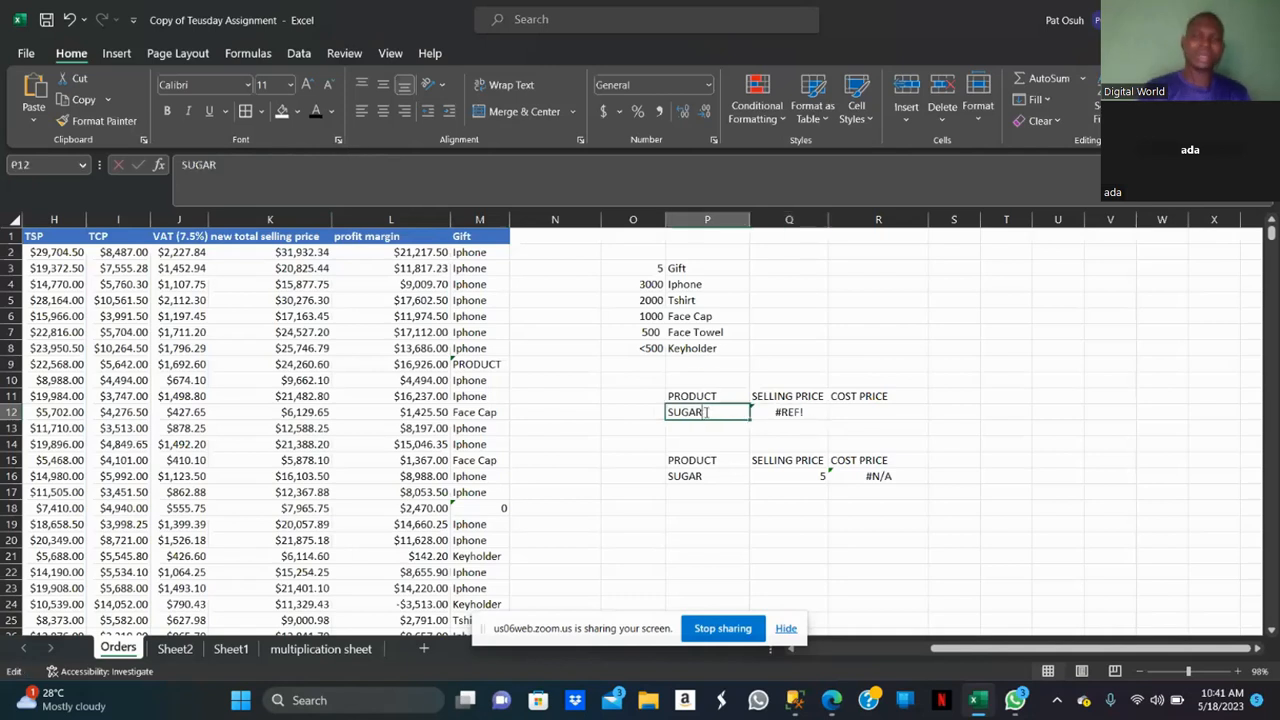
double_click(705, 412)
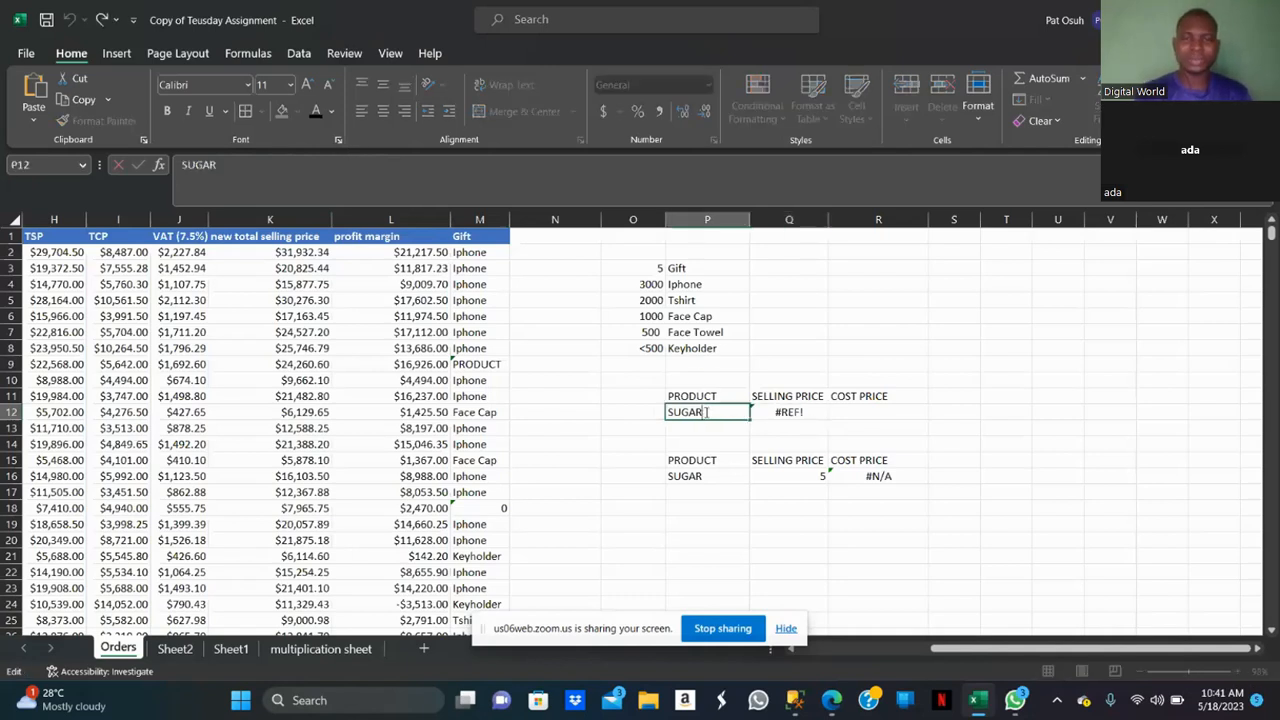
click(796, 650)
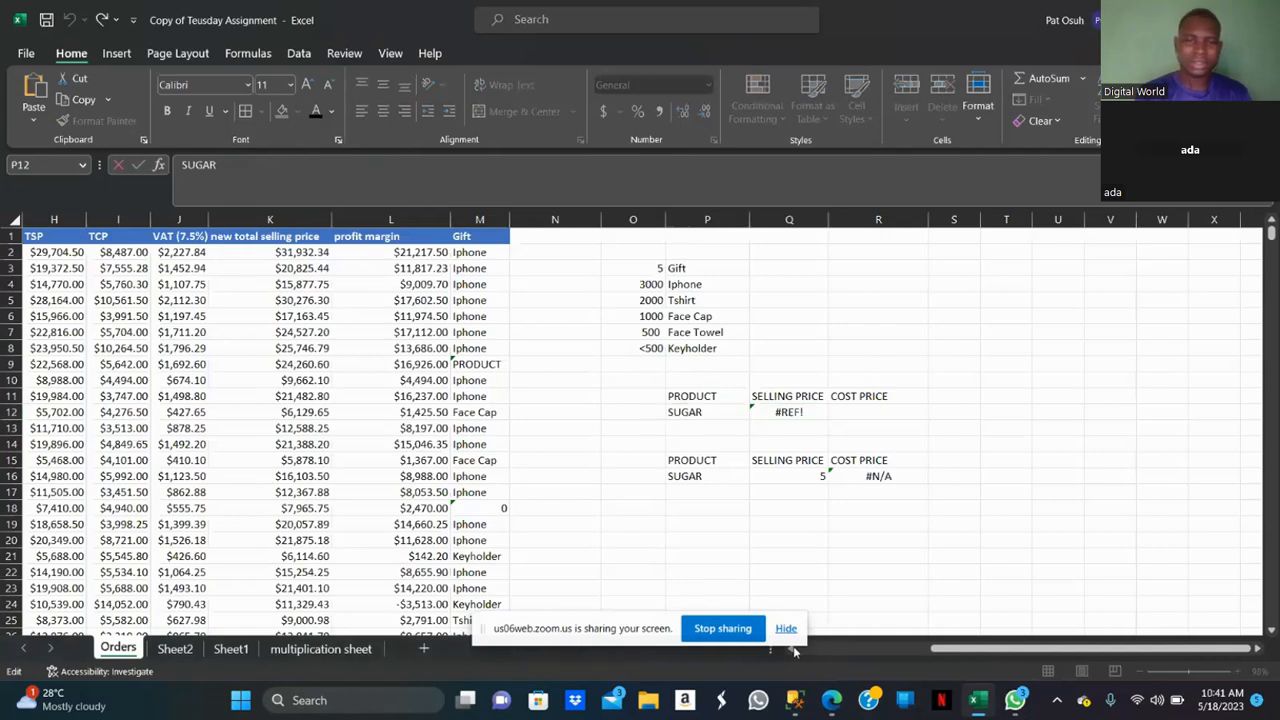
click(992, 647)
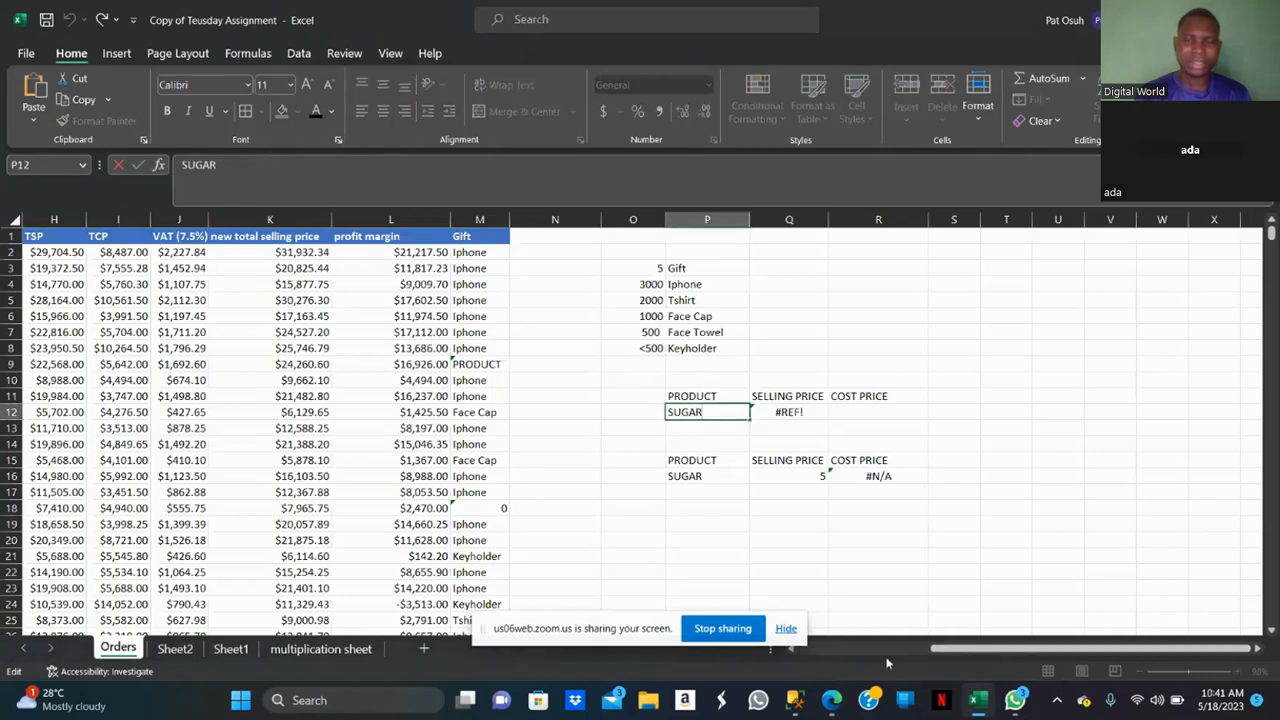
click(788, 630)
click(792, 650)
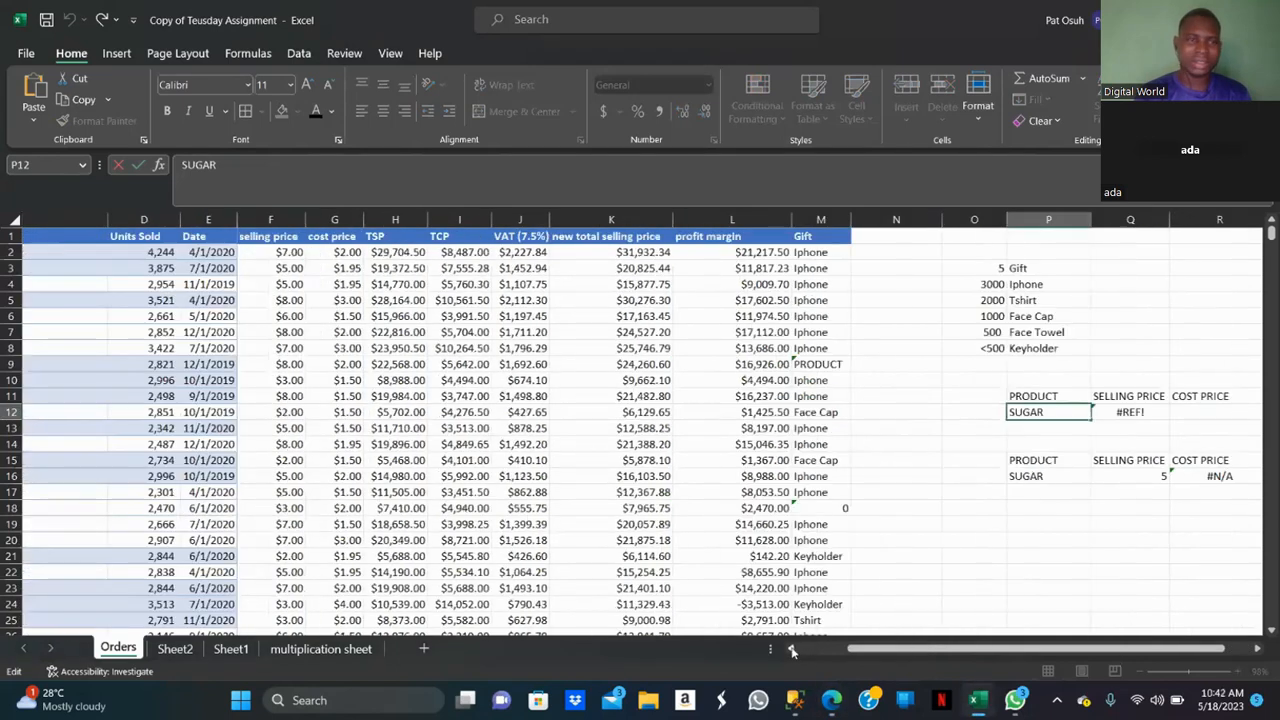
click(792, 650)
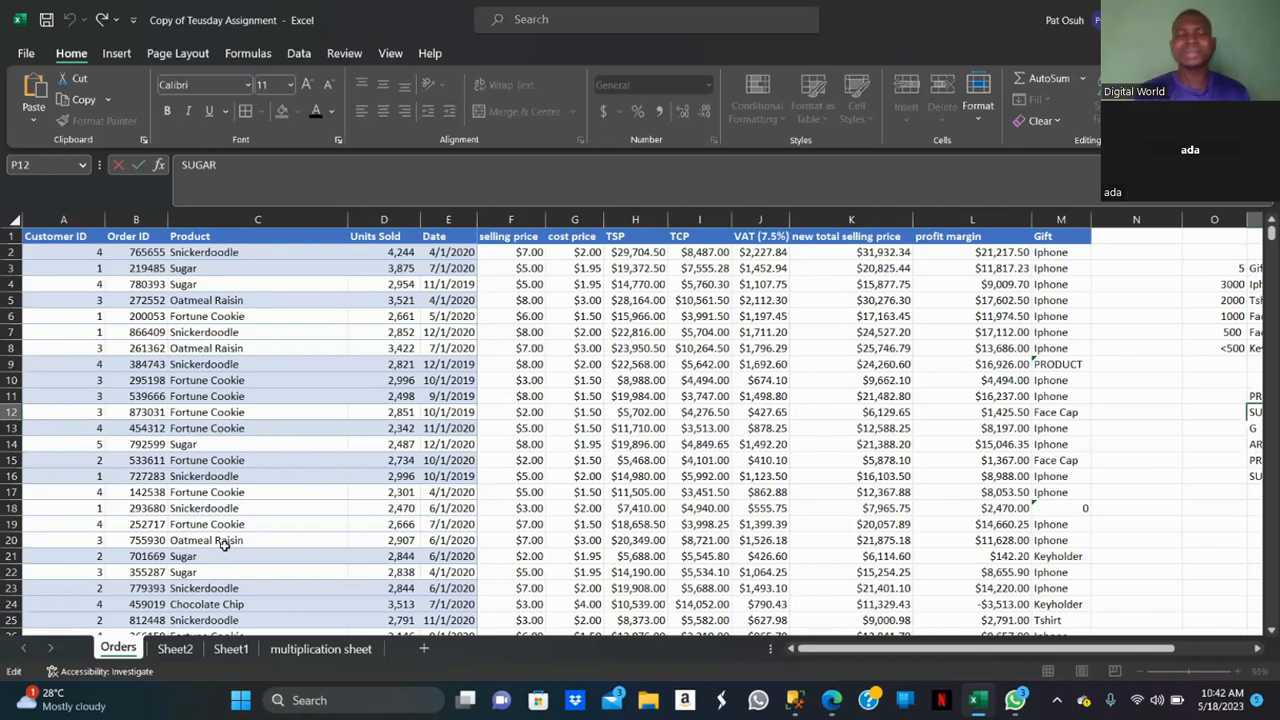
click(231, 649)
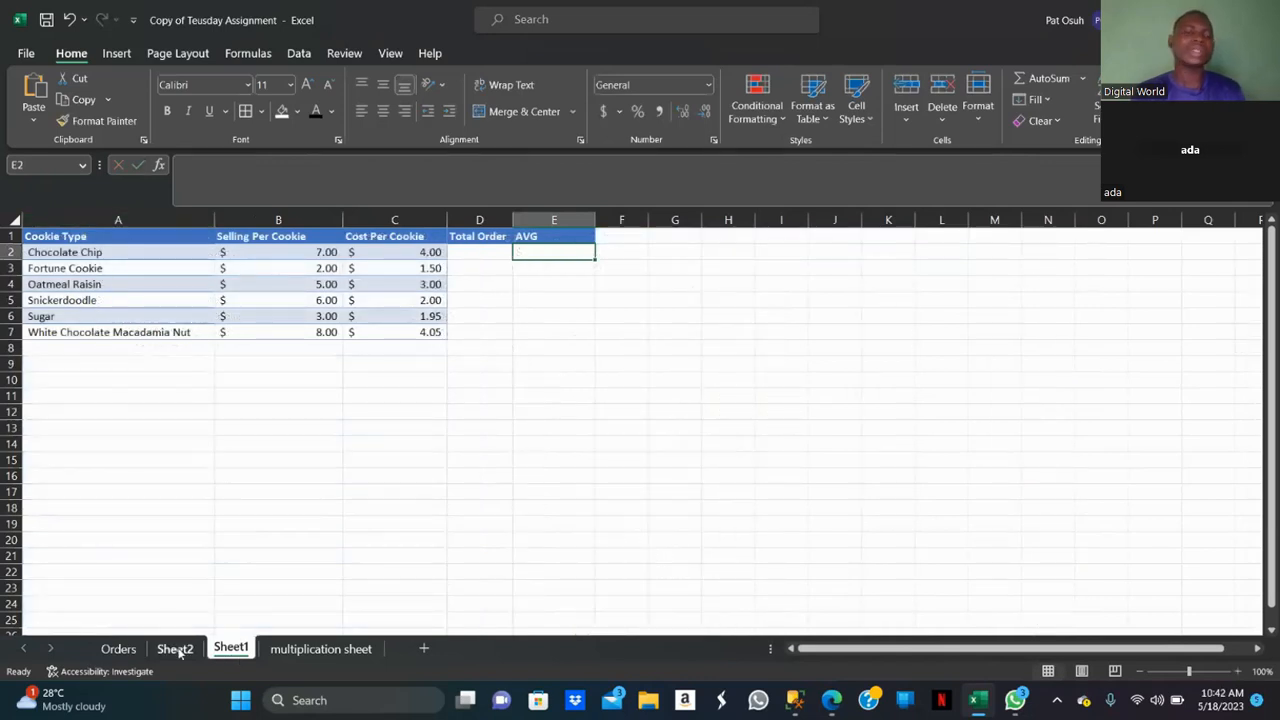
click(118, 649)
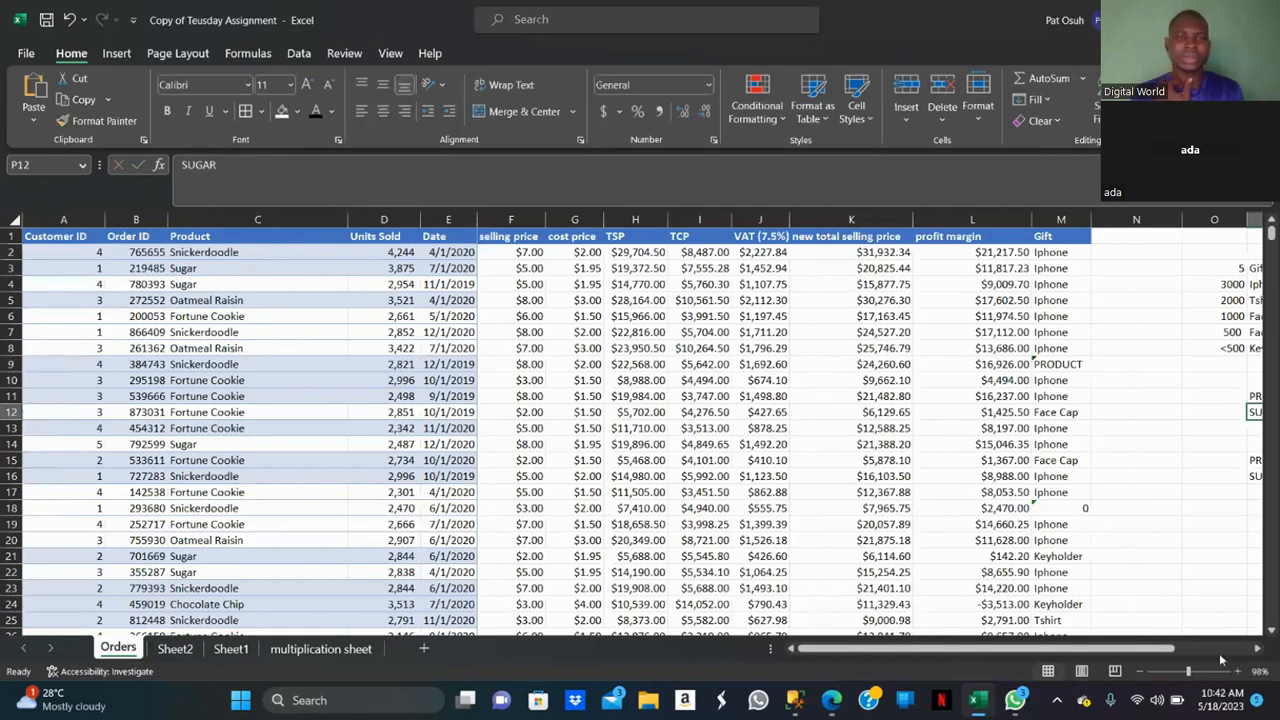
click(1257, 650)
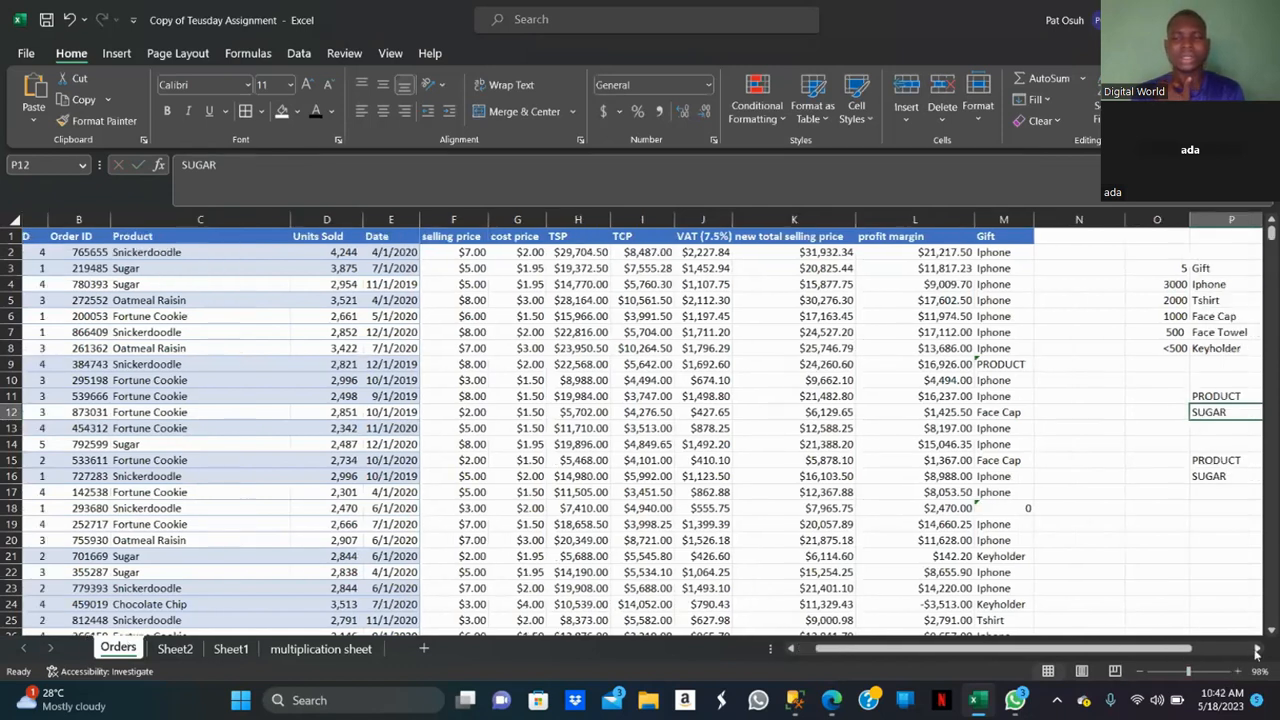
click(1257, 651)
click(1257, 651)
click(1257, 651)
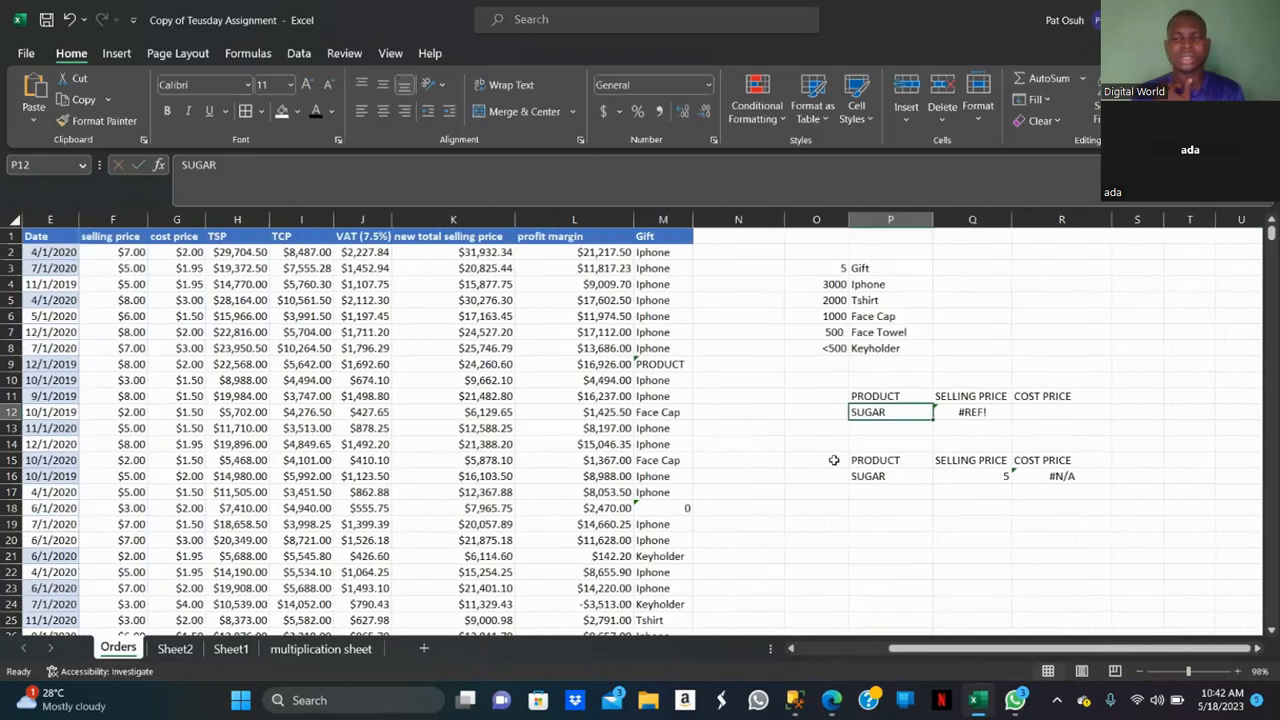
Retype the product name in P12 as Sugar.
double_click(887, 411)
key(BackSpace)
key(BackSpace)
key(BackSpace)
key(BackSpace)
key(BackSpace)
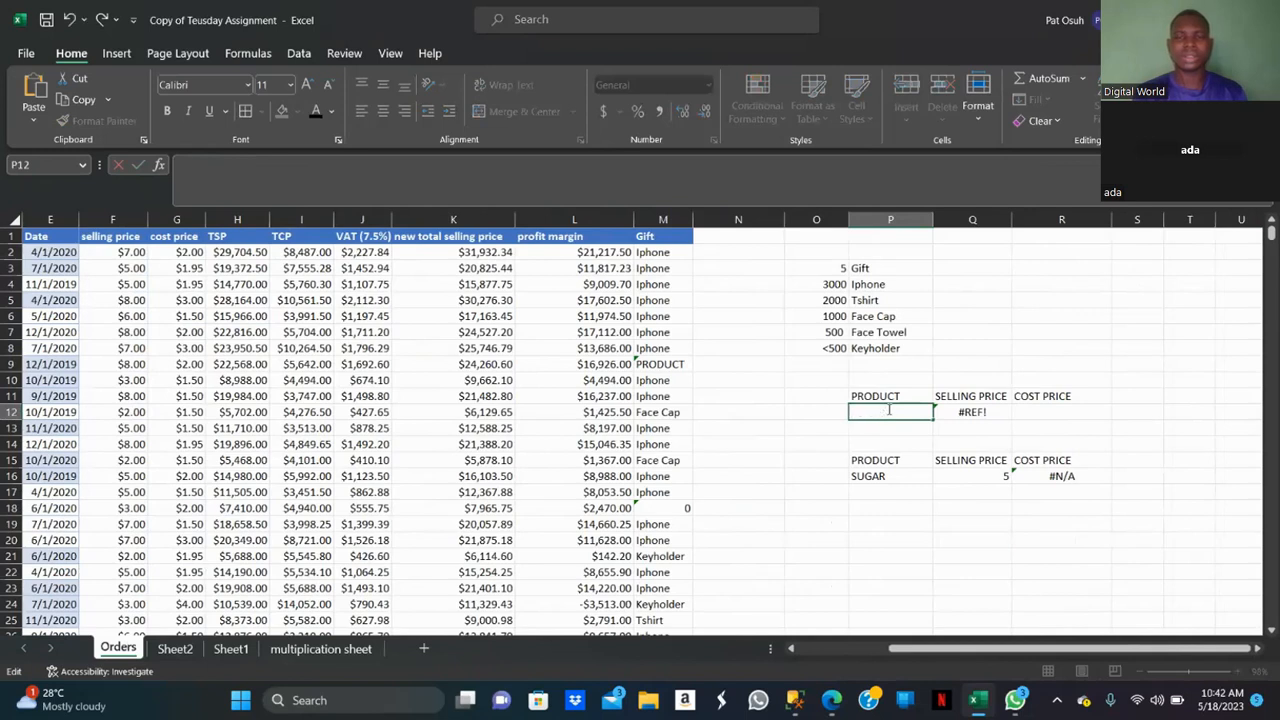
text(sugar)
click(968, 412)
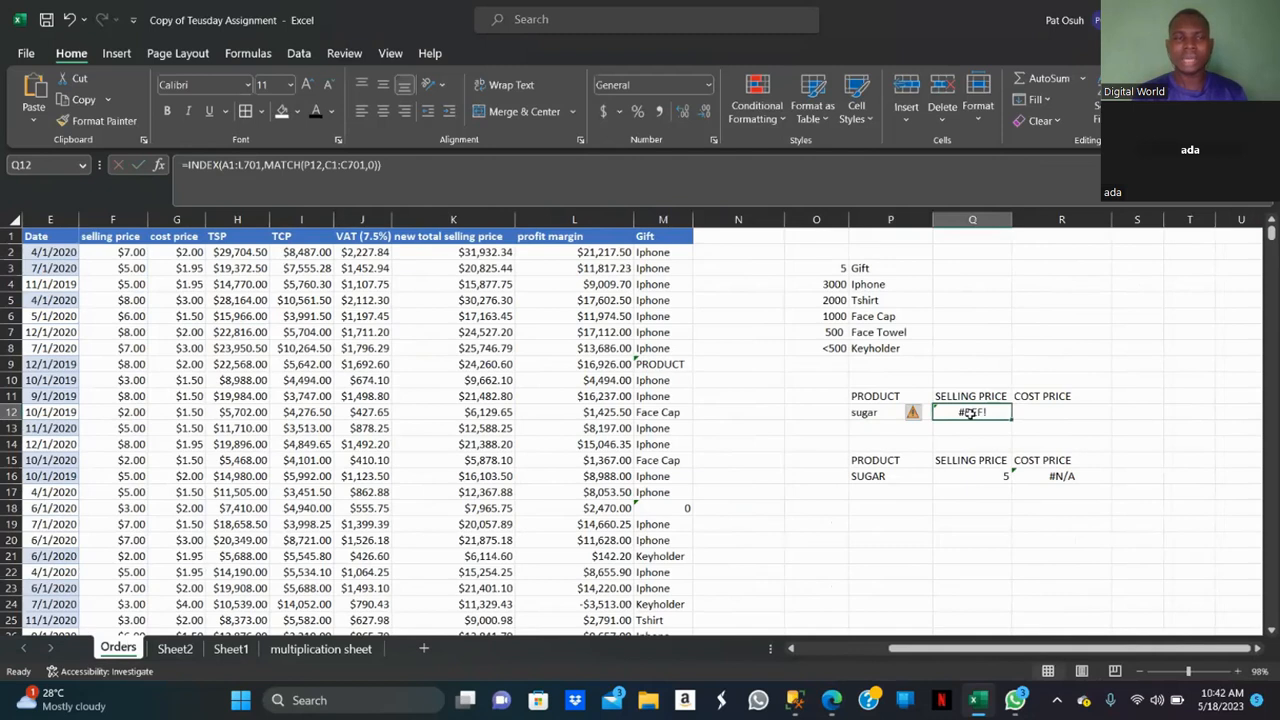
double_click(876, 412)
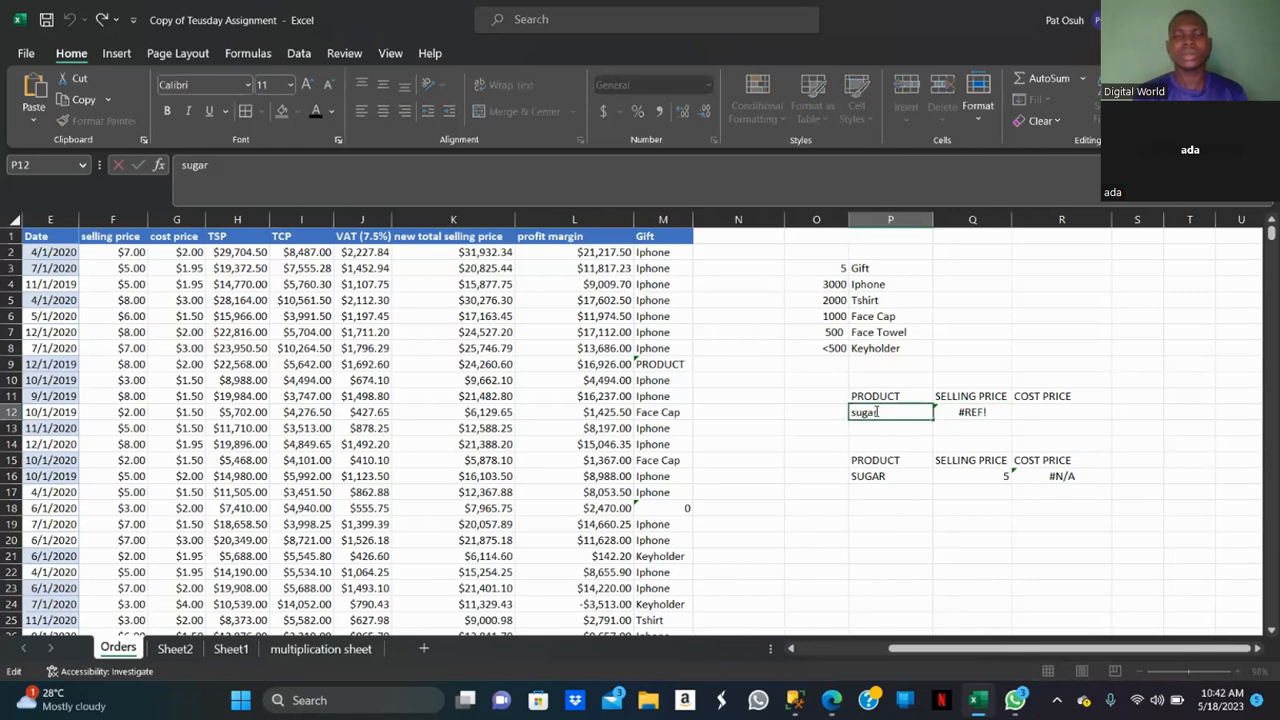
key(Delete)
text(S)
click(963, 412)
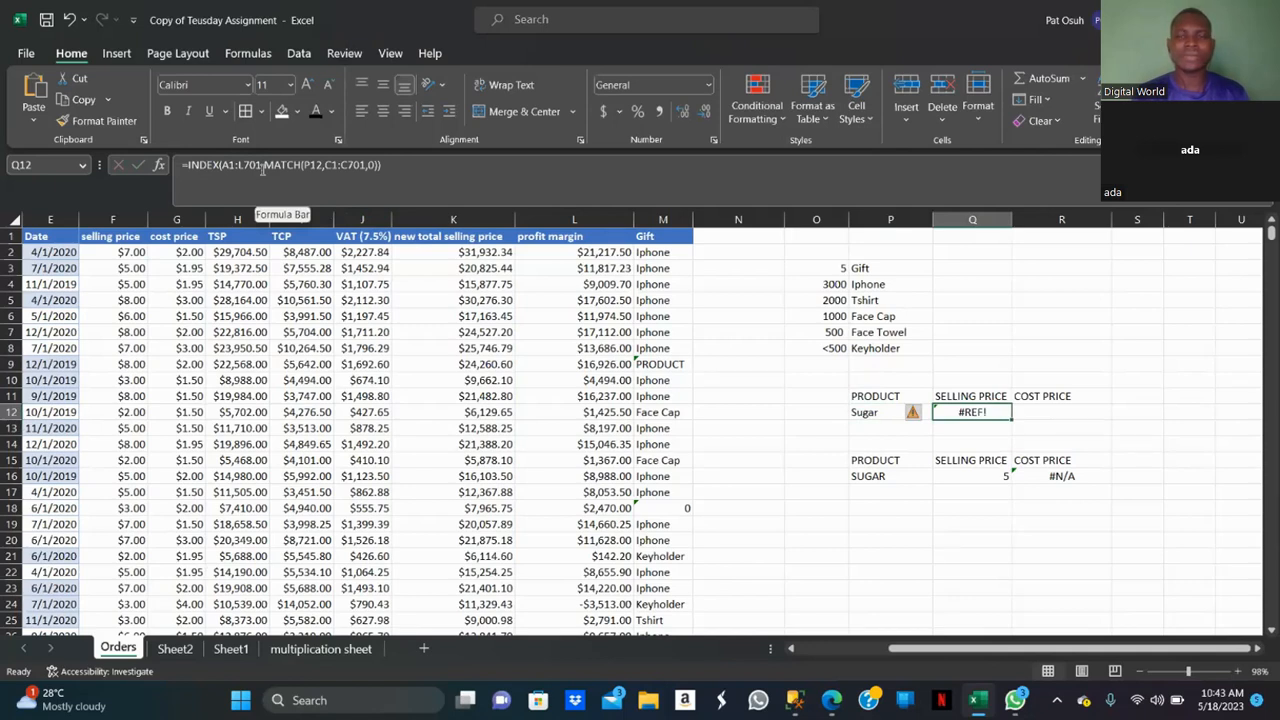
Strip the selling price formula in Q12 back to just the opening =INDEX( function.
click(792, 649)
click(792, 649)
click(792, 649)
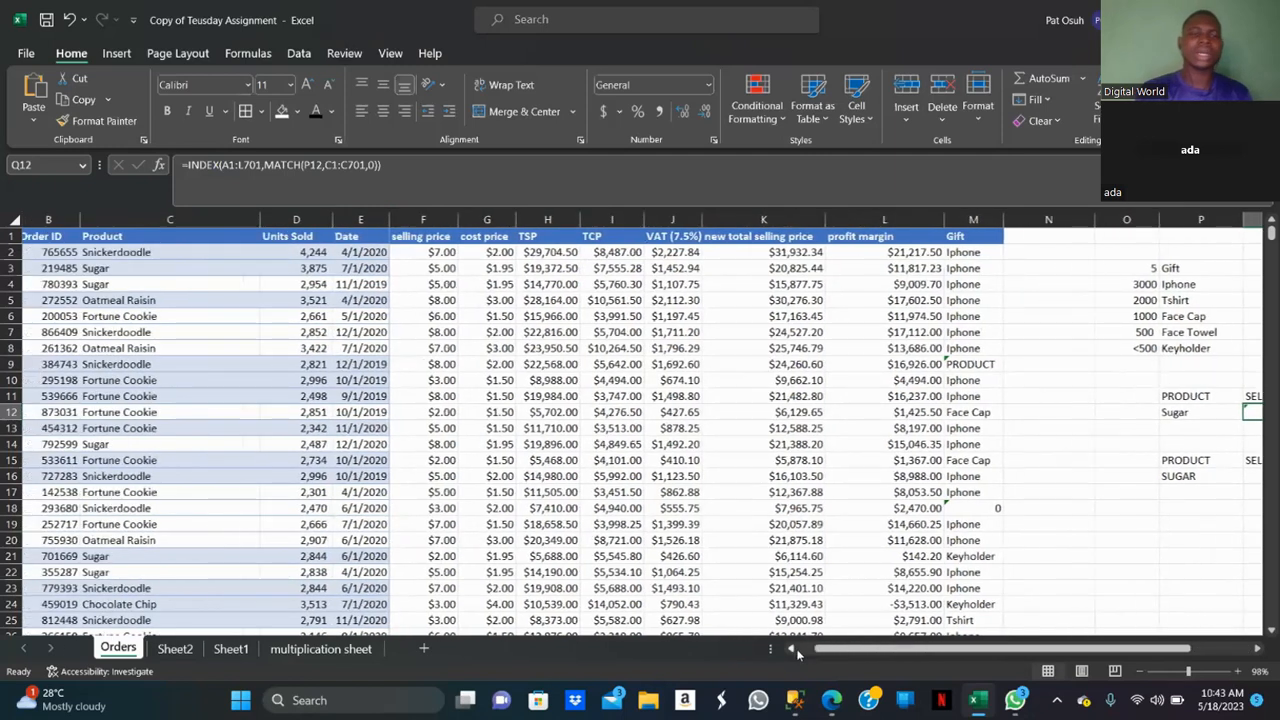
click(792, 649)
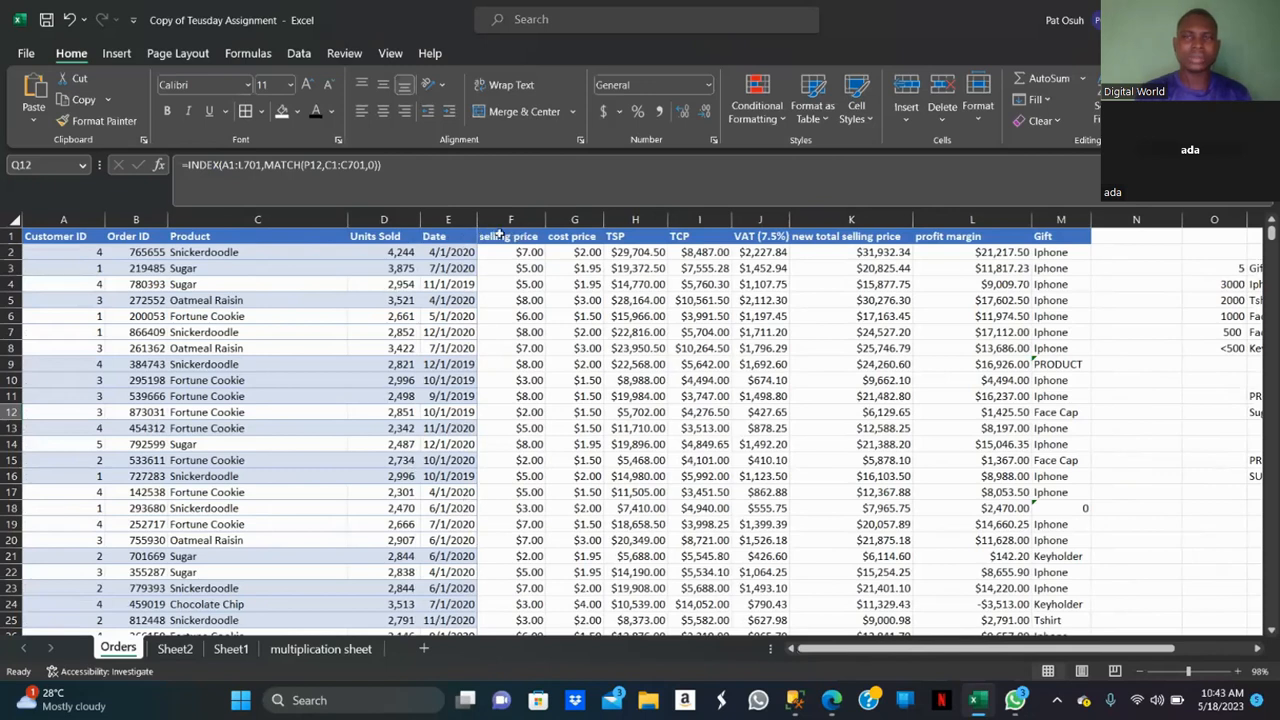
click(259, 163)
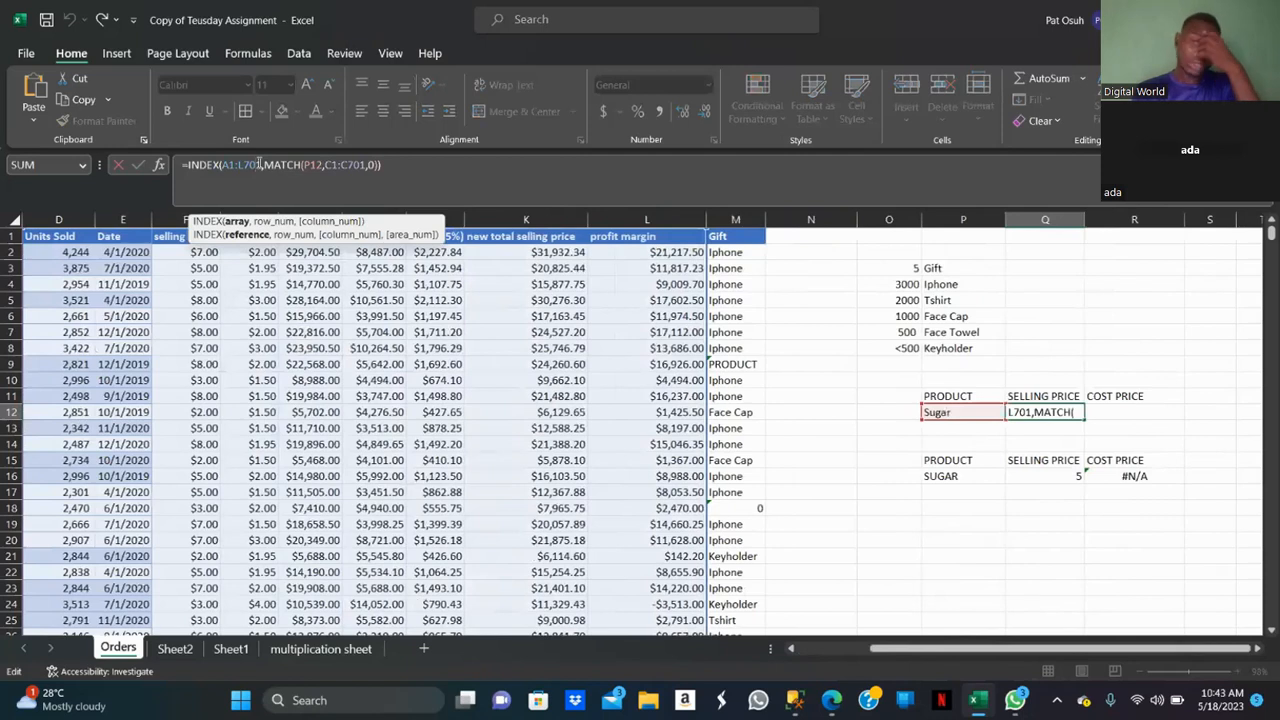
key(BackSpace)
key(BackSpace)
key(BackSpace)
key(BackSpace)
key(BackSpace)
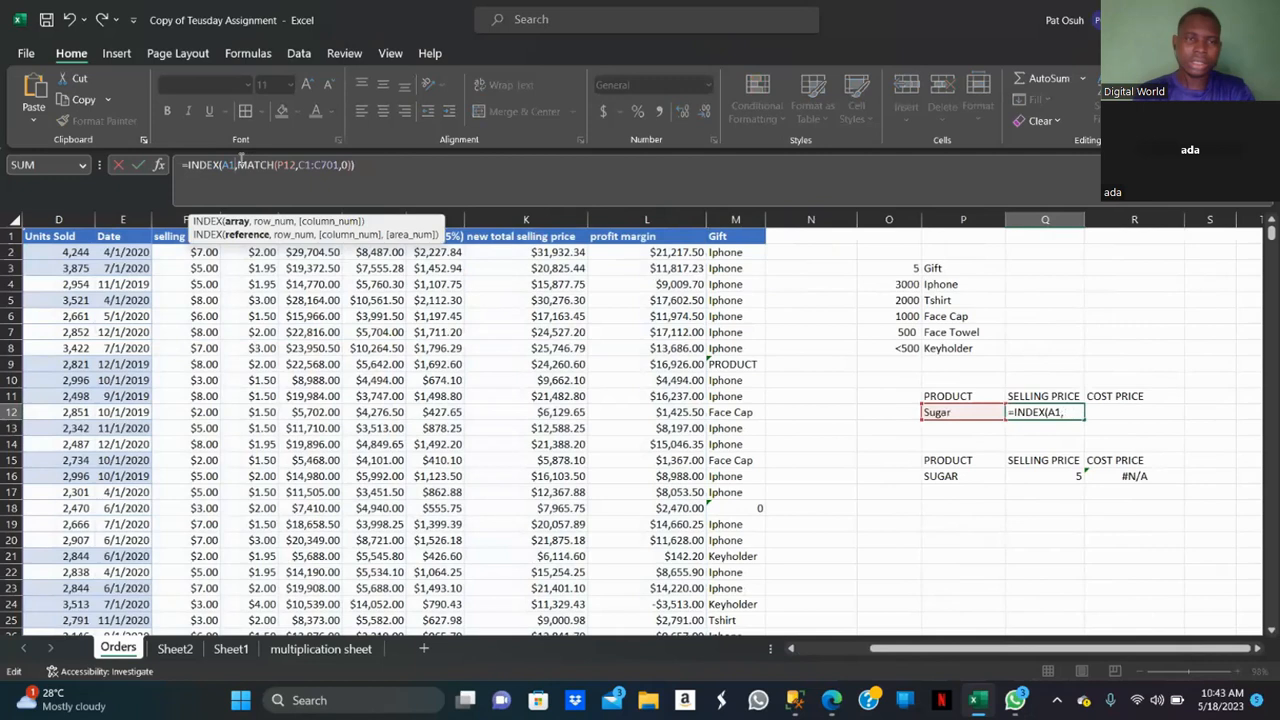
click(367, 170)
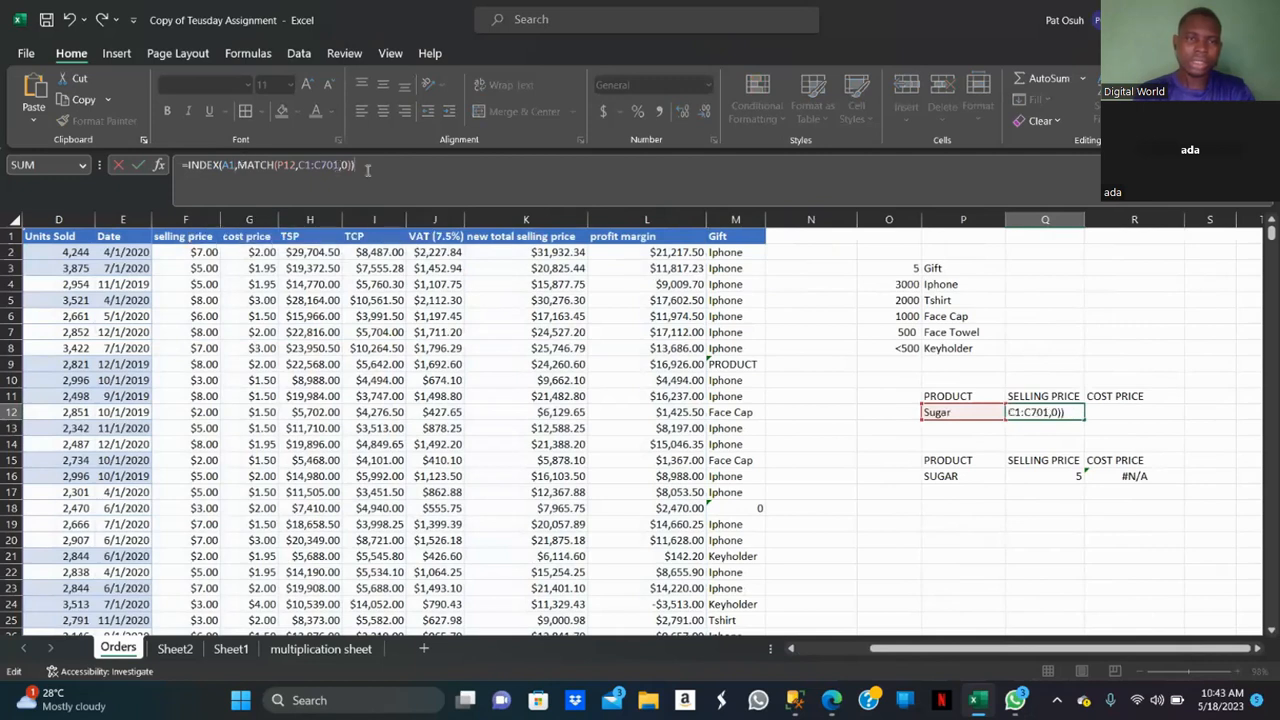
key(BackSpace)
key(BackSpace)
key(BackSpace)
key(BackSpace)
key(BackSpace)
key(BackSpace)
key(BackSpace)
key(BackSpace)
key(BackSpace)
key(BackSpace)
key(BackSpace)
key(BackSpace)
key(BackSpace)
key(BackSpace)
key(BackSpace)
key(BackSpace)
key(BackSpace)
key(BackSpace)
key(BackSpace)
key(BackSpace)
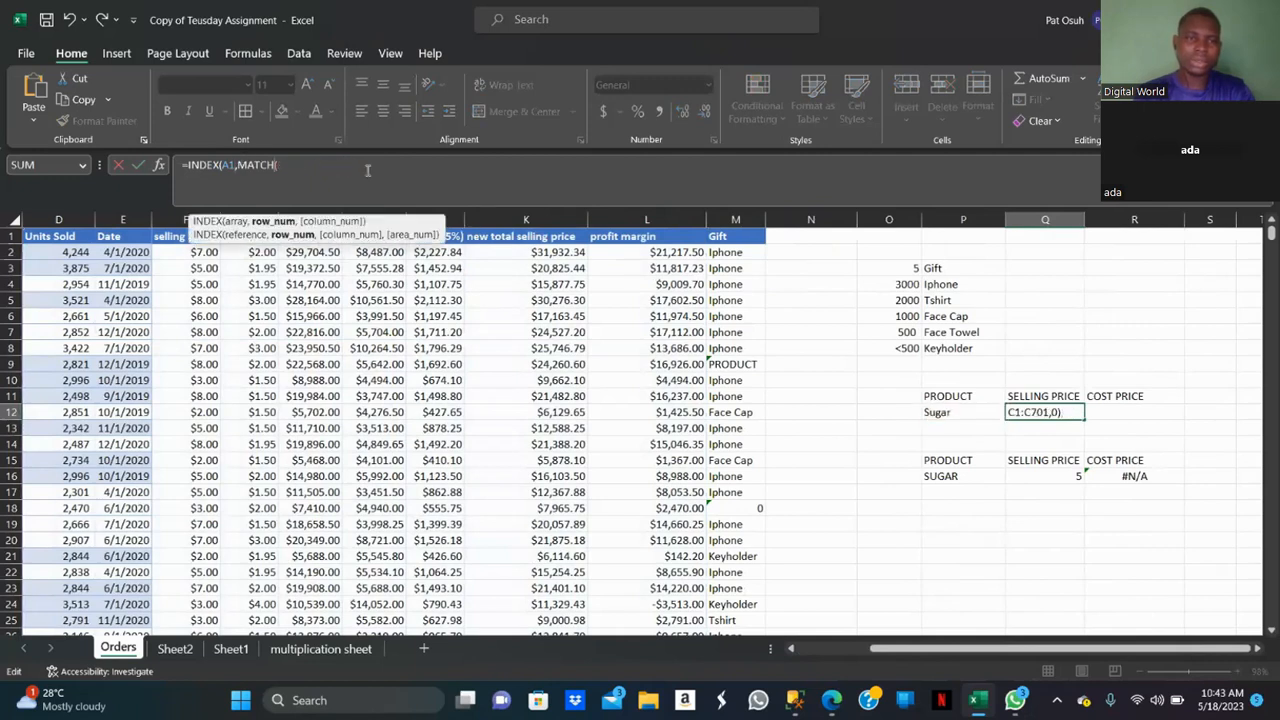
key(BackSpace)
key(BackSpace)
key(BackSpace)
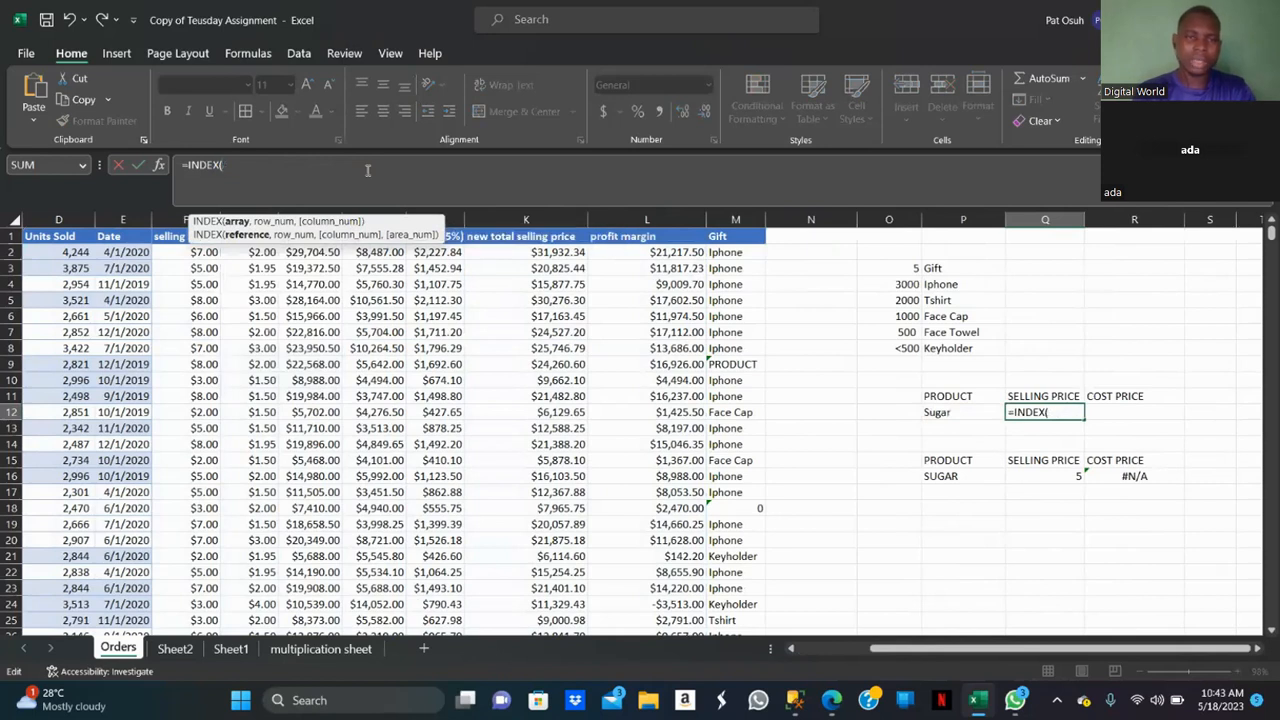
Use column F as the INDEX array, add MATCH as the row argument and enter the formula.
click(185, 224)
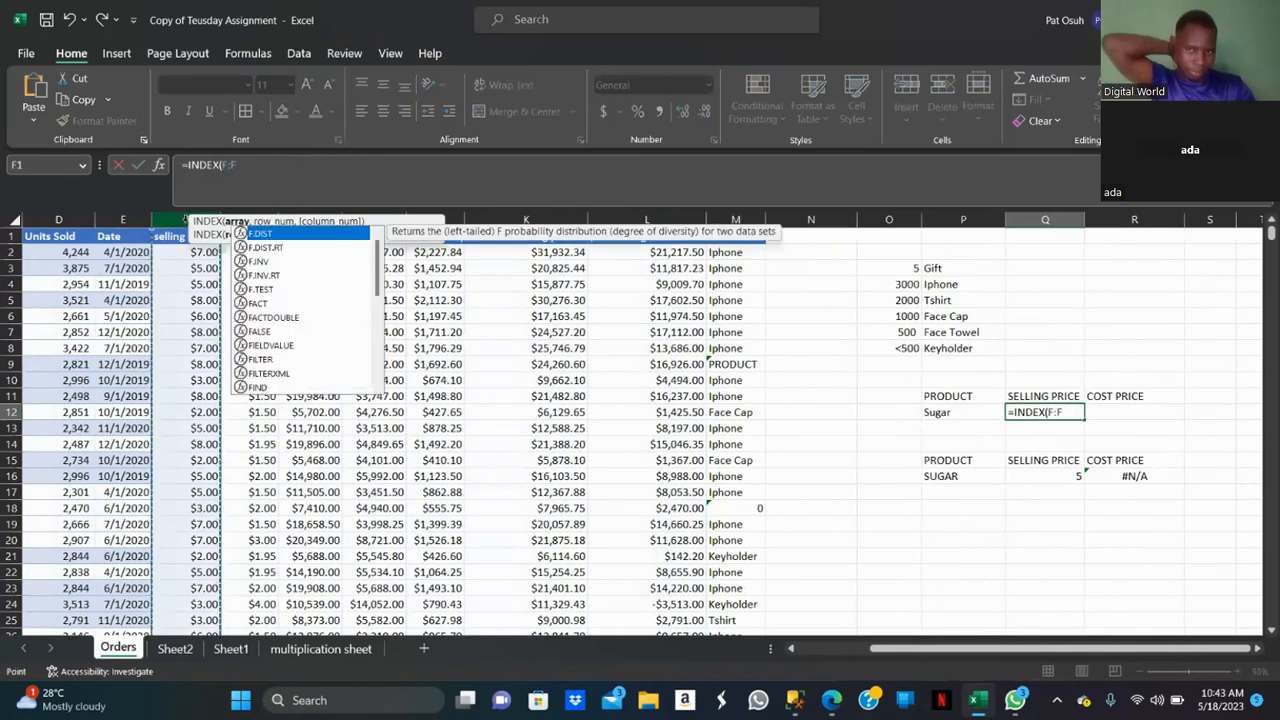
text(,)
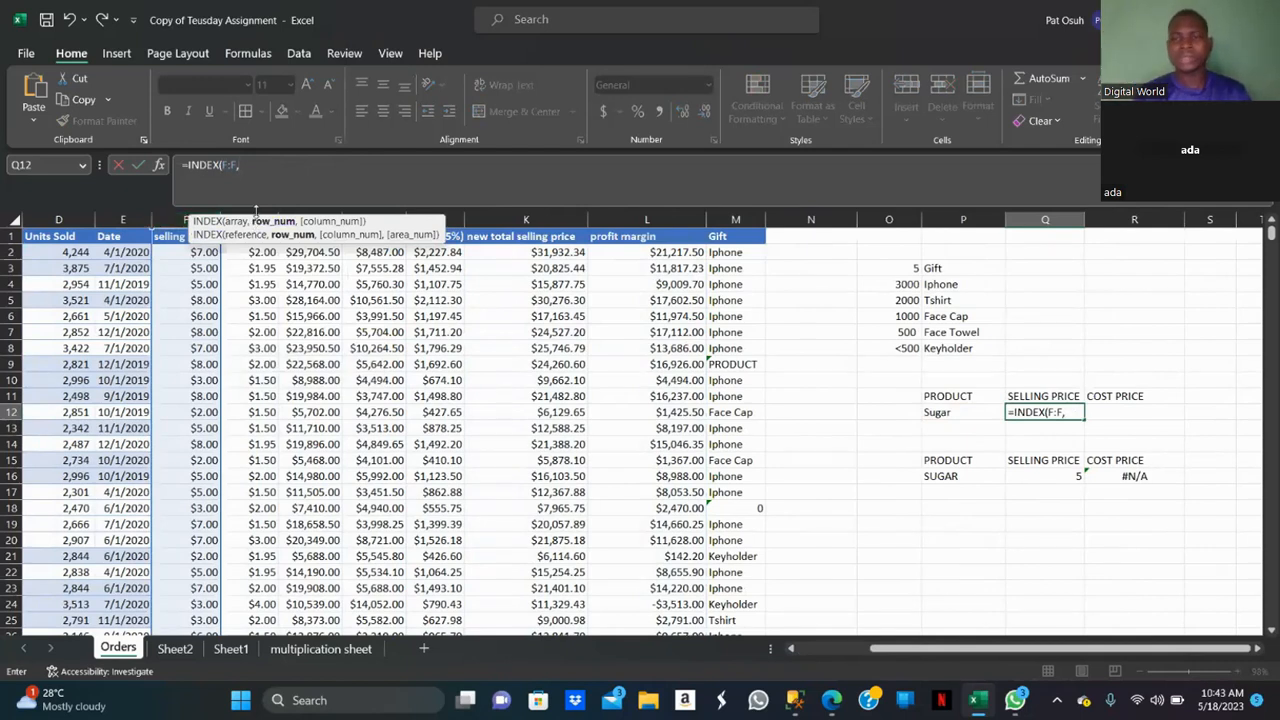
text(match)
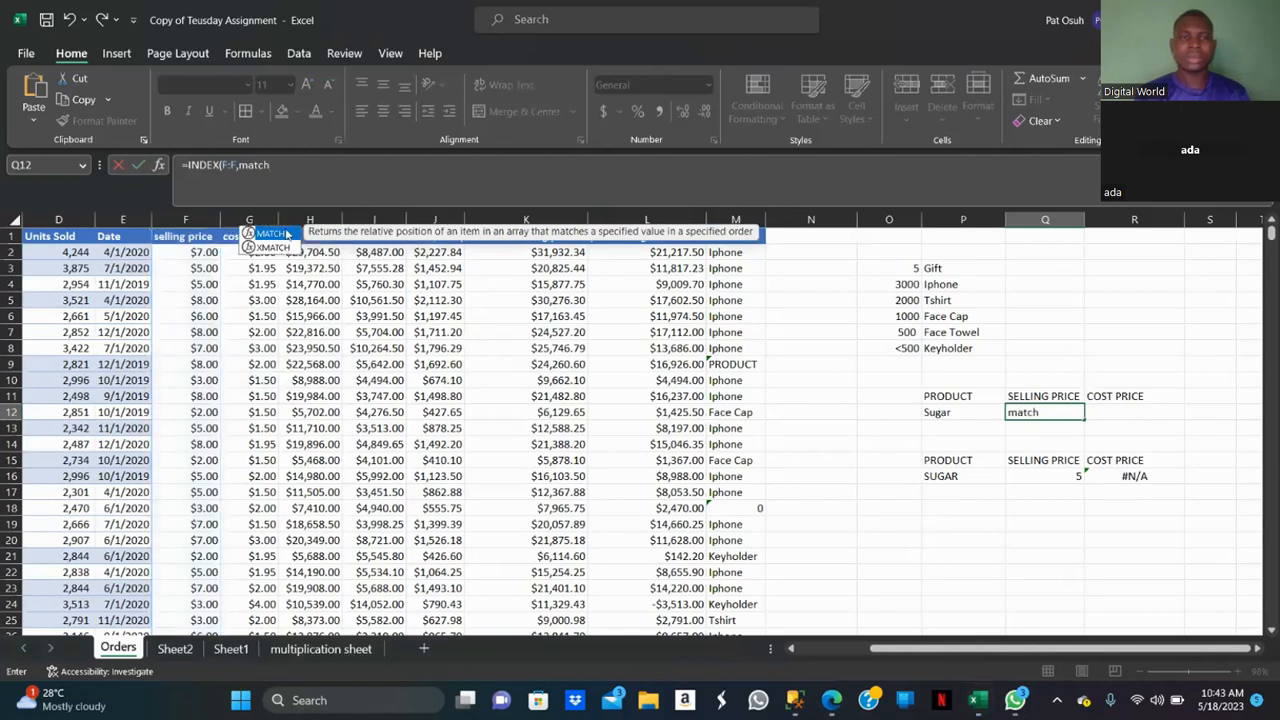
key(Return)
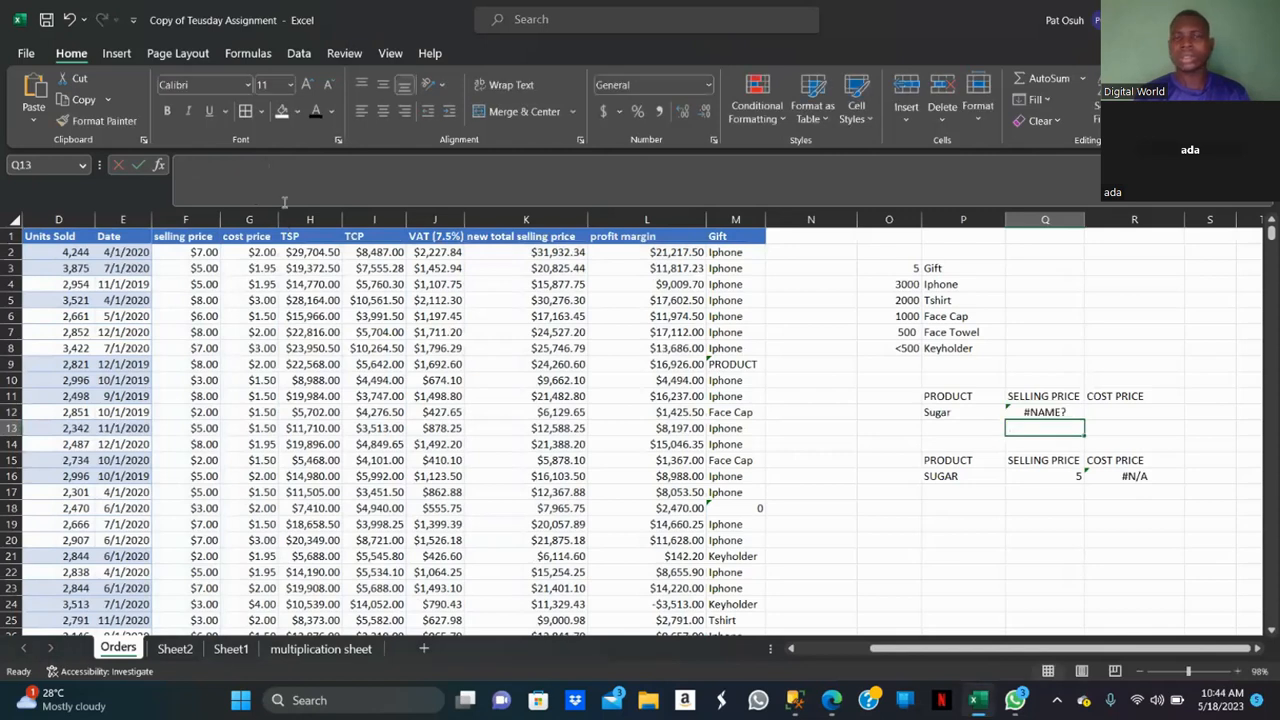
Reopen the Q12 formula, remove its closing parenthesis and open the MATCH argument bracket.
click(1038, 414)
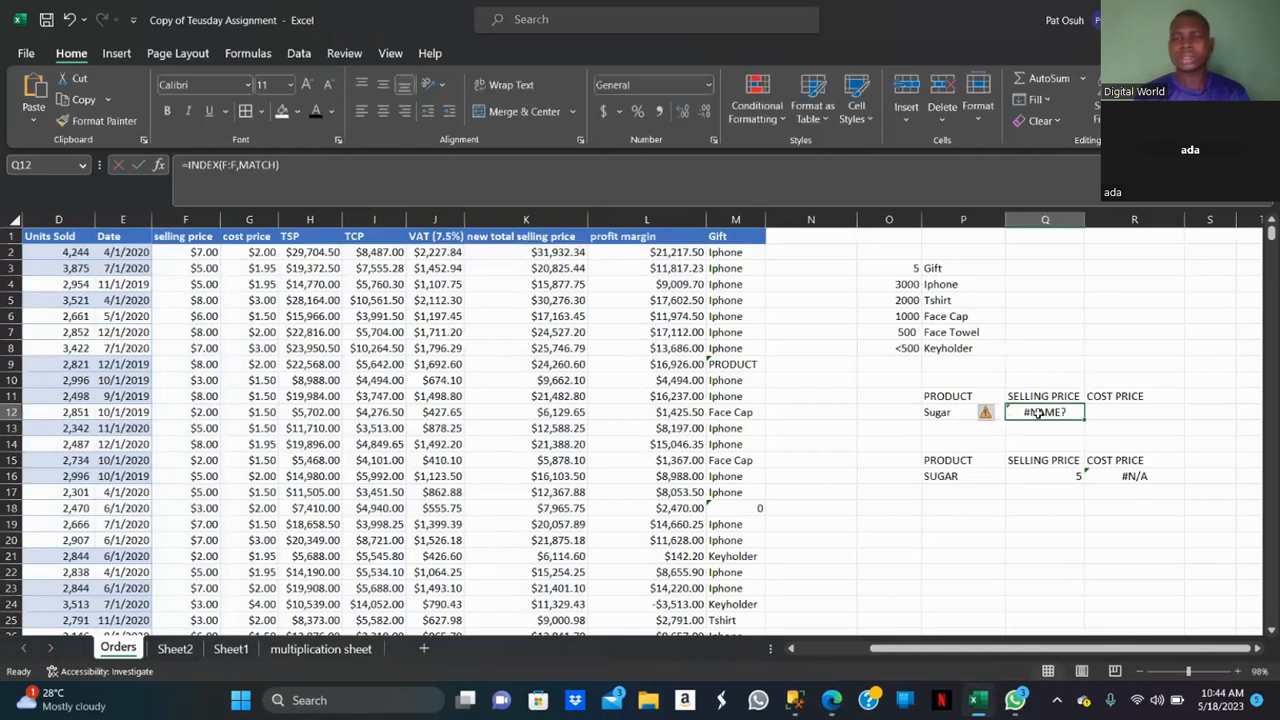
click(238, 165)
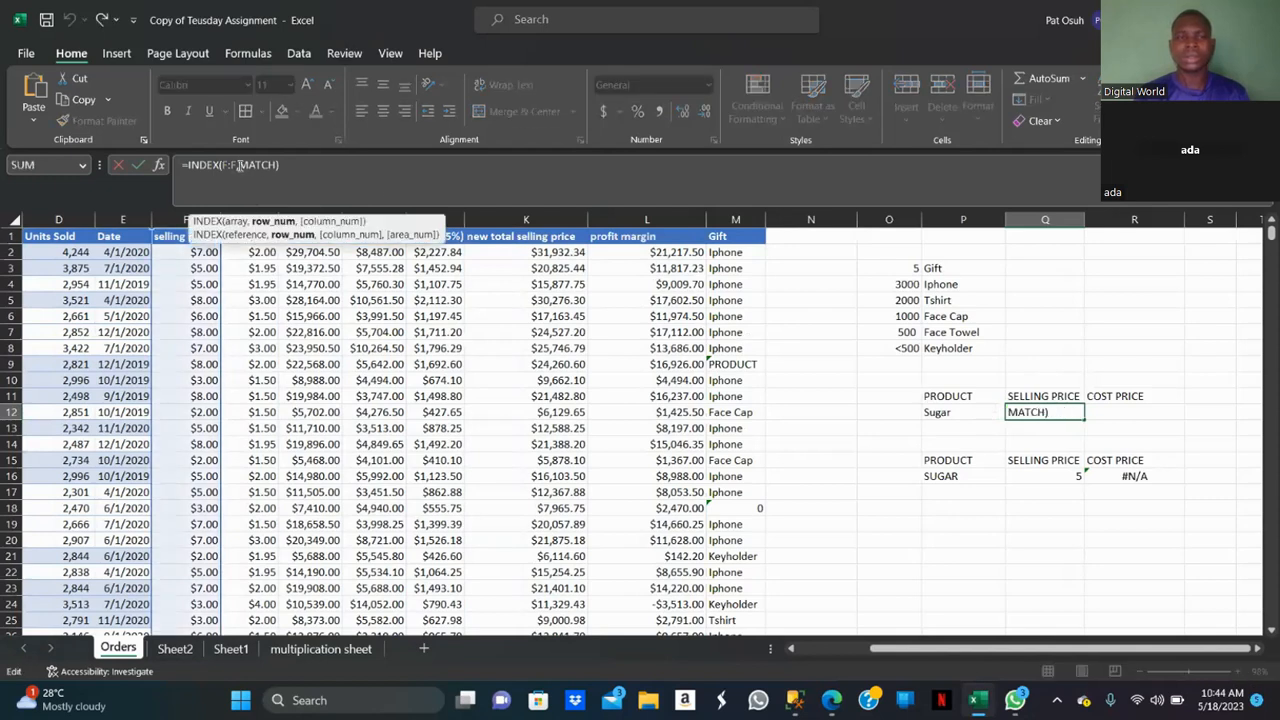
click(282, 165)
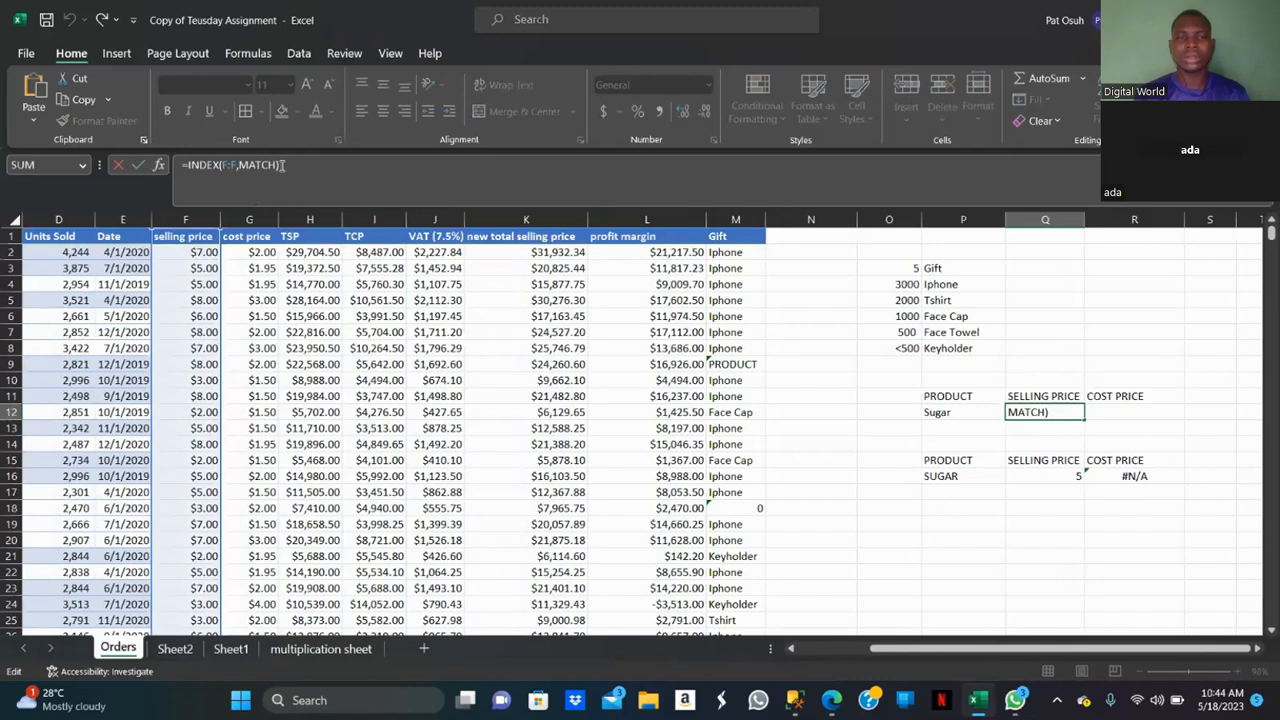
key(BackSpace)
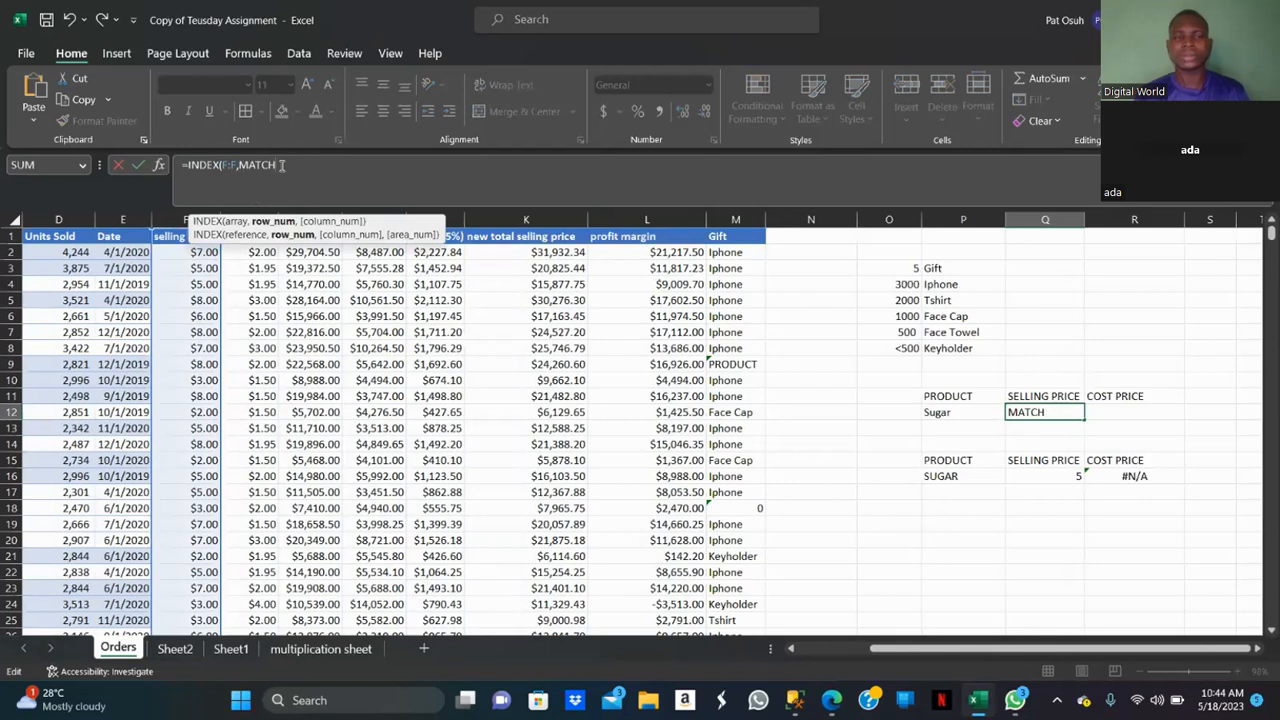
text(()
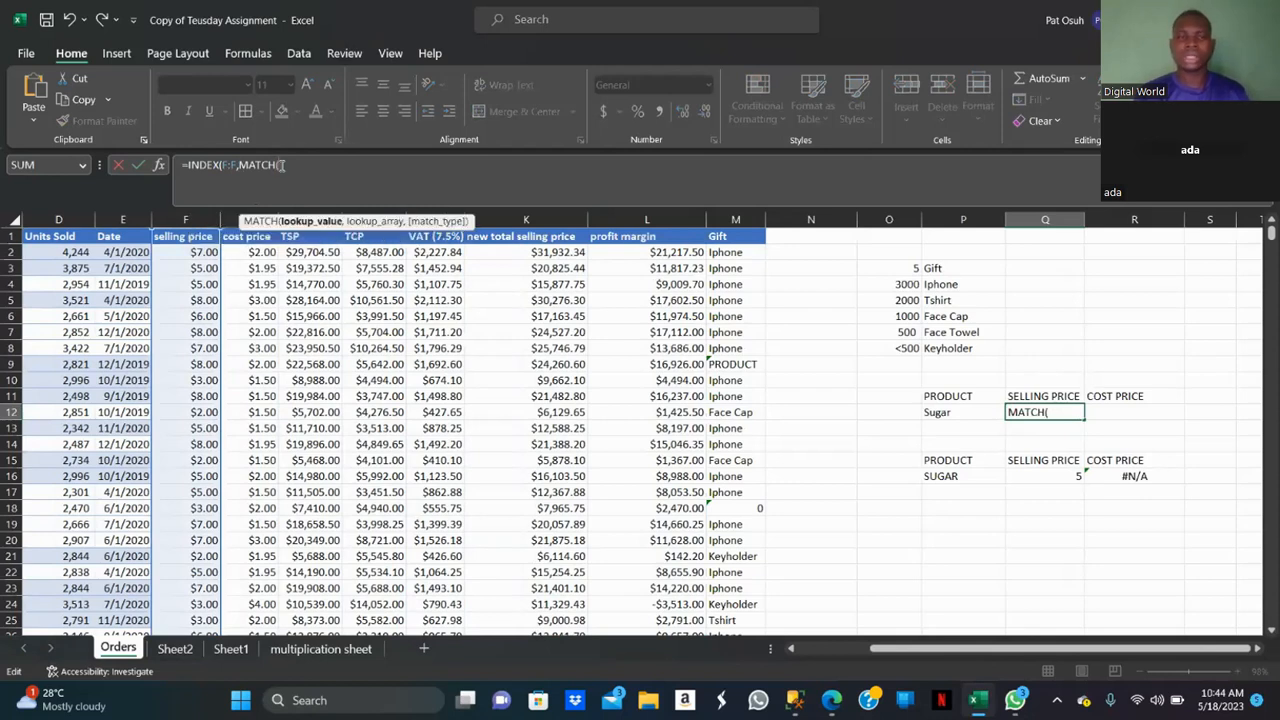
Fill in the MATCH arguments in Q12 with P12 as the lookup value, column C as the lookup array, and 0 for exact match.
click(952, 414)
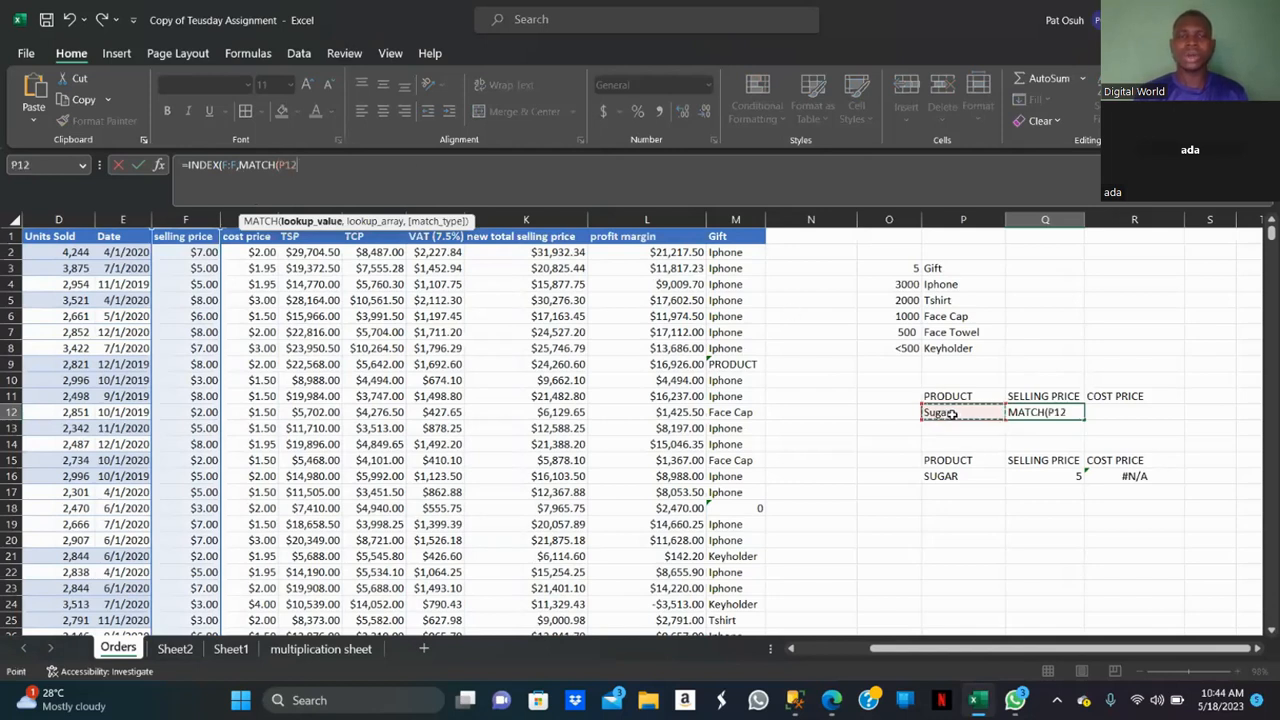
text(,)
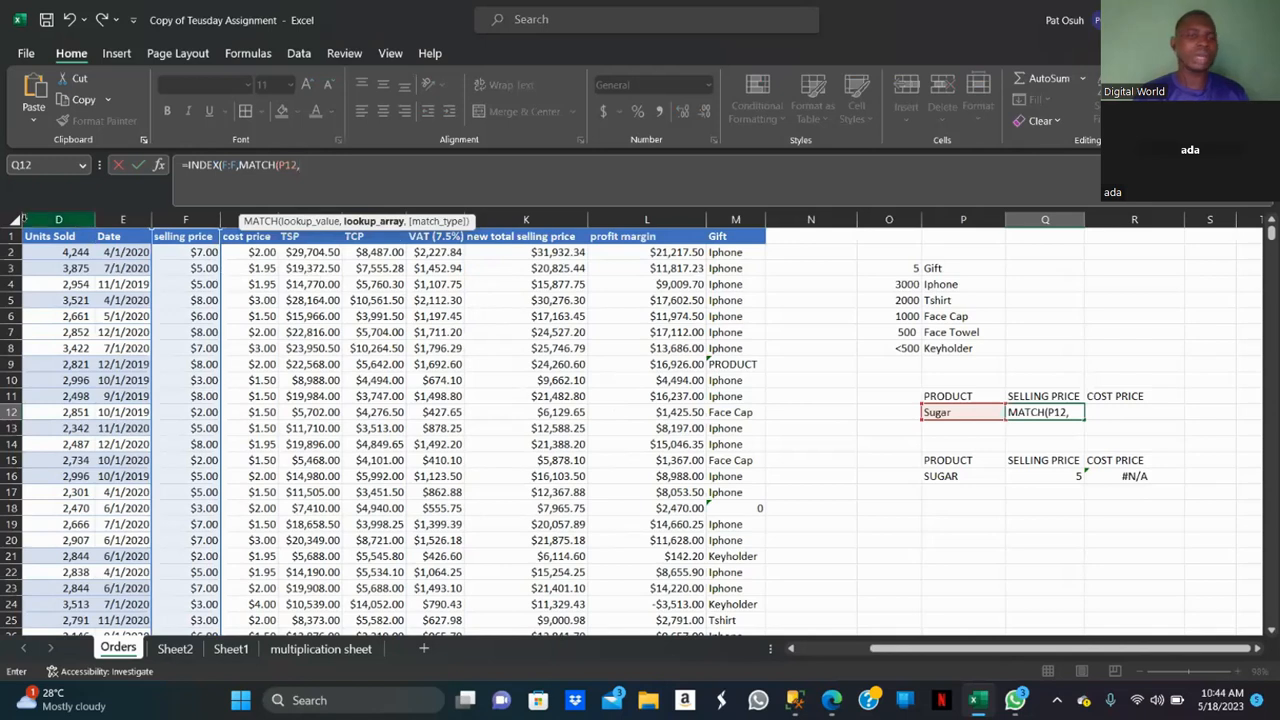
click(122, 257)
key(Left)
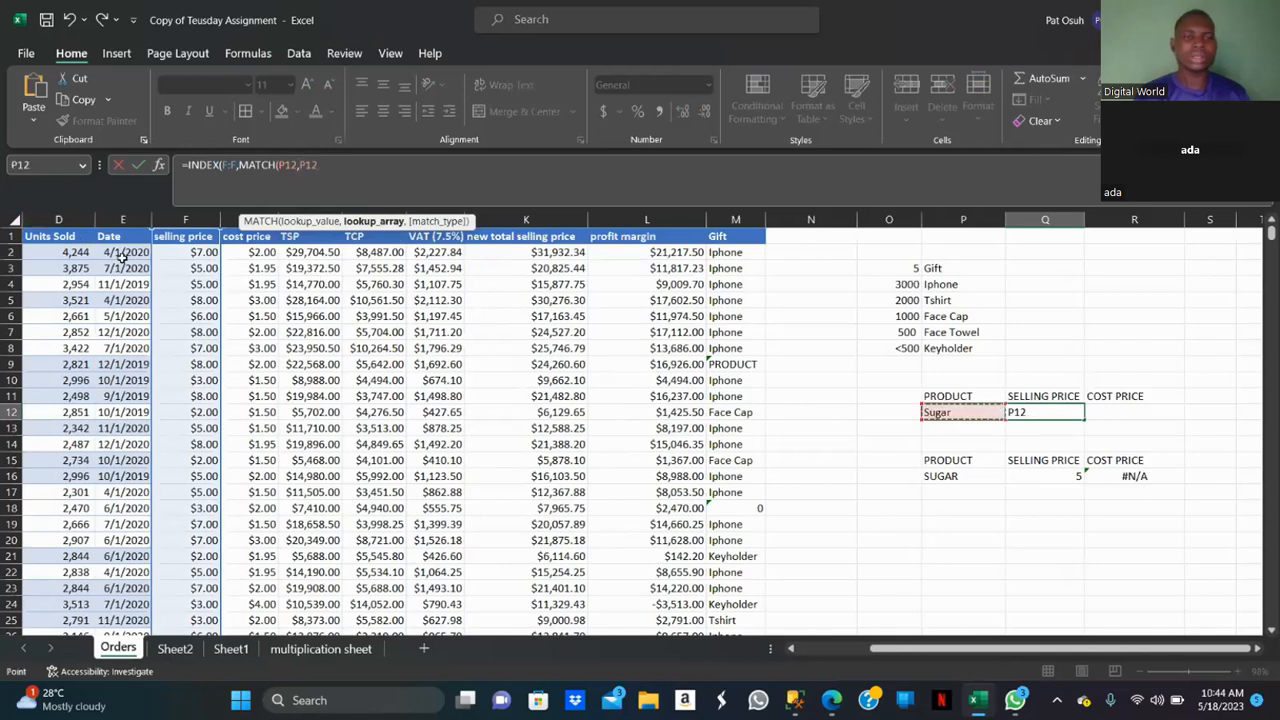
key(BackSpace)
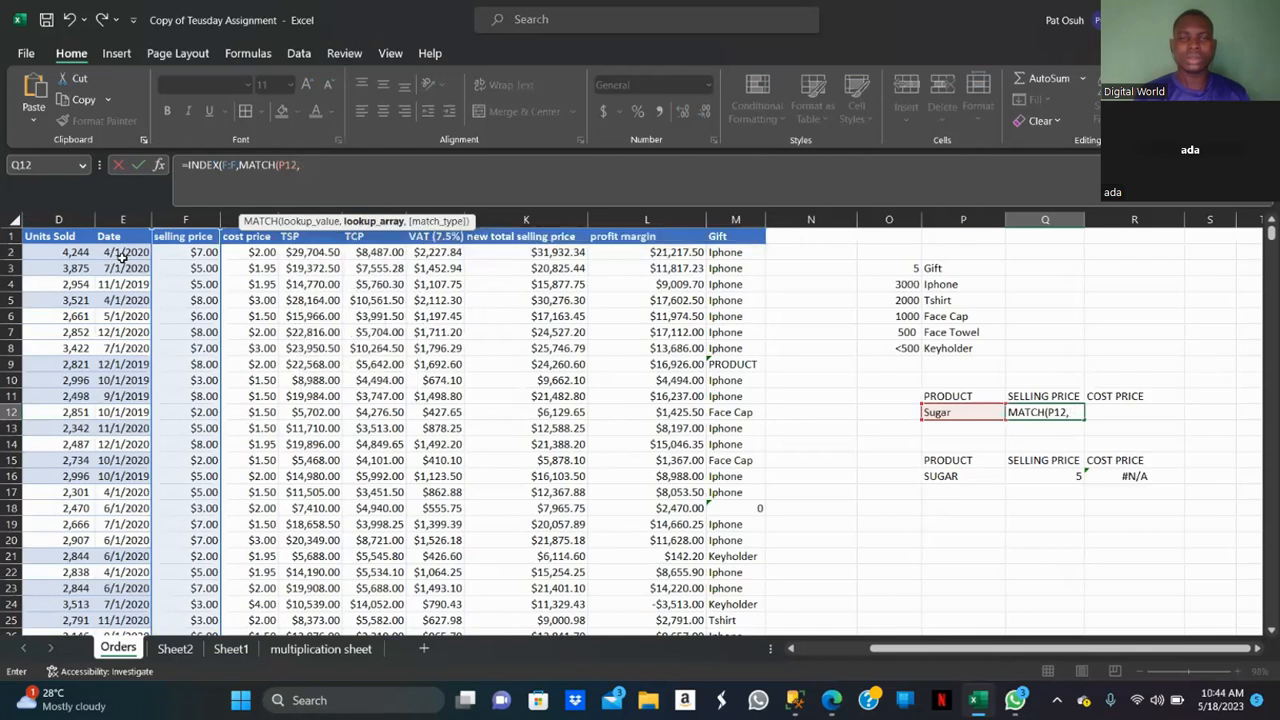
click(791, 649)
click(791, 649)
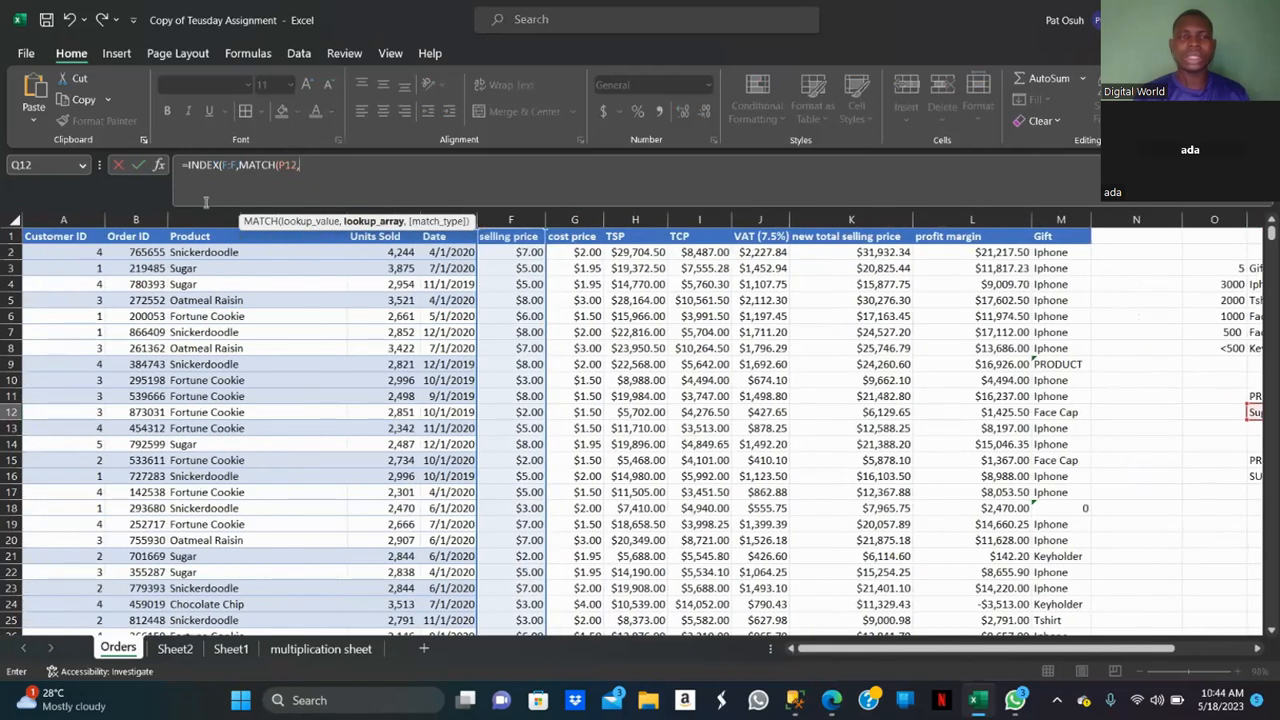
click(211, 216)
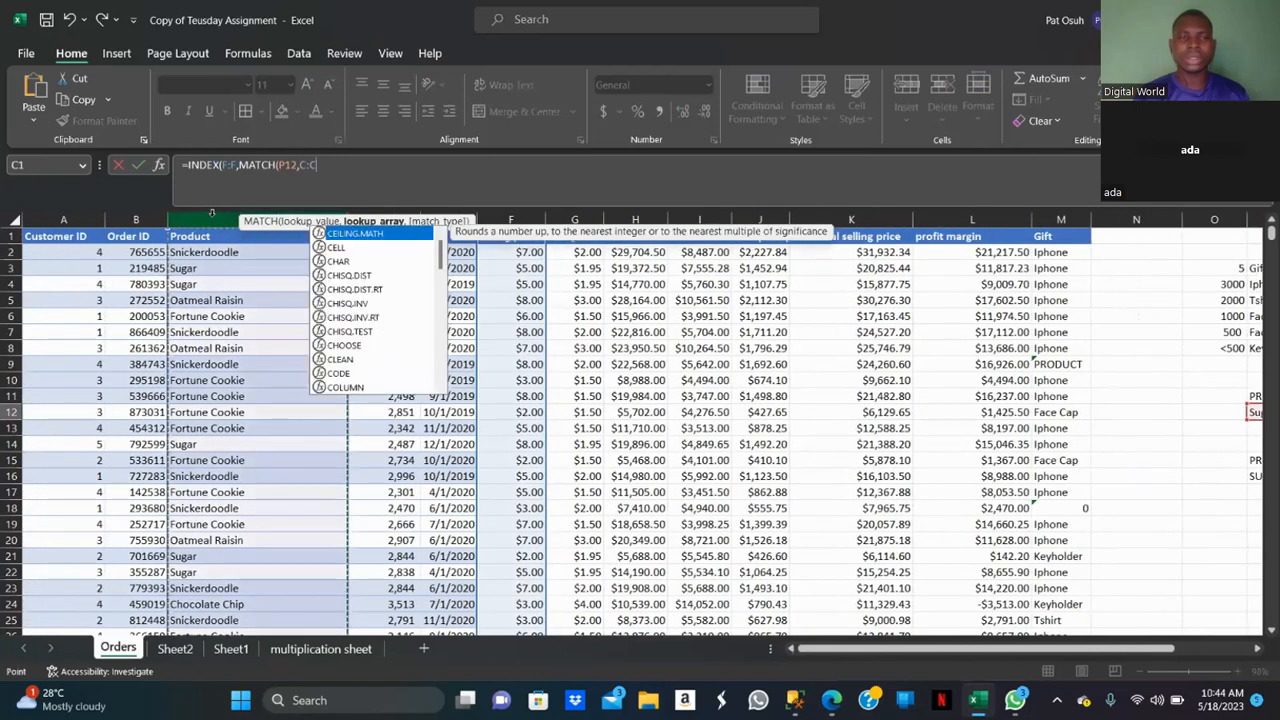
text(,)
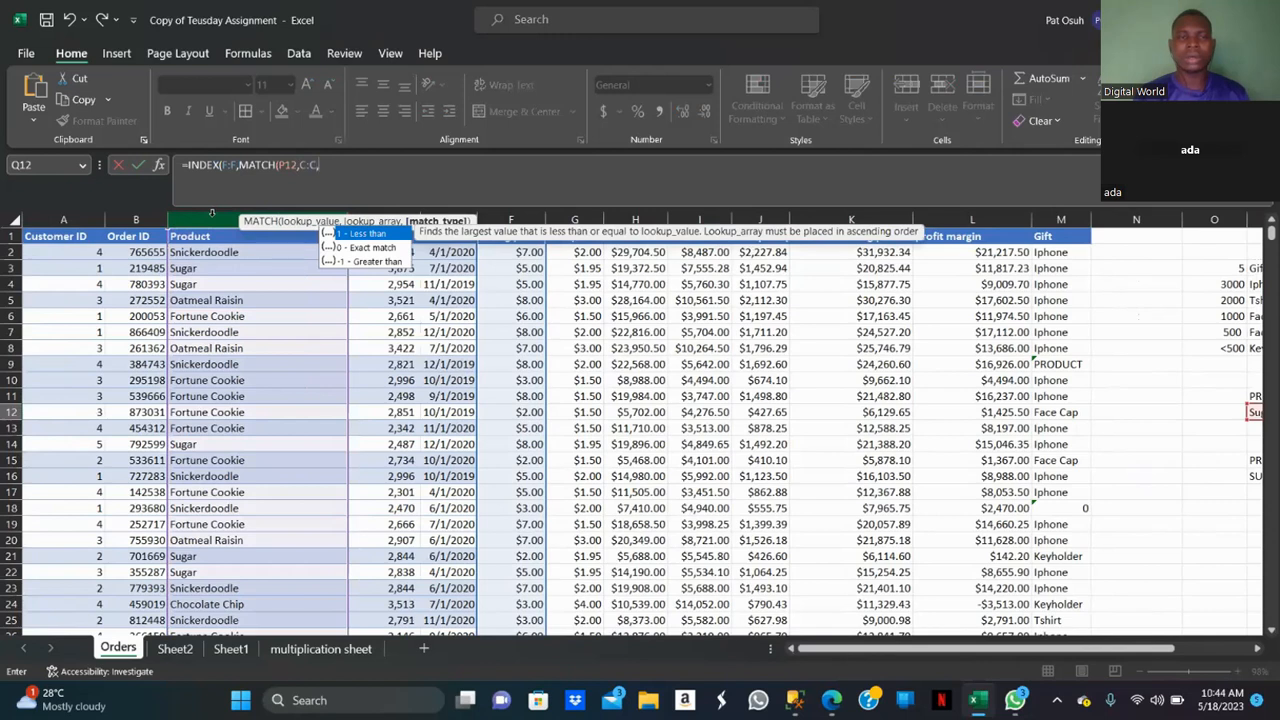
text(0))
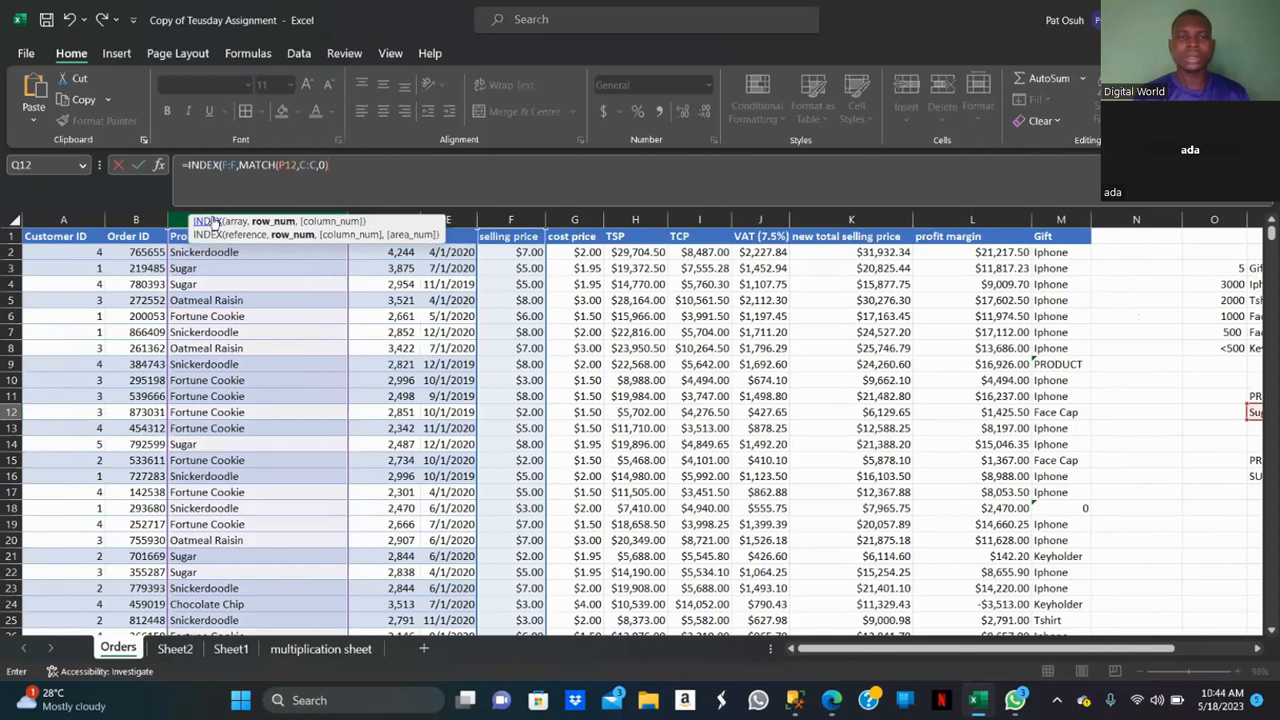
Enter the Q12 formula, dismiss the correction and parenthesis messages, and add the missing closing parenthesis before entering it again.
key(Return)
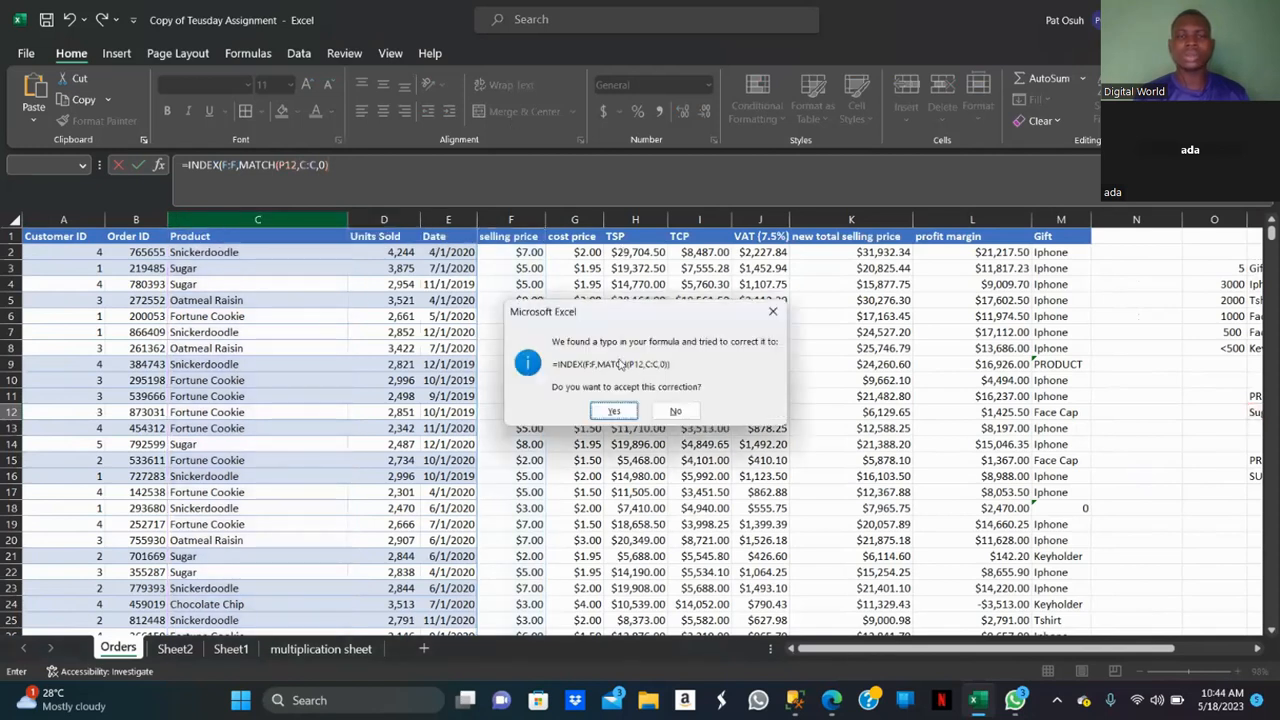
click(772, 320)
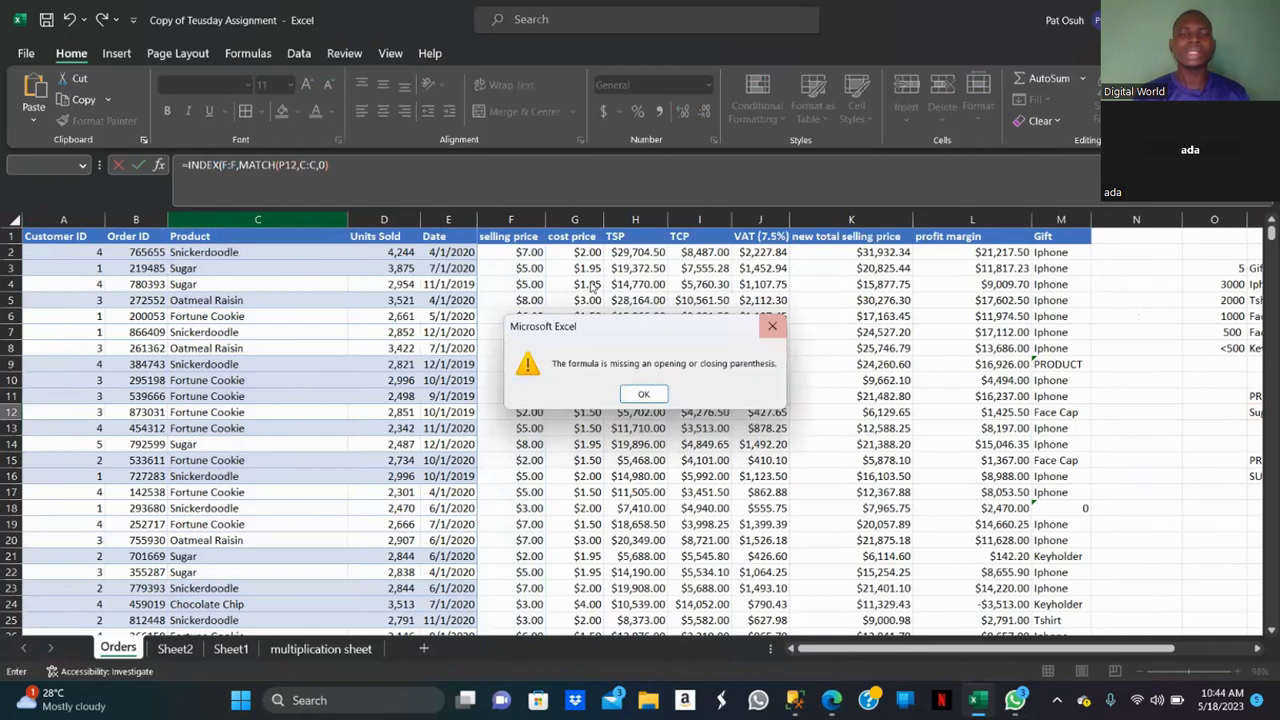
click(645, 394)
click(337, 164)
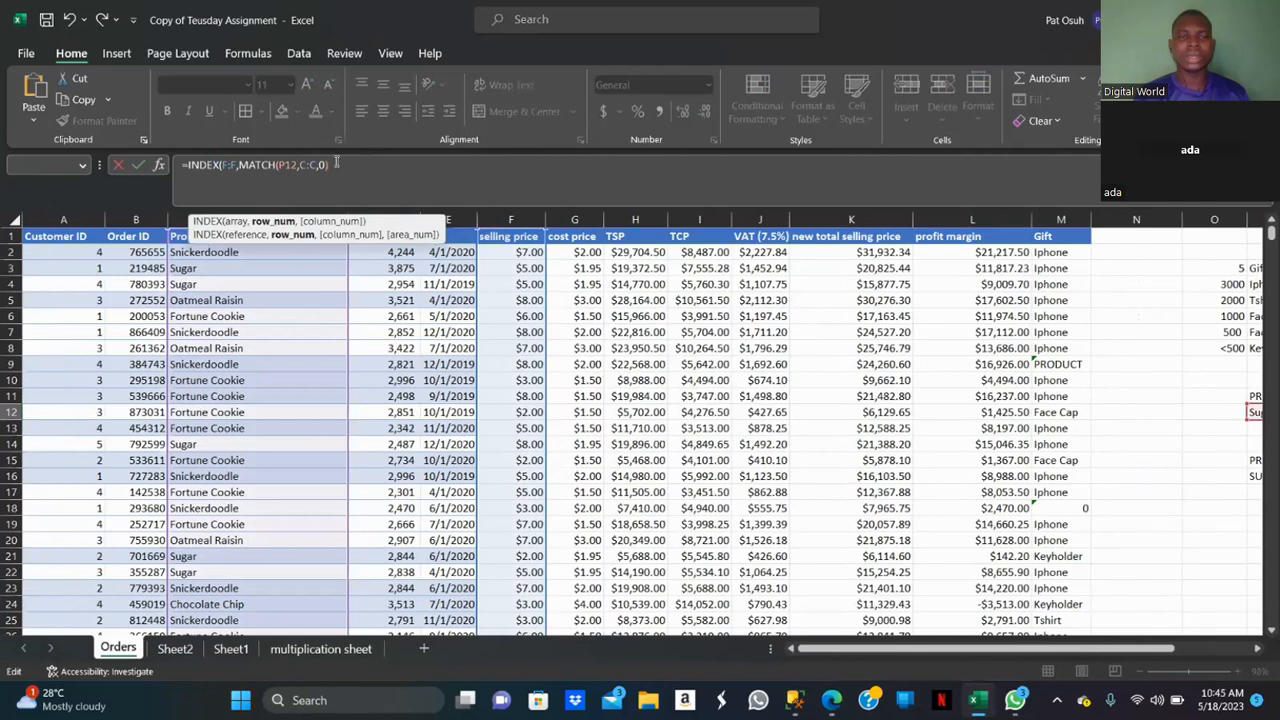
text())
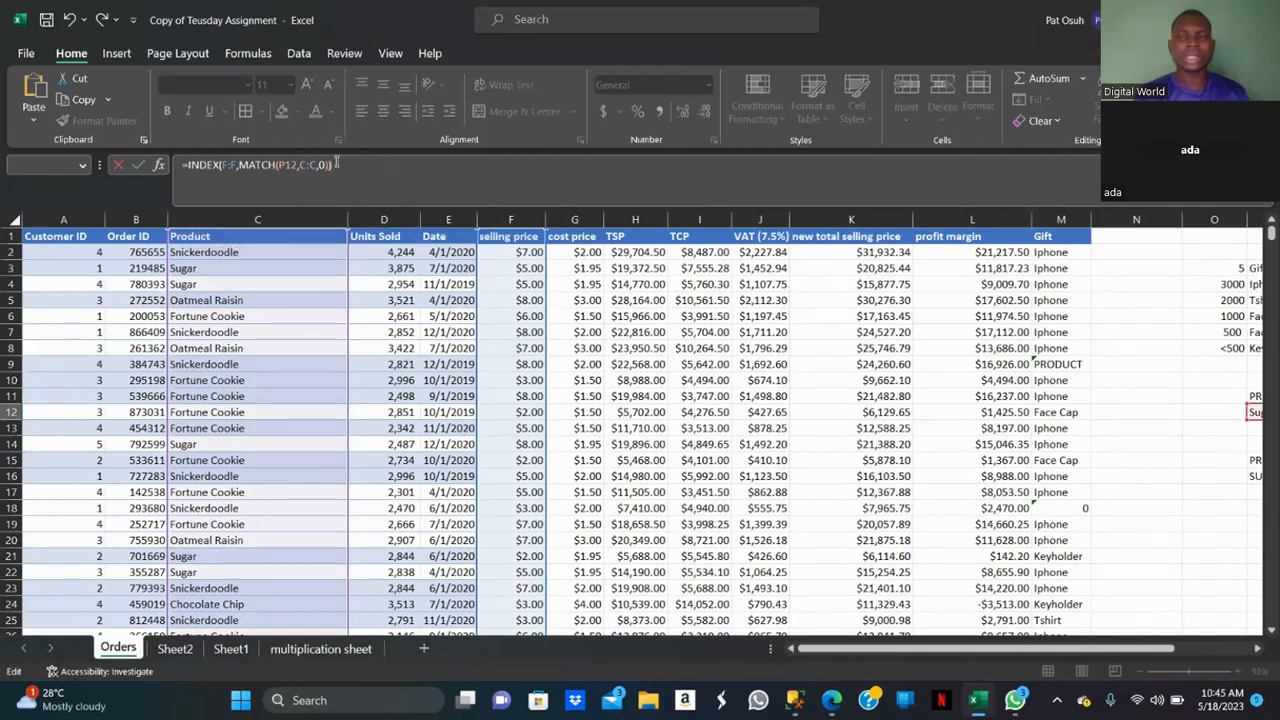
key(Return)
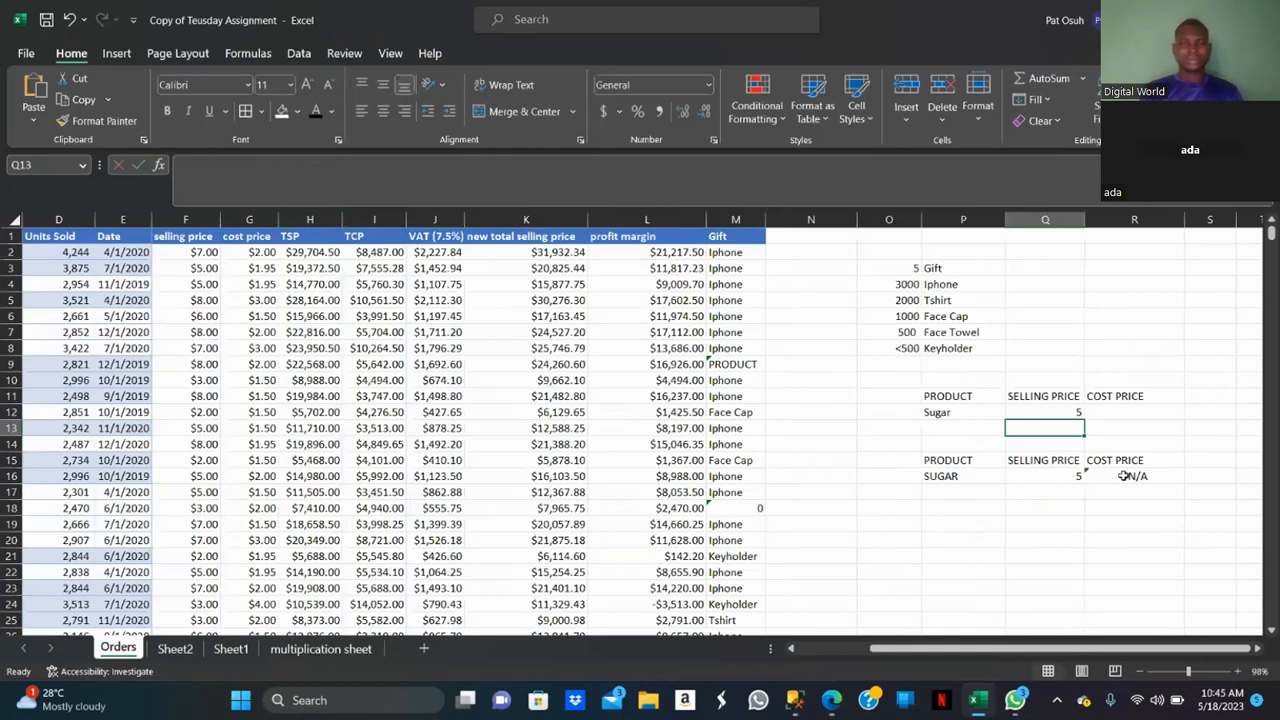
Examine the existing cost price formula in R16.
click(1125, 476)
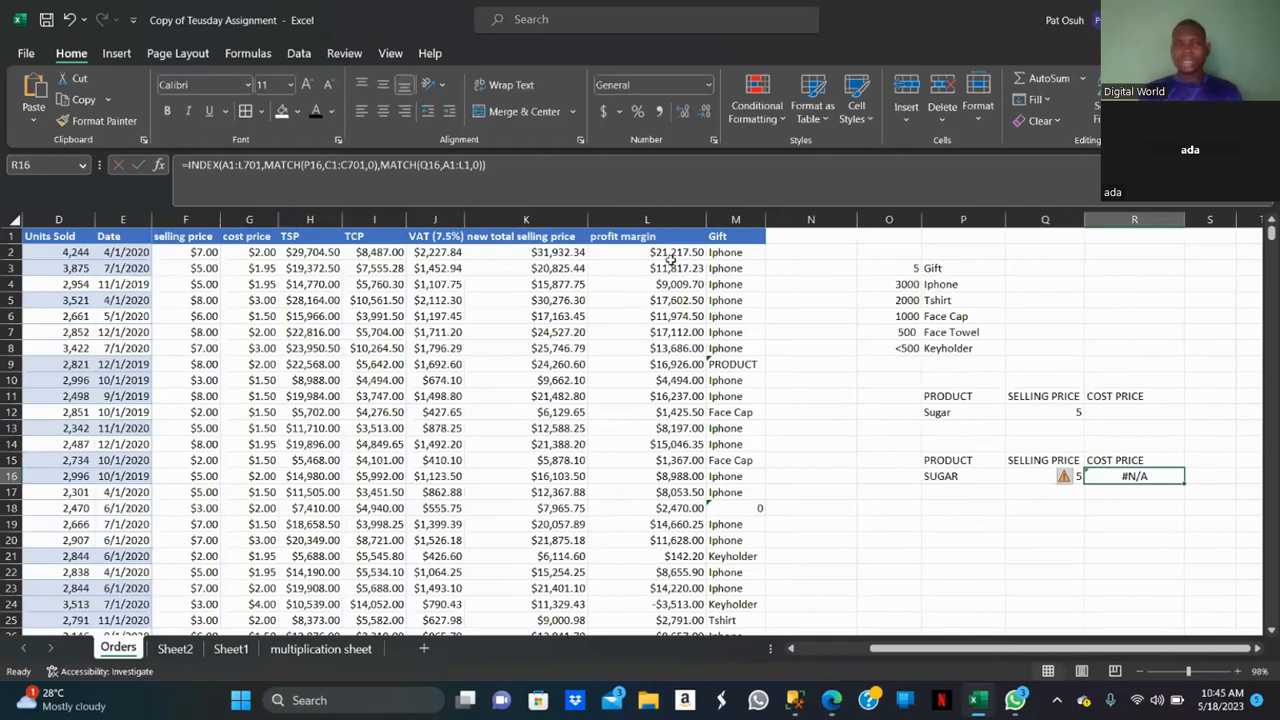
click(1120, 412)
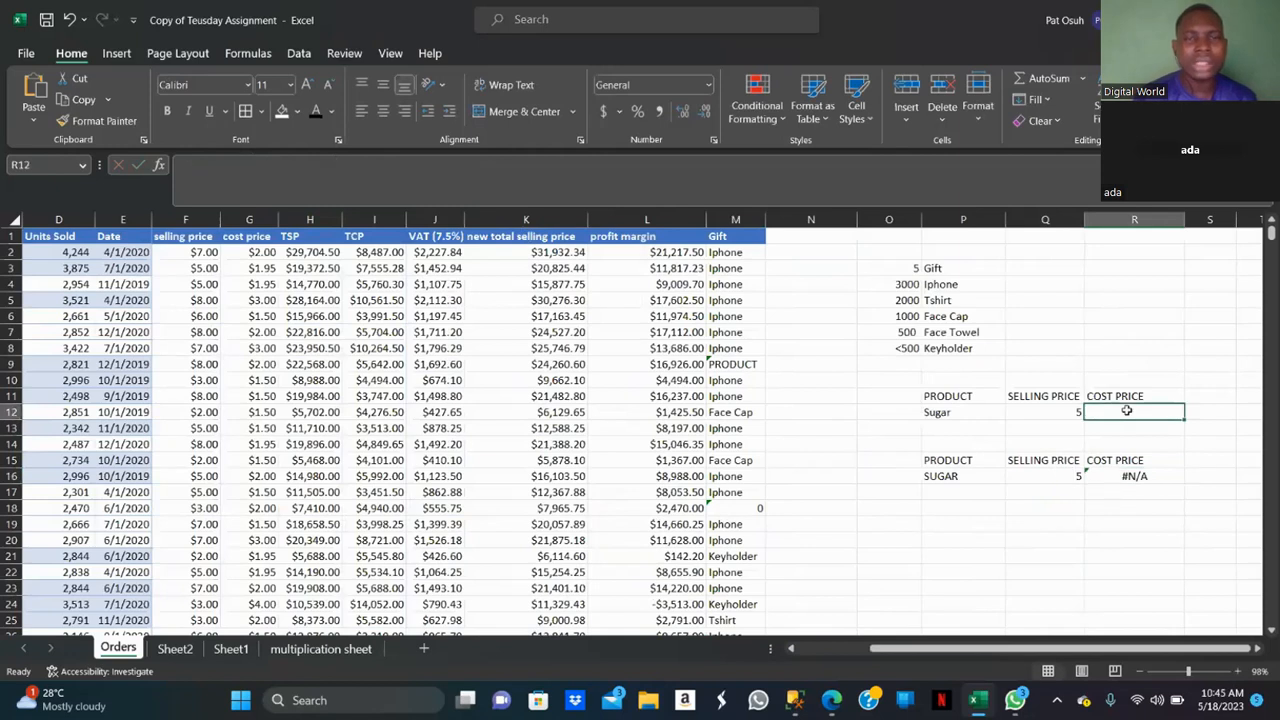
click(1113, 479)
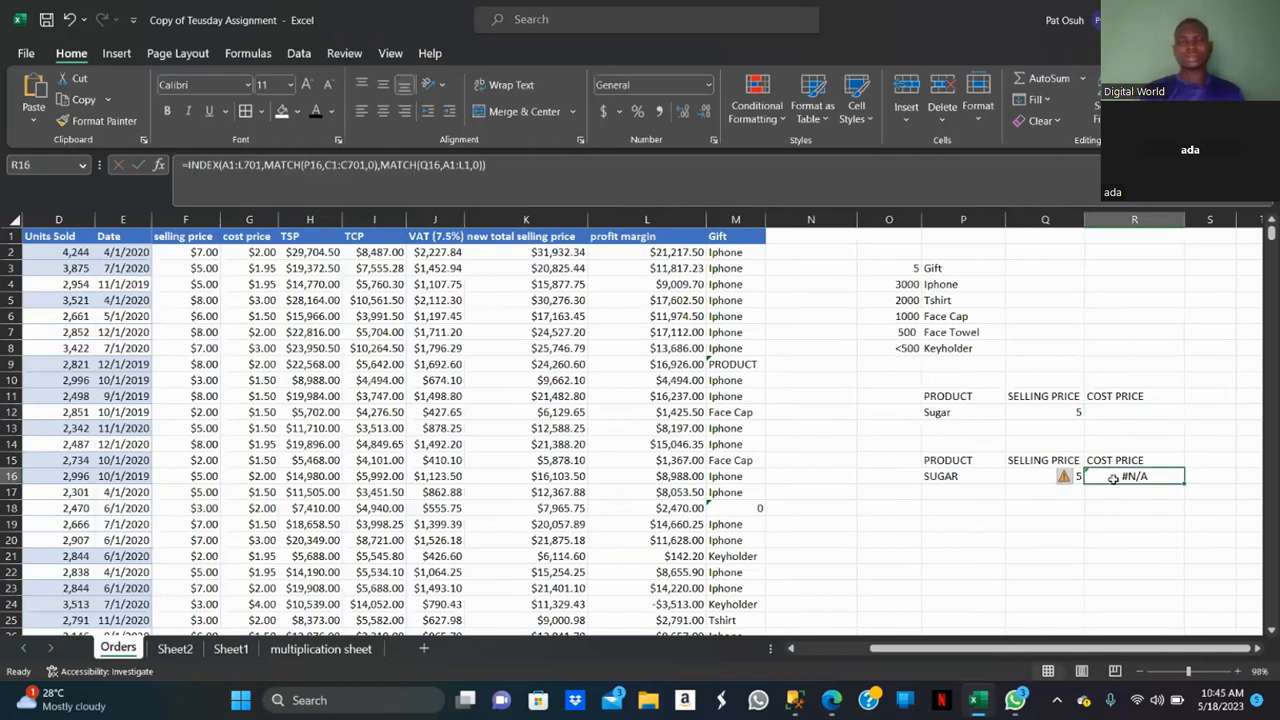
Start an INDEX formula in R12 with column G as the array and MATCH as the row argument.
click(1113, 408)
text(=in)
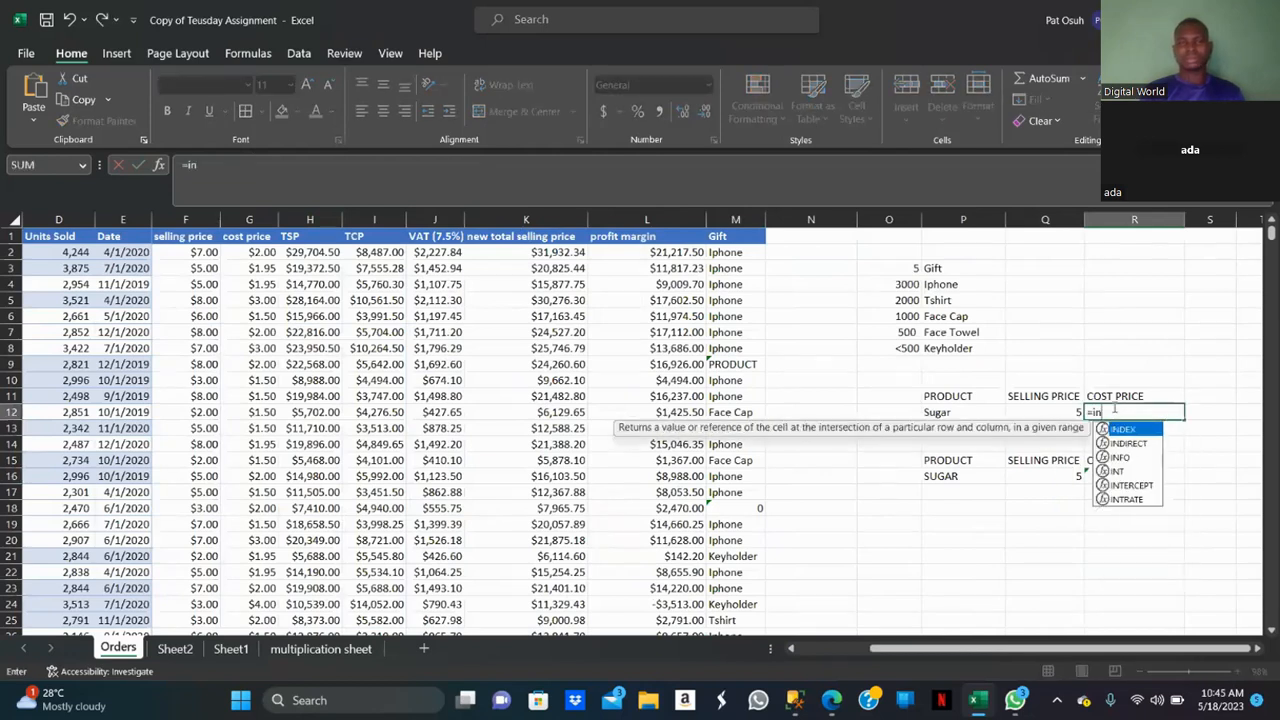
text(dex)
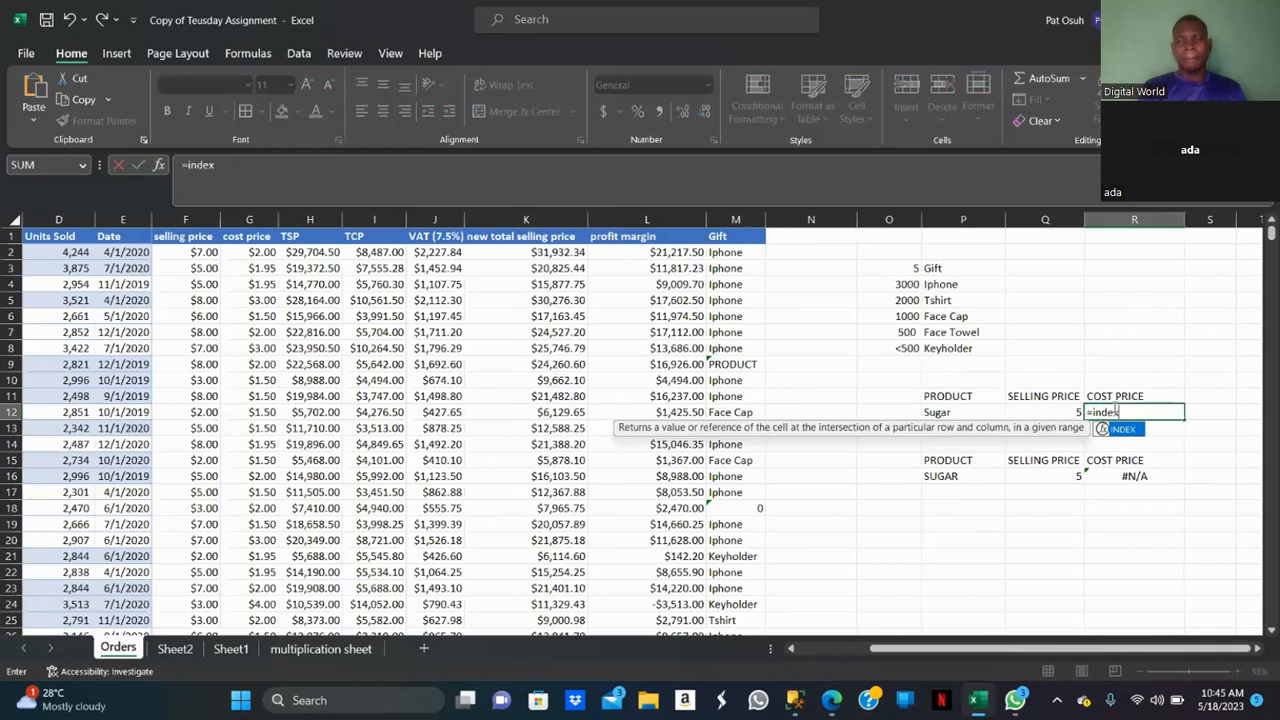
double_click(1140, 436)
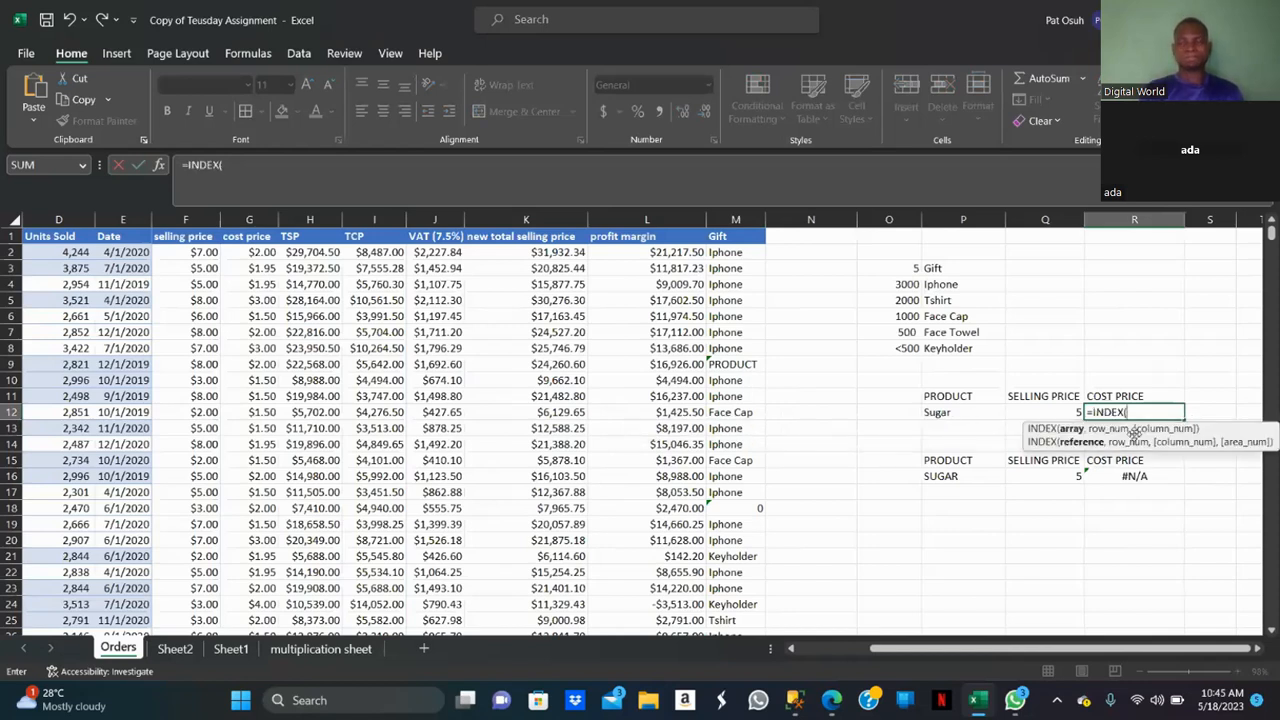
click(248, 220)
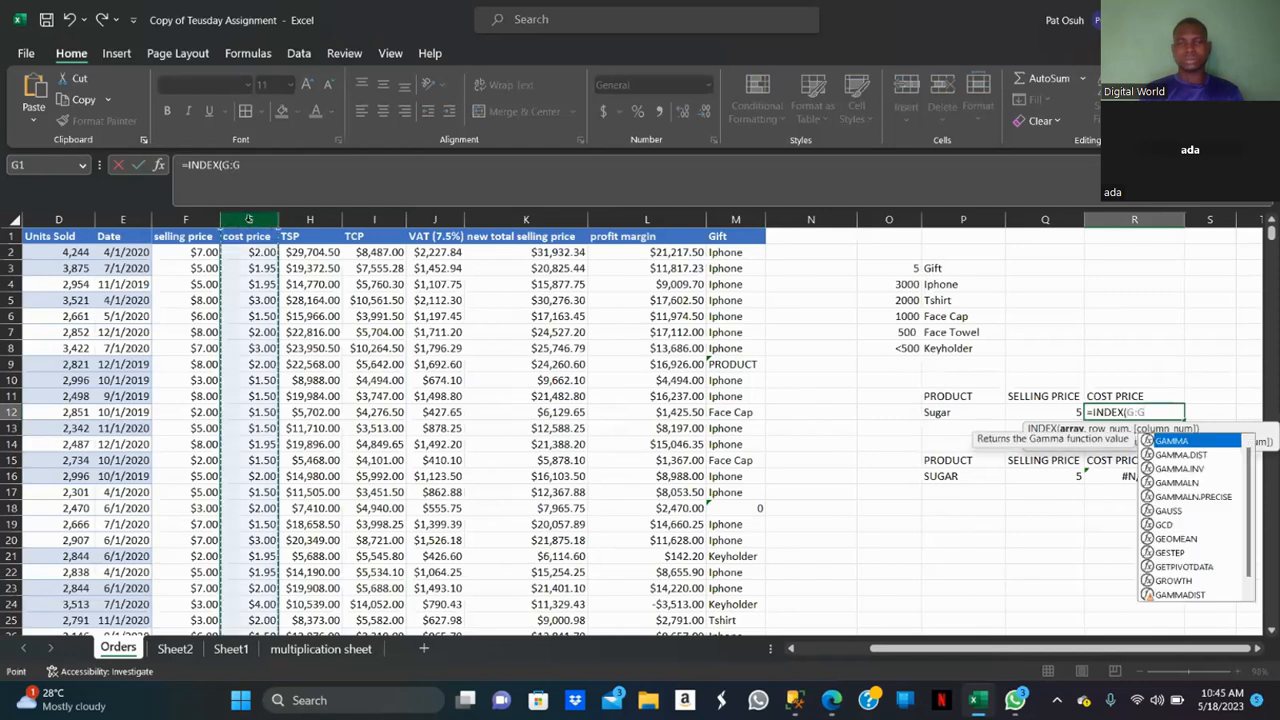
text(,)
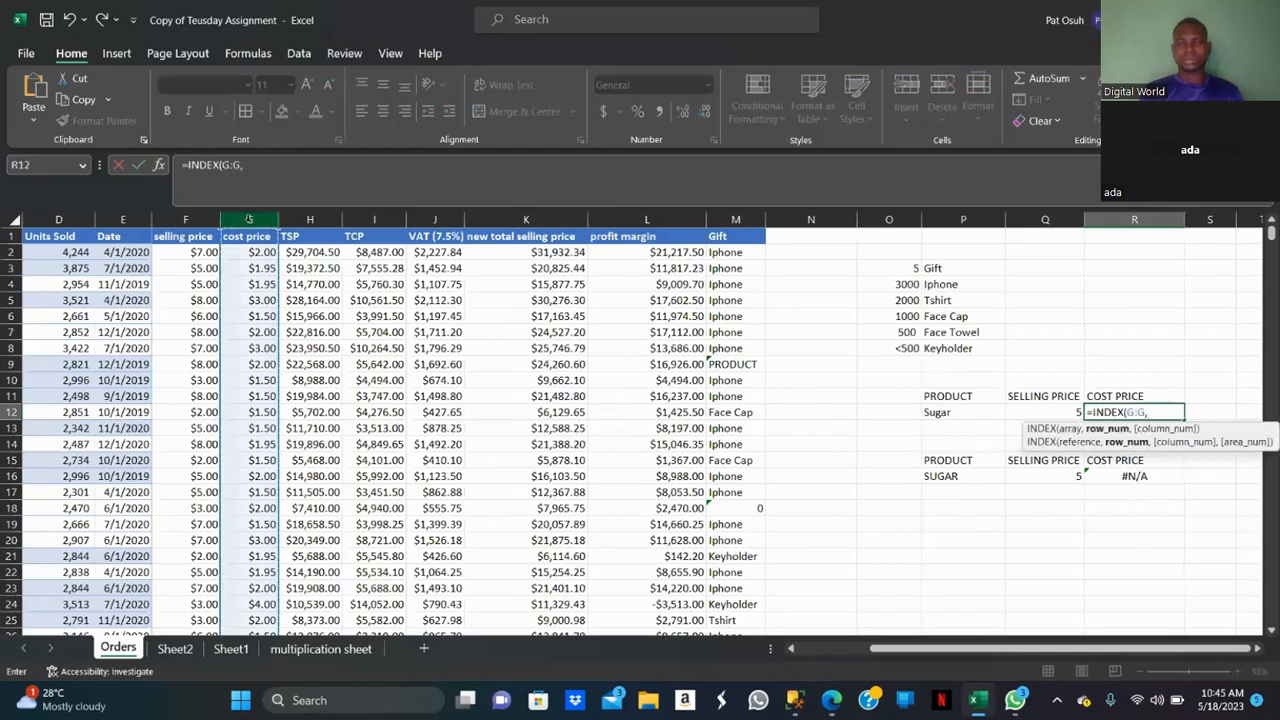
text(mat)
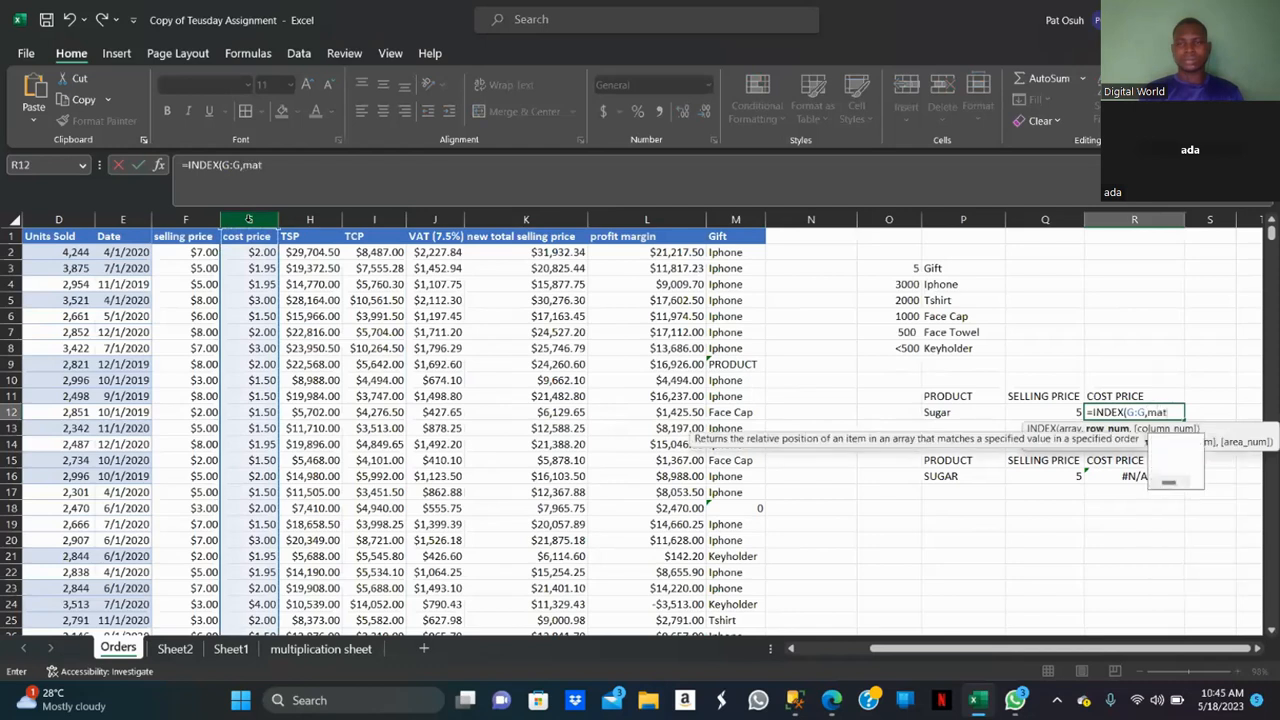
text(ch)
key(Tab)
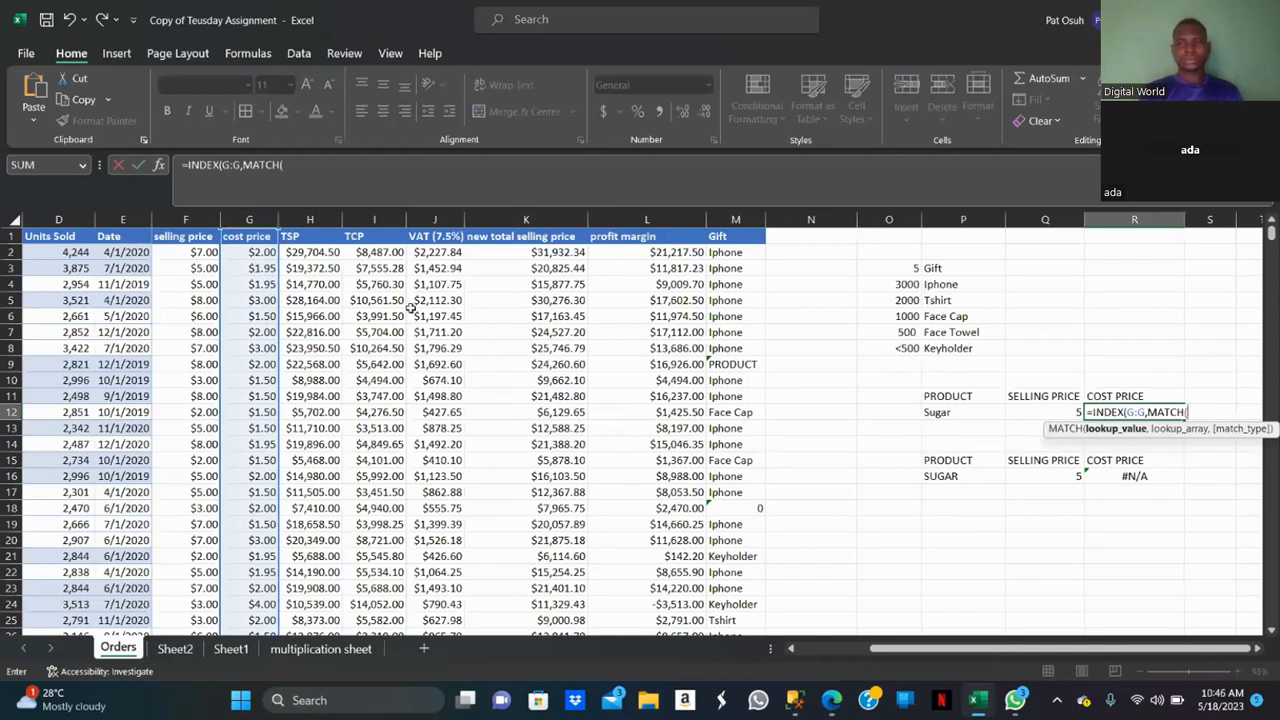
Complete MATCH with P12, column C and exact match 0, enter the formula and accept the suggested correction.
click(973, 416)
text(,)
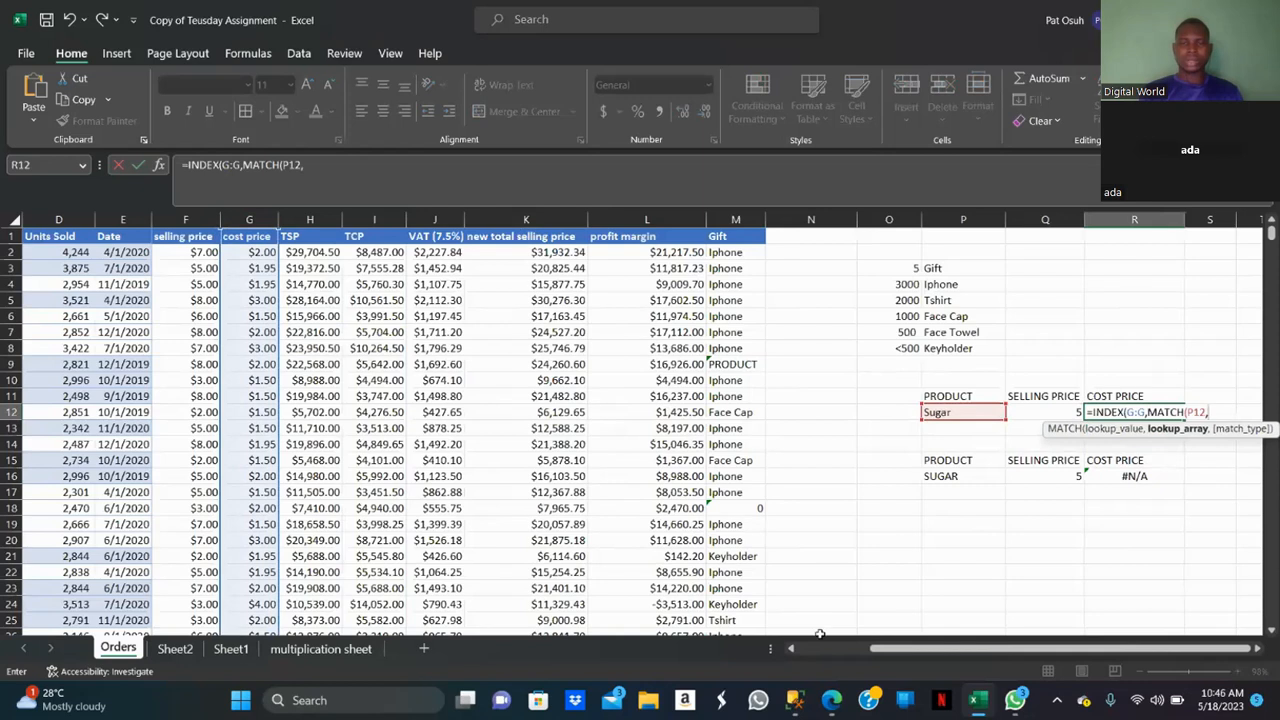
click(790, 650)
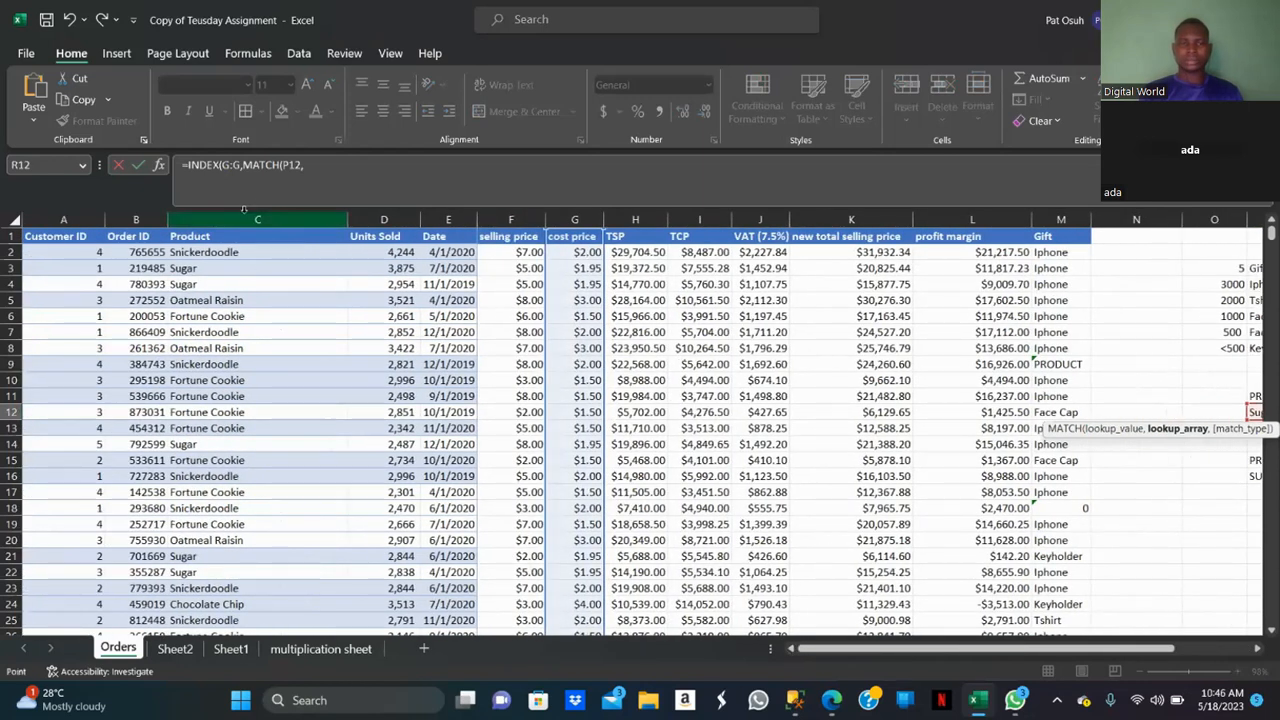
click(257, 220)
click(325, 164)
text(,)
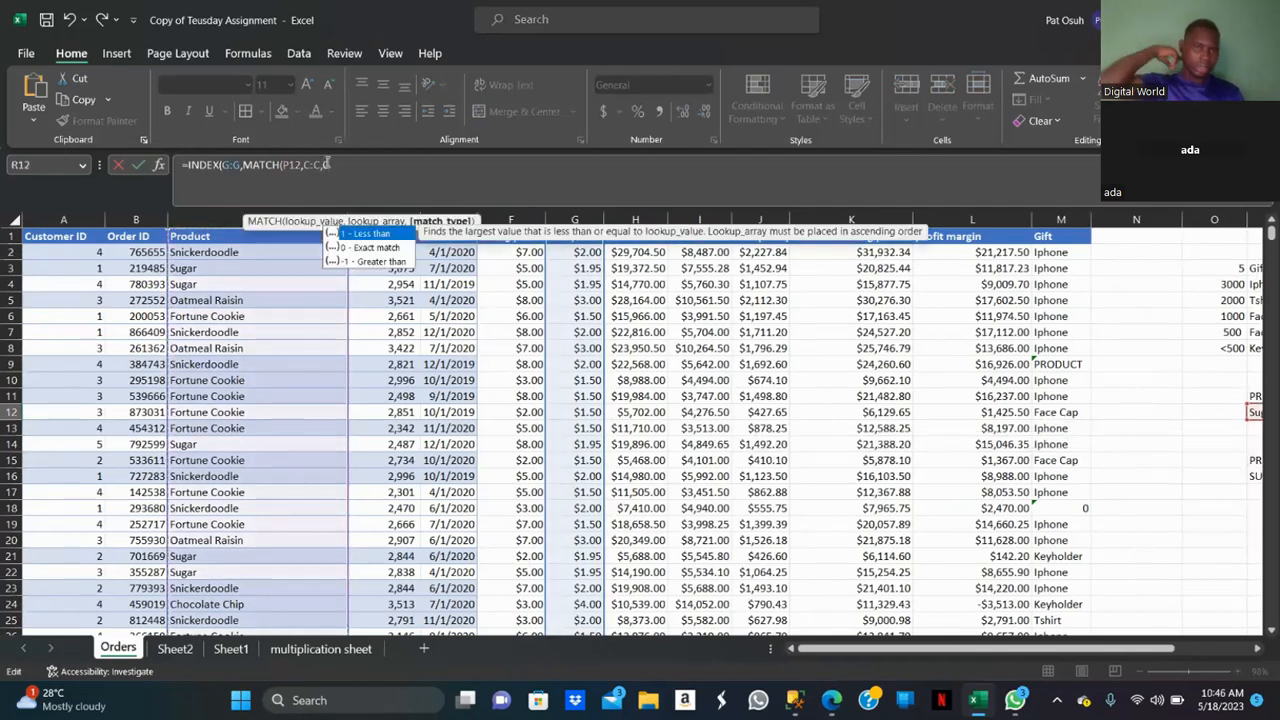
text(0))
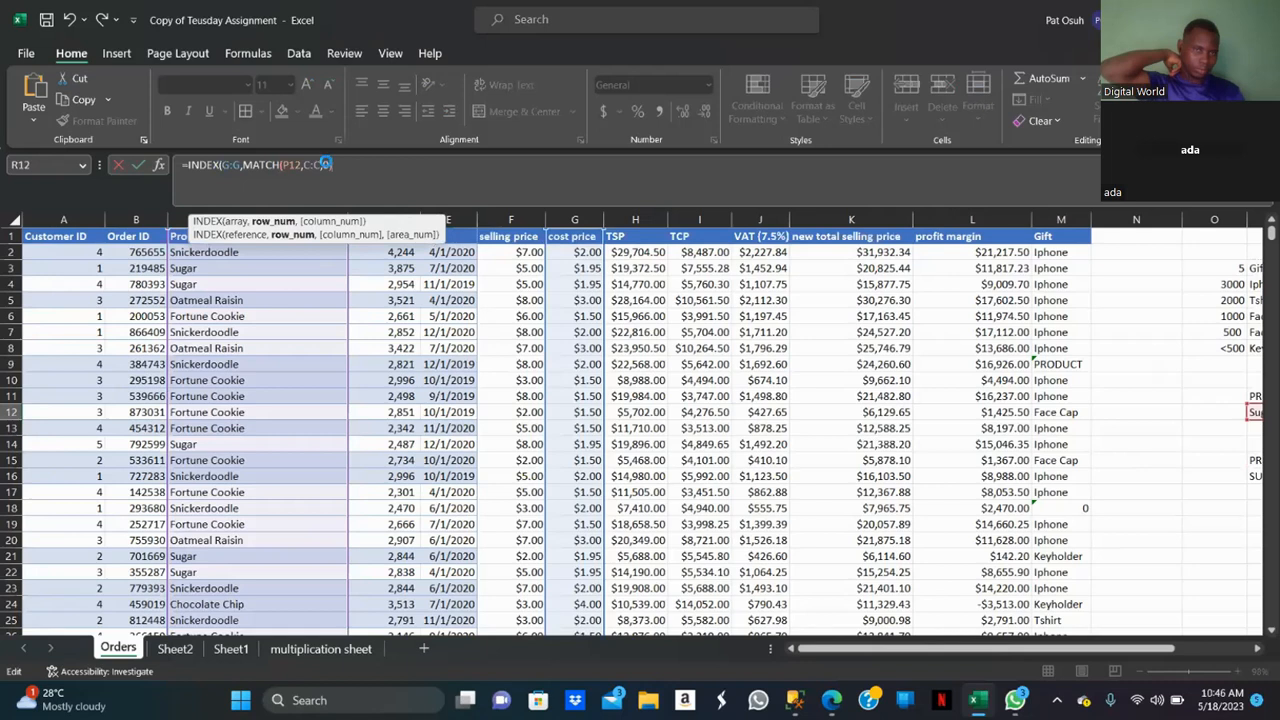
key(Return)
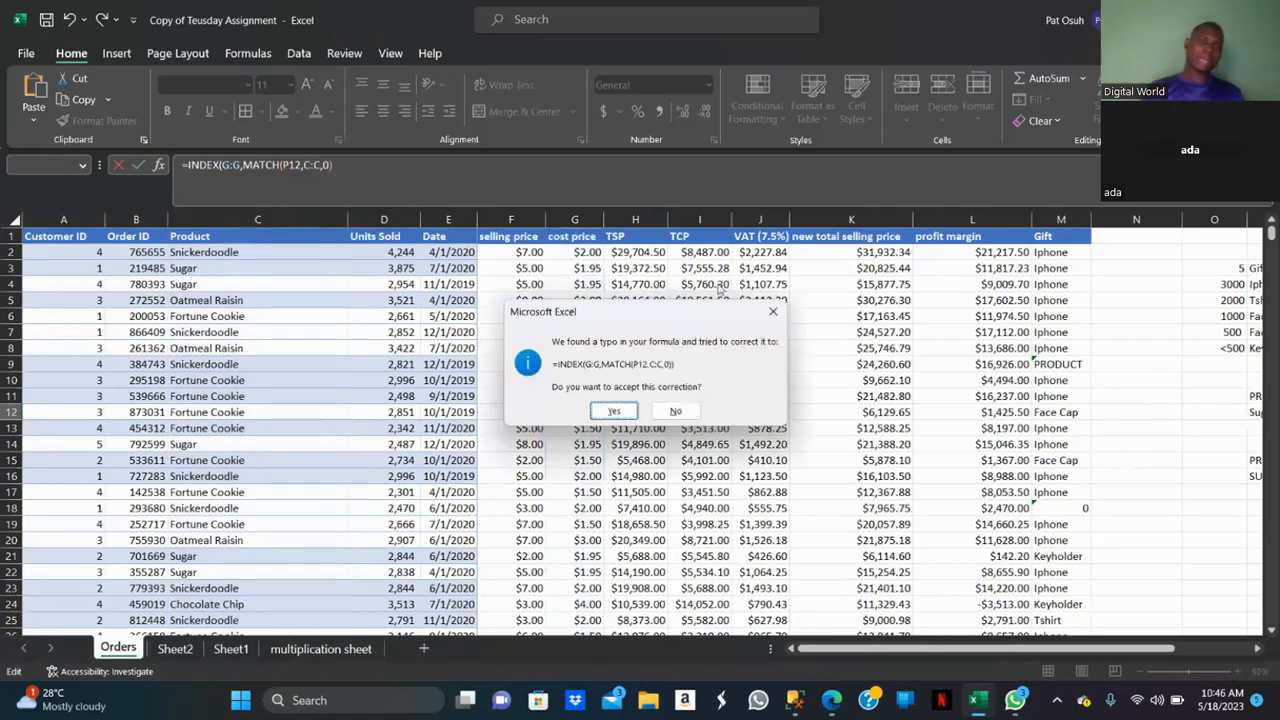
click(614, 411)
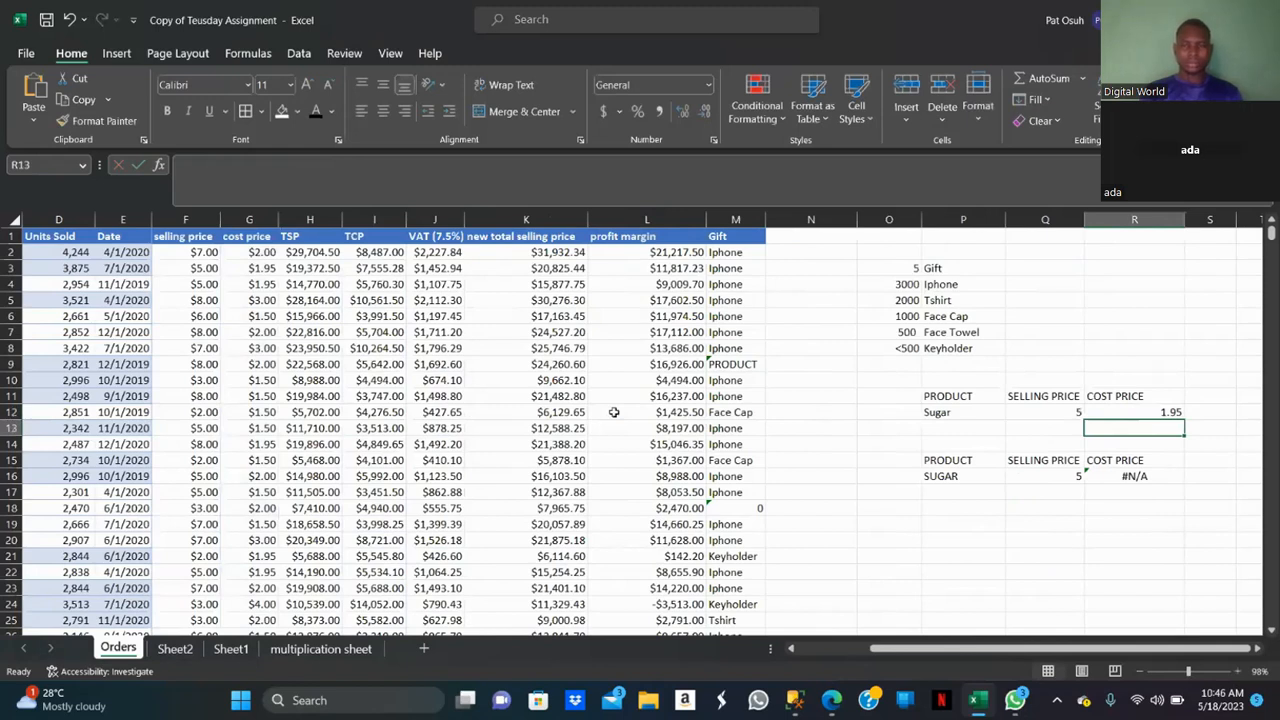
Start data validation on cell P12 and set it to allow a List.
click(996, 411)
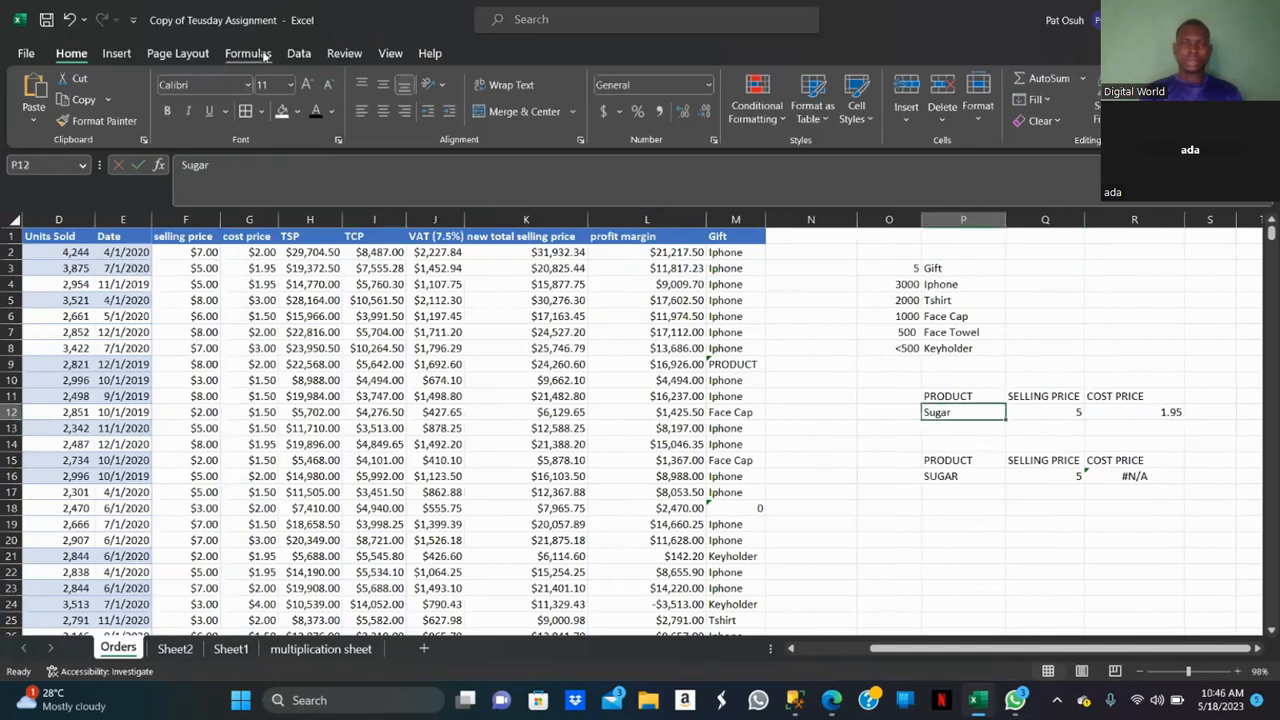
click(299, 53)
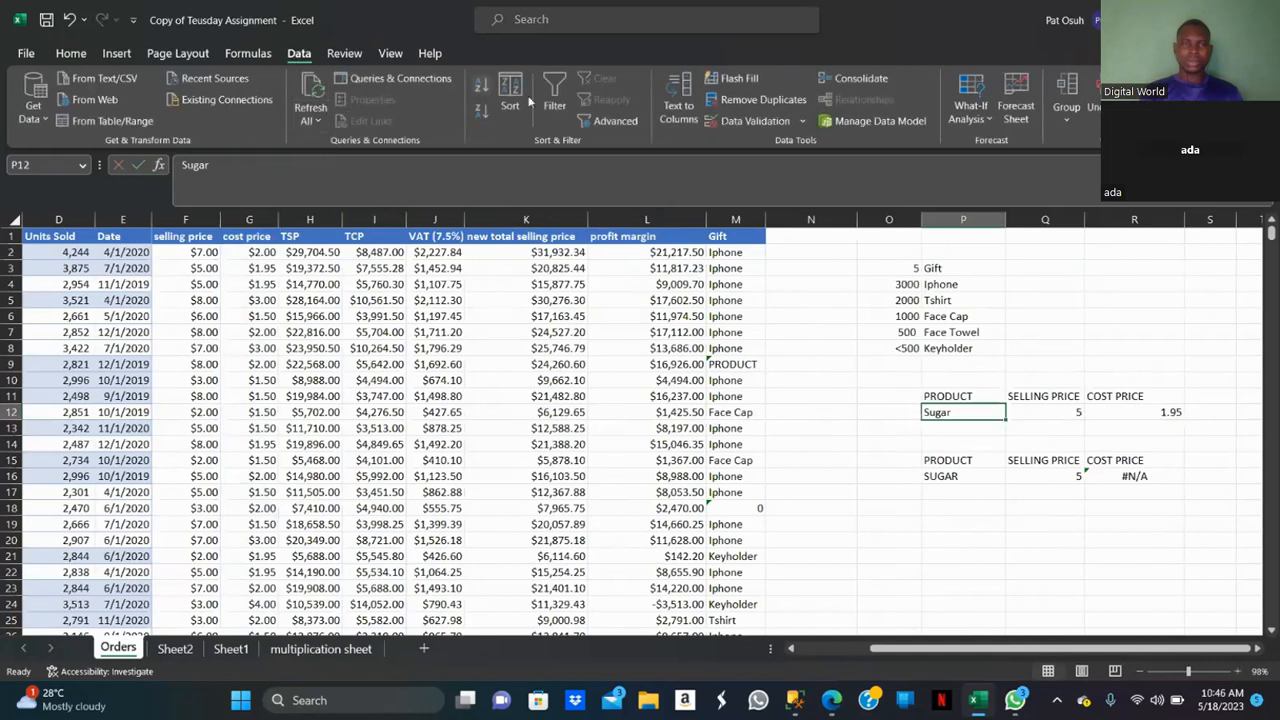
click(802, 121)
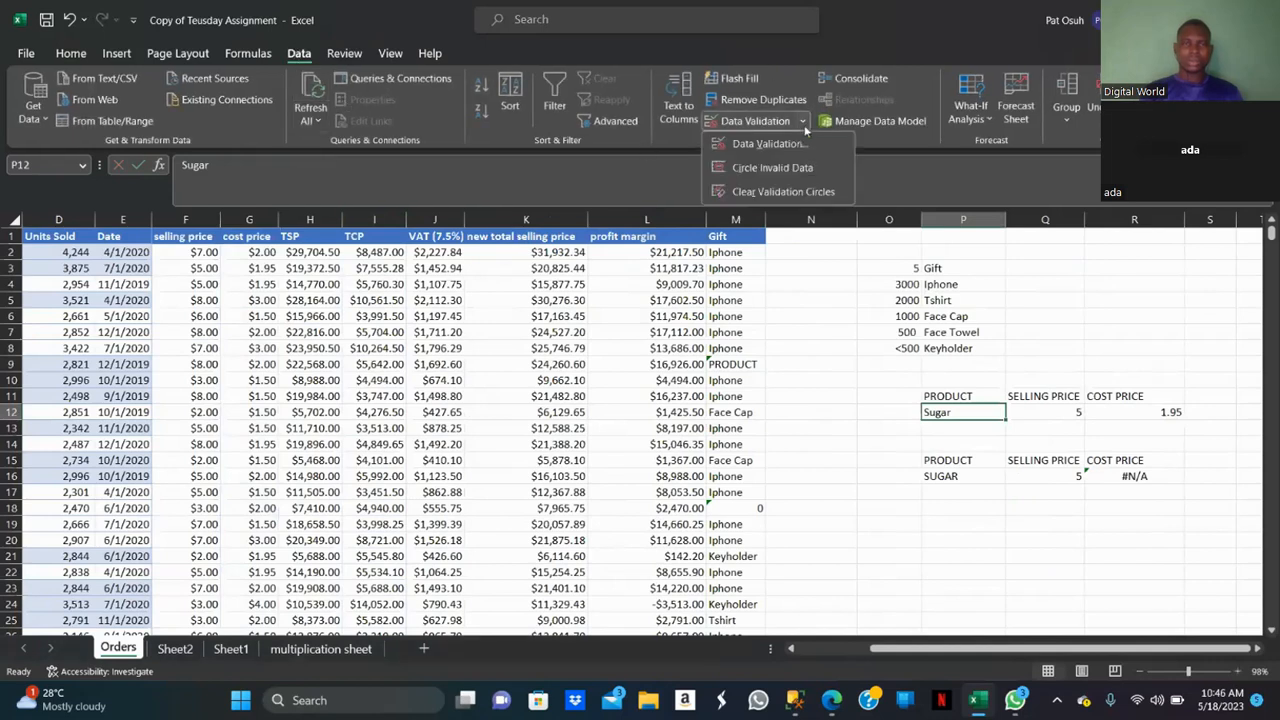
click(780, 144)
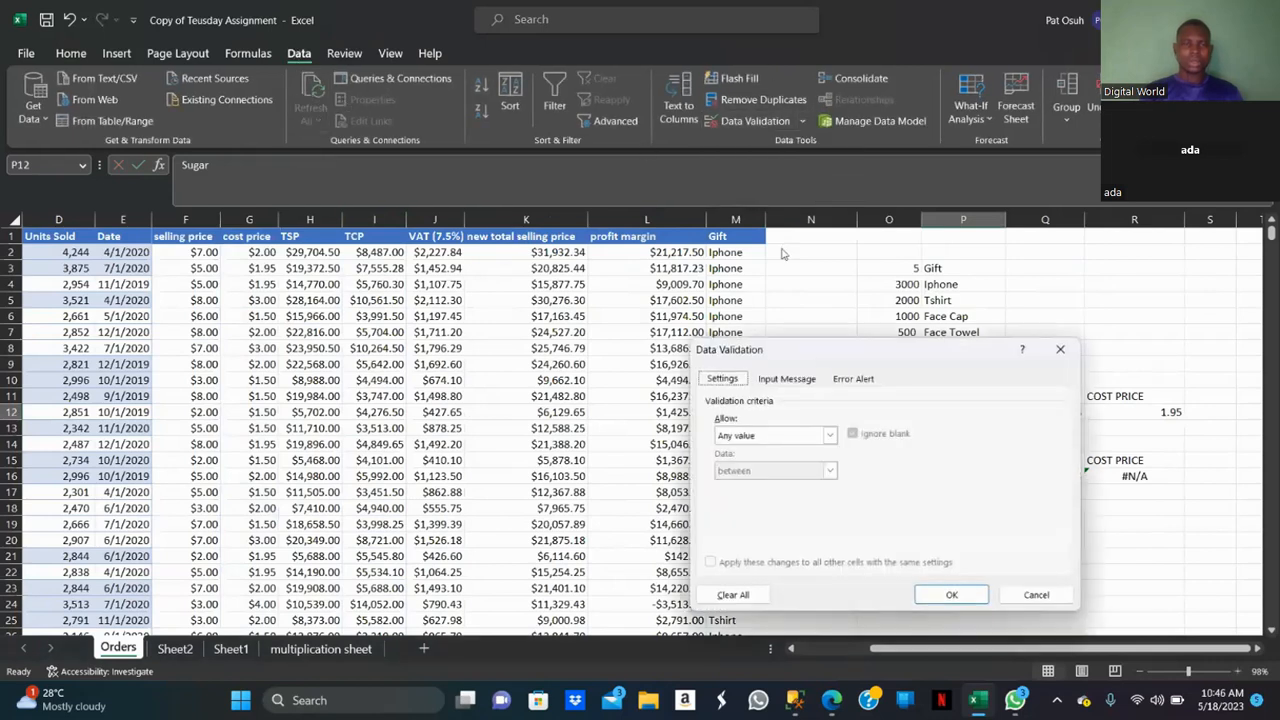
click(822, 438)
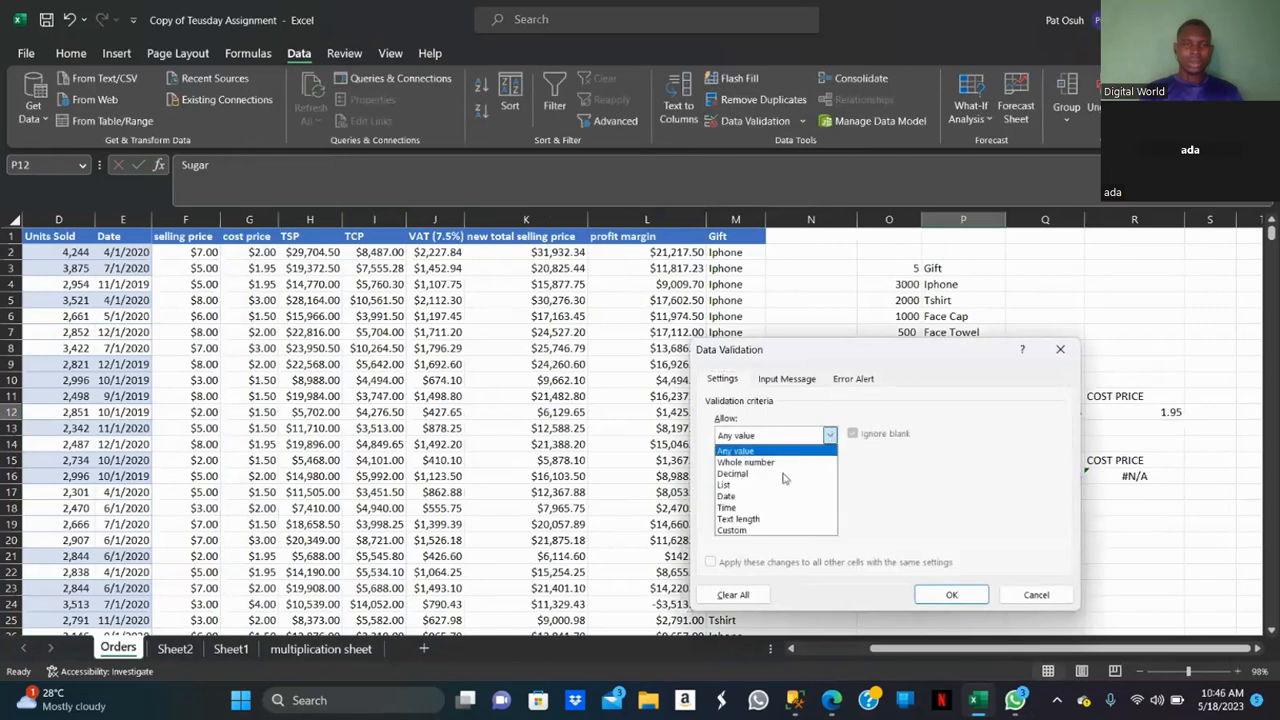
click(758, 486)
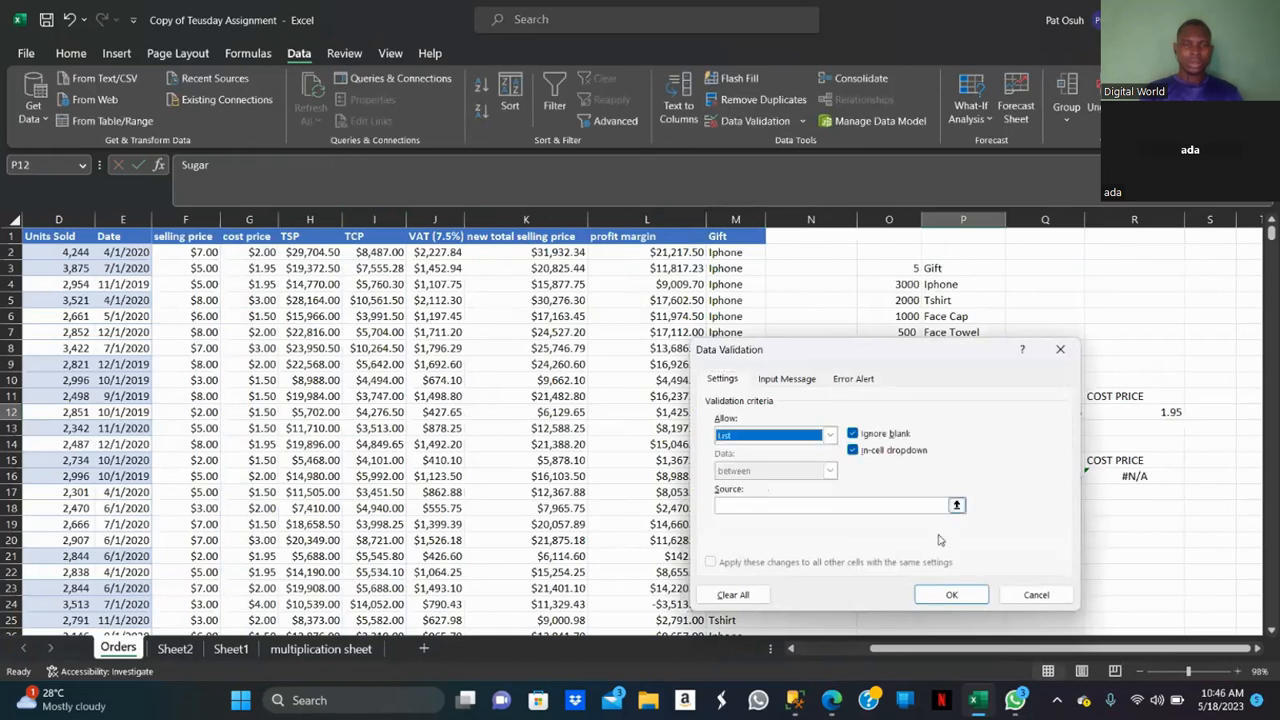
Set the list source to Sheet1!$A$2:$A$7, the cookie type names, and confirm the validation.
click(956, 506)
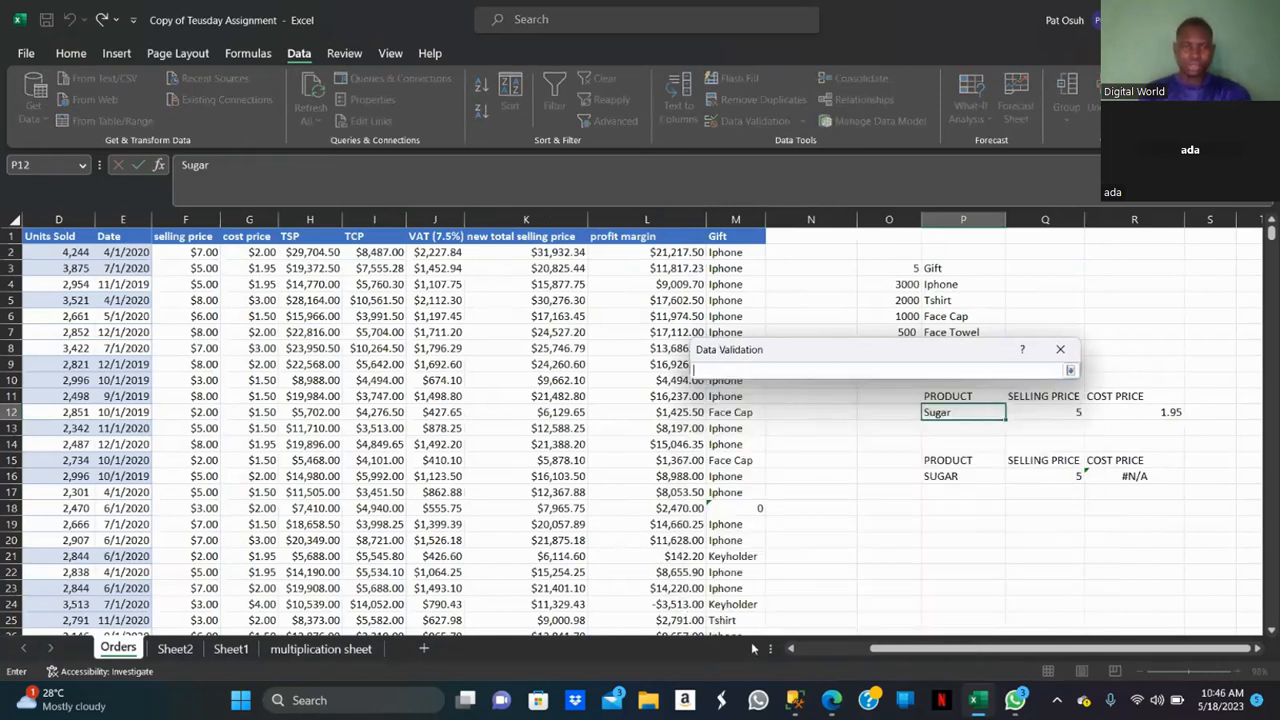
click(790, 648)
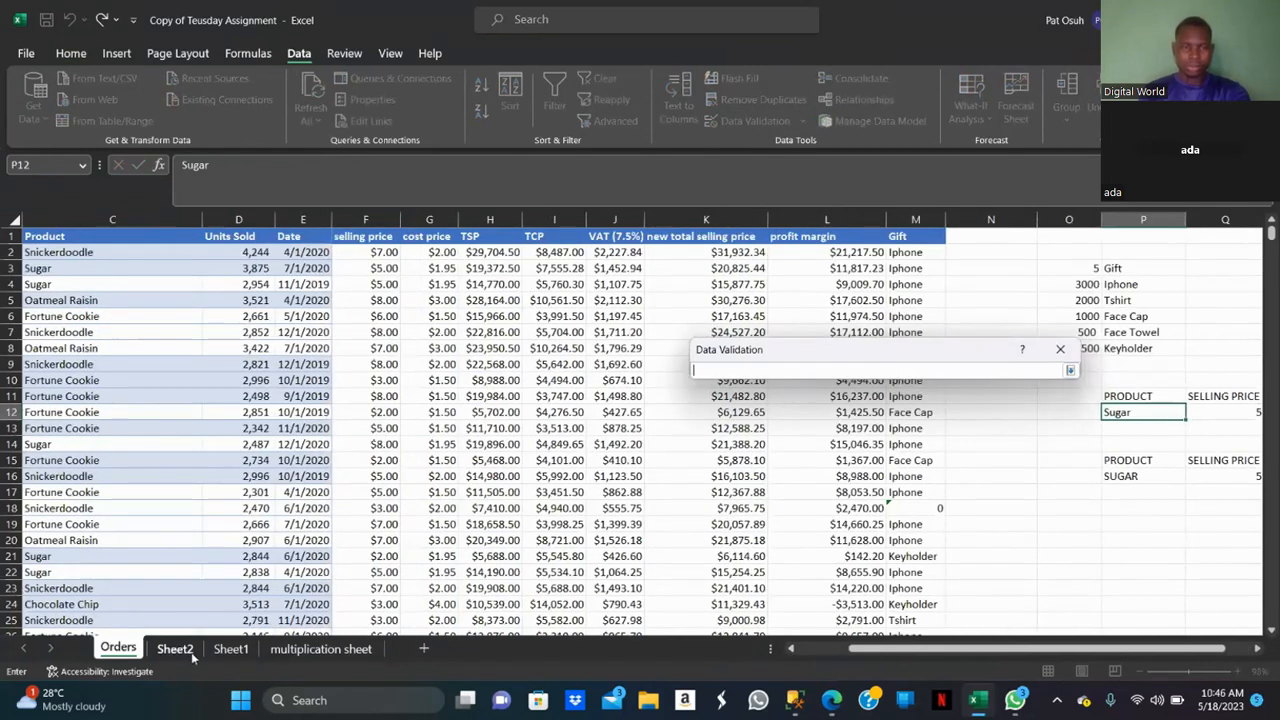
click(191, 652)
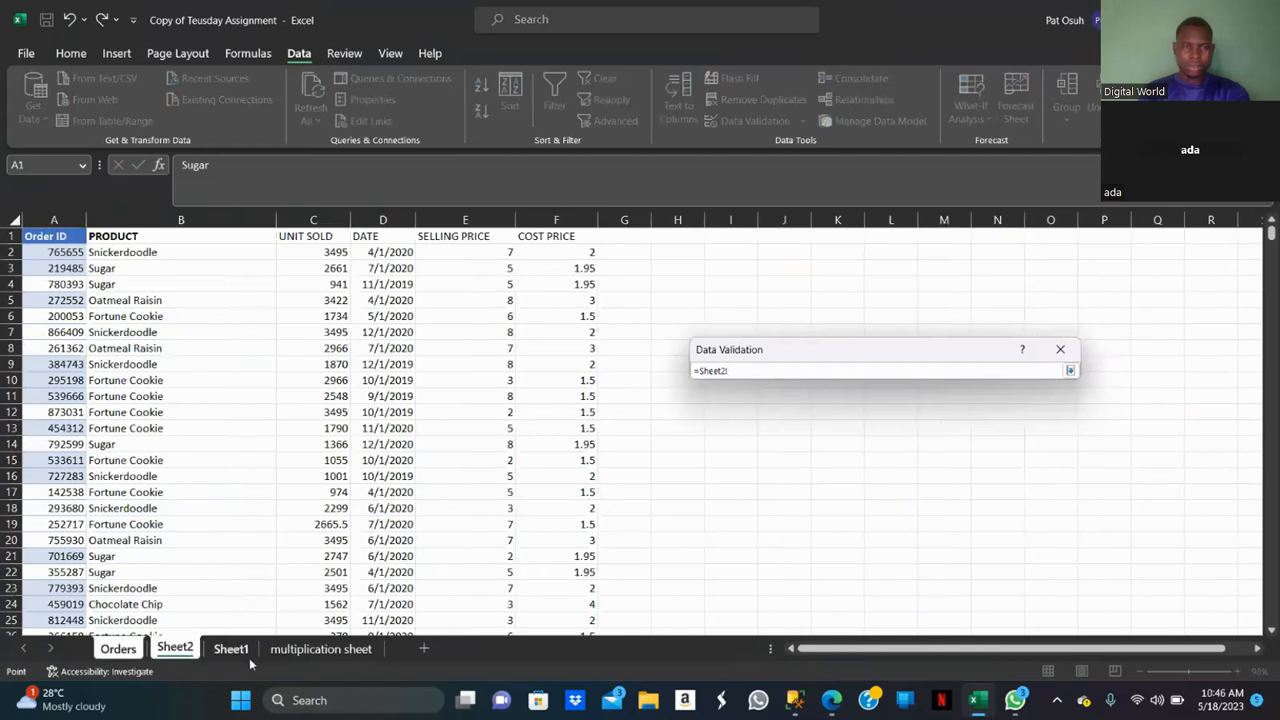
click(238, 652)
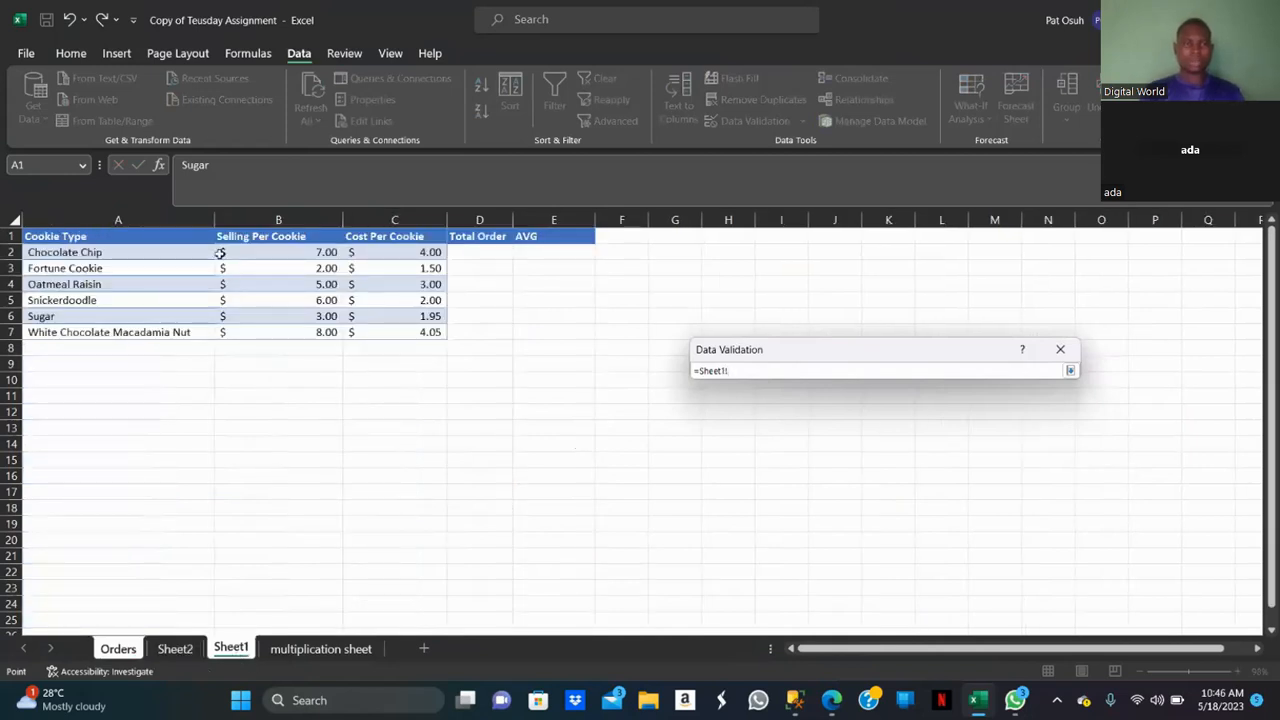
click(116, 219)
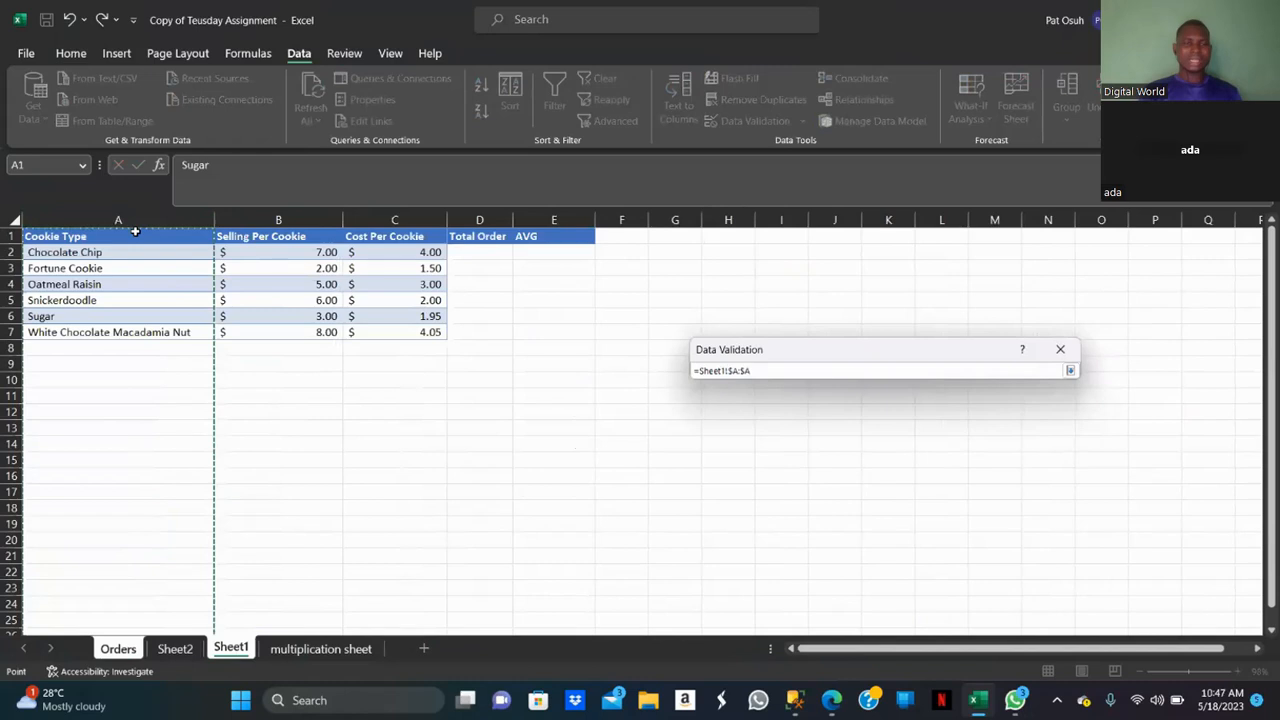
click(124, 248)
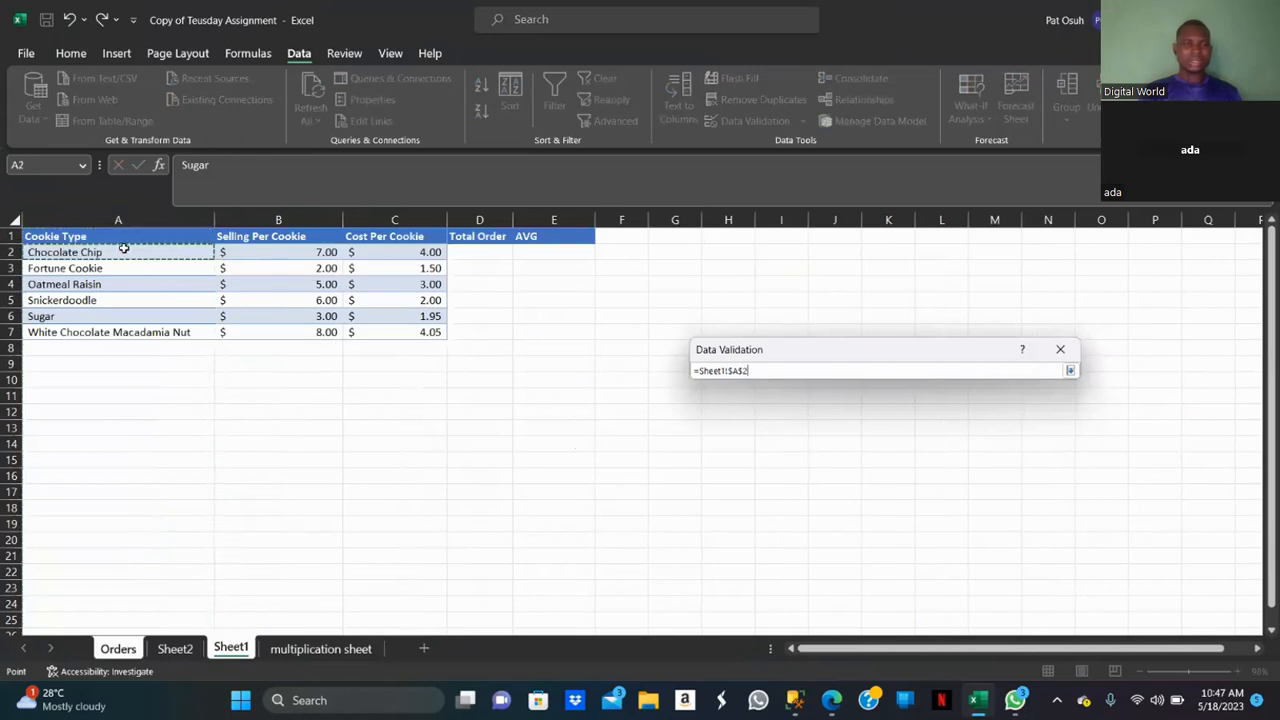
key(shift+Down)
key(shift+Down)
key(shift+Down)
key(shift+Down)
key(shift+Down)
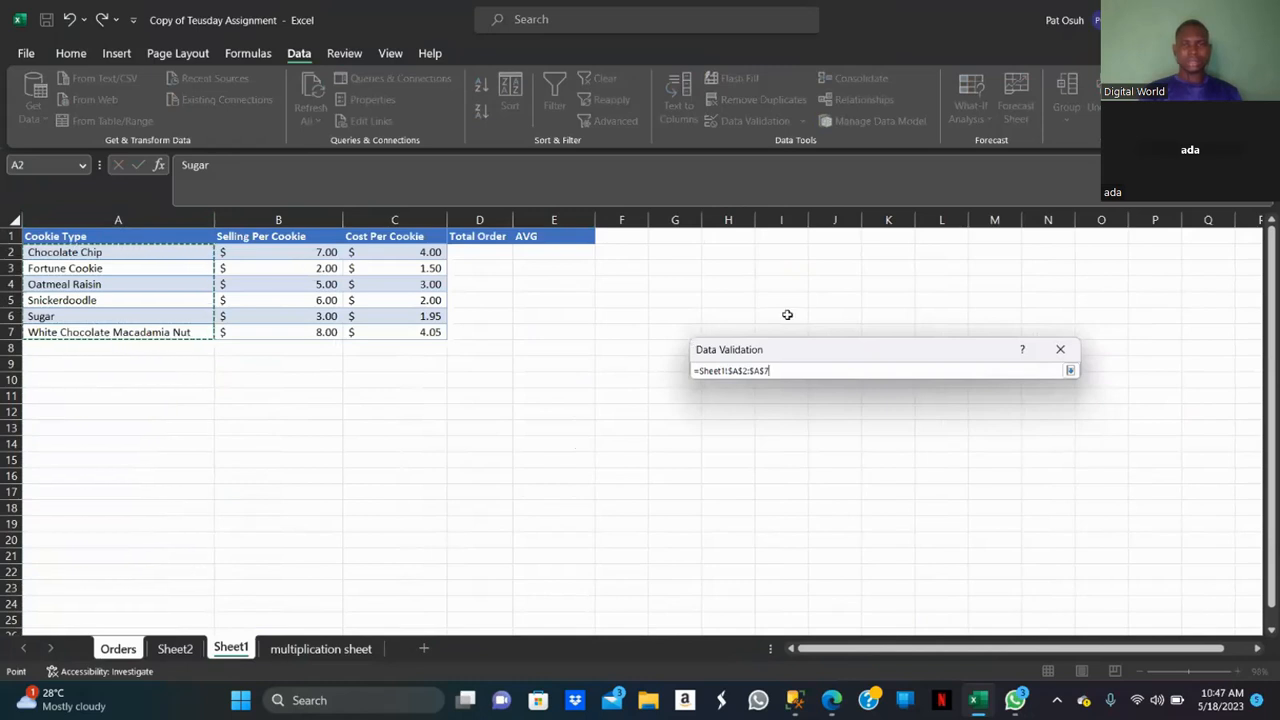
click(1070, 370)
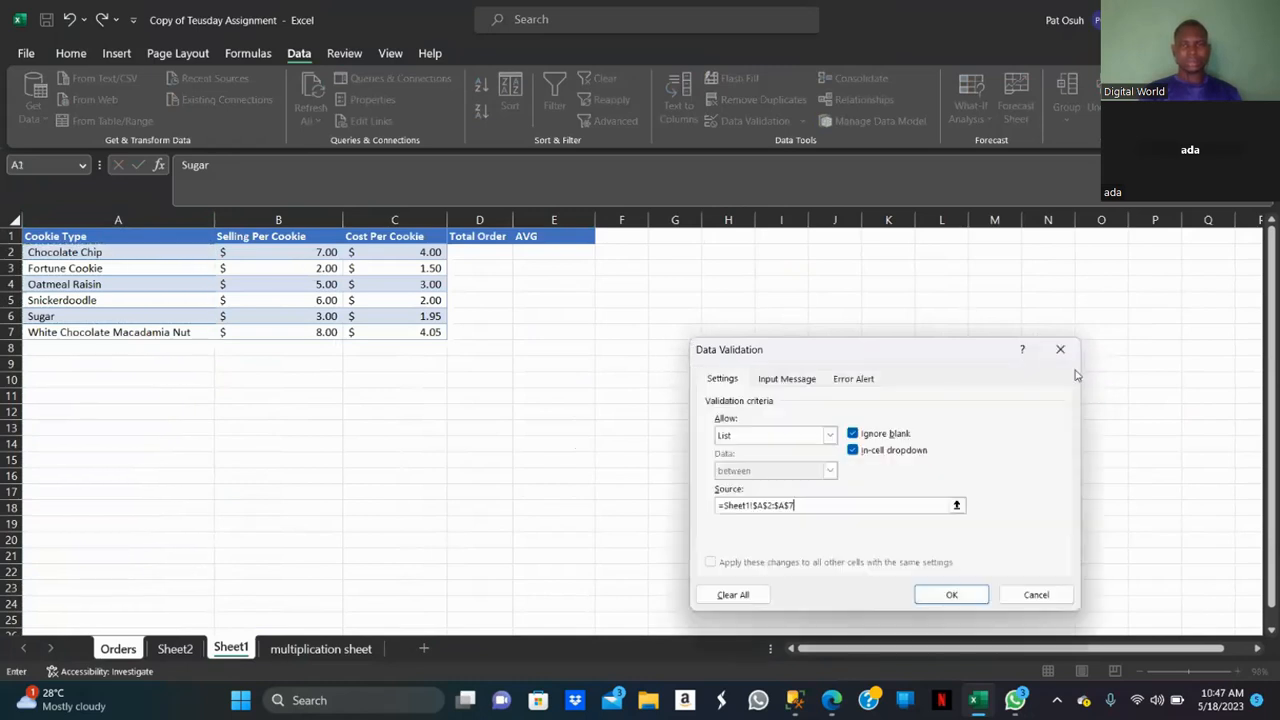
click(953, 594)
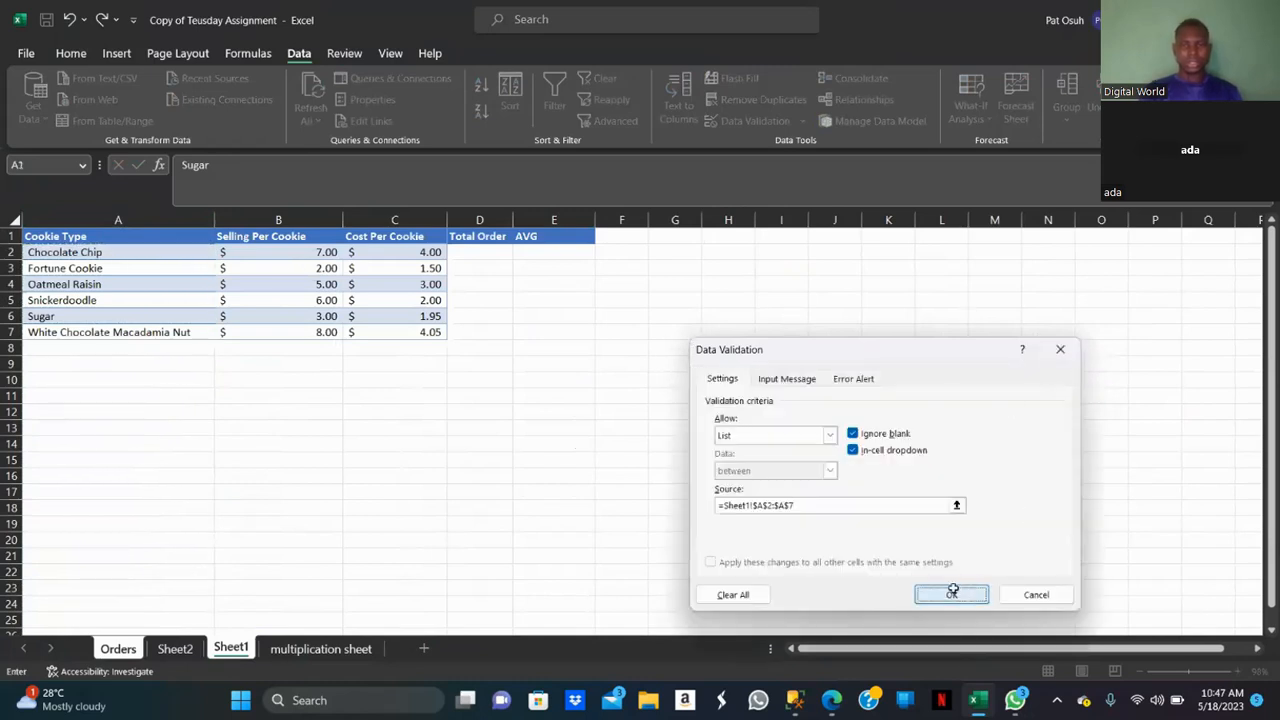
Test the P12 dropdown by choosing Chocolate Chip and then Fortune Cookie.
click(1192, 413)
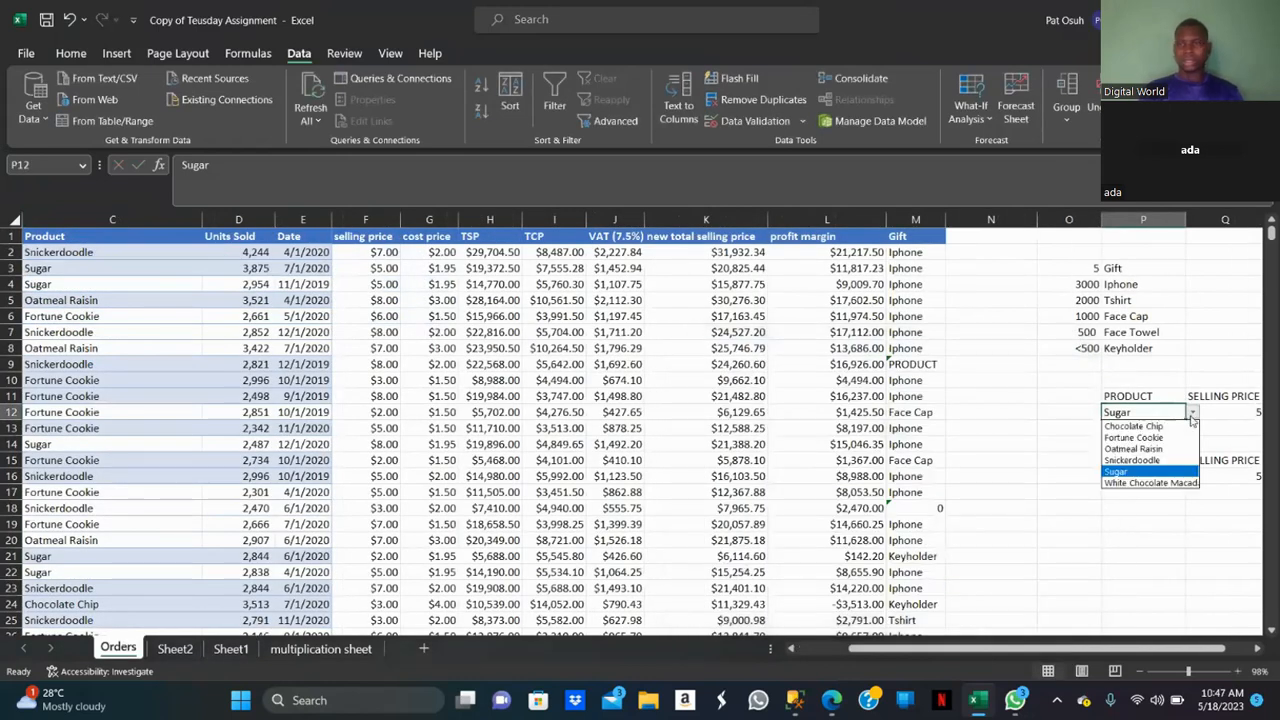
click(1231, 419)
click(1231, 419)
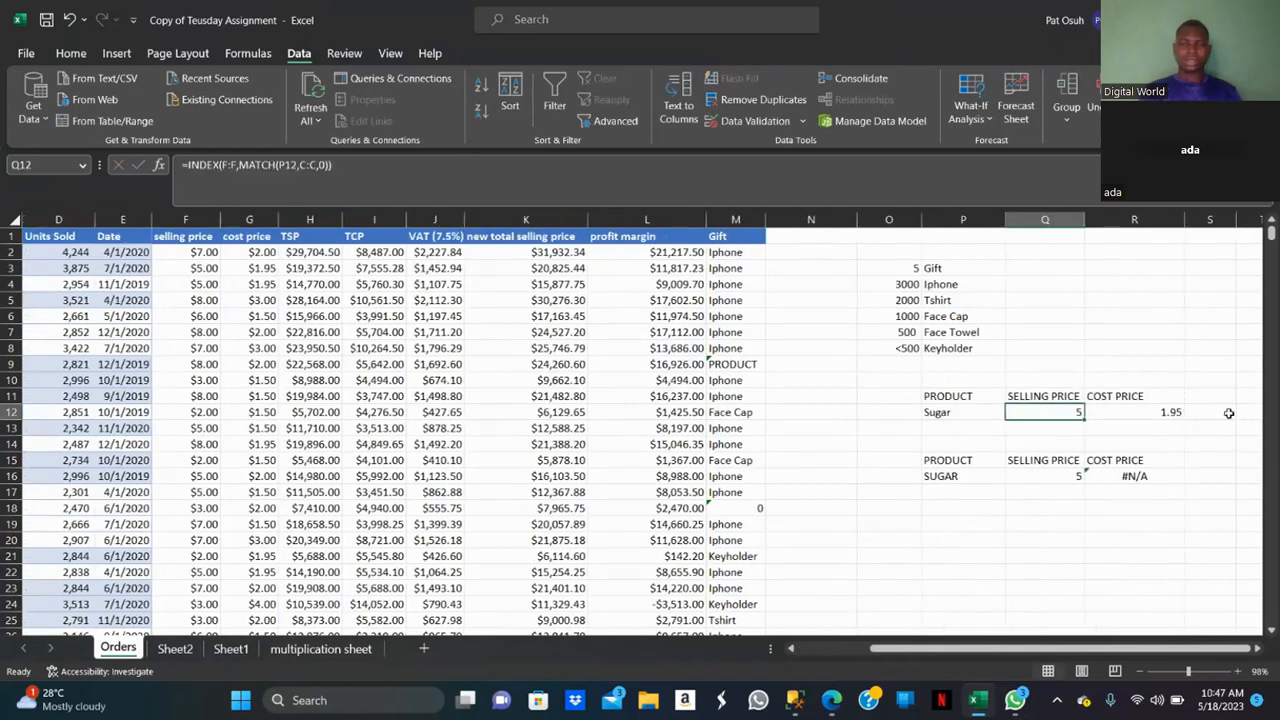
click(978, 414)
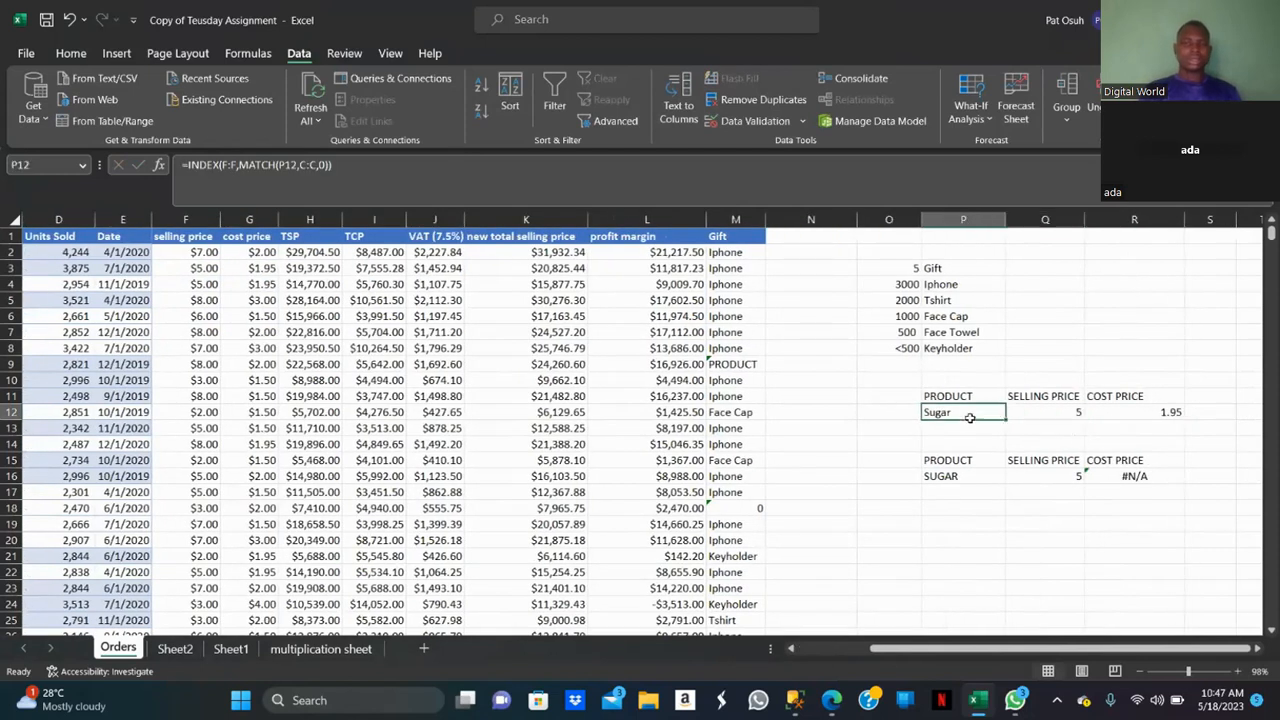
click(1011, 413)
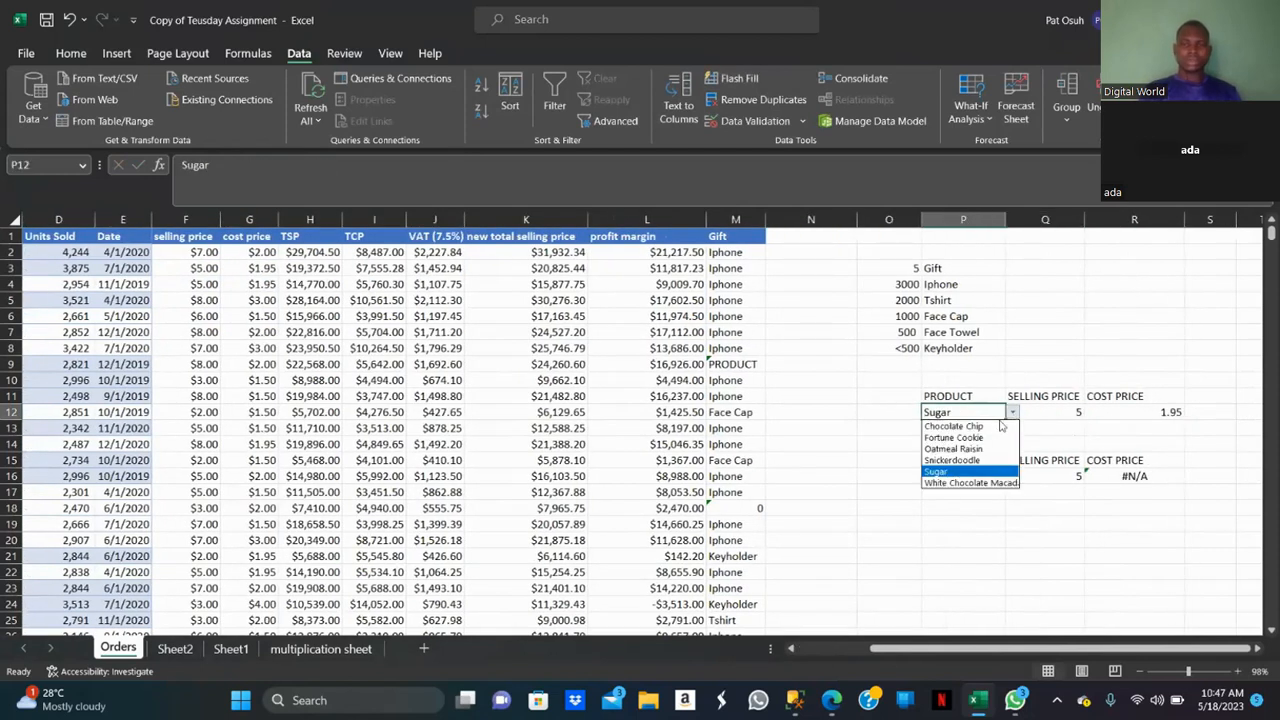
click(989, 427)
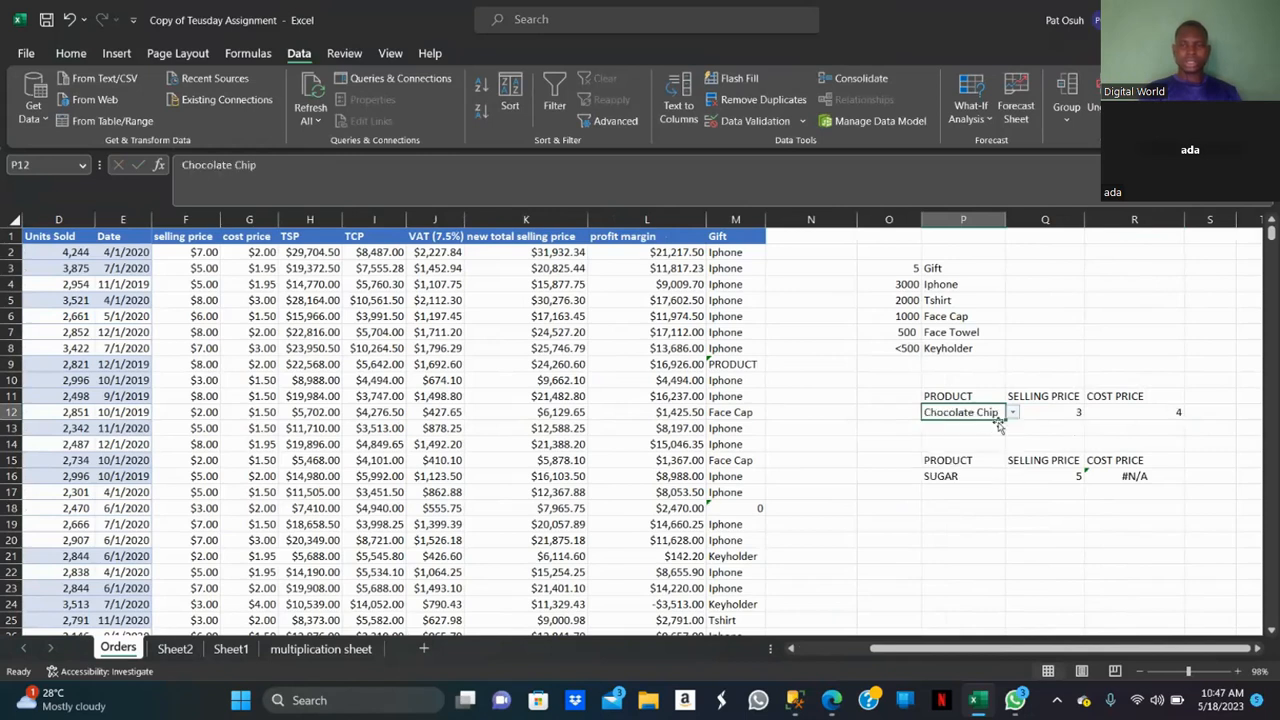
click(1012, 413)
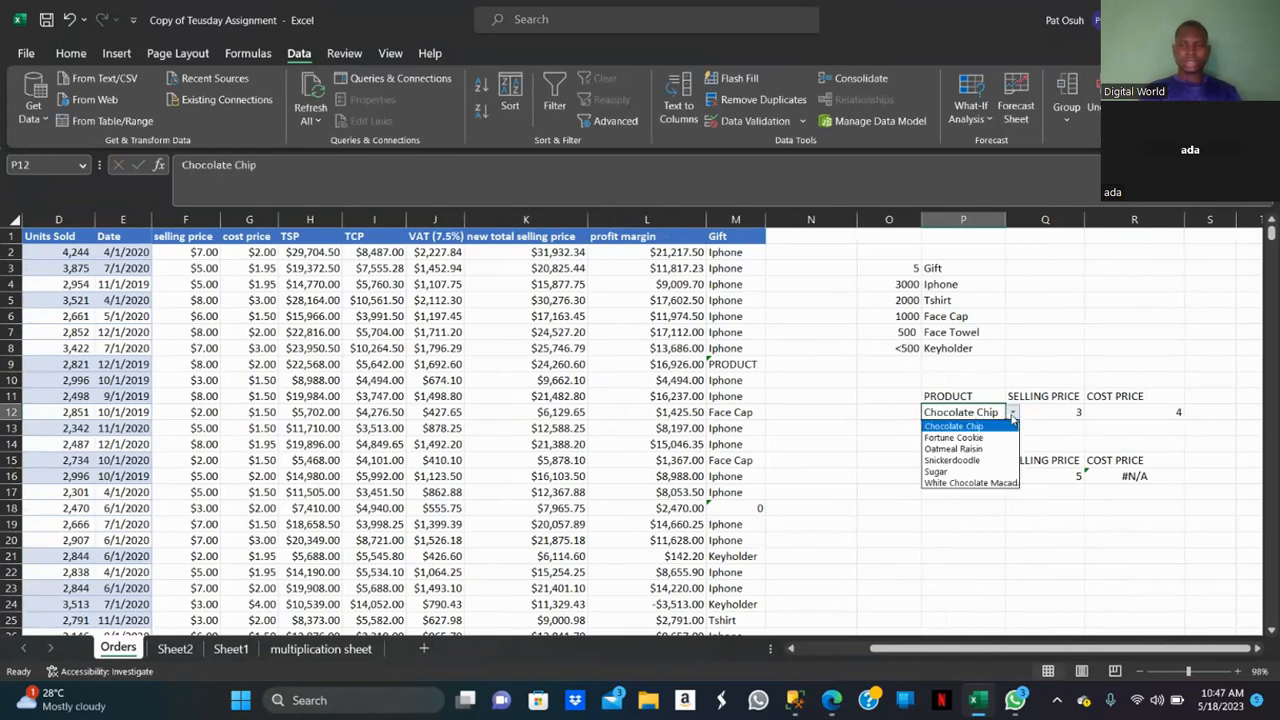
click(986, 440)
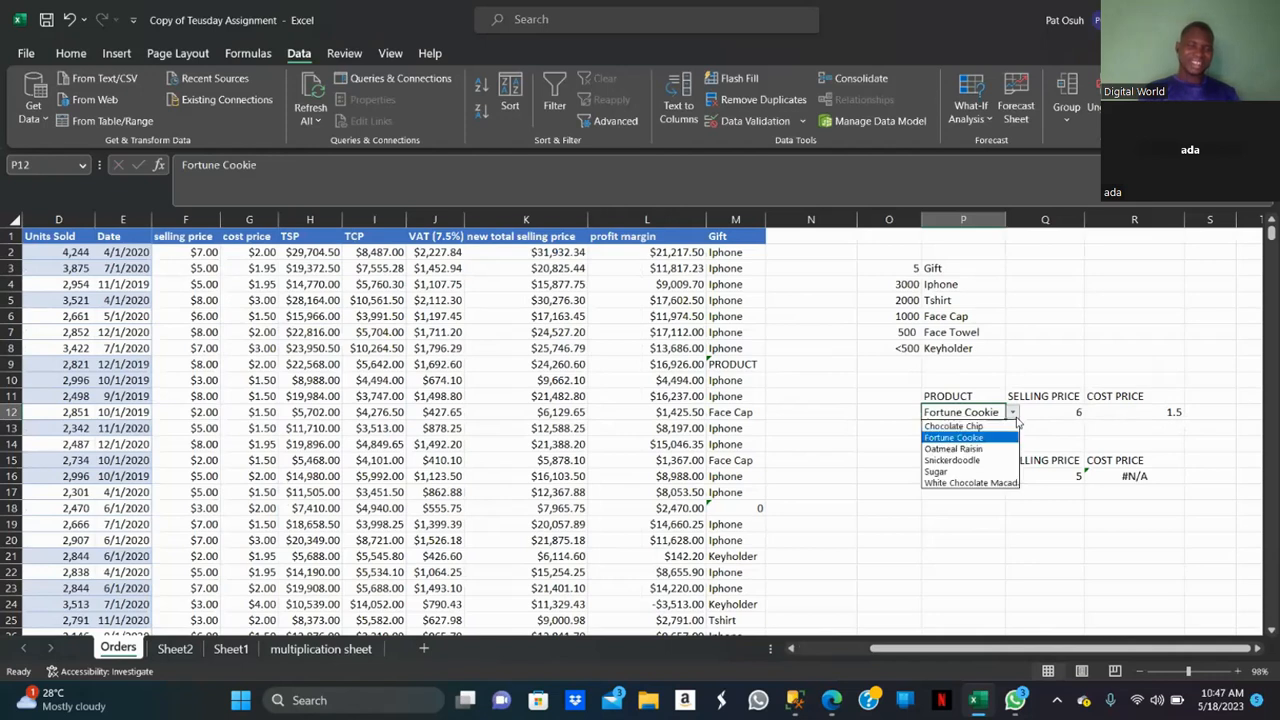
click(791, 652)
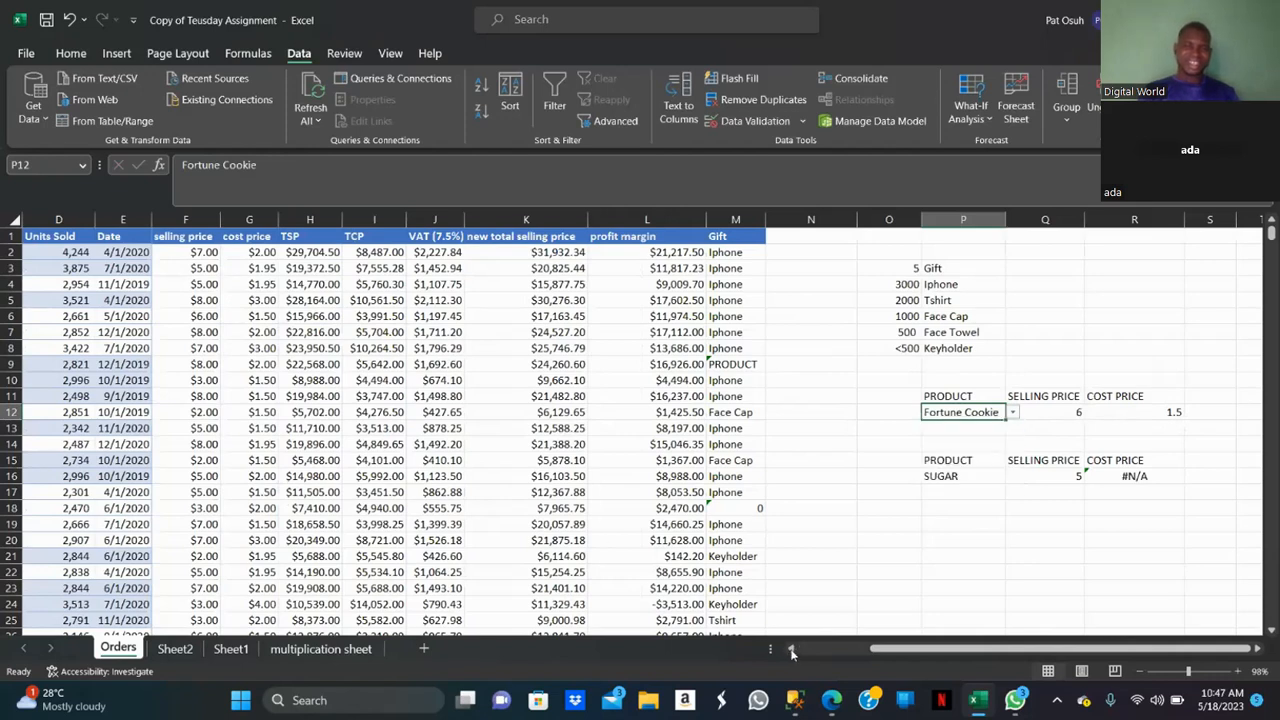
click(791, 652)
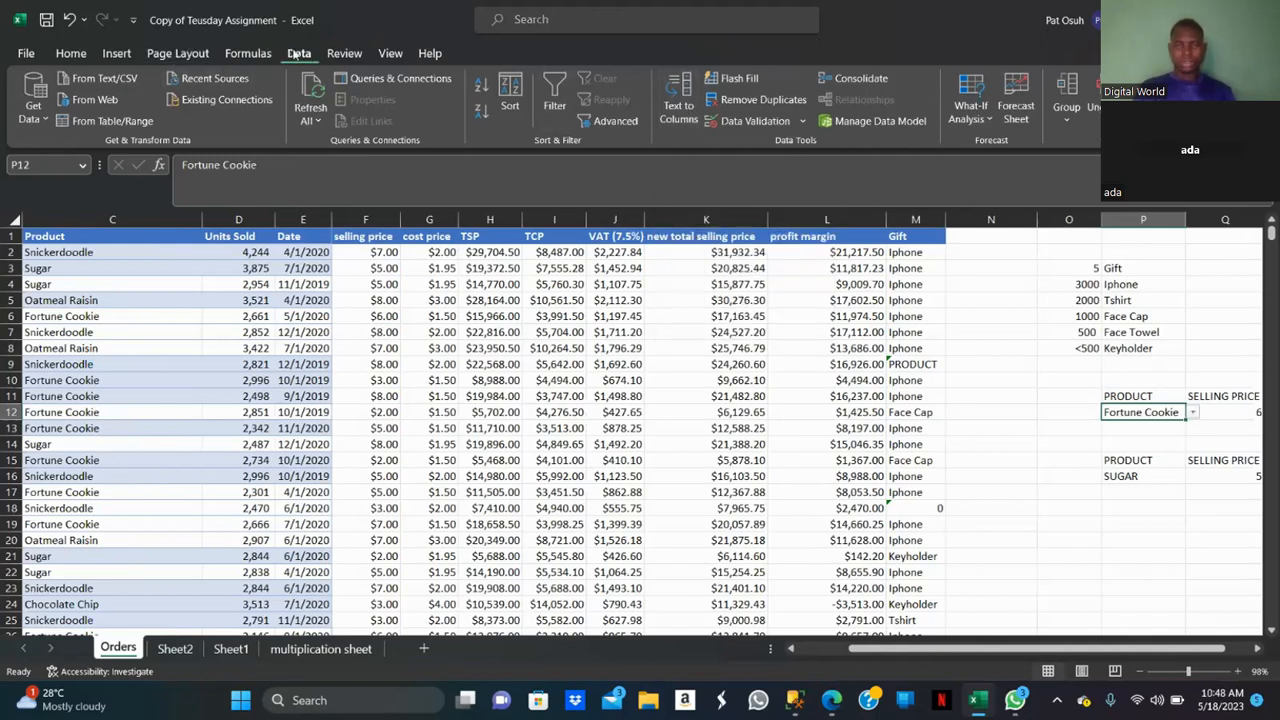
click(72, 55)
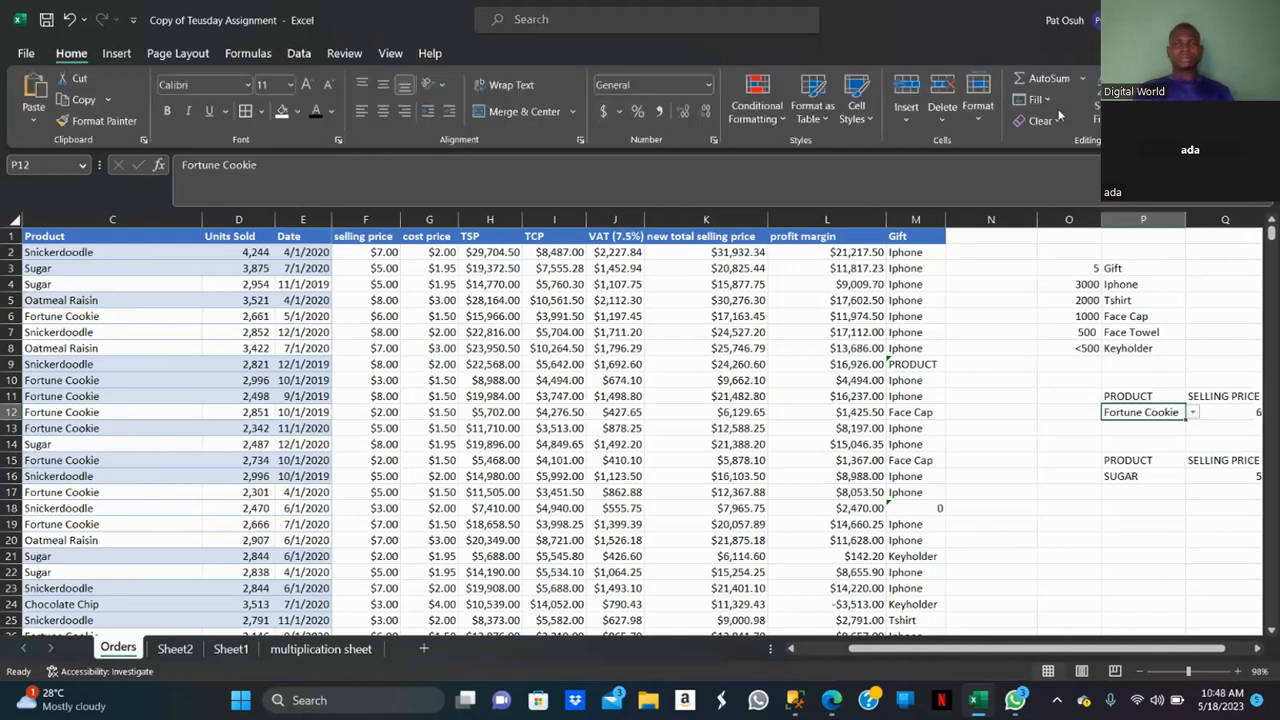
click(1118, 102)
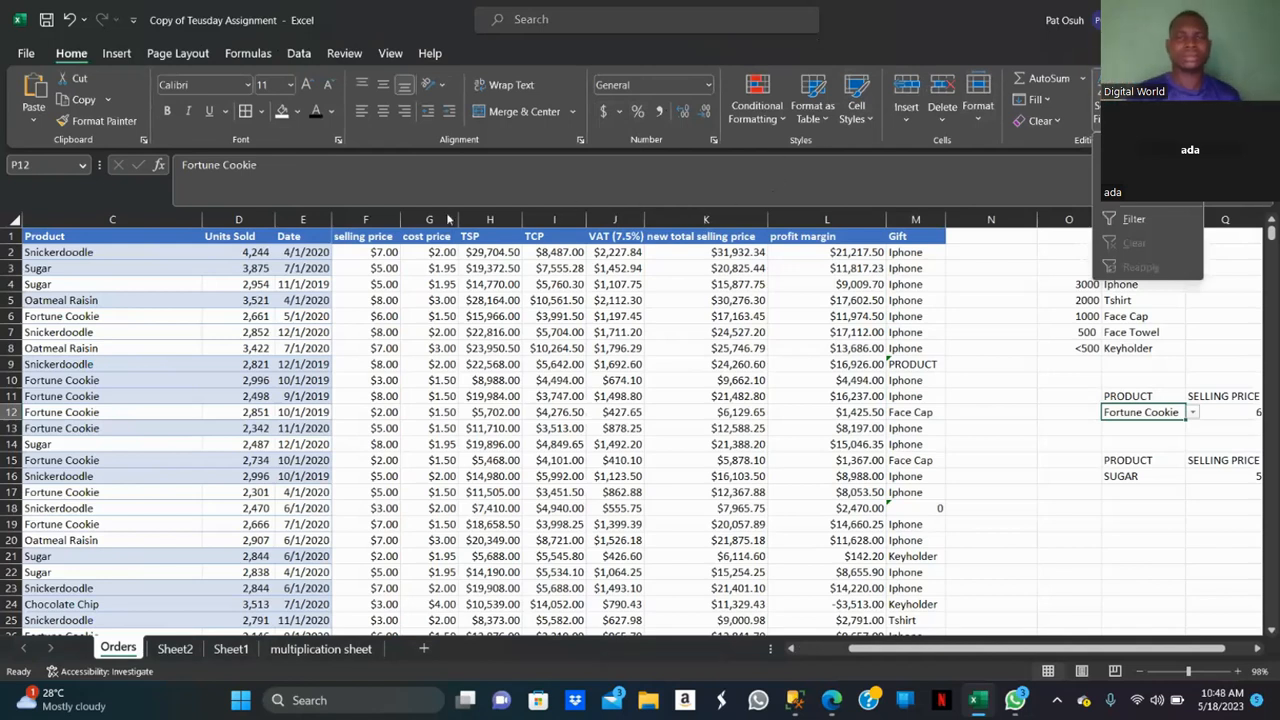
key(Escape)
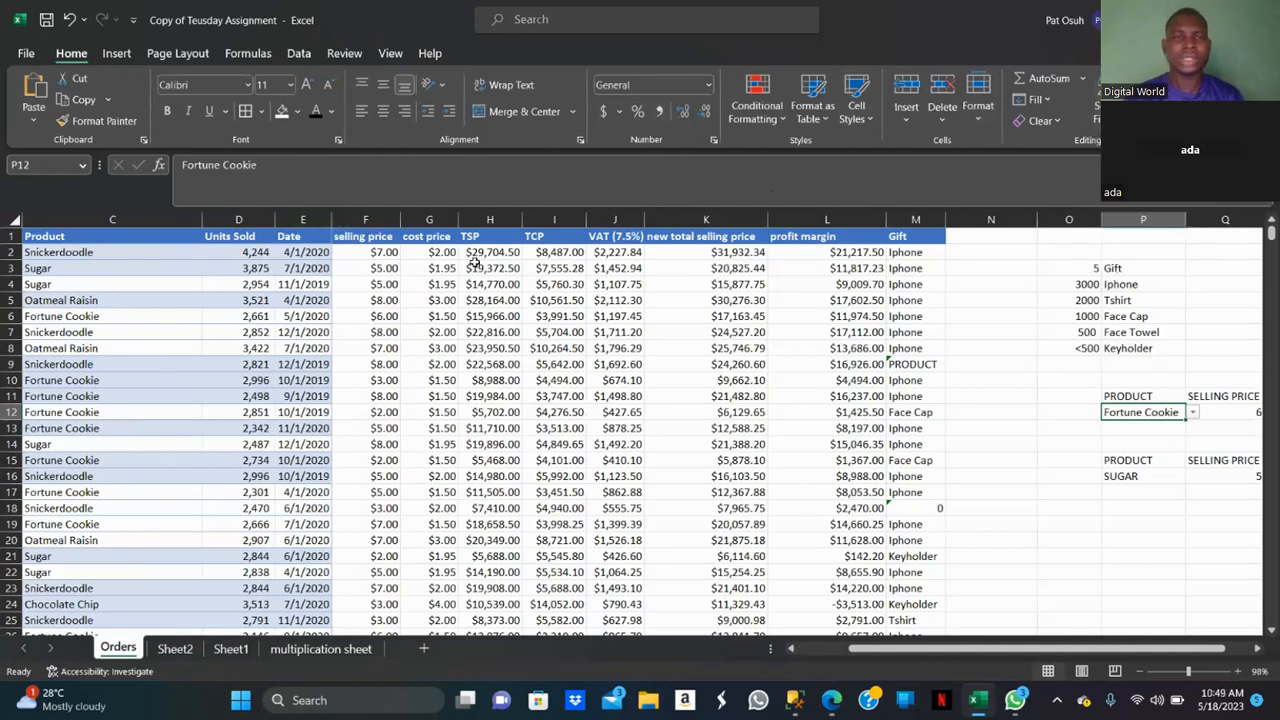
Turn on filter buttons for the Orders table header row.
click(308, 217)
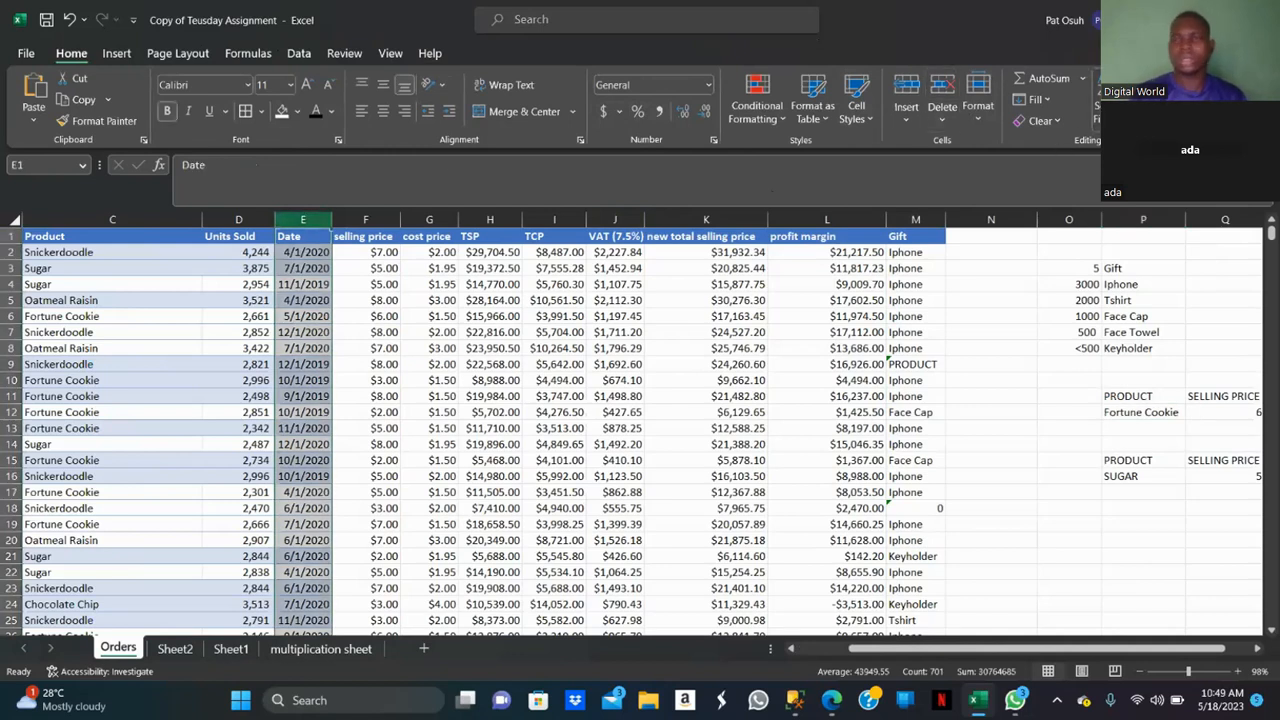
click(1106, 105)
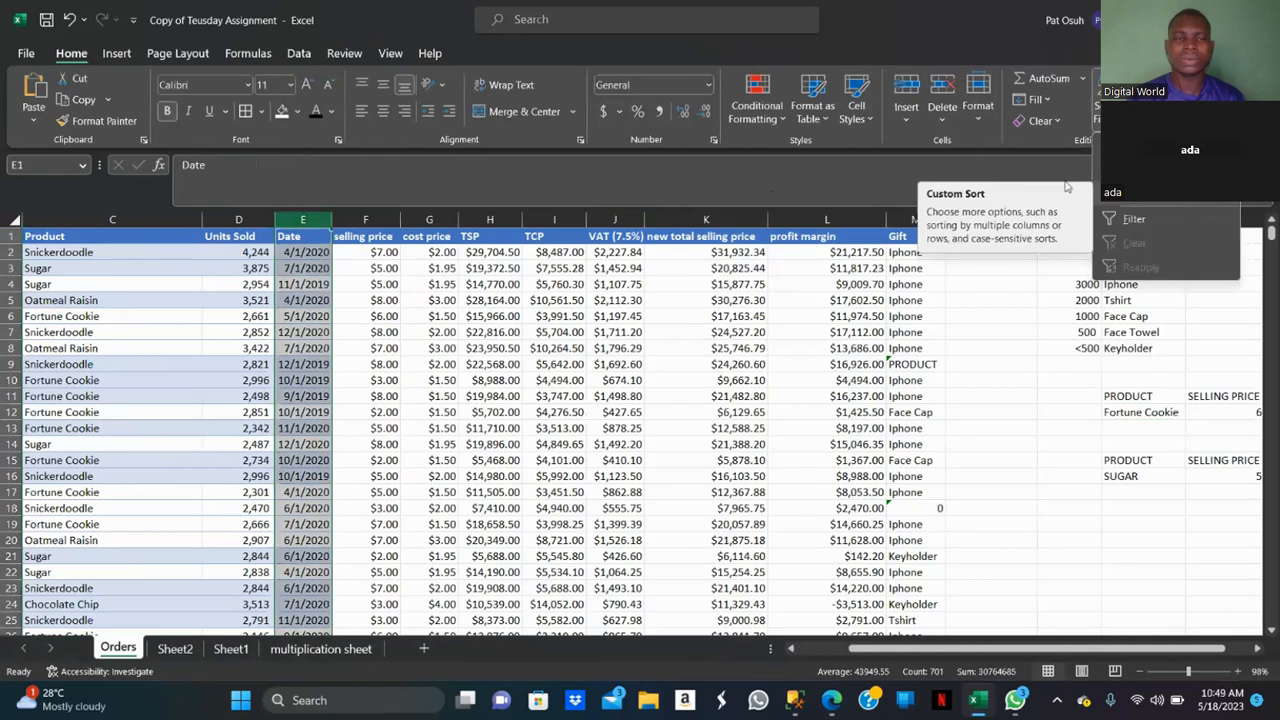
click(318, 233)
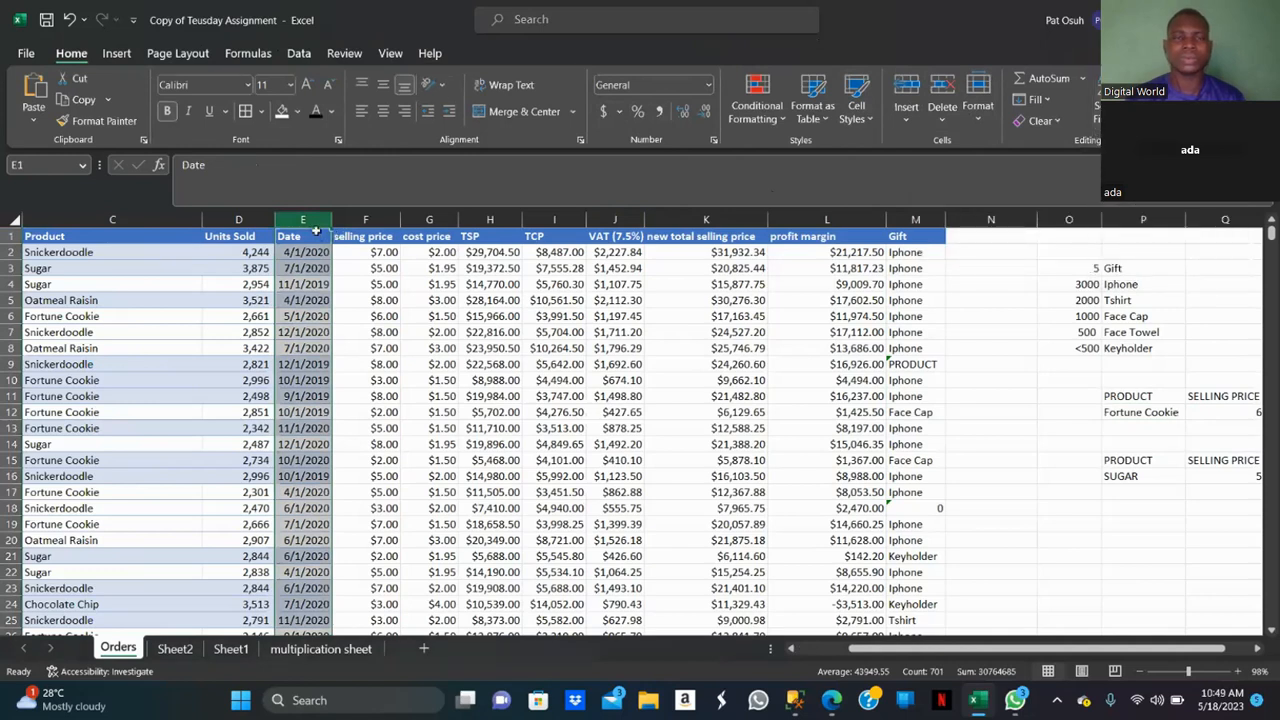
click(316, 231)
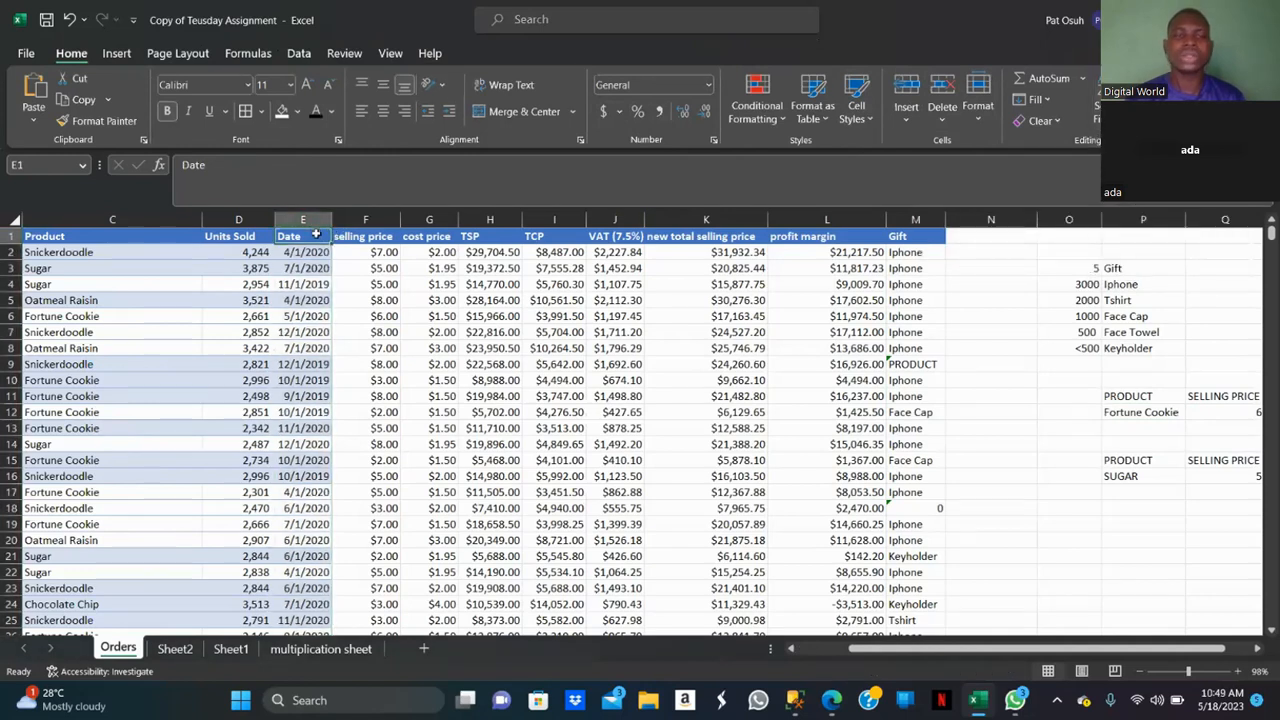
drag(316, 231, 318, 240)
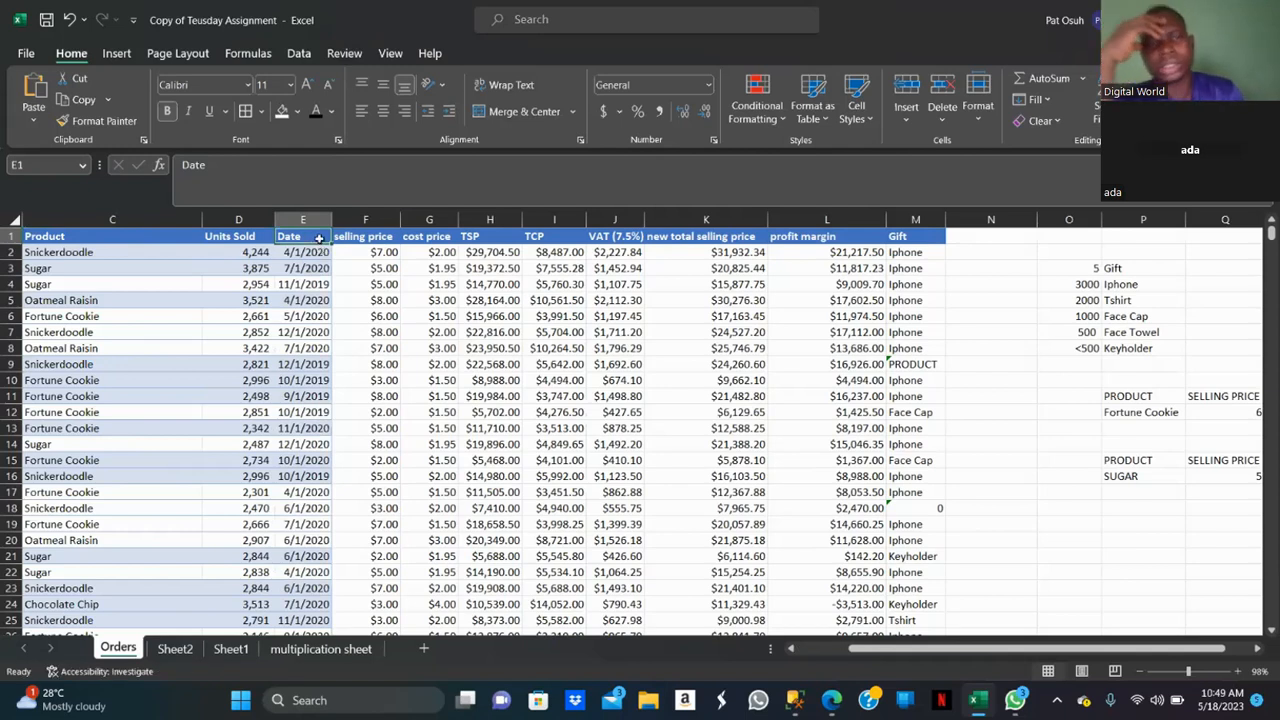
key(ctrl+shift+l)
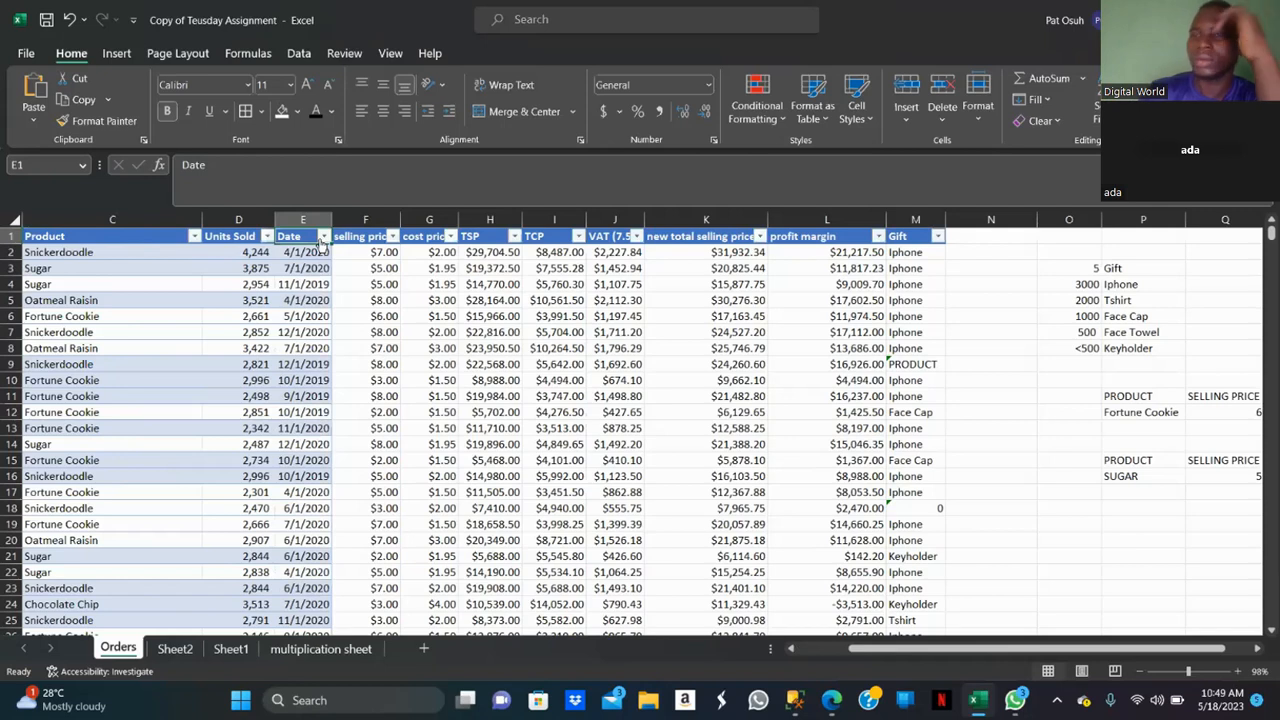
Filter the Date column to show only this week's orders.
click(324, 238)
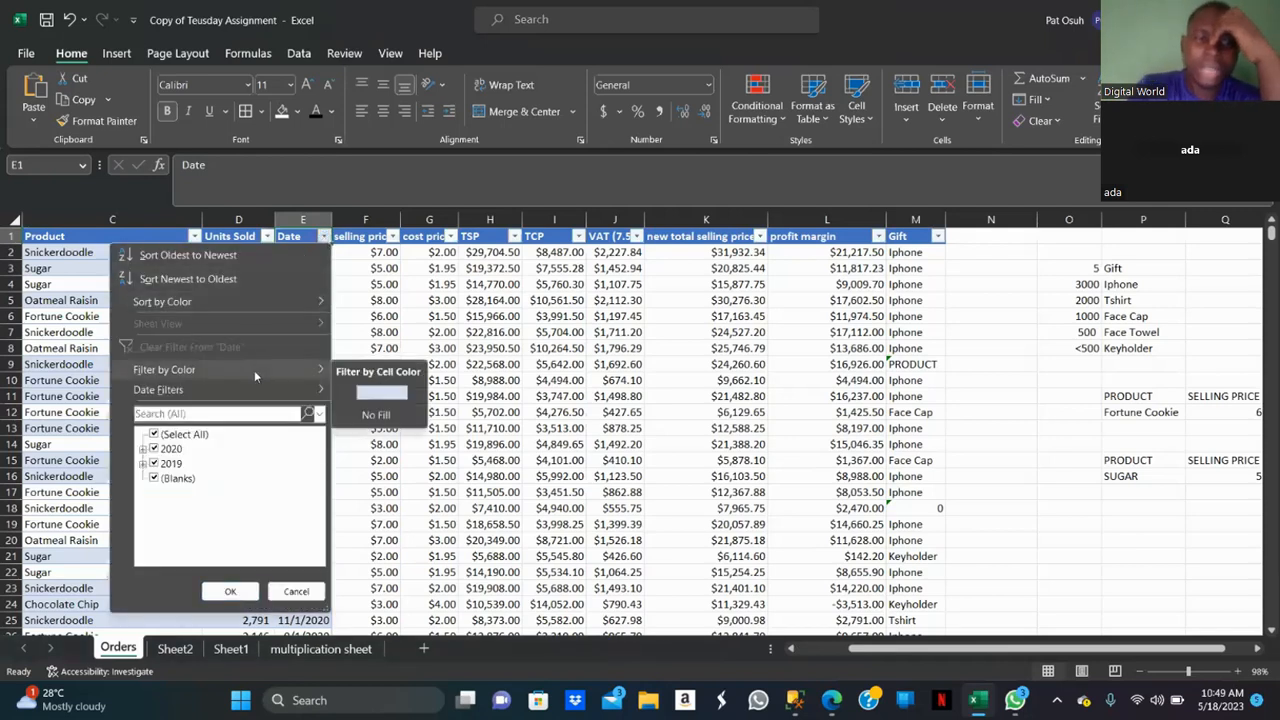
mouse_move(283, 396)
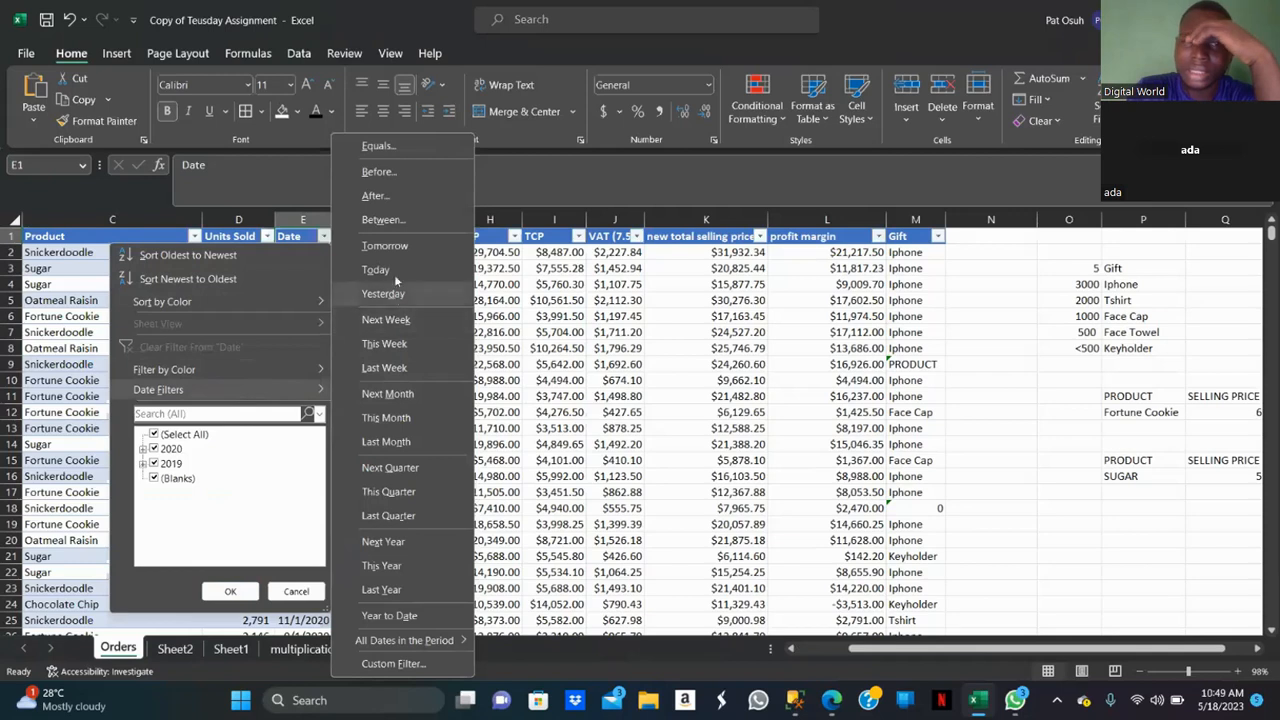
click(385, 344)
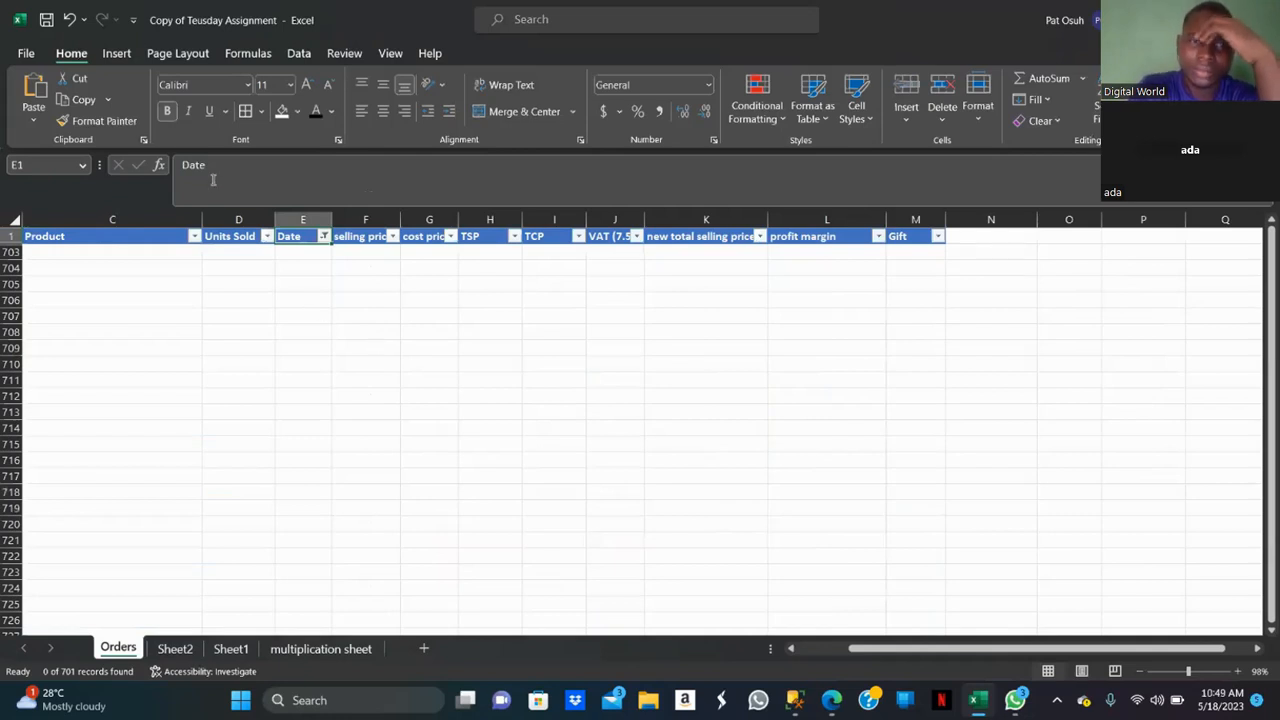
Change the Date column filter to Last Quarter, then to Last Year.
click(323, 239)
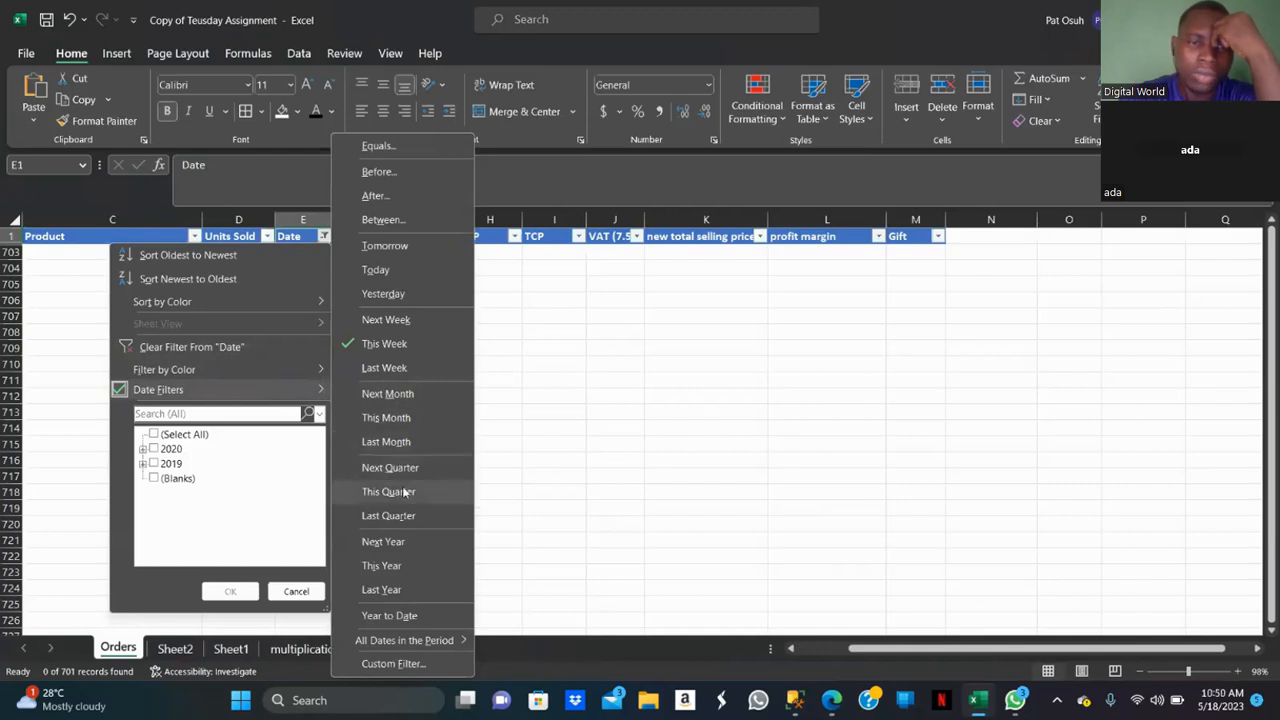
click(404, 514)
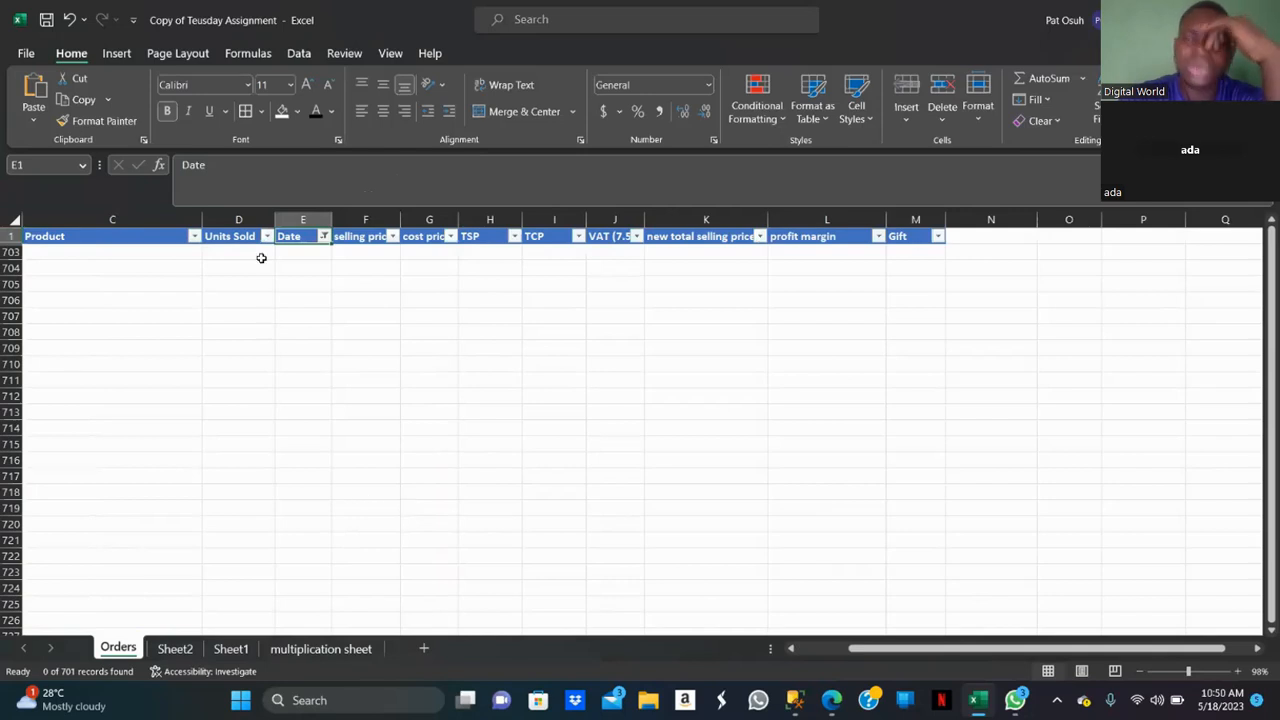
click(326, 238)
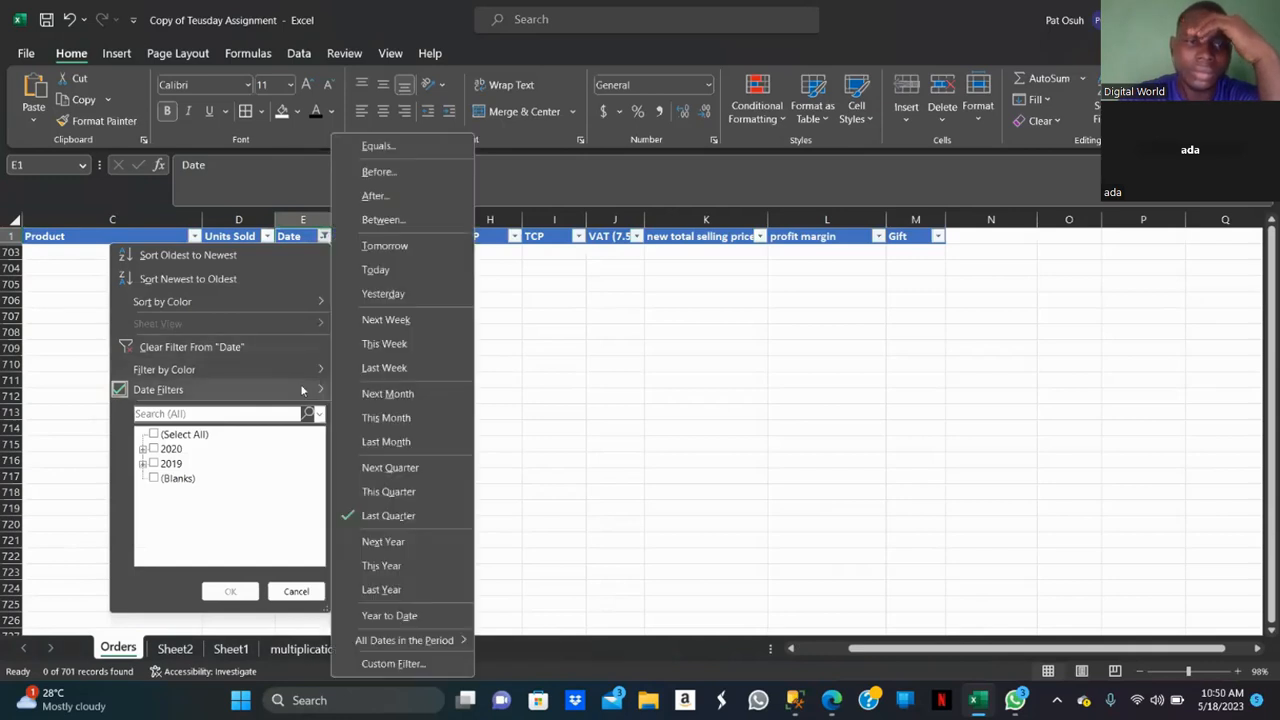
click(399, 591)
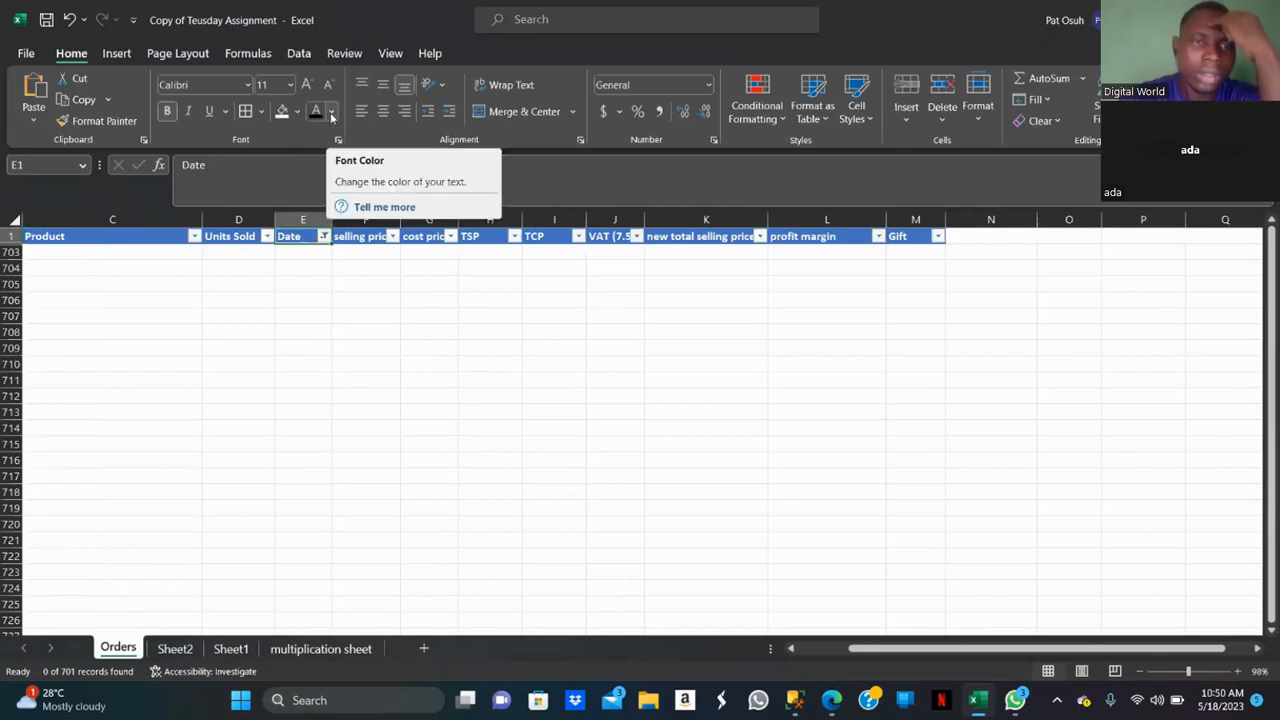
Clear the filter from the Date column.
click(325, 237)
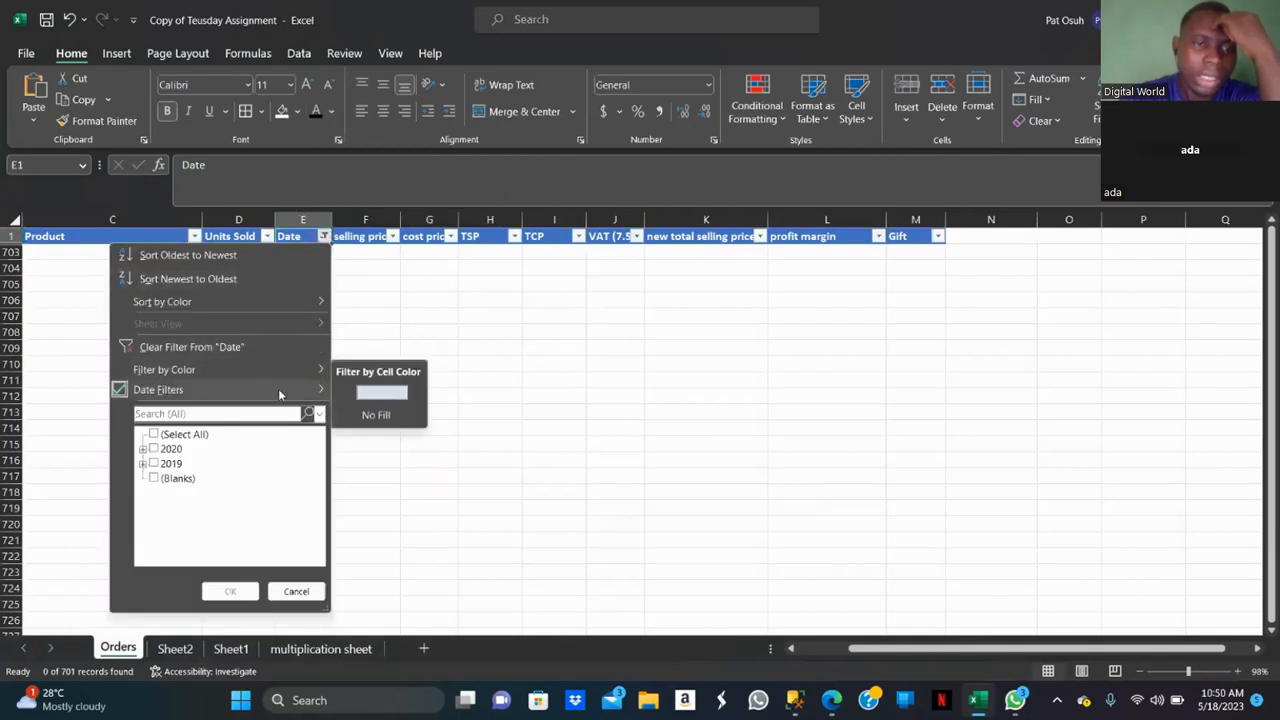
mouse_move(280, 394)
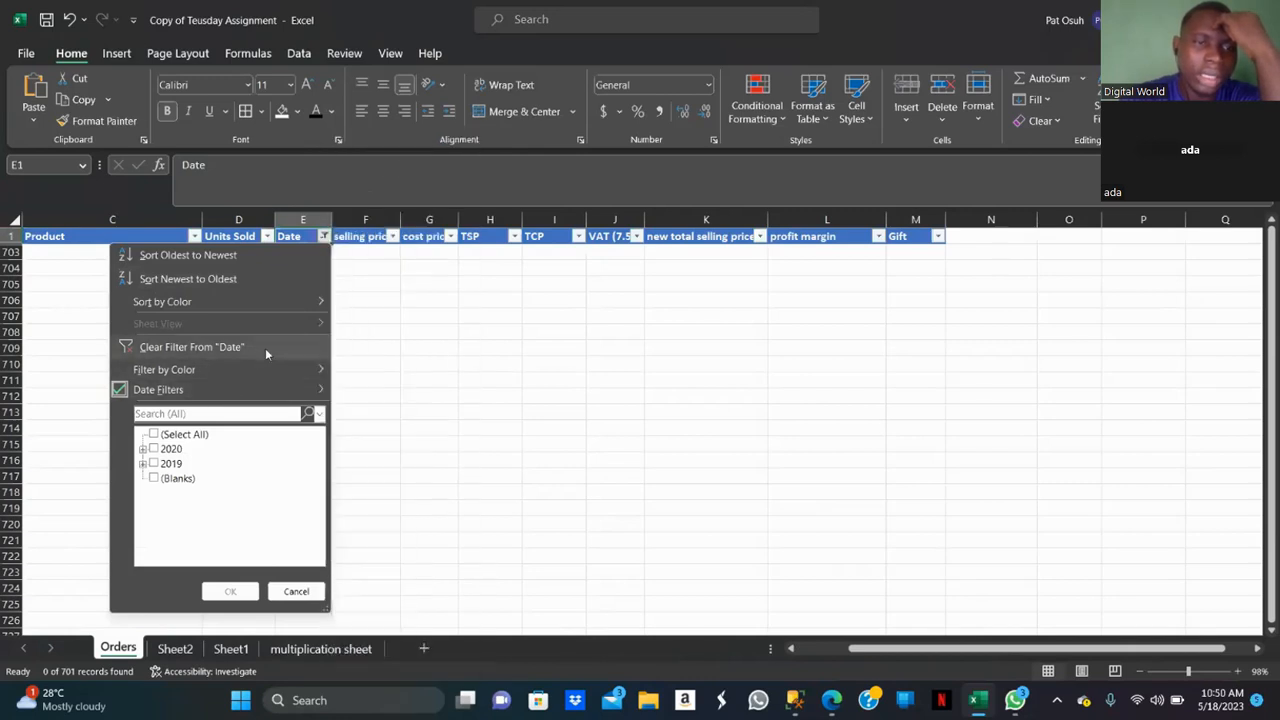
click(267, 347)
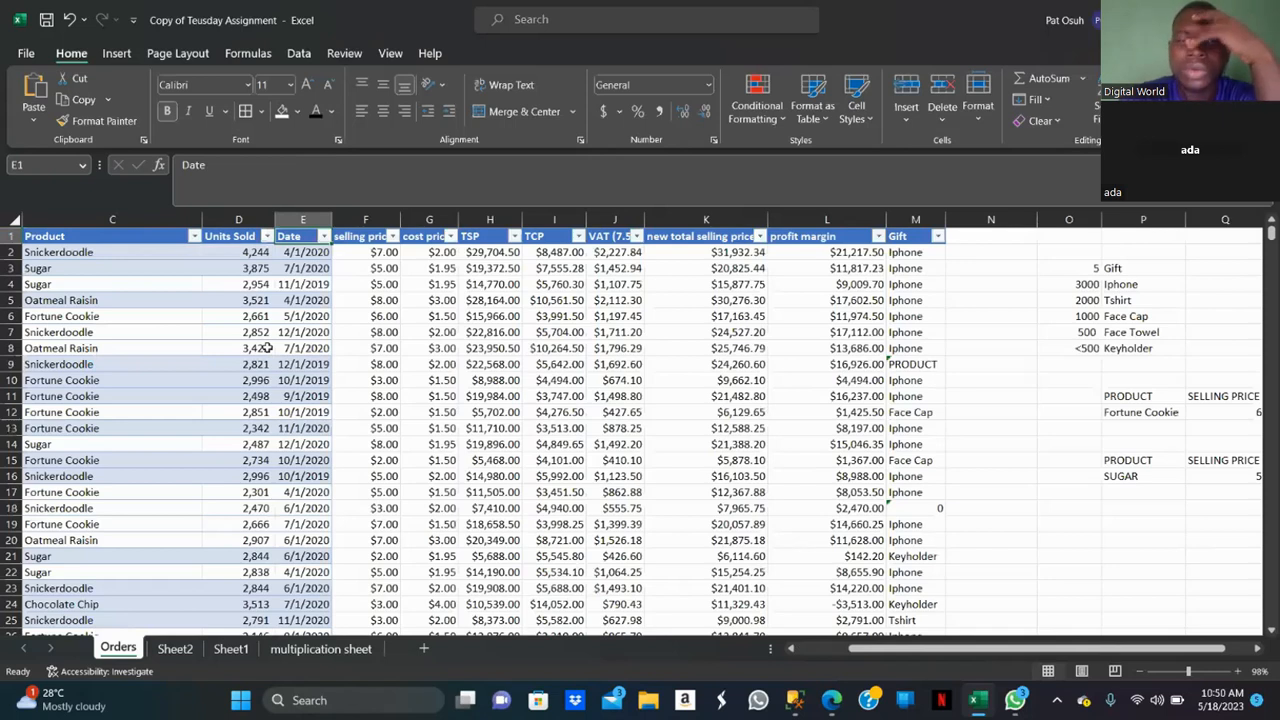
Sort the Orders data by Date from newest to oldest.
click(324, 236)
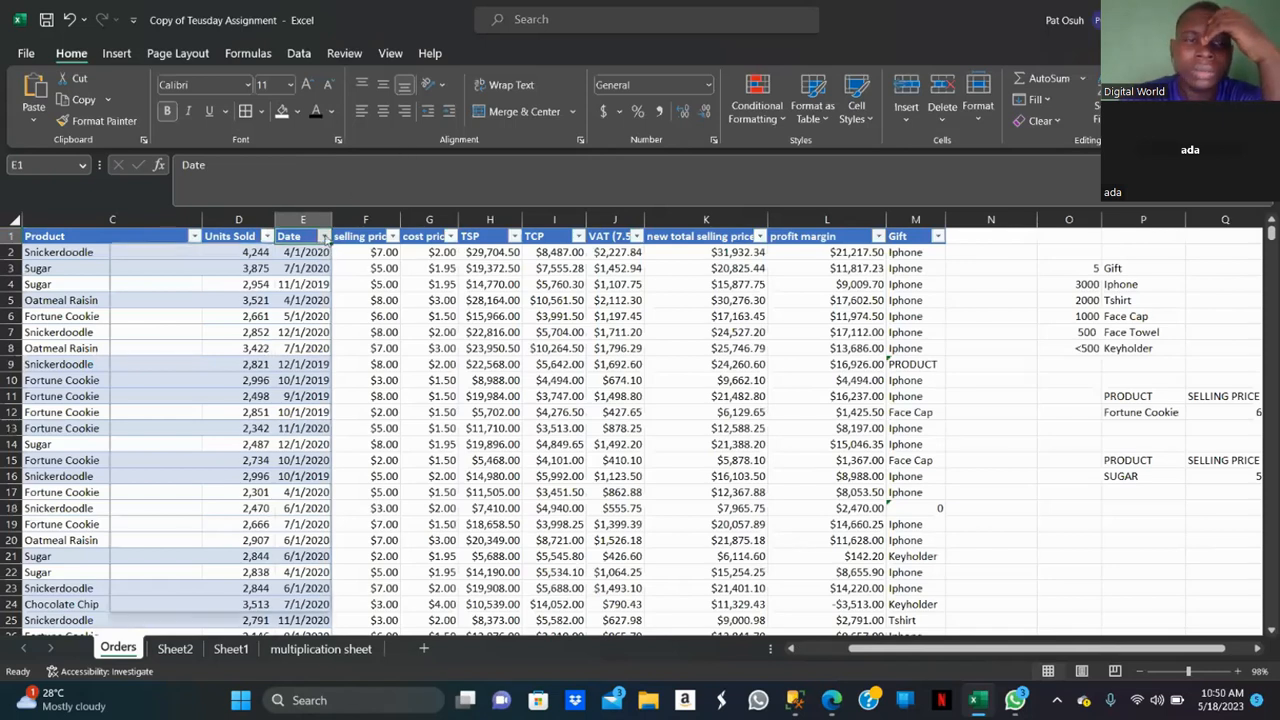
mouse_move(275, 304)
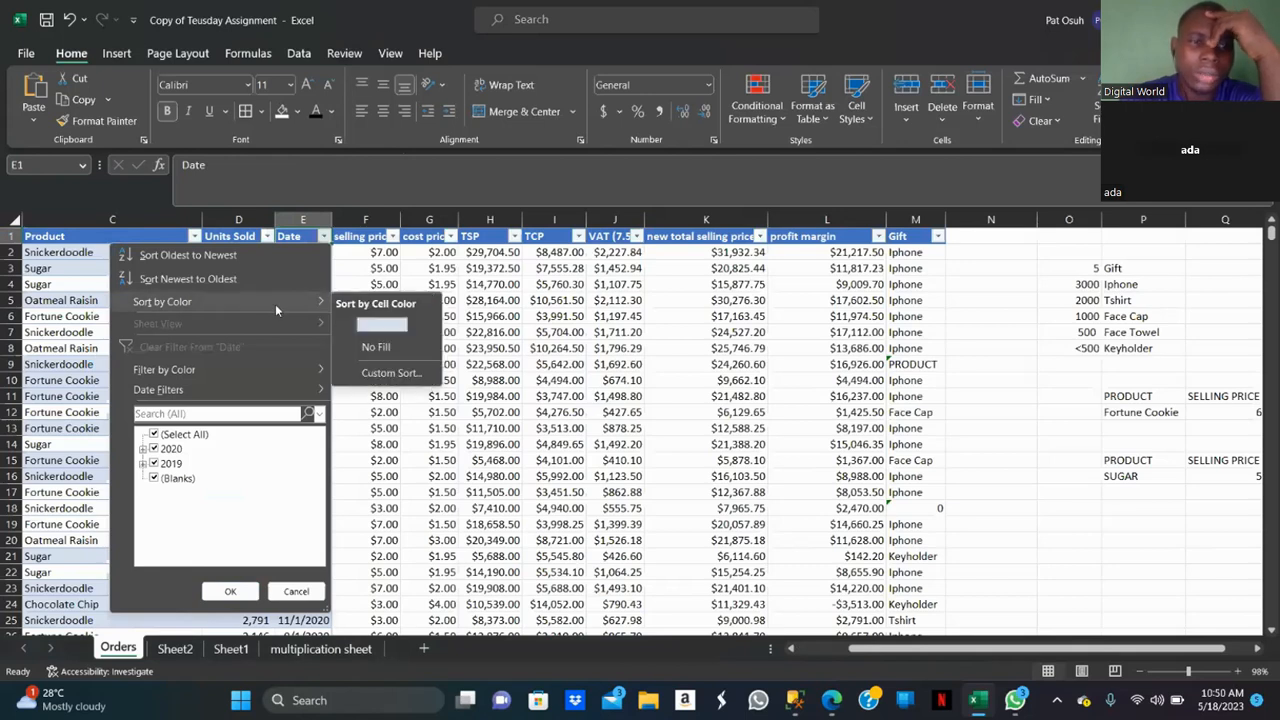
click(272, 282)
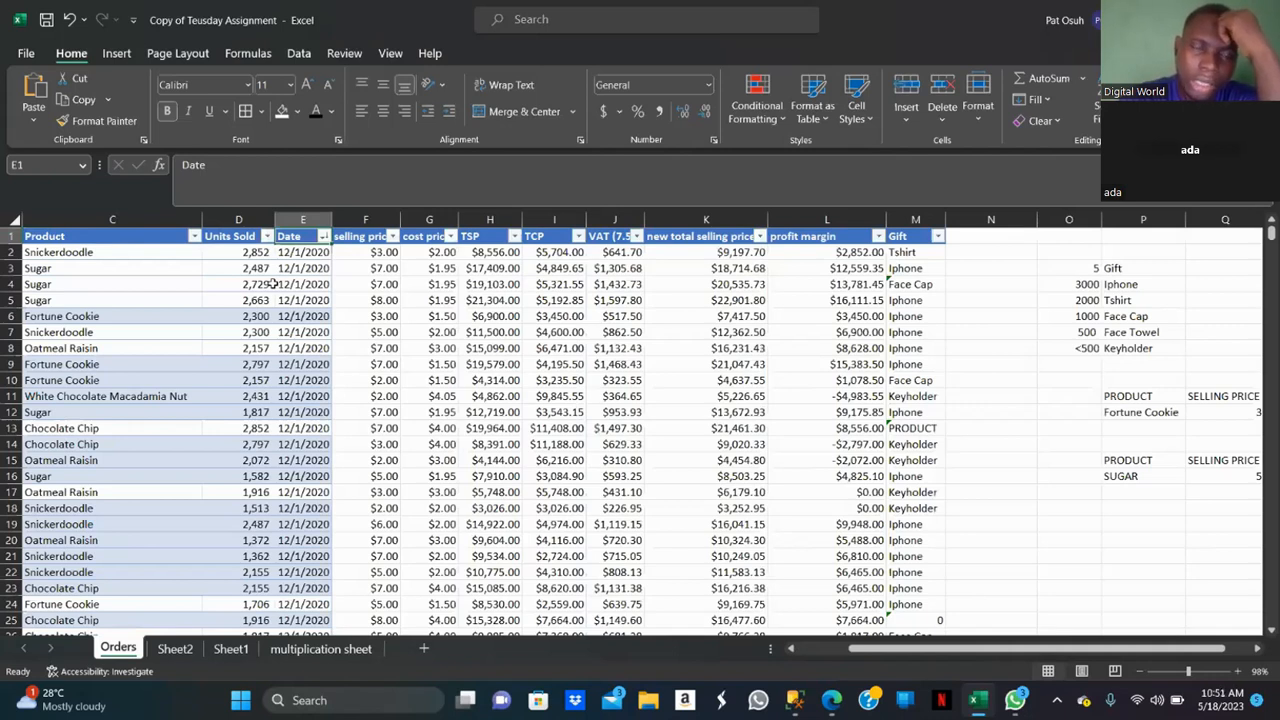
Start a custom date filter on the Date column with the condition is before or equal to 12/12/2020.
click(323, 237)
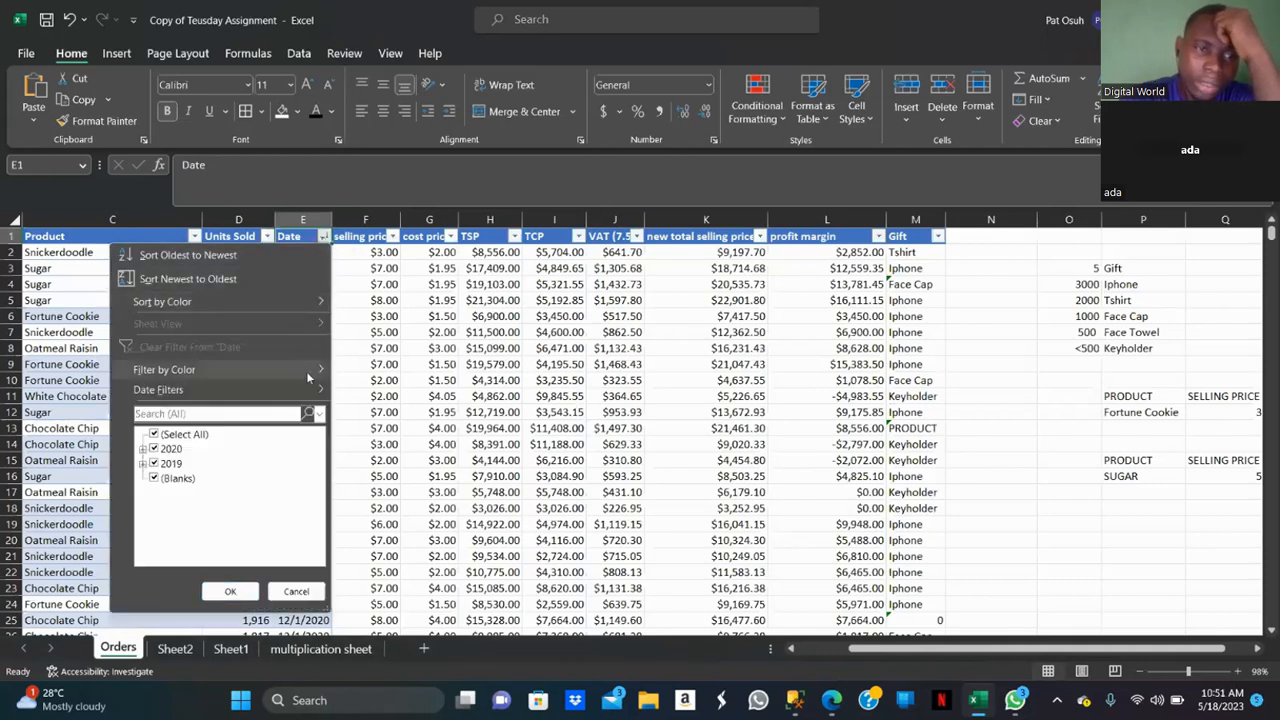
mouse_move(313, 376)
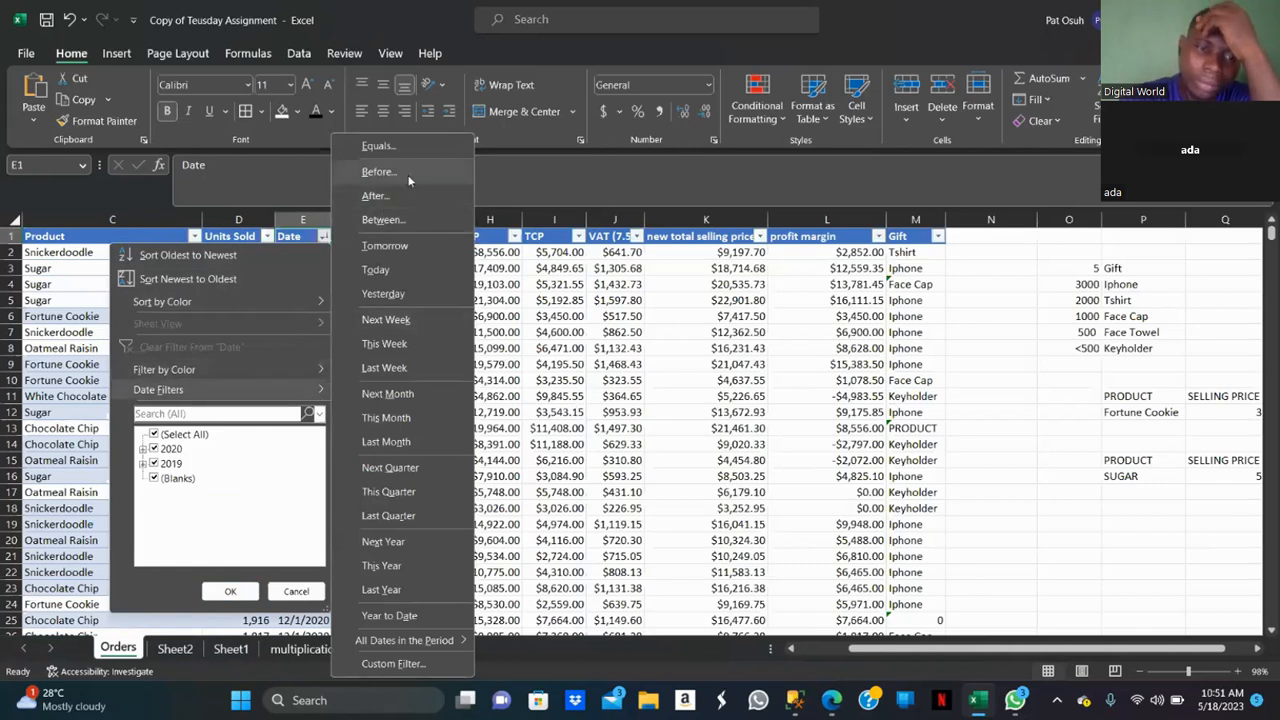
click(380, 172)
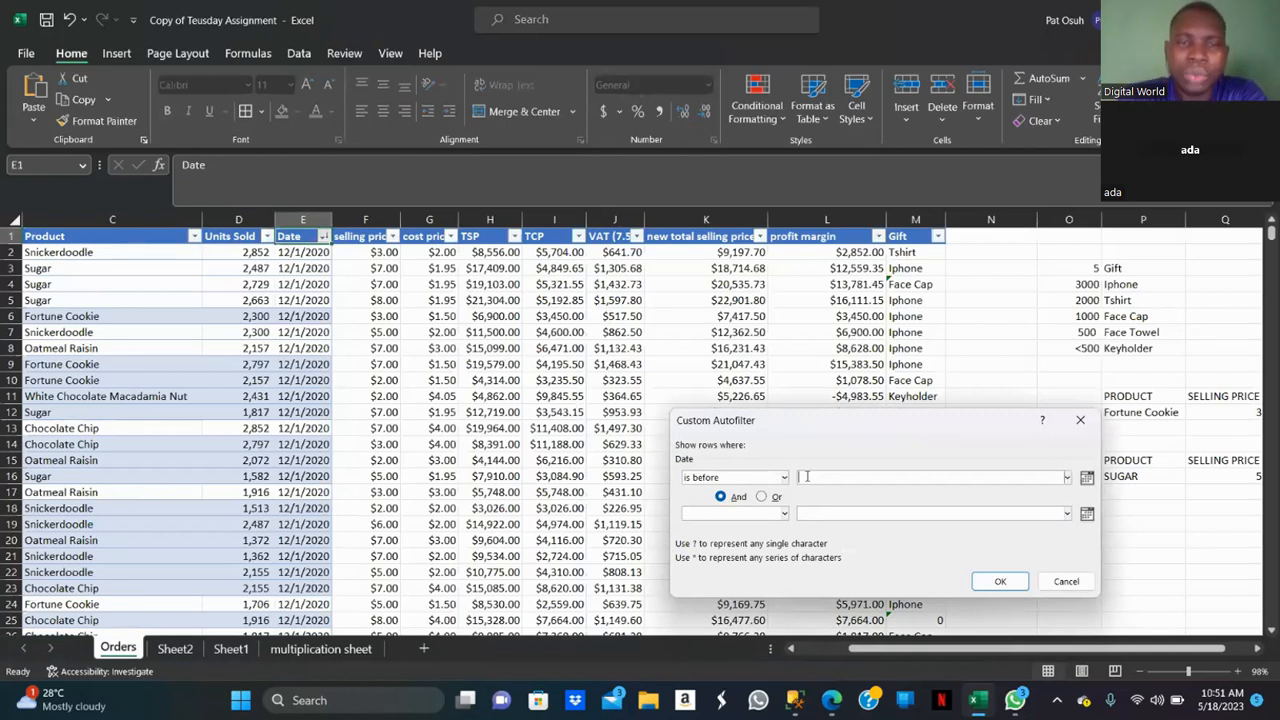
text(12)
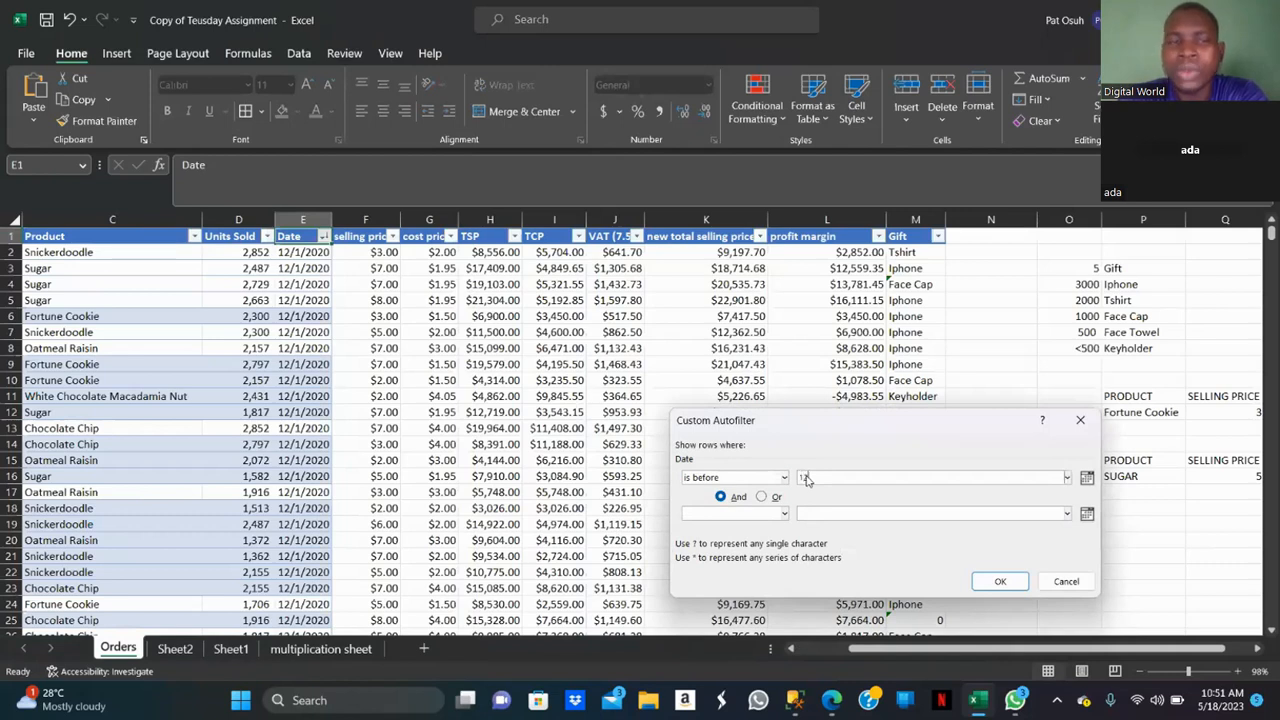
text(/12)
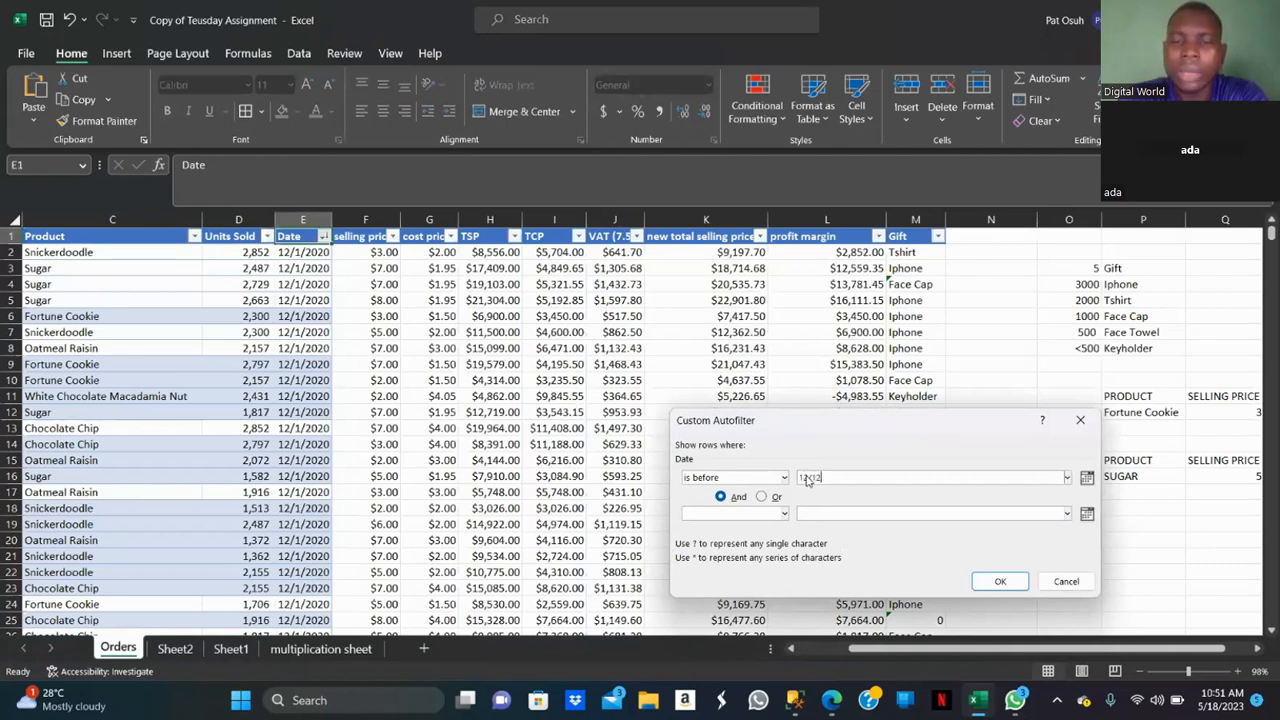
text(/)
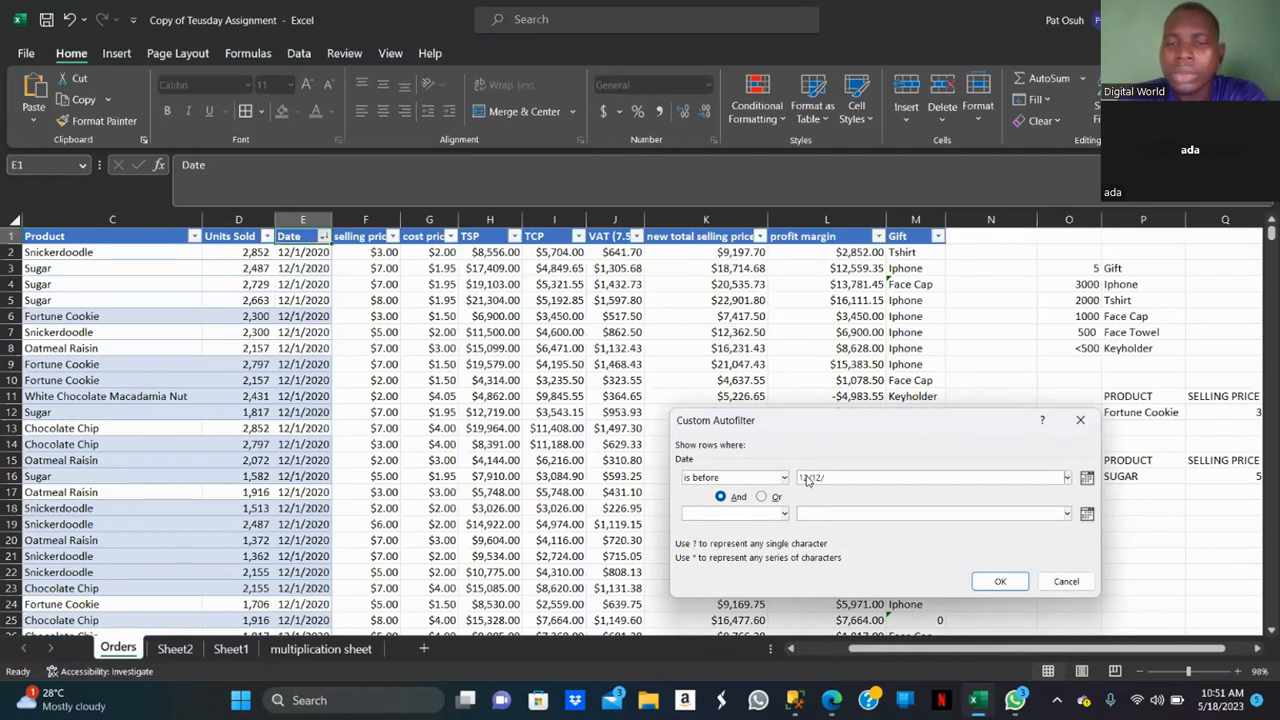
text(2020)
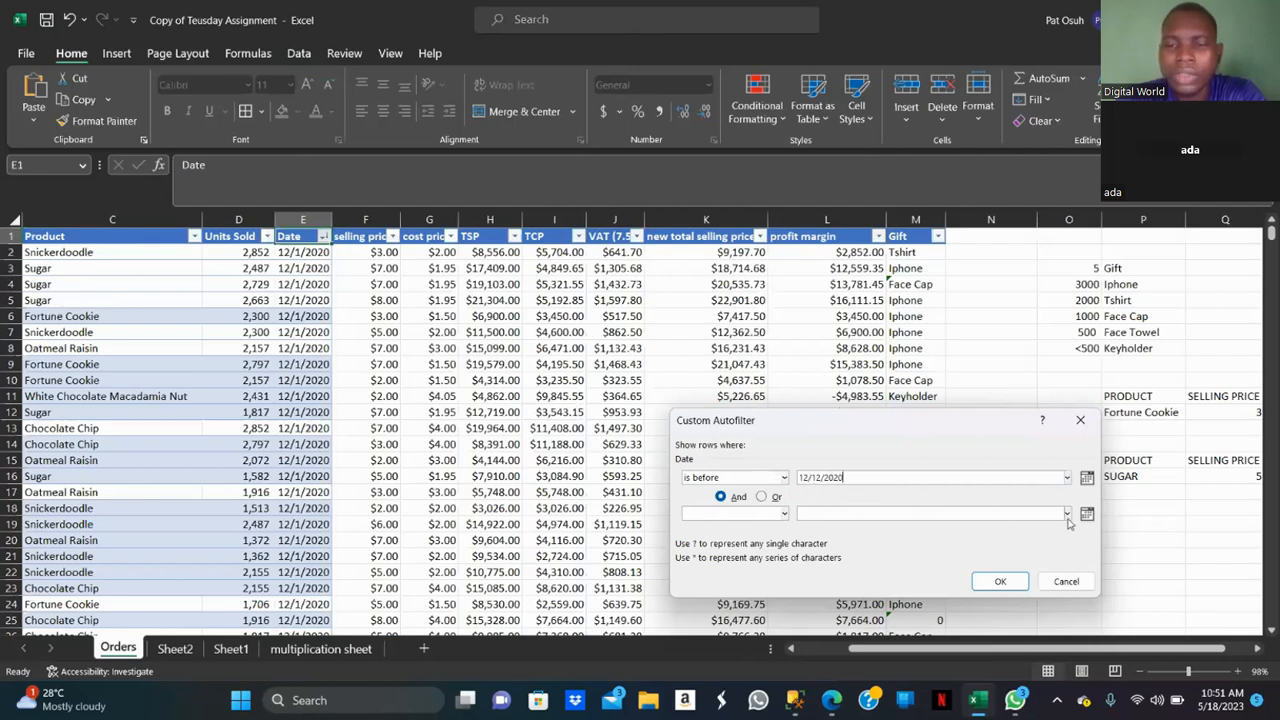
click(786, 480)
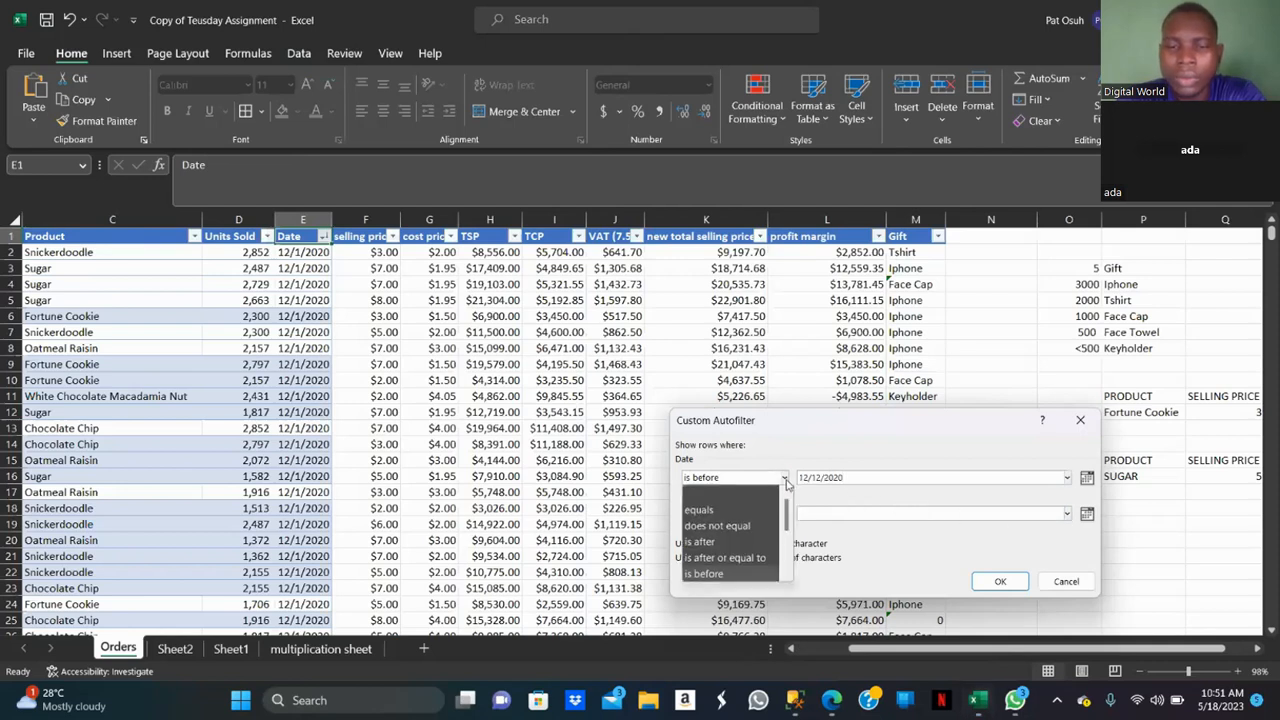
click(787, 577)
click(787, 577)
click(787, 577)
click(787, 577)
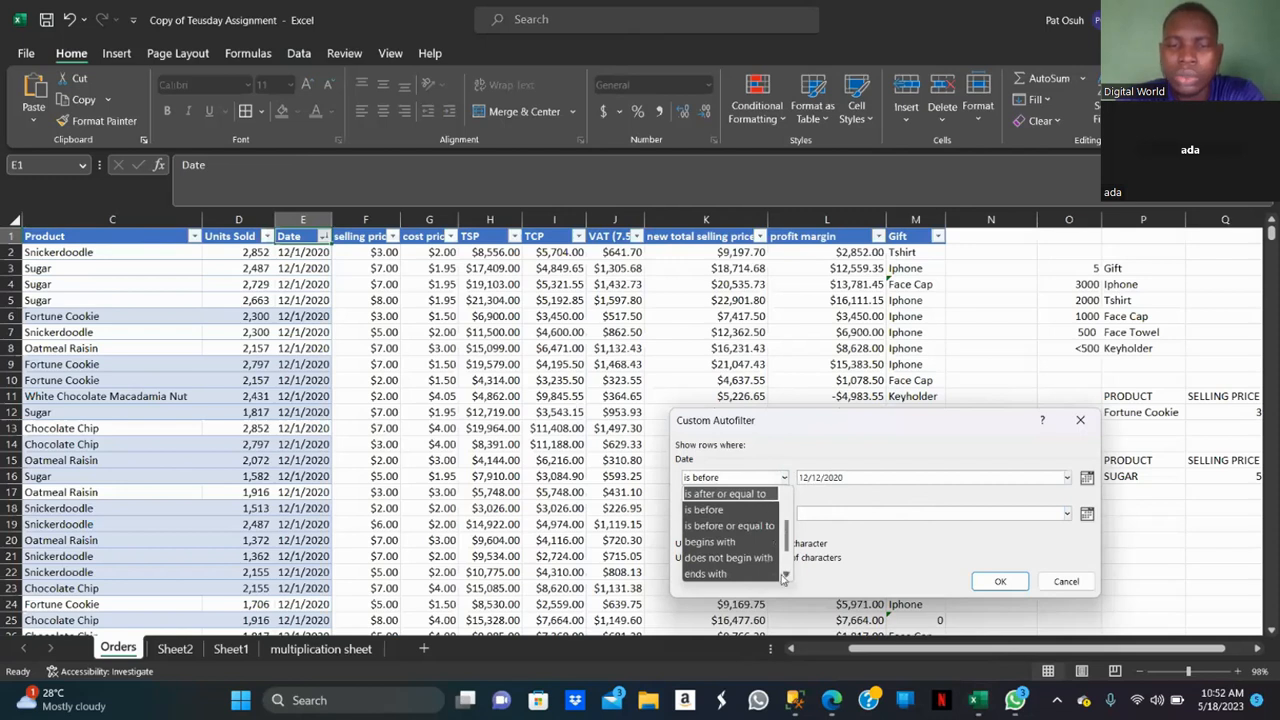
click(740, 526)
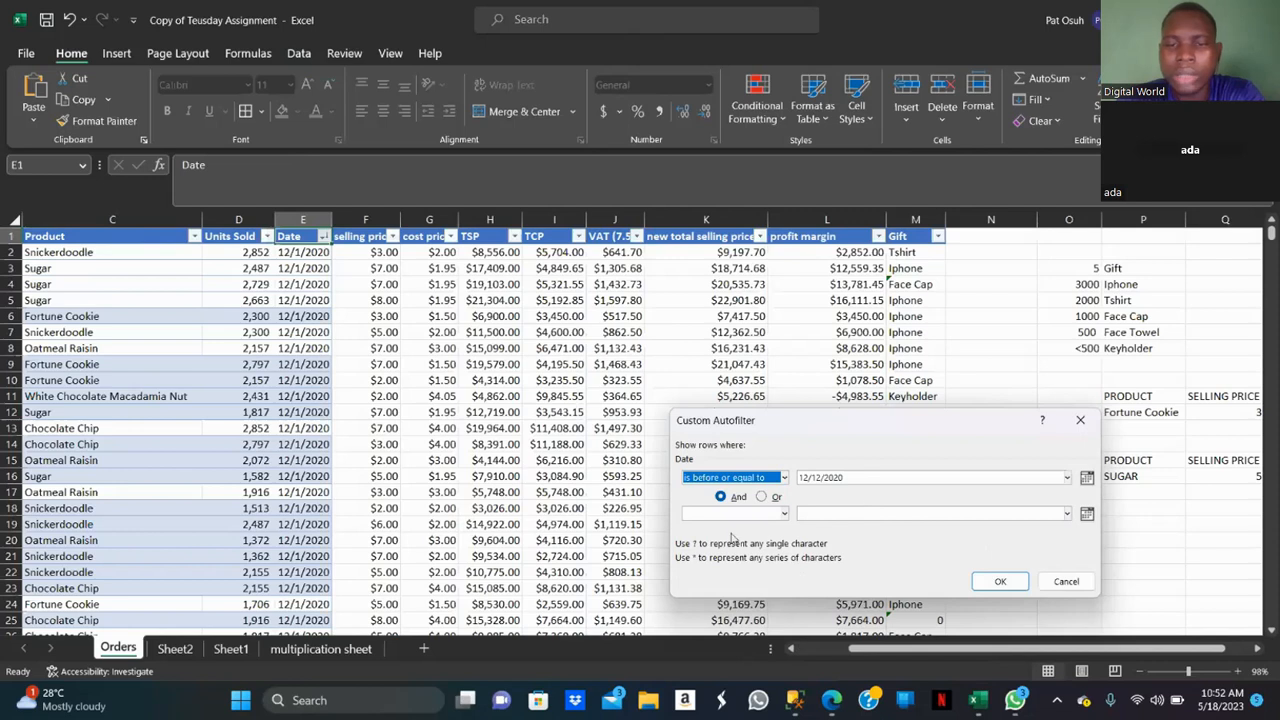
Add an And condition is after or equal to 1/1/2020 and apply the custom date filter.
click(720, 497)
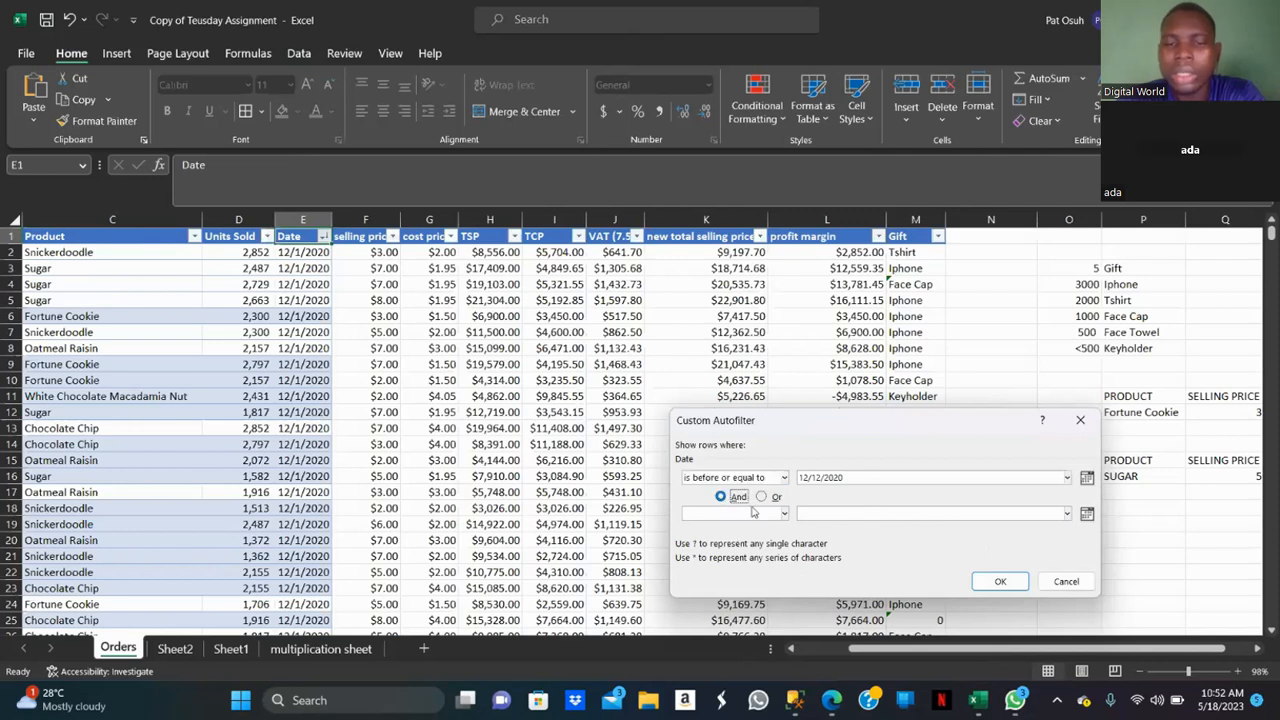
click(785, 513)
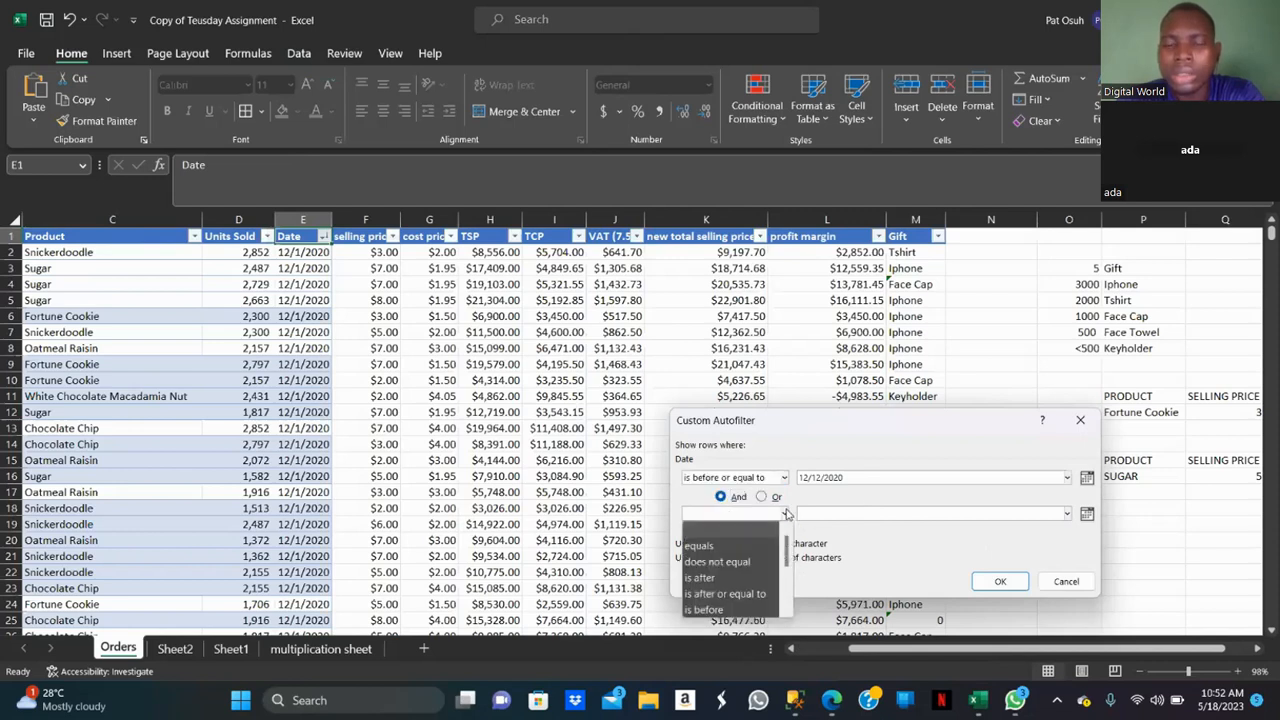
click(766, 596)
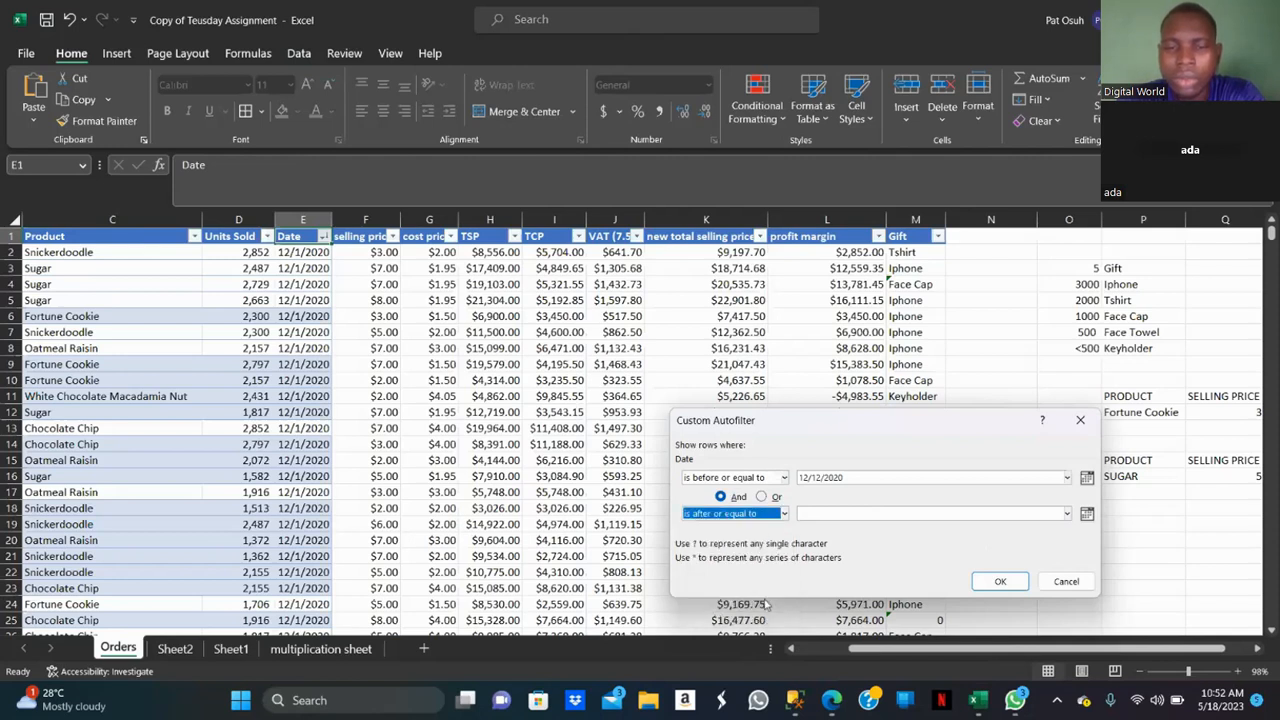
click(813, 513)
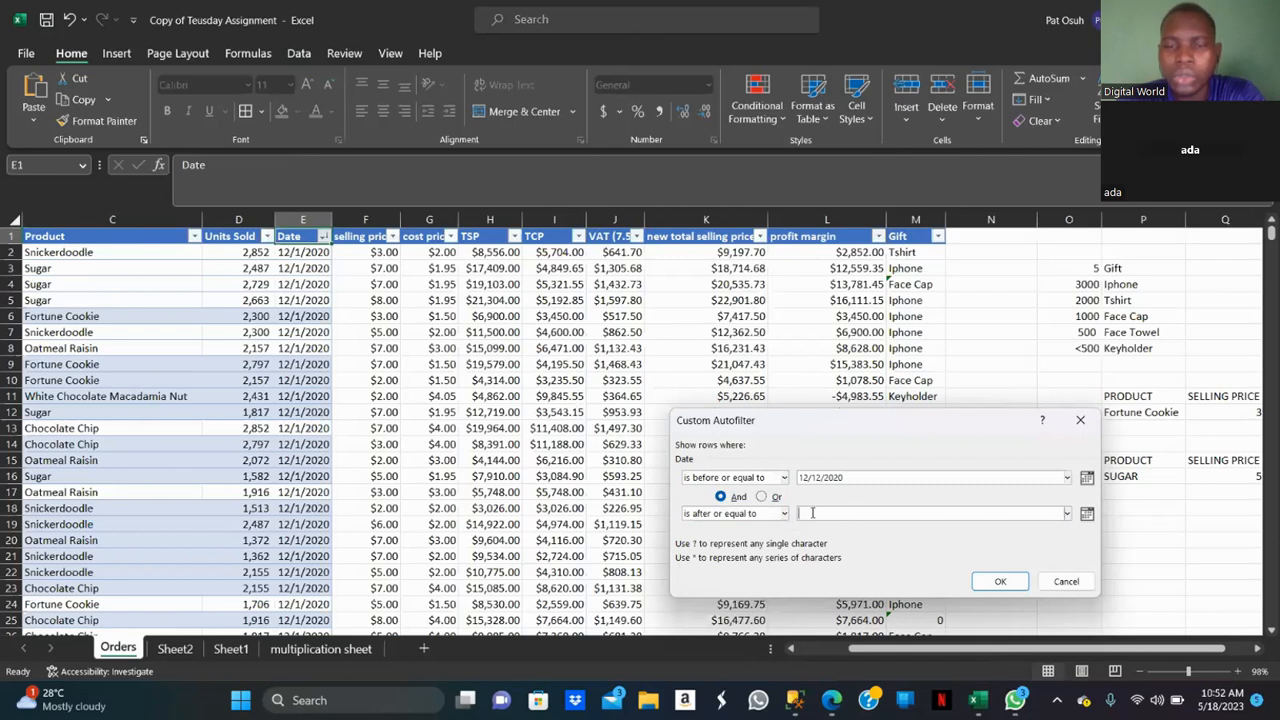
text(1)
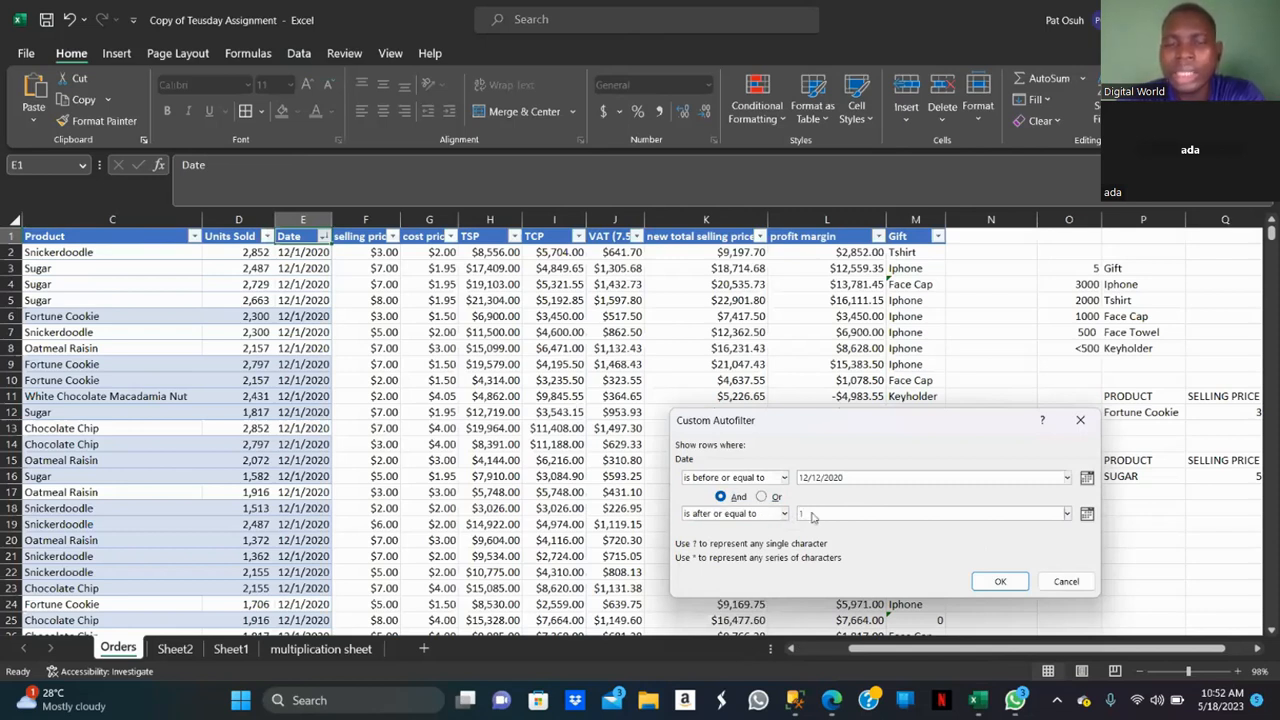
text(/1/2020)
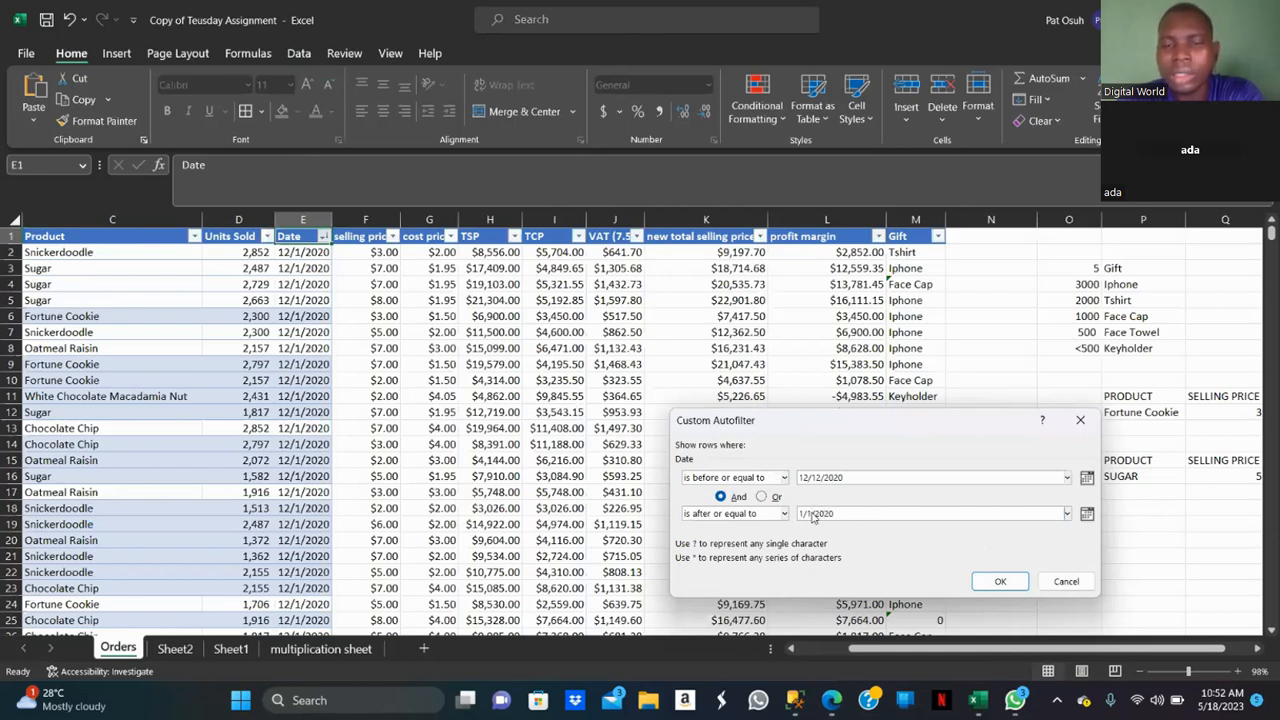
click(1000, 582)
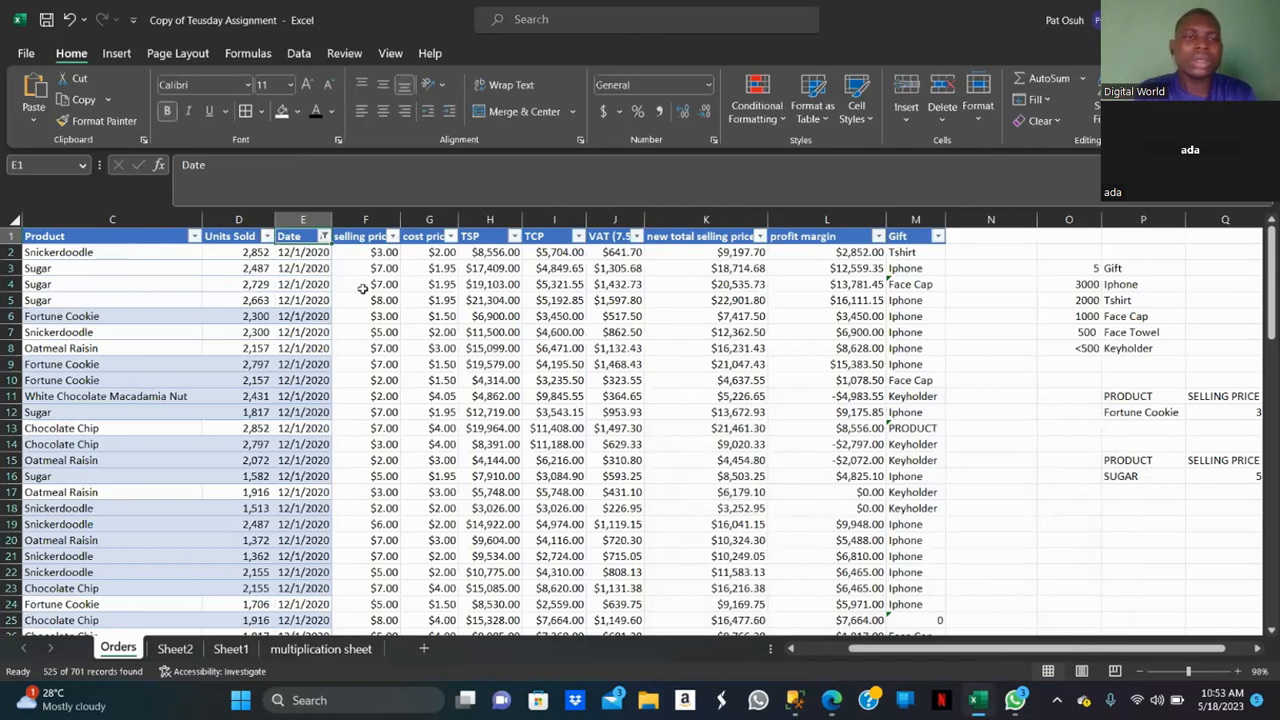
Filter the Product column to show only Sugar.
click(194, 237)
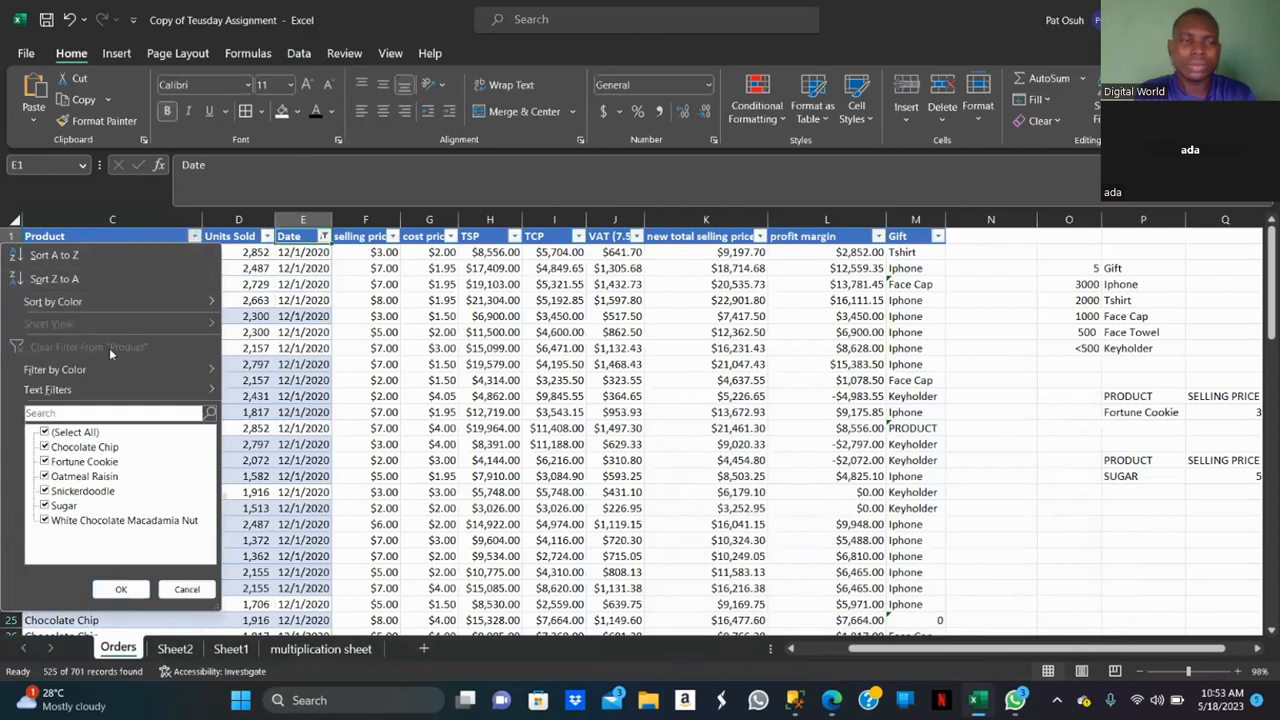
mouse_move(110, 370)
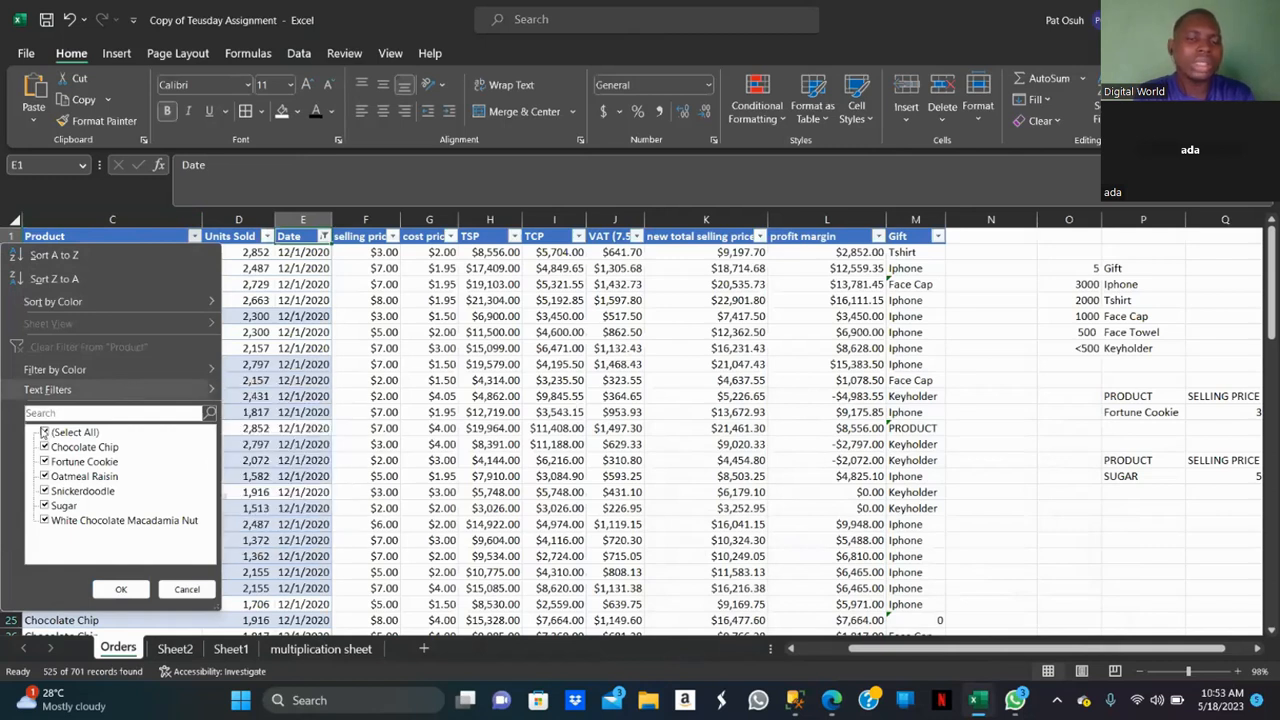
click(45, 432)
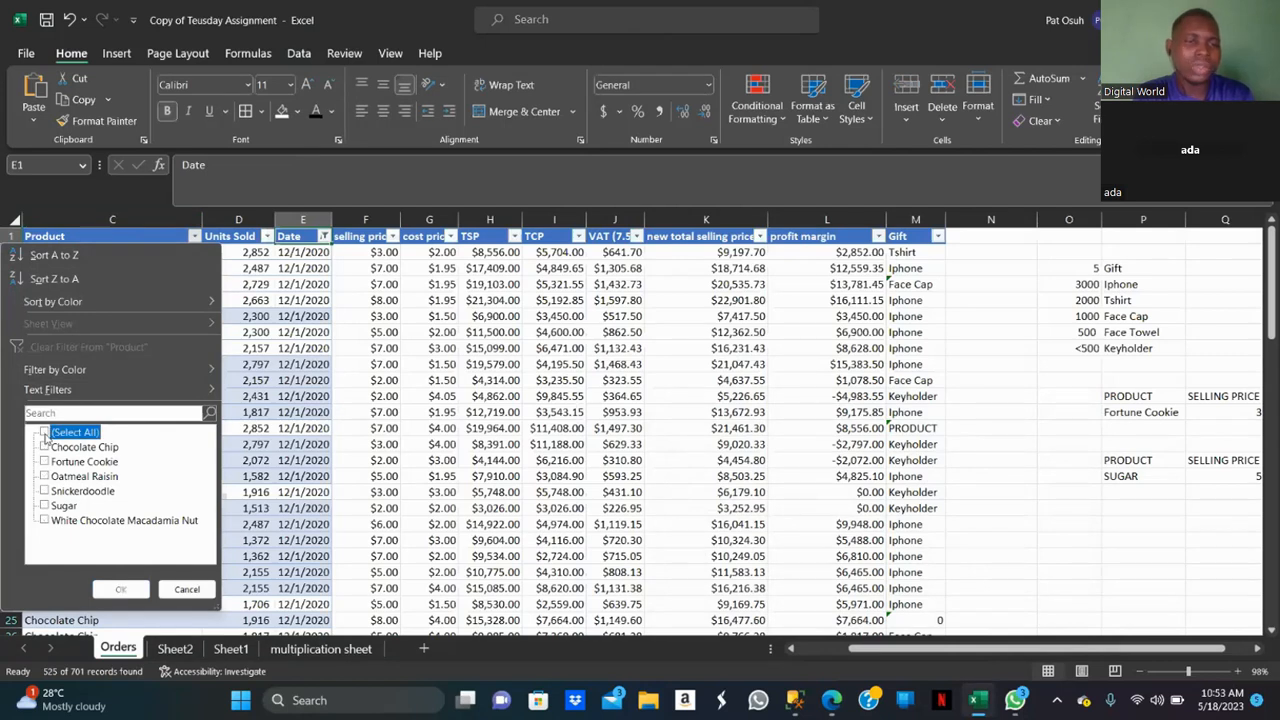
click(44, 506)
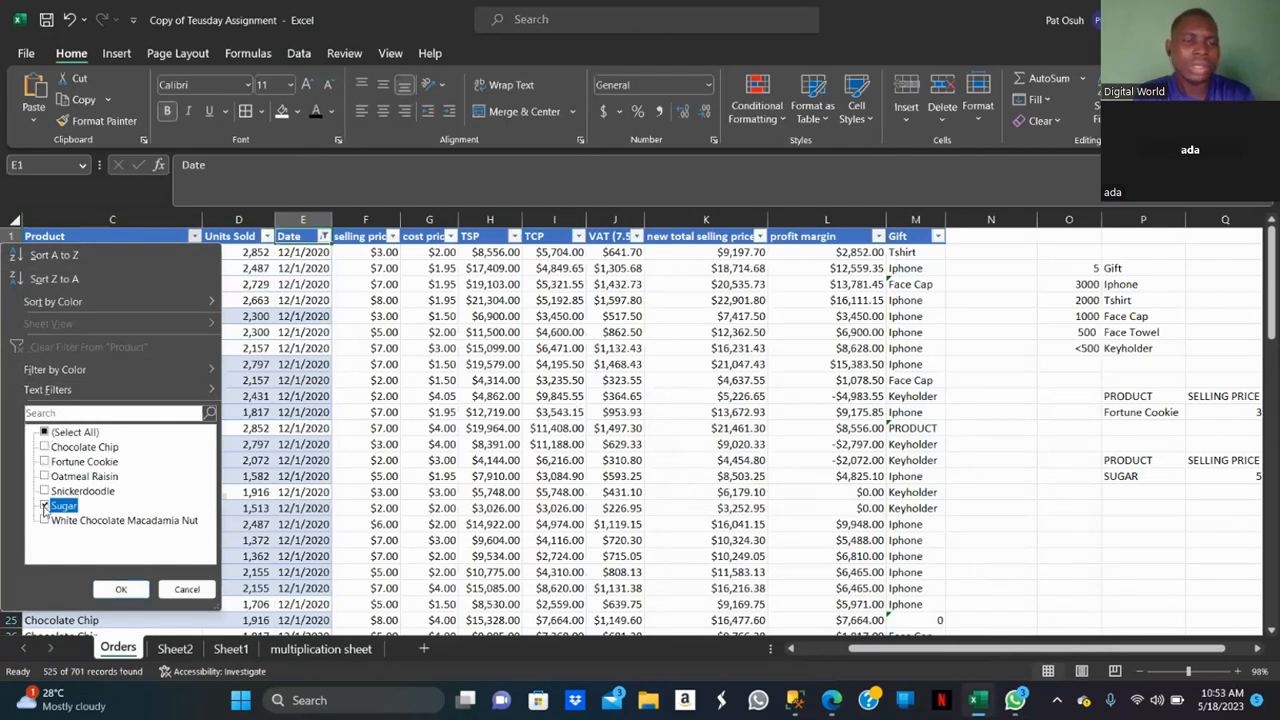
click(121, 589)
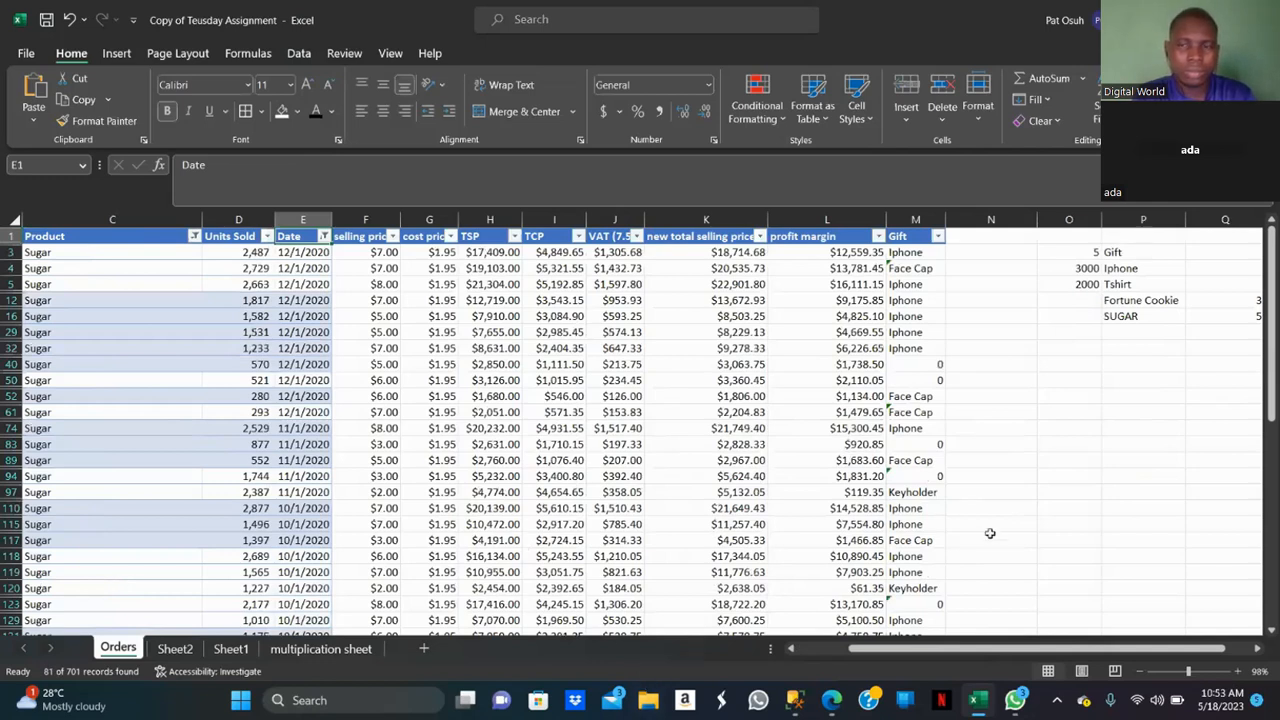
click(1273, 632)
click(1273, 632)
click(1273, 632)
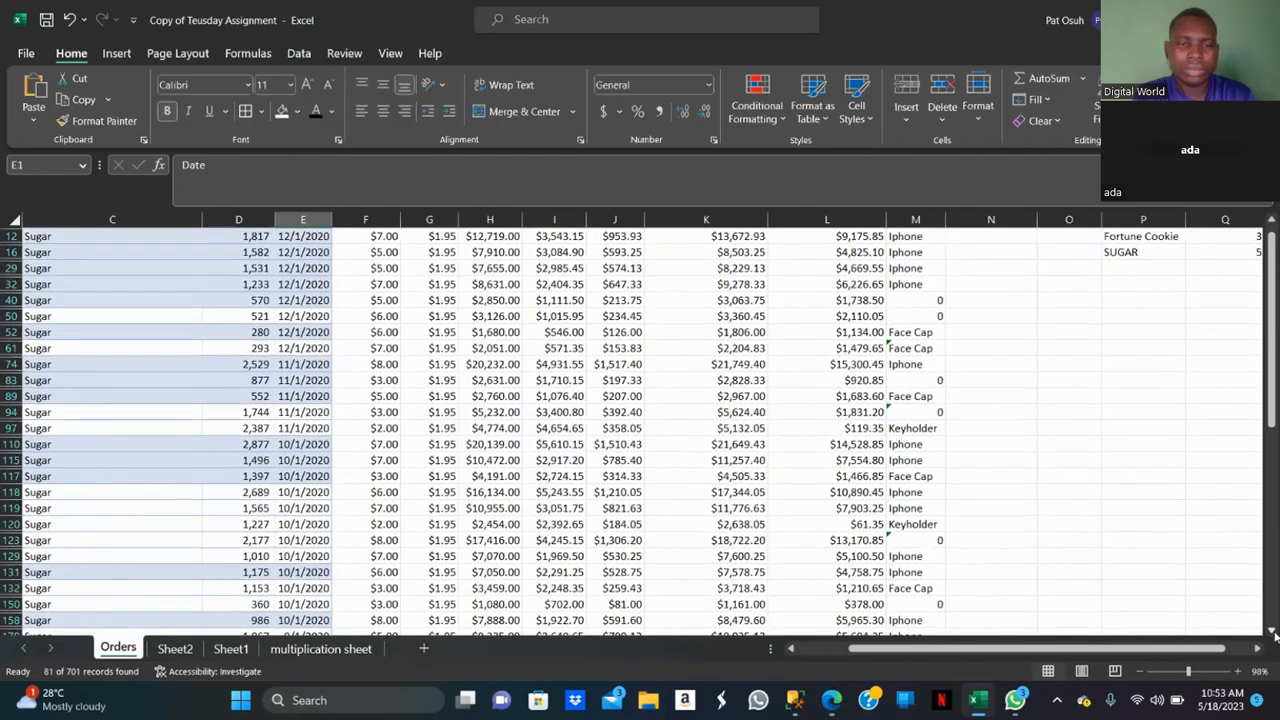
click(1273, 632)
click(1273, 632)
click(1273, 632)
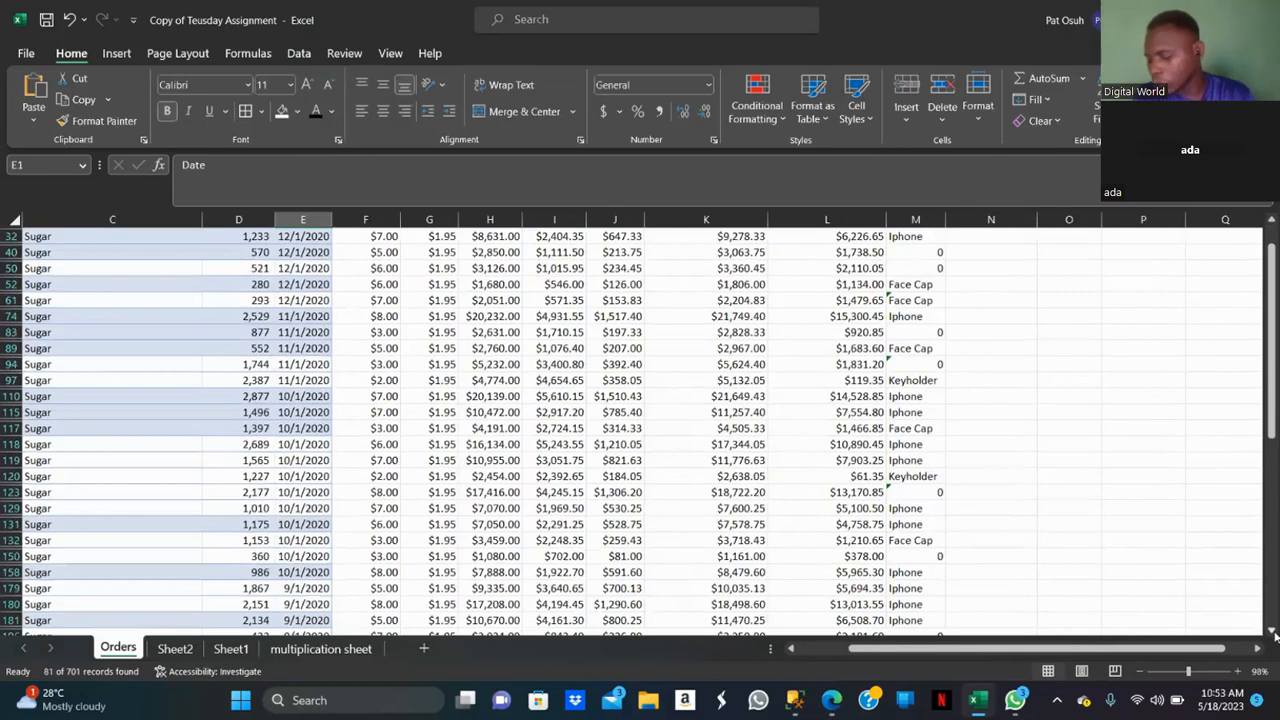
drag(1273, 224, 1273, 224)
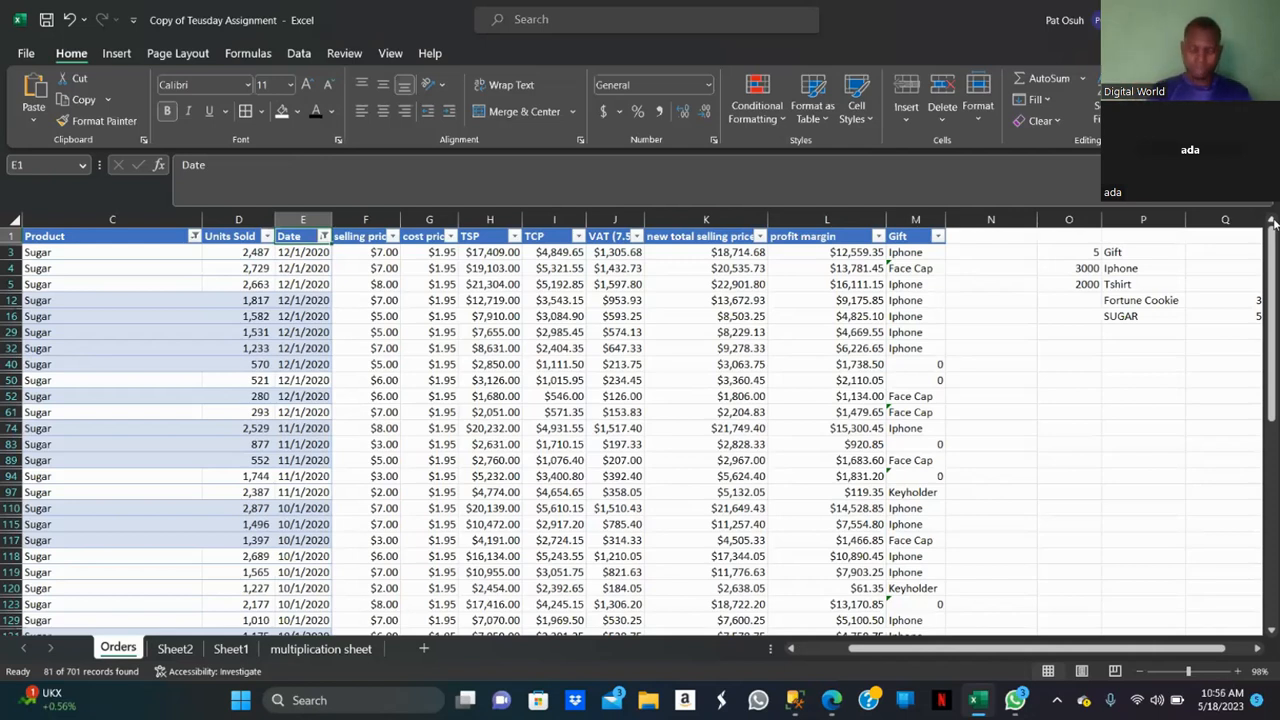
Examine the filtered Product and Units Sold columns by jumping to the first and last records of the data.
click(158, 217)
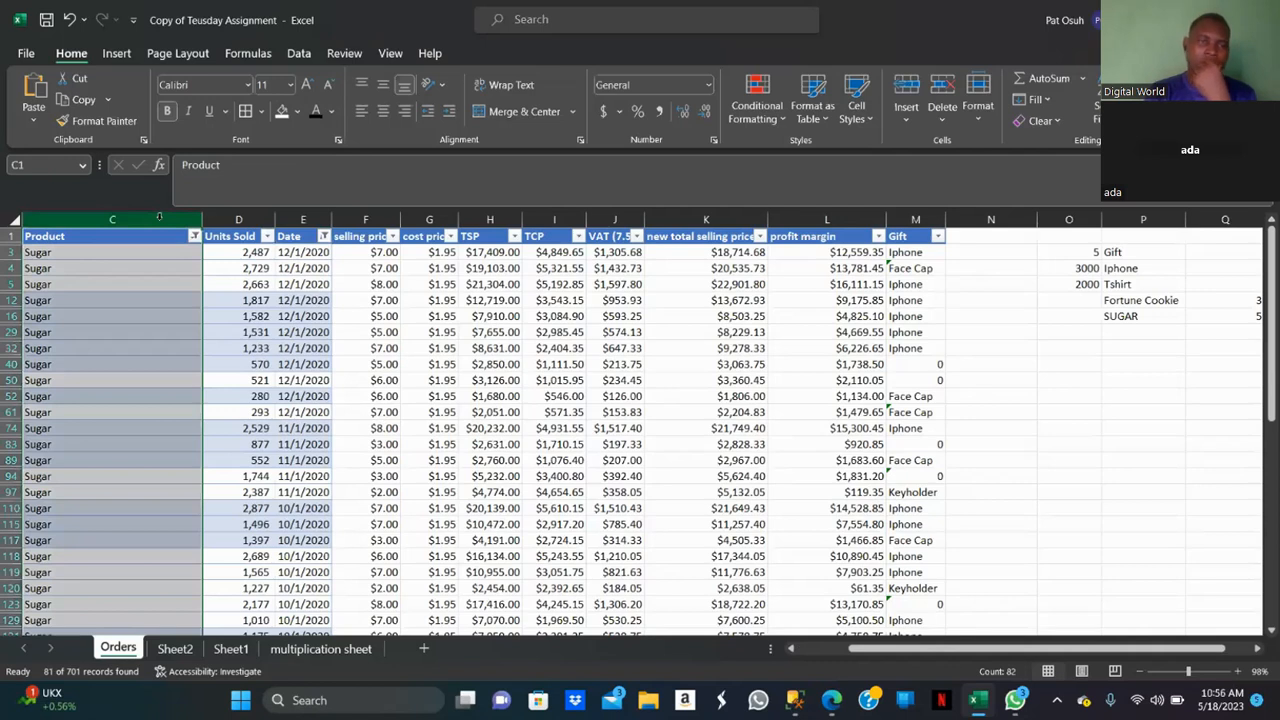
click(236, 252)
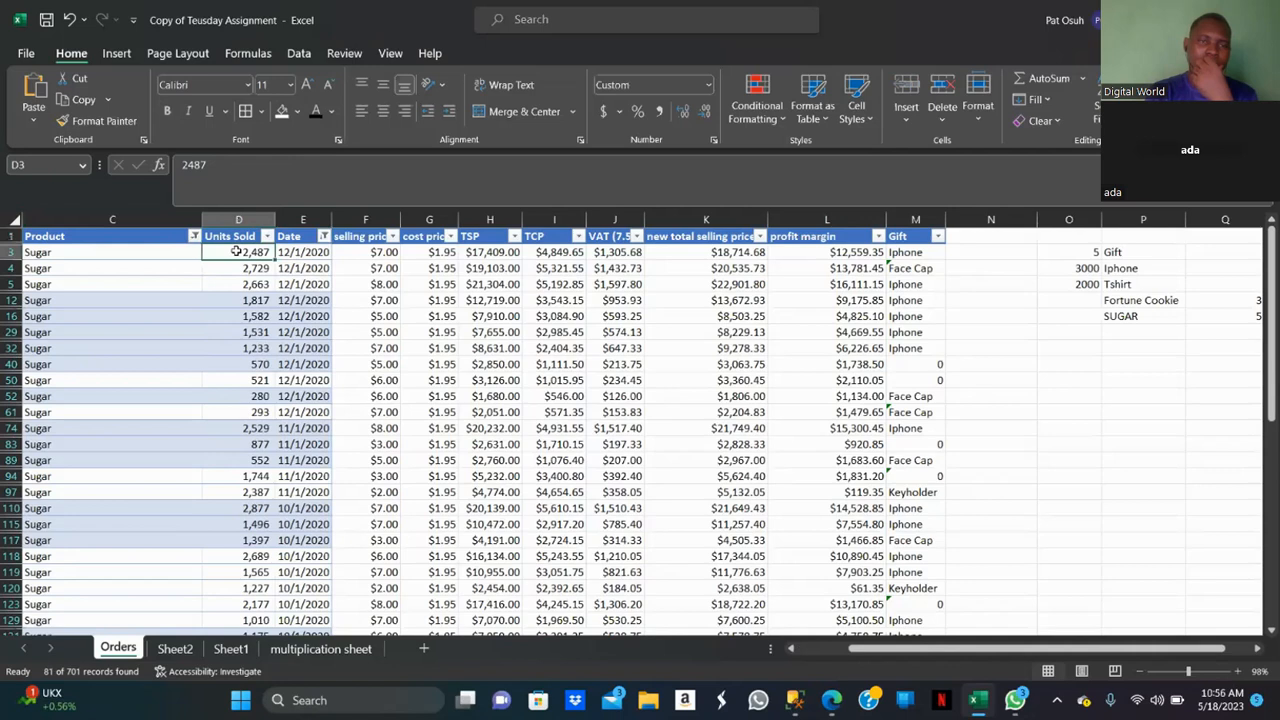
key(ctrl+Down)
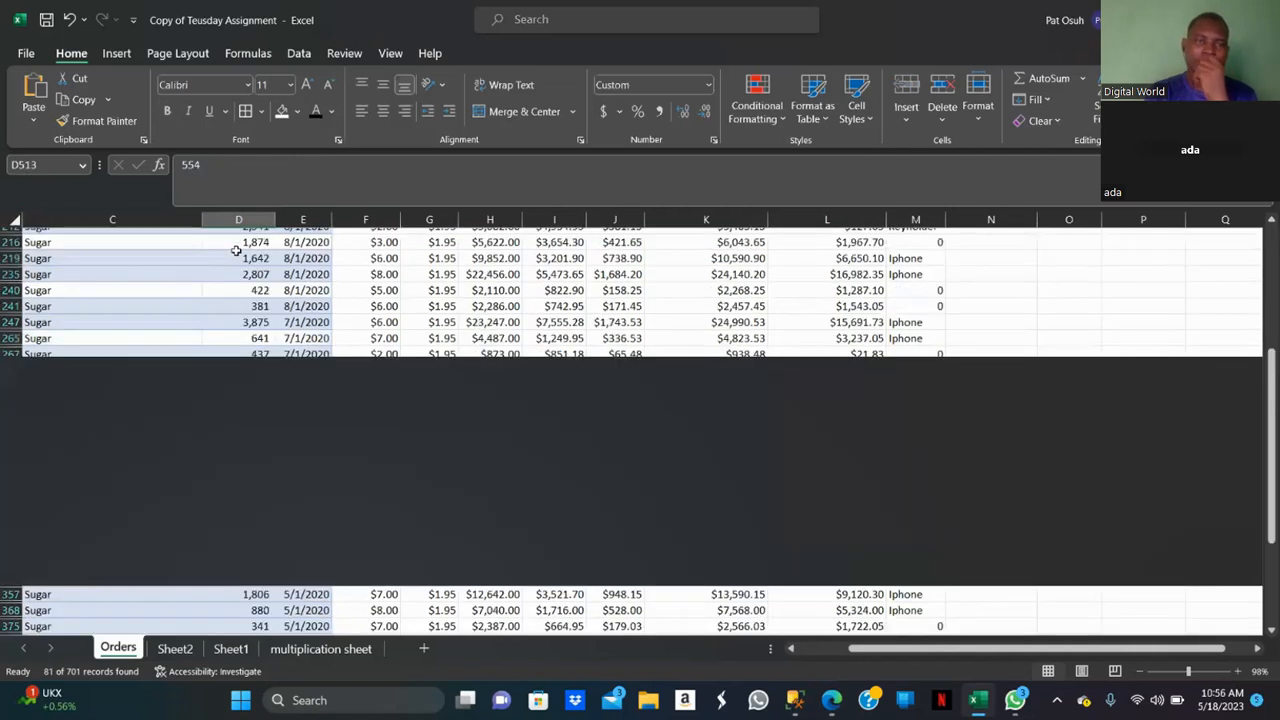
key(ctrl+Down)
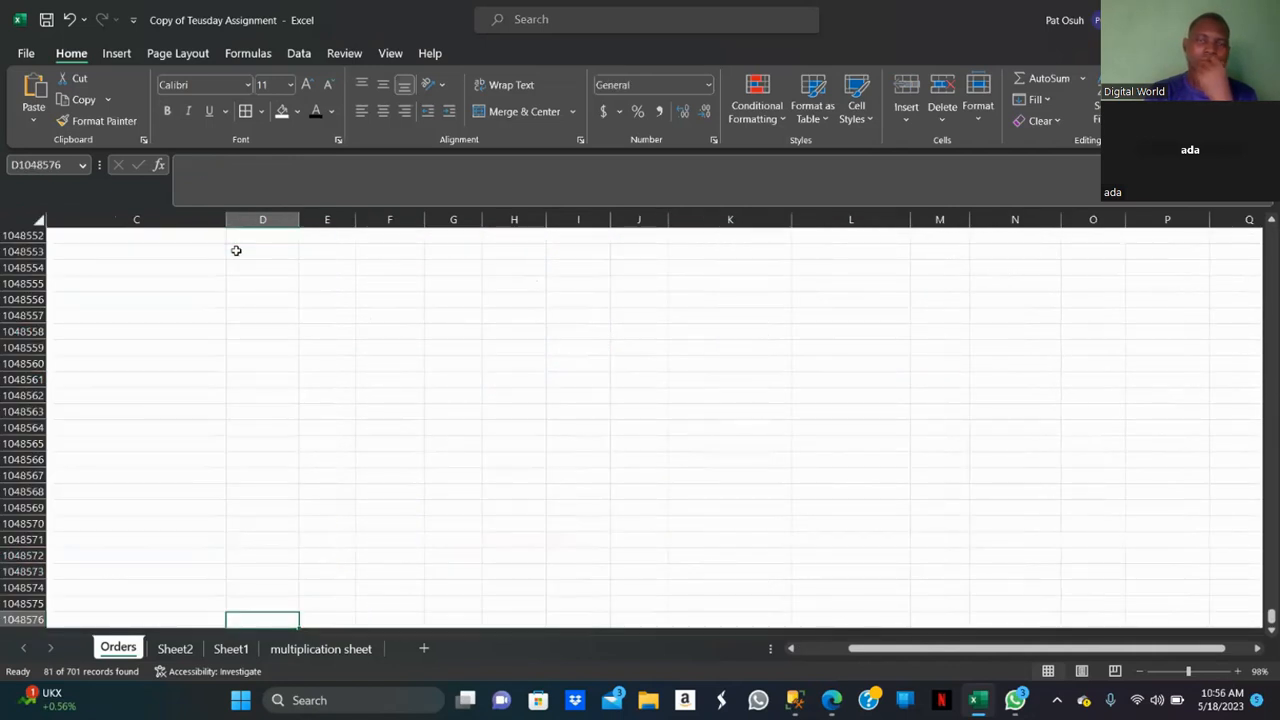
key(ctrl+shift+Up)
key(ctrl+shift+Up)
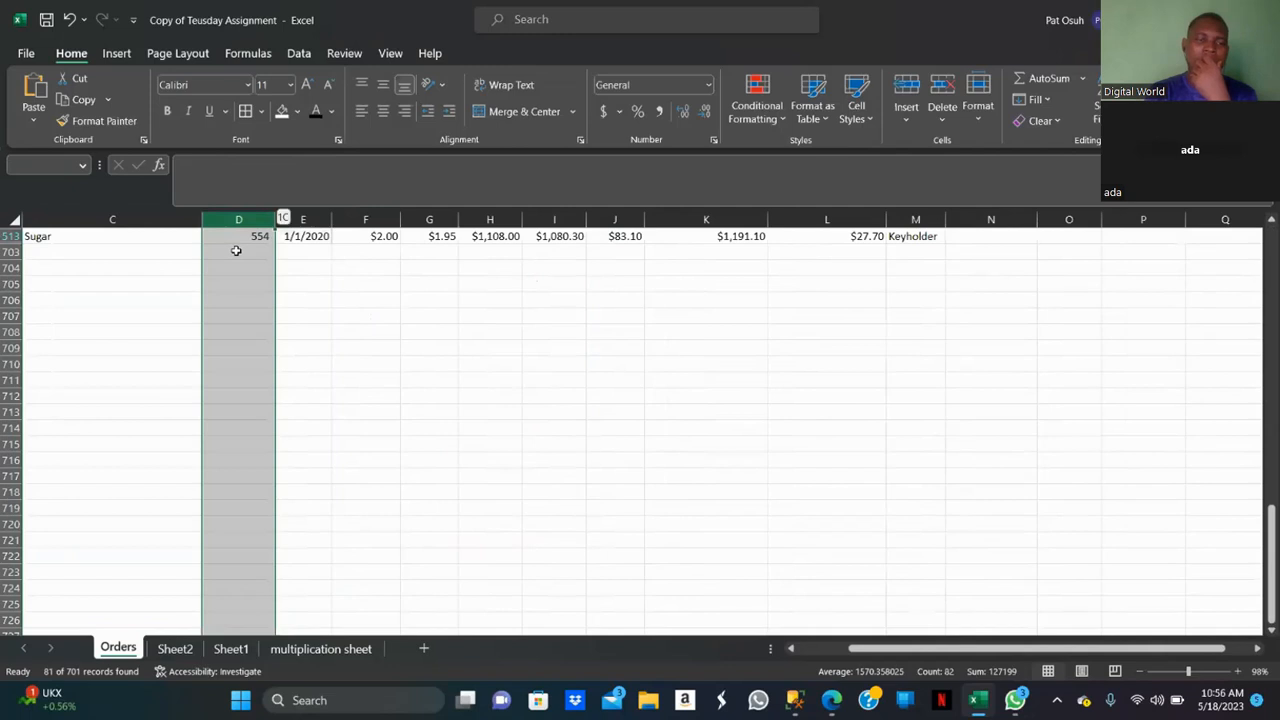
key(ctrl+Up)
key(ctrl+Up)
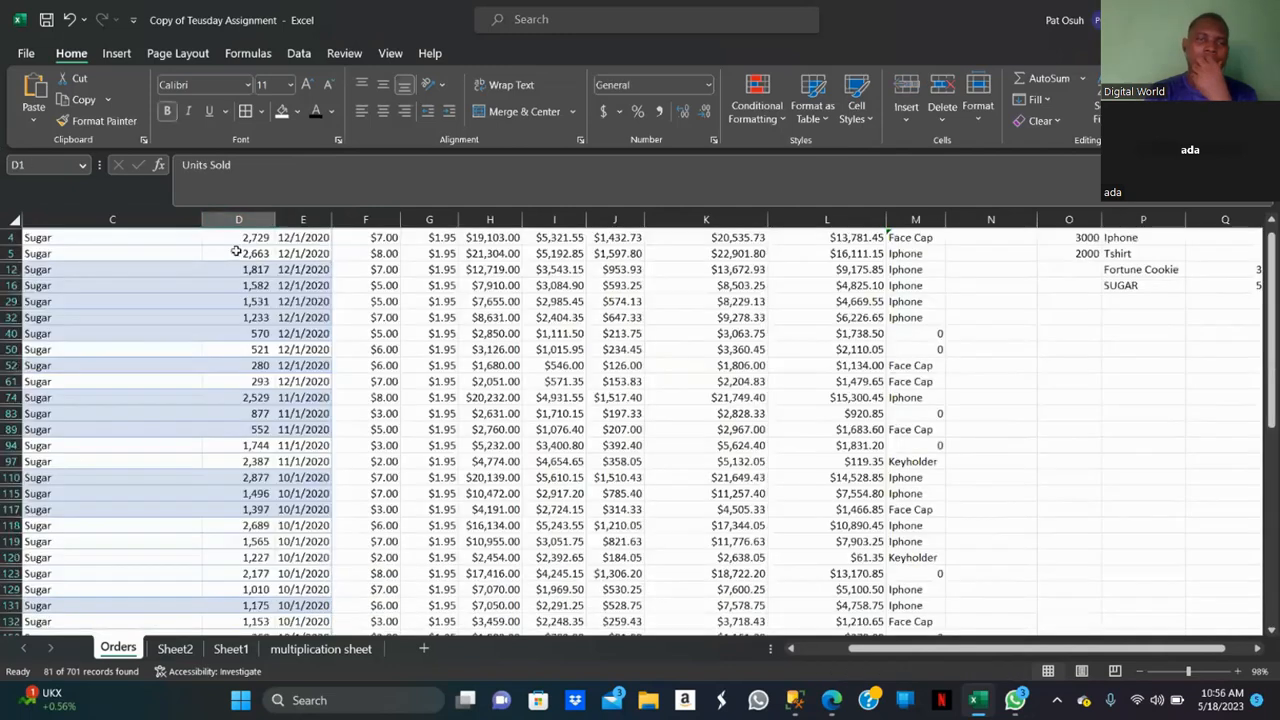
key(Down)
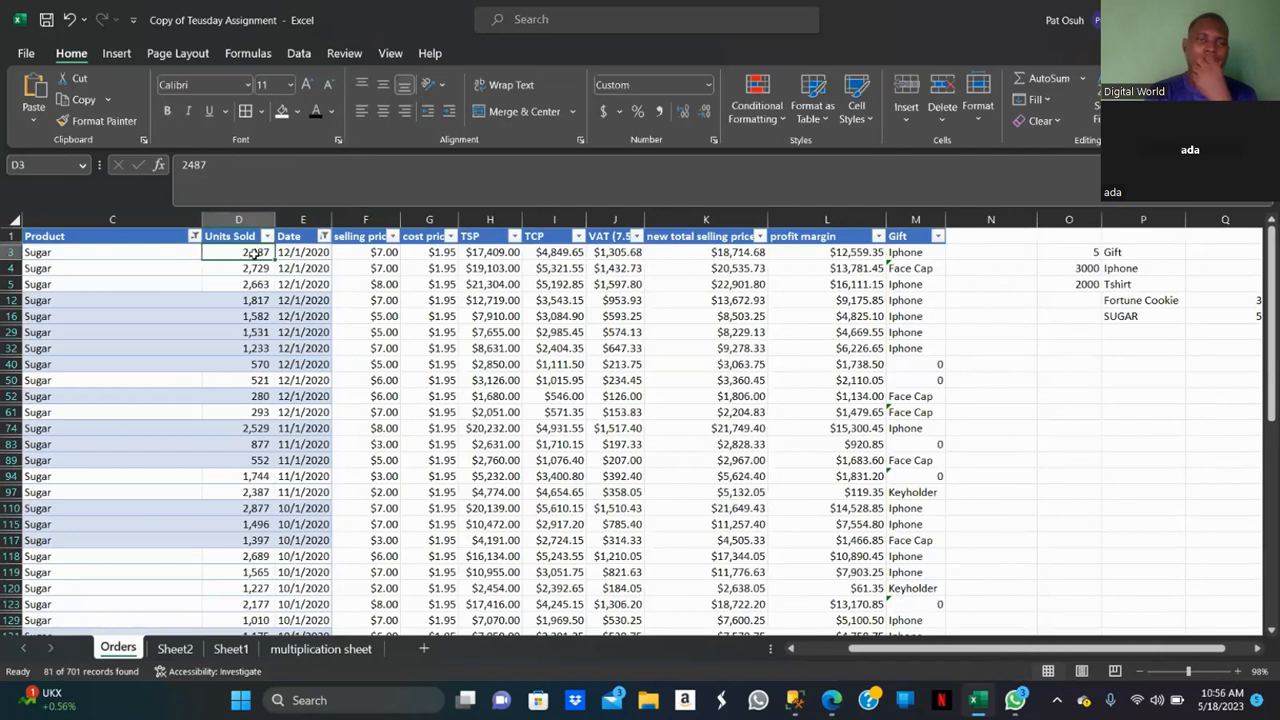
key(ctrl+Down)
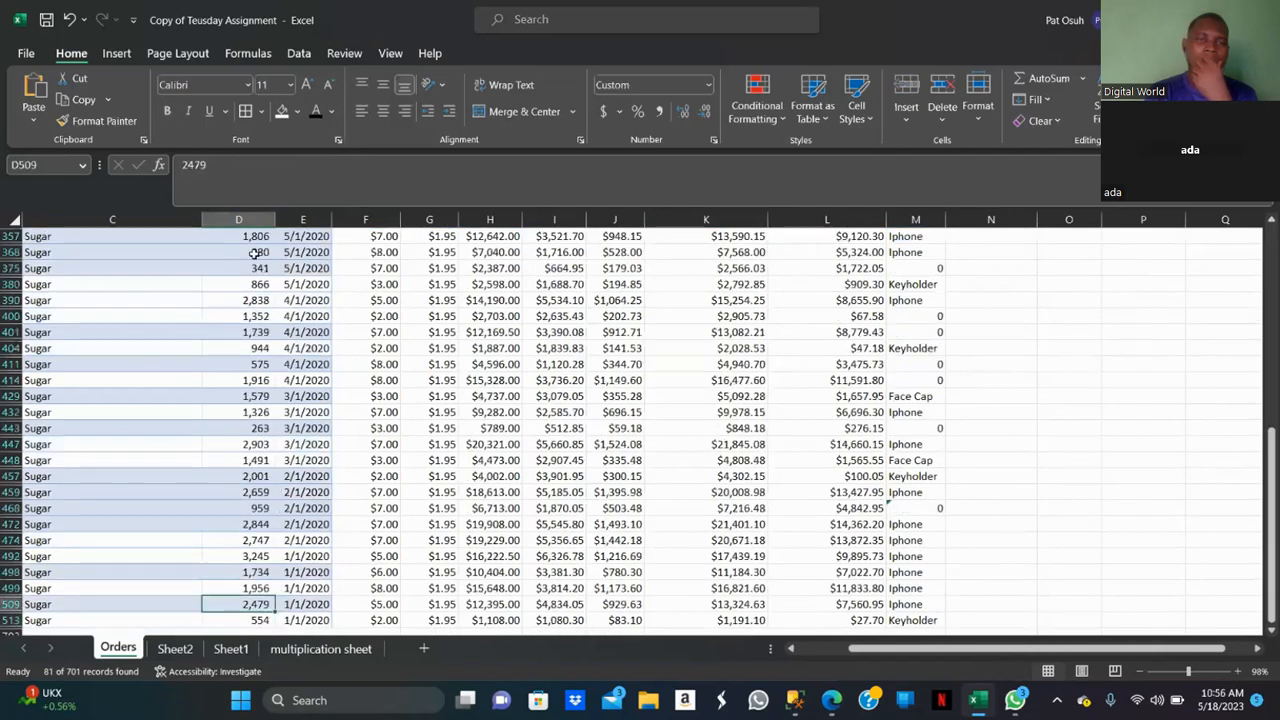
key(ctrl+Up)
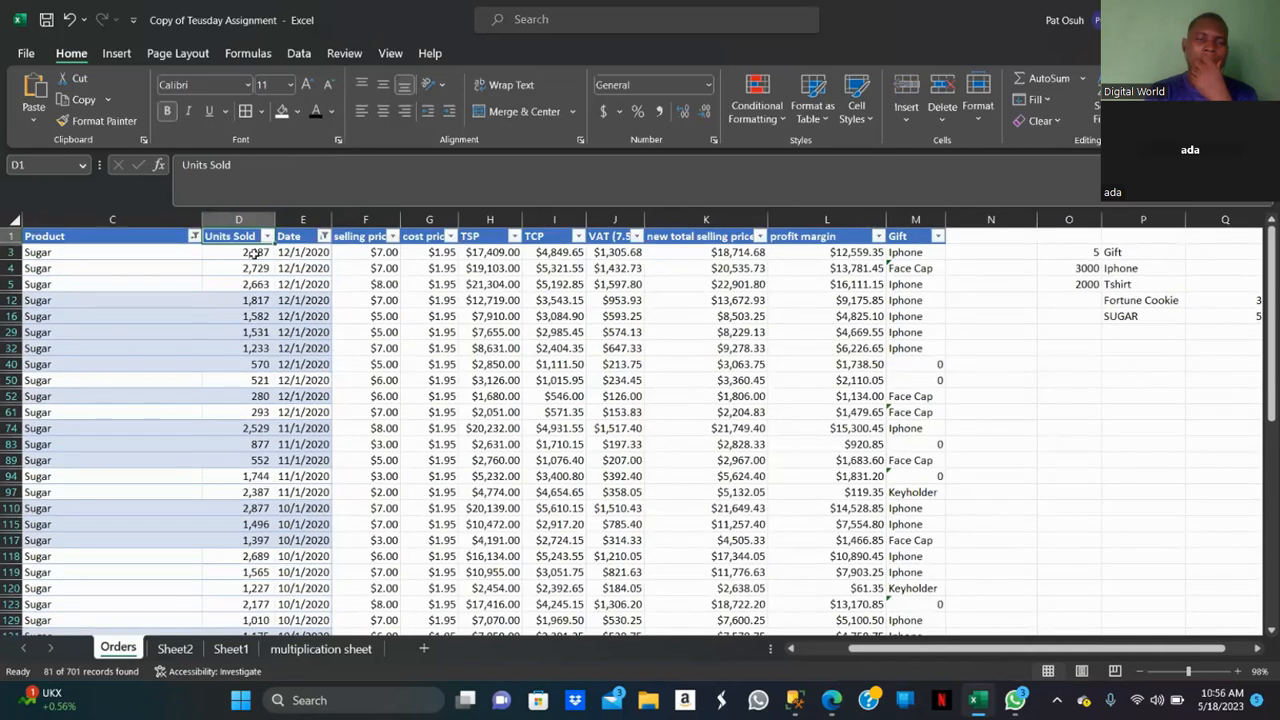
click(250, 252)
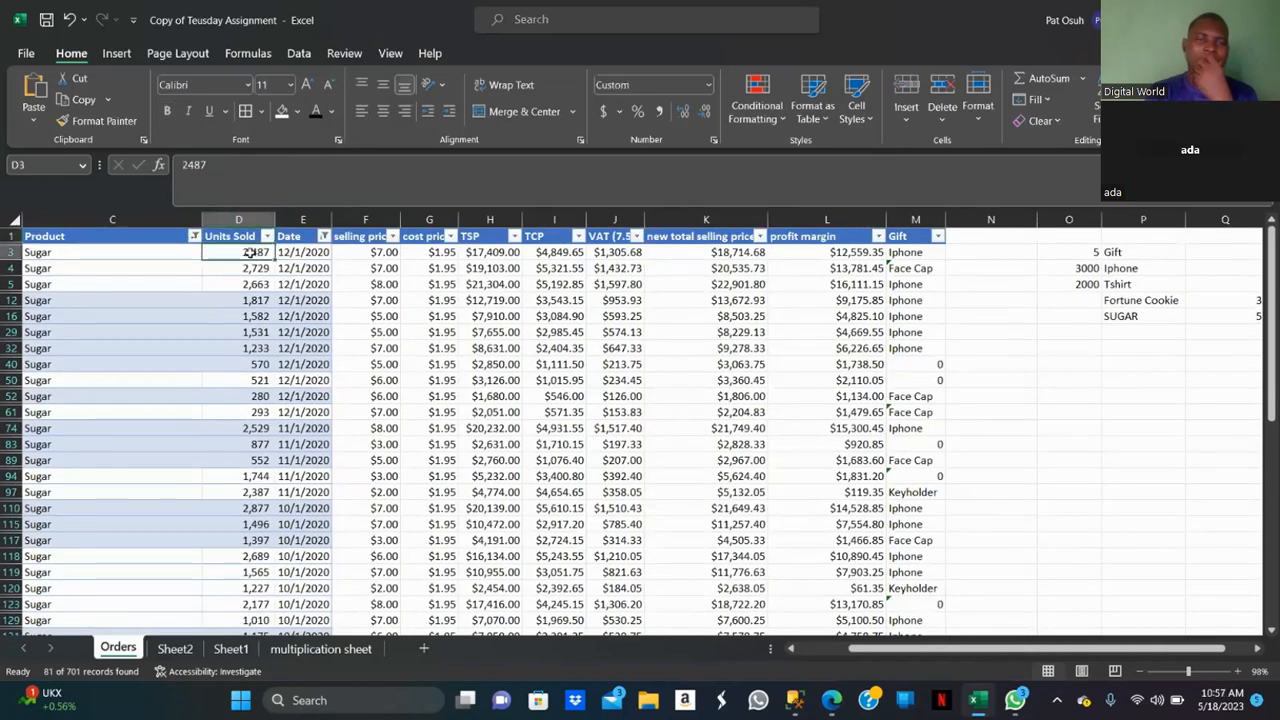
key(ctrl+shift+Down)
key(ctrl+shift+Down)
key(ctrl+shift+Up)
key(ctrl+shift+Up)
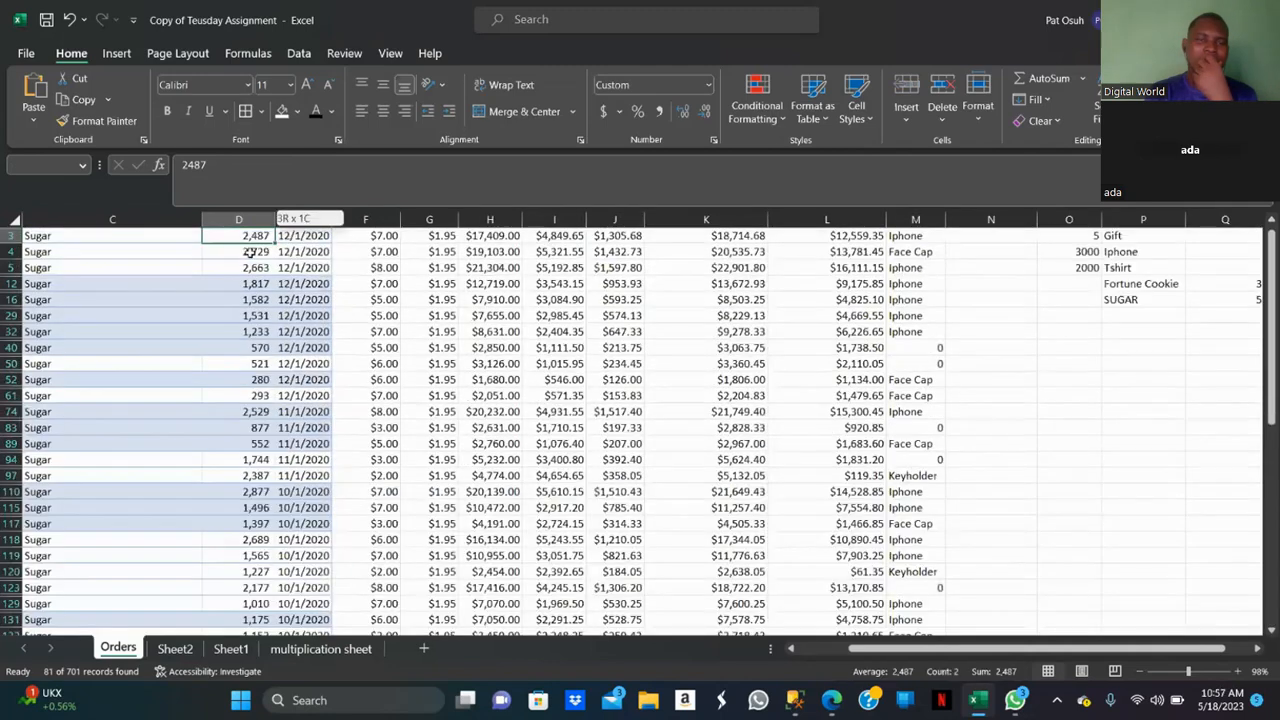
double_click(250, 252)
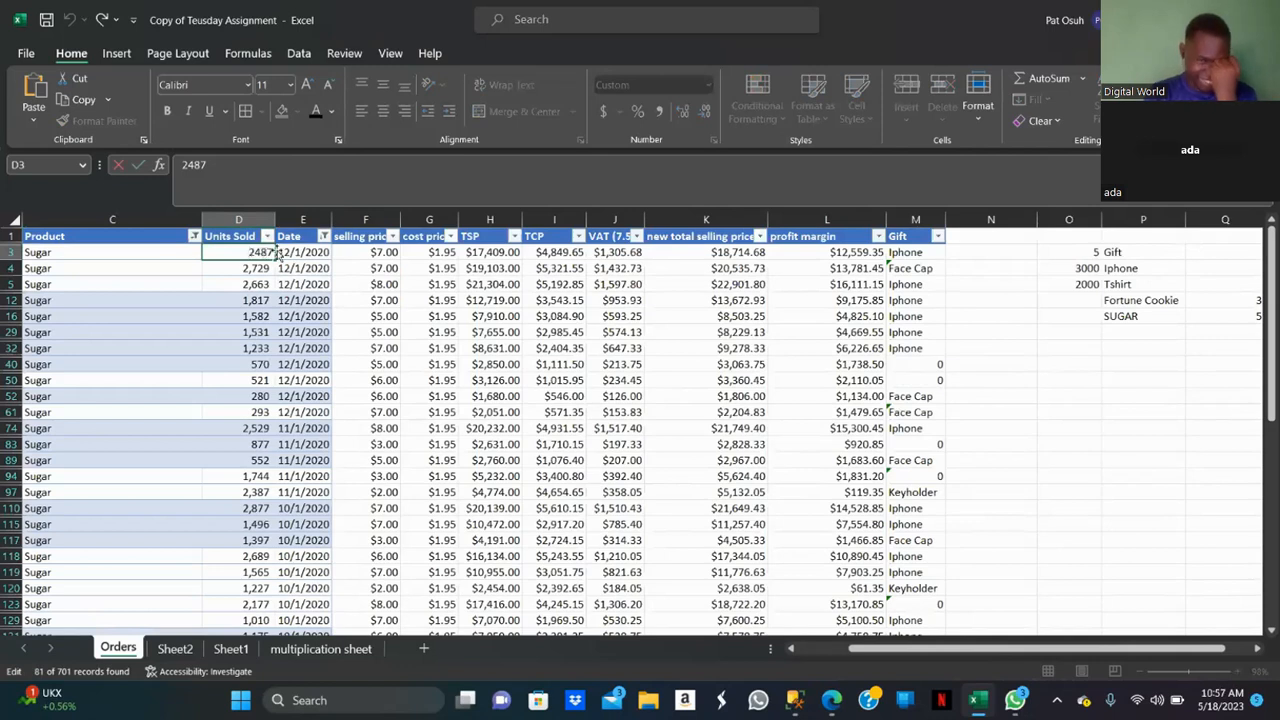
double_click(277, 253)
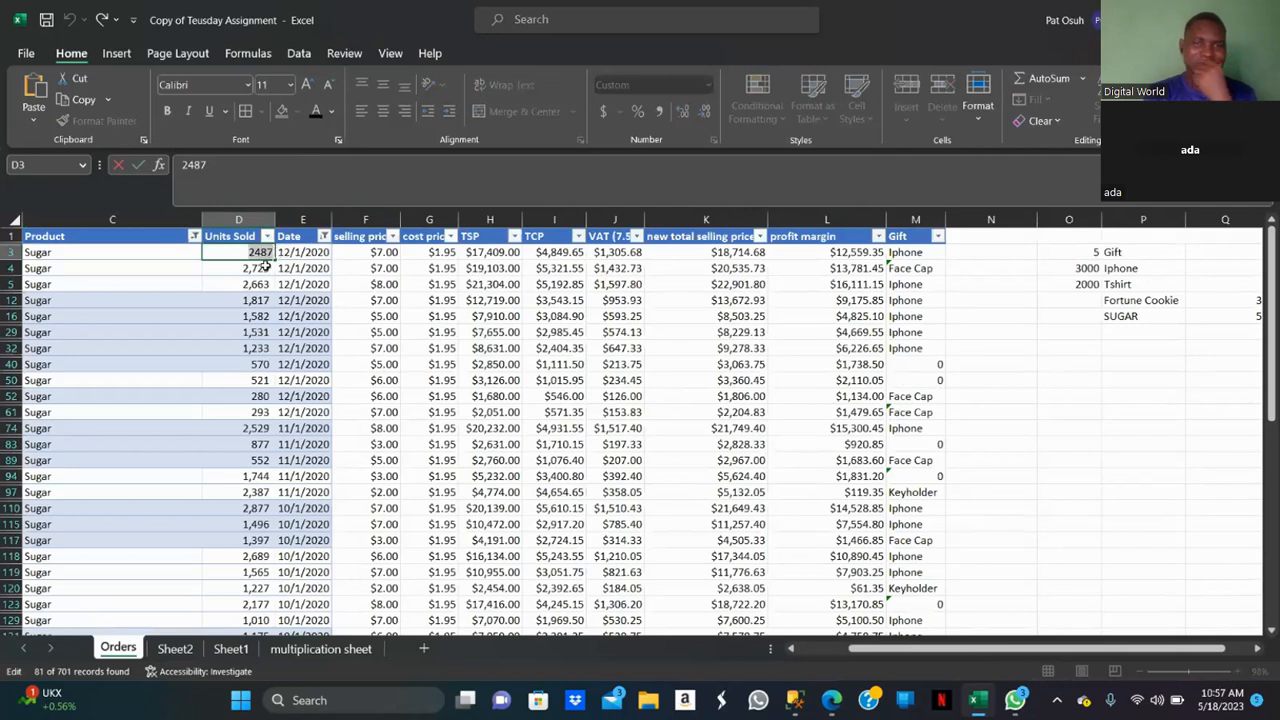
click(267, 264)
click(273, 256)
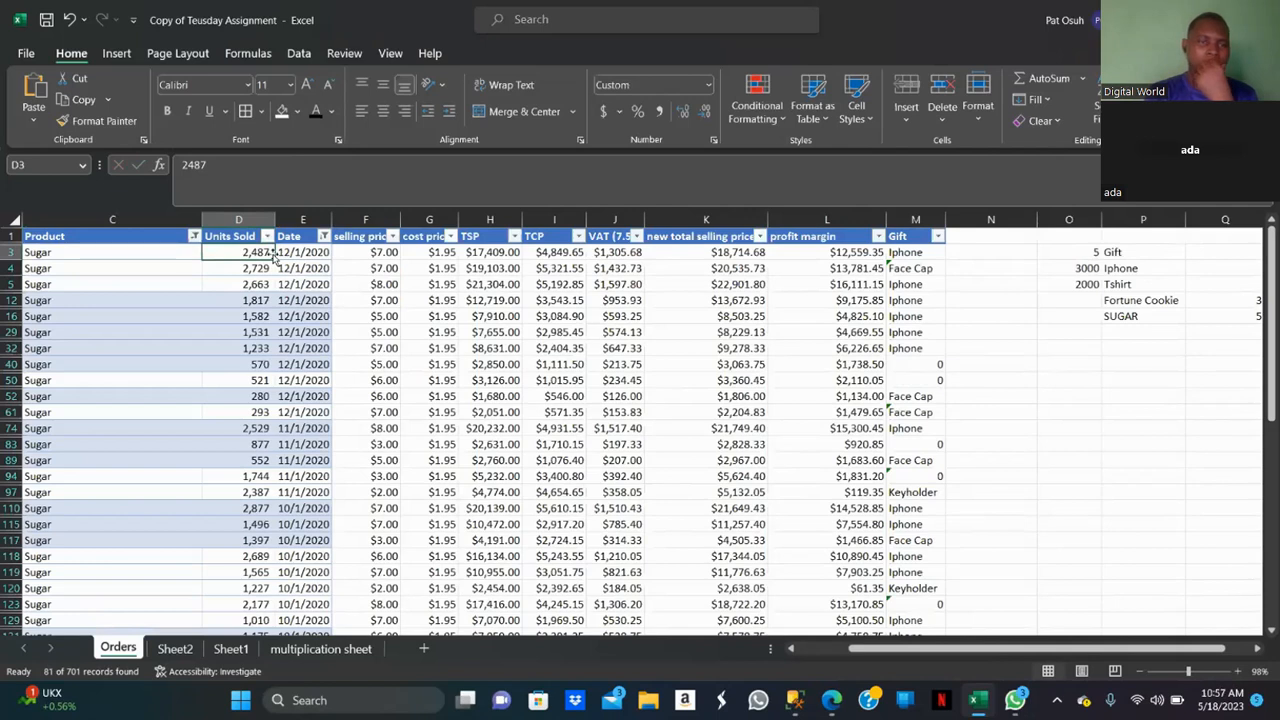
Select ranges of Units Sold values and the Product and Date columns to inspect their selection summaries.
drag(273, 256, 285, 320)
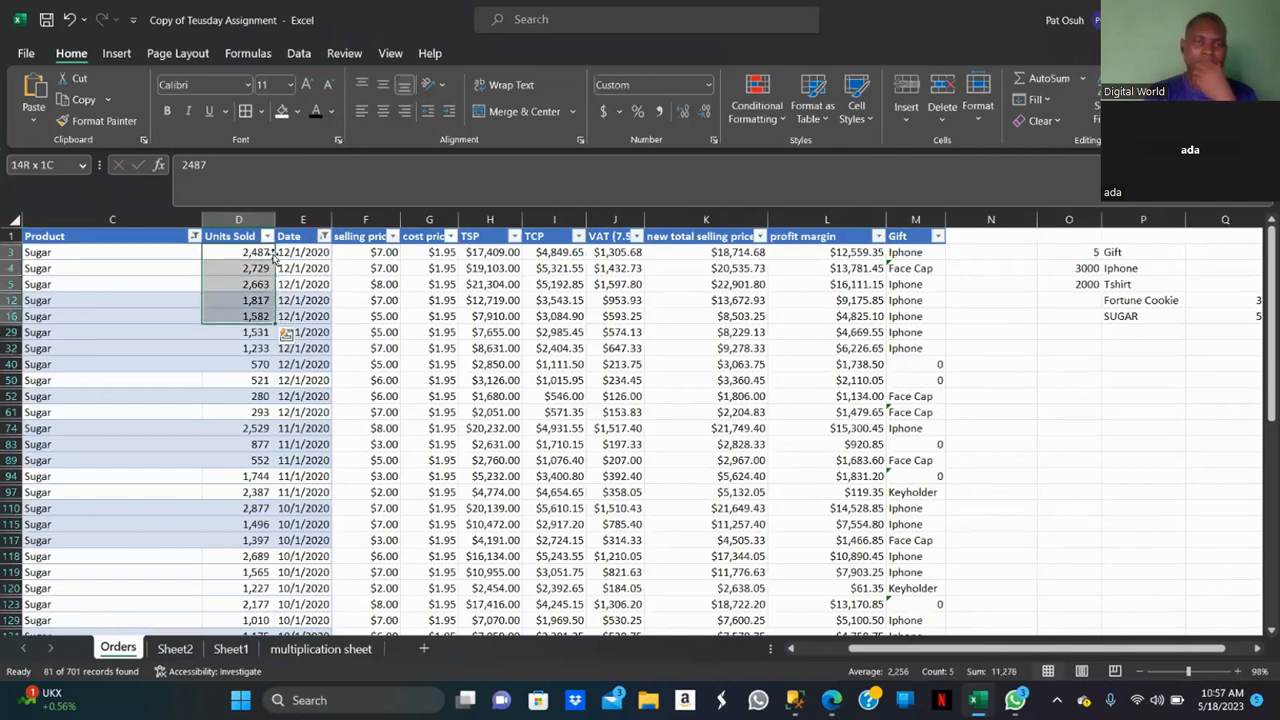
key(shift+Down)
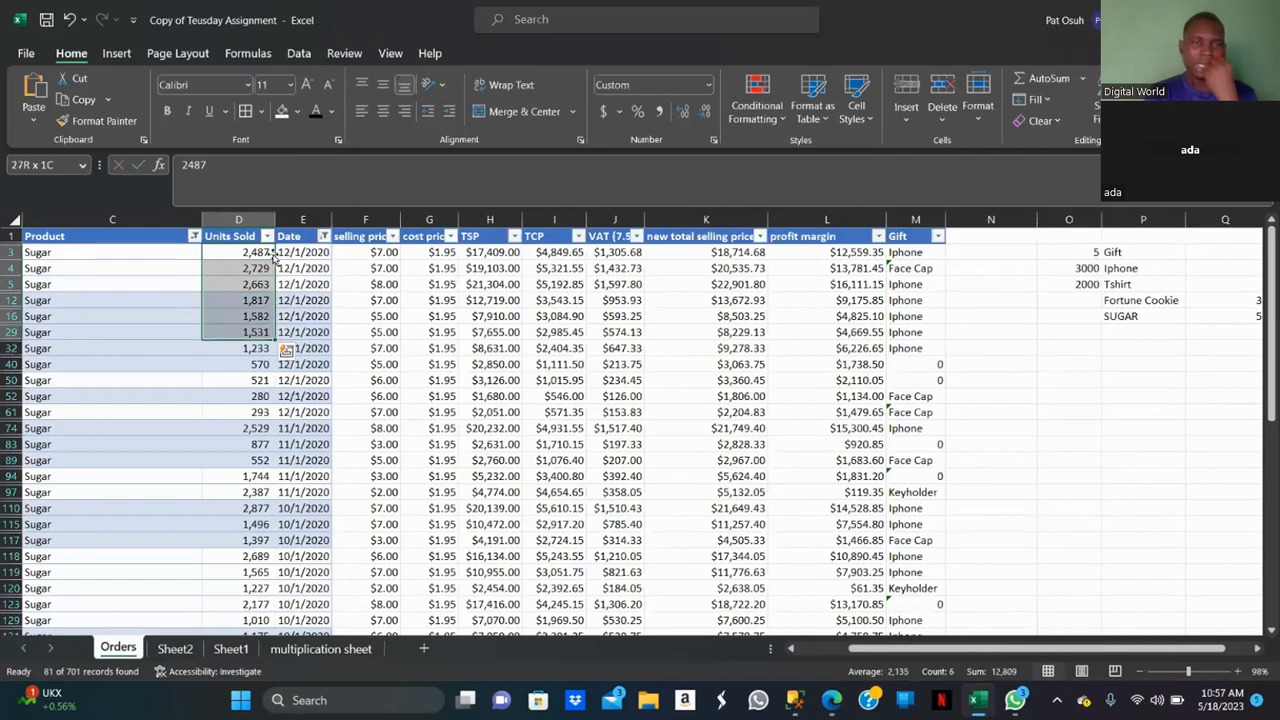
key(shift+Down)
key(shift+Down)
key(shift+Down)
key(shift+Down)
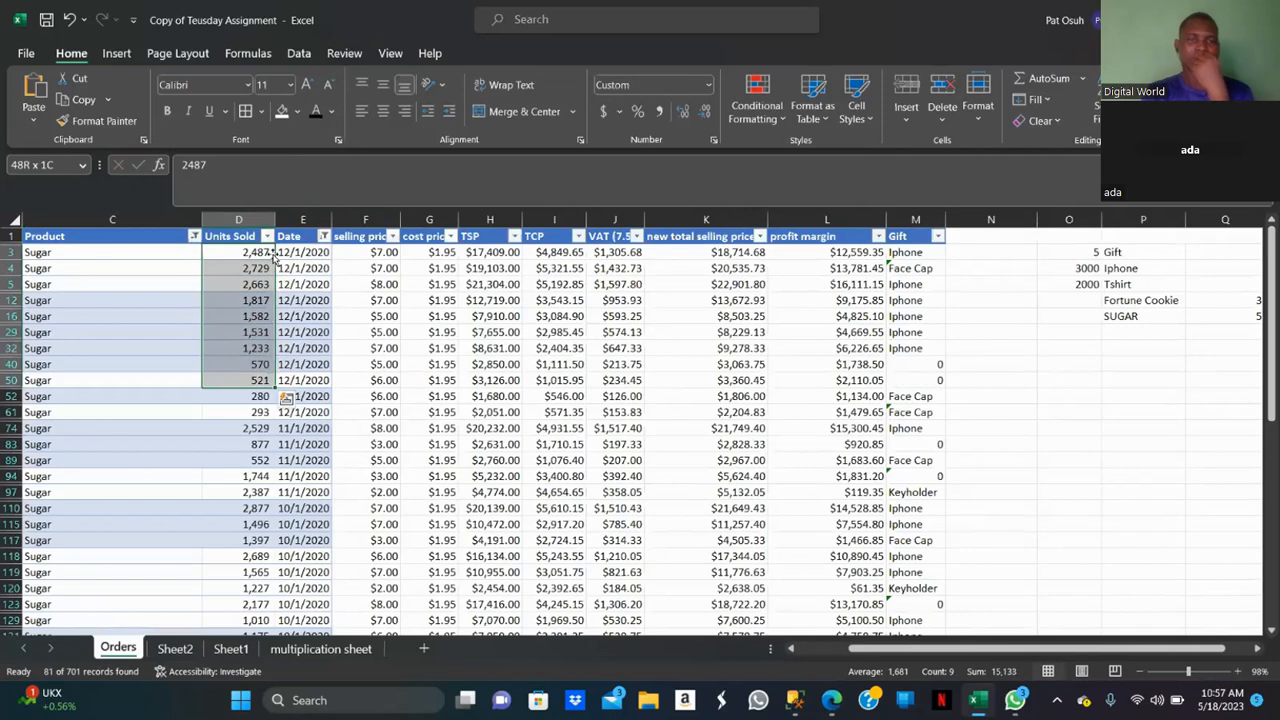
key(shift+Up)
key(shift+Up)
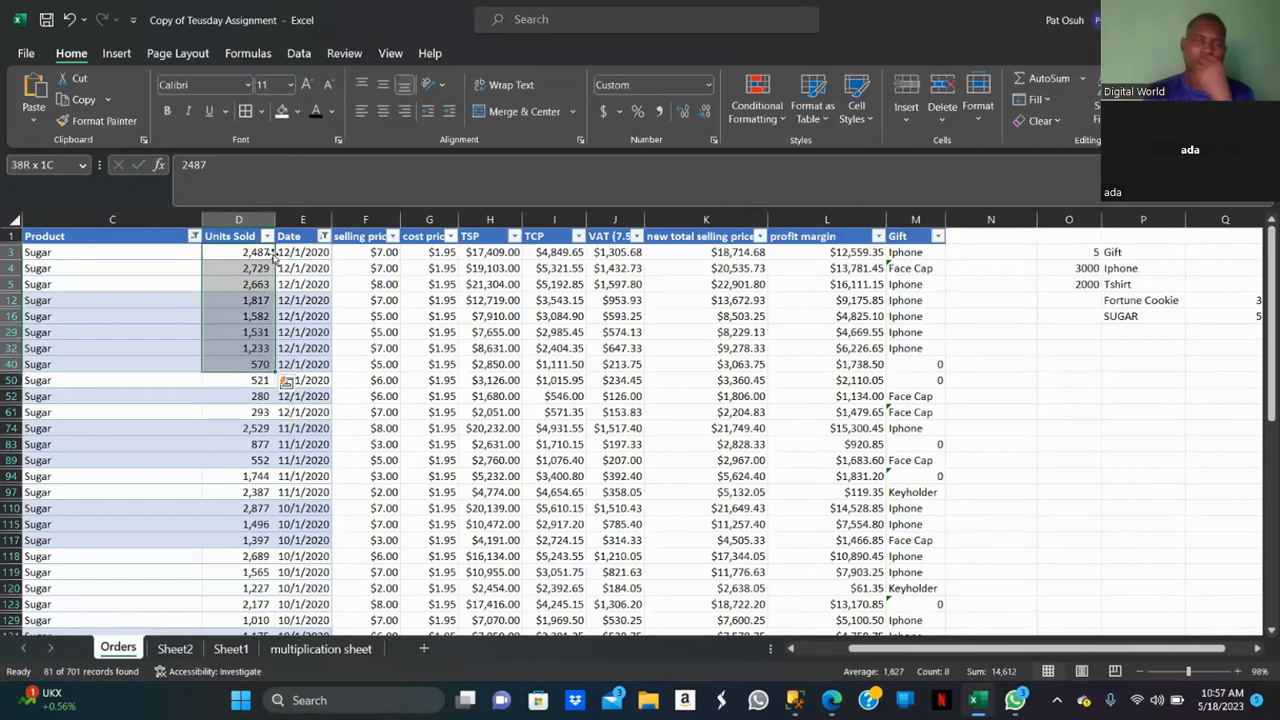
click(126, 212)
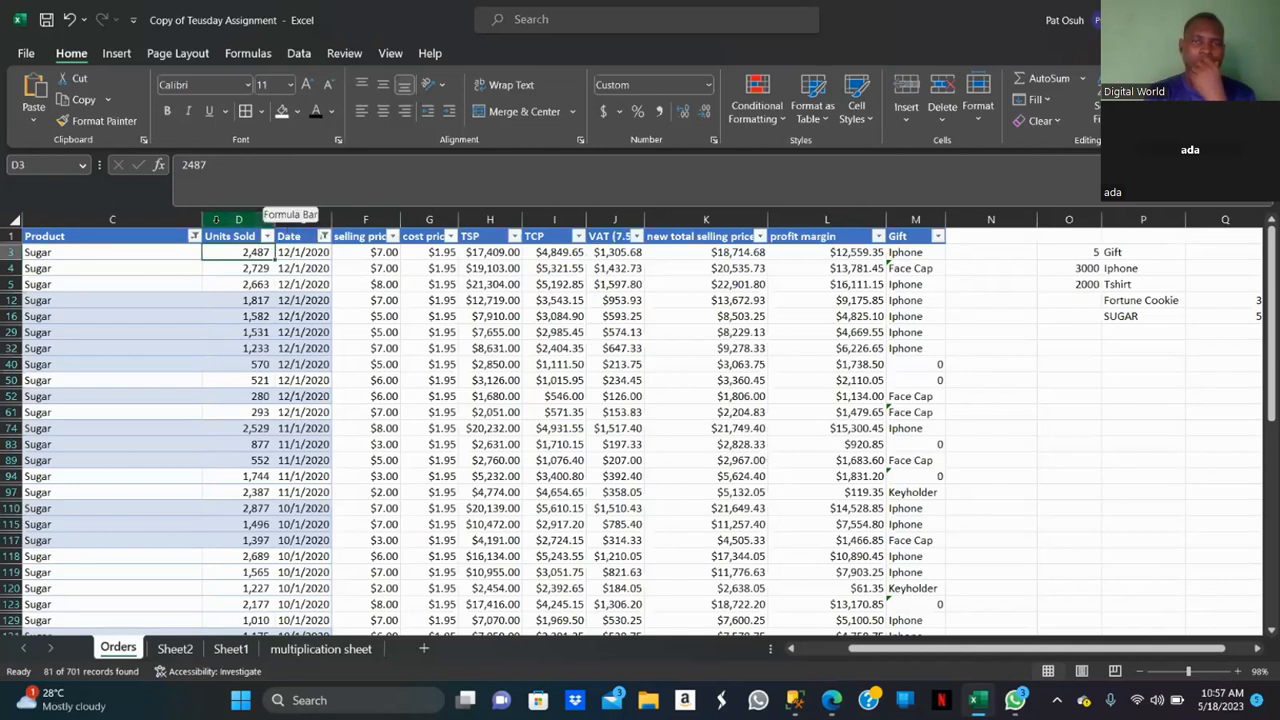
click(168, 219)
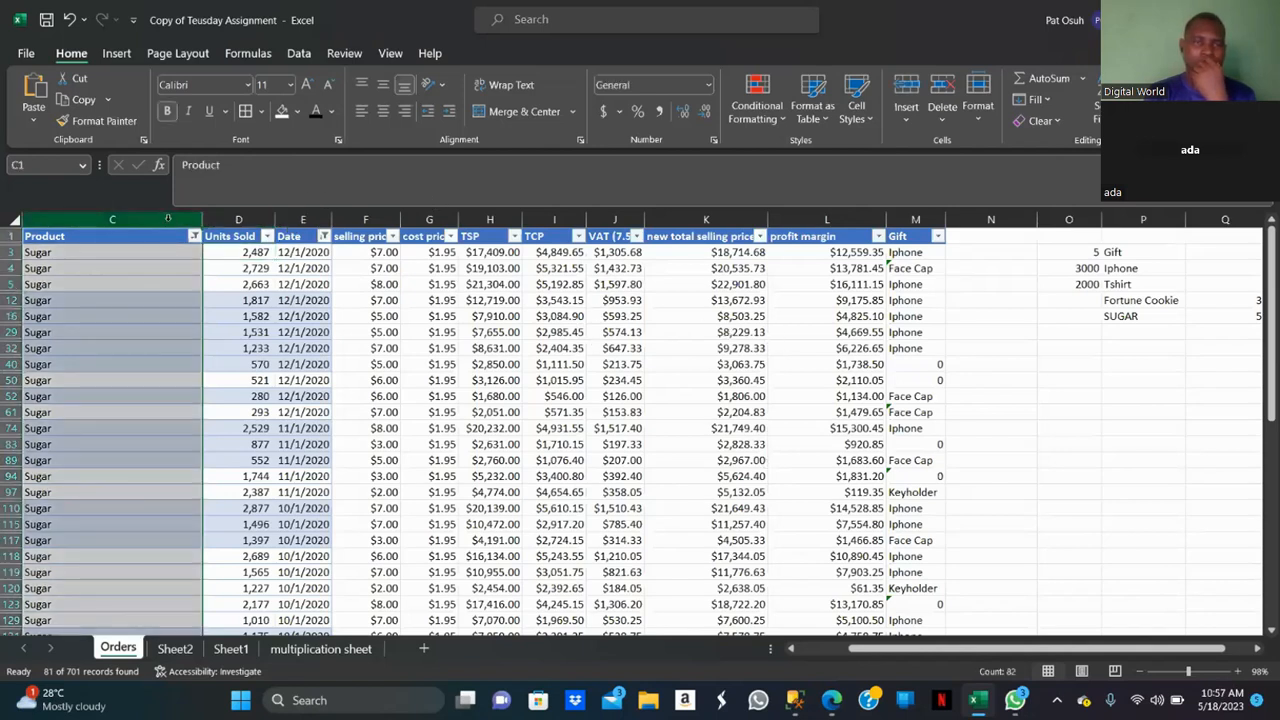
click(304, 219)
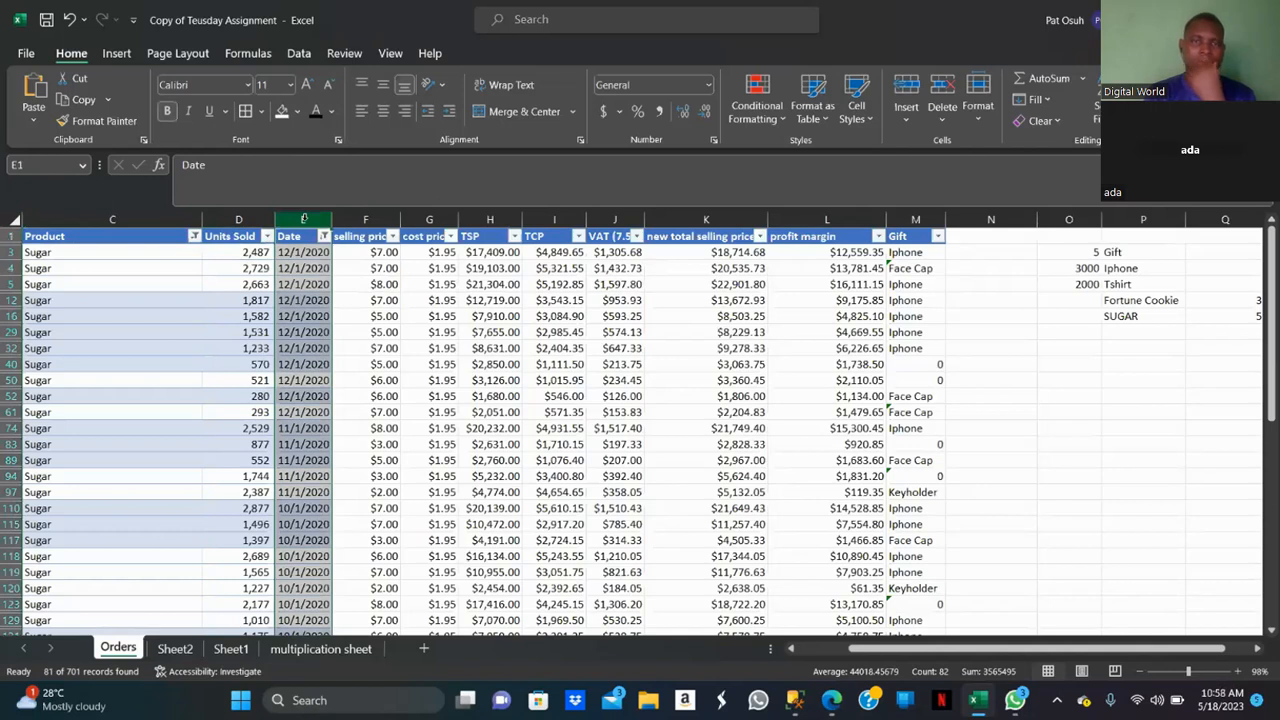
click(379, 246)
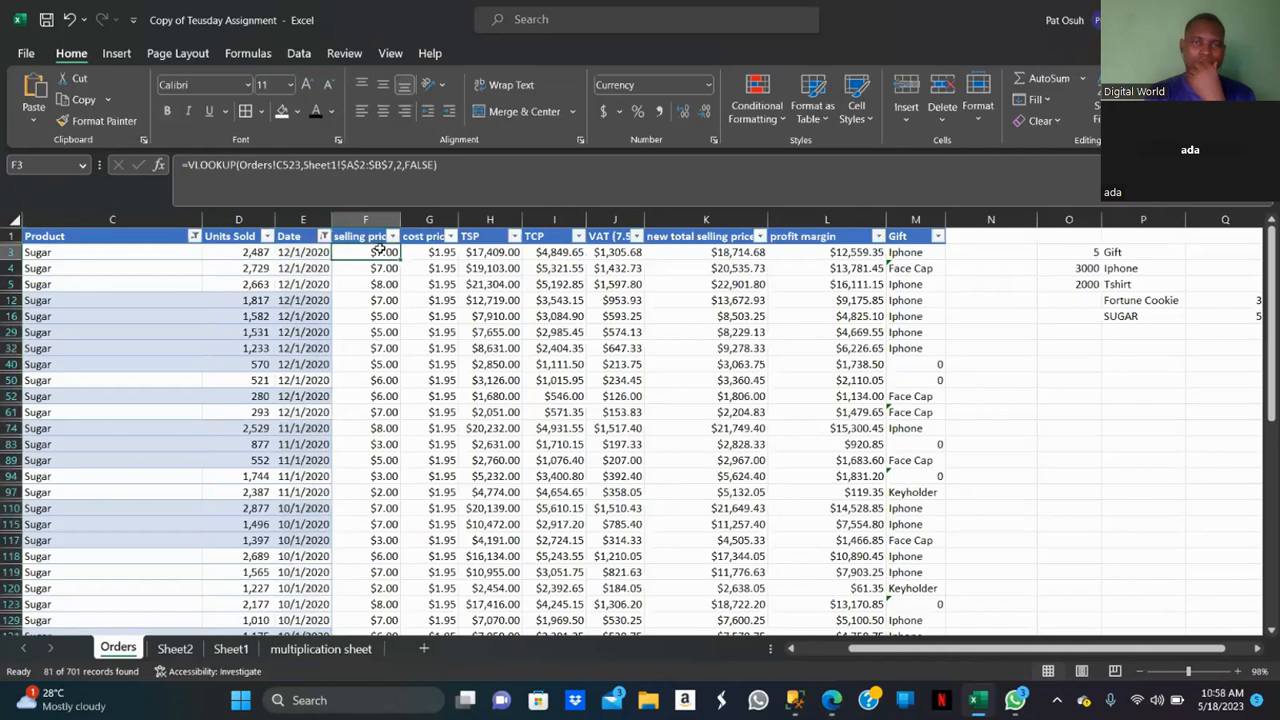
key(ctrl+c)
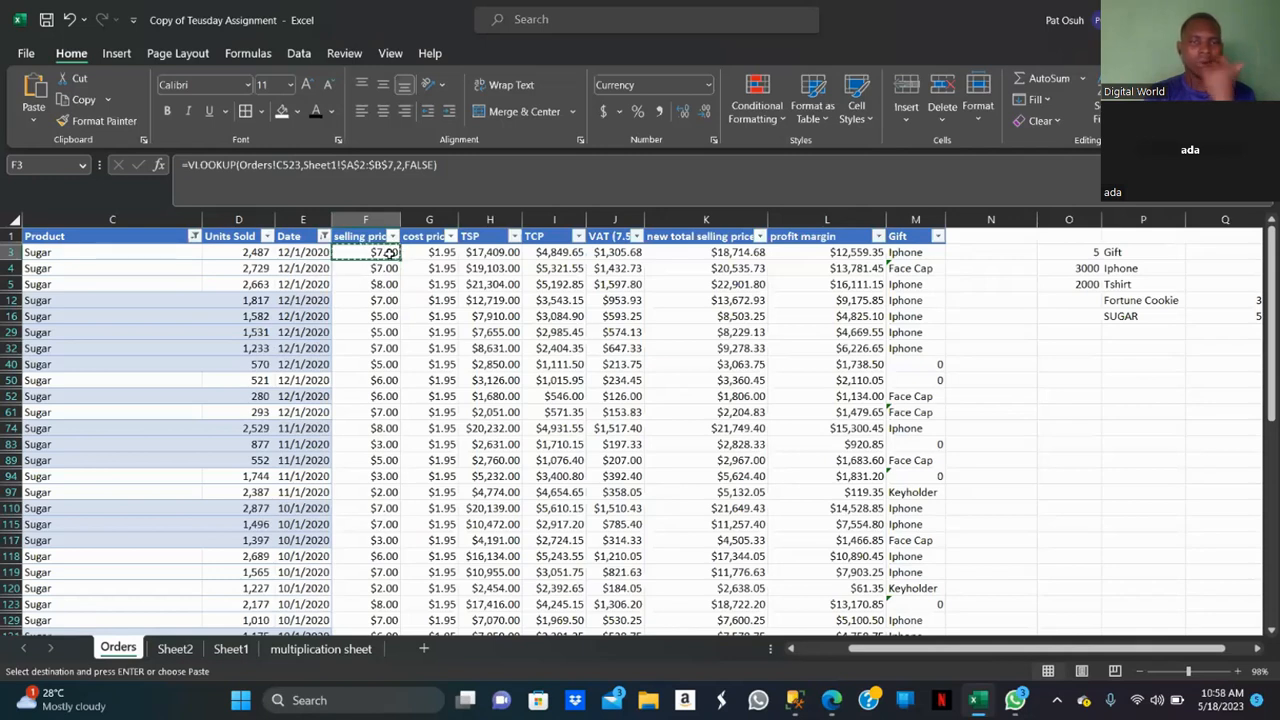
drag(389, 253, 364, 588)
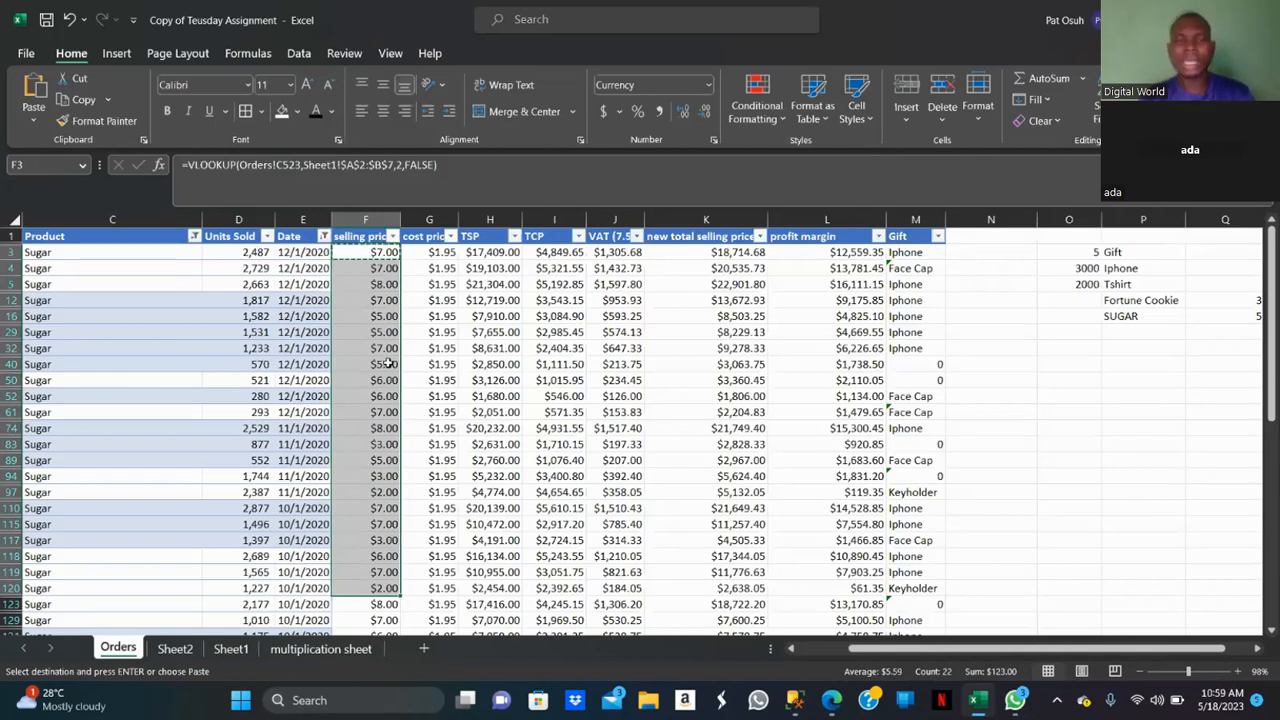
key(Escape)
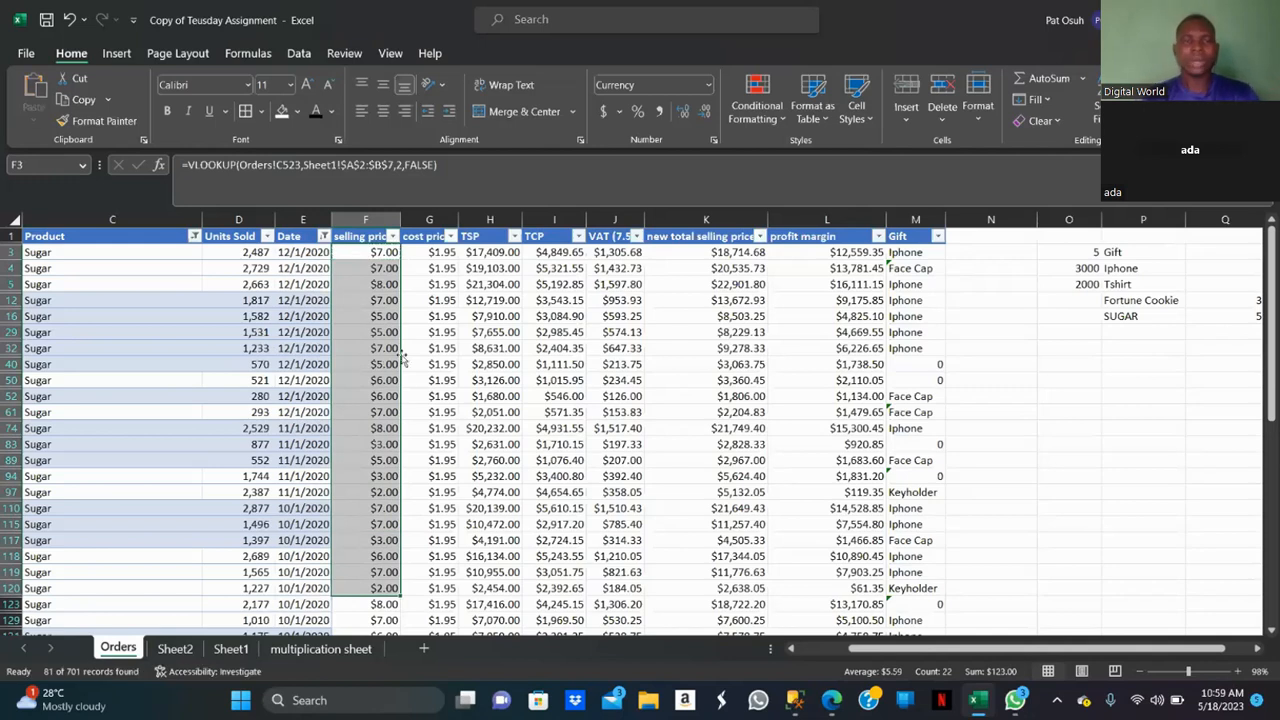
Inspect the cost price and selling price lookup formulas and the selling price column, then select the first Sugar record's row.
click(408, 349)
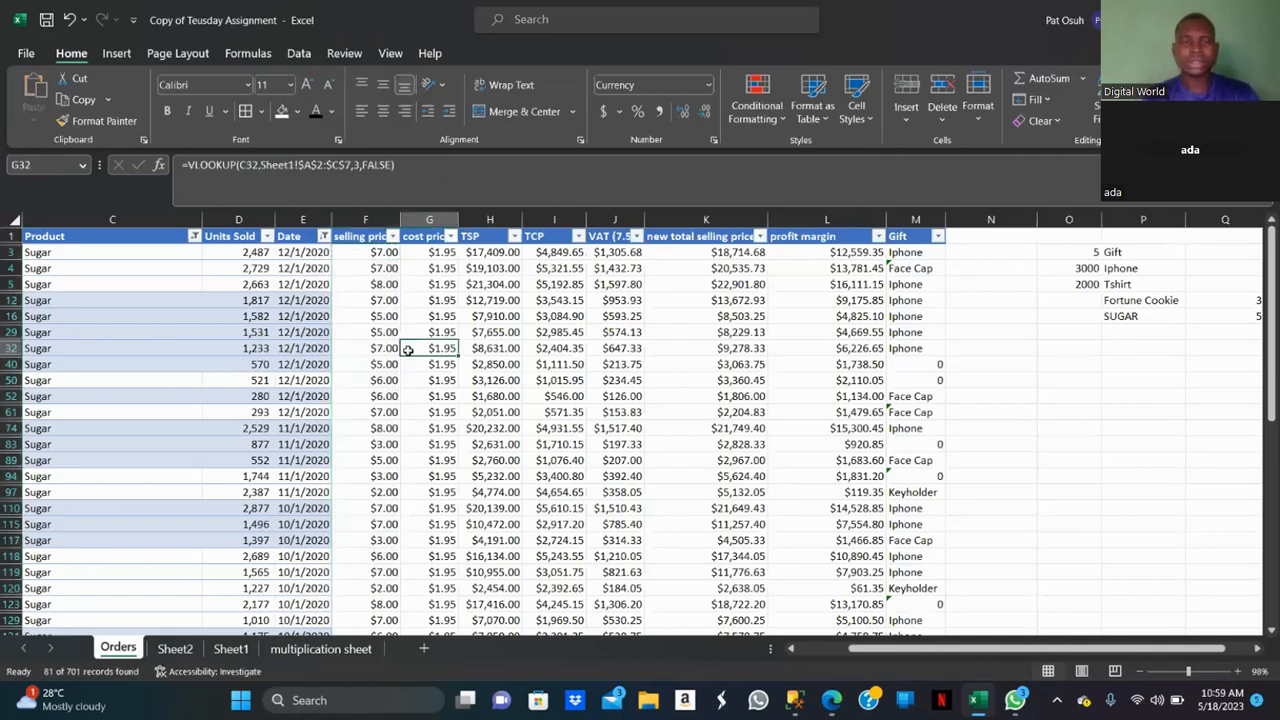
click(362, 252)
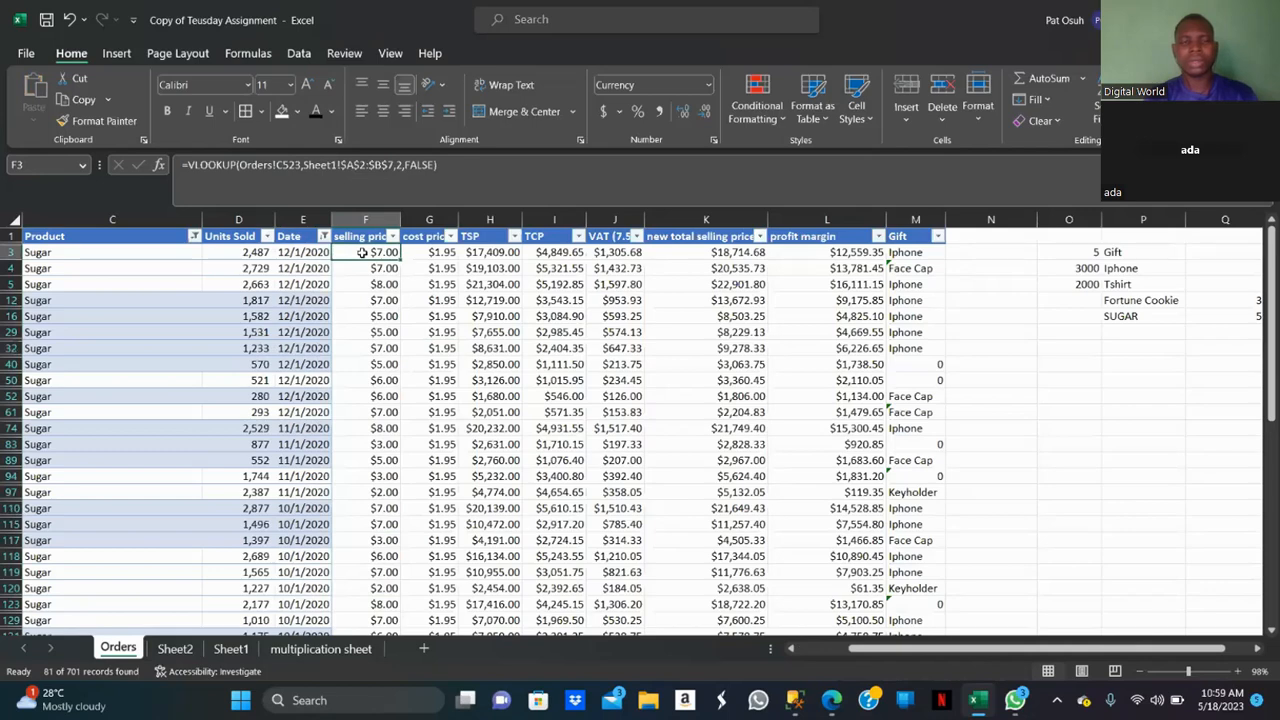
key(ctrl+shift+Down)
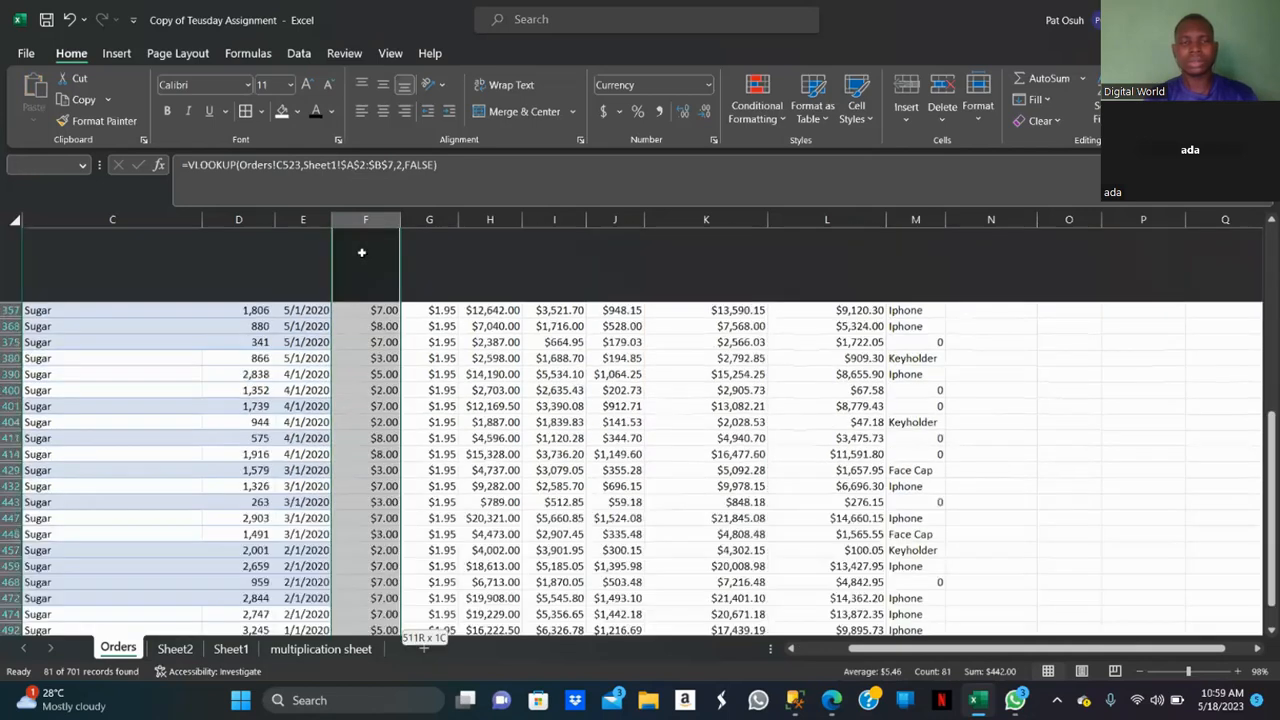
key(ctrl+shift+Up)
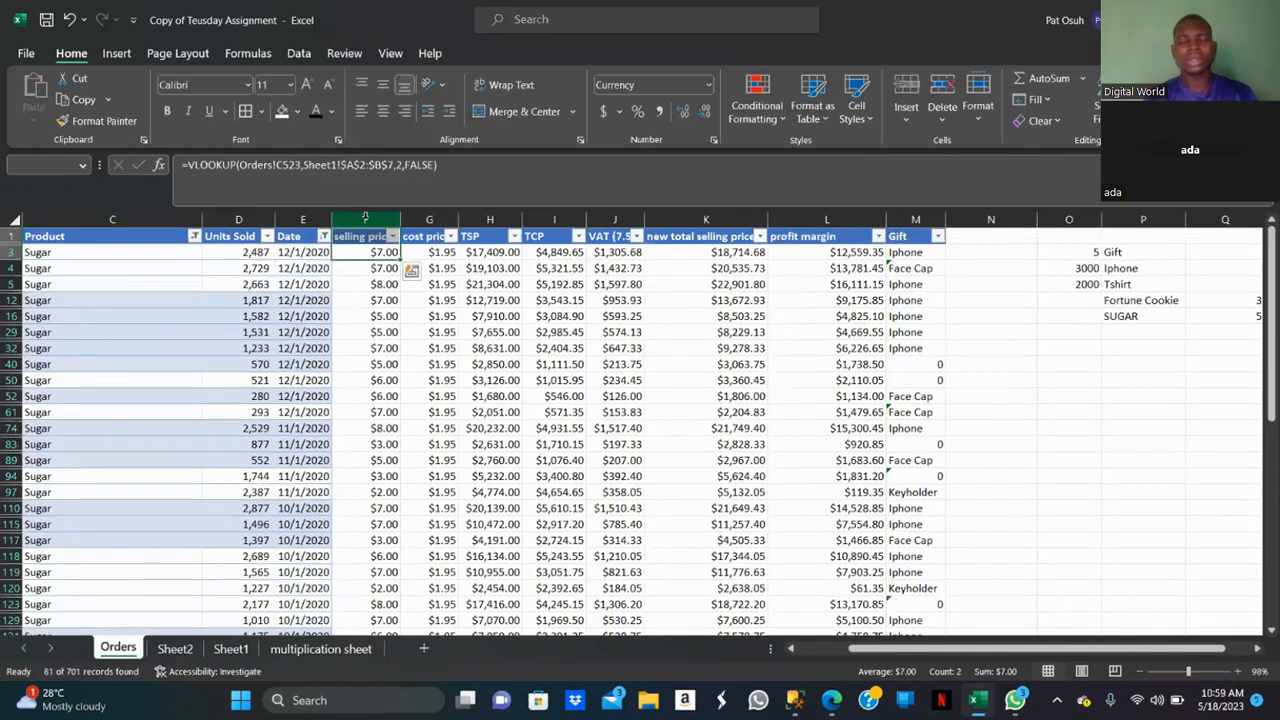
click(365, 218)
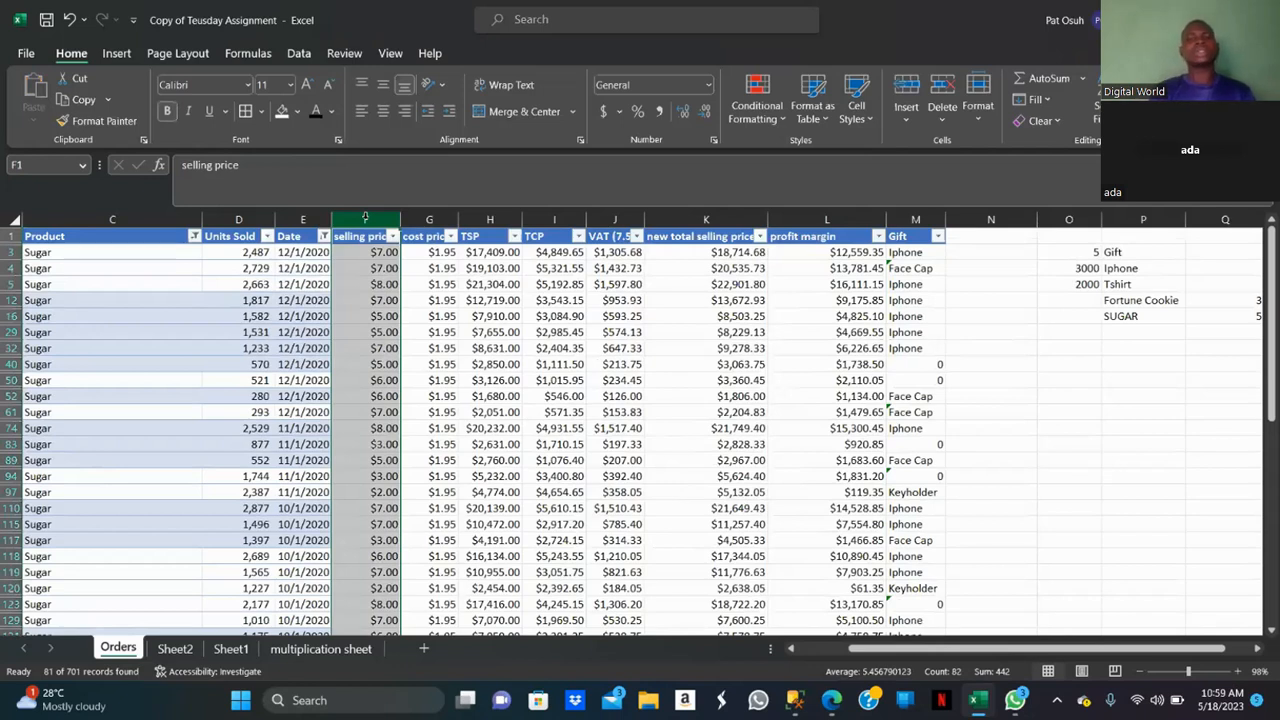
click(67, 248)
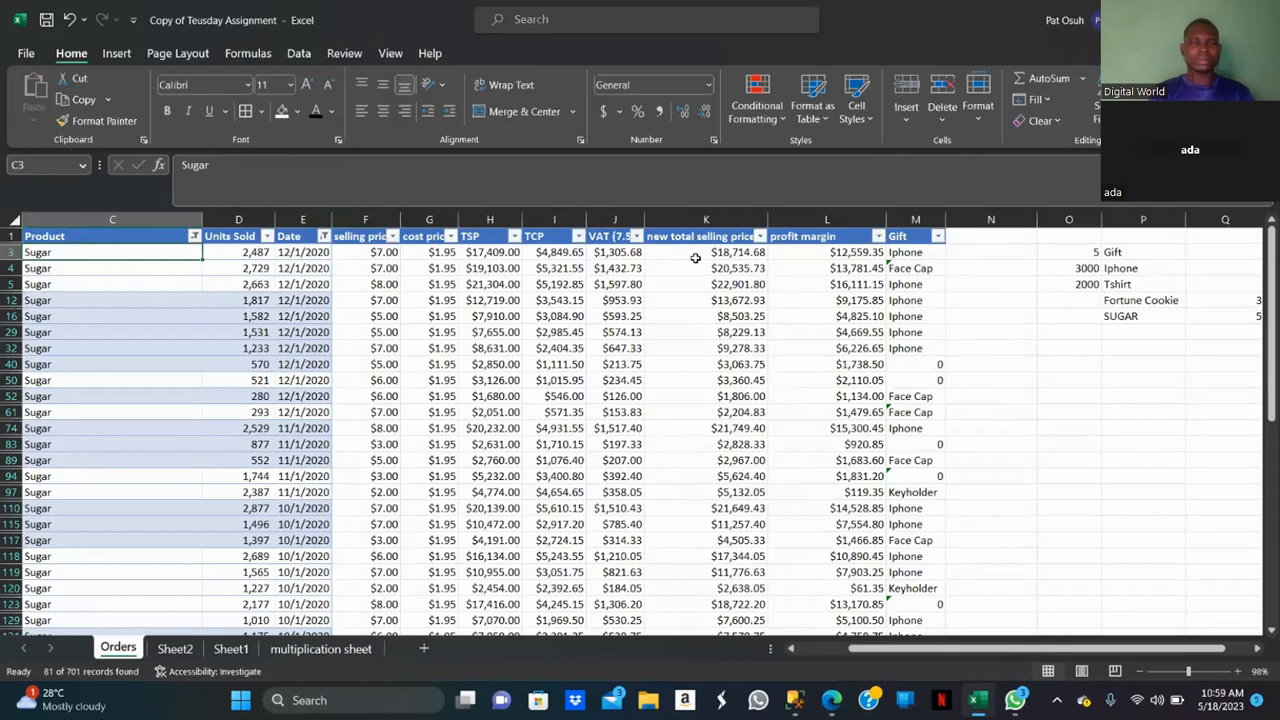
shift+click(858, 254)
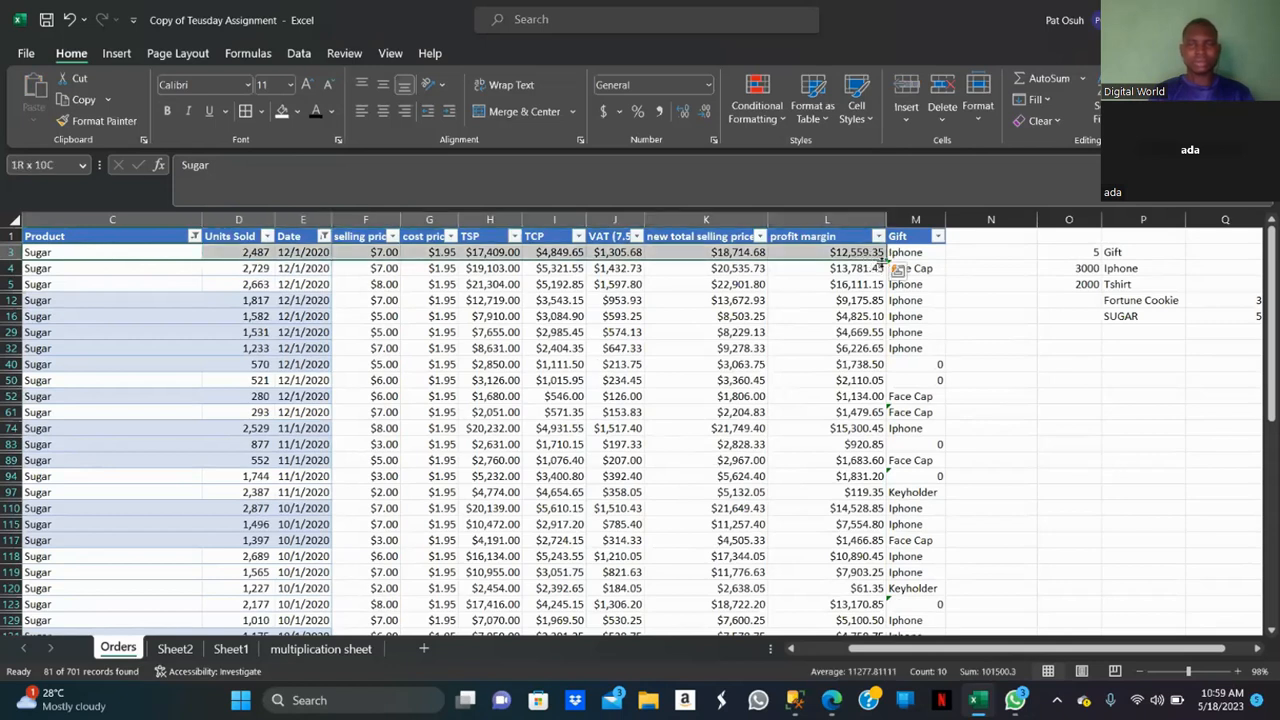
Extend a selection down the filtered Sugar records, then select the Product column to inspect the selection summary.
key(shift+Down)
key(shift+Down)
key(shift+Down)
key(shift+Down)
key(shift+Down)
key(shift+Down)
key(shift+Down)
key(shift+Down)
key(shift+Down)
key(shift+Down)
key(shift+Down)
key(shift+Down)
key(shift+Down)
key(shift+Down)
key(shift+Down)
key(shift+Down)
key(shift+Down)
key(shift+Down)
key(shift+Down)
key(shift+Down)
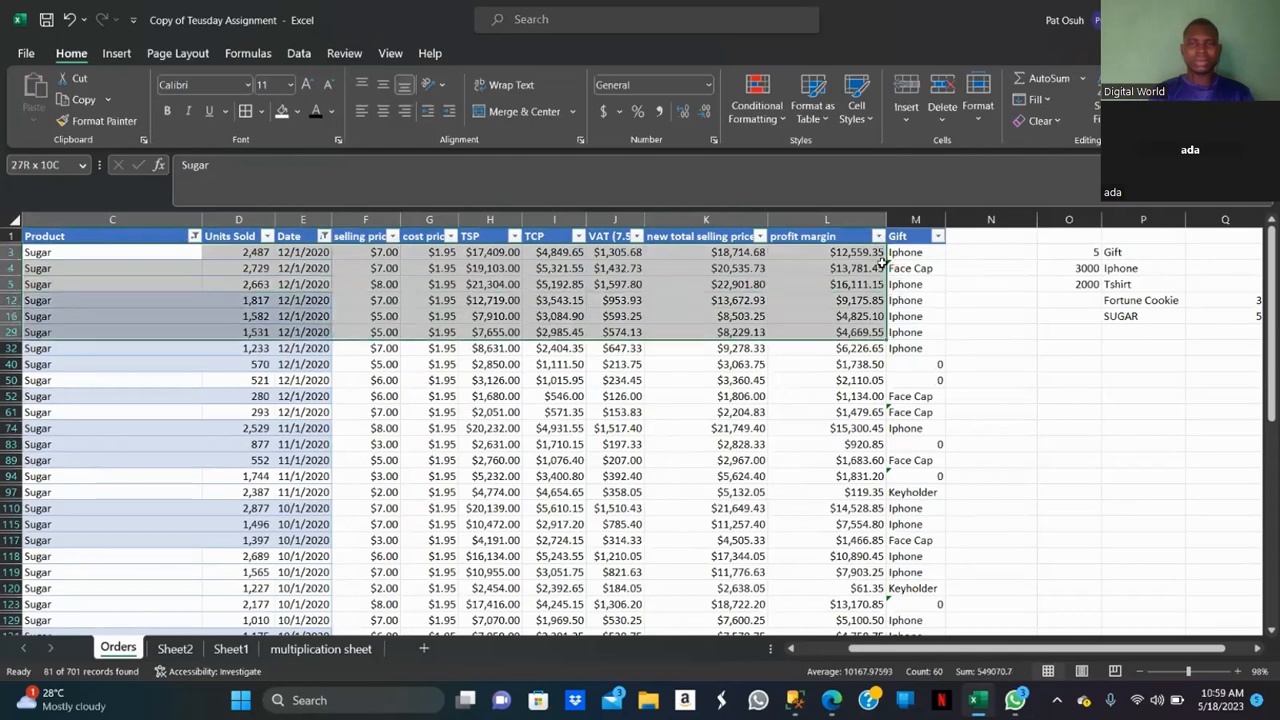
key(shift+Down)
key(shift+Down)
key(shift+Down)
key(shift+Down)
key(shift+Down)
key(shift+Down)
key(shift+Down)
key(shift+Down)
key(shift+Down)
key(shift+Down)
key(shift+Down)
key(shift+Down)
key(shift+Down)
key(shift+Down)
key(shift+Down)
key(shift+Down)
key(shift+Down)
key(shift+Down)
key(shift+Down)
key(shift+Down)
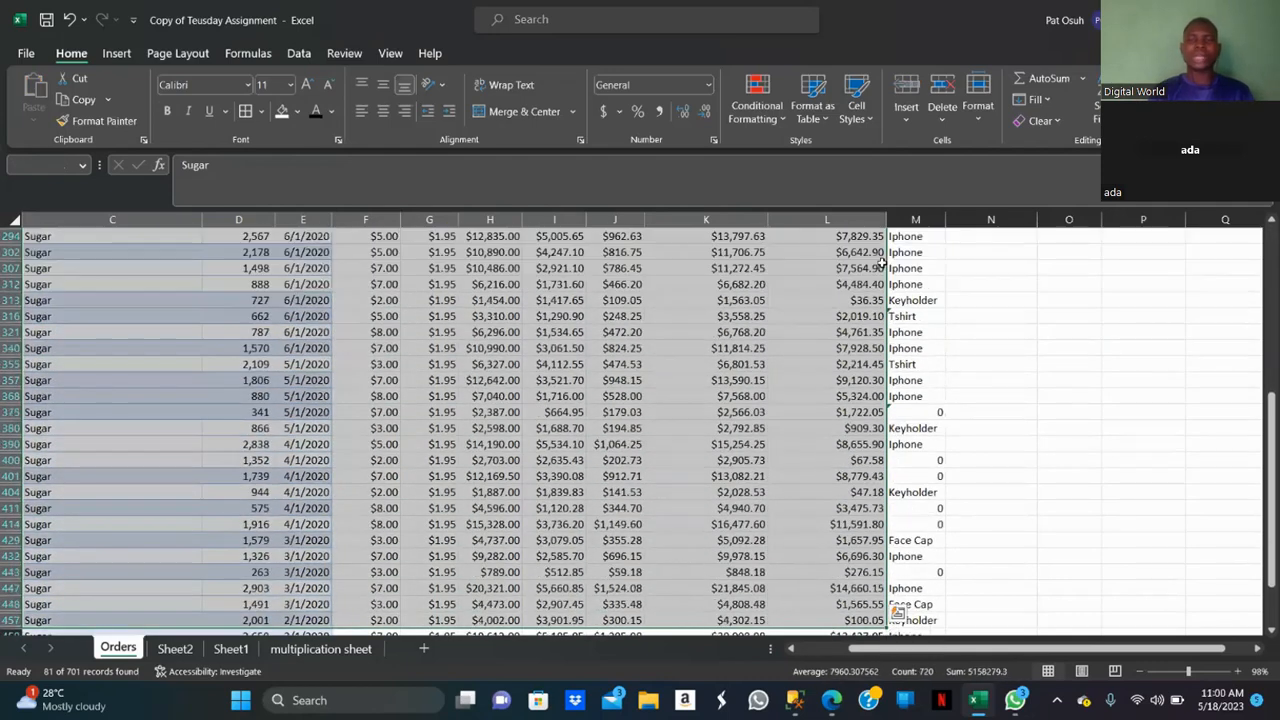
key(Tab)
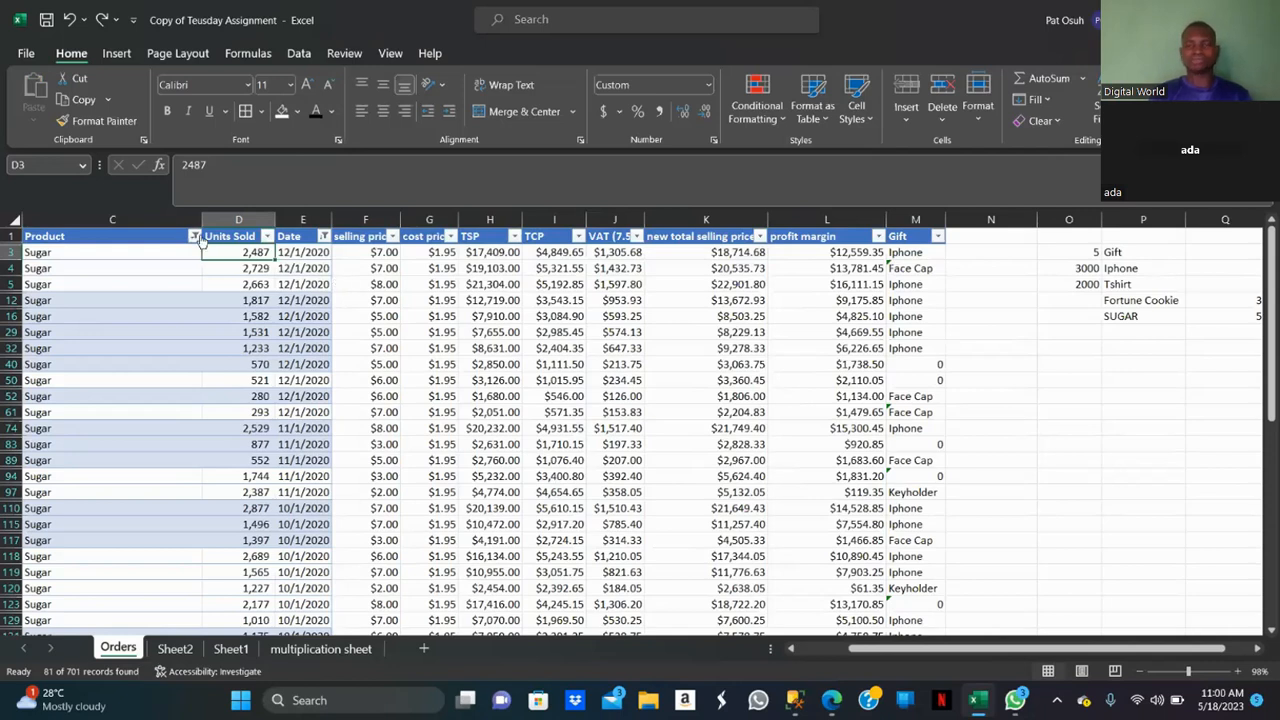
click(168, 212)
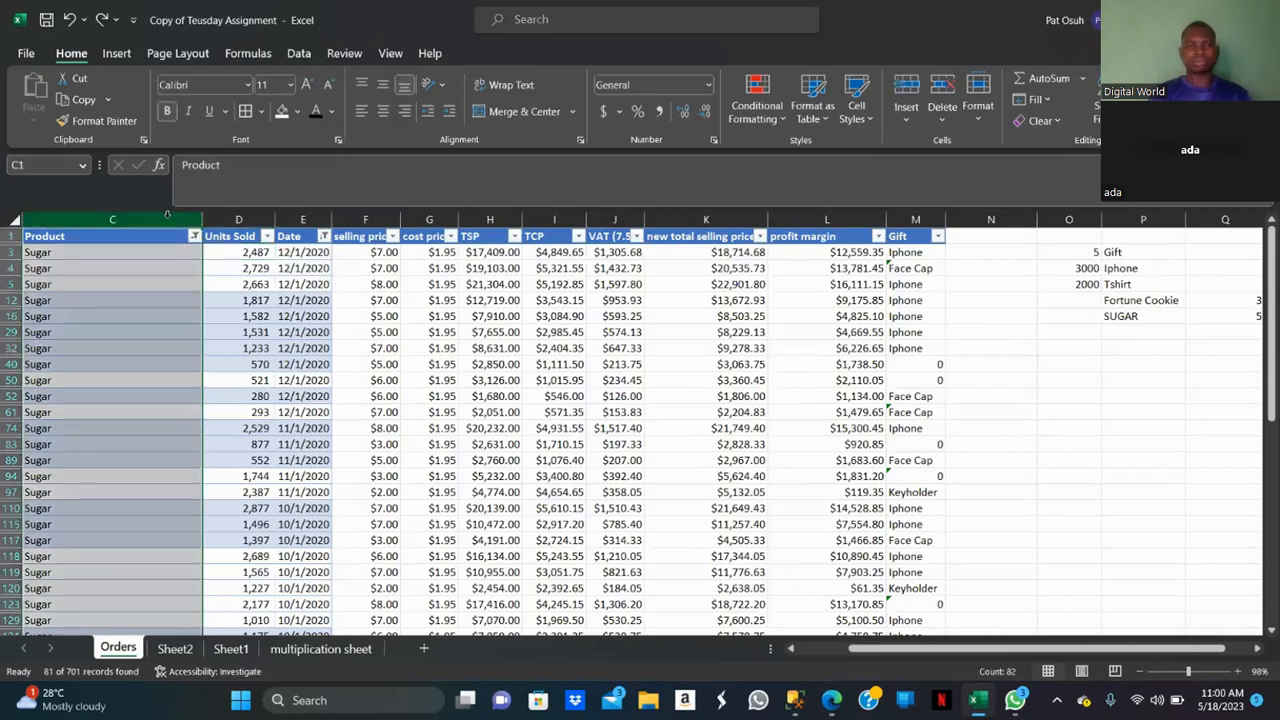
click(160, 240)
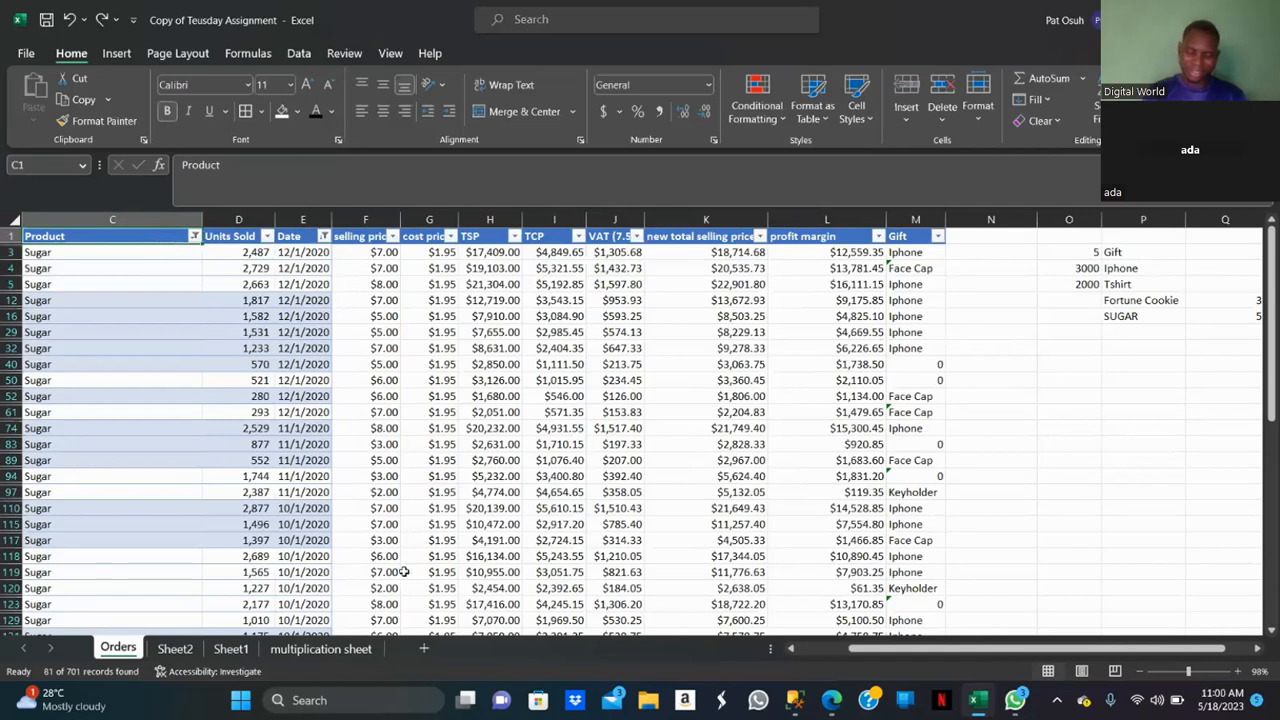
Switch to the Zoom meeting and stop sharing the screen.
mouse_move(978, 702)
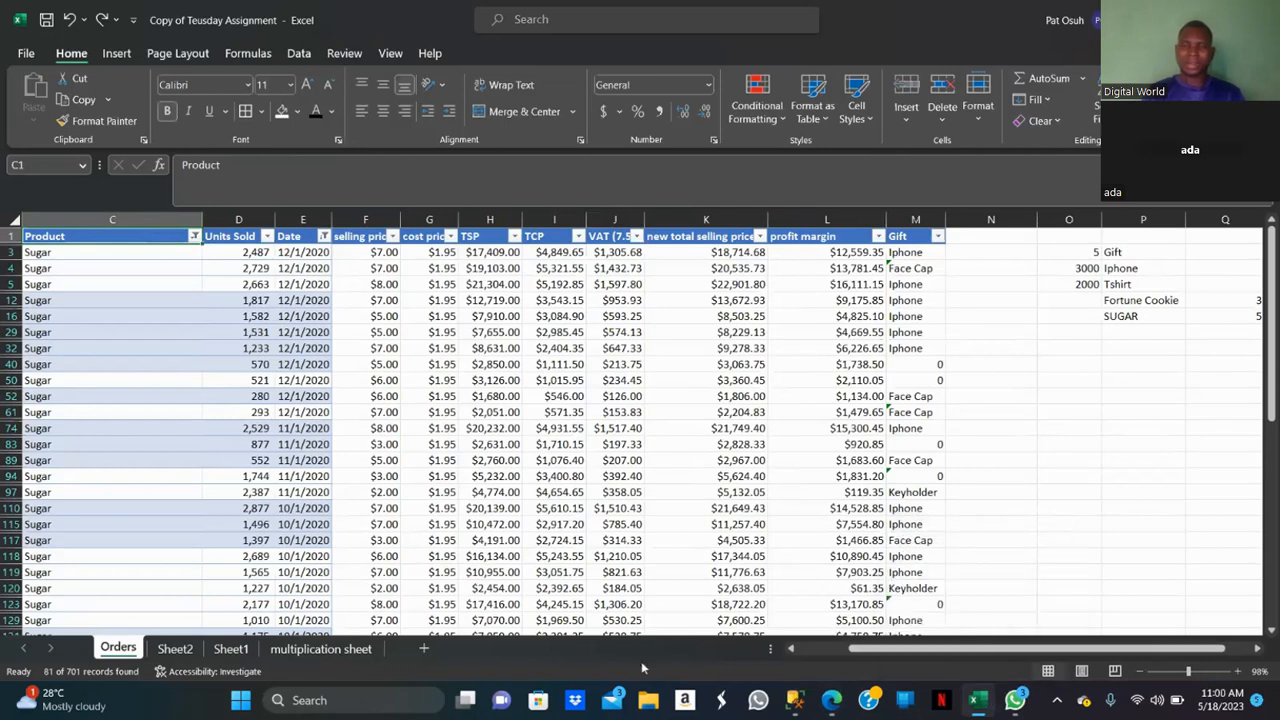
mouse_move(835, 702)
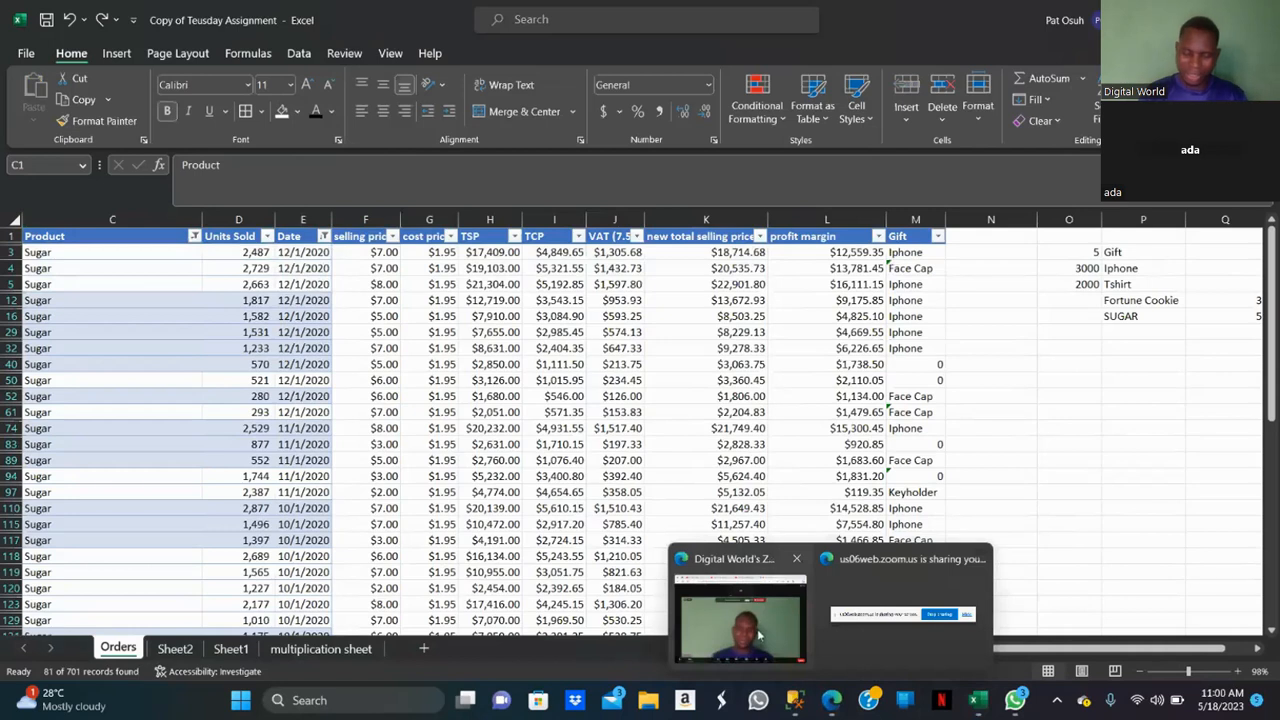
click(805, 630)
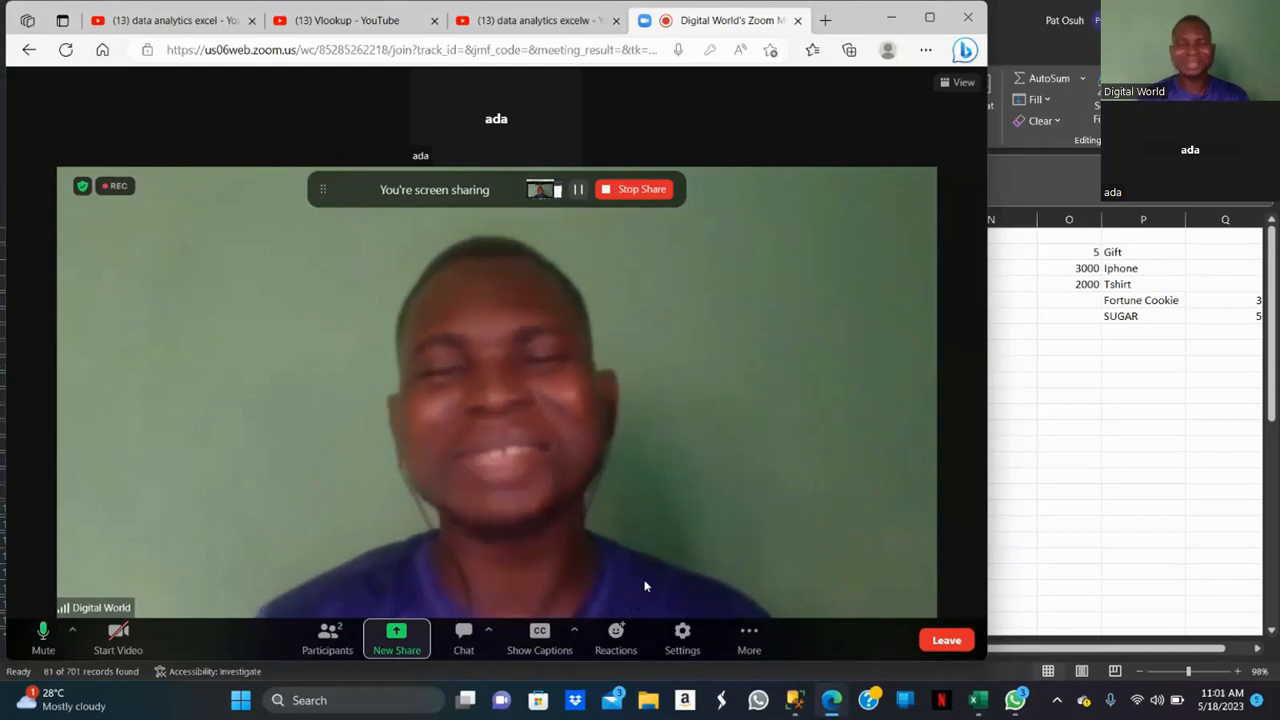
click(623, 190)
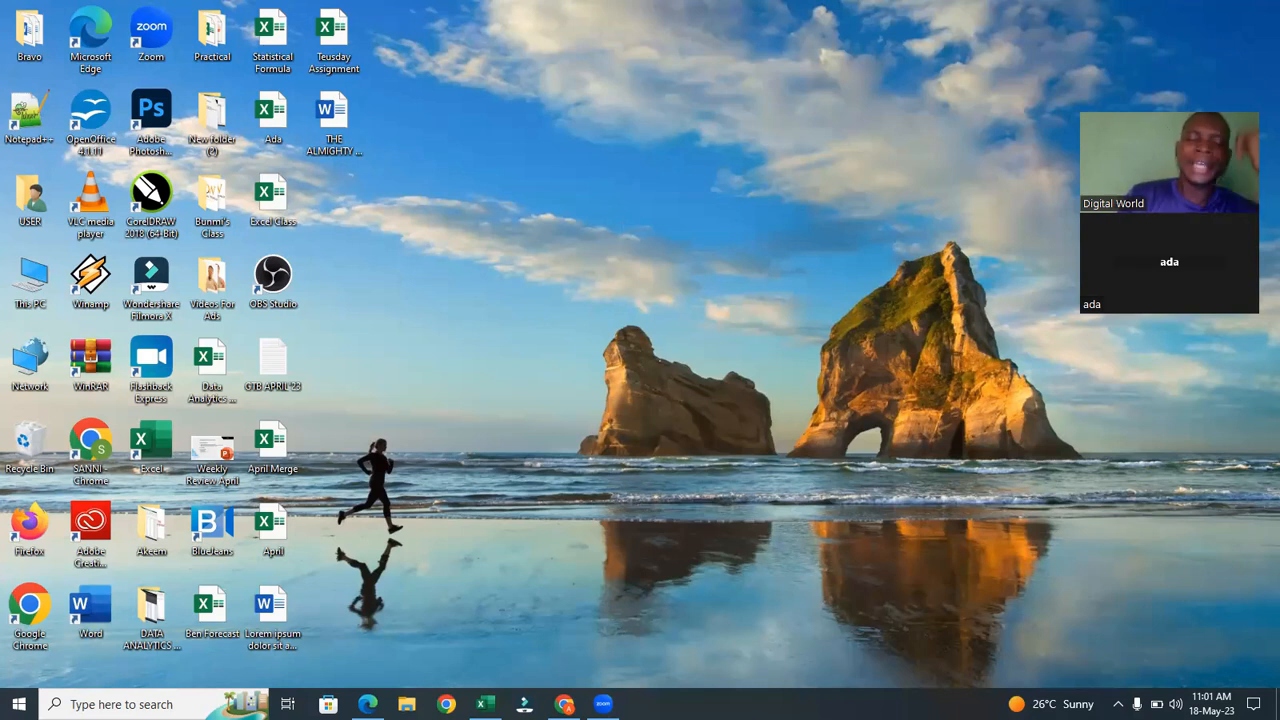
Launch Excel on the other computer and open the Class work (1) workbook from the recent files.
mouse_move(484, 704)
click(543, 663)
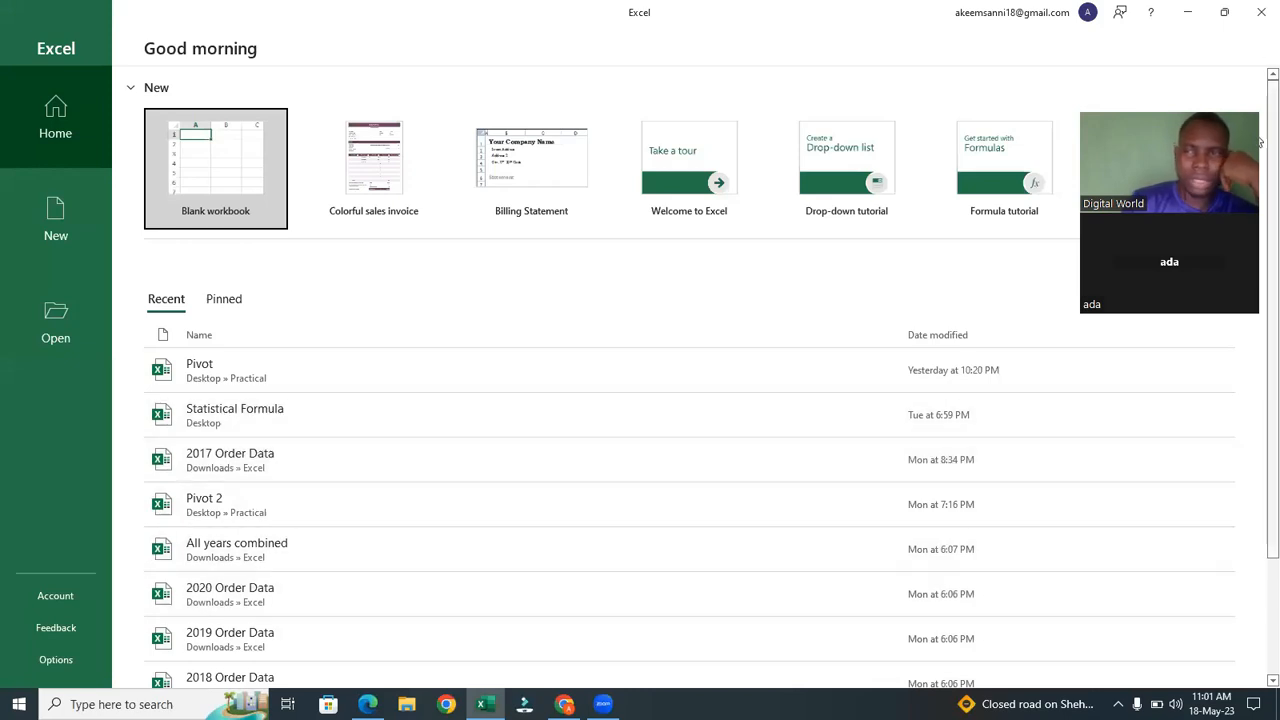
scroll(1260, 145, down, 3)
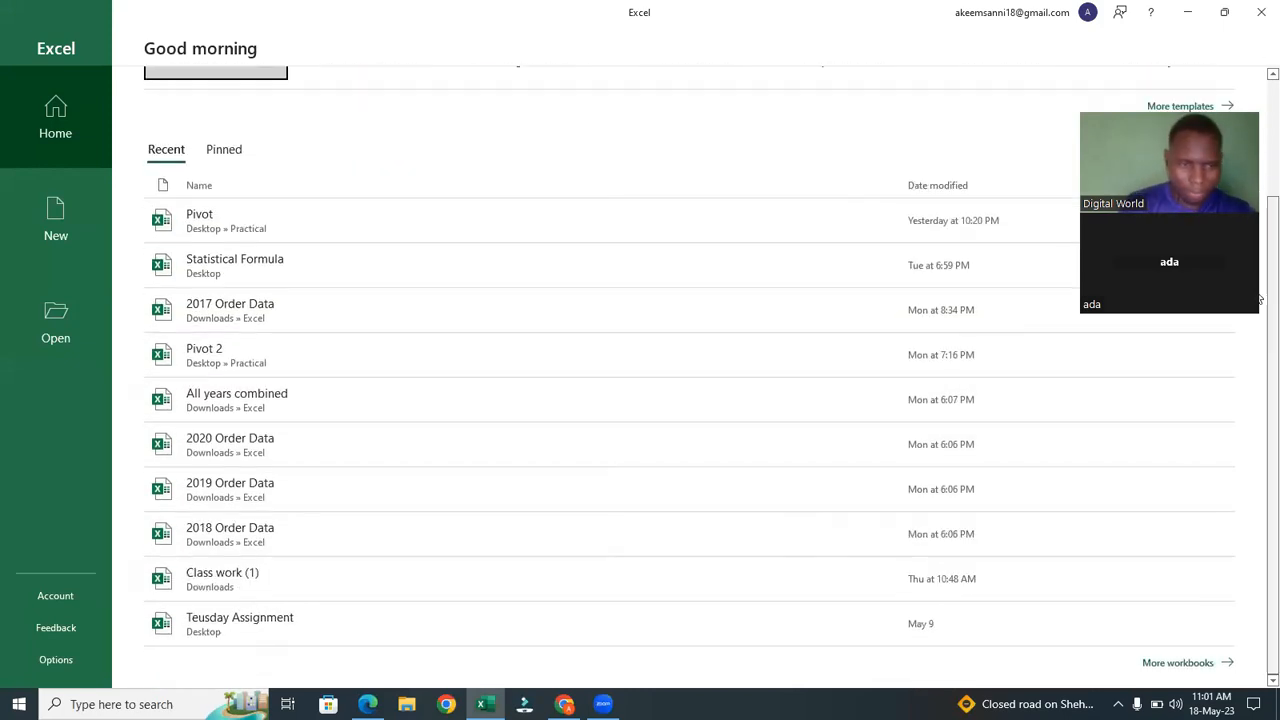
click(392, 576)
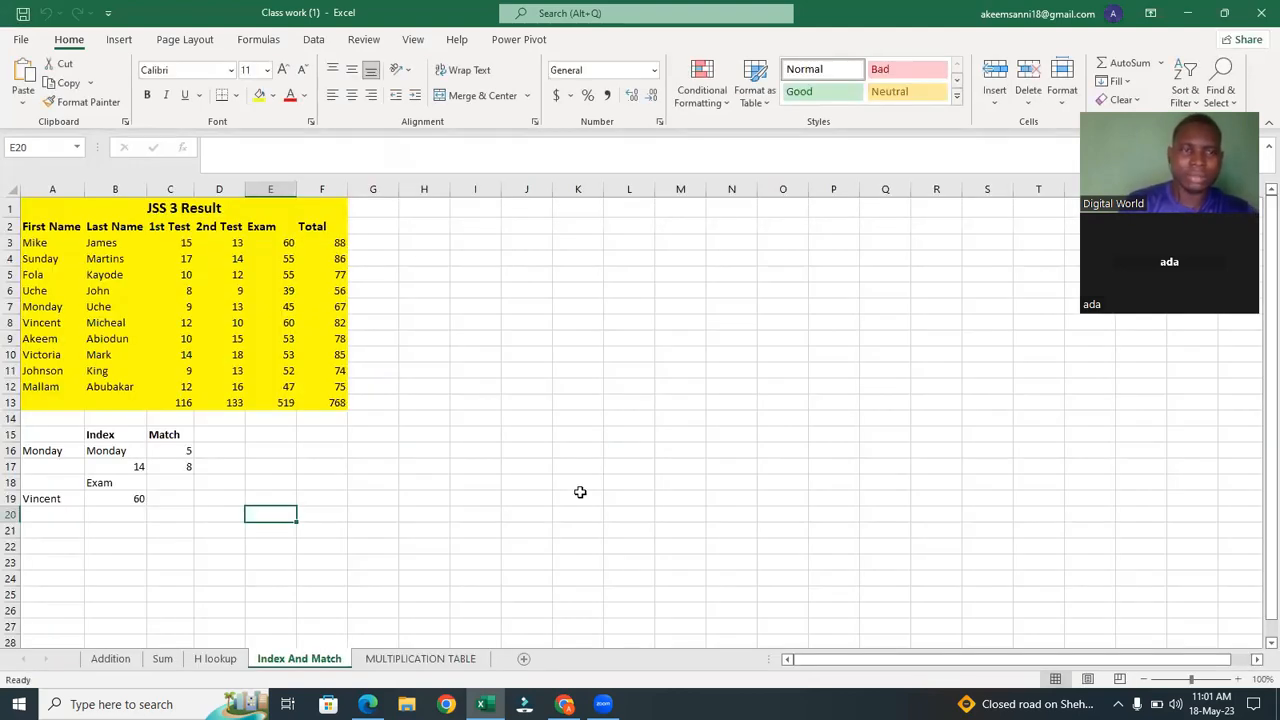
Open the Pivot workbook from the recent files list.
click(18, 40)
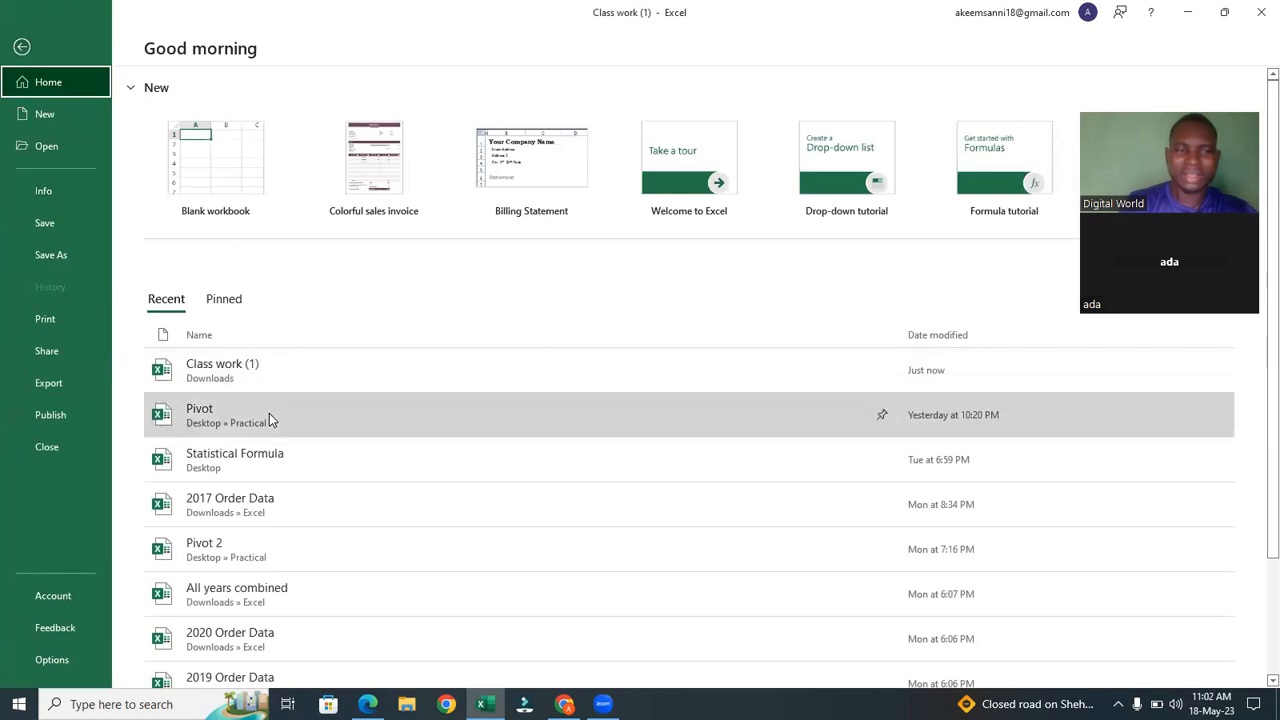
click(269, 413)
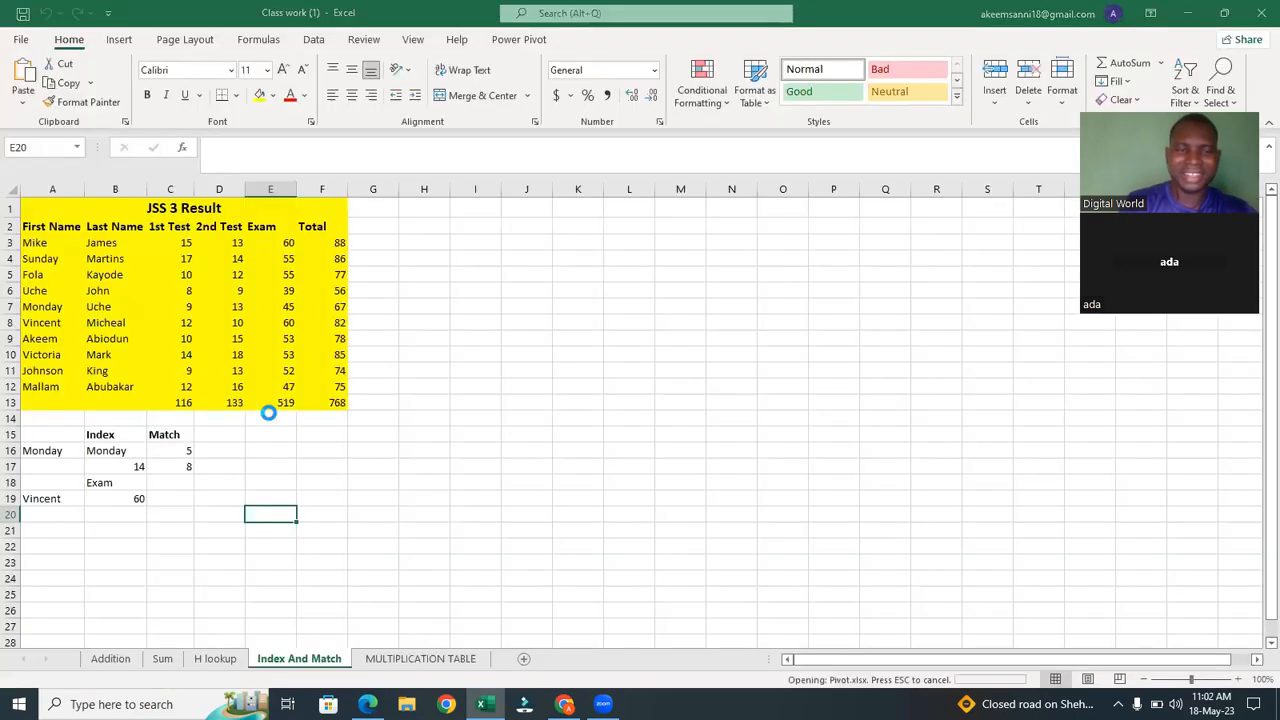
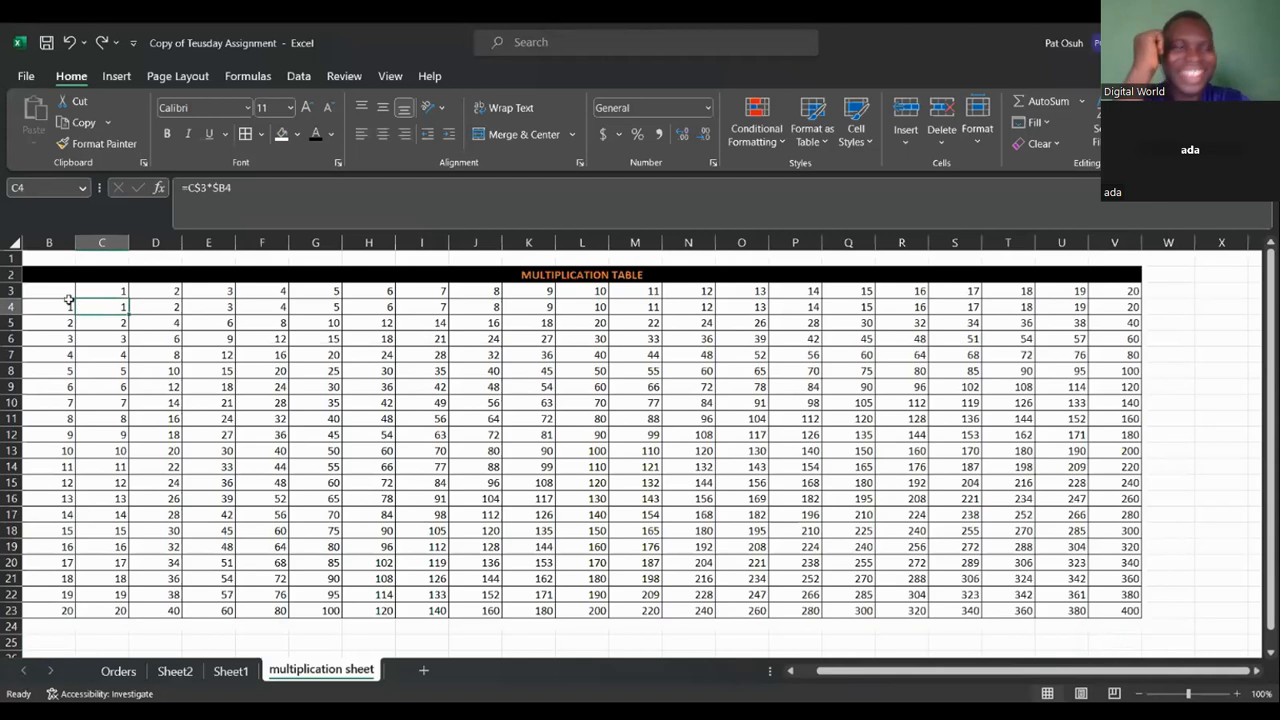
Inspect the multiplication table formulas in the first cells of the multiplication sheet.
click(119, 289)
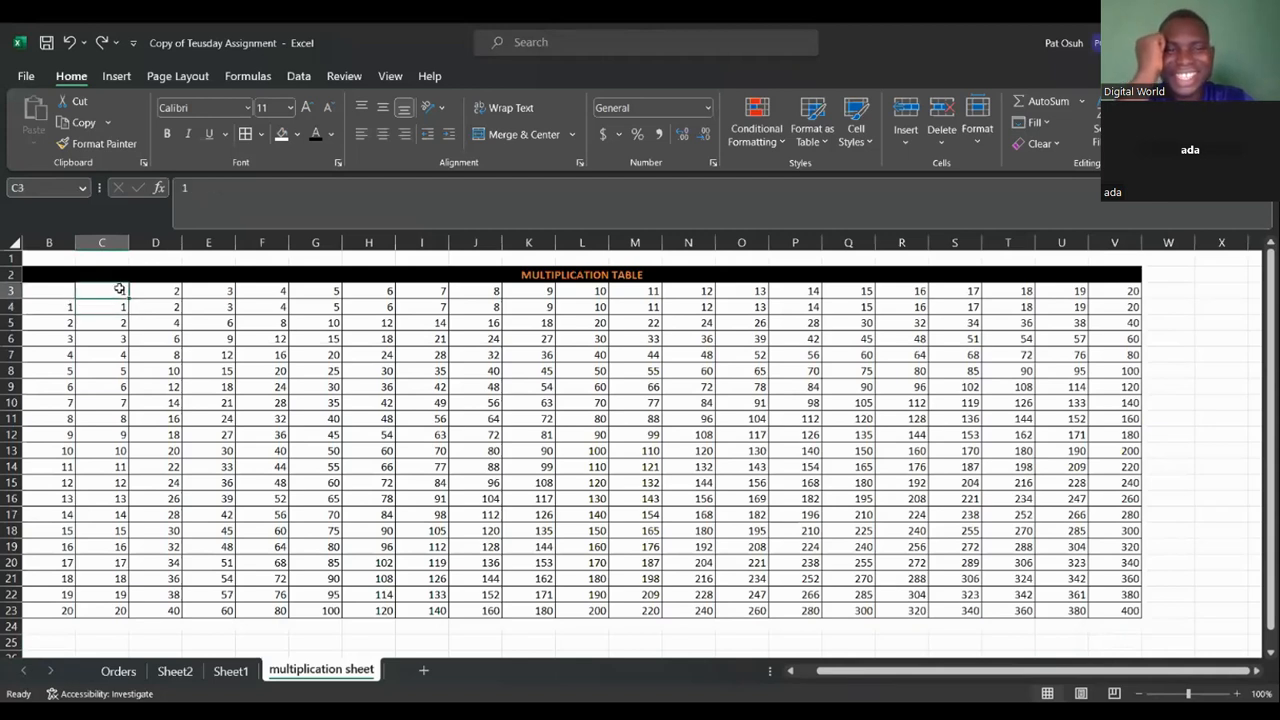
click(68, 308)
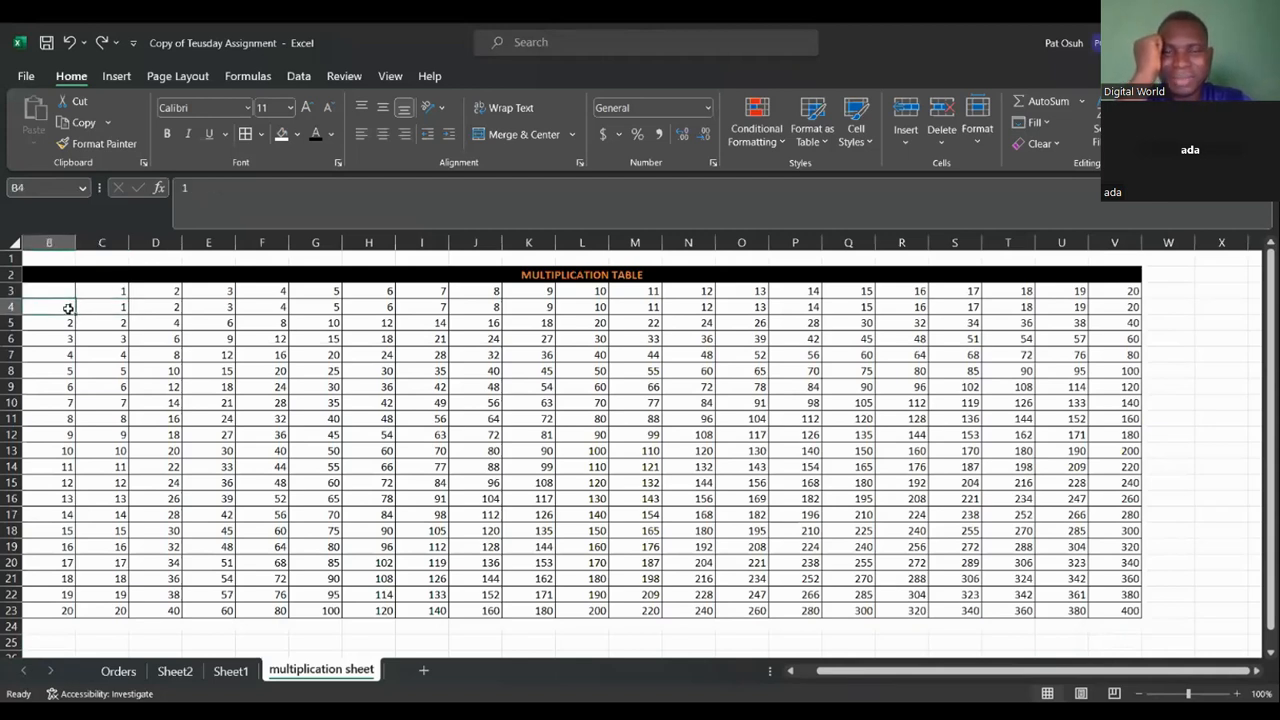
click(120, 305)
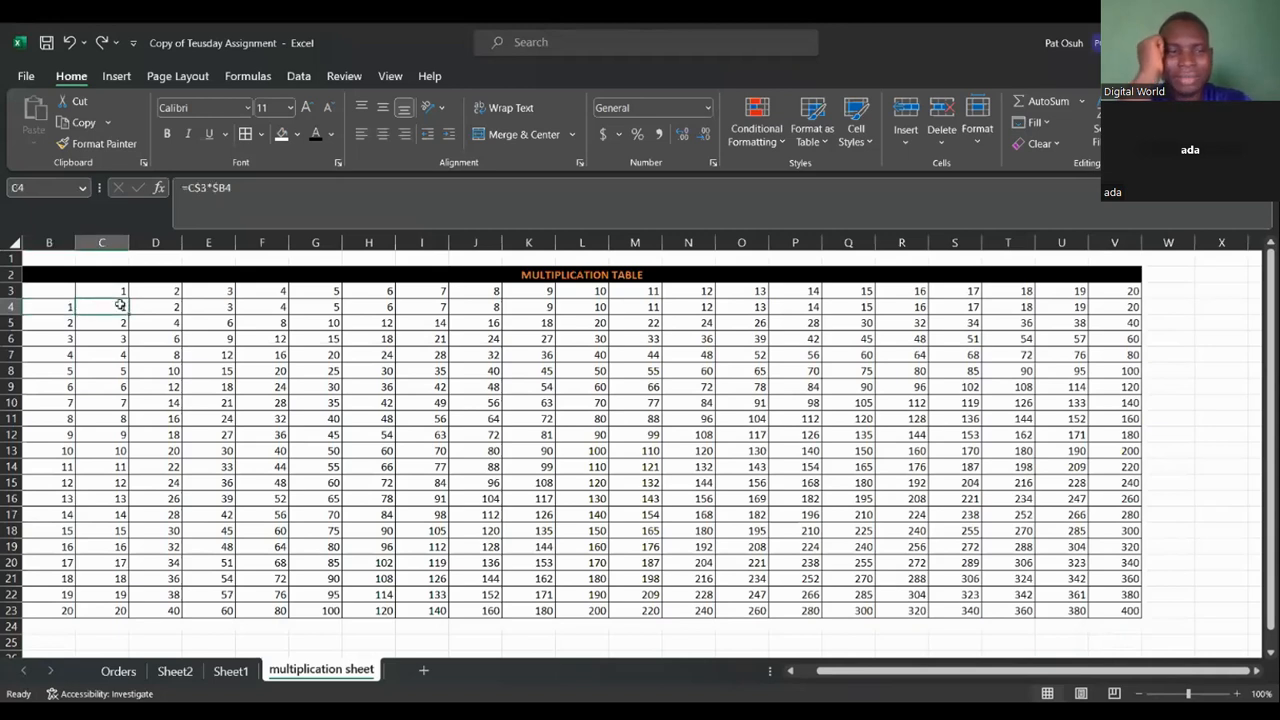
click(120, 326)
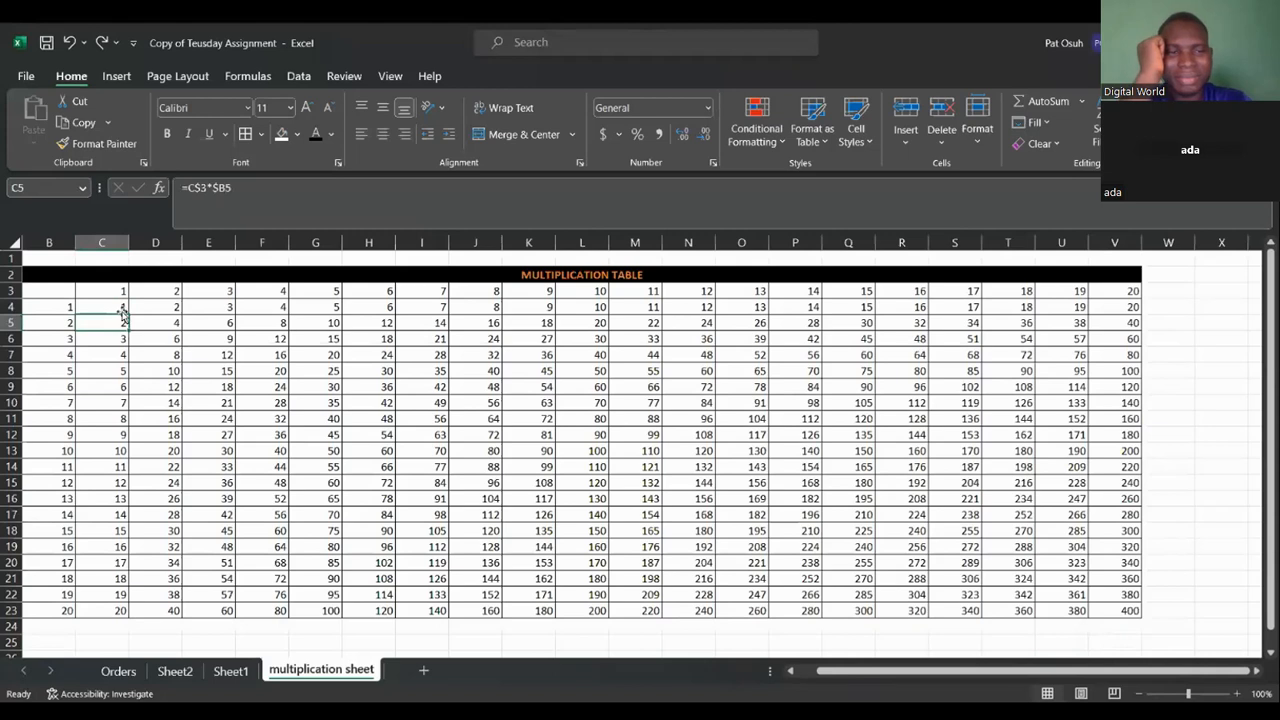
click(121, 307)
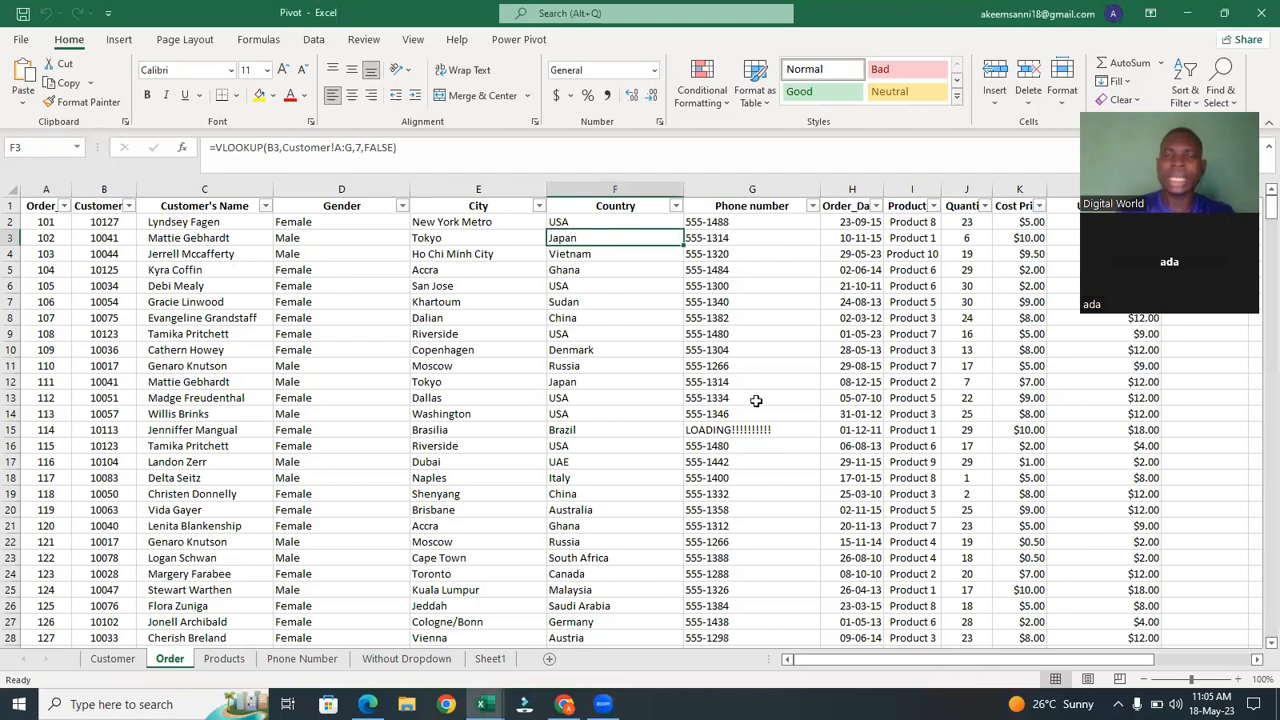
Scroll the Order sheet across to the UNIT PRICE column and inspect its VLOOKUP formula.
drag(857, 668, 1032, 666)
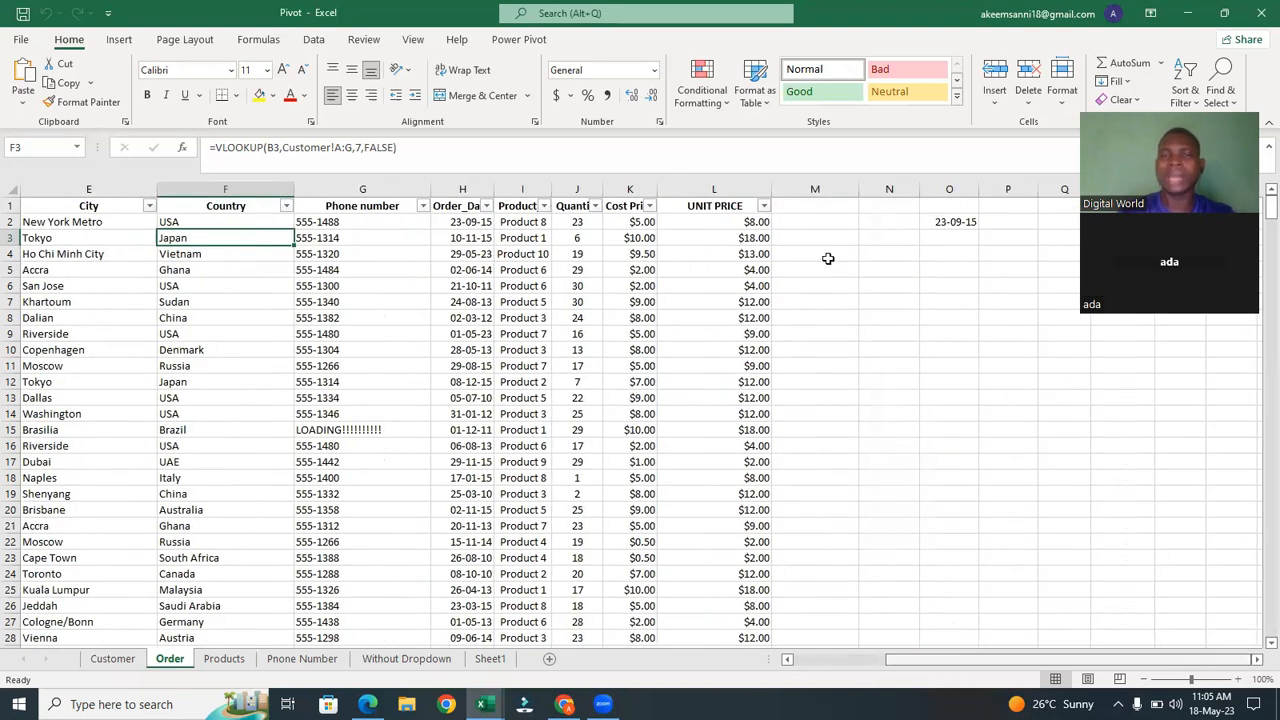
click(752, 222)
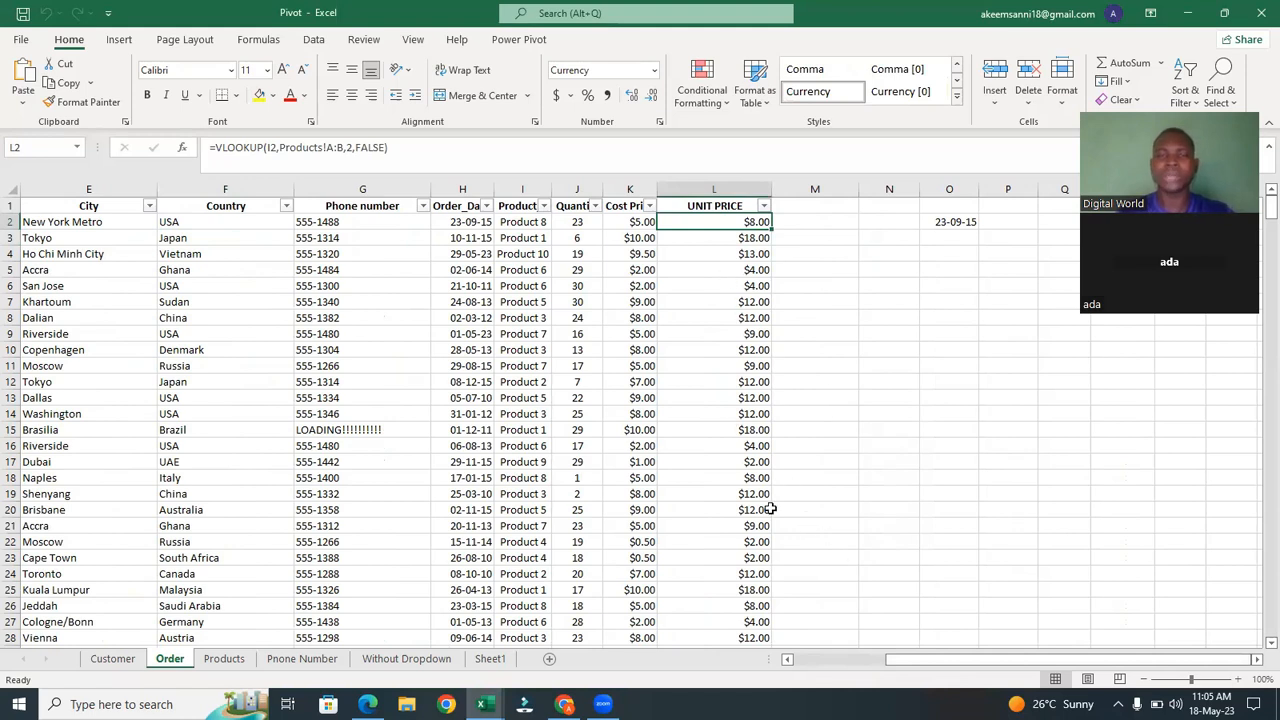
click(814, 223)
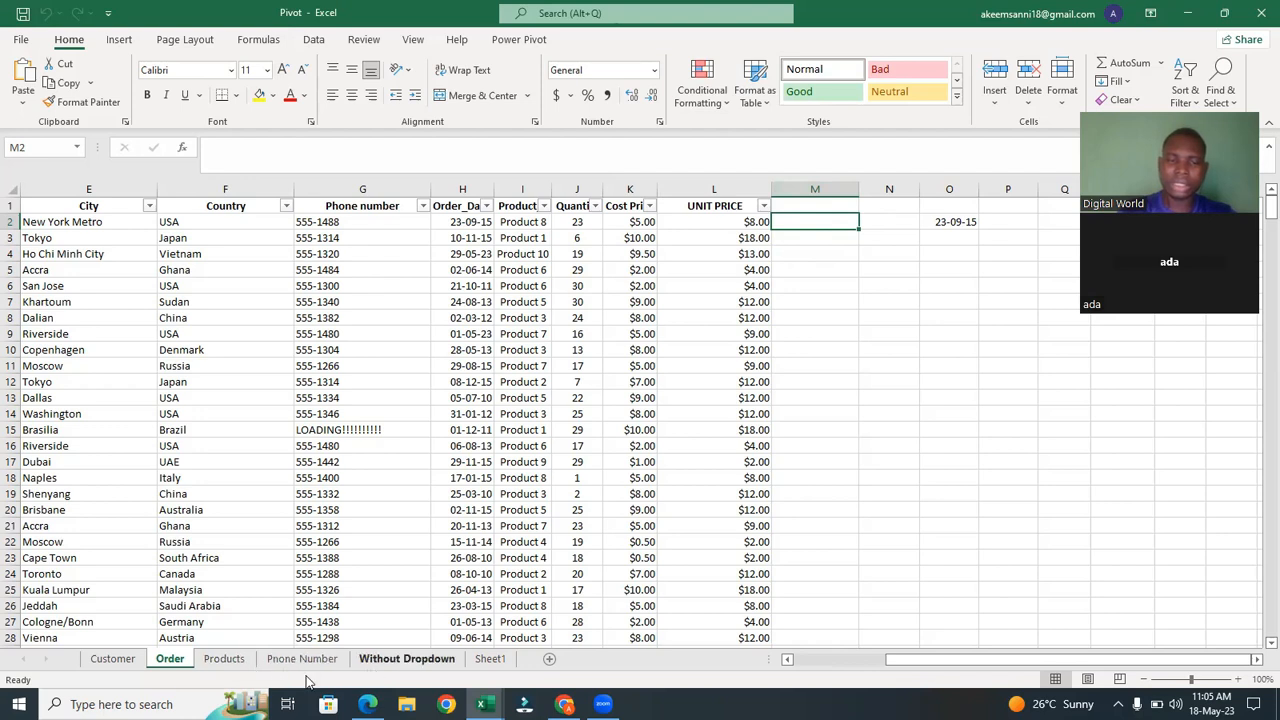
Examine the Products sheet's product and price range that the UNIT PRICE lookup refers to, comparing it with the Order sheet.
click(224, 658)
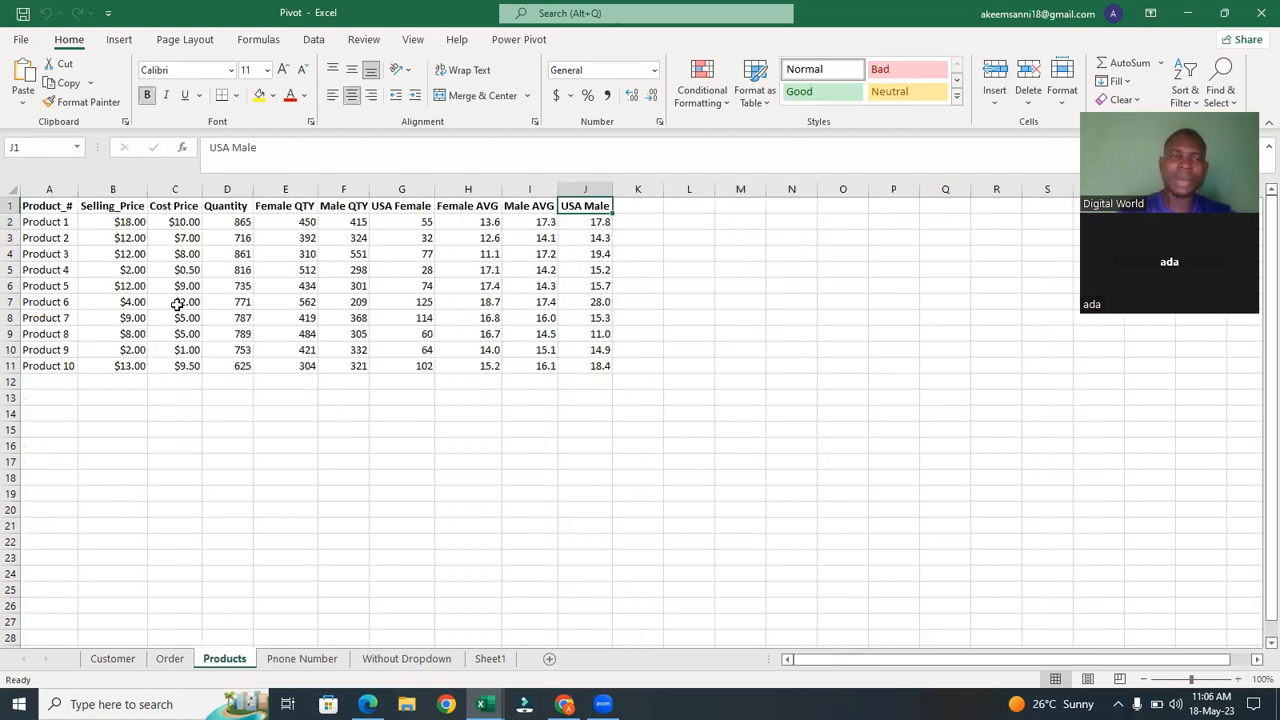
drag(48, 220, 189, 366)
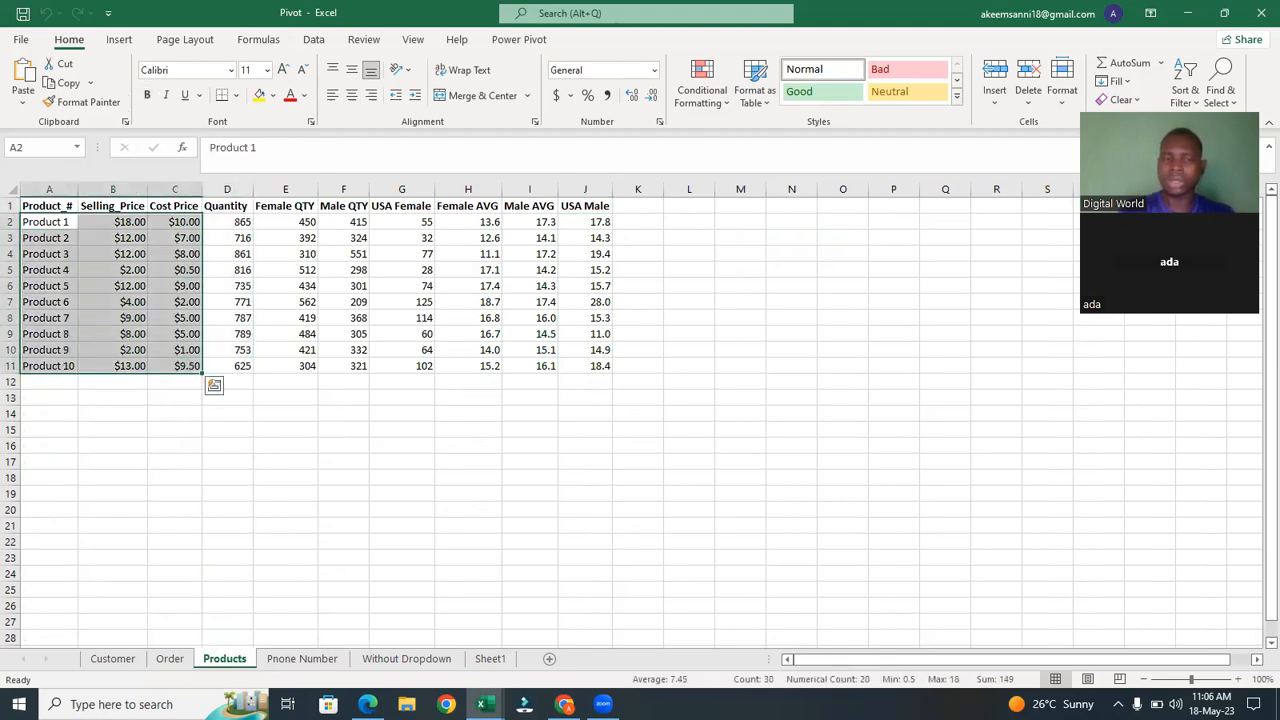
click(170, 658)
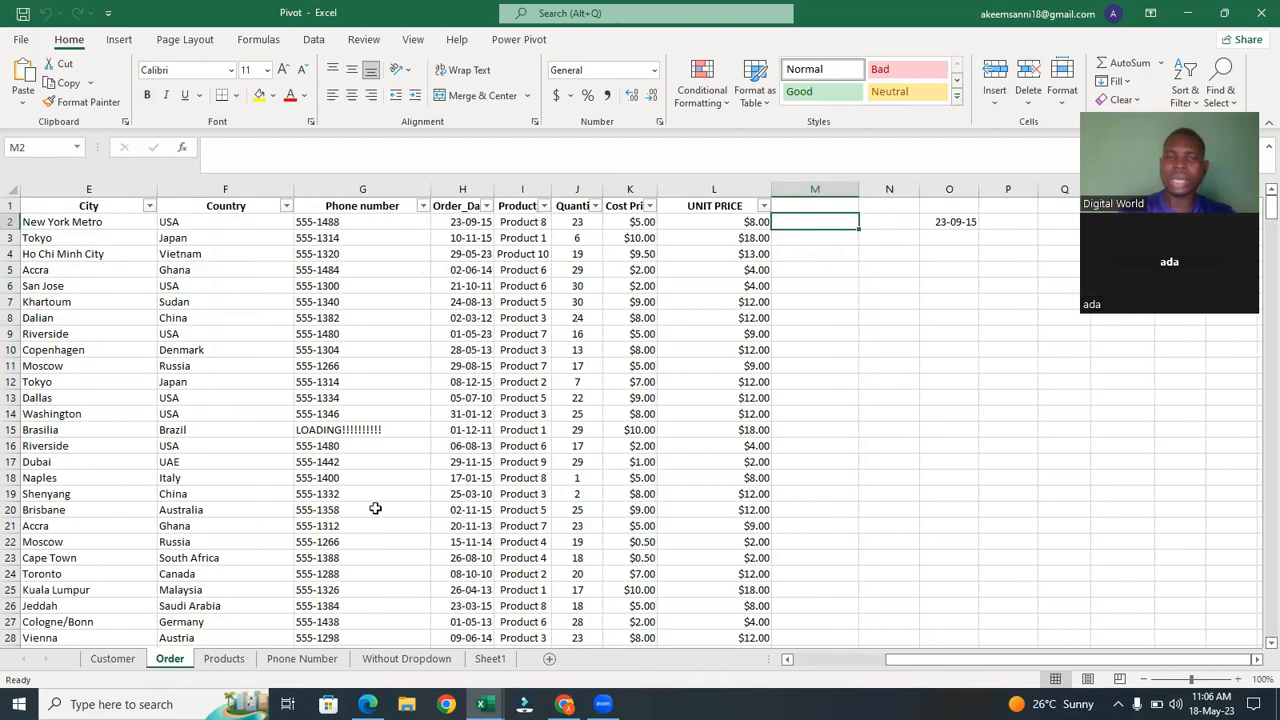
click(226, 659)
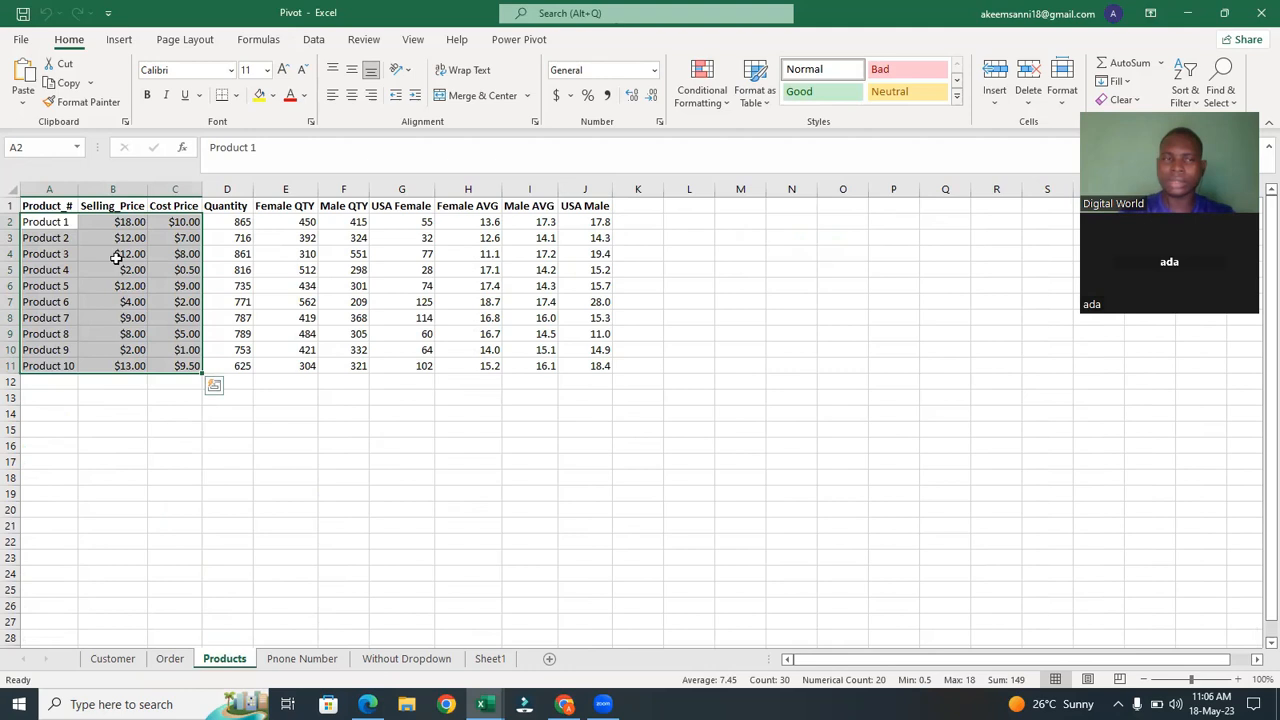
click(66, 221)
drag(66, 221, 169, 366)
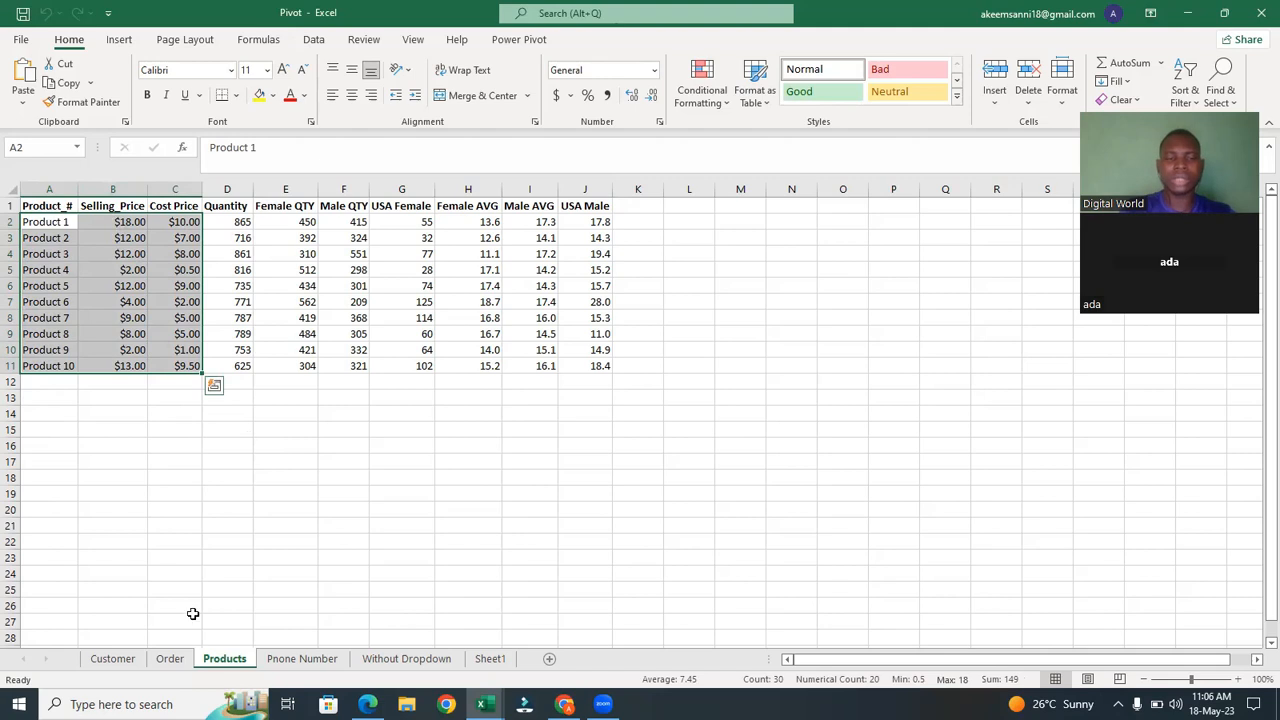
click(172, 670)
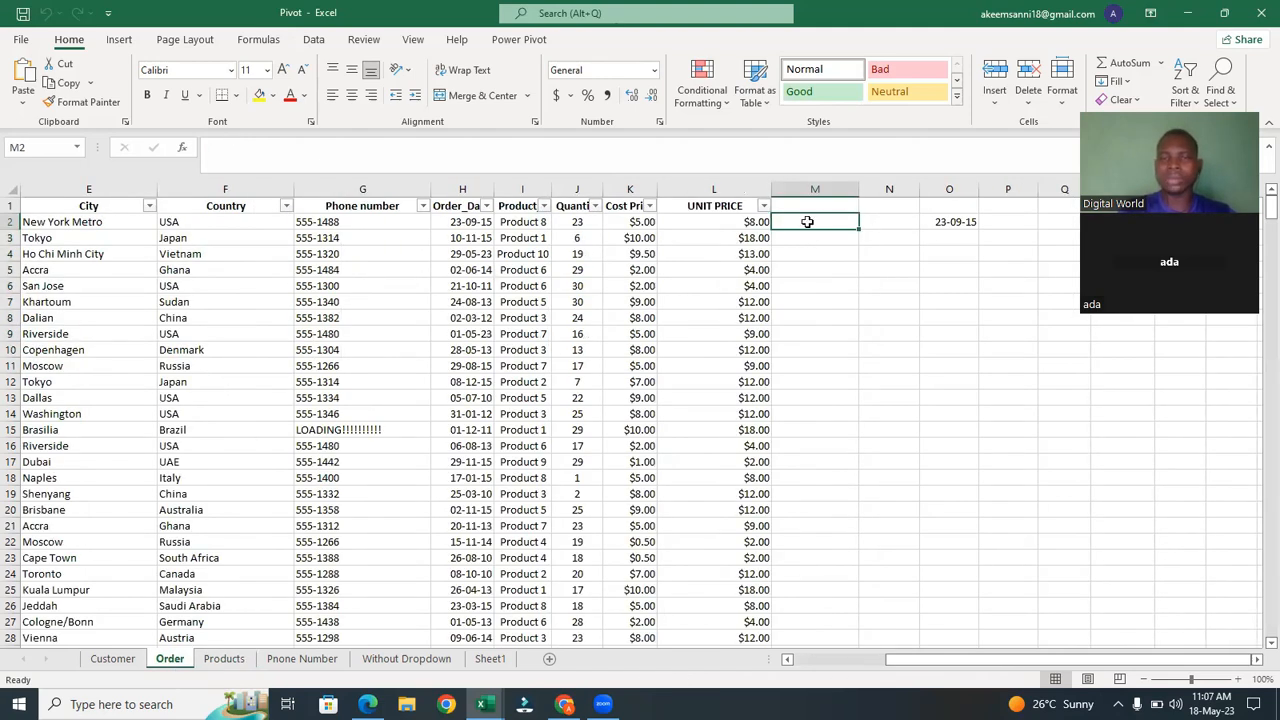
click(748, 222)
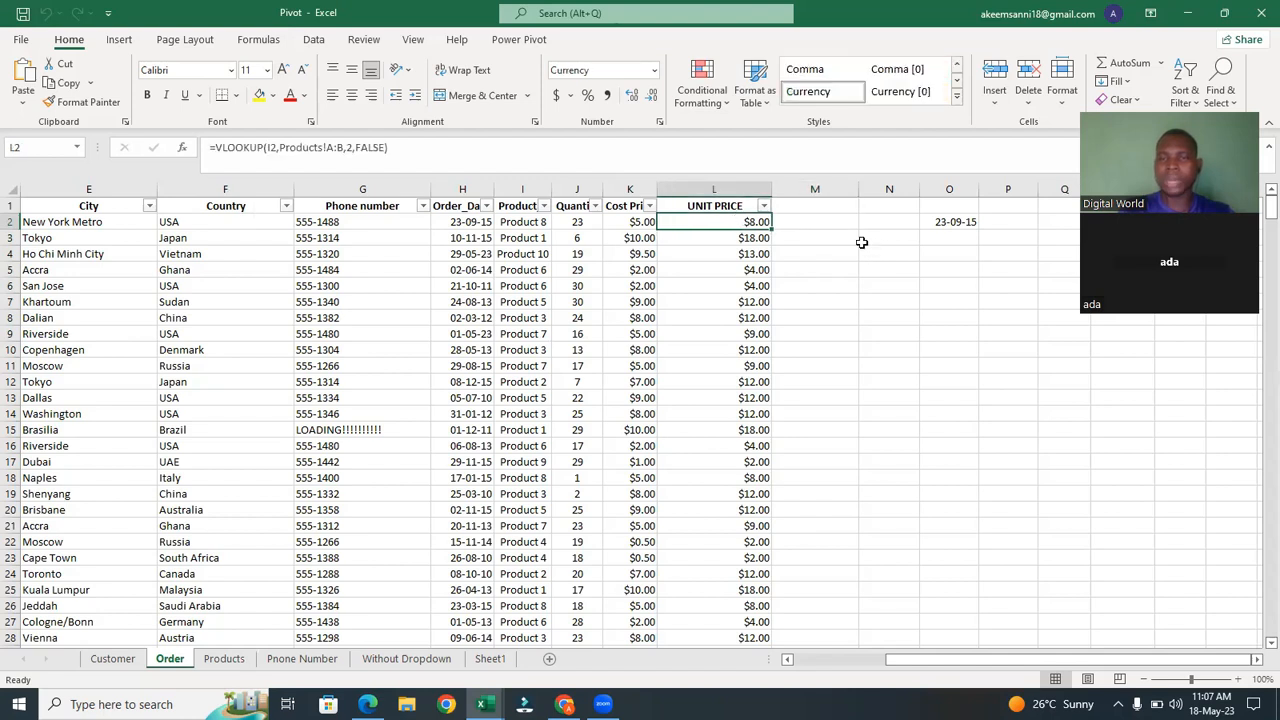
click(843, 226)
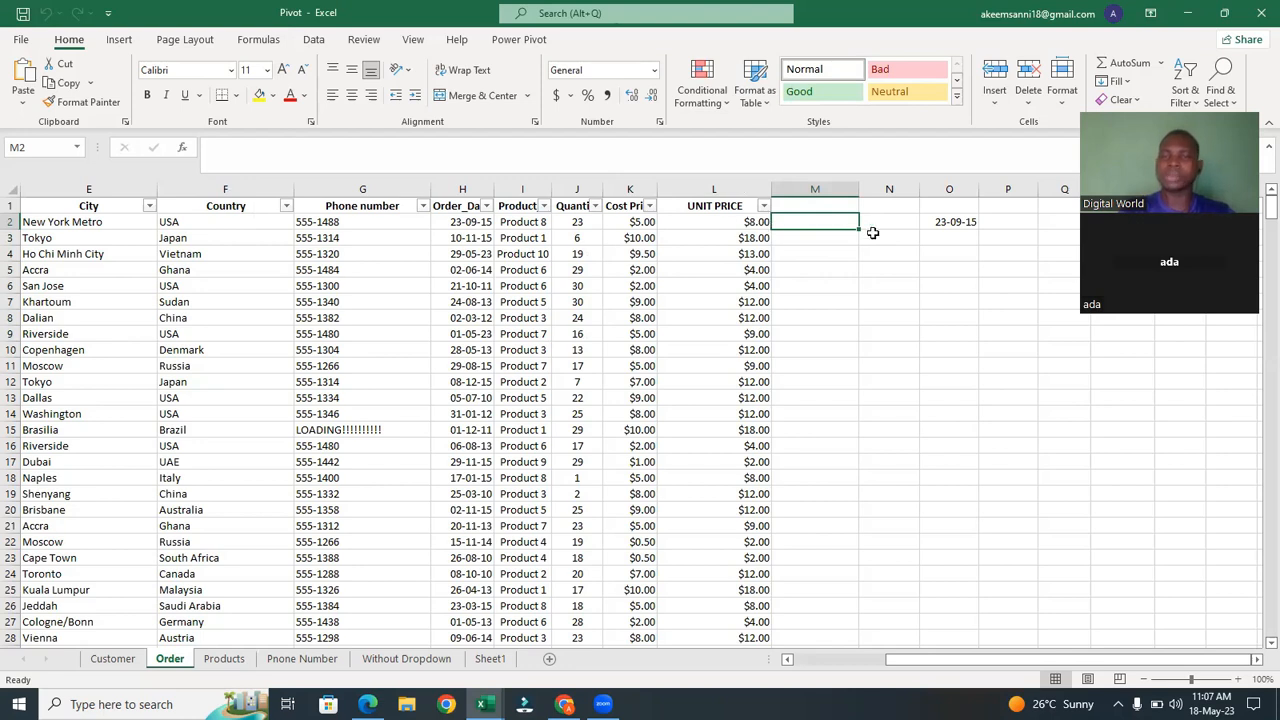
drag(818, 204, 1066, 200)
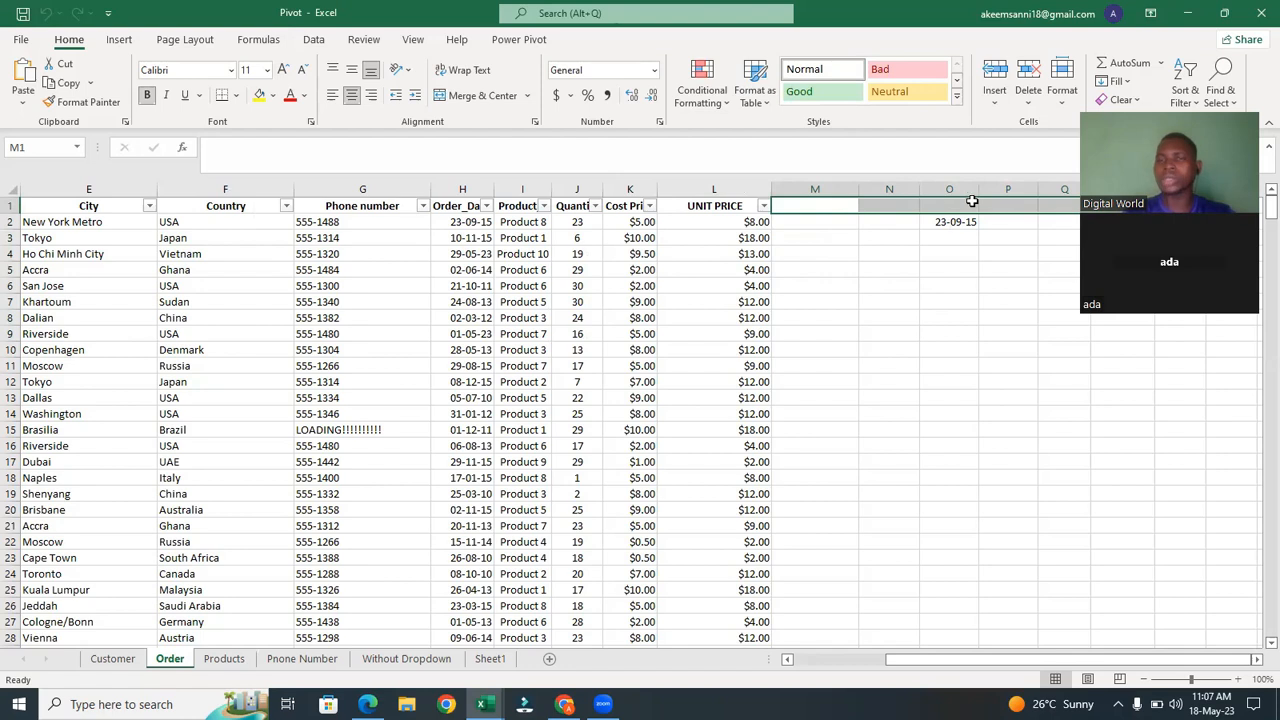
click(832, 221)
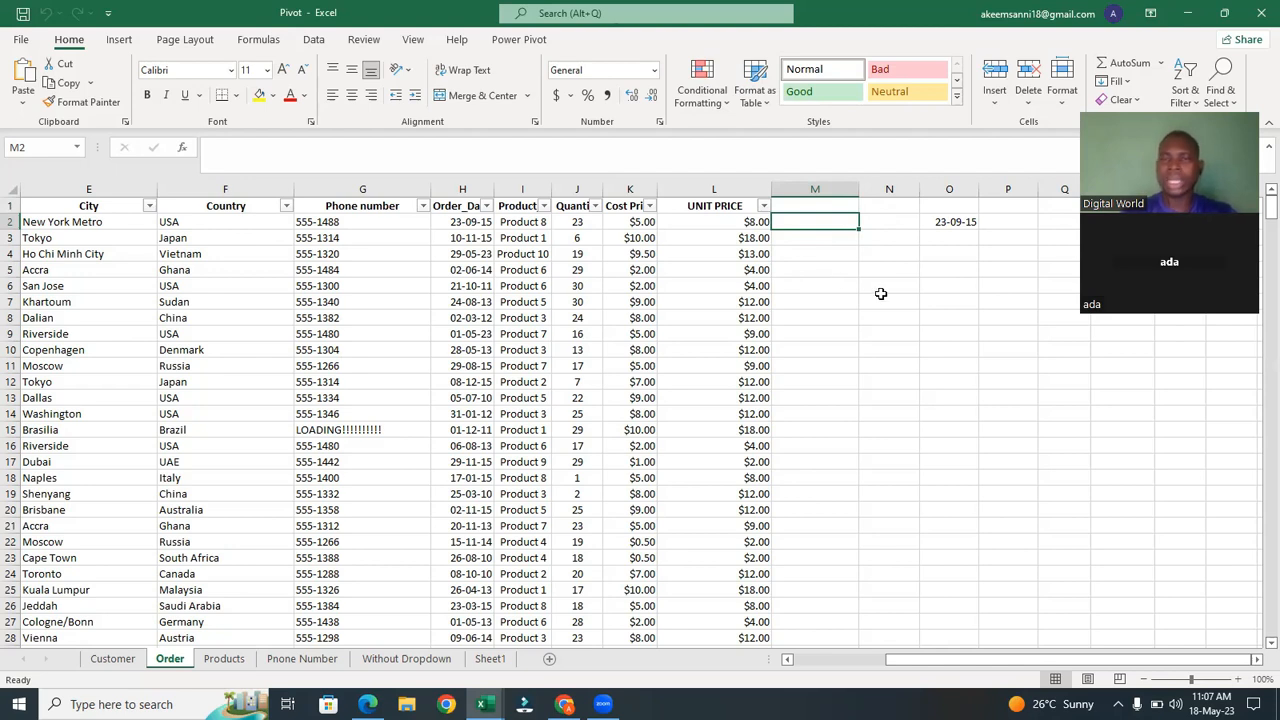
drag(850, 205, 1005, 206)
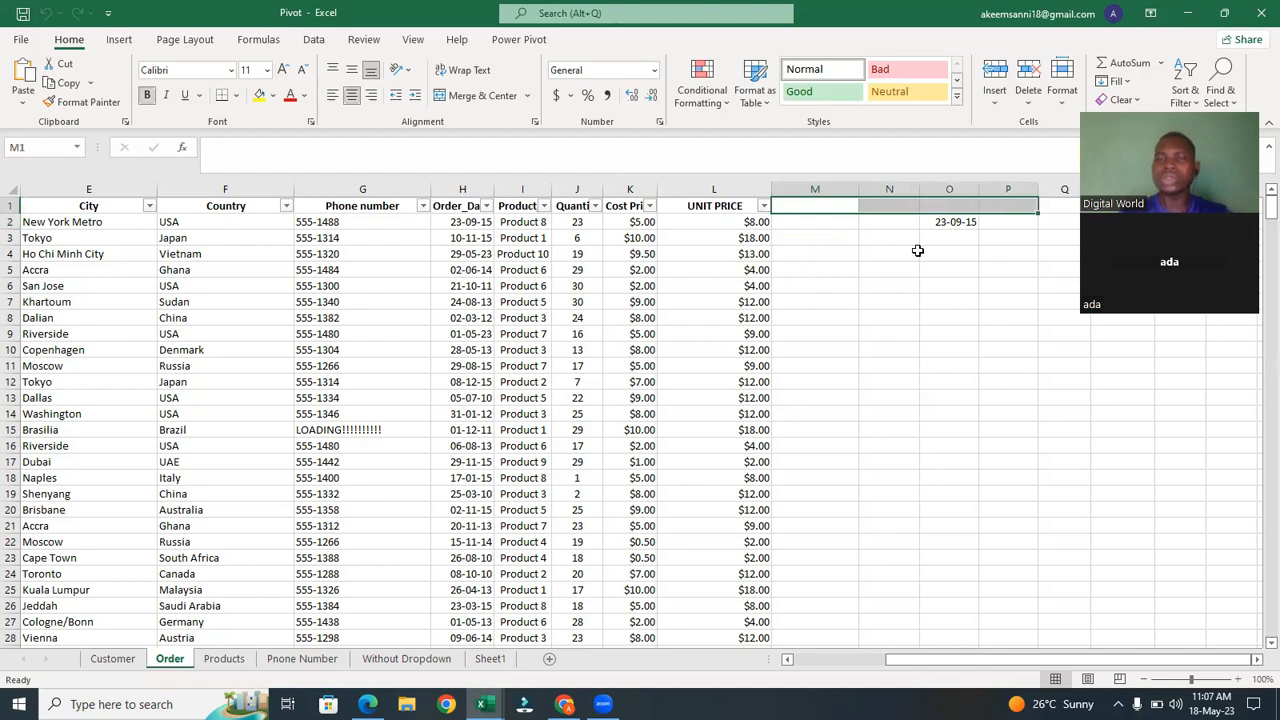
drag(805, 234, 823, 520)
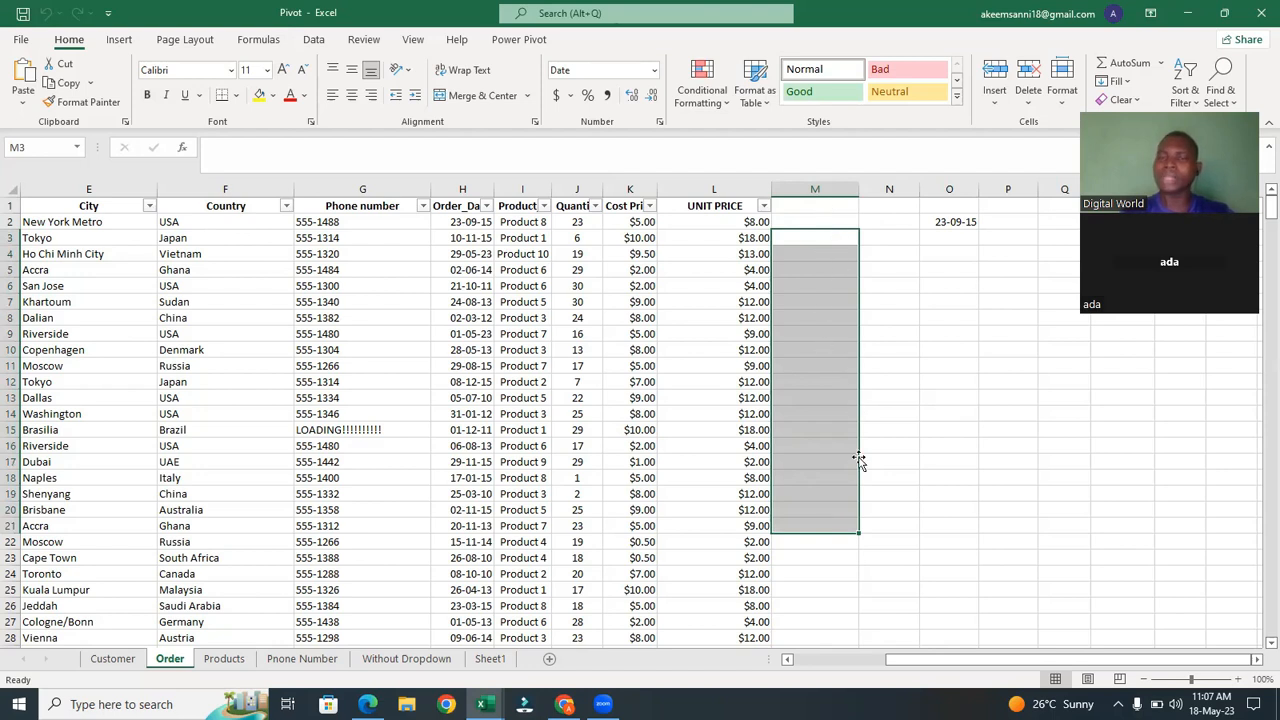
click(810, 239)
click(805, 258)
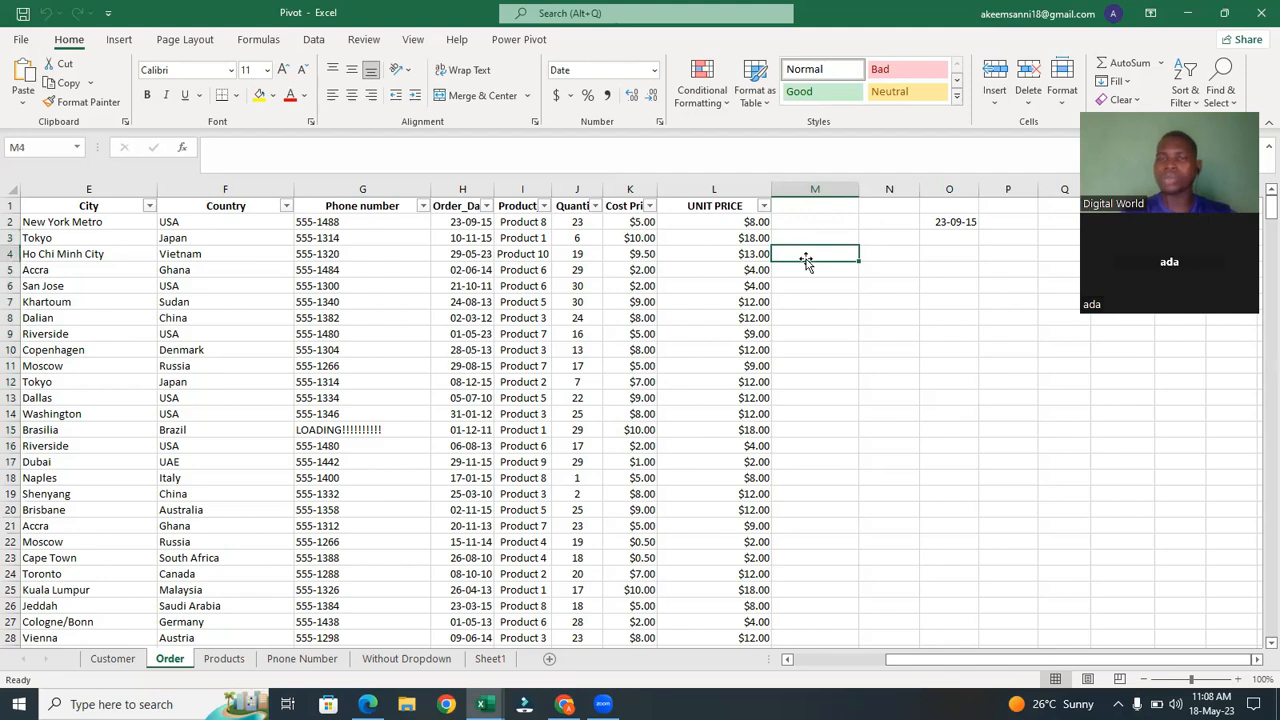
click(802, 287)
click(791, 238)
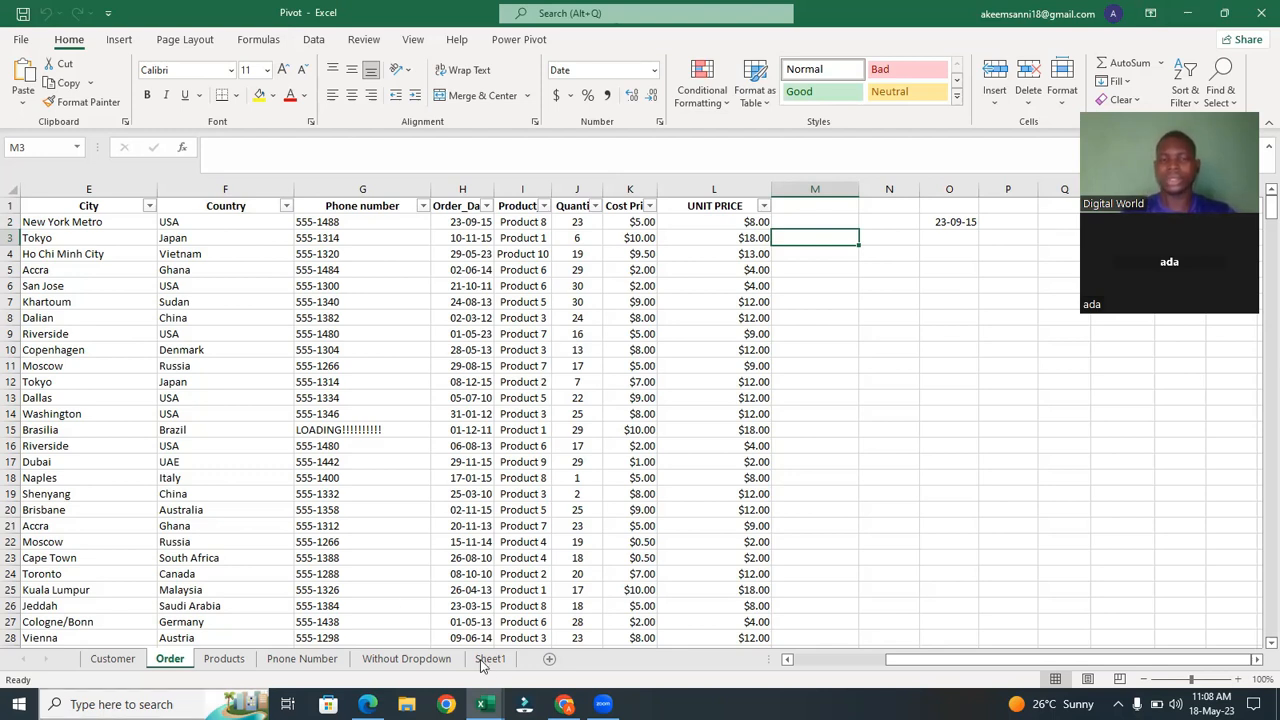
Switch to the Class work (1) workbook and inspect the INDEX/MATCH formula and its subject cell.
mouse_move(481, 704)
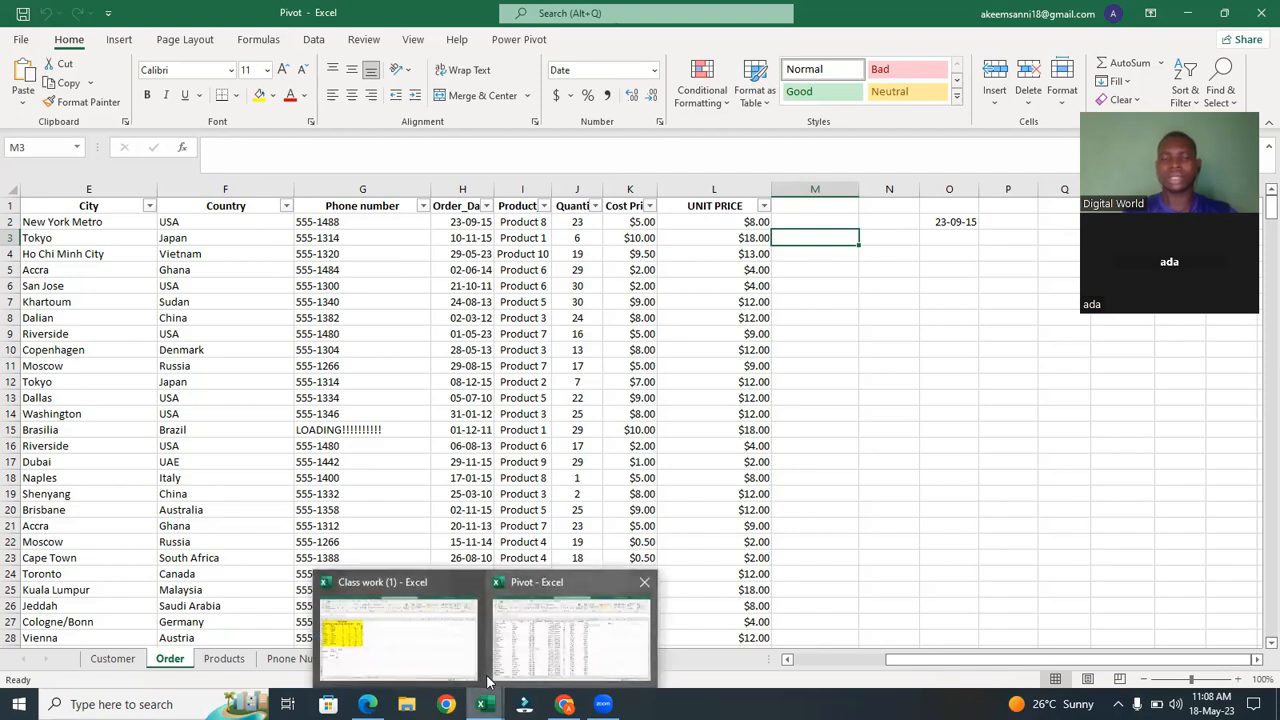
click(440, 656)
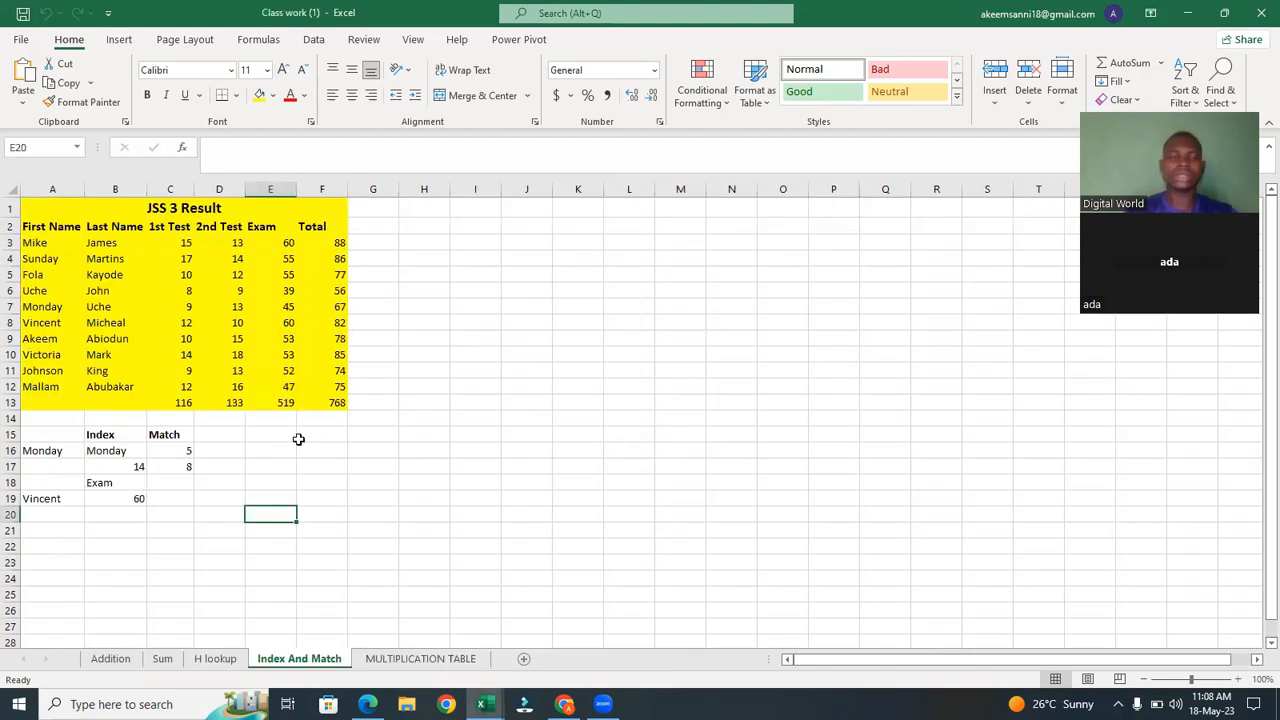
click(133, 495)
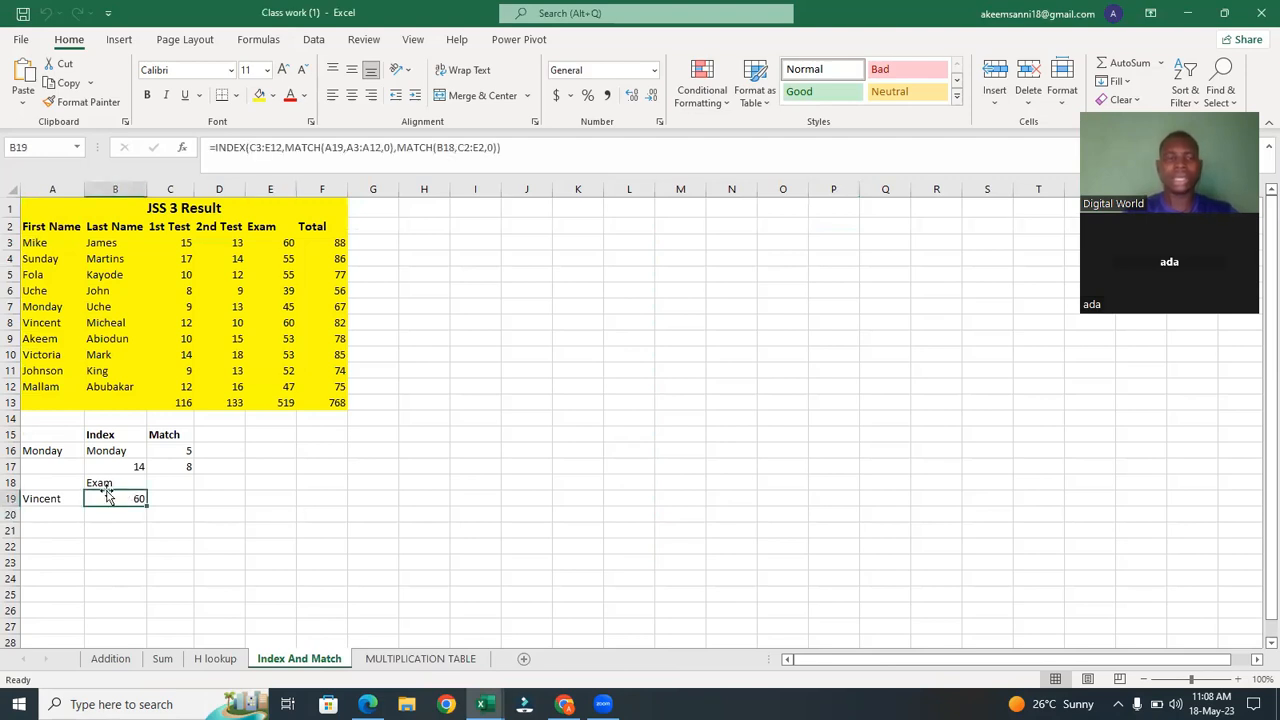
click(103, 483)
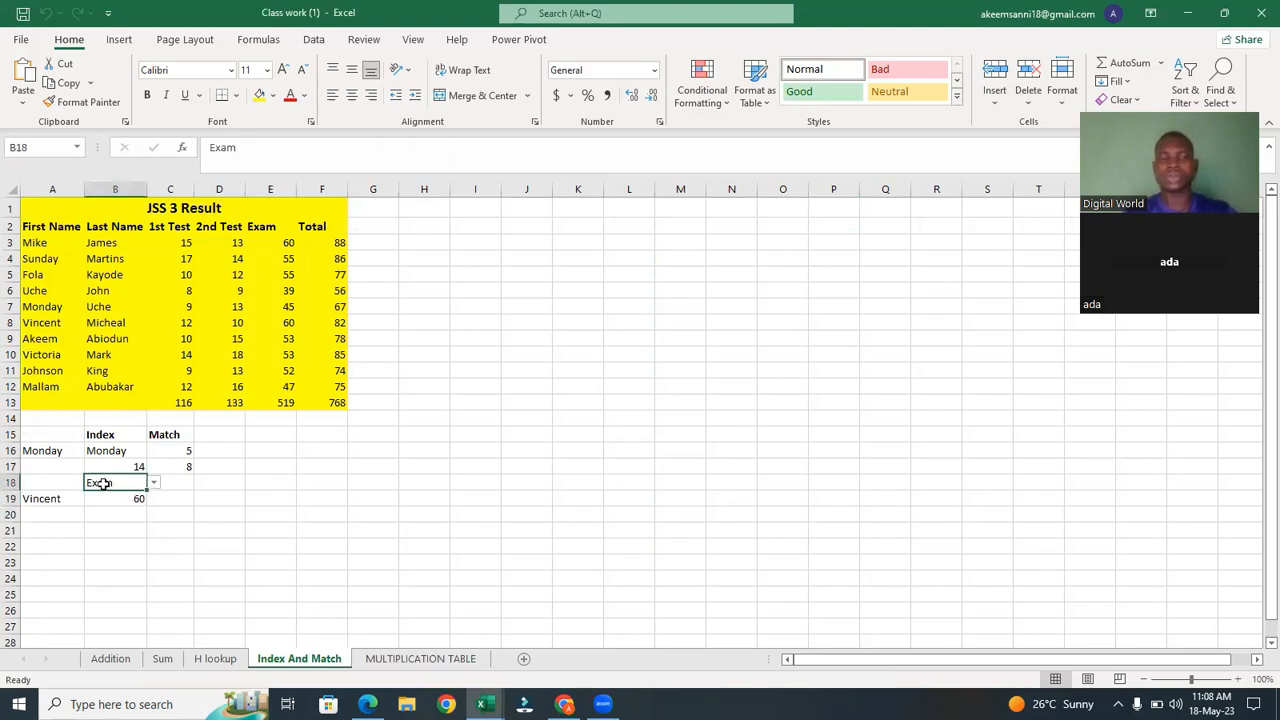
Choose Fola from the student name dropdown beside the INDEX/MATCH result.
click(52, 498)
click(91, 498)
click(72, 513)
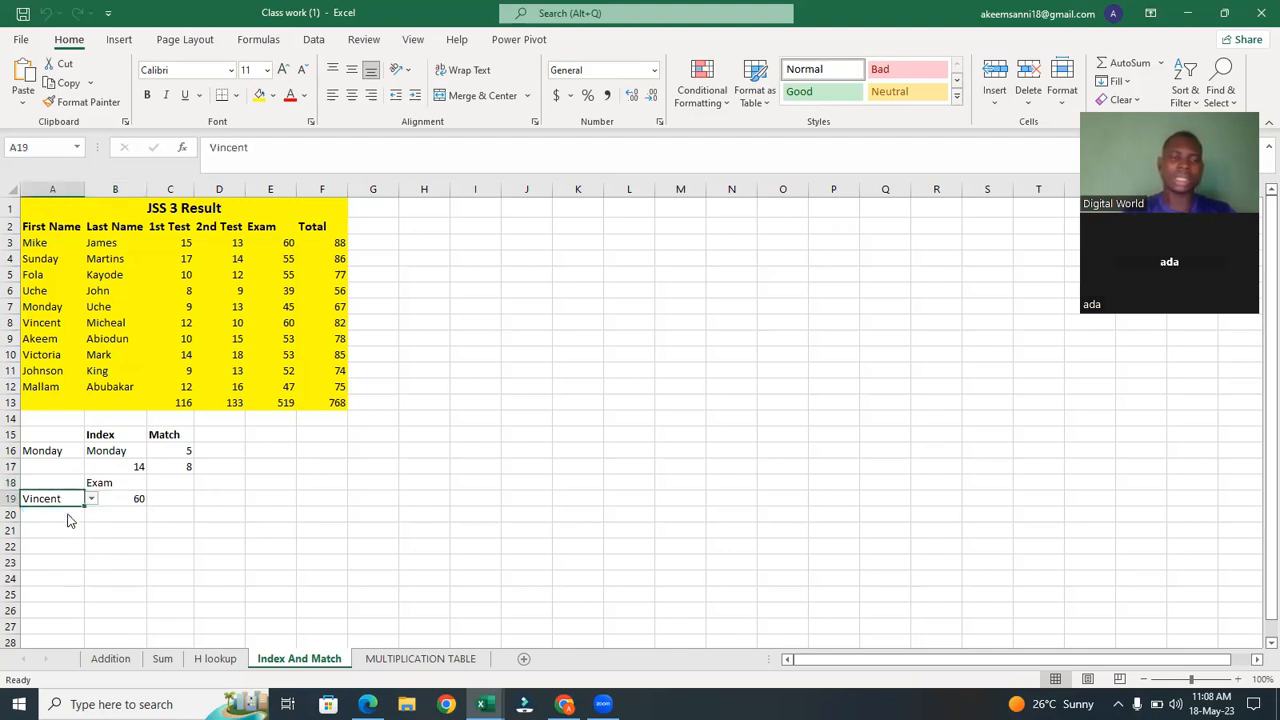
Choose 1st Test from the subject dropdown above the INDEX/MATCH result.
click(139, 485)
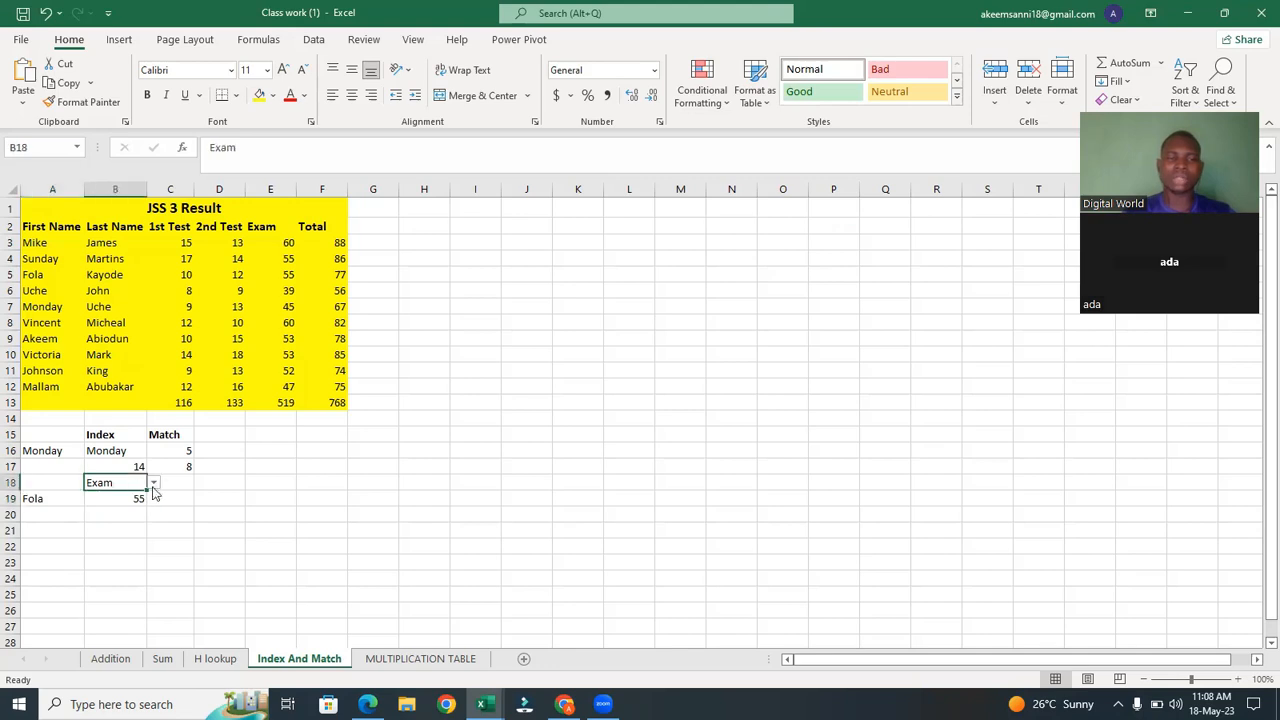
click(153, 483)
click(141, 498)
click(155, 483)
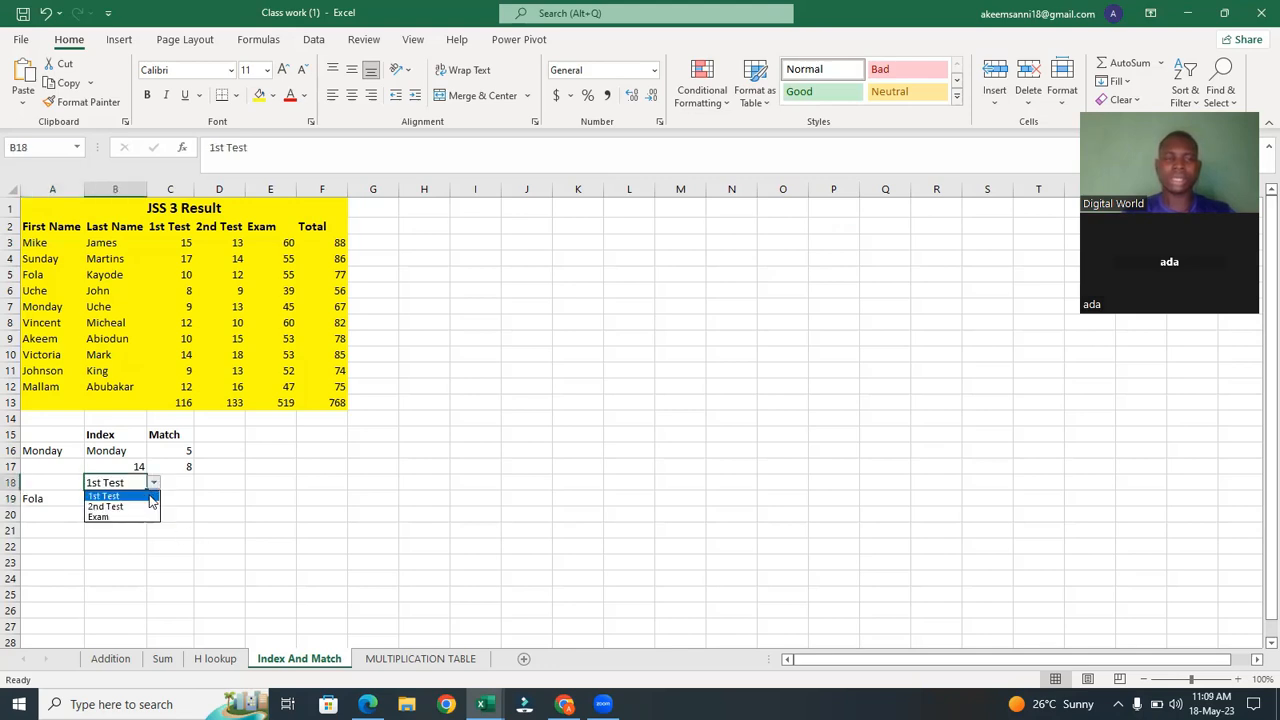
click(145, 497)
drag(143, 495, 151, 487)
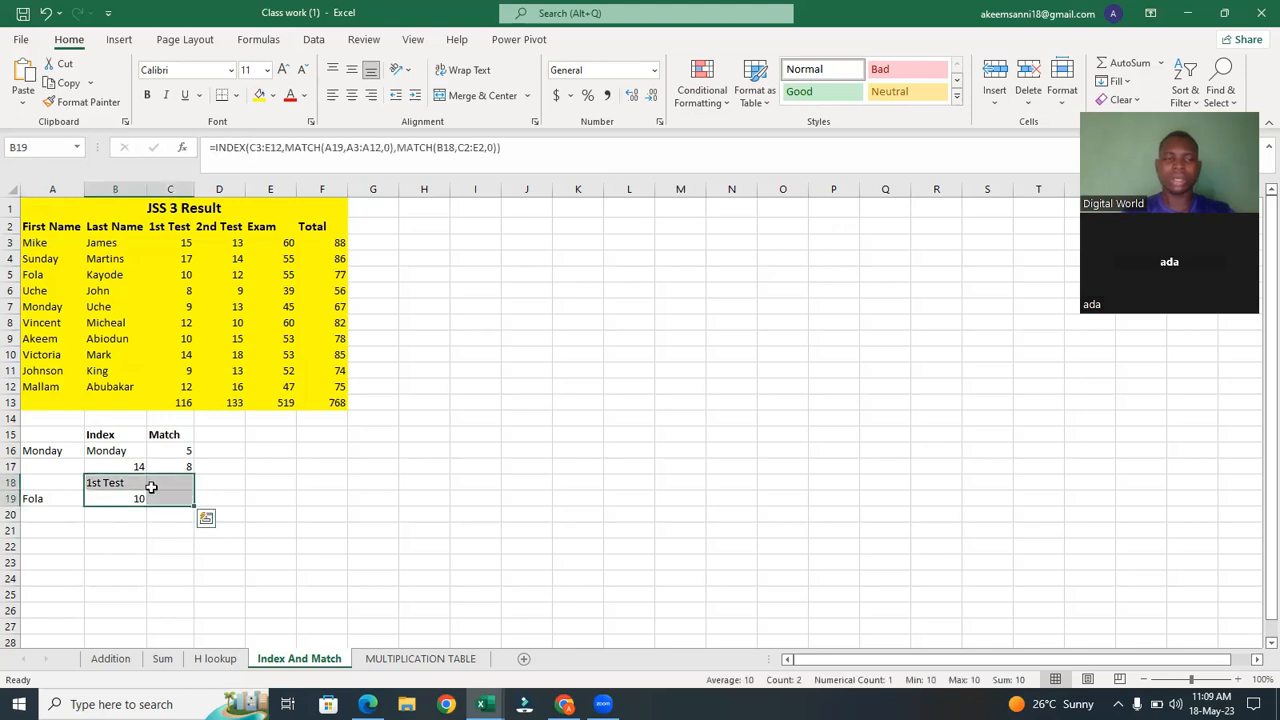
click(151, 487)
click(137, 485)
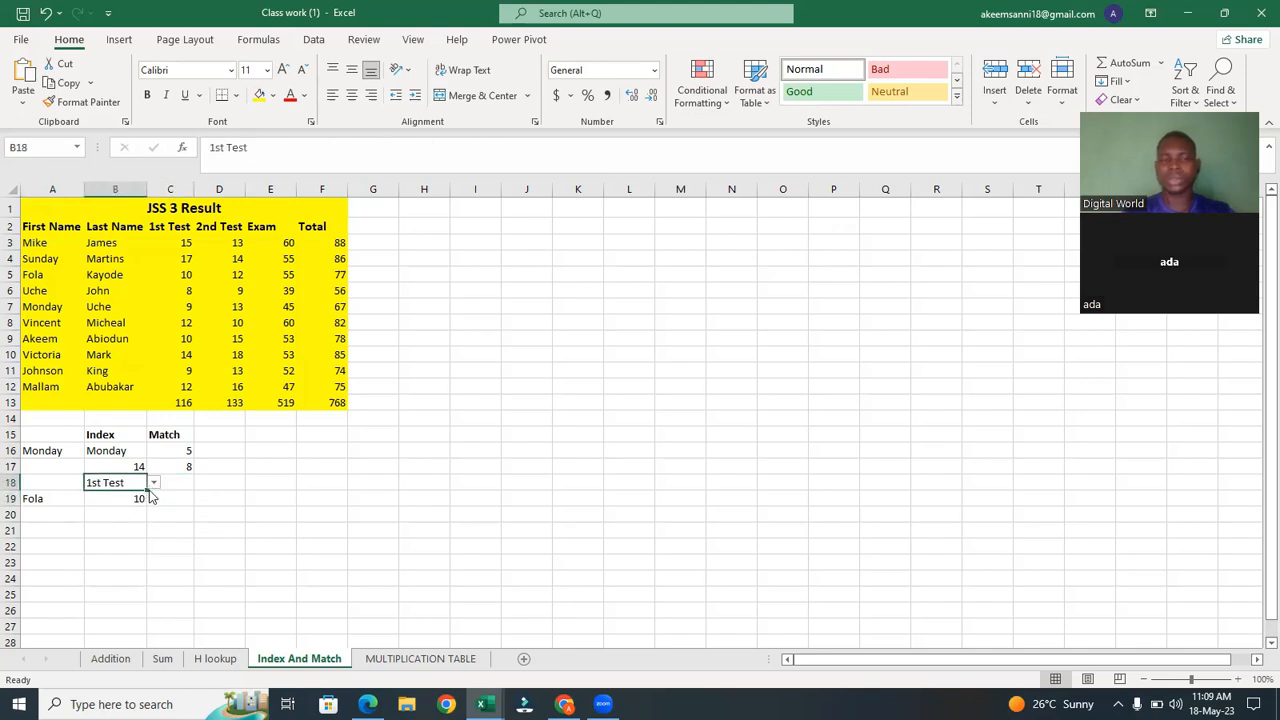
Change the subject dropdown to 2nd Test and then to Exam.
click(153, 483)
click(141, 507)
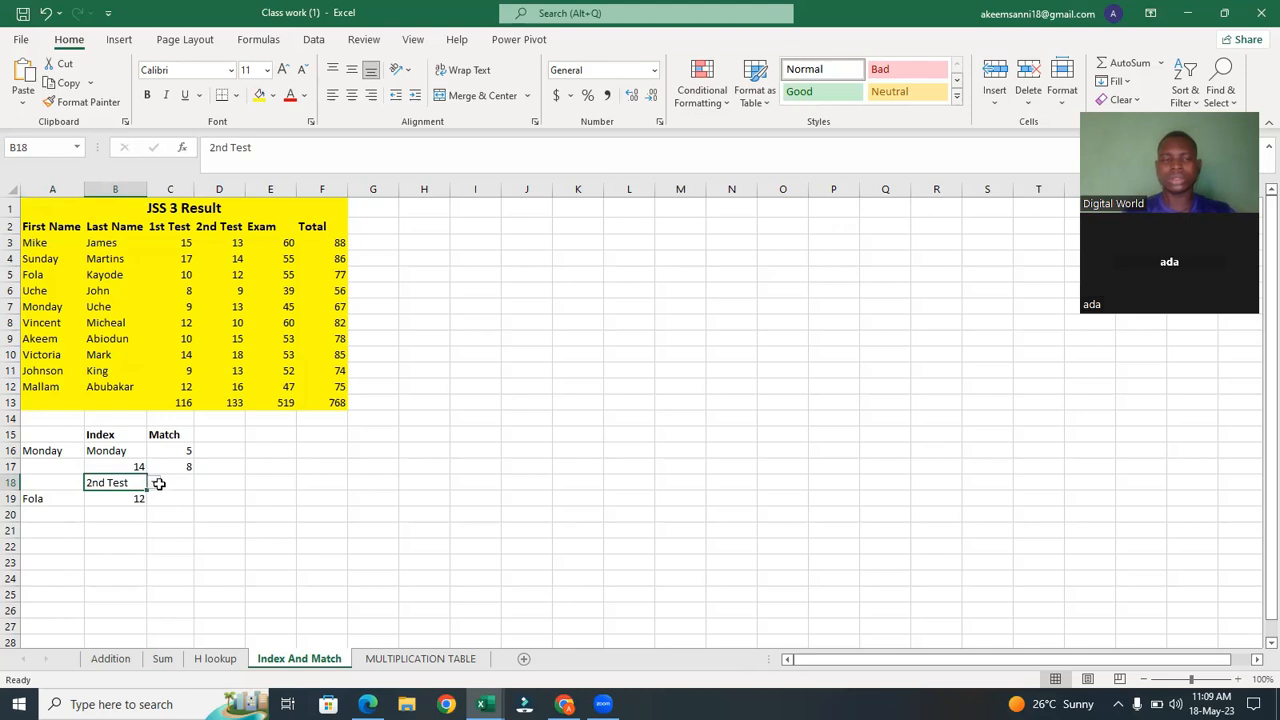
click(154, 483)
click(140, 518)
Choose Mallam from the student name dropdown.
click(58, 498)
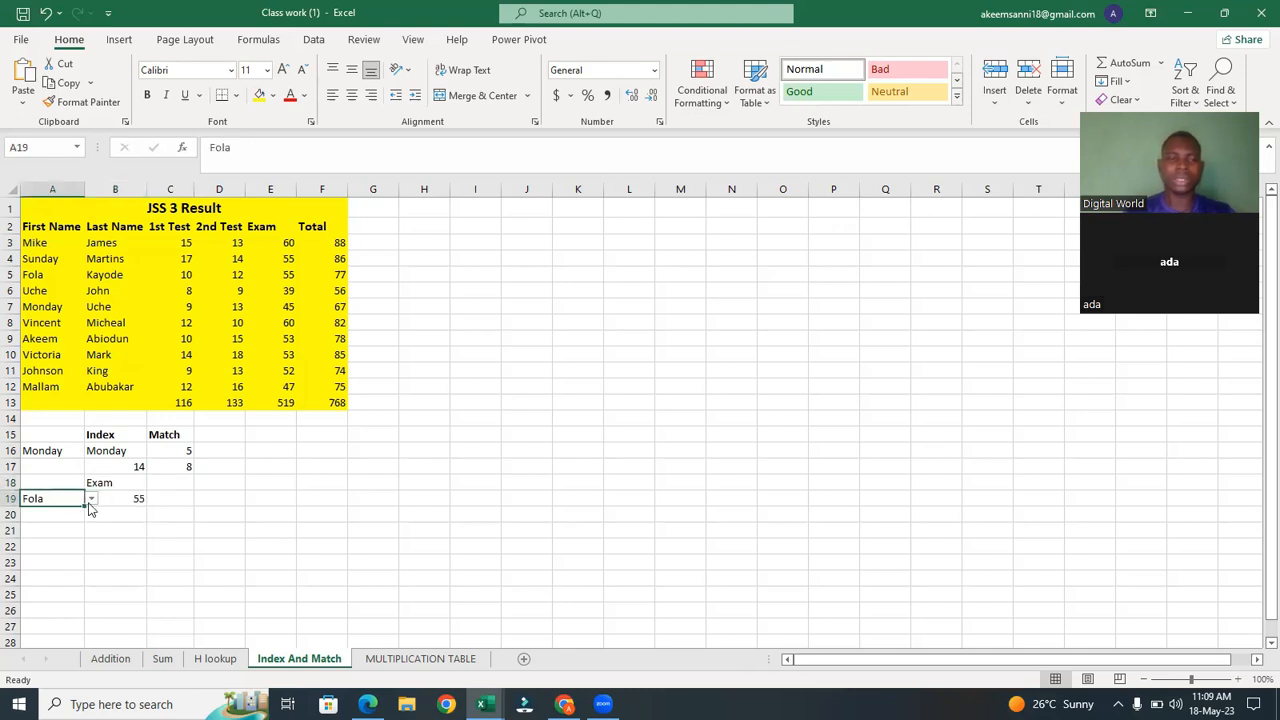
click(91, 498)
click(37, 586)
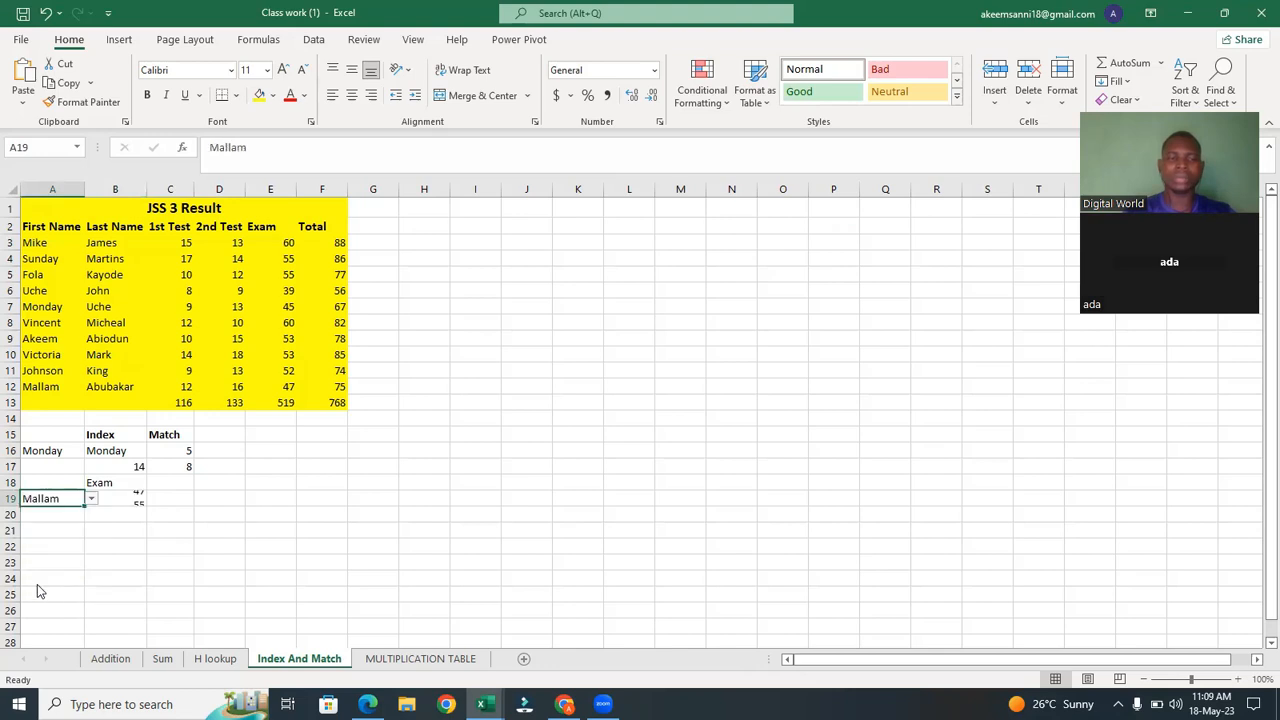
Set the subject dropdown back to 1st Test.
click(122, 483)
click(154, 483)
click(139, 496)
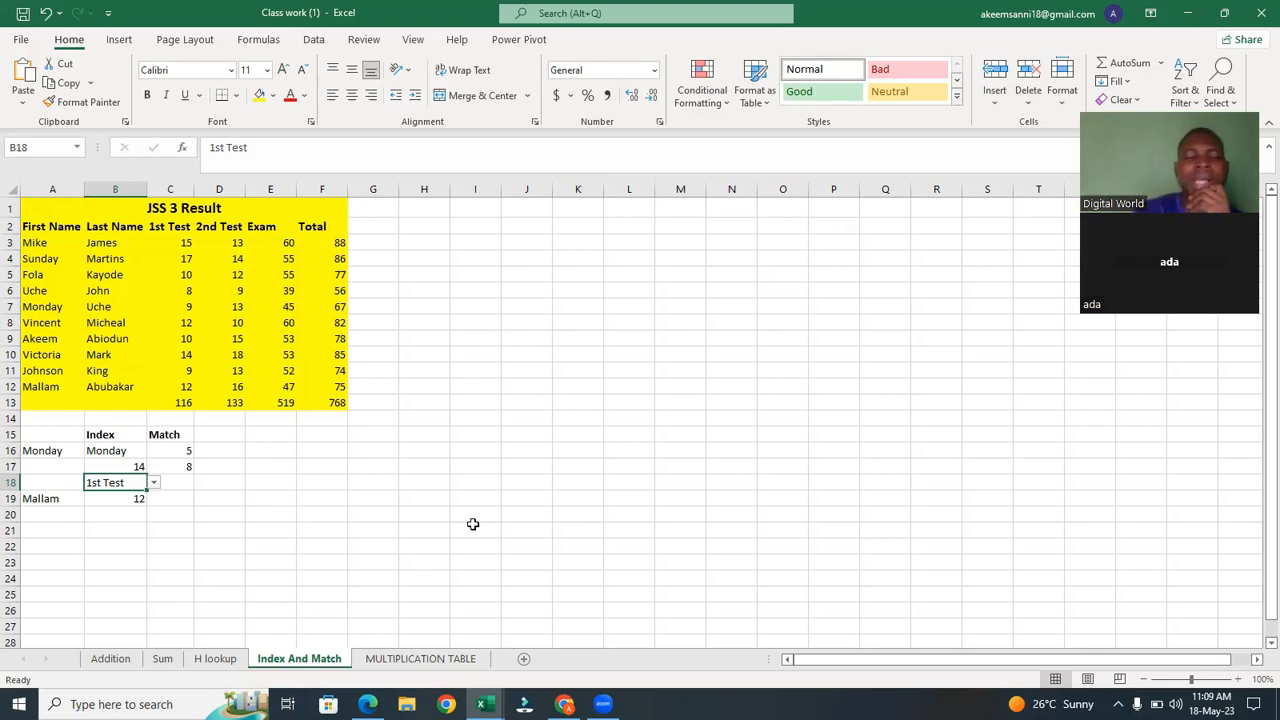
Switch to the browser and open the ULTIMATE EXCEL COURSE Google Drive folder link from the WhatsApp chat in a new tab.
mouse_move(565, 704)
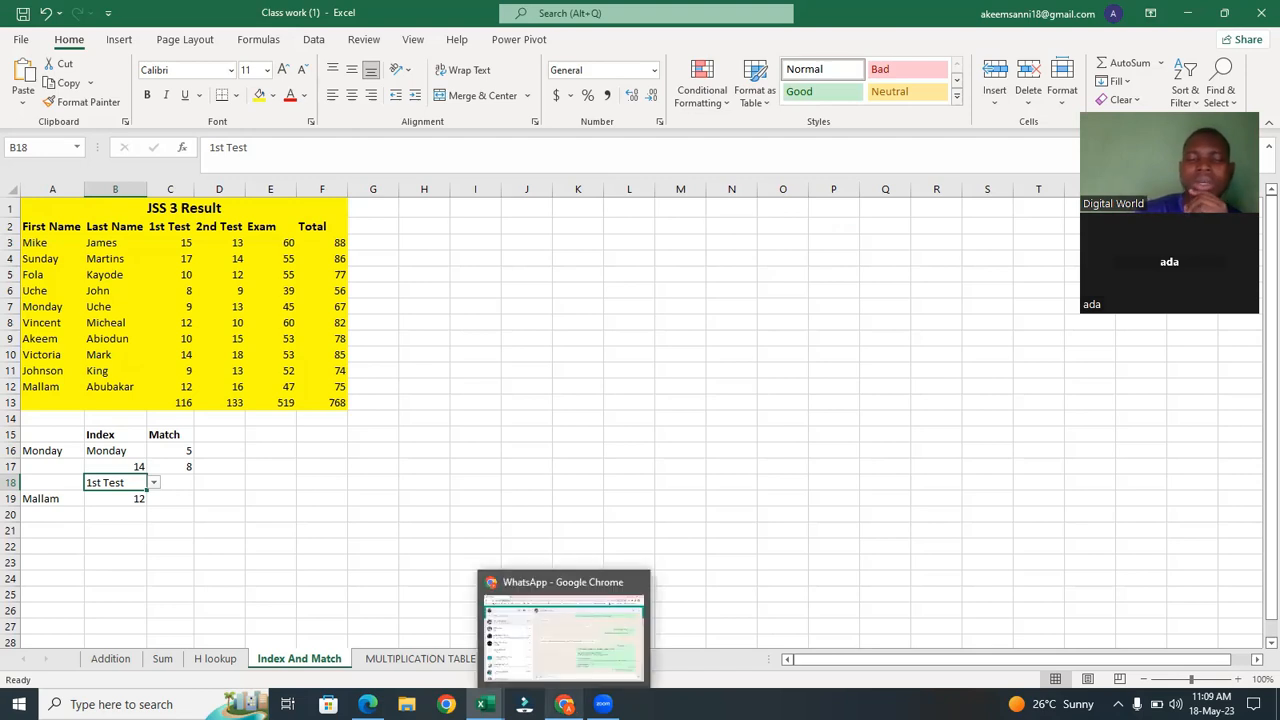
click(540, 632)
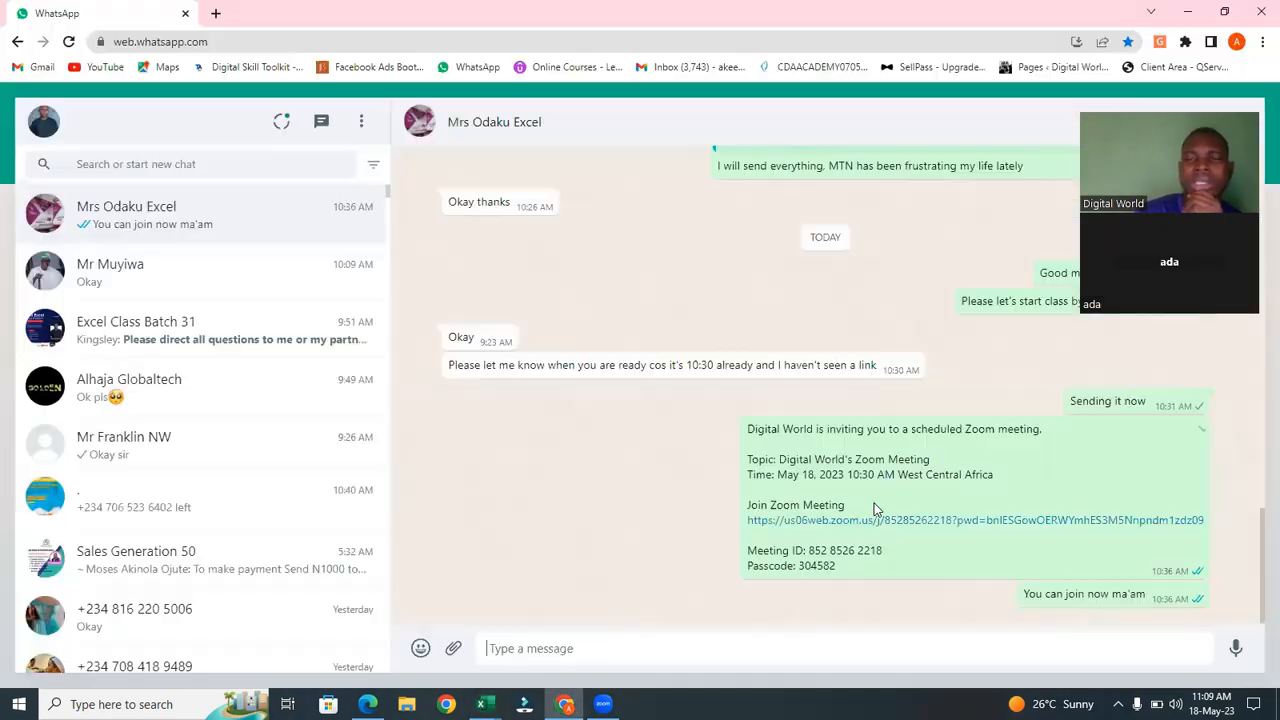
drag(1257, 605, 1255, 405)
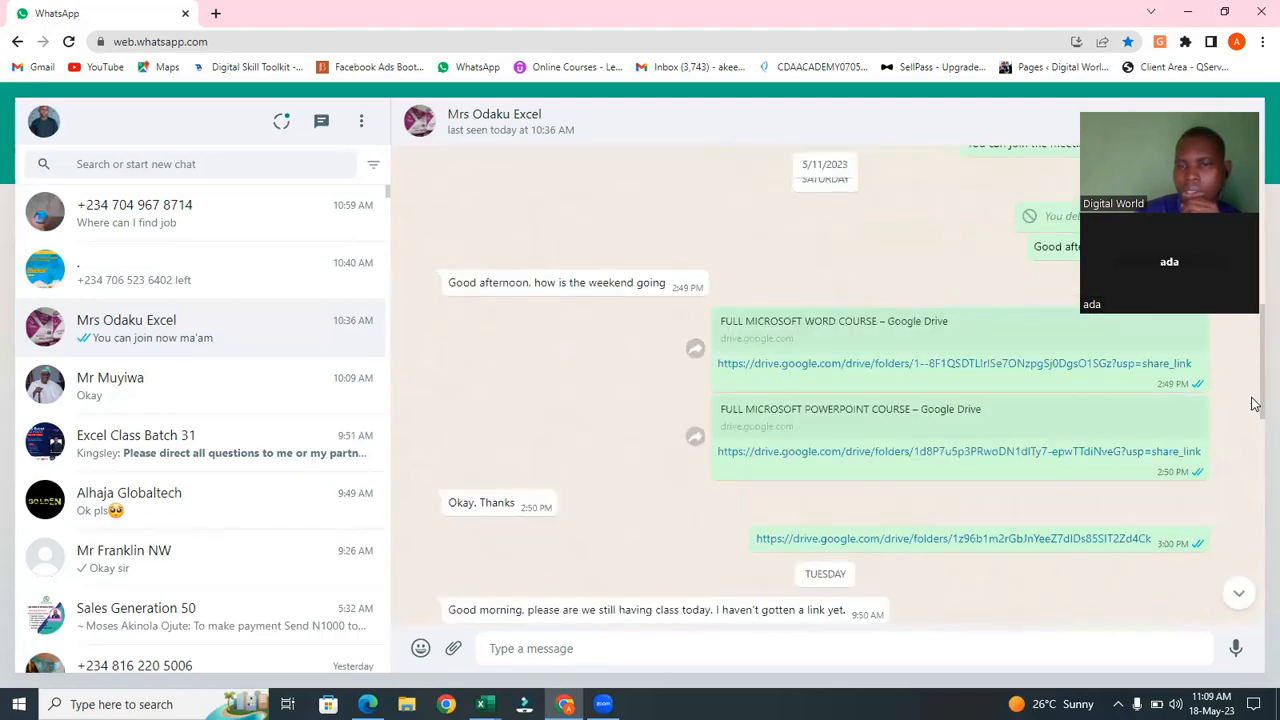
right_click(1042, 540)
click(1095, 552)
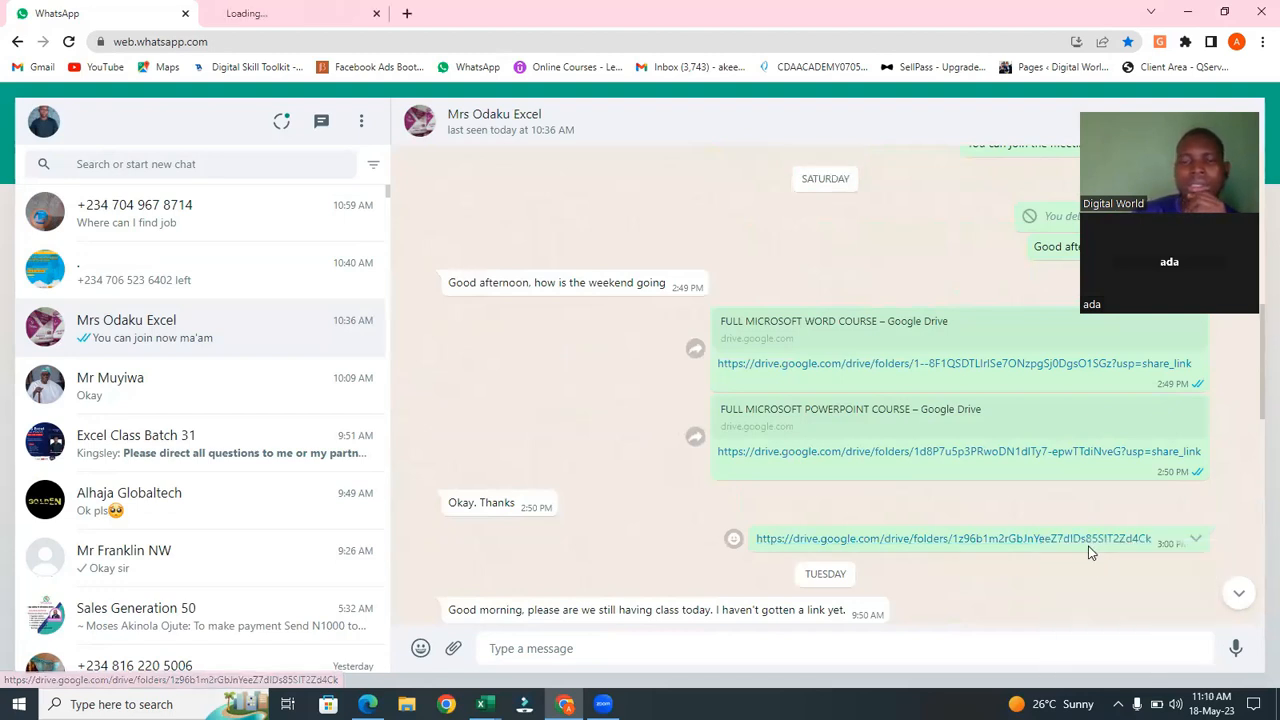
click(248, 22)
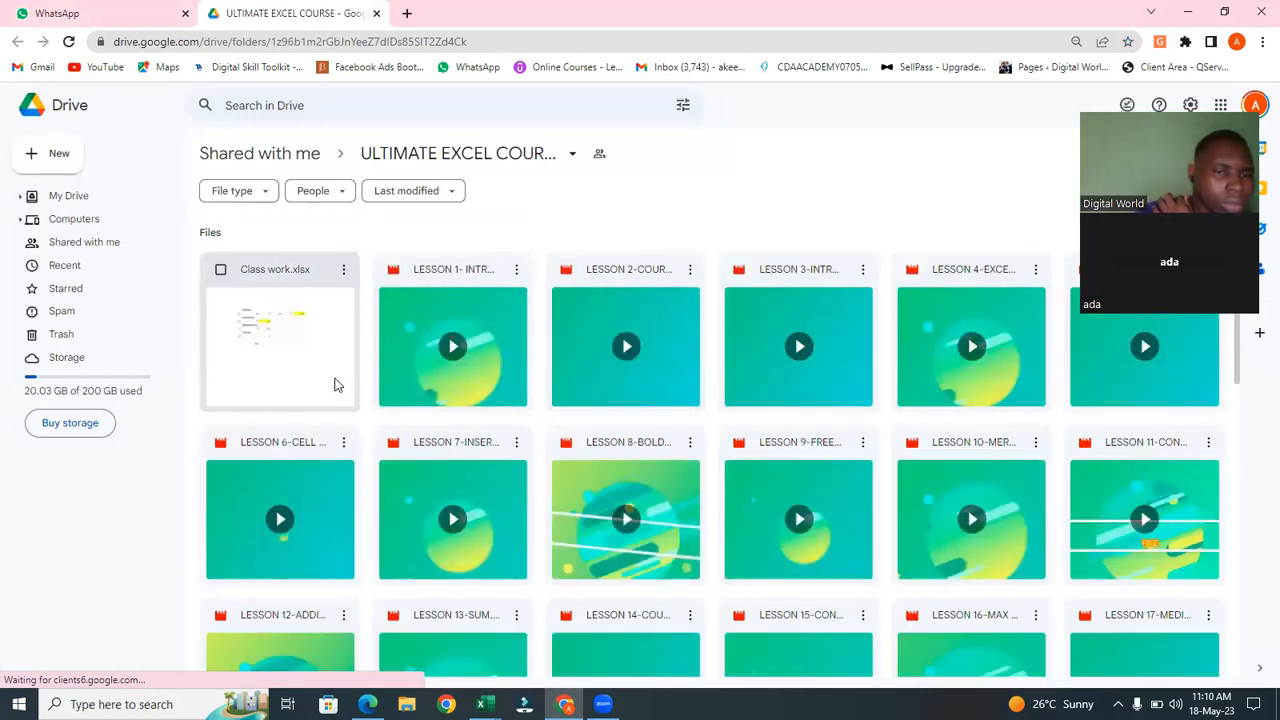
Return to the Class work workbook and add a List data validation dropdown in cell E19 sourced from the first names $A$3:$A$12.
mouse_move(481, 704)
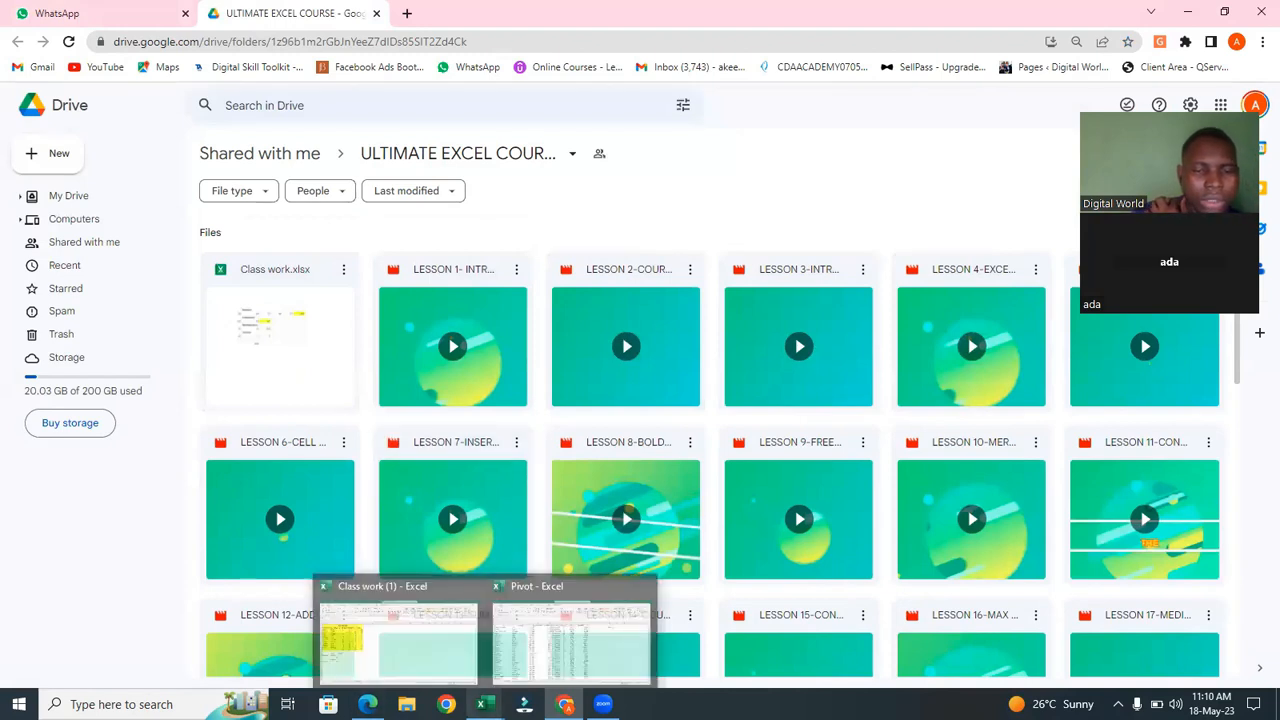
click(400, 620)
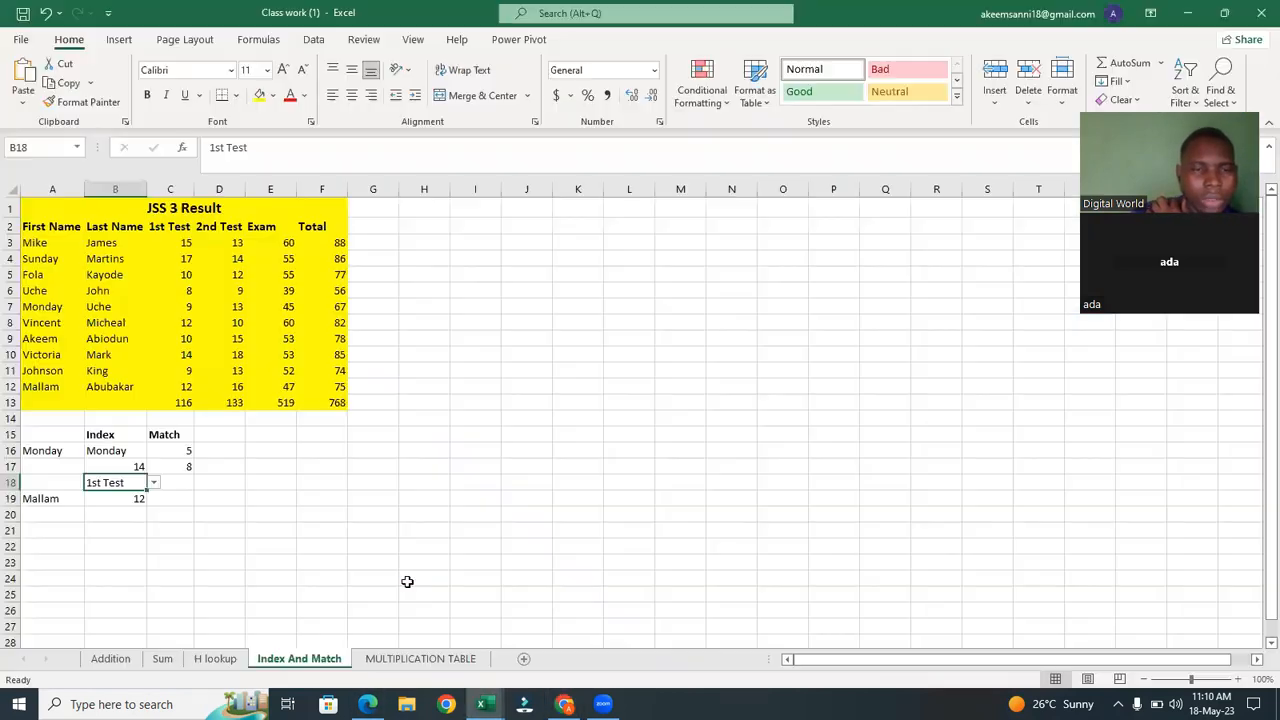
click(266, 473)
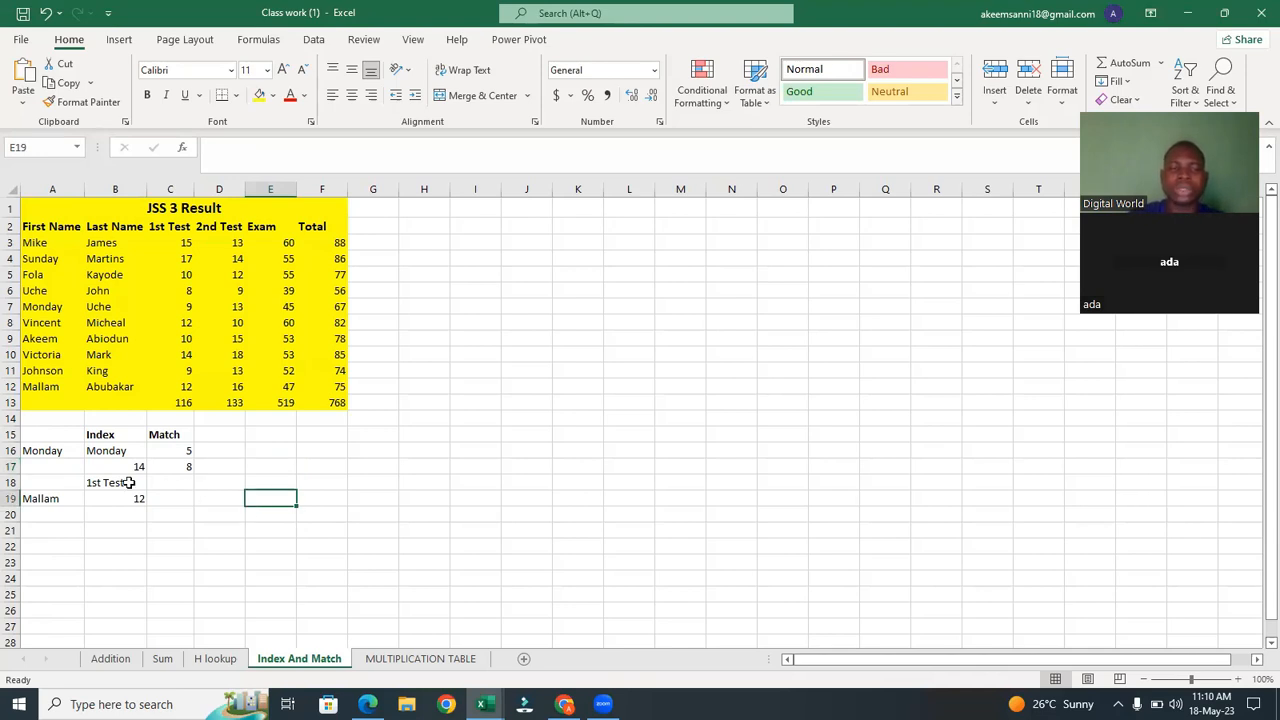
click(93, 481)
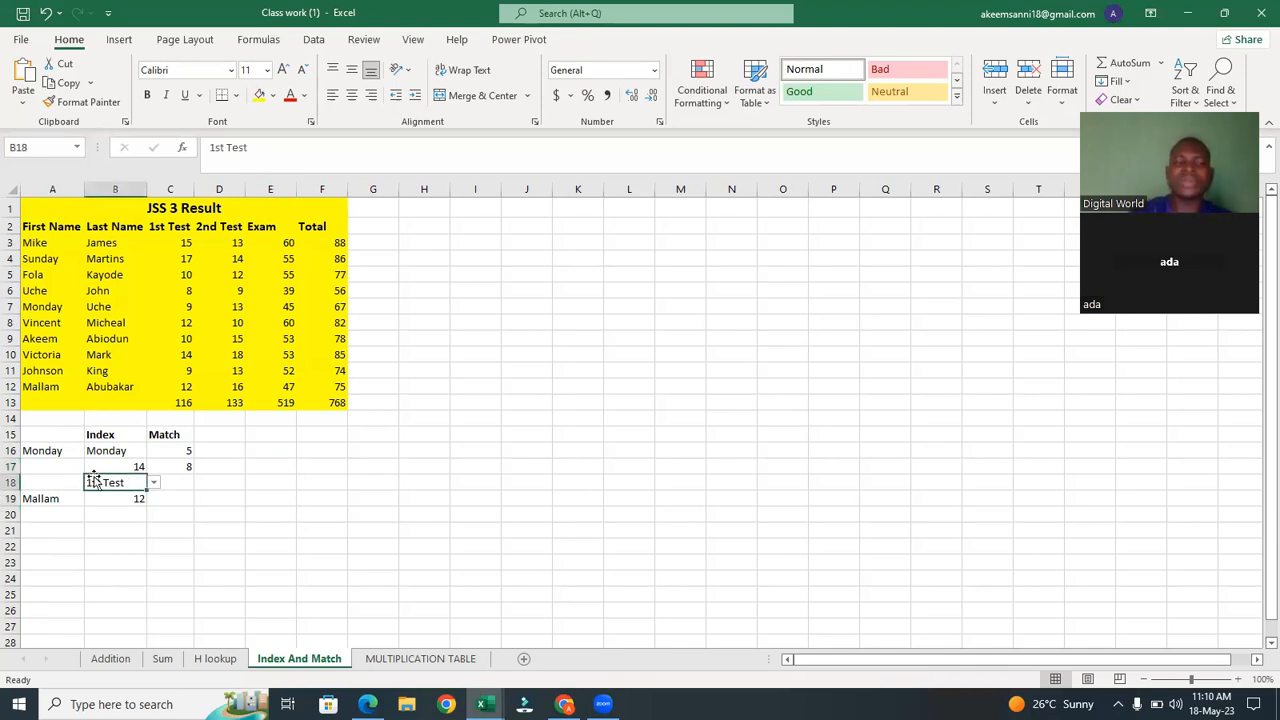
click(38, 498)
click(266, 487)
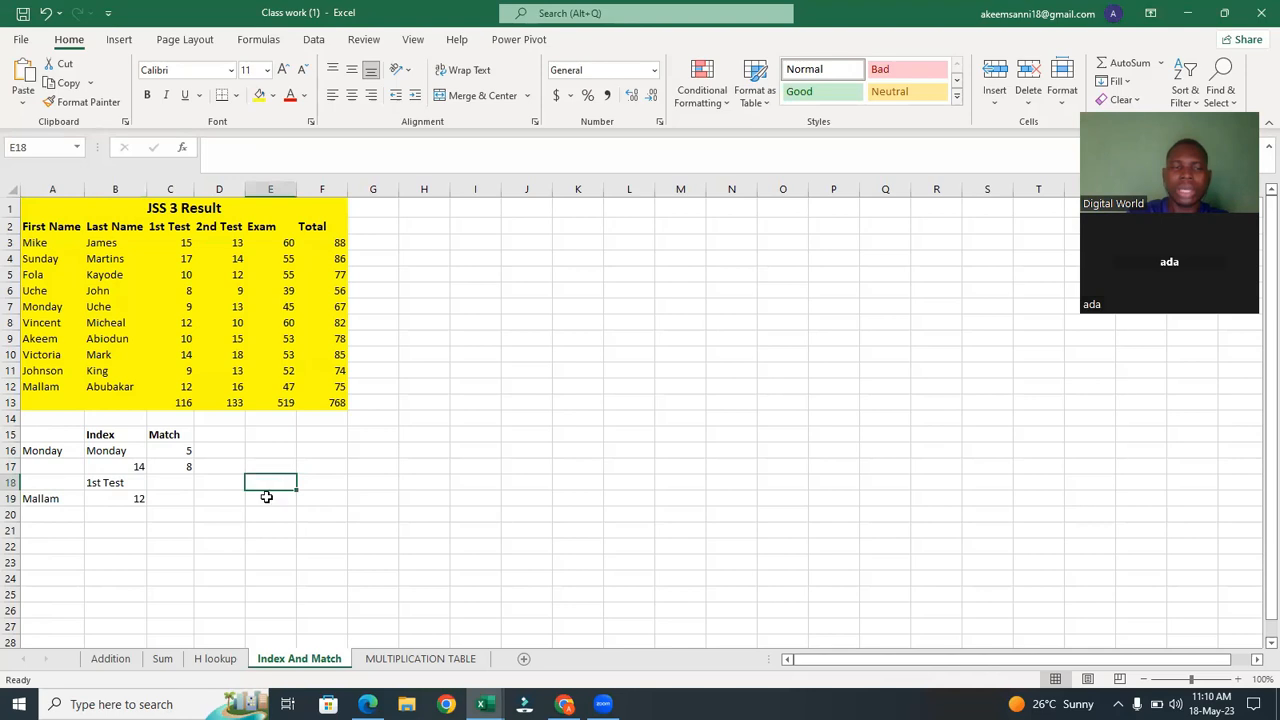
click(265, 499)
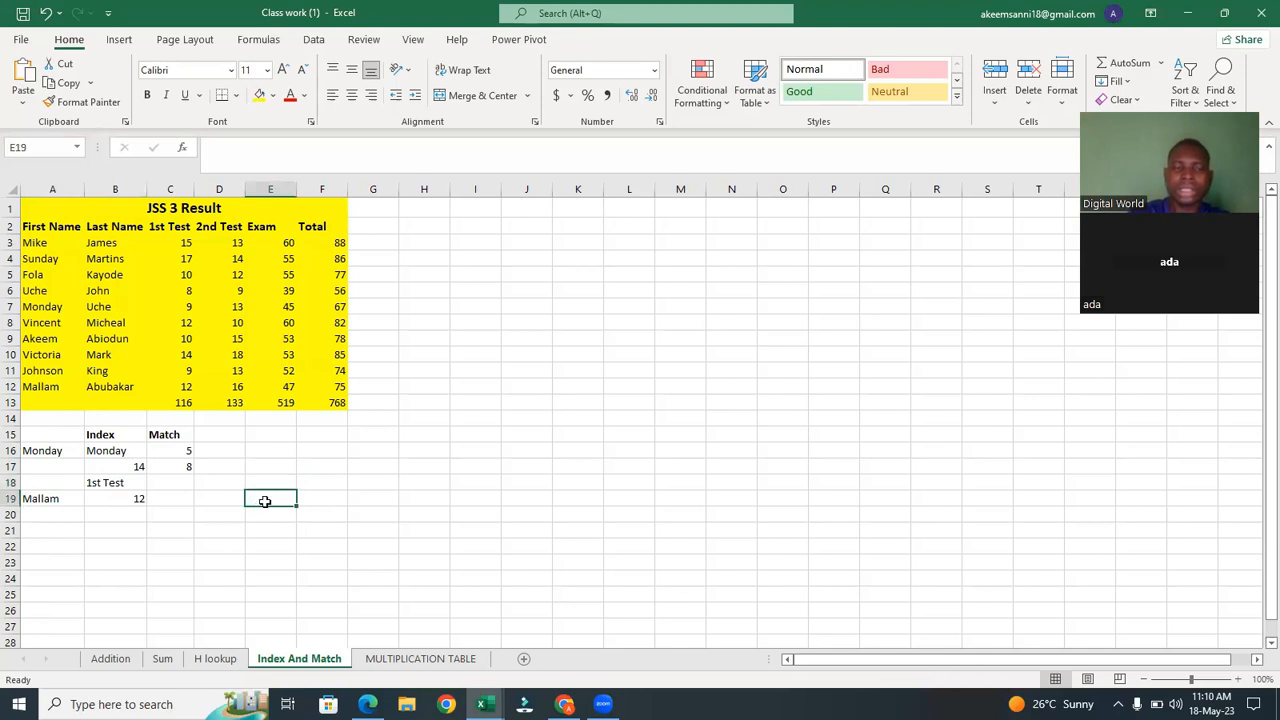
click(336, 486)
click(276, 498)
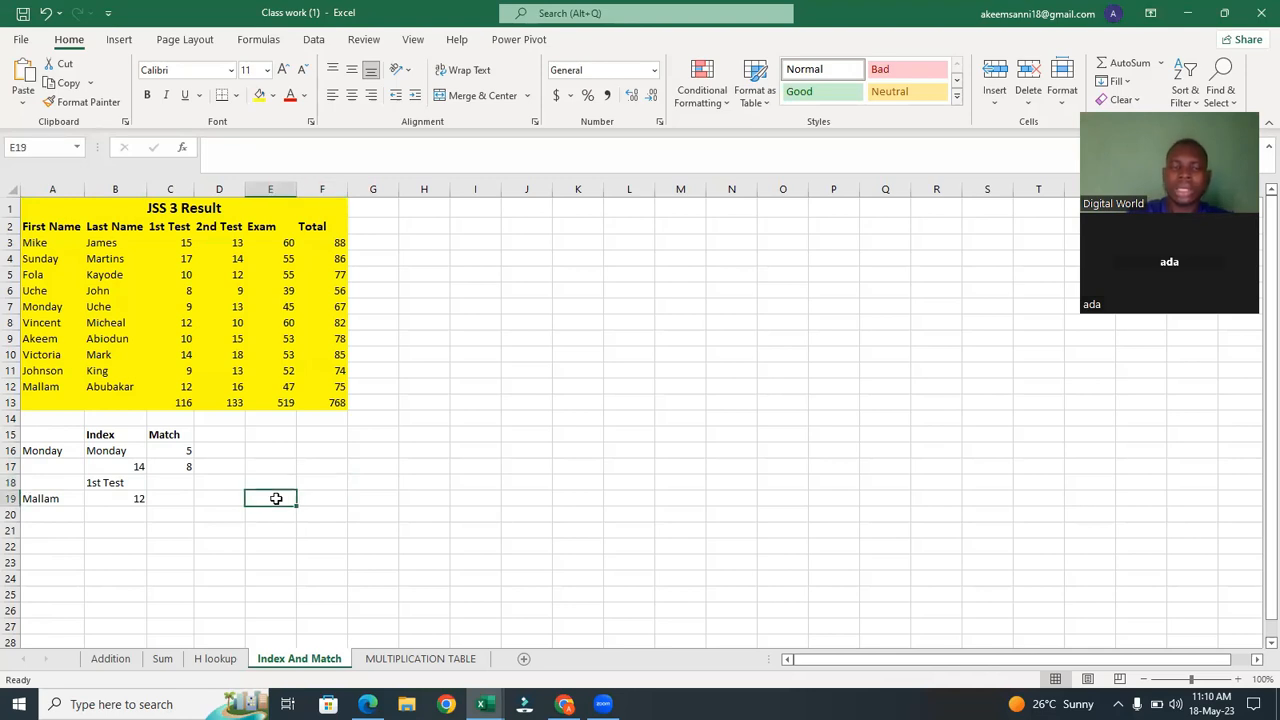
click(314, 41)
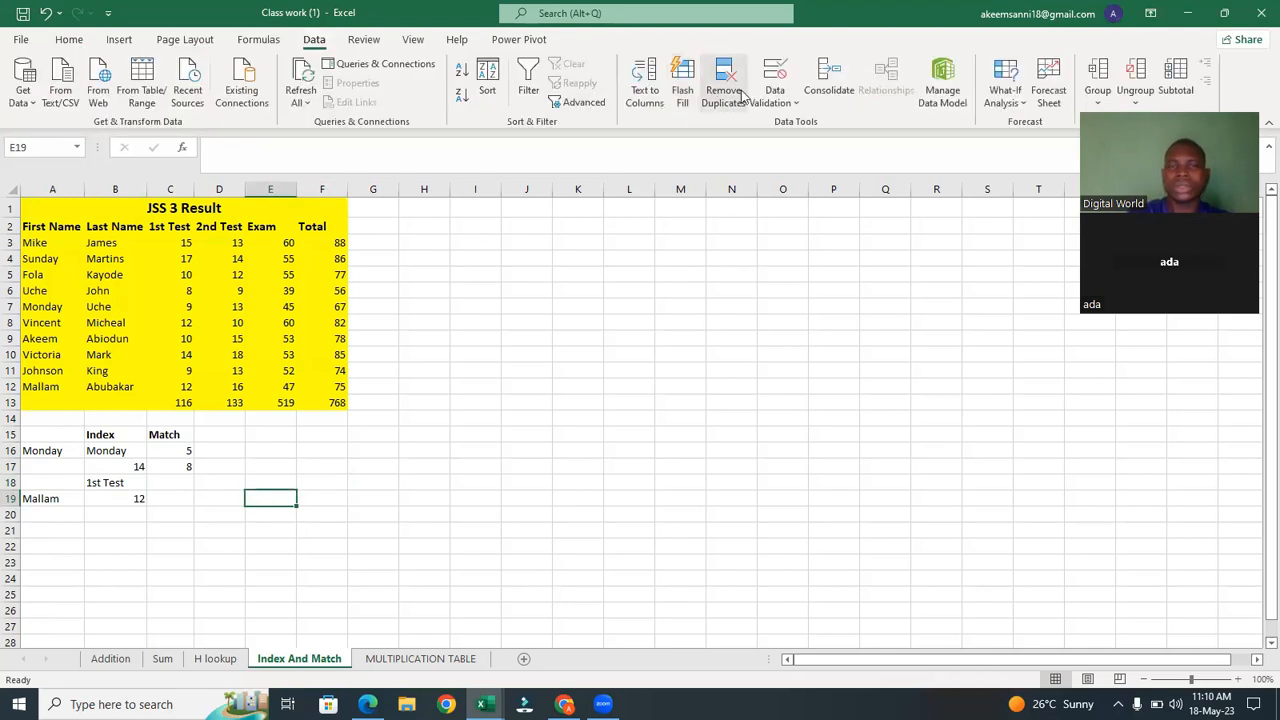
click(774, 76)
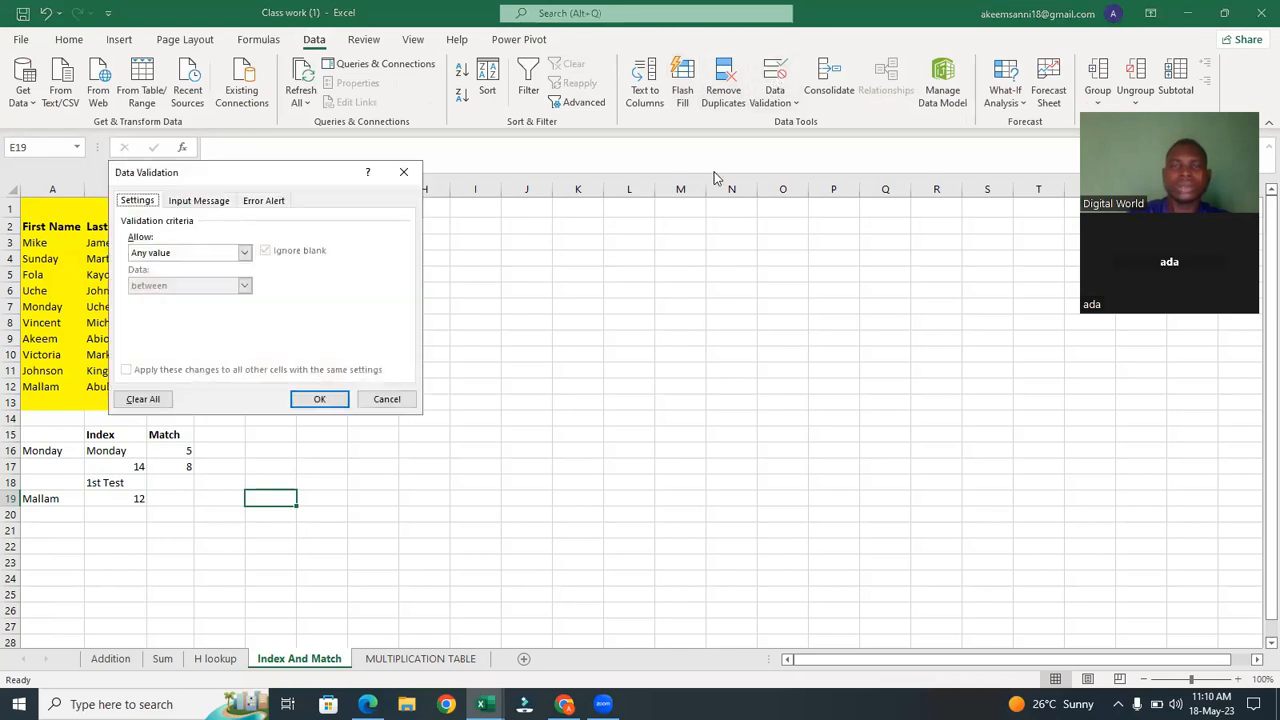
click(245, 256)
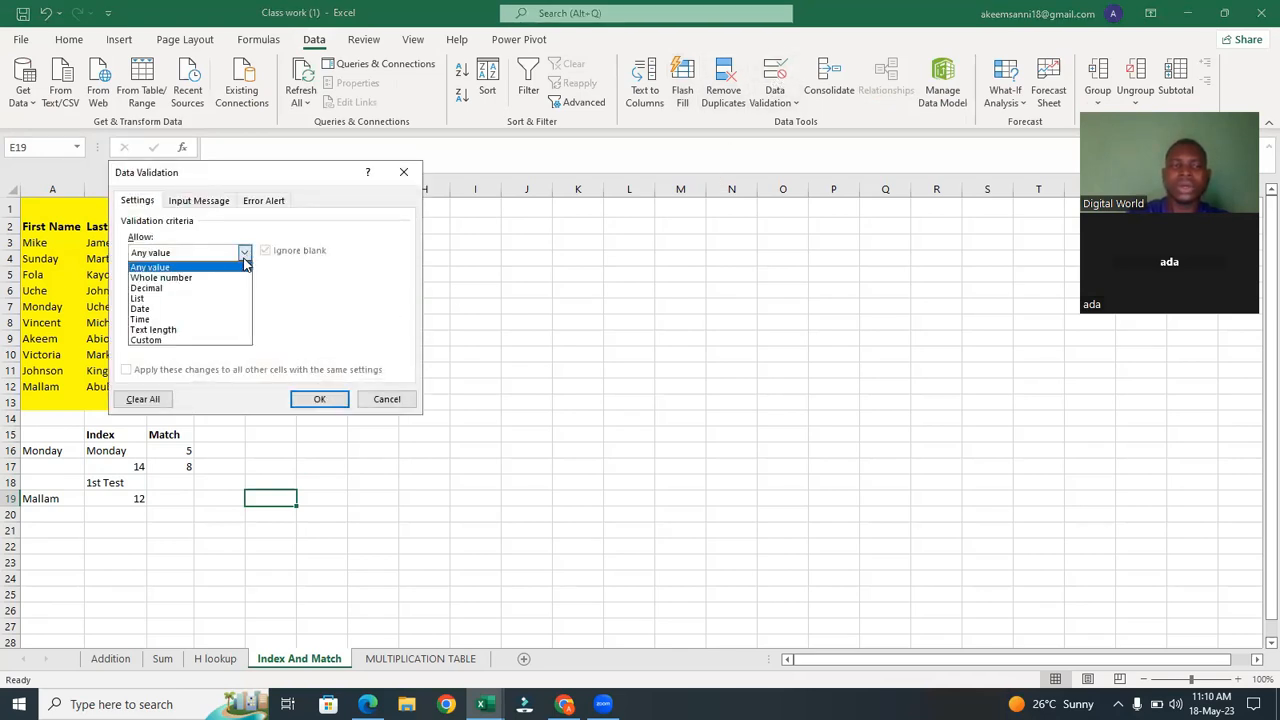
click(226, 299)
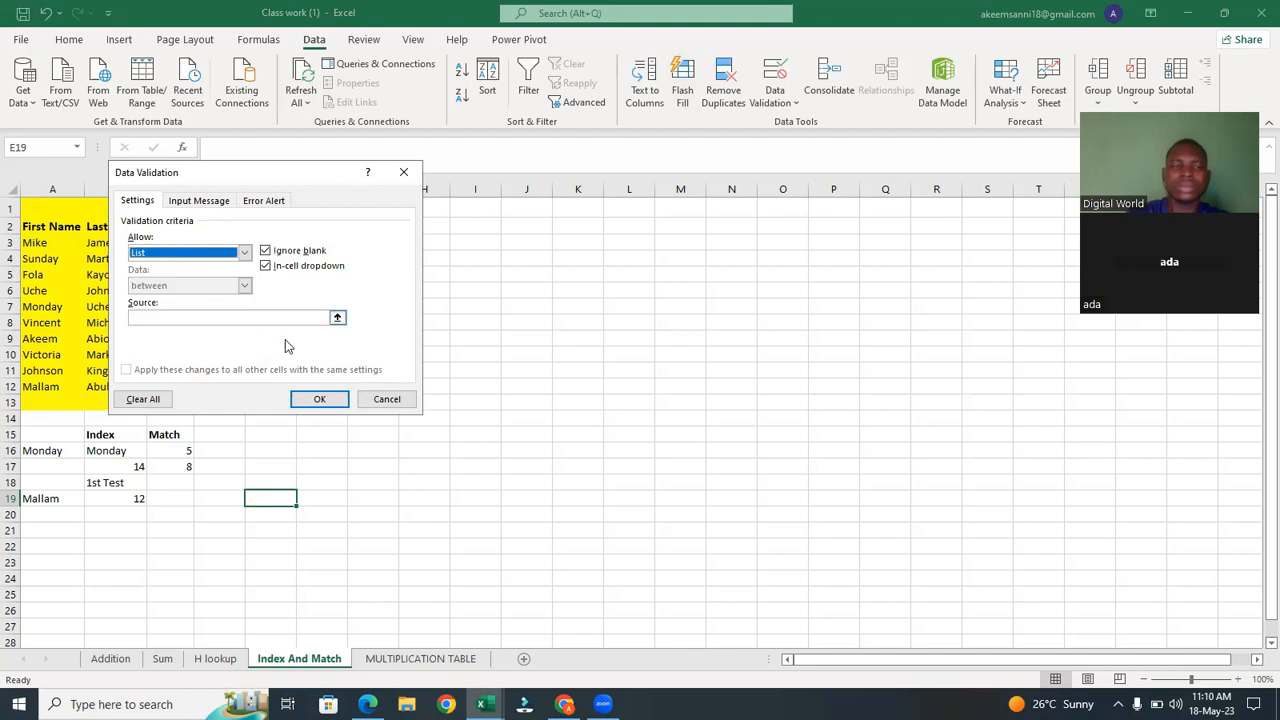
click(337, 318)
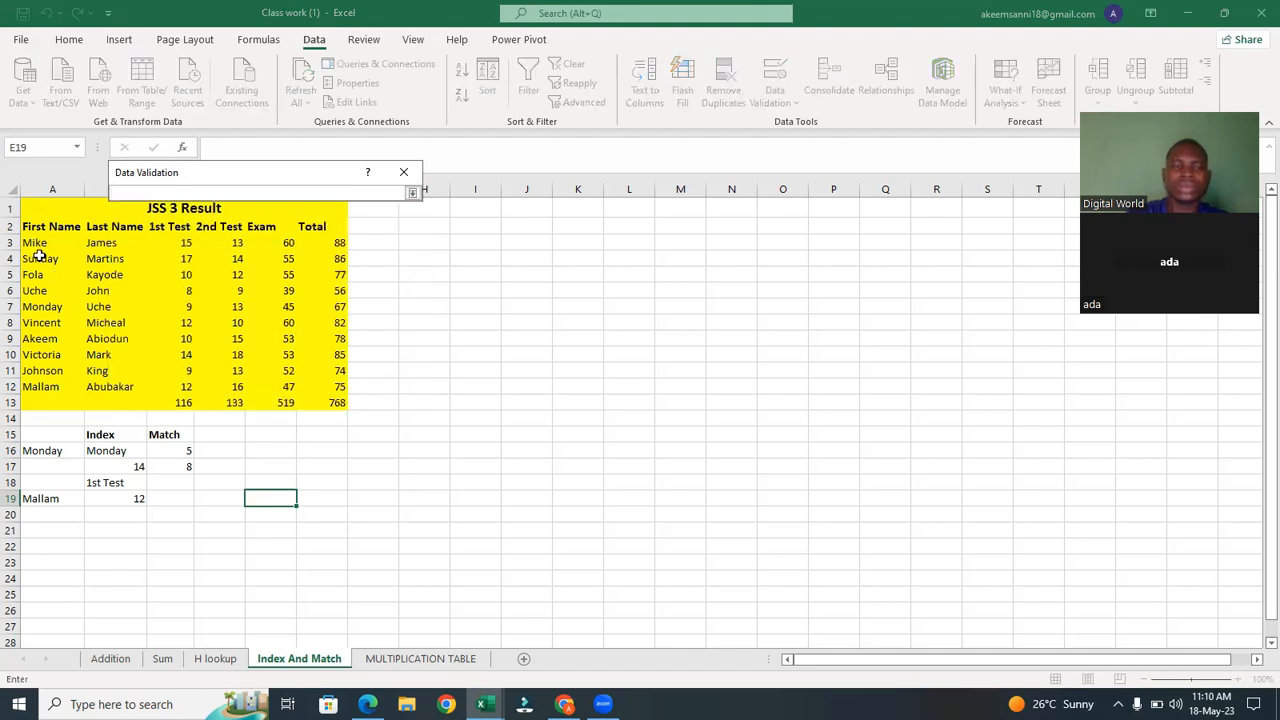
drag(35, 243, 52, 389)
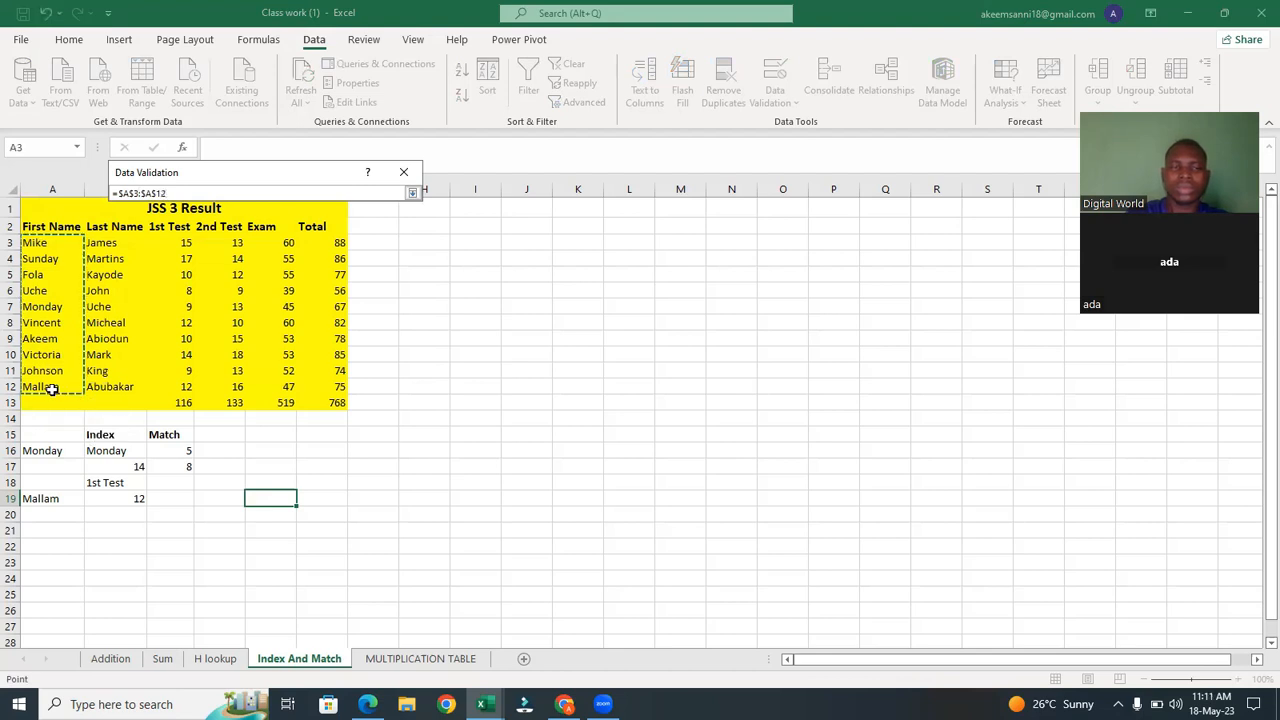
click(411, 194)
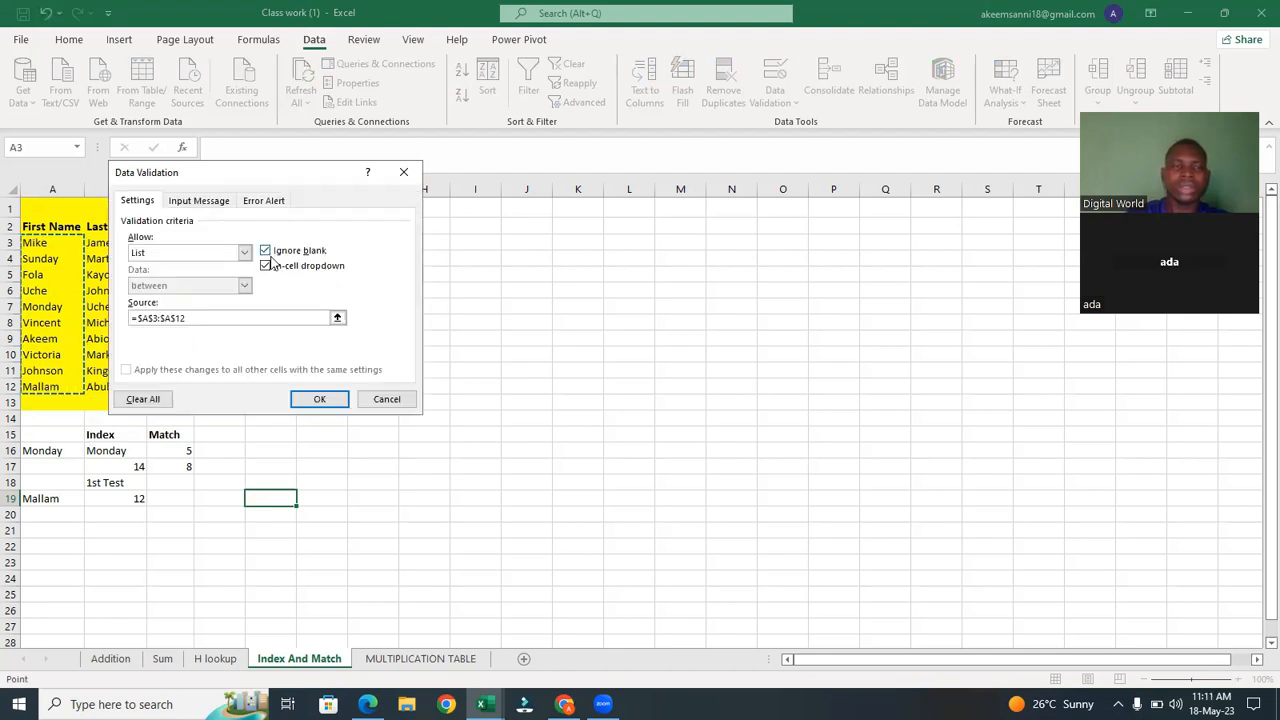
click(318, 399)
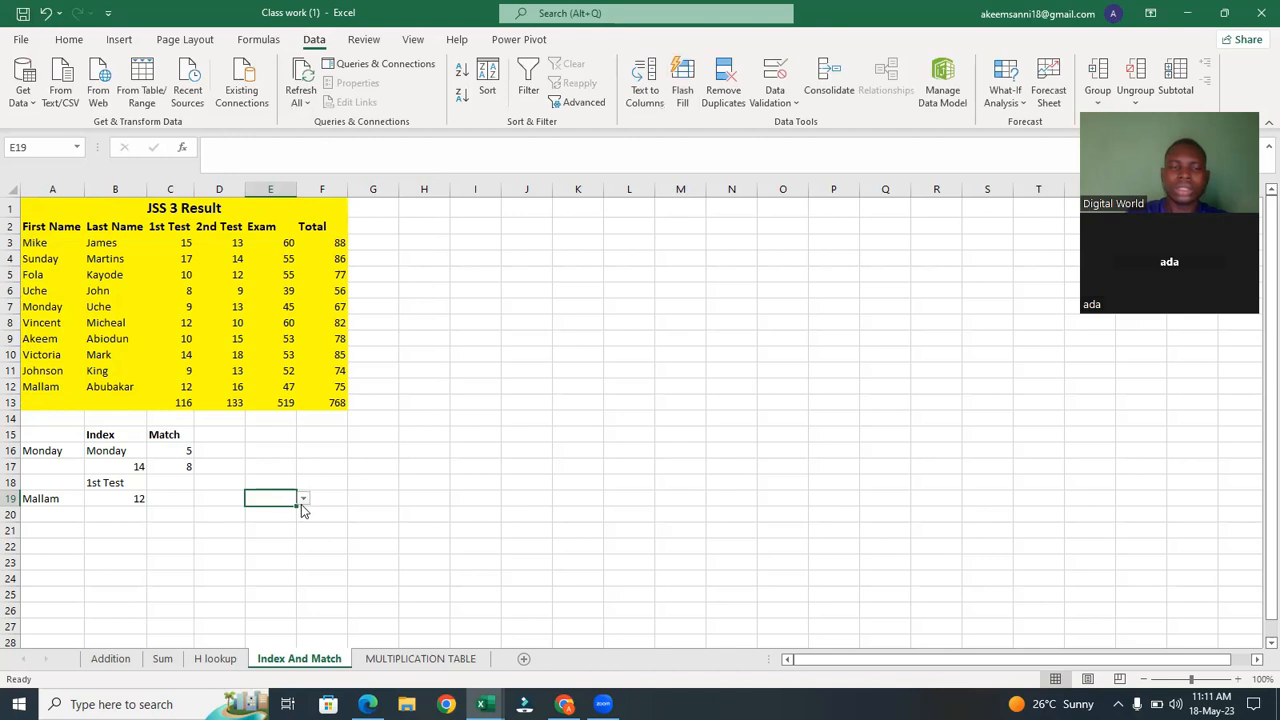
Choose Mike from the new first-name dropdown in E19.
click(302, 499)
click(260, 512)
Add a List data validation dropdown in cell F18 sourced from the column headers $B$2:$F$2.
click(331, 487)
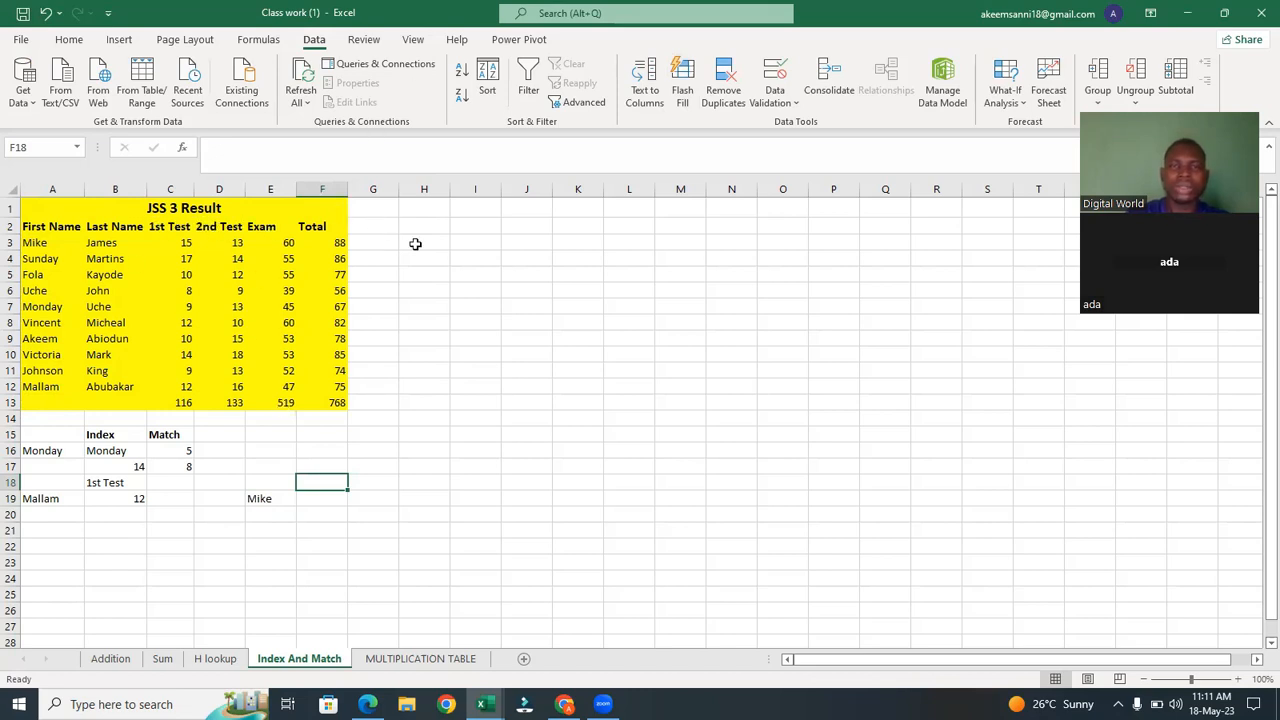
click(783, 72)
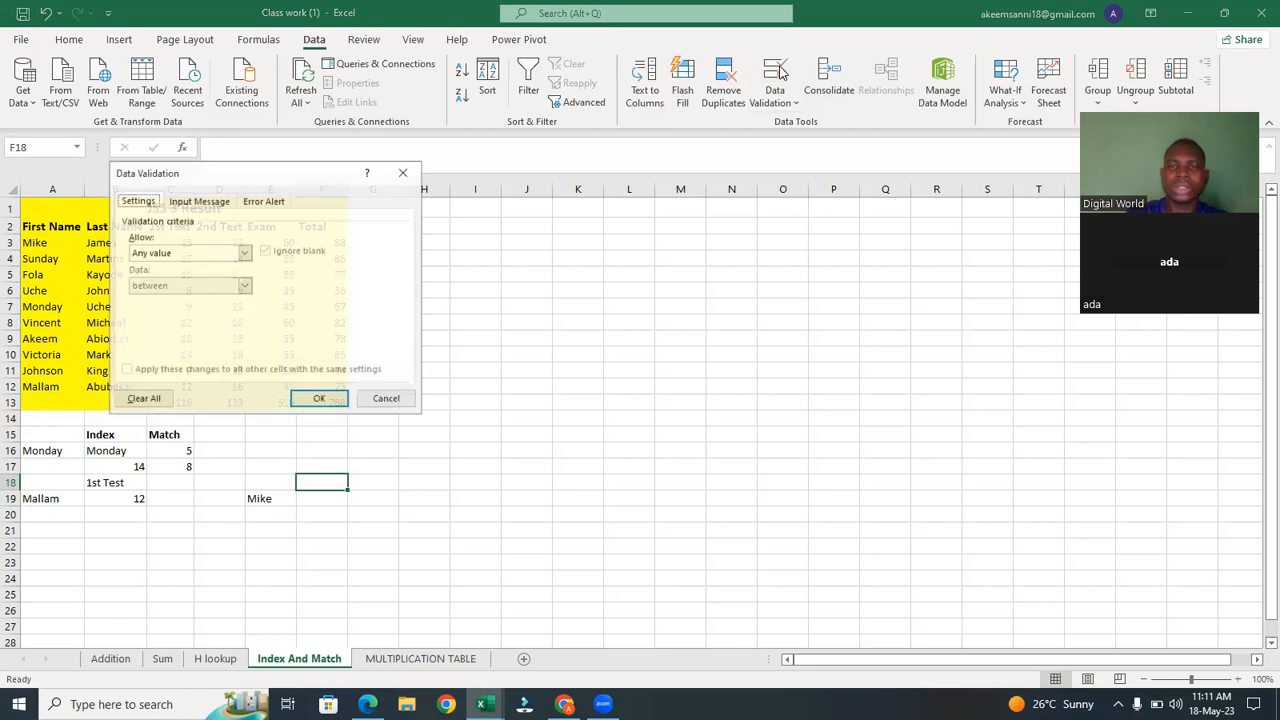
drag(219, 176, 538, 173)
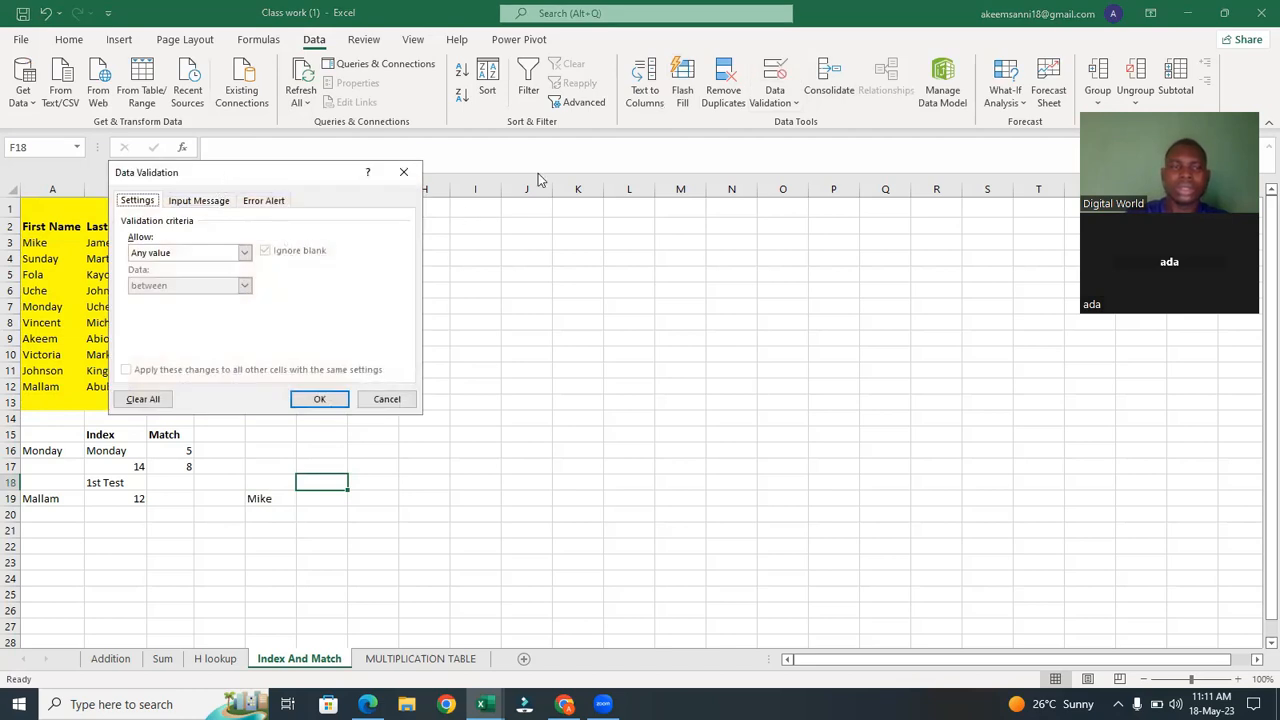
click(564, 257)
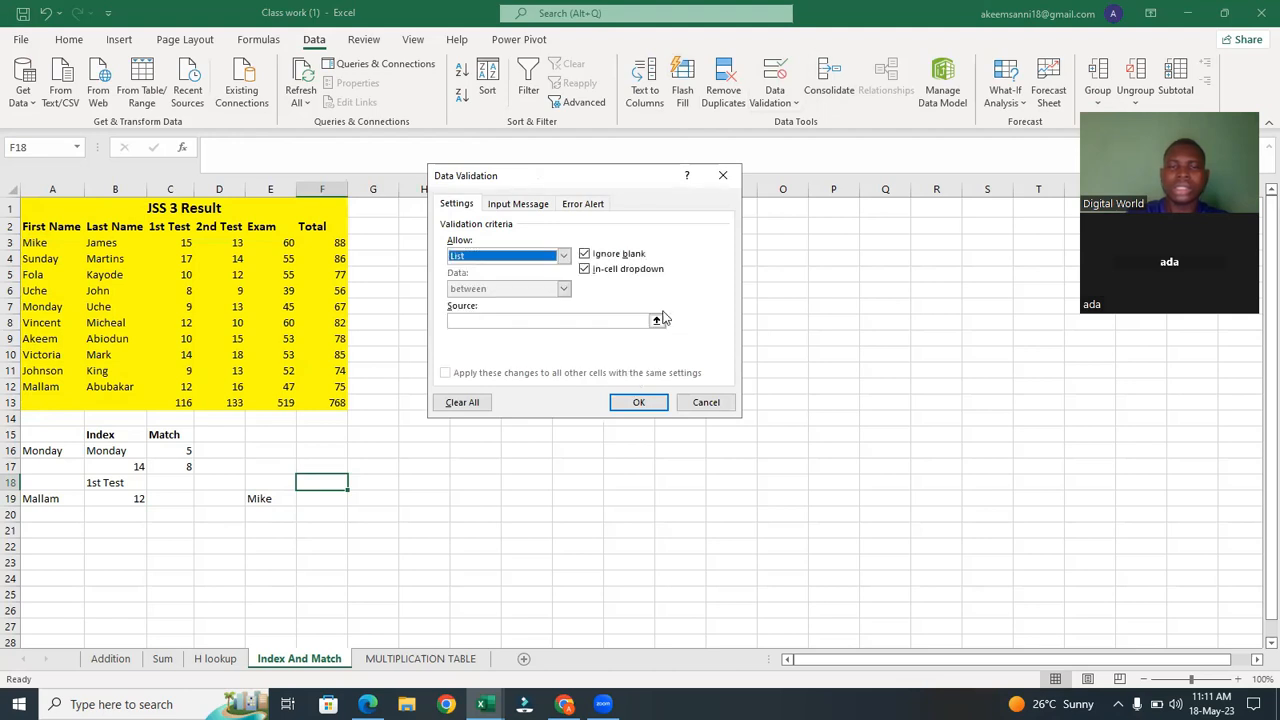
click(657, 319)
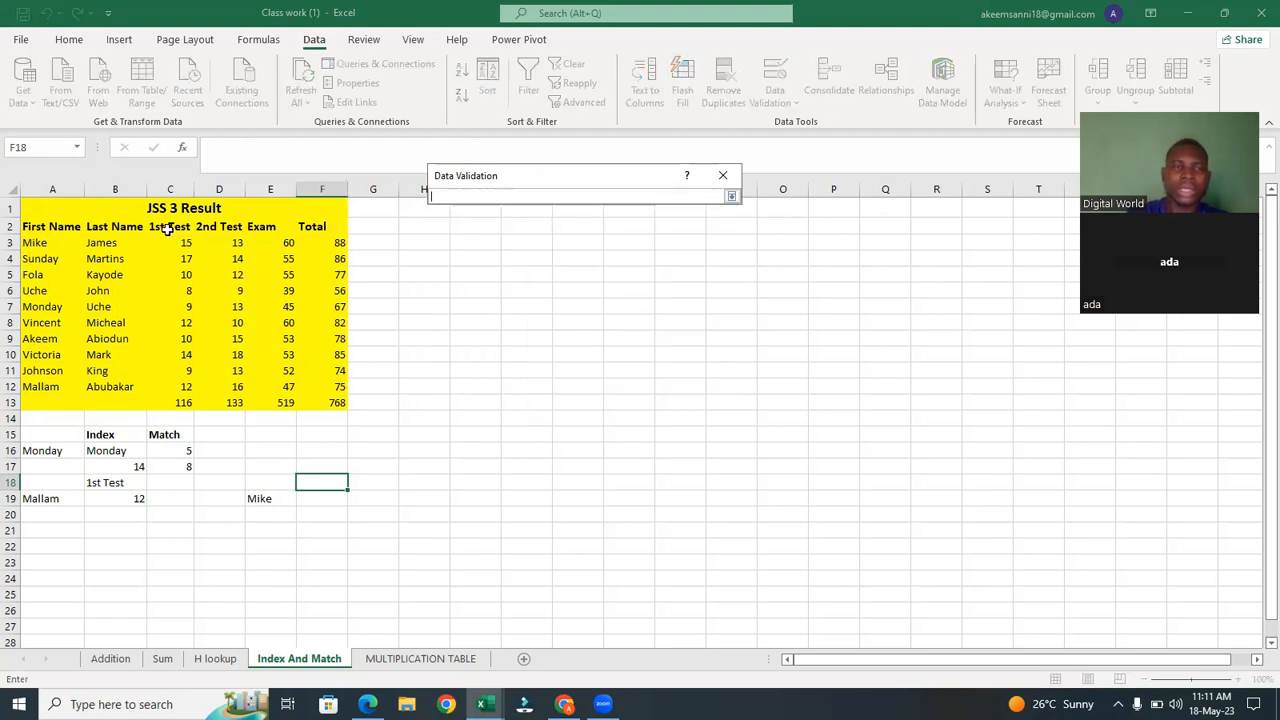
drag(160, 222, 262, 228)
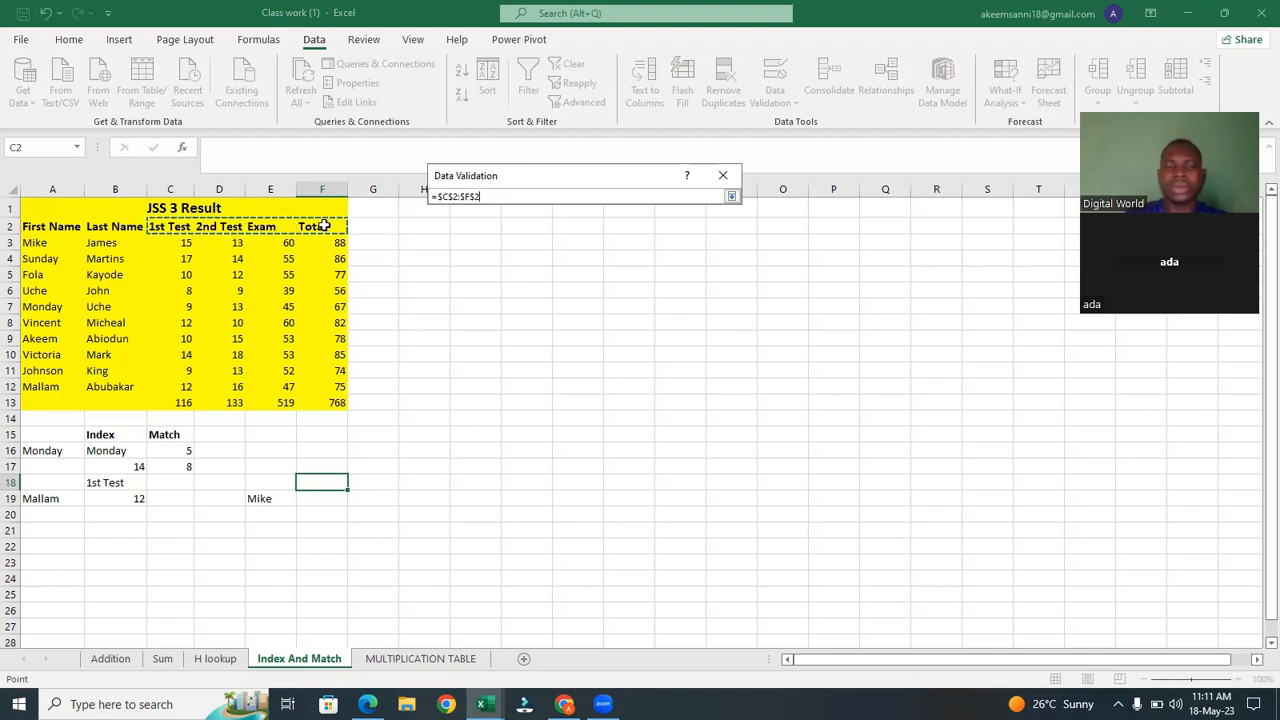
drag(112, 226, 204, 226)
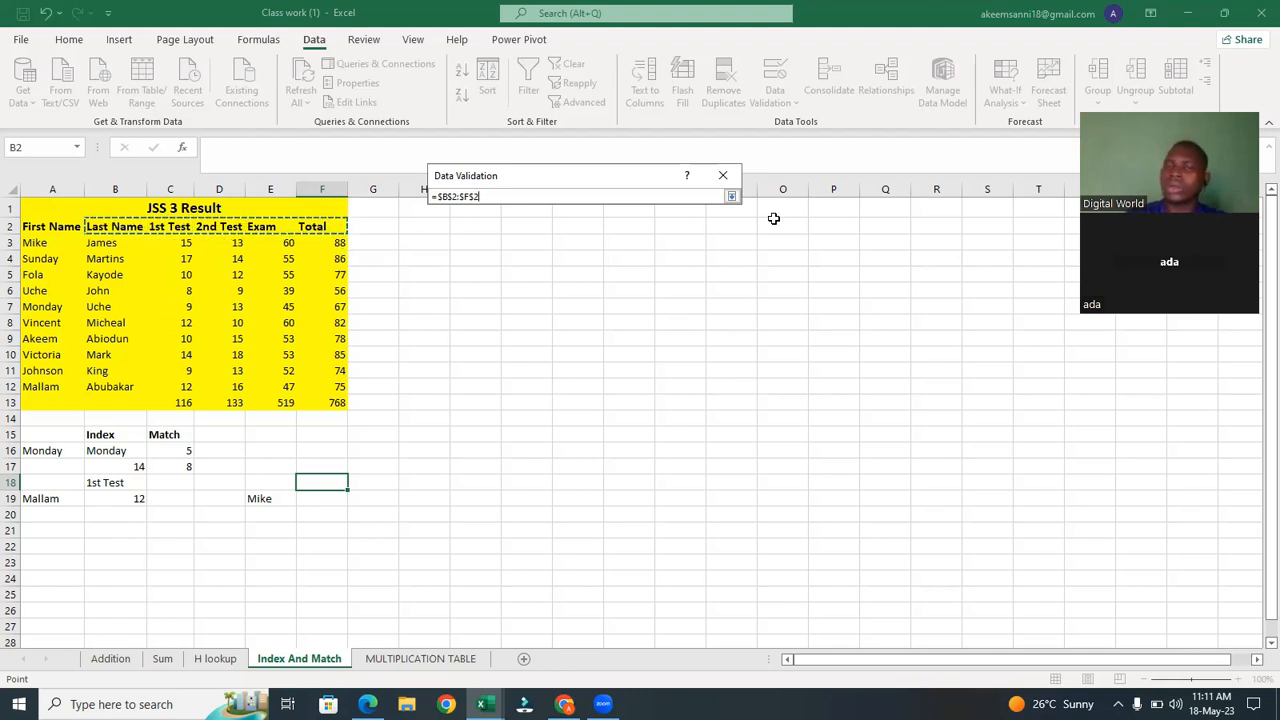
click(731, 197)
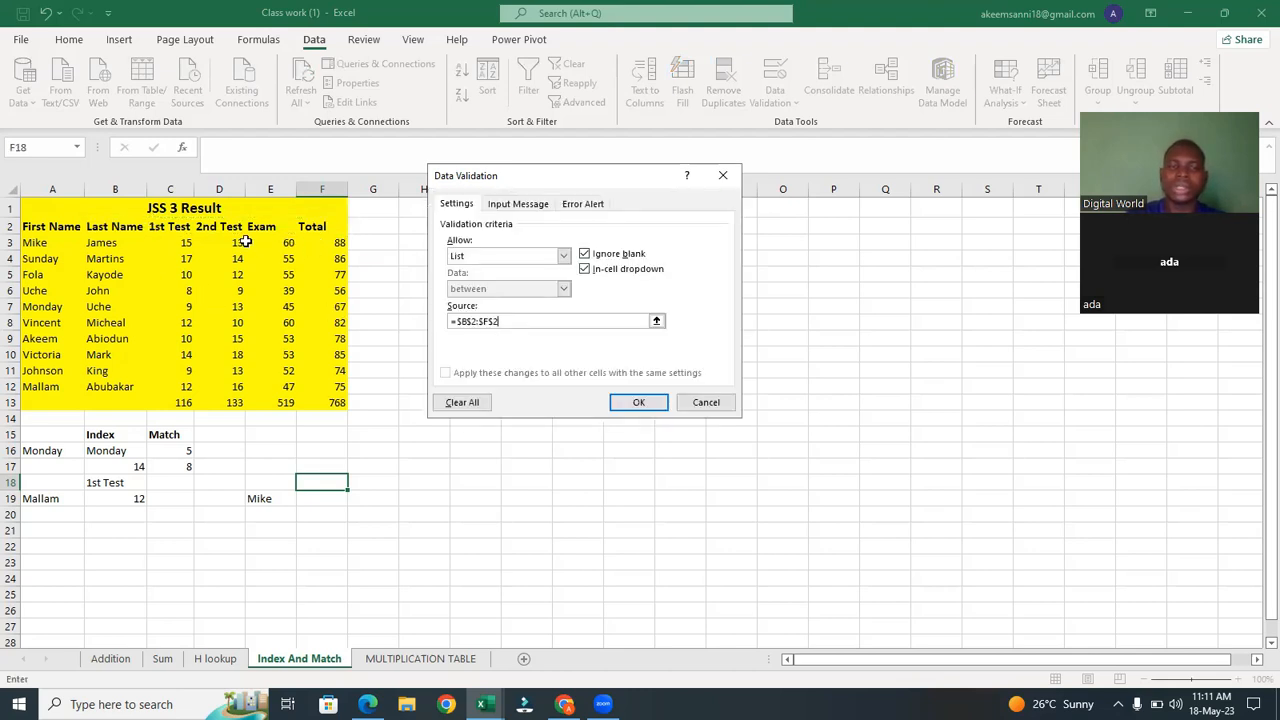
click(631, 400)
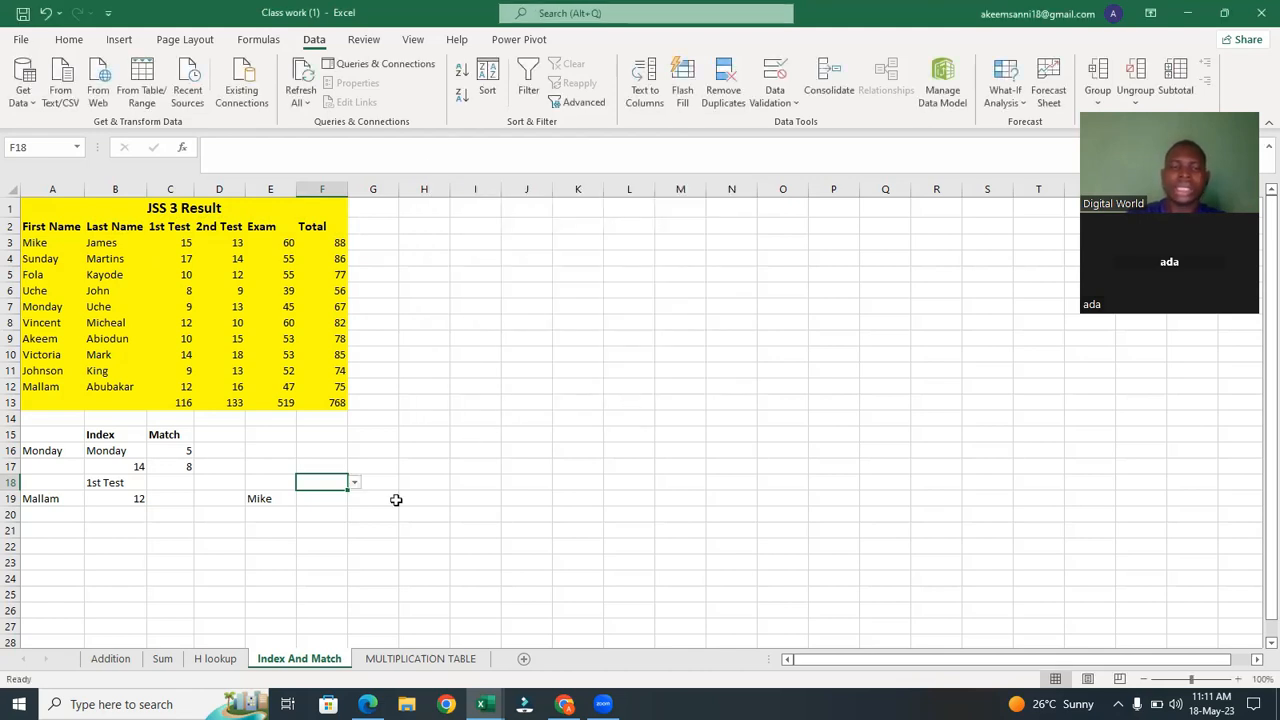
Choose Last Name from the F18 dropdown and autofit column F to its contents.
click(354, 484)
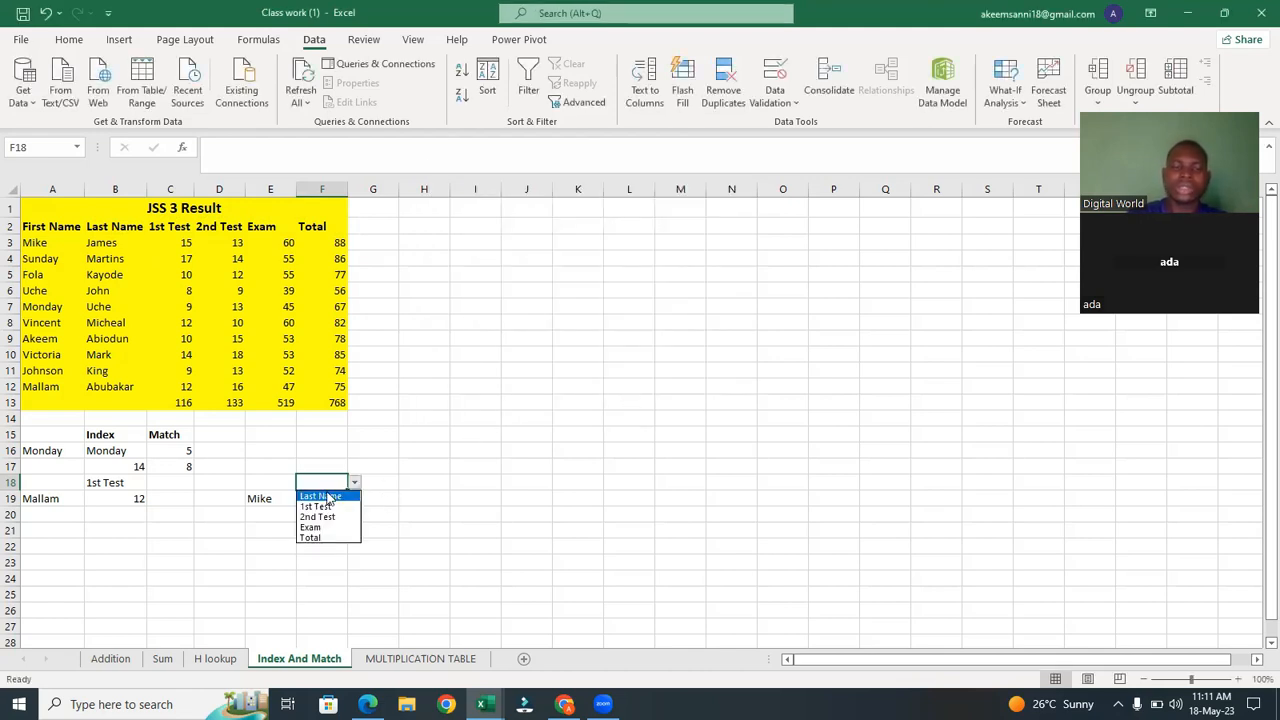
click(329, 496)
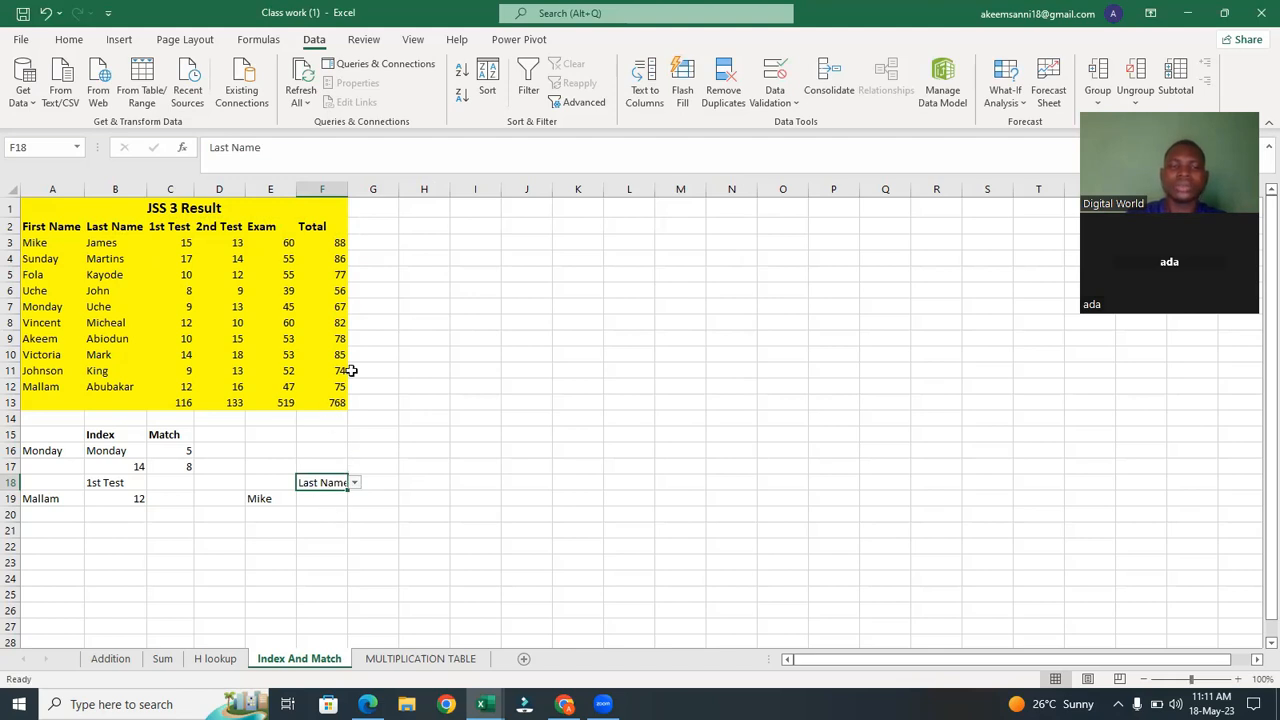
double_click(347, 189)
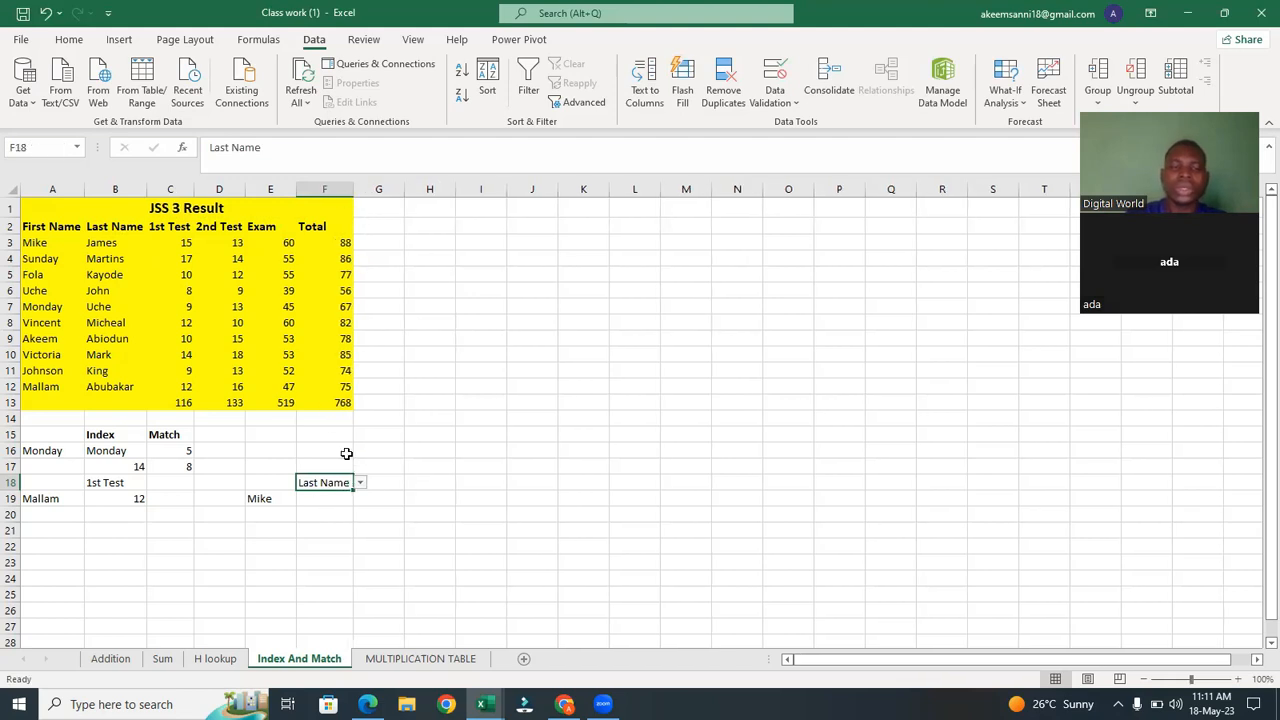
Undo the last two changes made to cell F18 and its column.
click(258, 496)
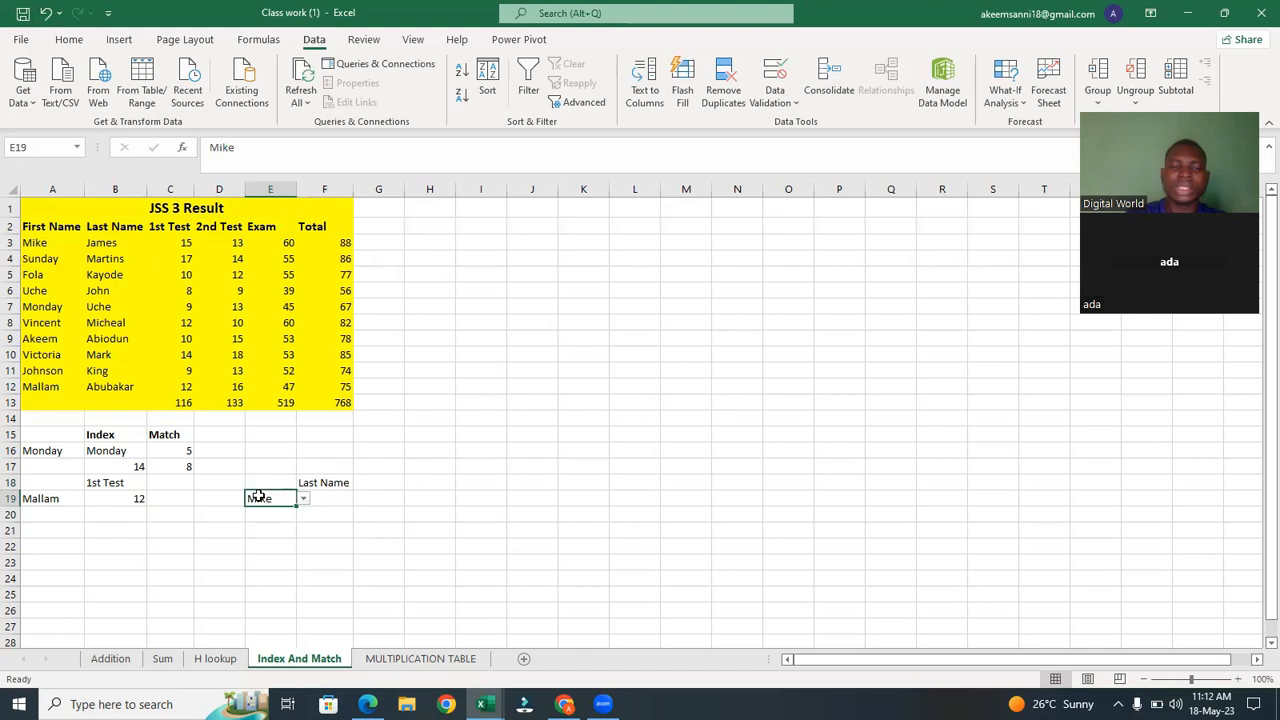
click(344, 482)
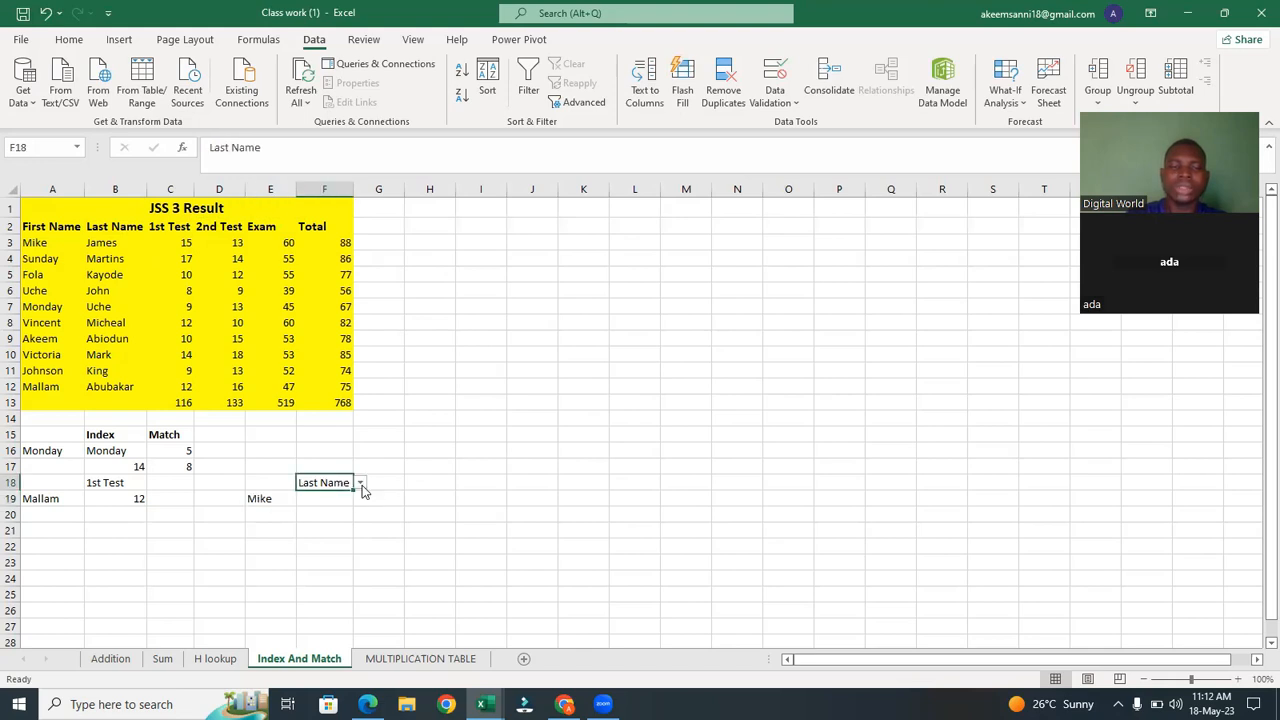
click(360, 483)
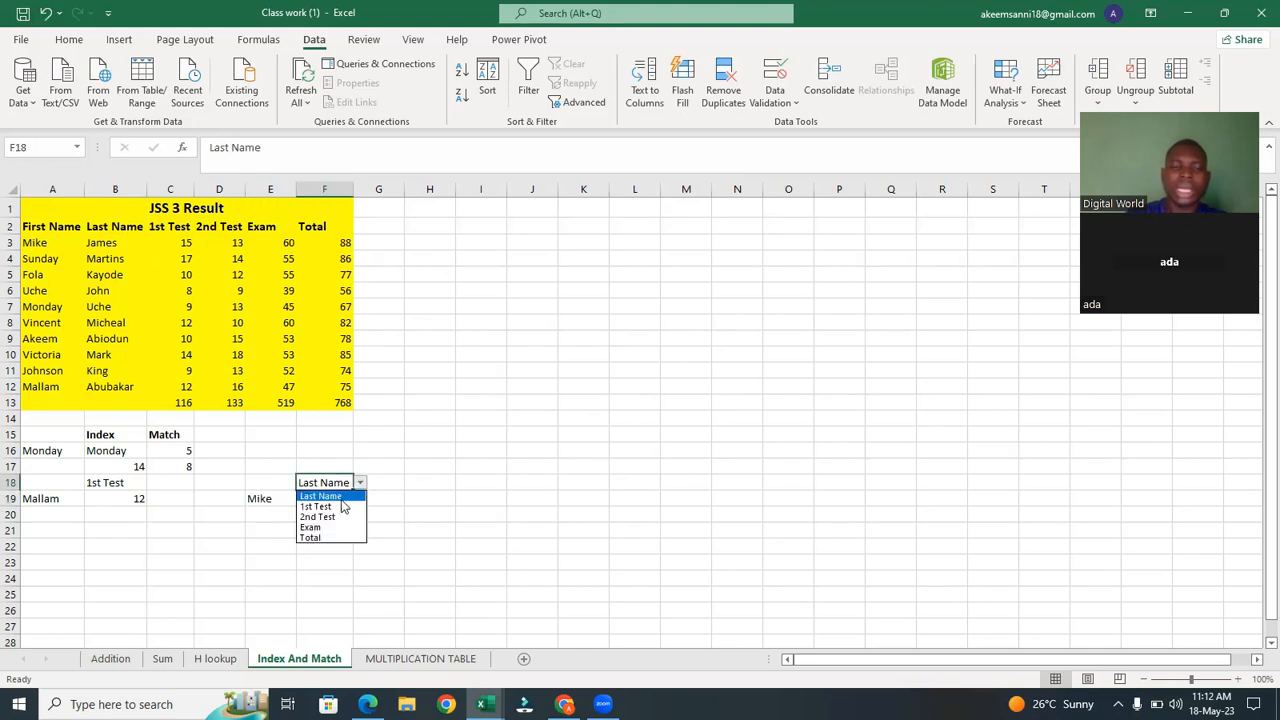
click(372, 489)
click(388, 487)
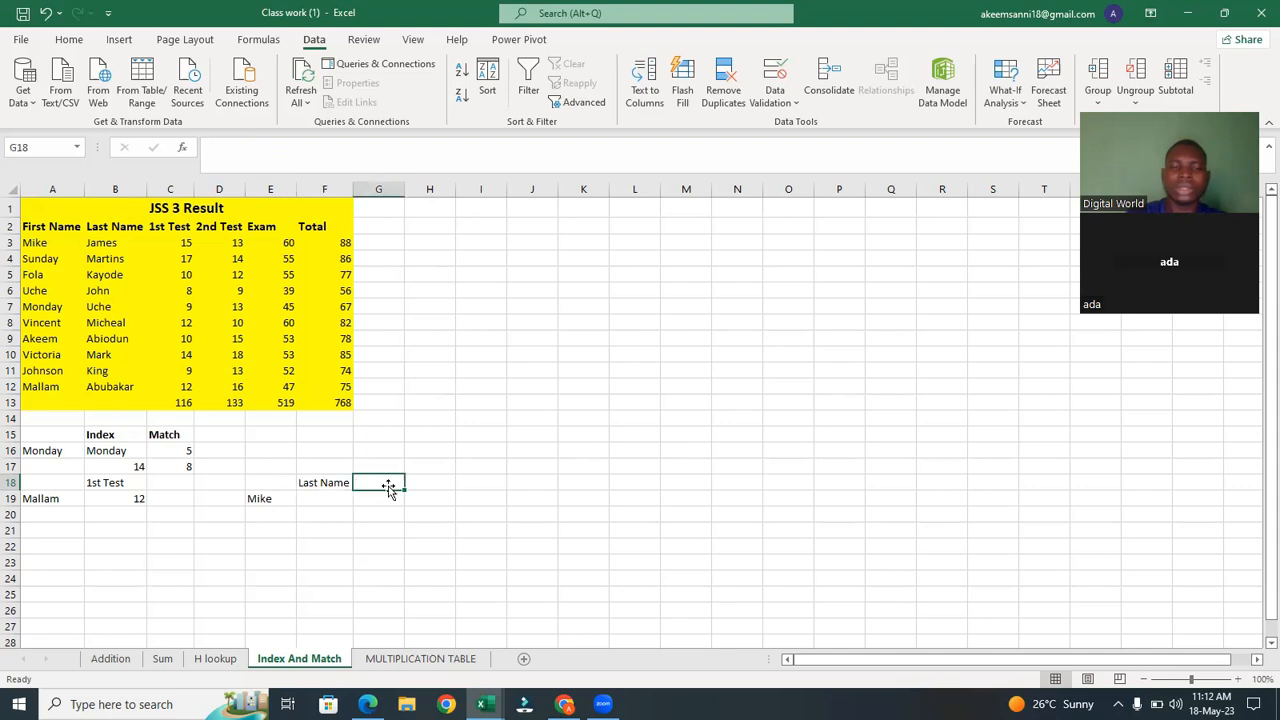
click(324, 482)
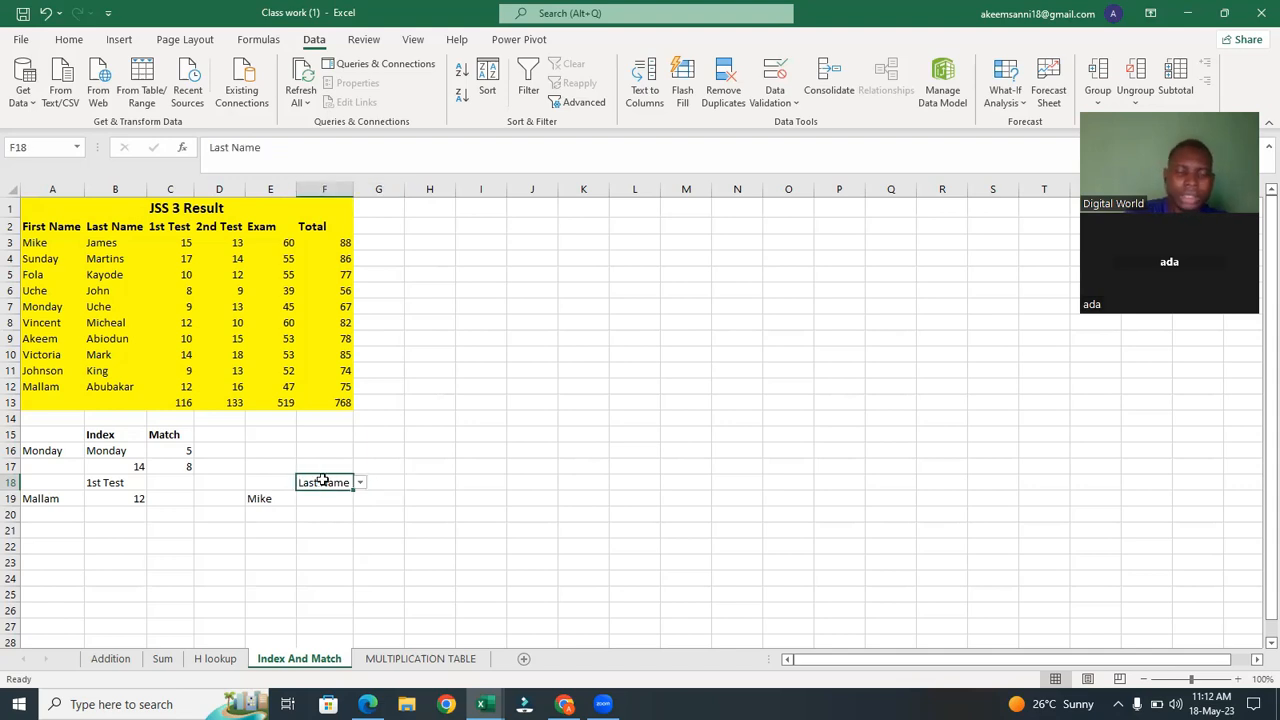
key(ctrl+z)
key(ctrl+z)
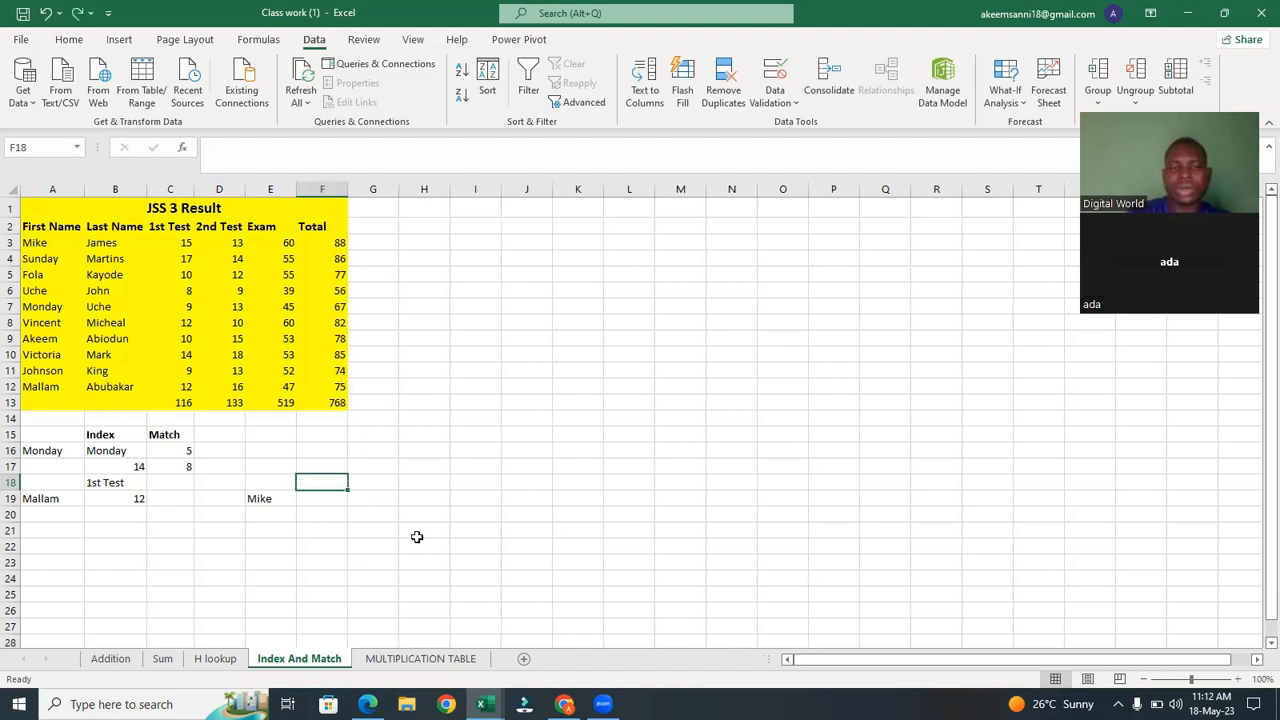
Enter the headers First Name in E18 and Last Name in F18, widening column E to fit.
click(268, 476)
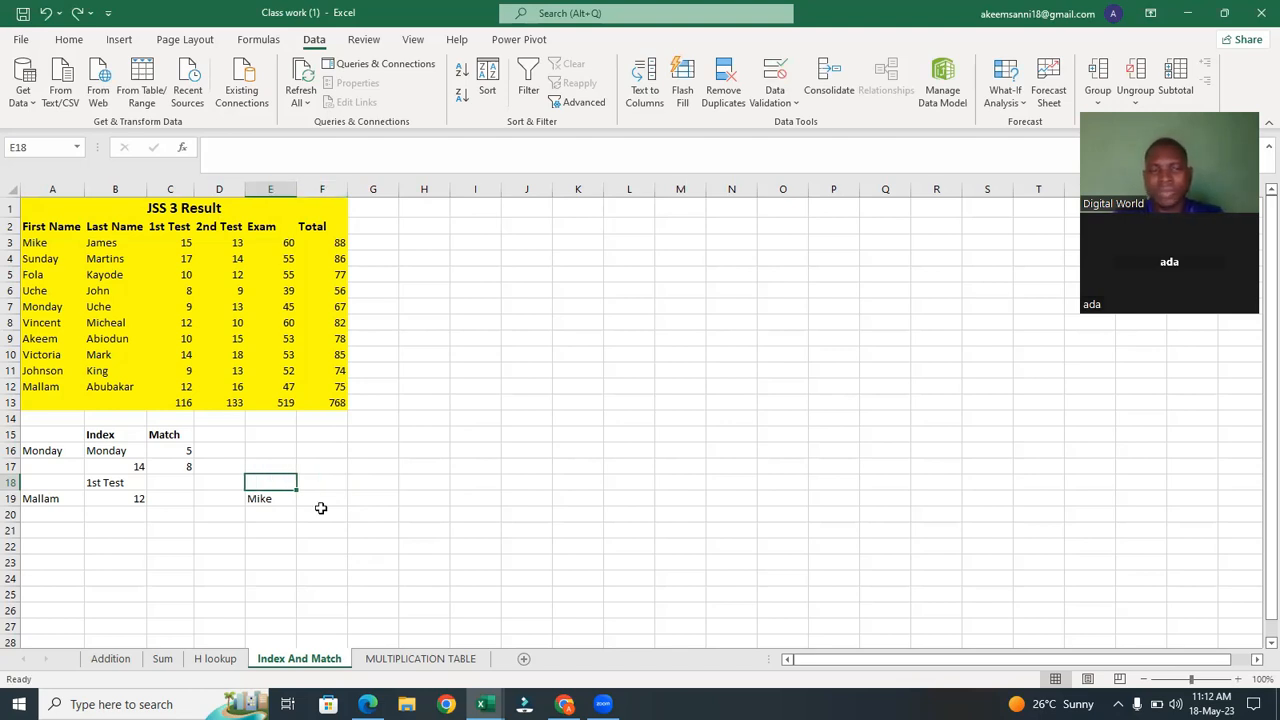
text(First Nma)
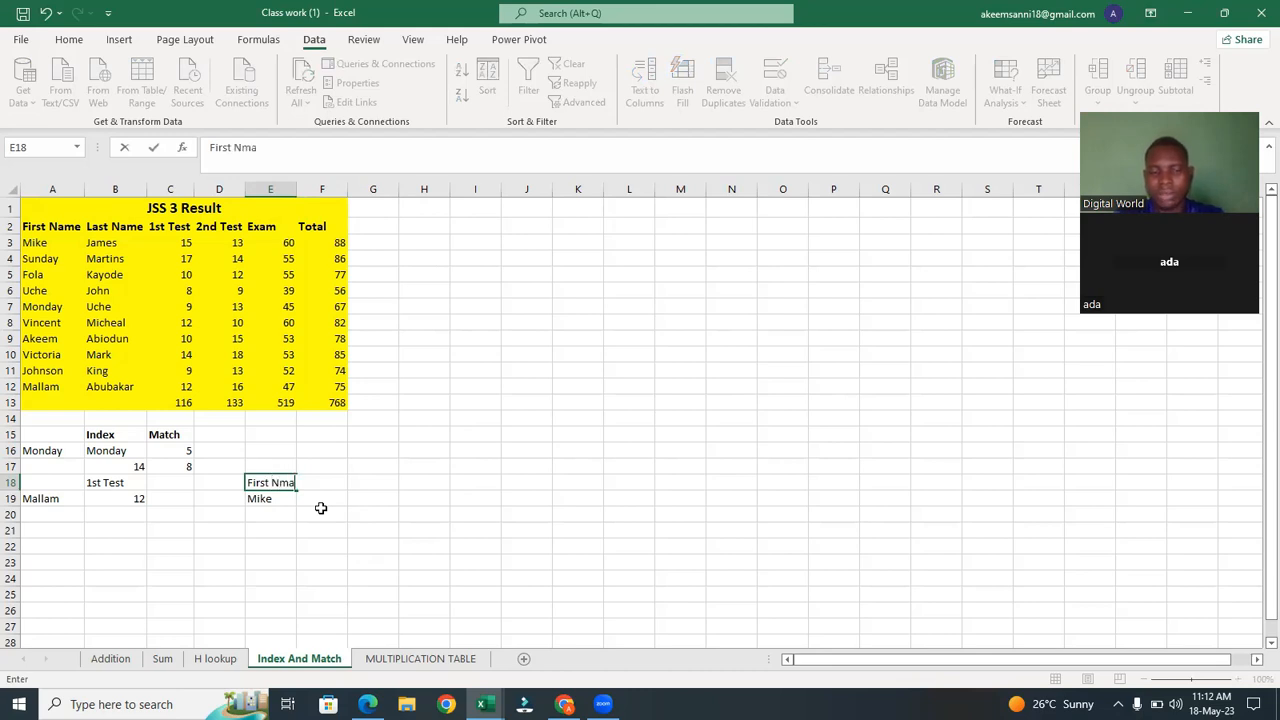
key(BackSpace)
key(BackSpace)
text(ame)
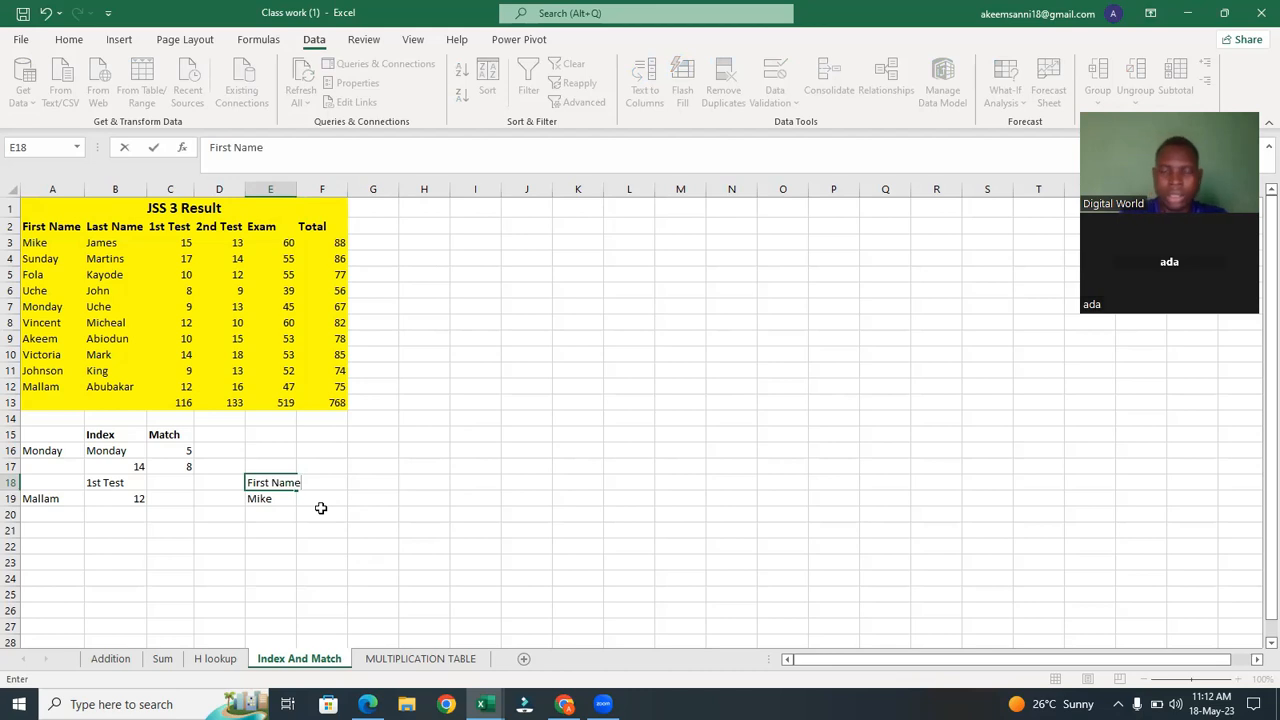
key(Tab)
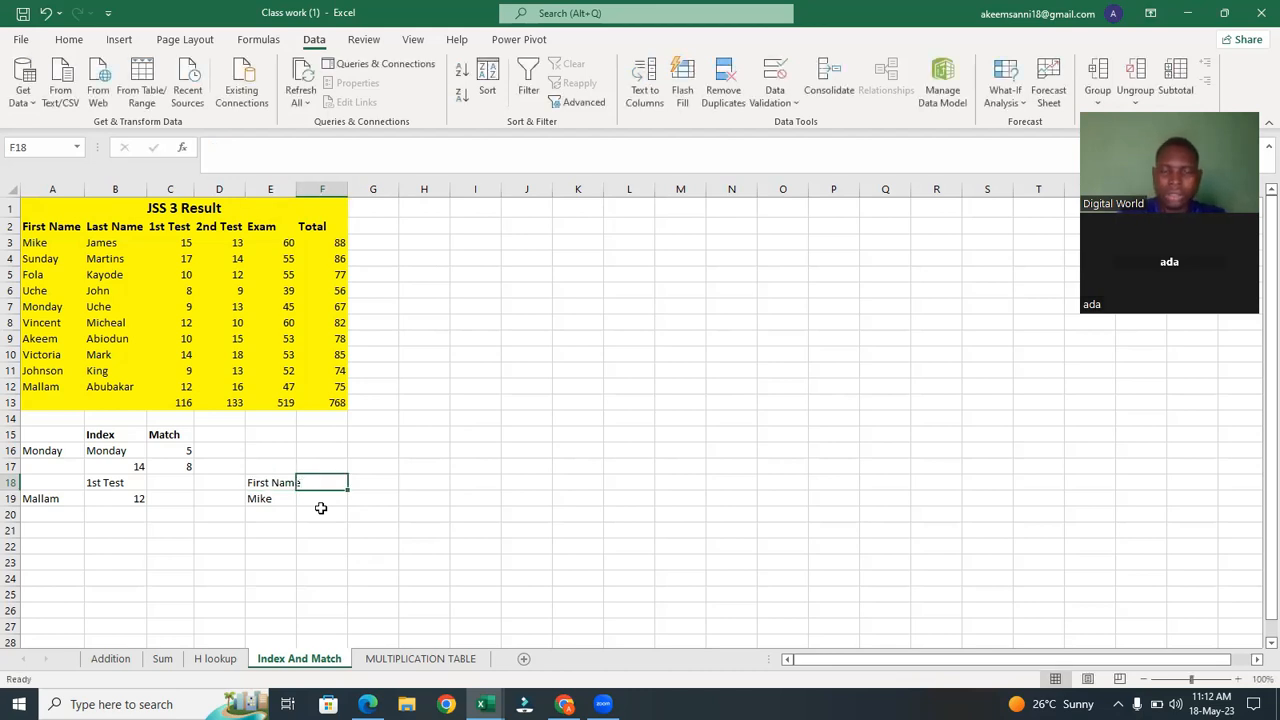
text(Last Name)
click(373, 481)
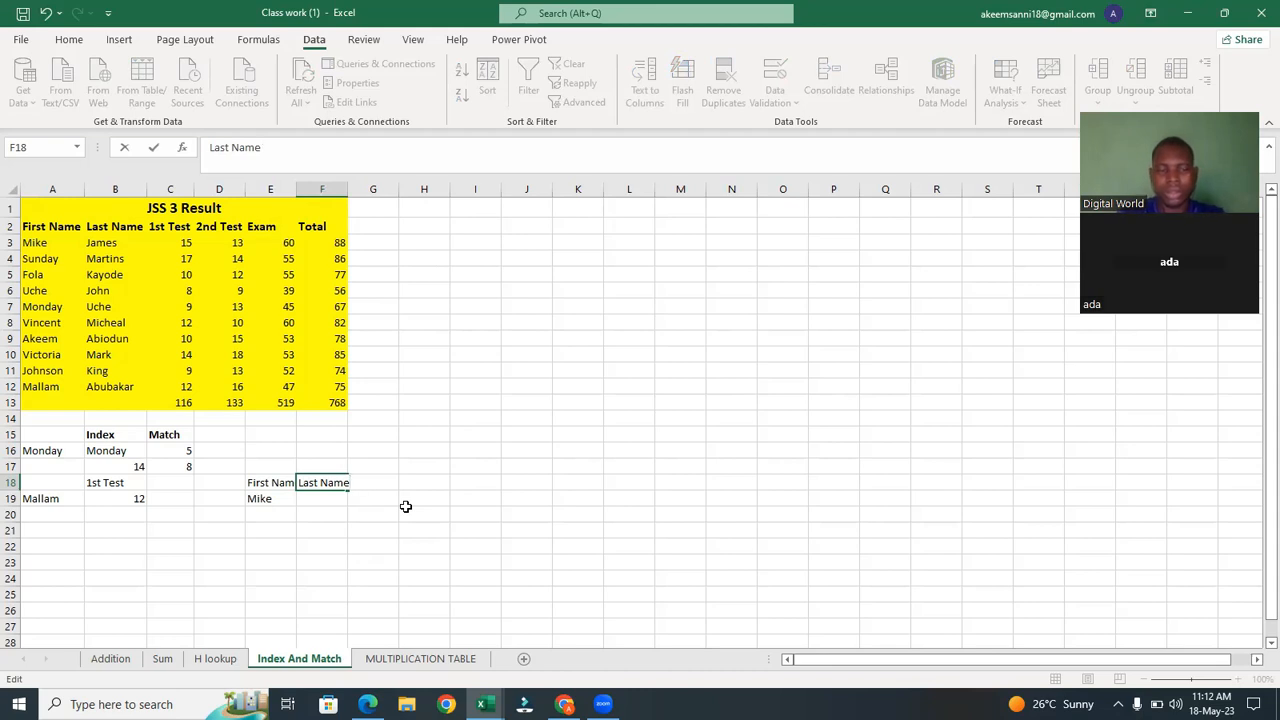
key(Tab)
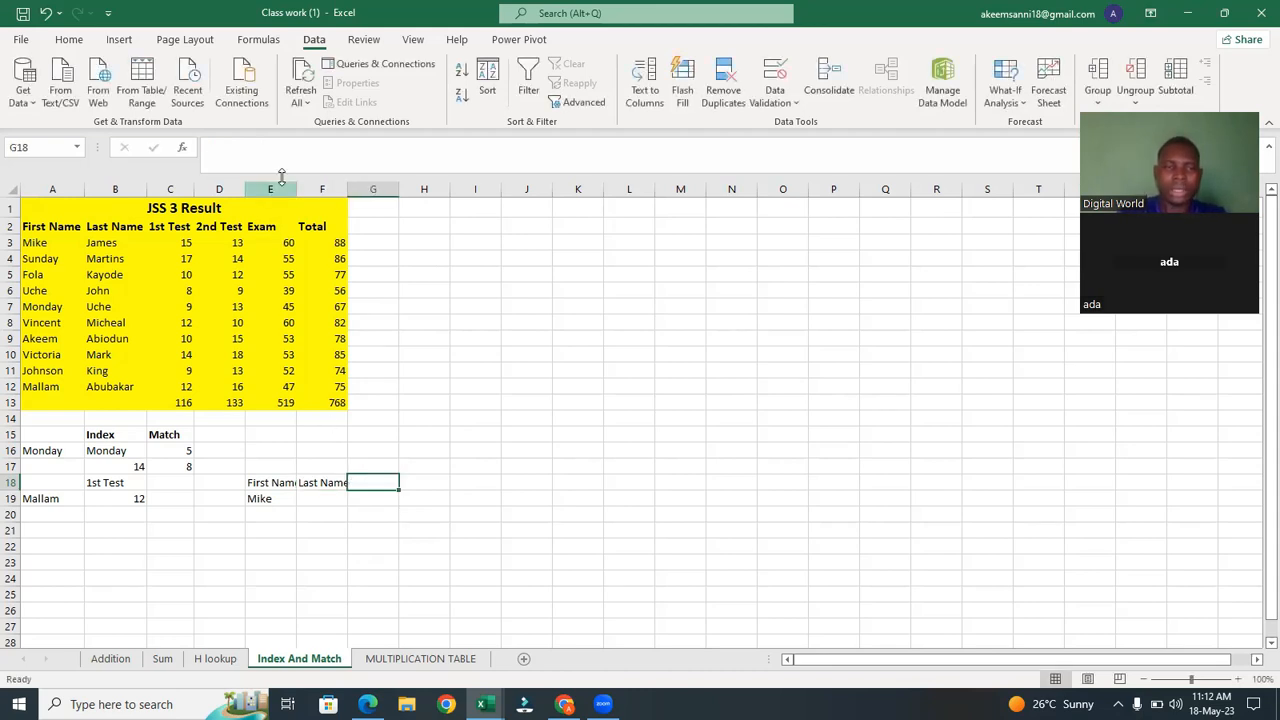
drag(296, 182, 361, 188)
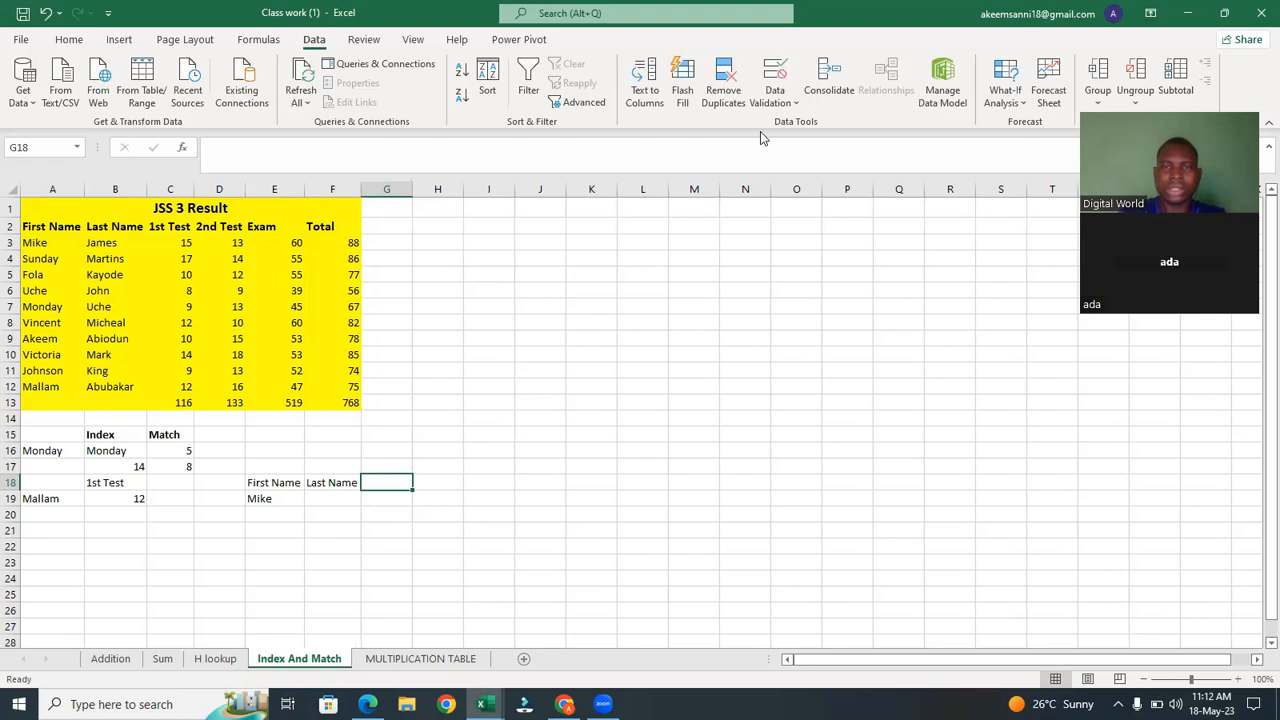
Add a List data validation dropdown in G18 sourced from $C$2:$E$2 and choose 1st Test from it.
click(772, 78)
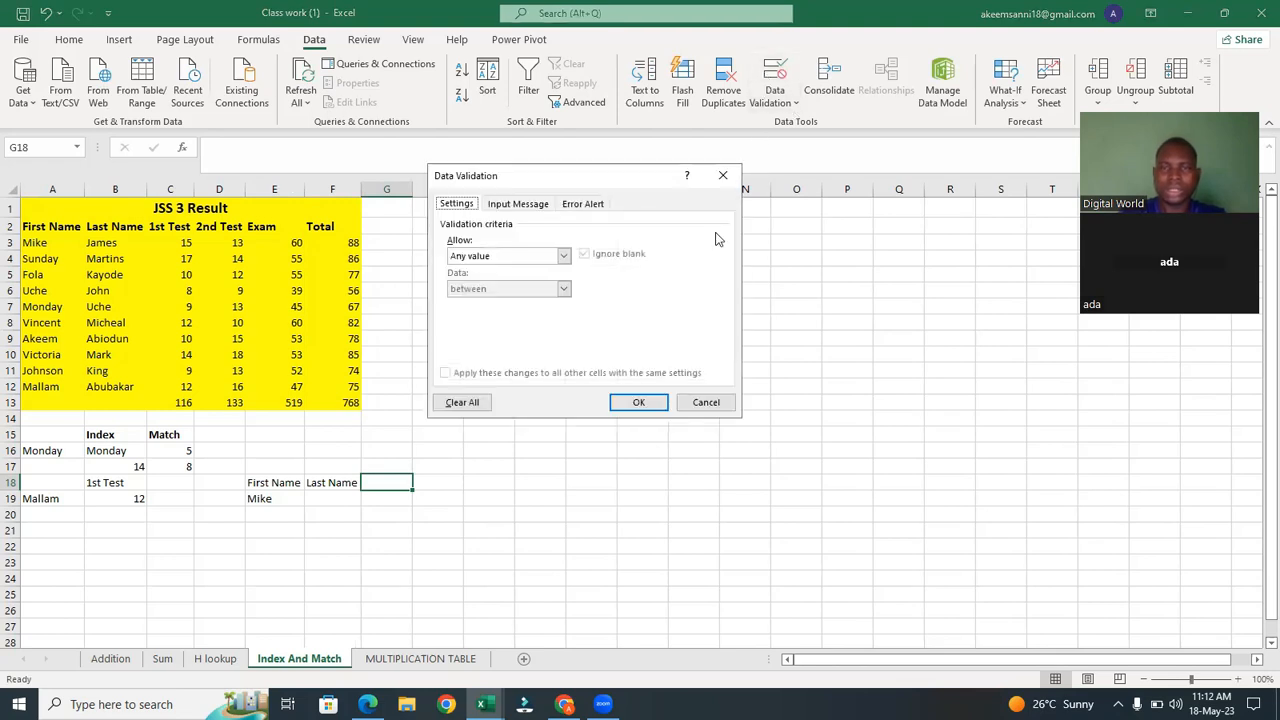
click(563, 256)
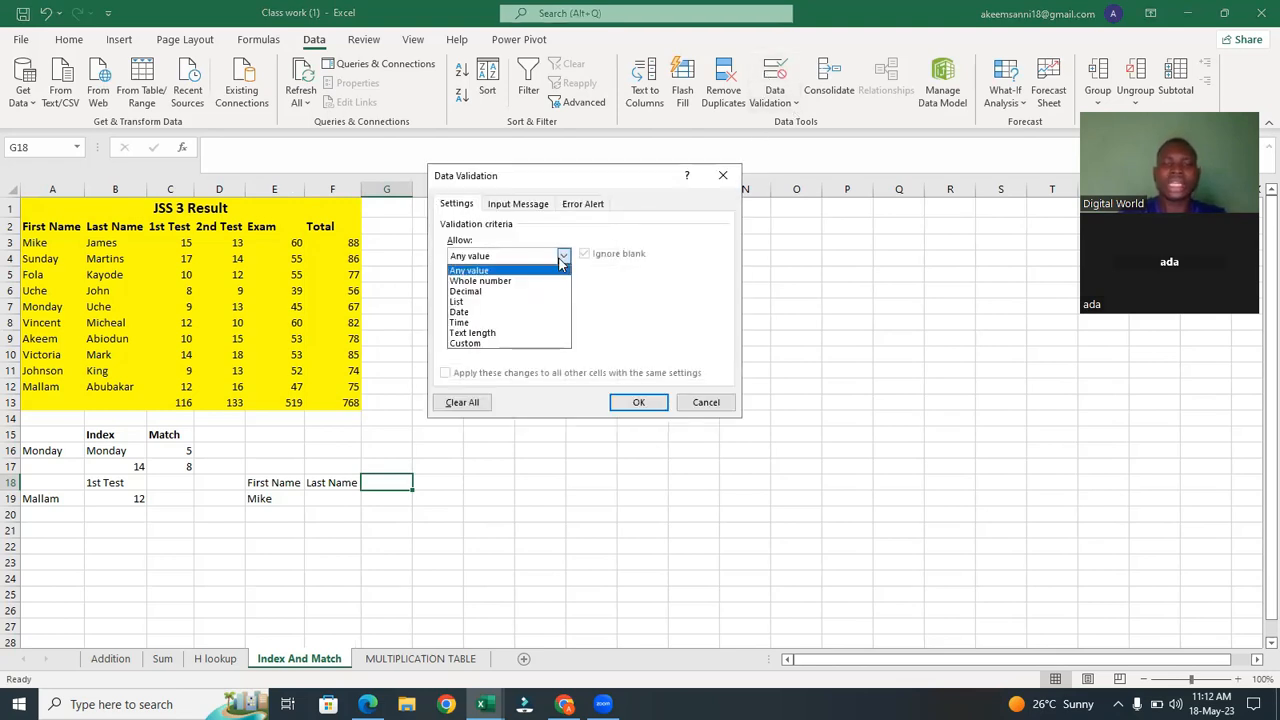
click(527, 302)
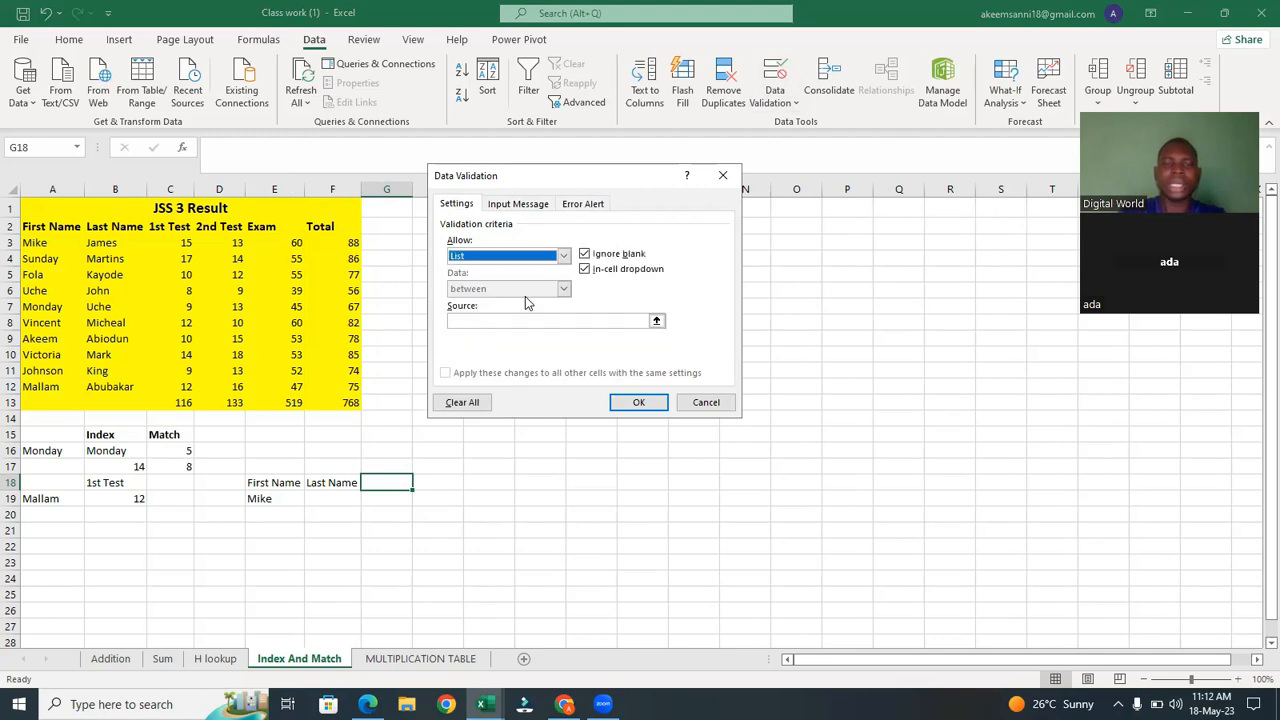
click(656, 321)
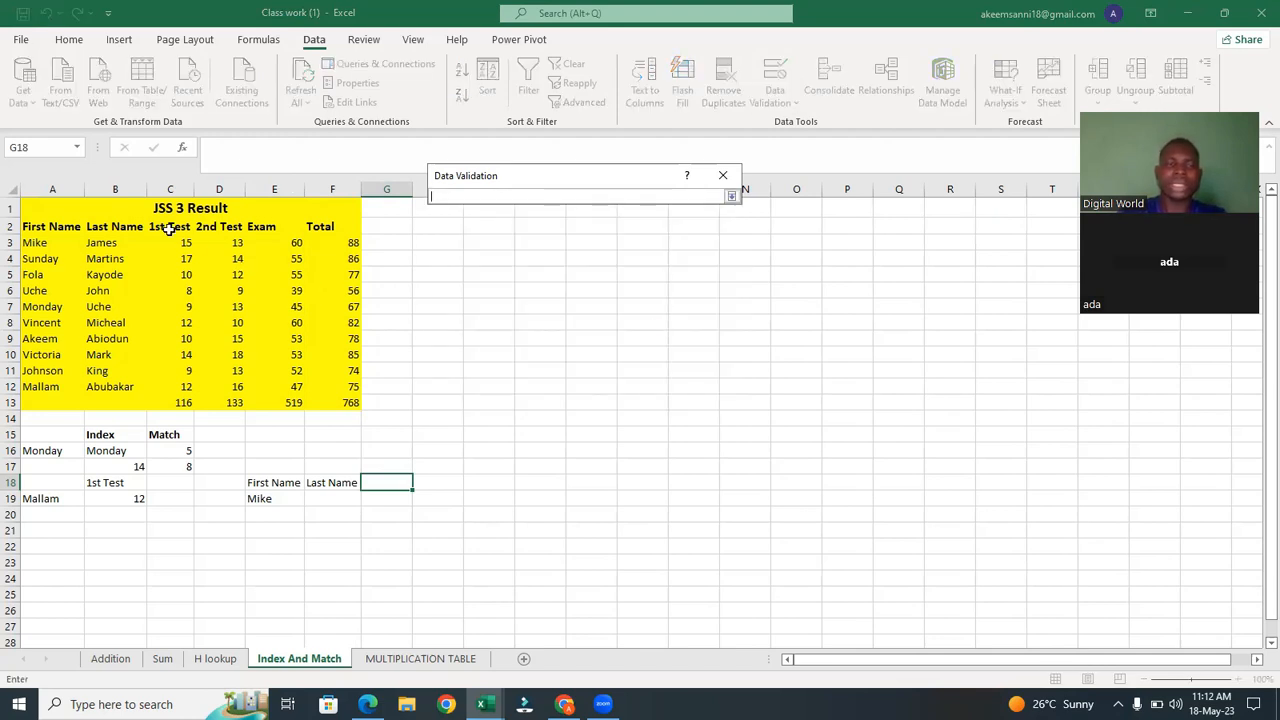
drag(170, 227, 272, 227)
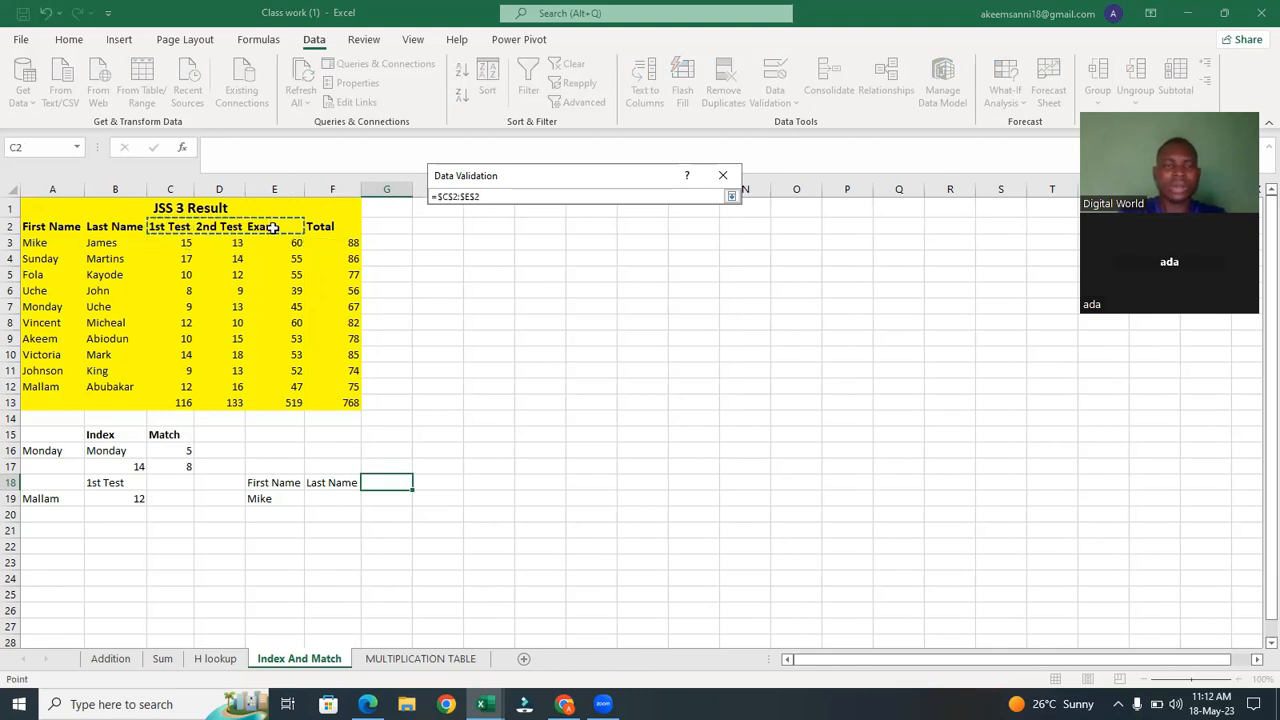
click(732, 196)
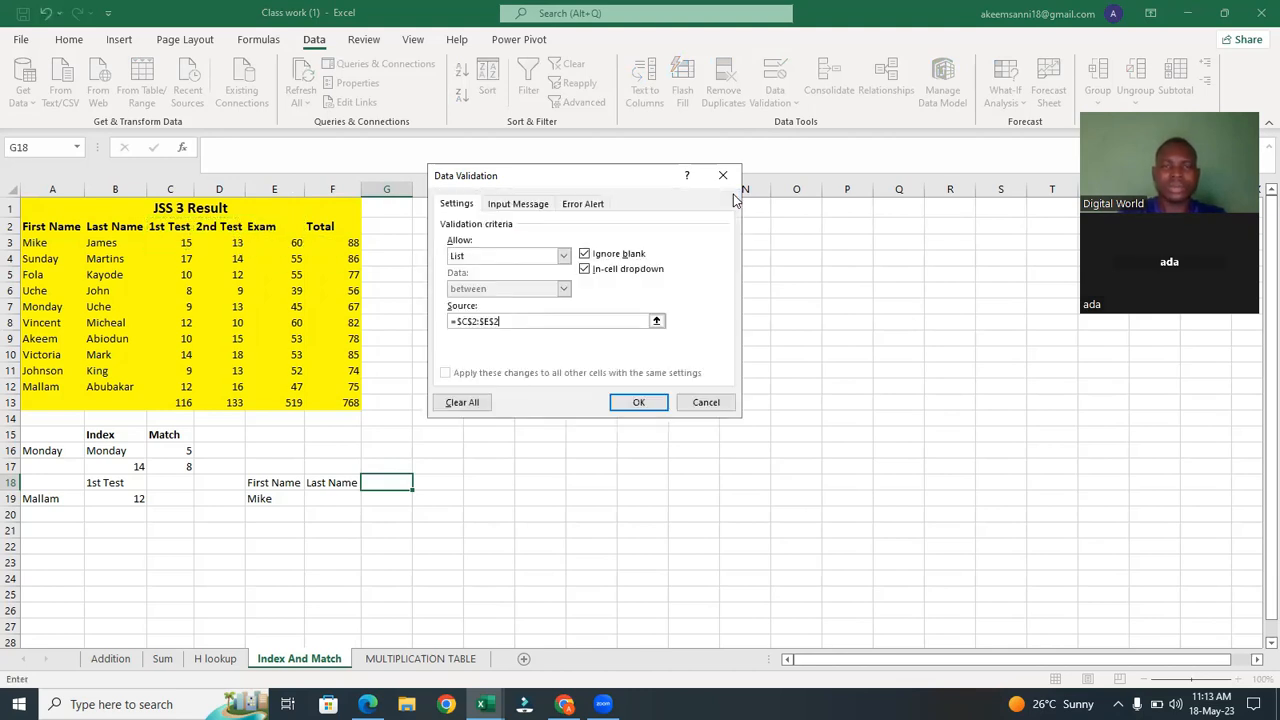
click(640, 403)
click(418, 488)
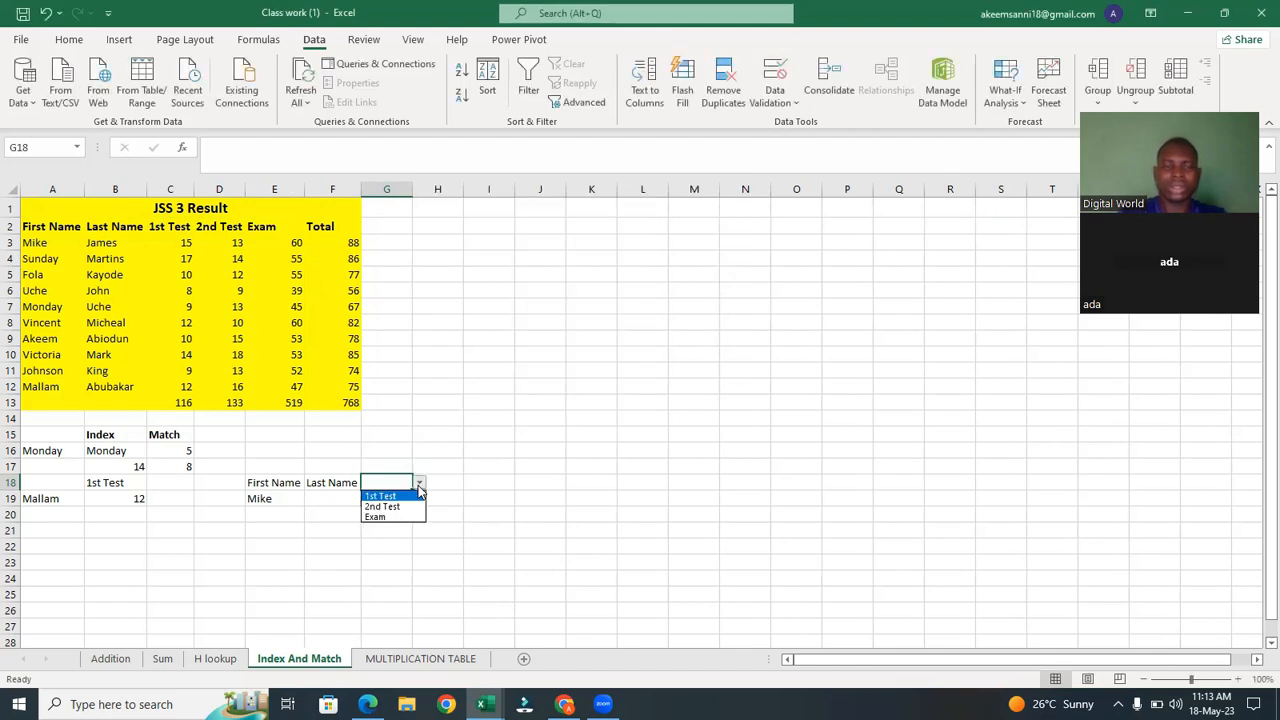
click(408, 495)
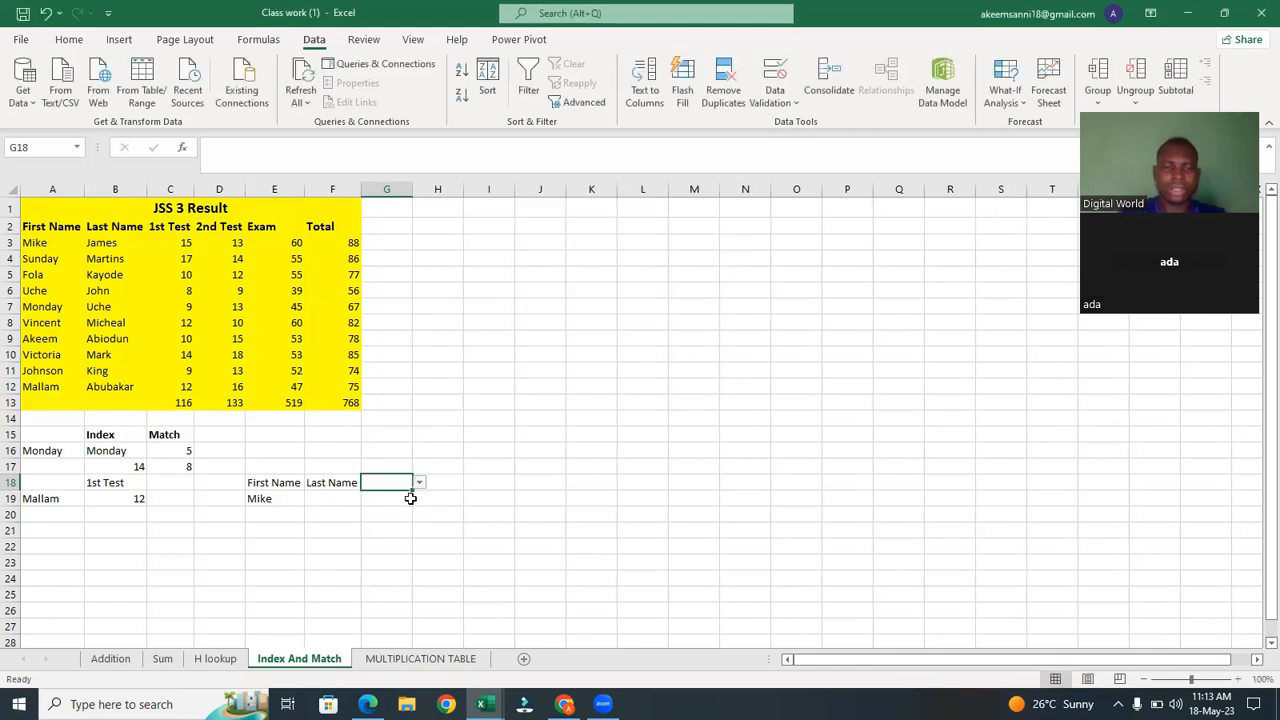
In F19 enter the formula =INDEX(B3:B12,MATCH(E19,A3:A12,0)) to return the selected person's last name.
click(333, 499)
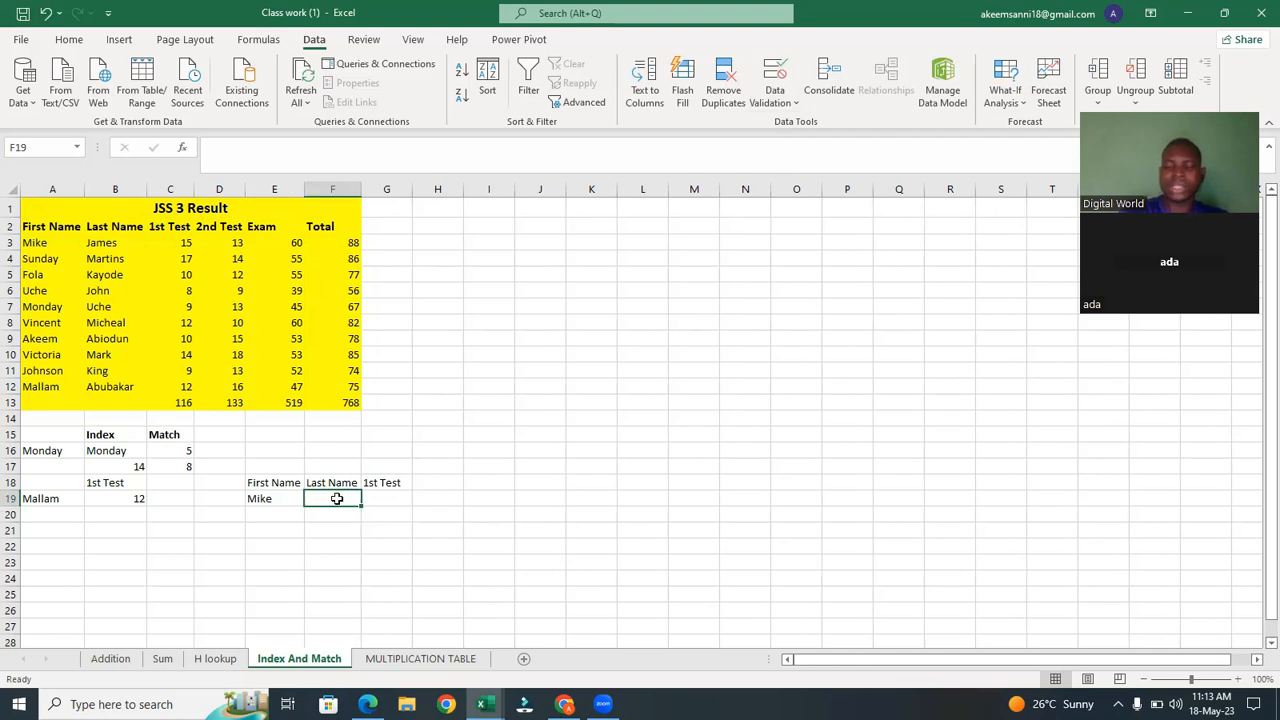
text(=inde)
key(Tab)
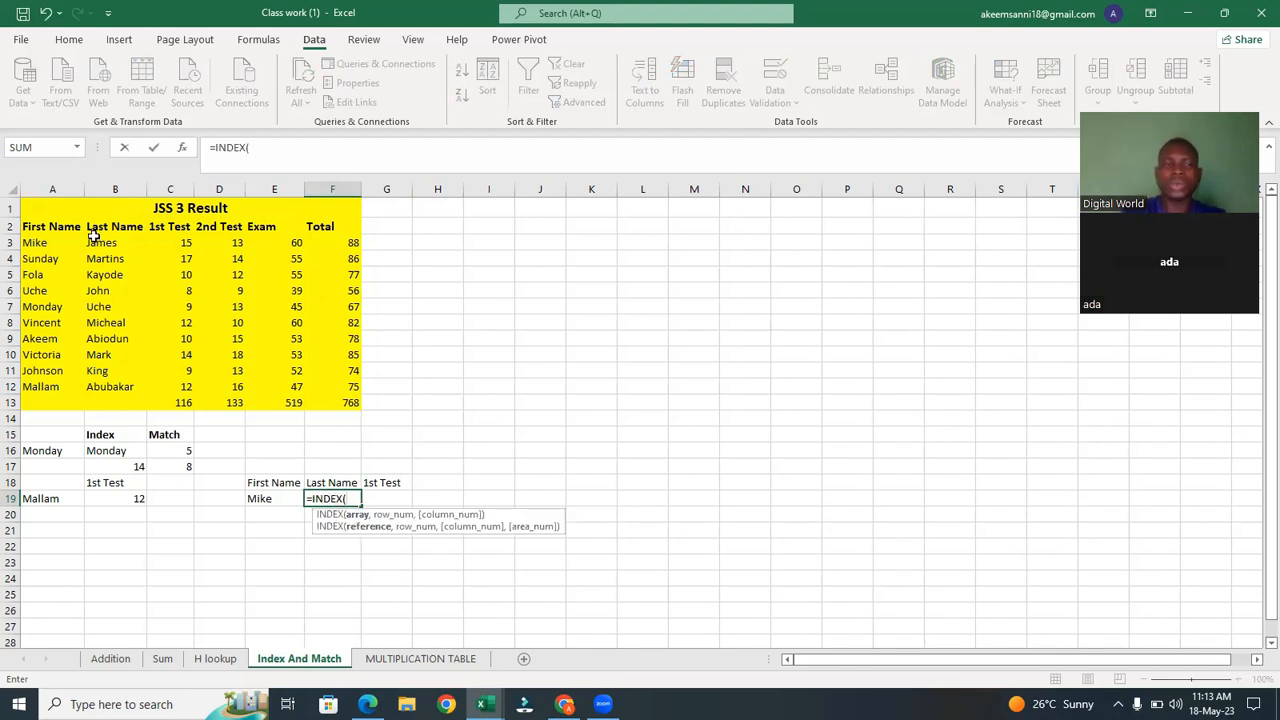
drag(100, 243, 111, 383)
text(,)
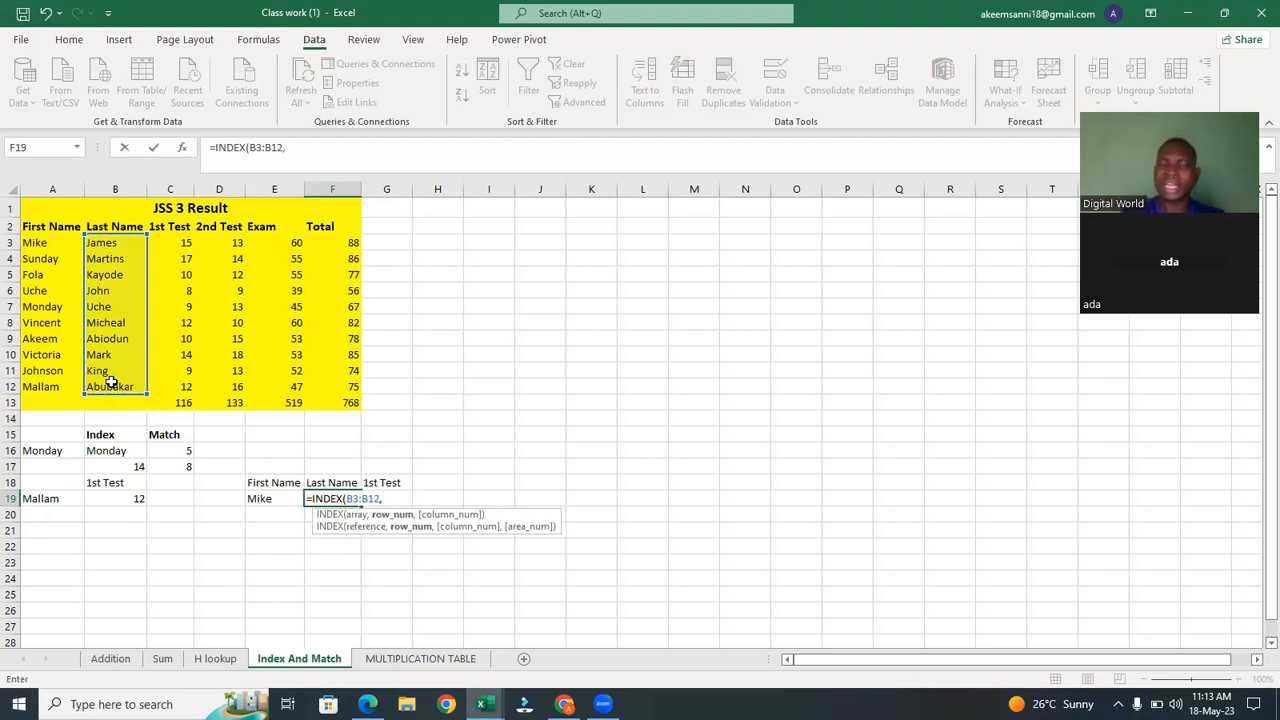
text(m)
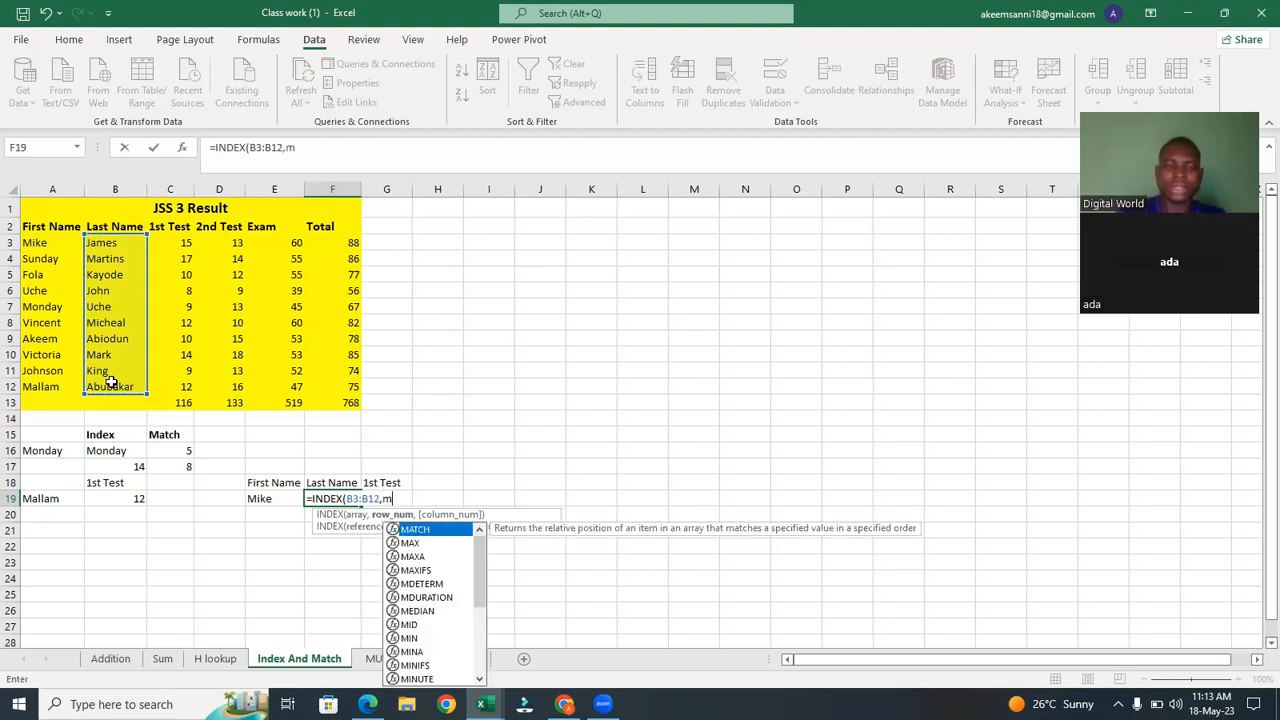
key(Tab)
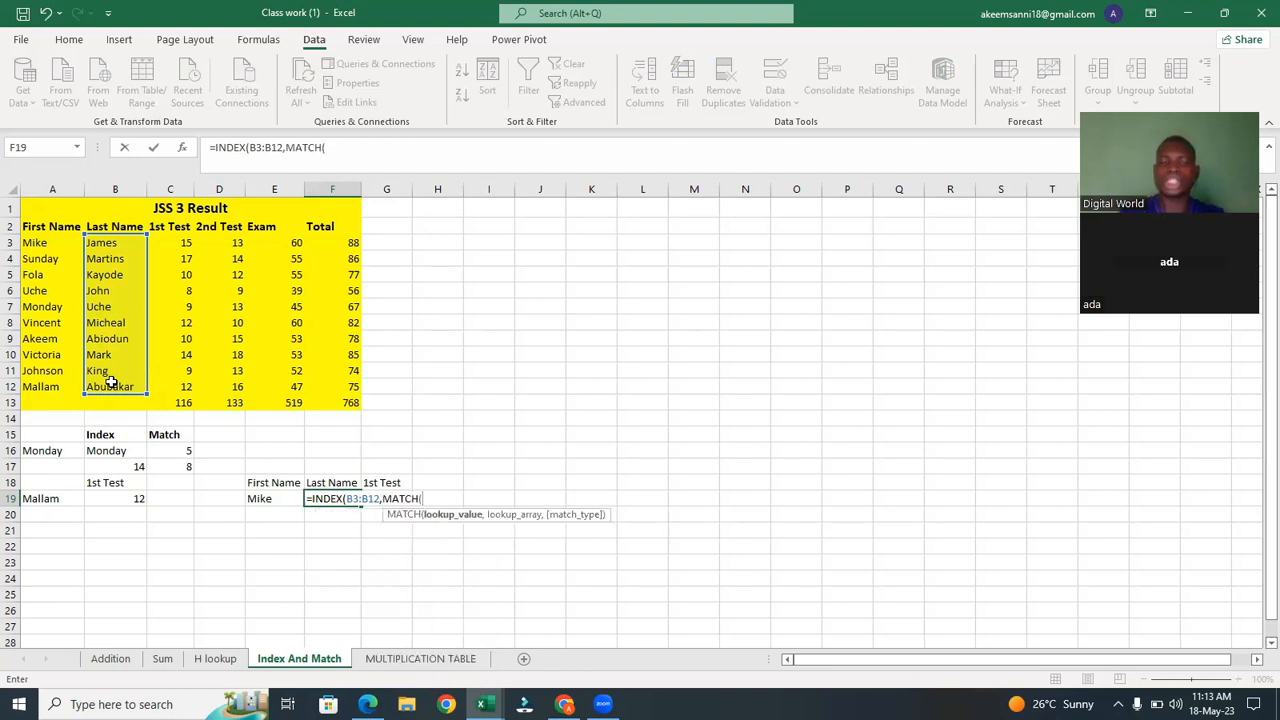
click(270, 496)
text(,)
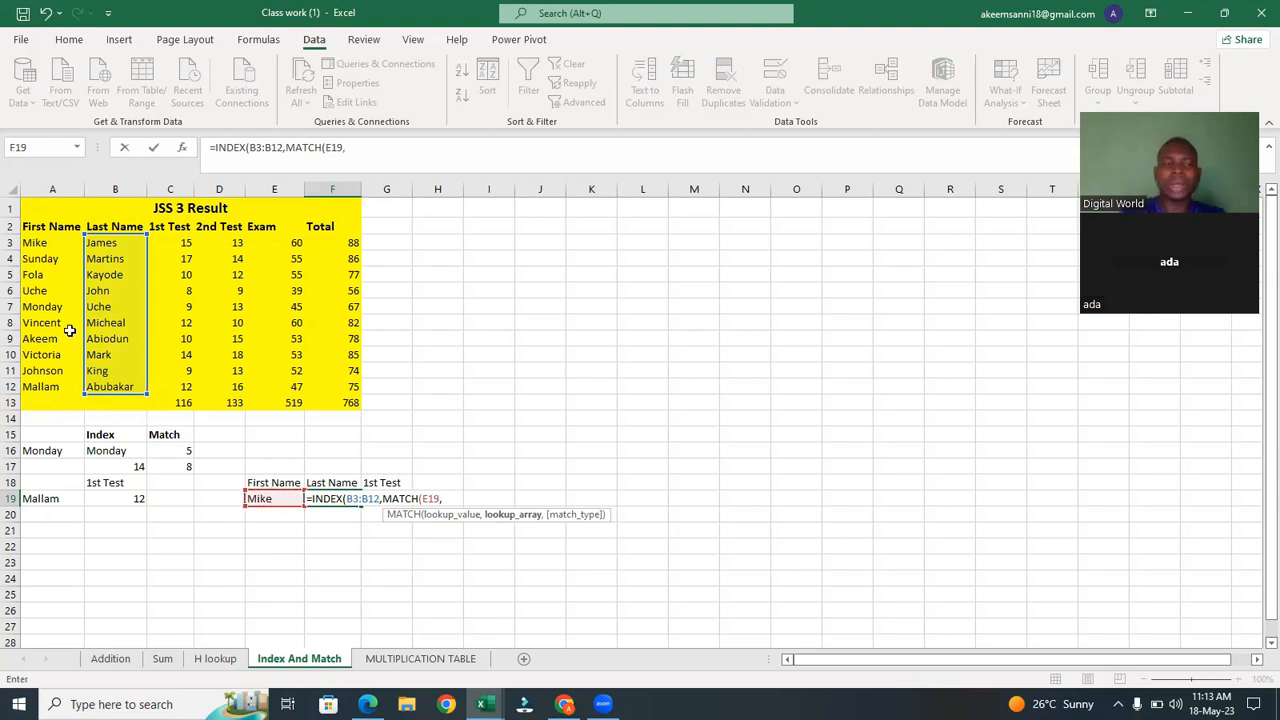
drag(45, 243, 47, 385)
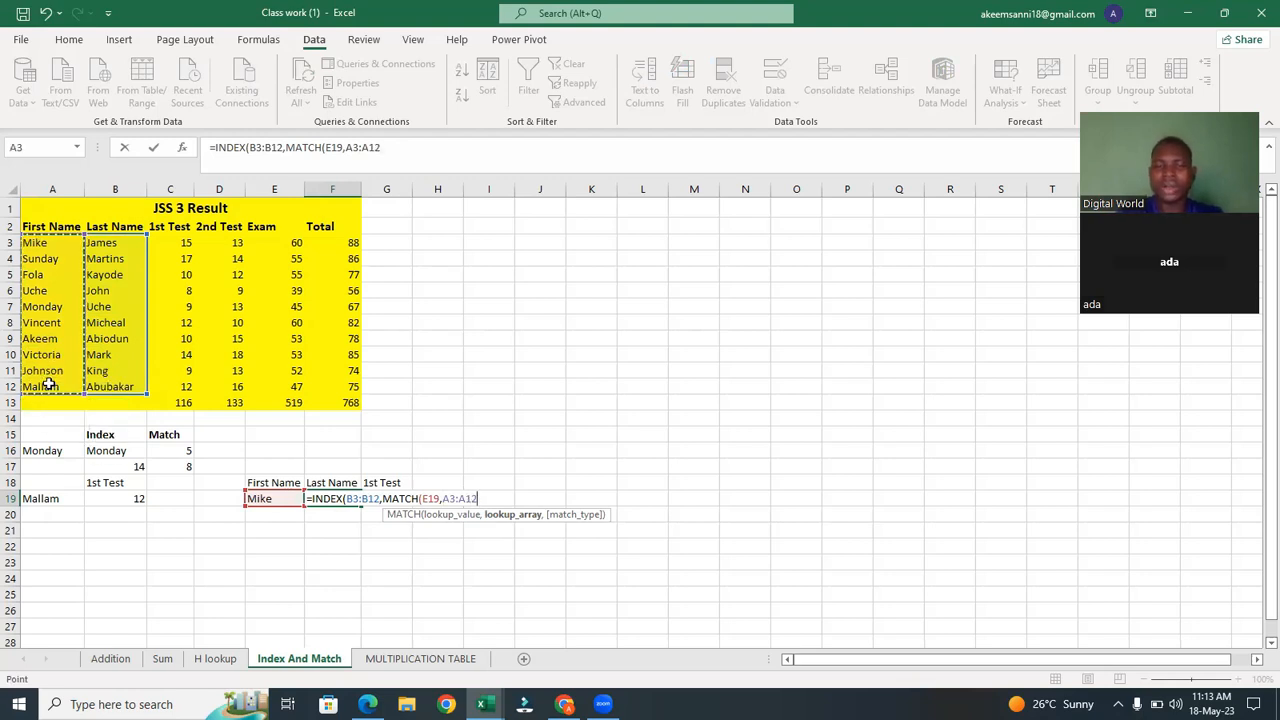
text(,0)
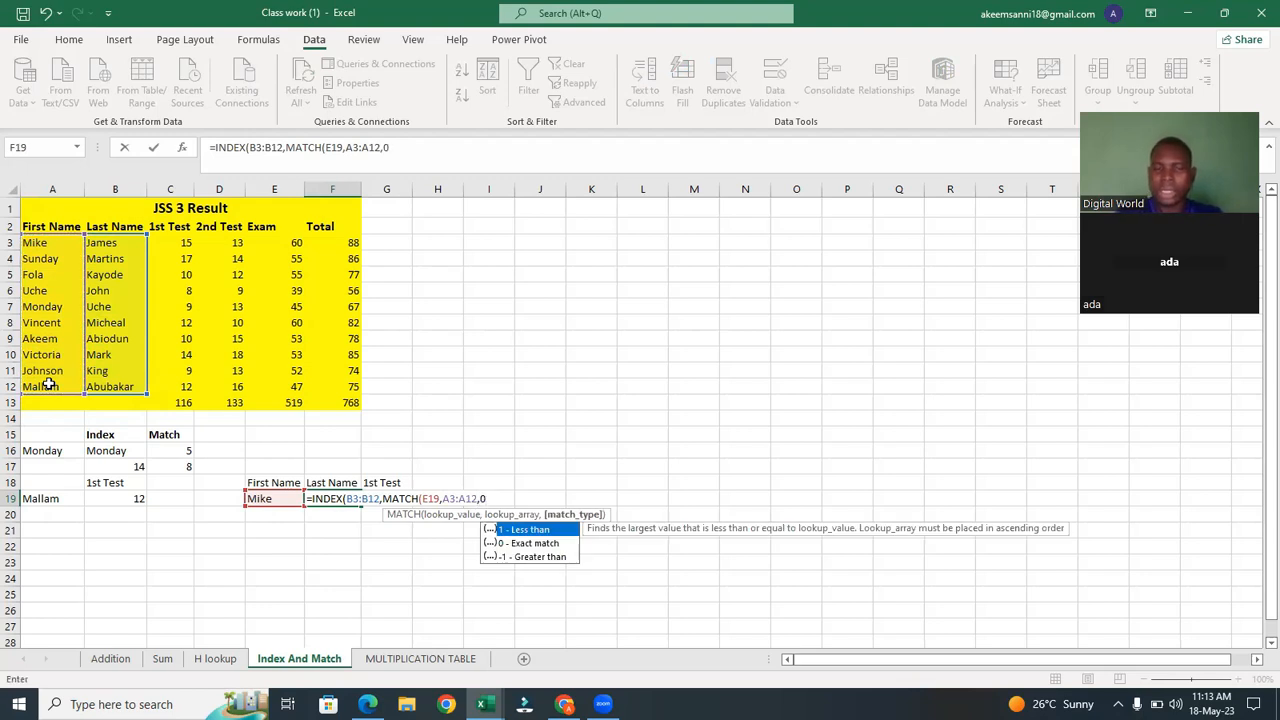
text())
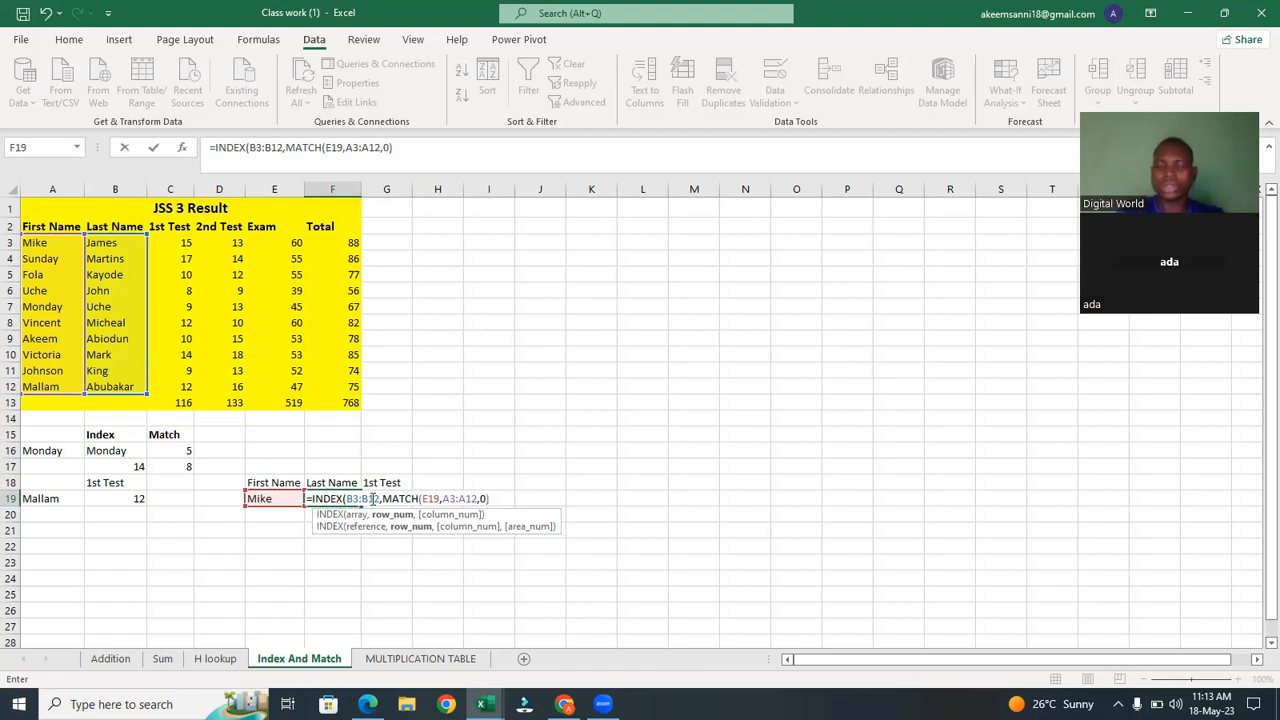
key(Return)
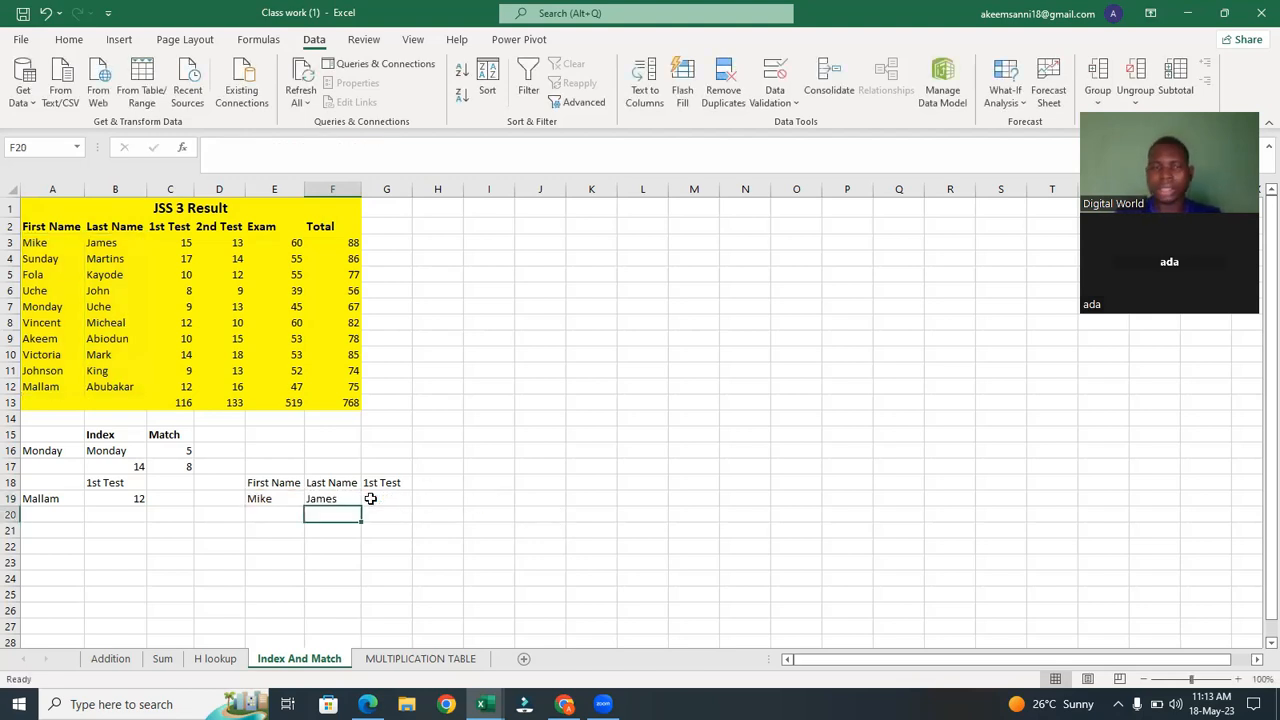
Choose Sunday in the E19 first-name dropdown and browse the options in the G18 dropdown.
click(262, 503)
click(311, 498)
click(280, 523)
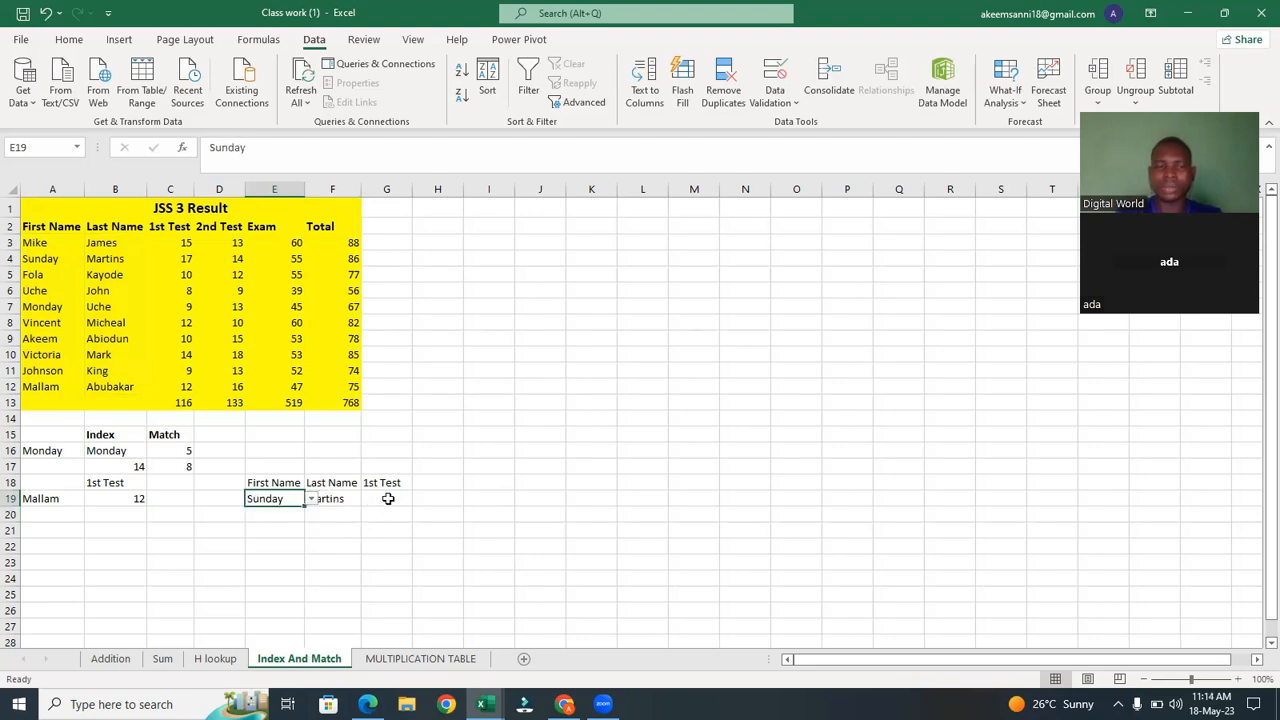
click(388, 498)
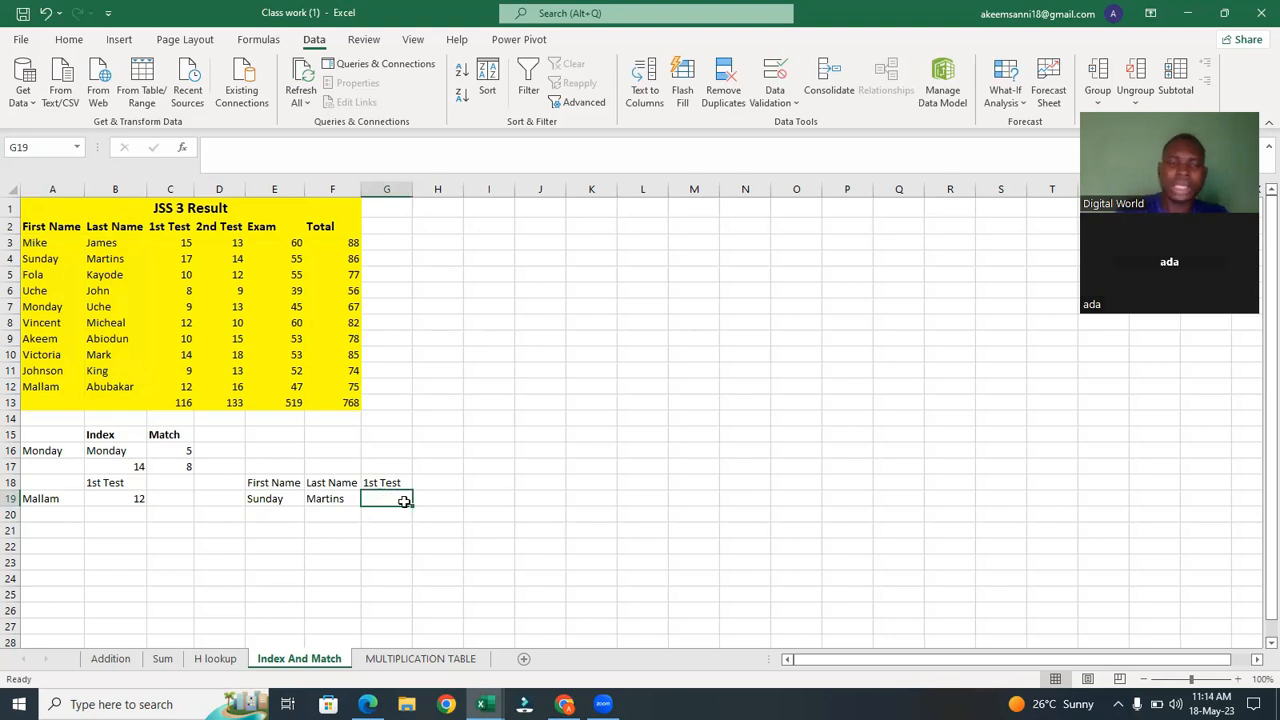
click(397, 480)
click(419, 485)
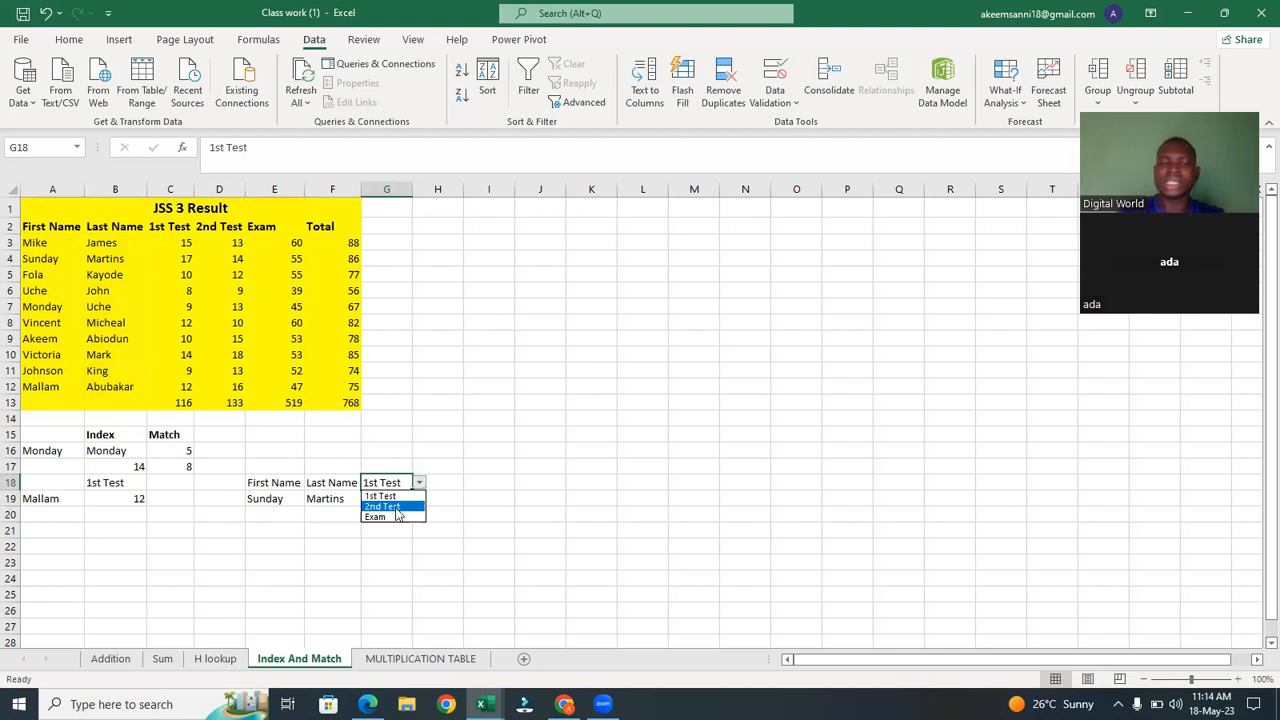
click(484, 500)
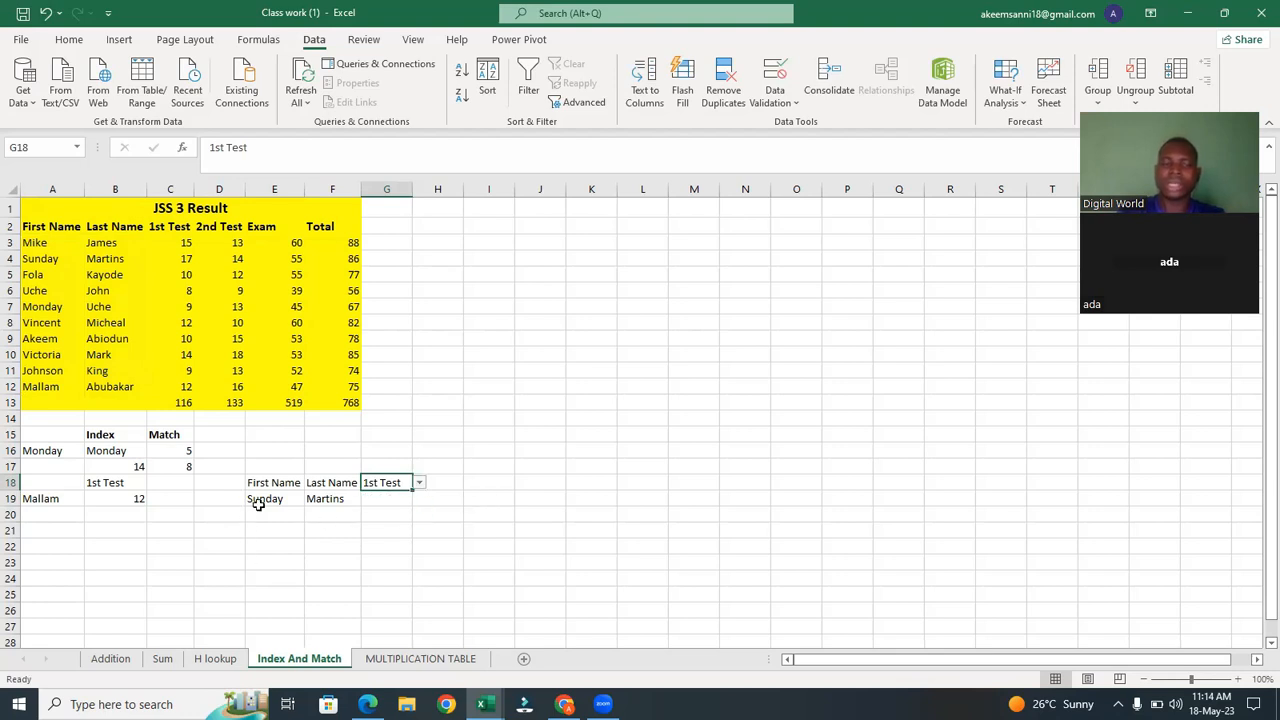
In G19 enter the formula =INDEX(C3:E12,MATCH(E19,A3:A12,0),MATCH(G18,C2:E2,0)) to return the selected person's score.
click(394, 500)
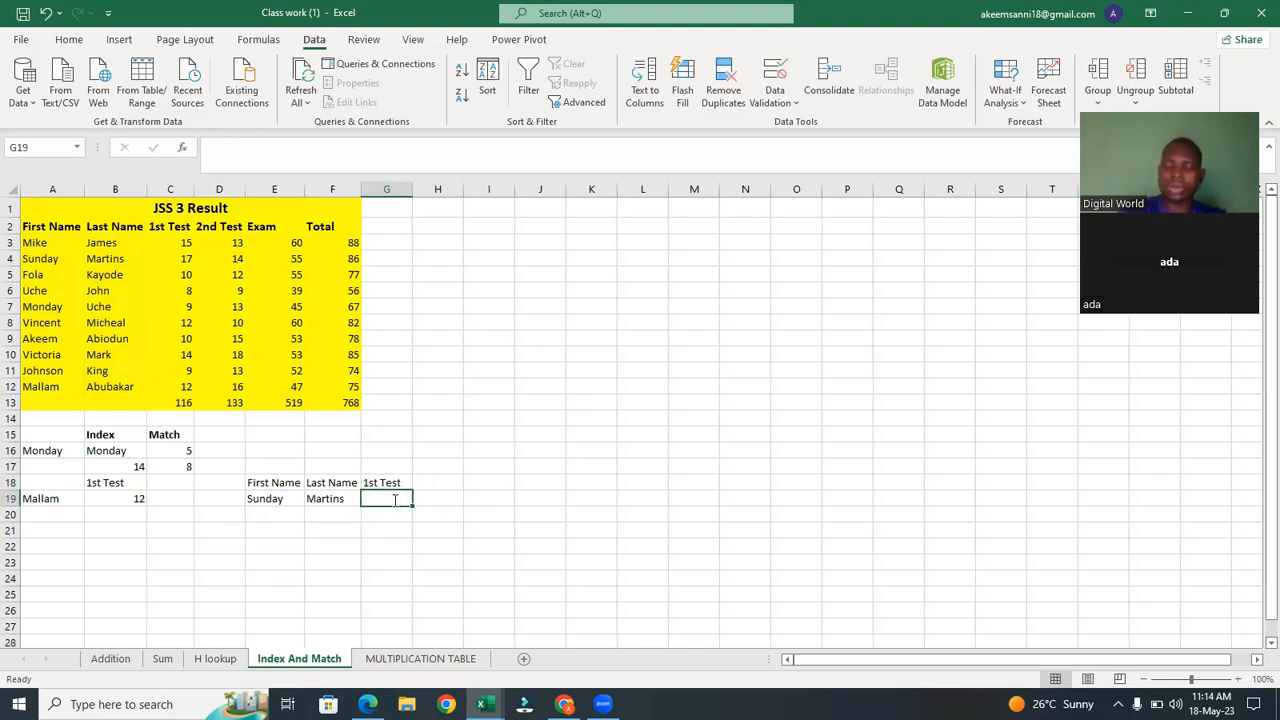
text(=inde)
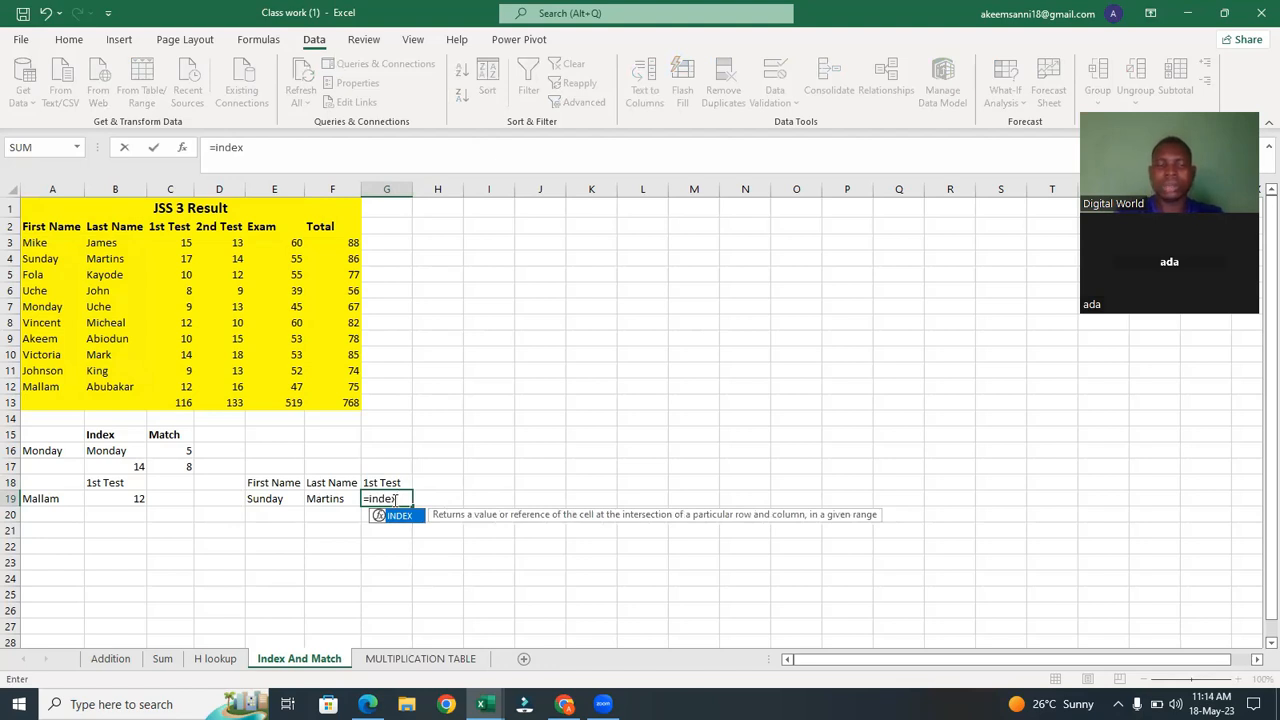
text(x)
key(Tab)
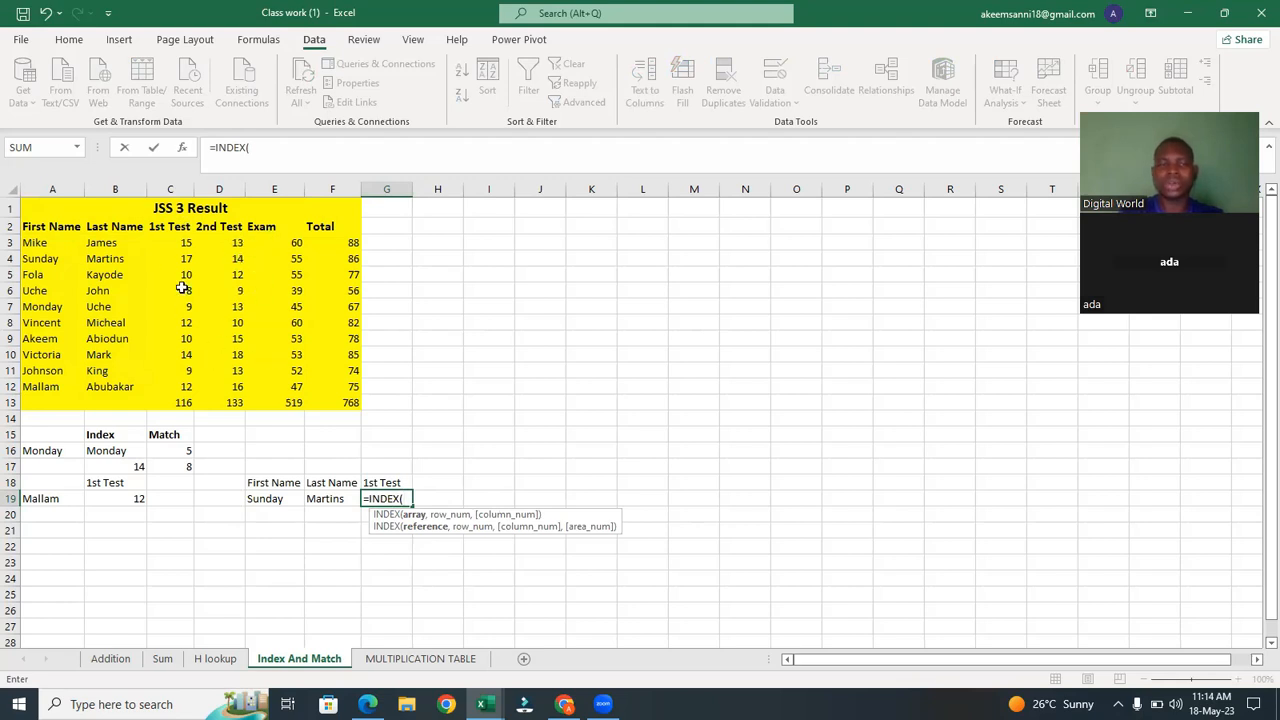
drag(168, 242, 284, 381)
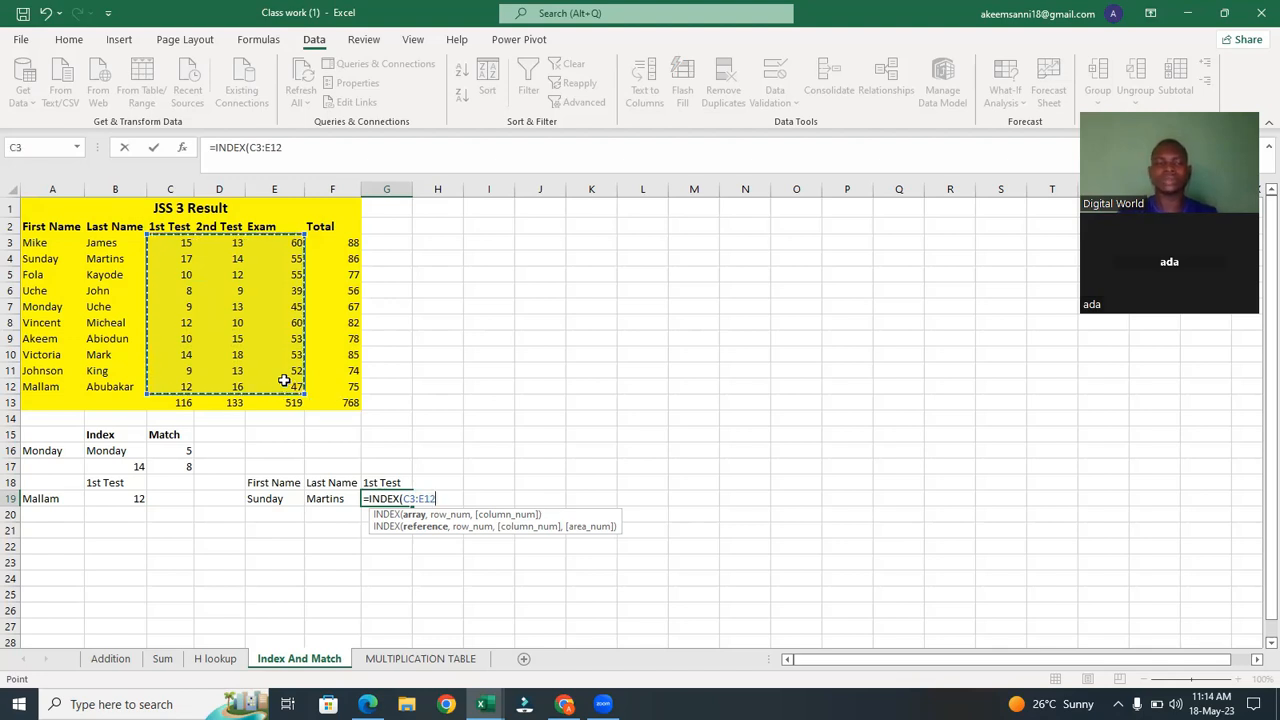
text(,)
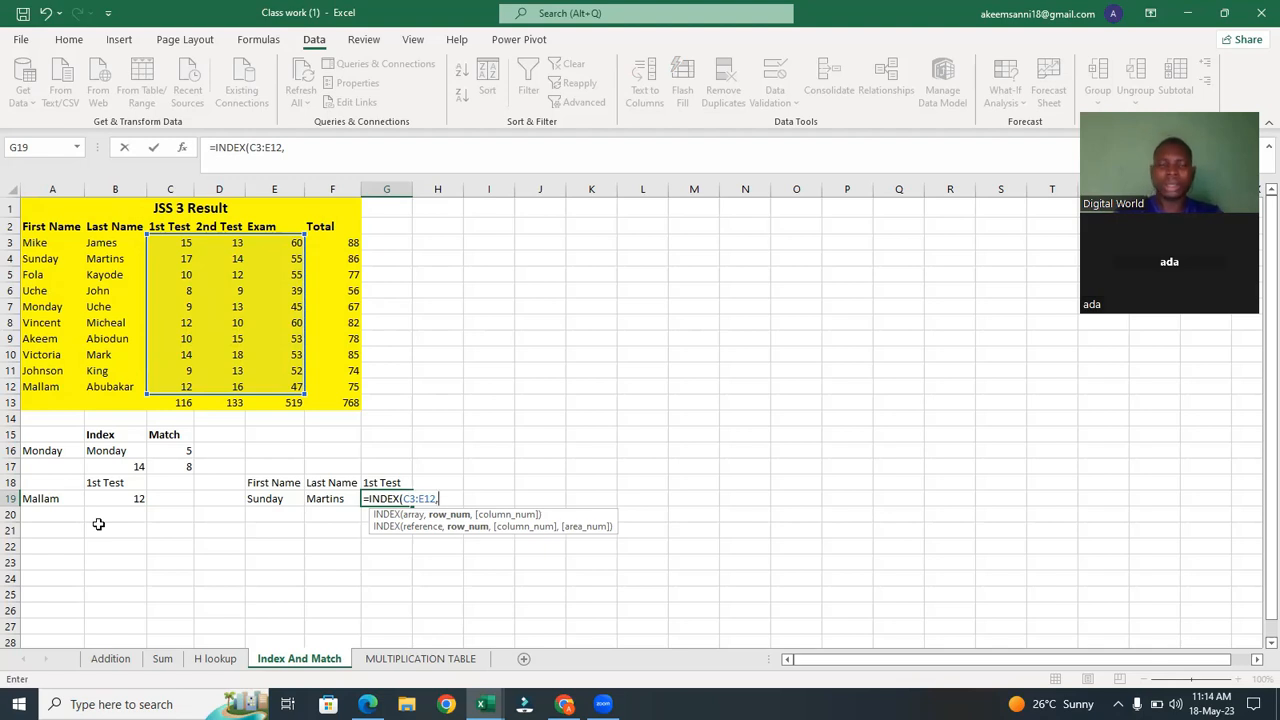
text(m)
key(Tab)
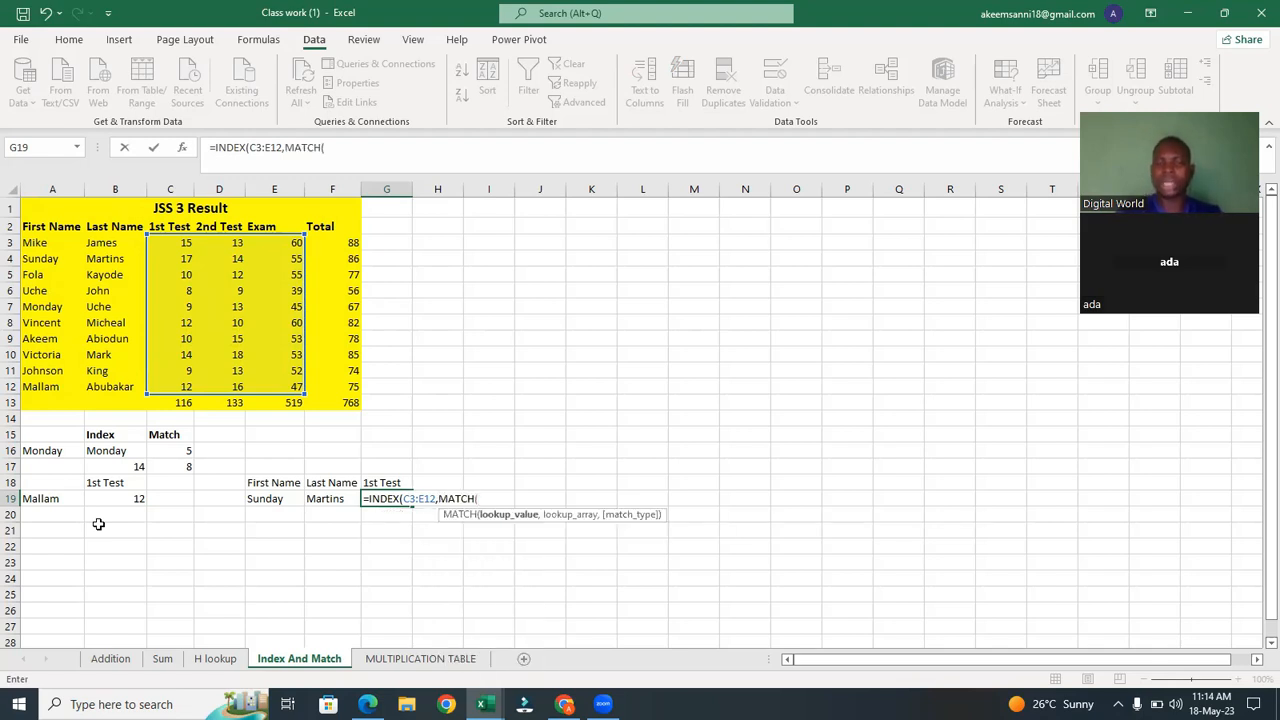
click(279, 500)
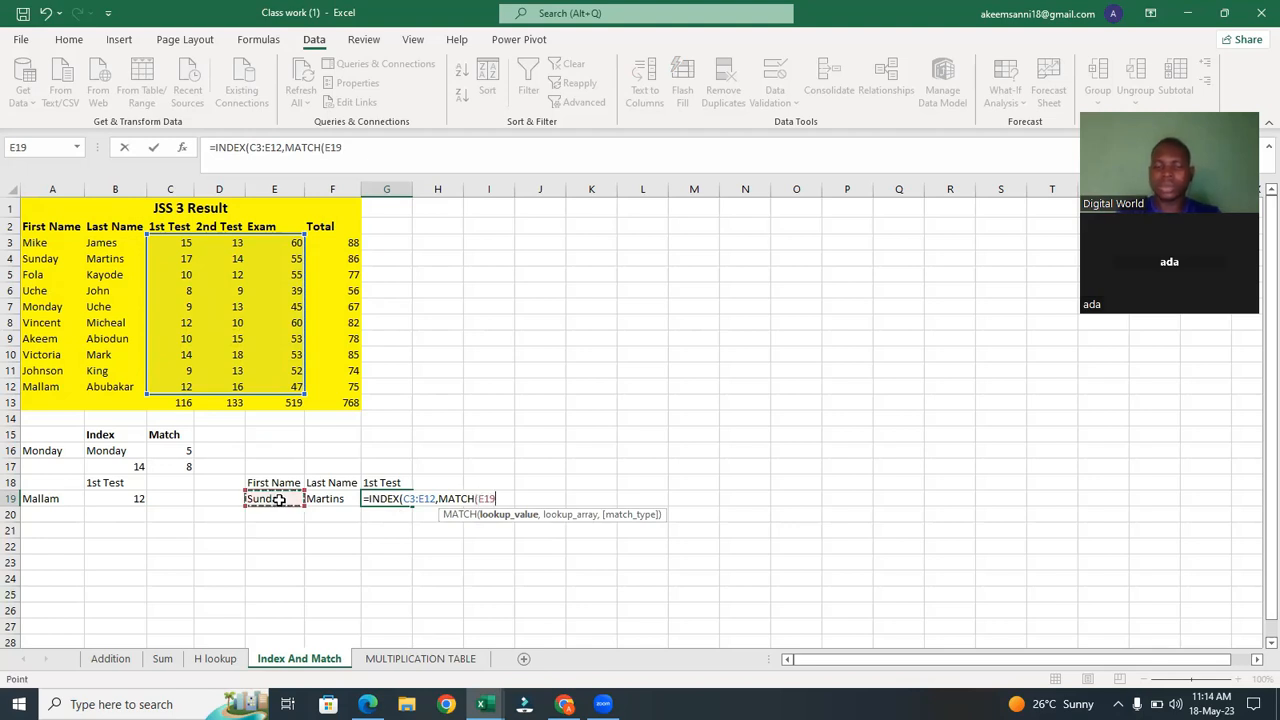
text(,)
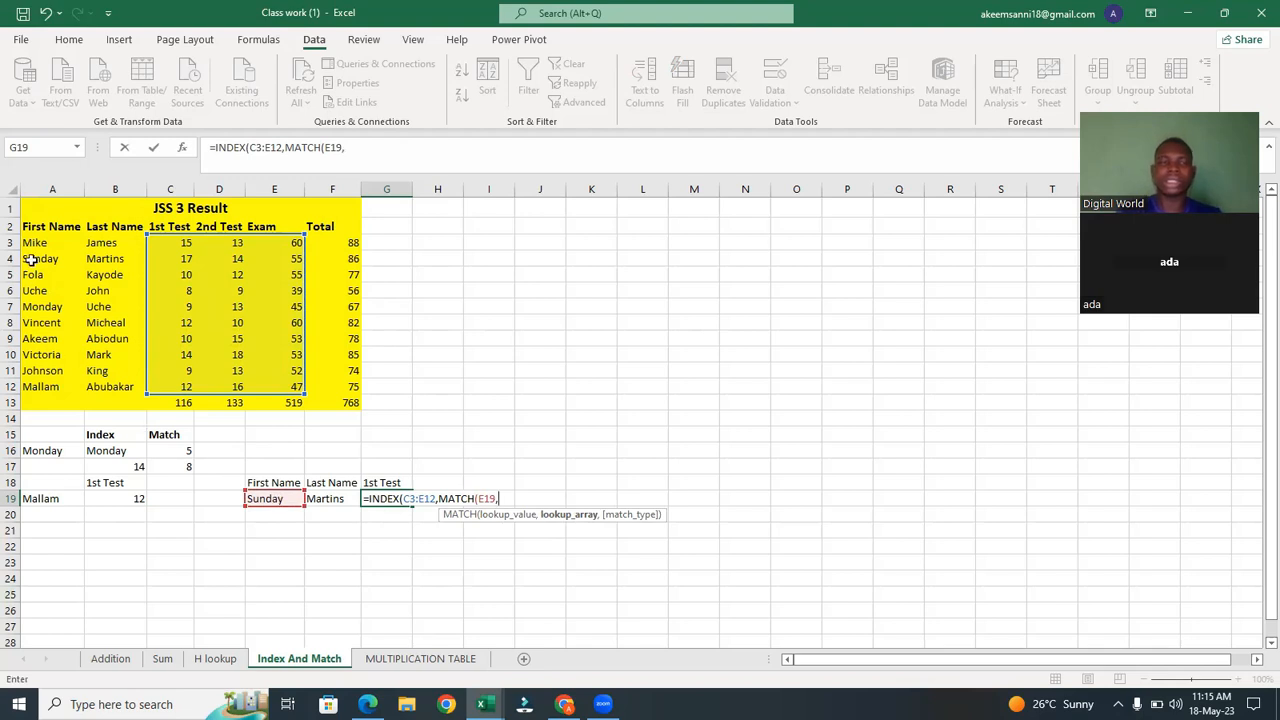
drag(35, 242, 37, 380)
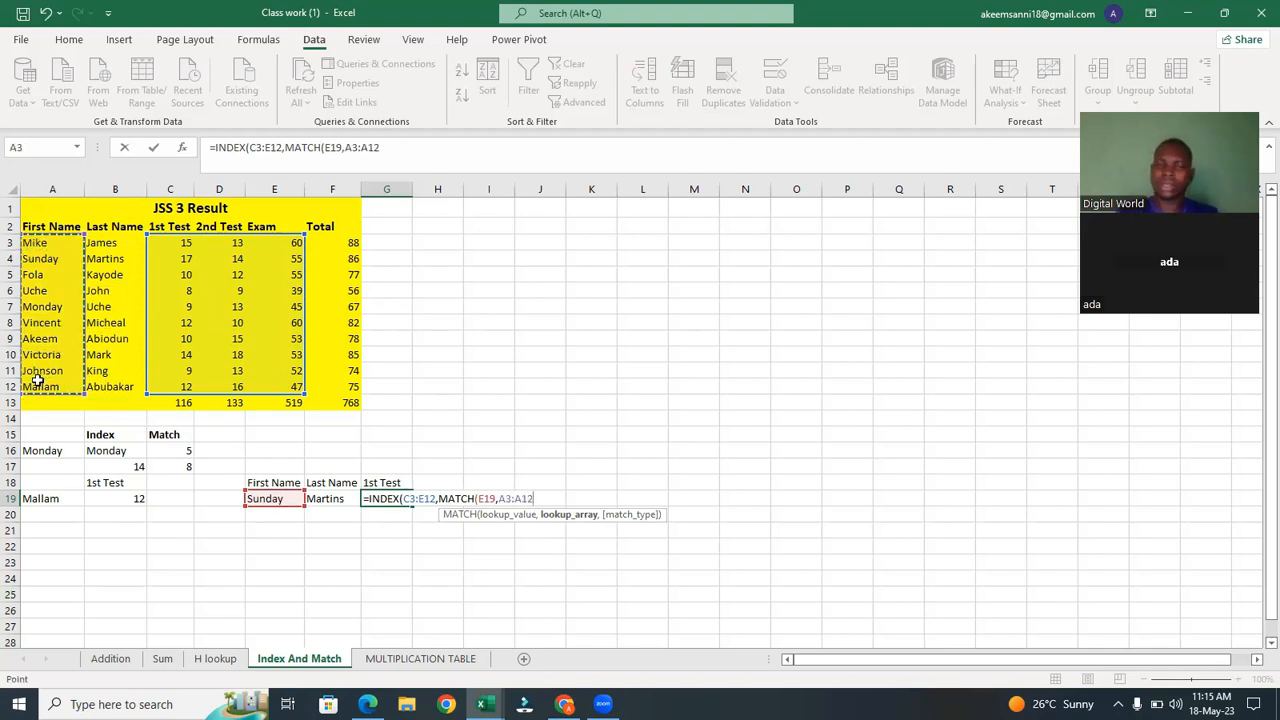
text(,)
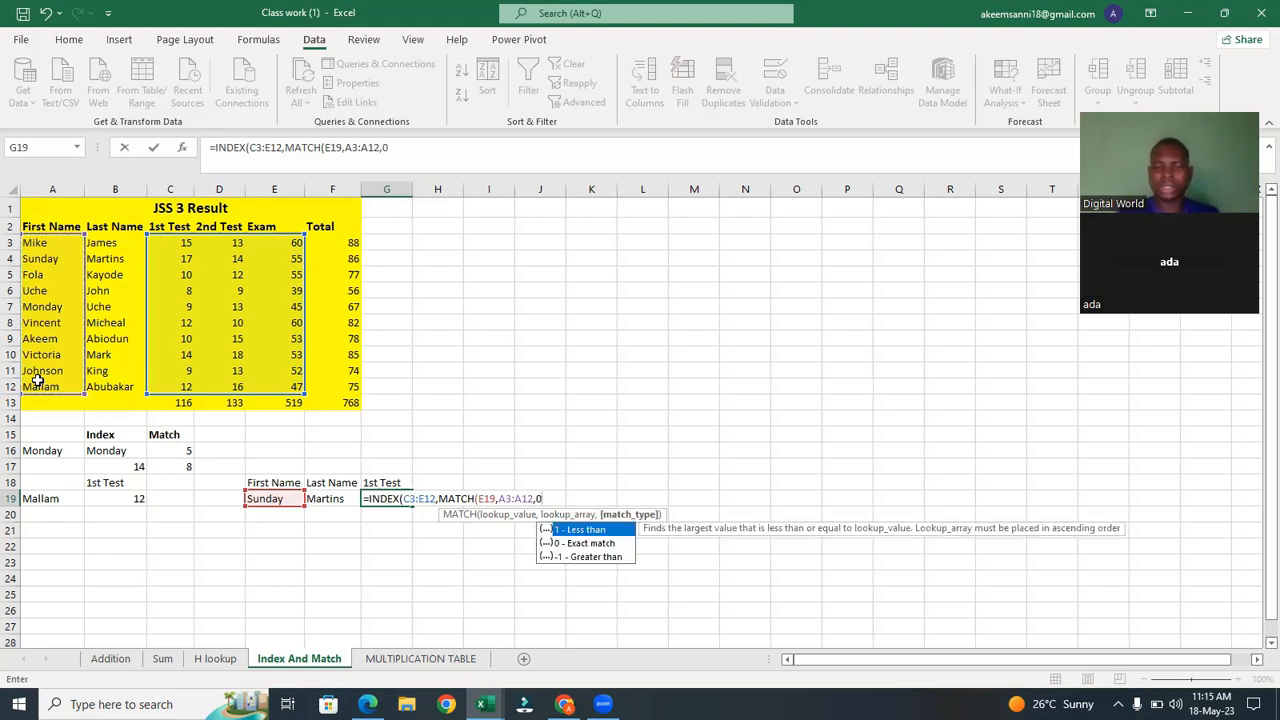
text(0)
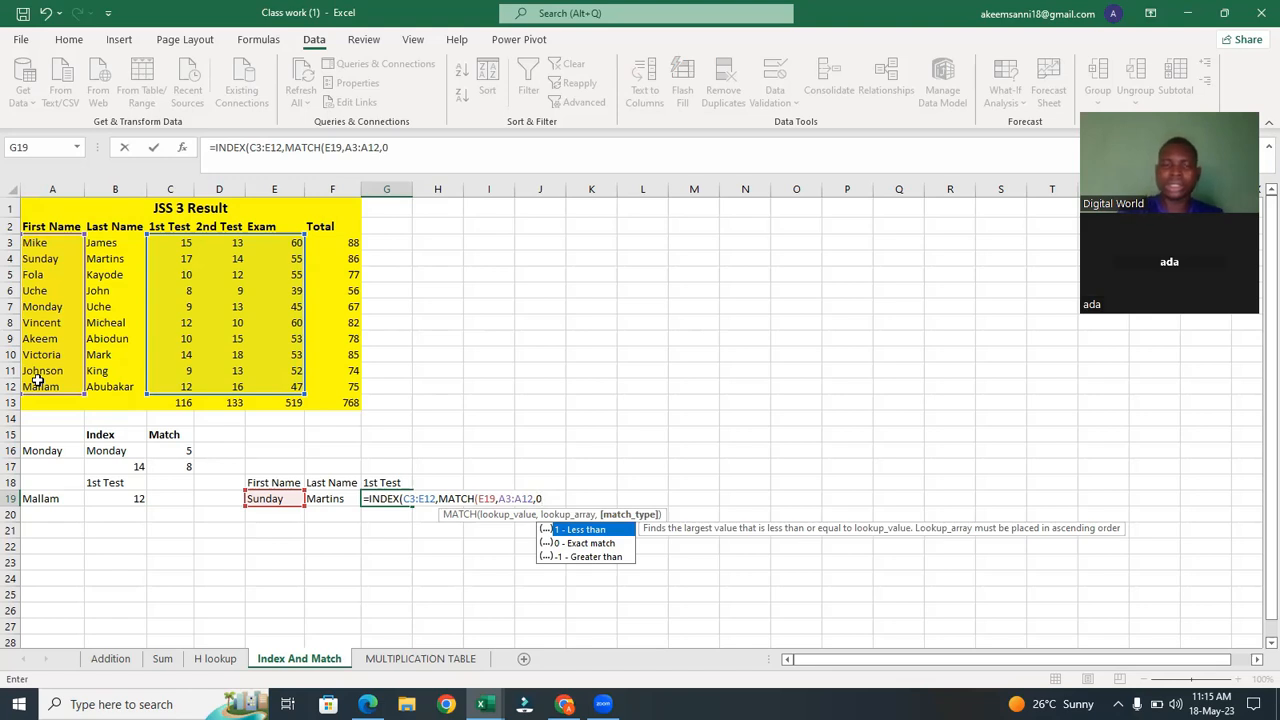
text())
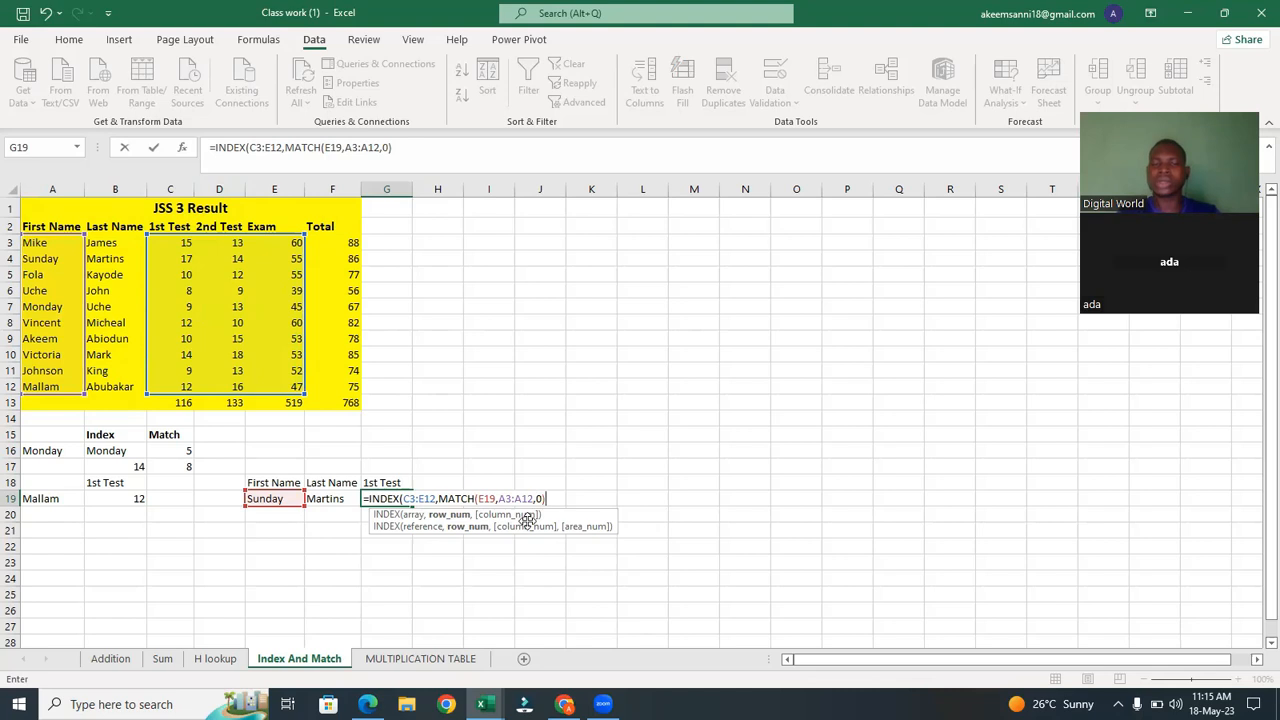
text(,mat)
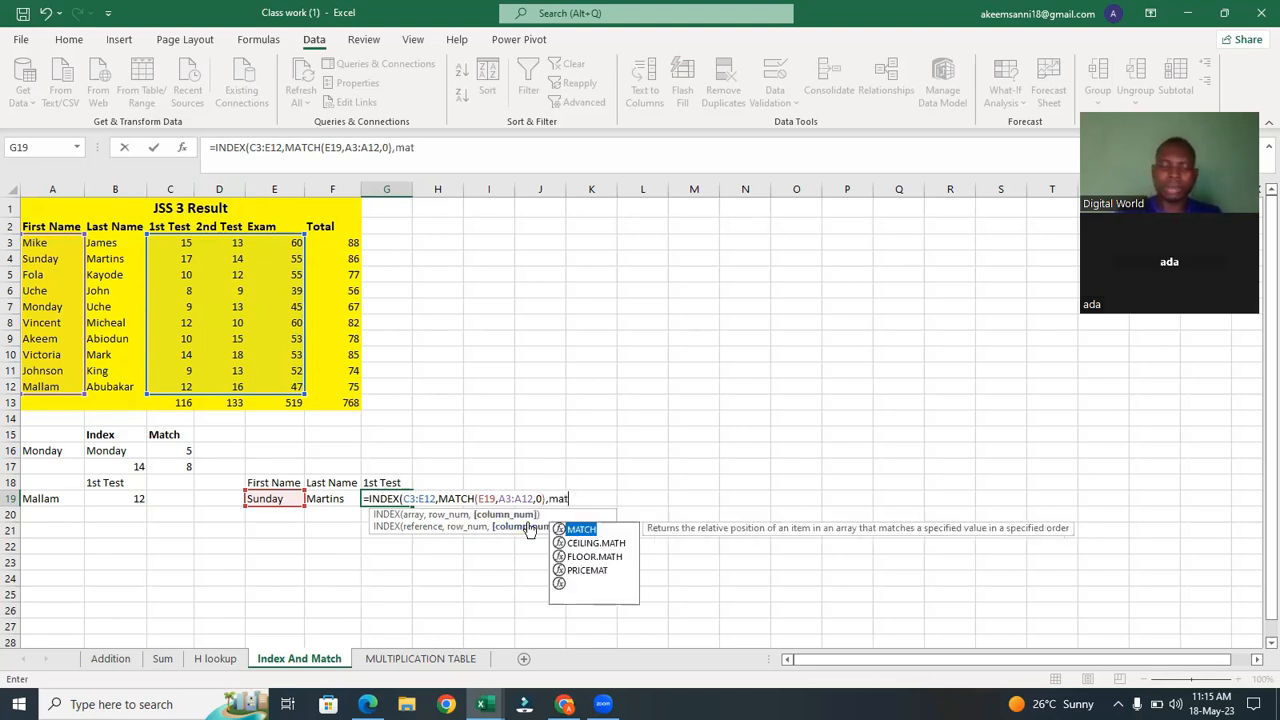
key(Tab)
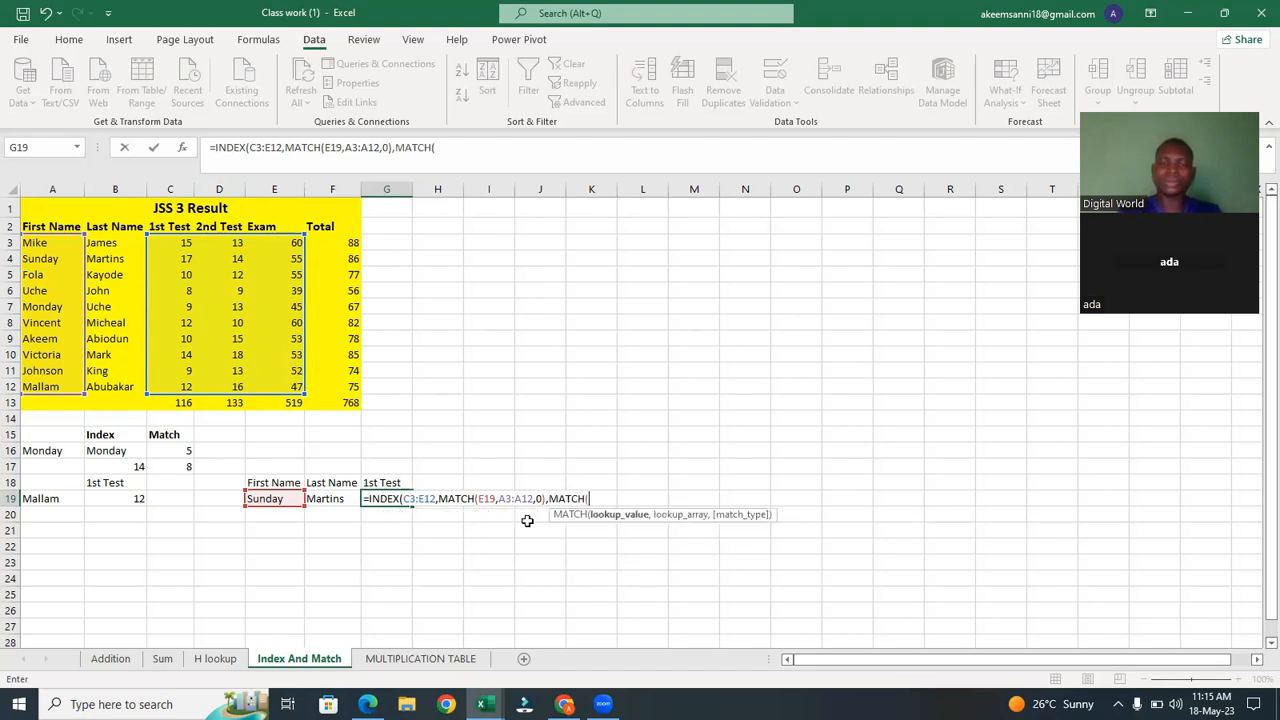
click(389, 481)
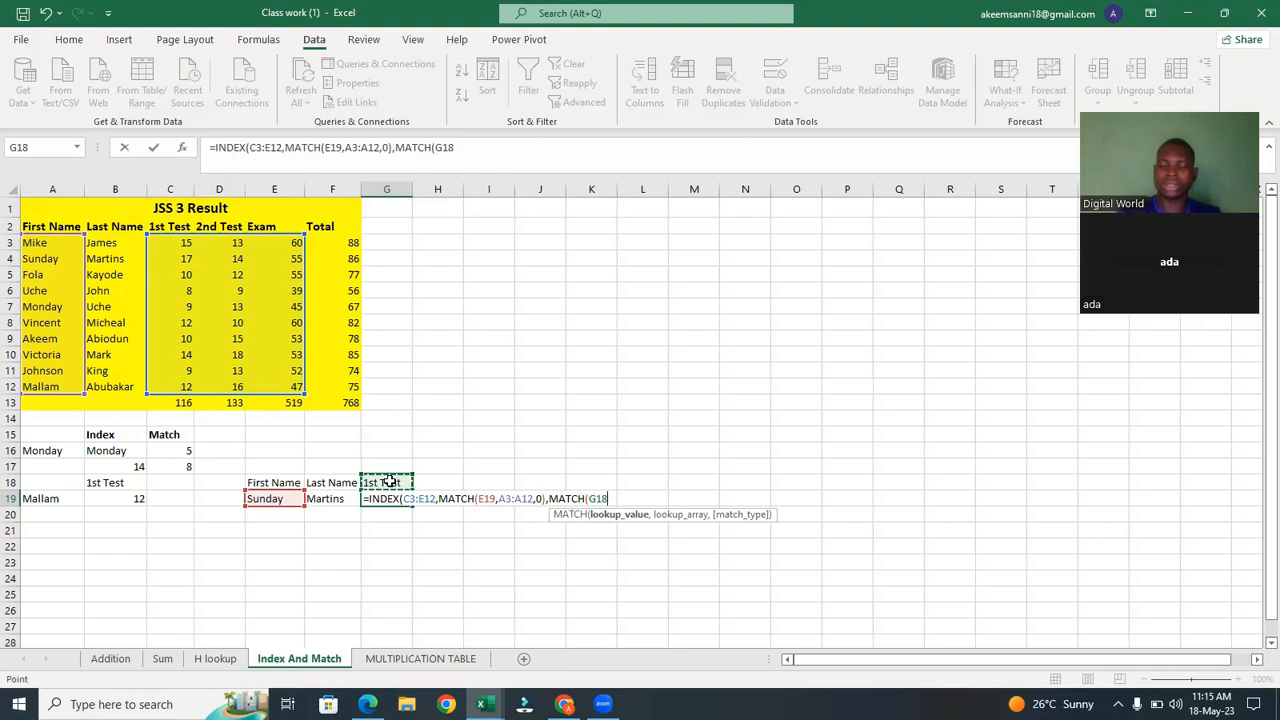
text(,)
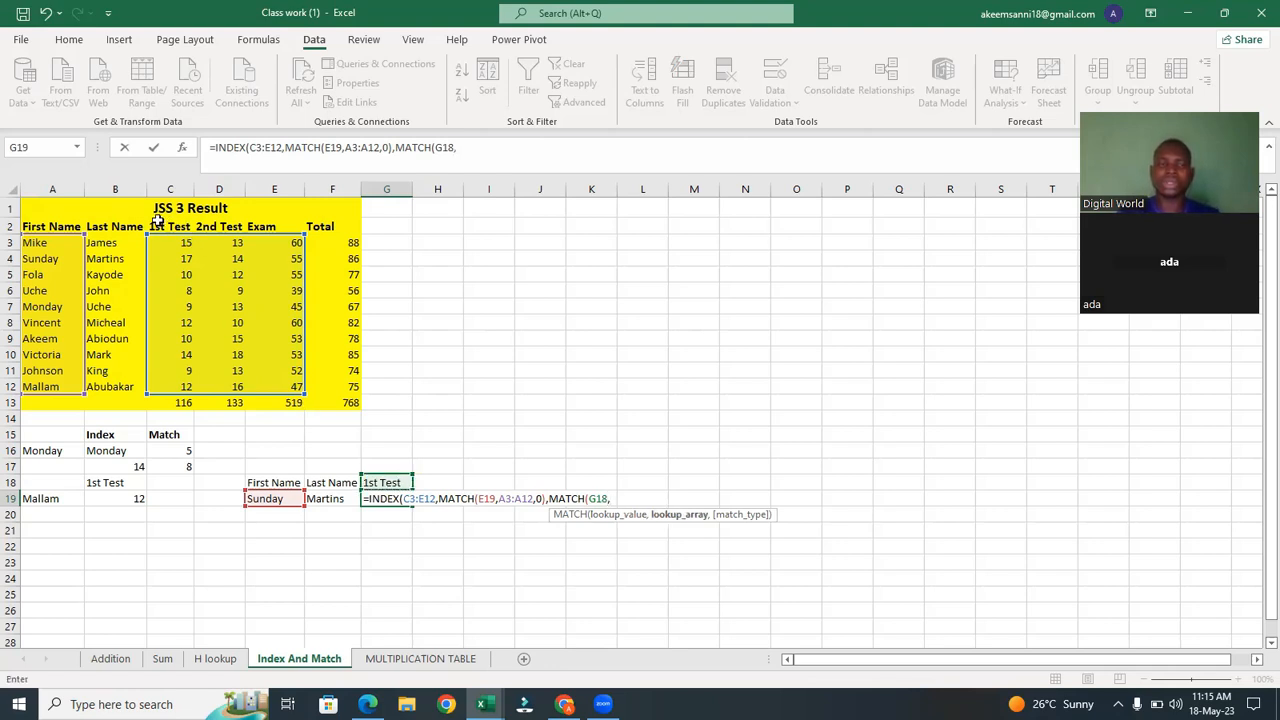
drag(157, 221, 255, 224)
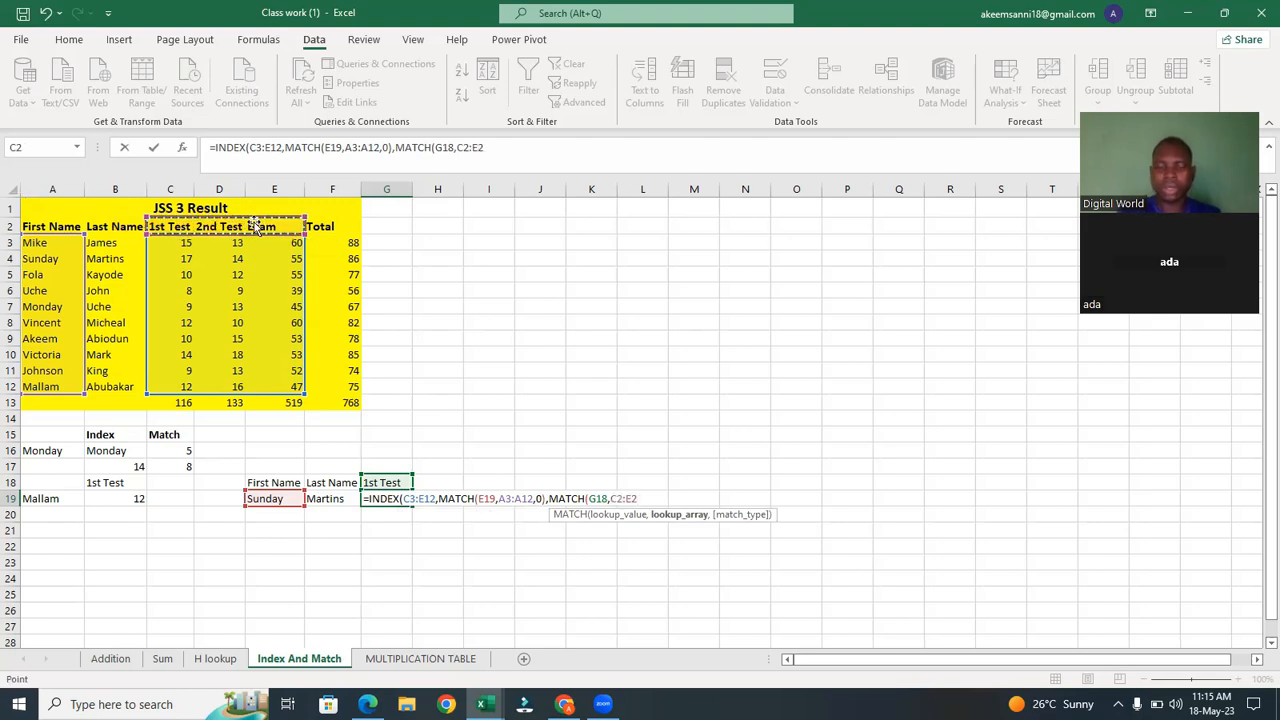
text(,)
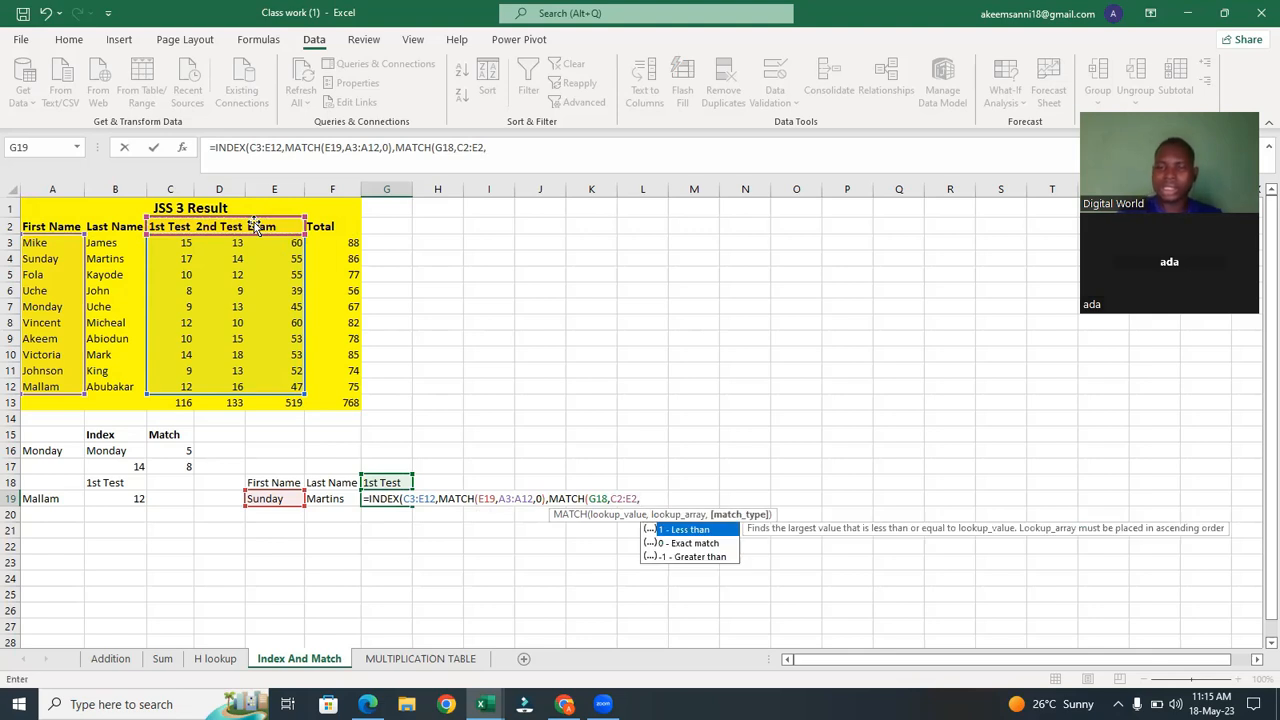
text(0)
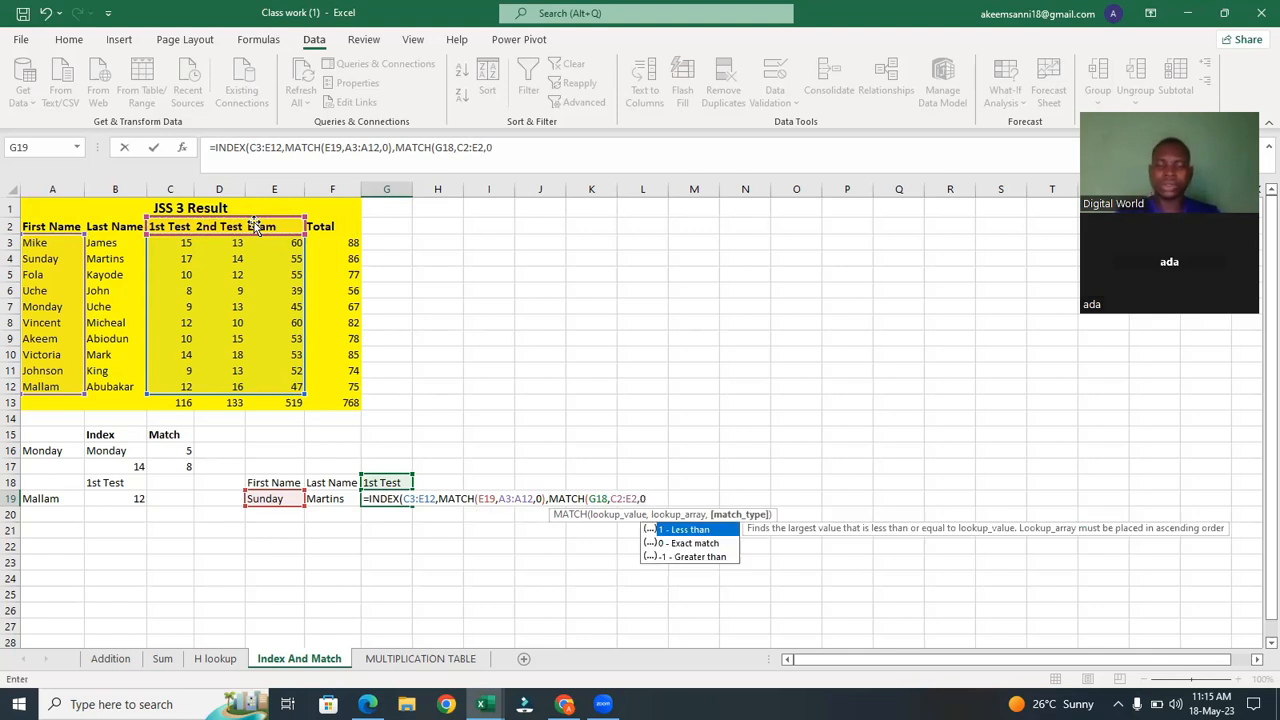
text())
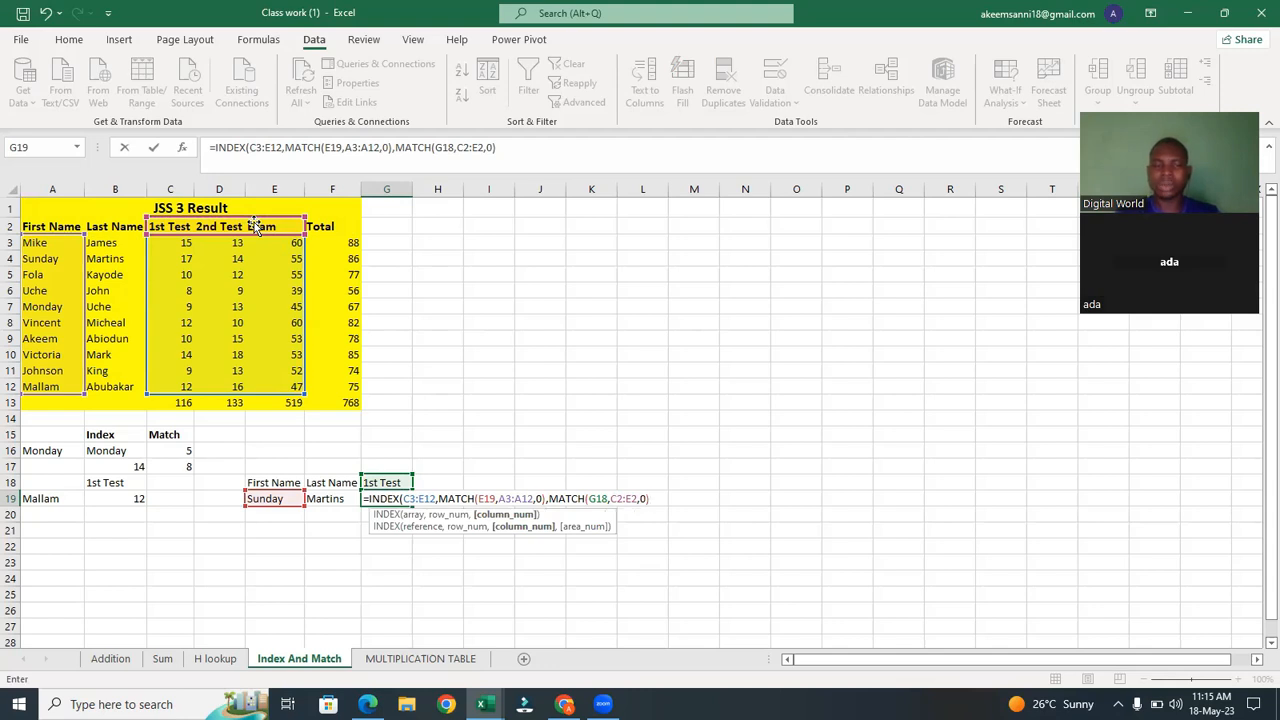
text())
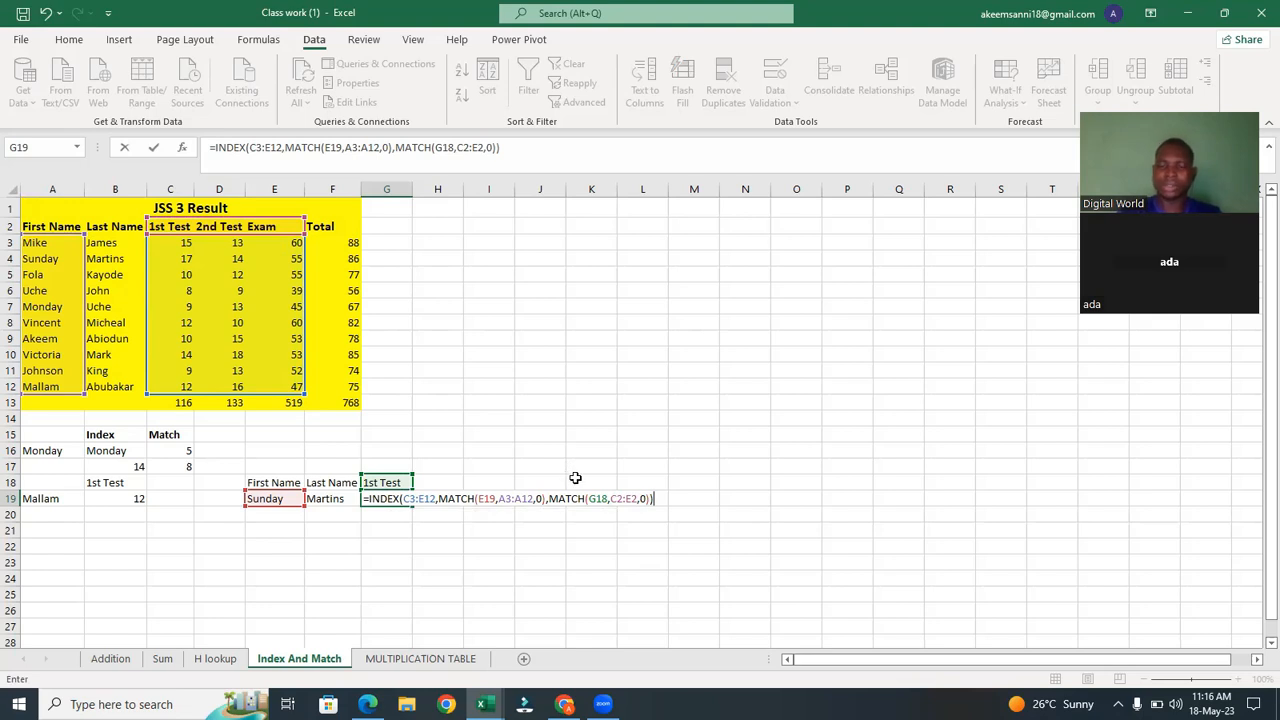
key(Return)
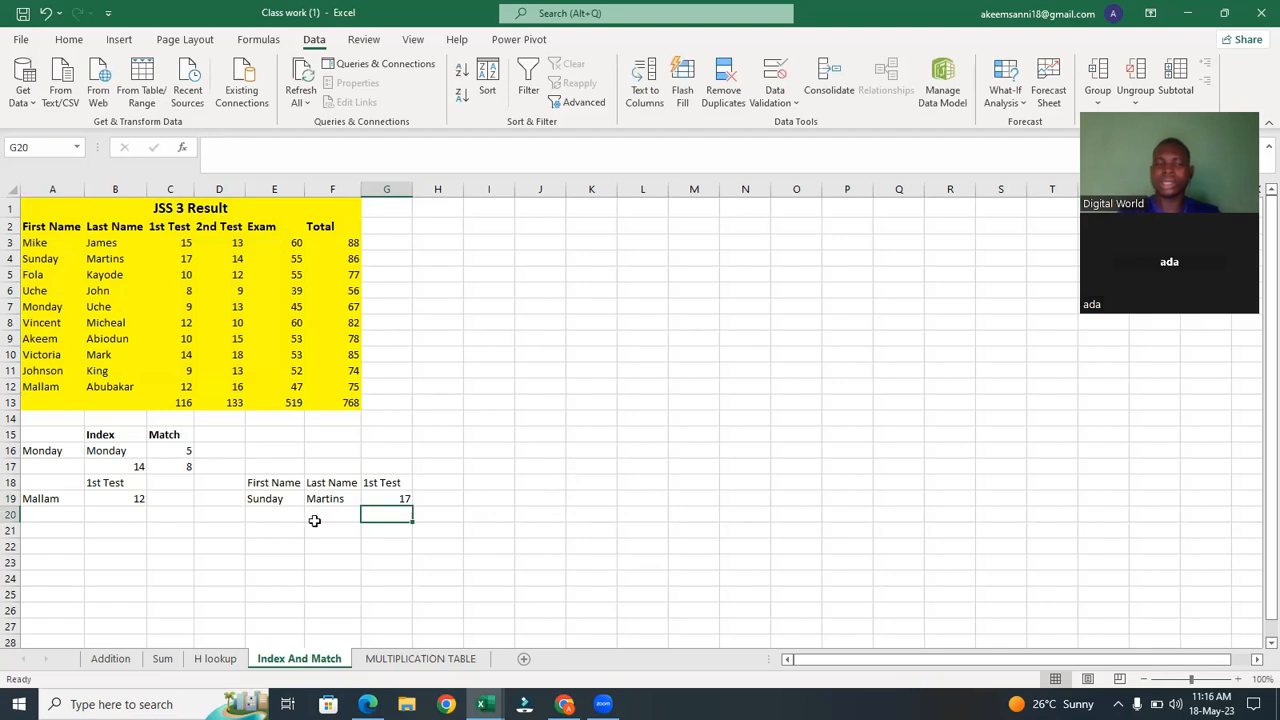
Choose Fola in the E19 first-name dropdown.
click(278, 498)
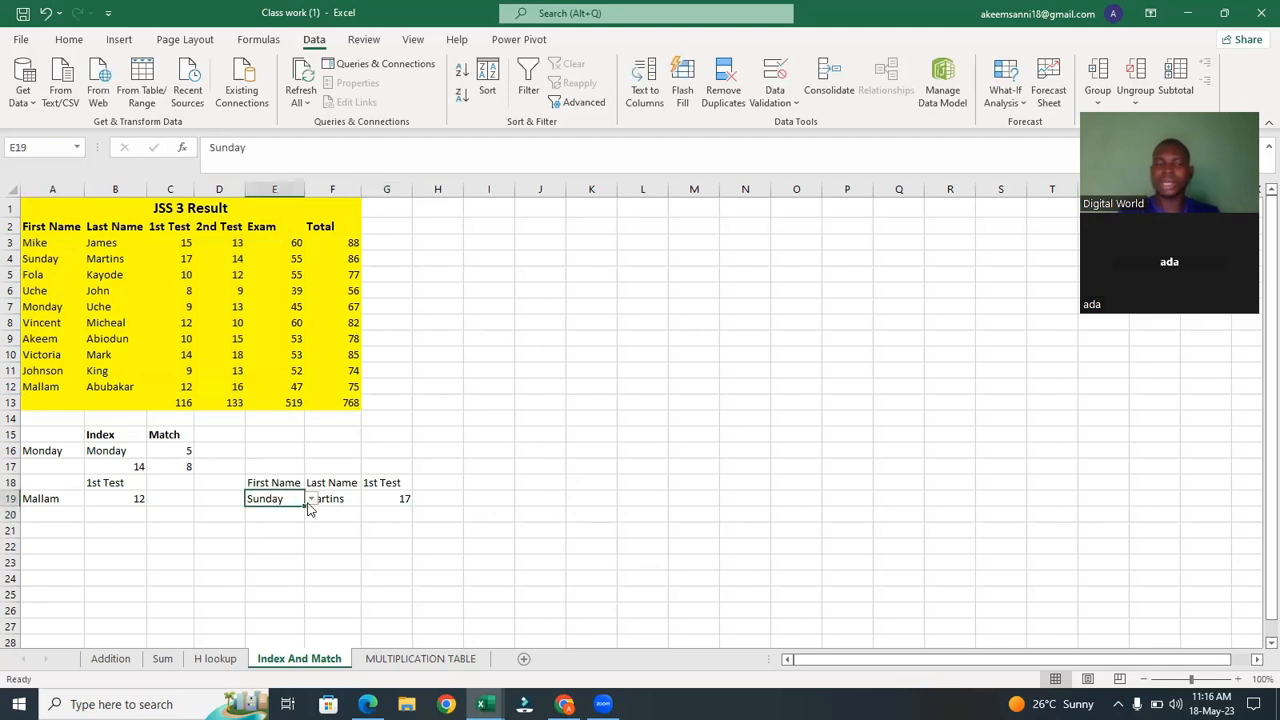
click(311, 498)
click(288, 522)
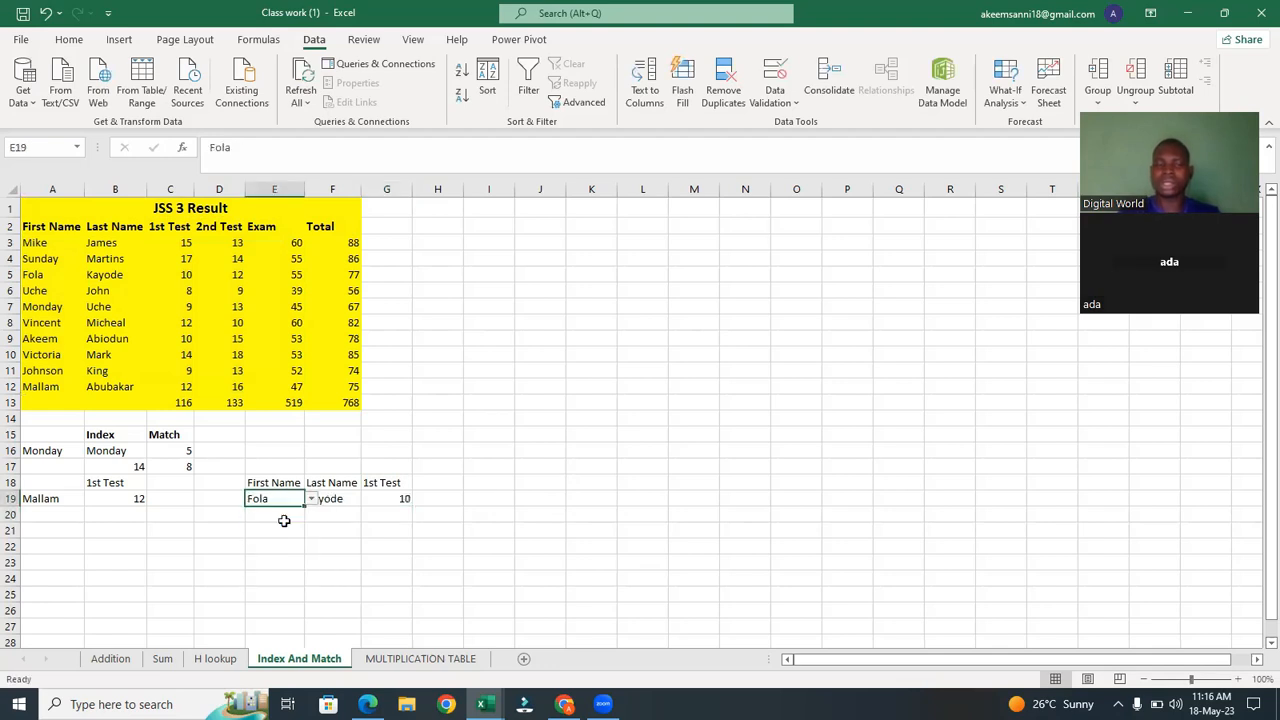
Pick 2nd Test and then Exam in the G18 score-type dropdown.
click(397, 481)
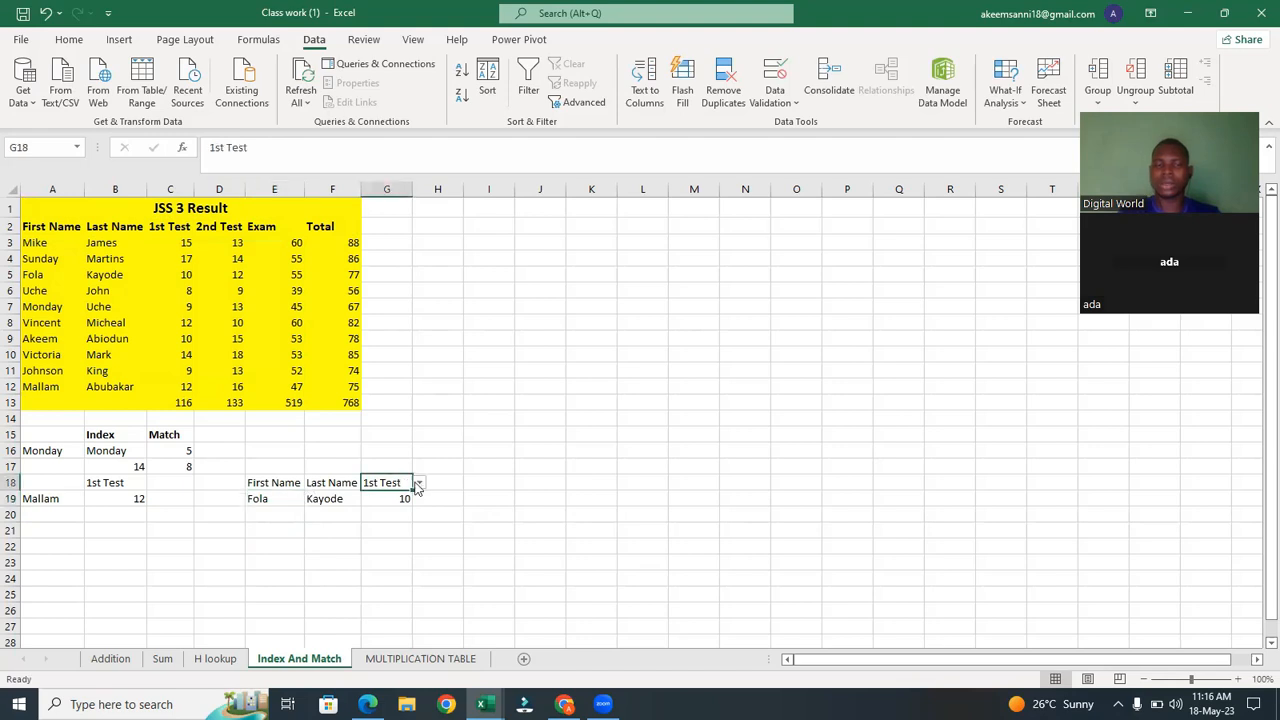
click(419, 484)
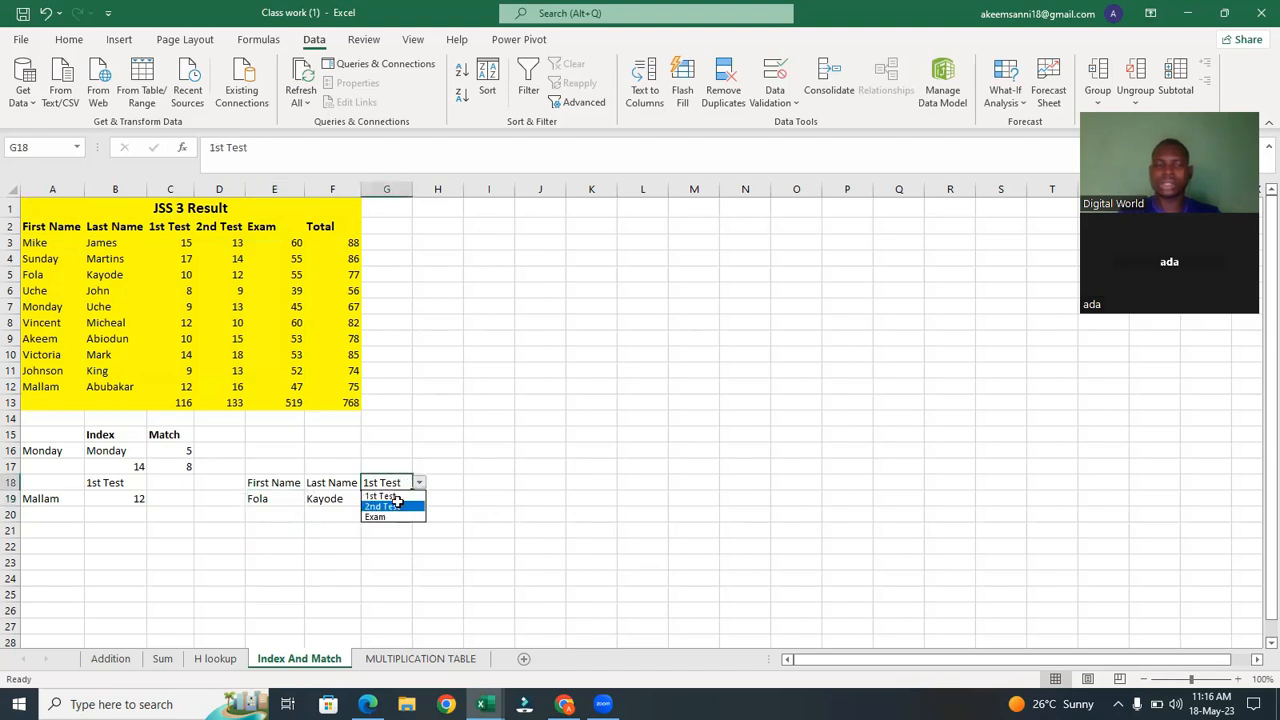
click(401, 507)
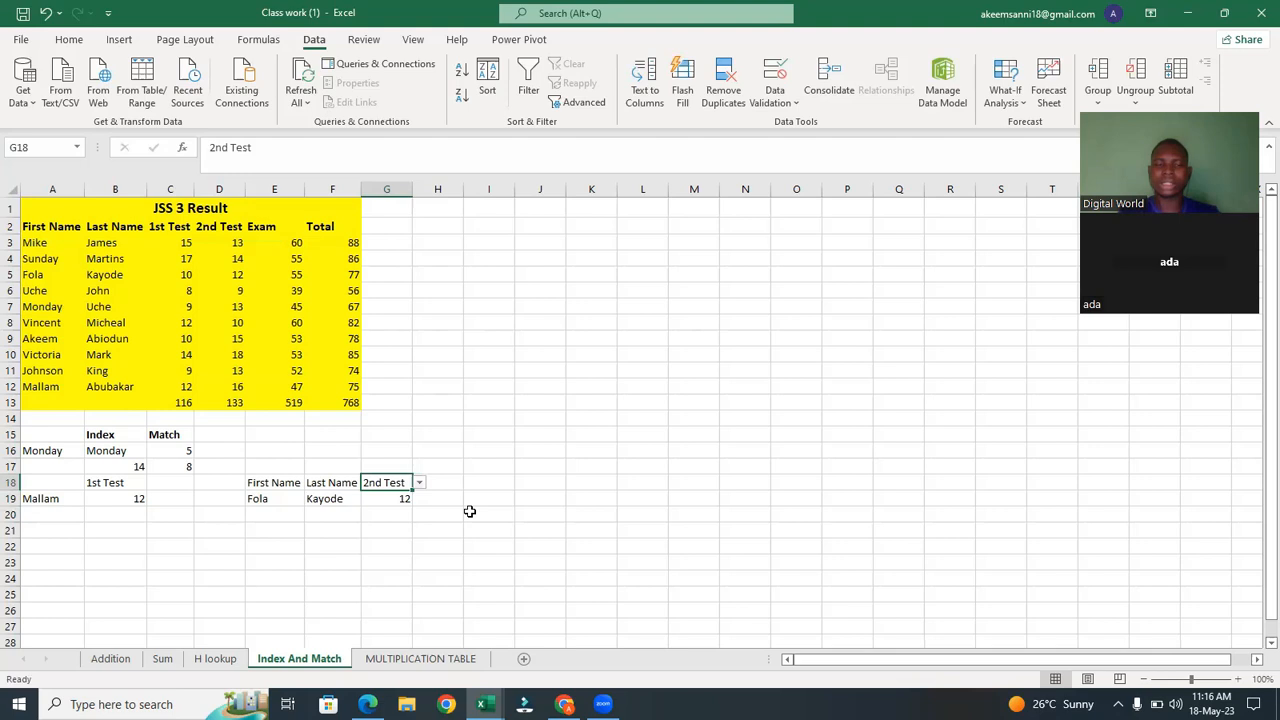
click(421, 485)
click(404, 522)
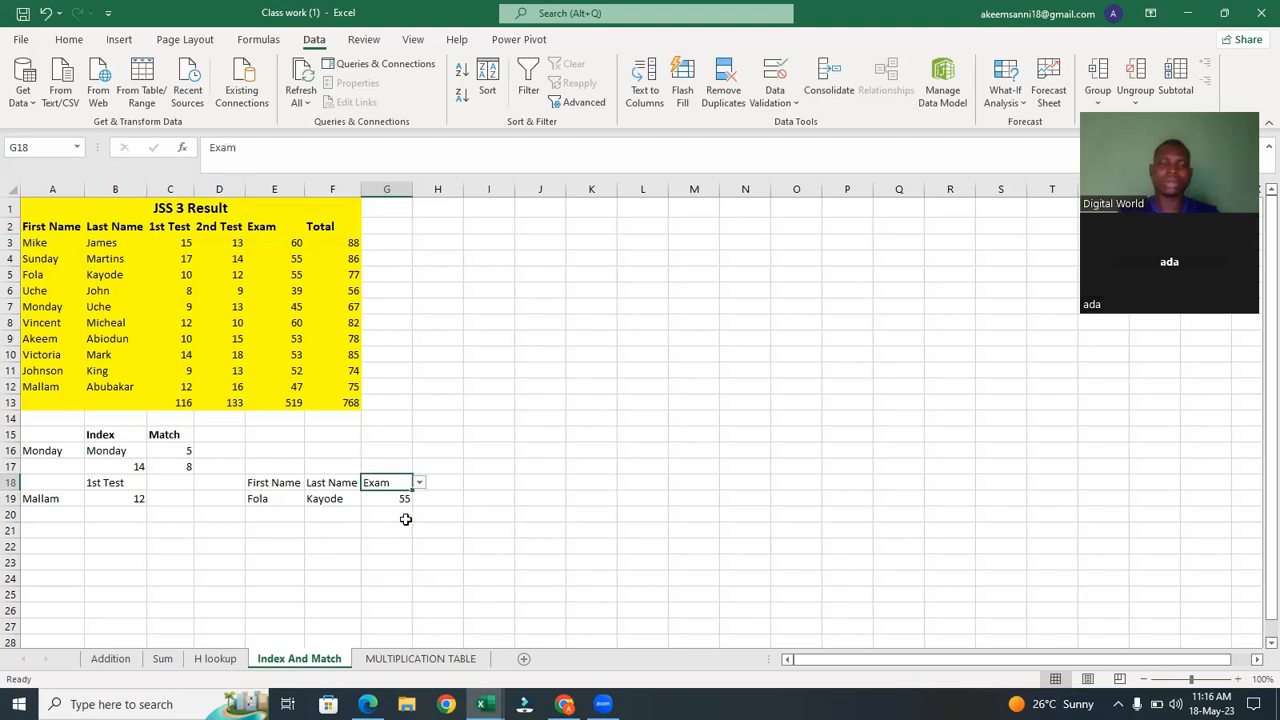
click(477, 505)
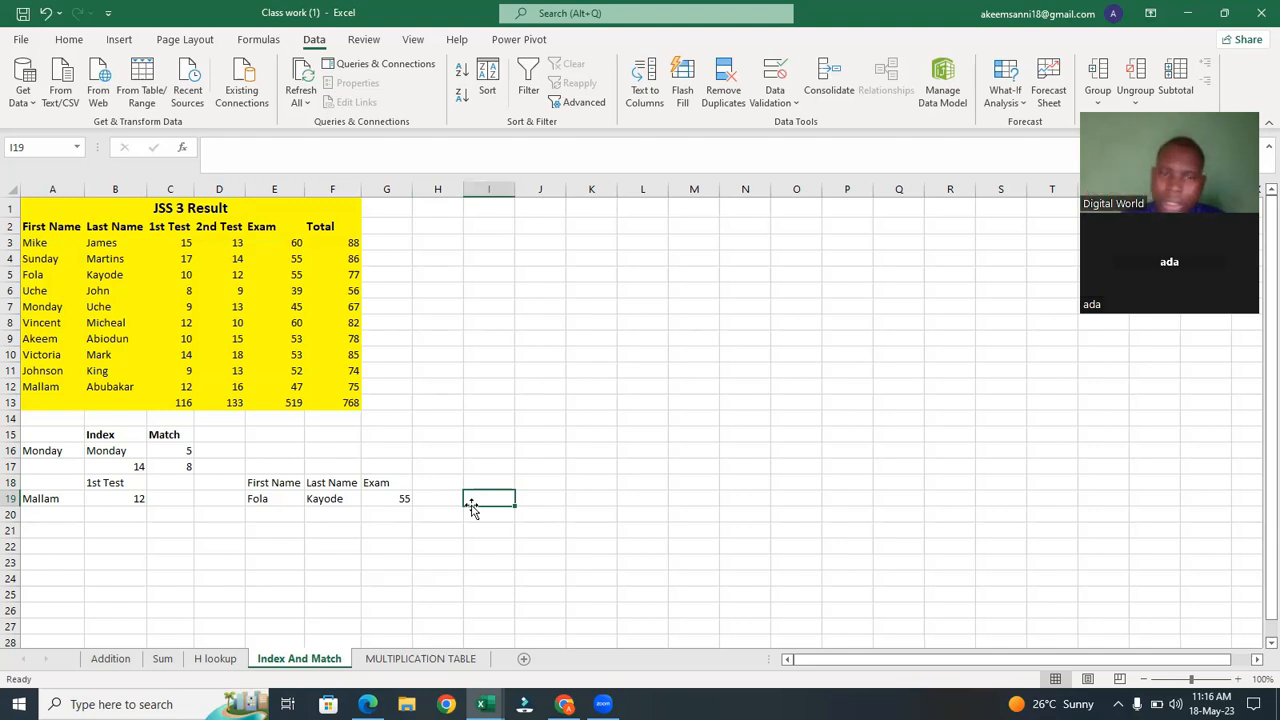
Examine the lookup formulas in F19 and G19 by opening them for editing.
click(389, 494)
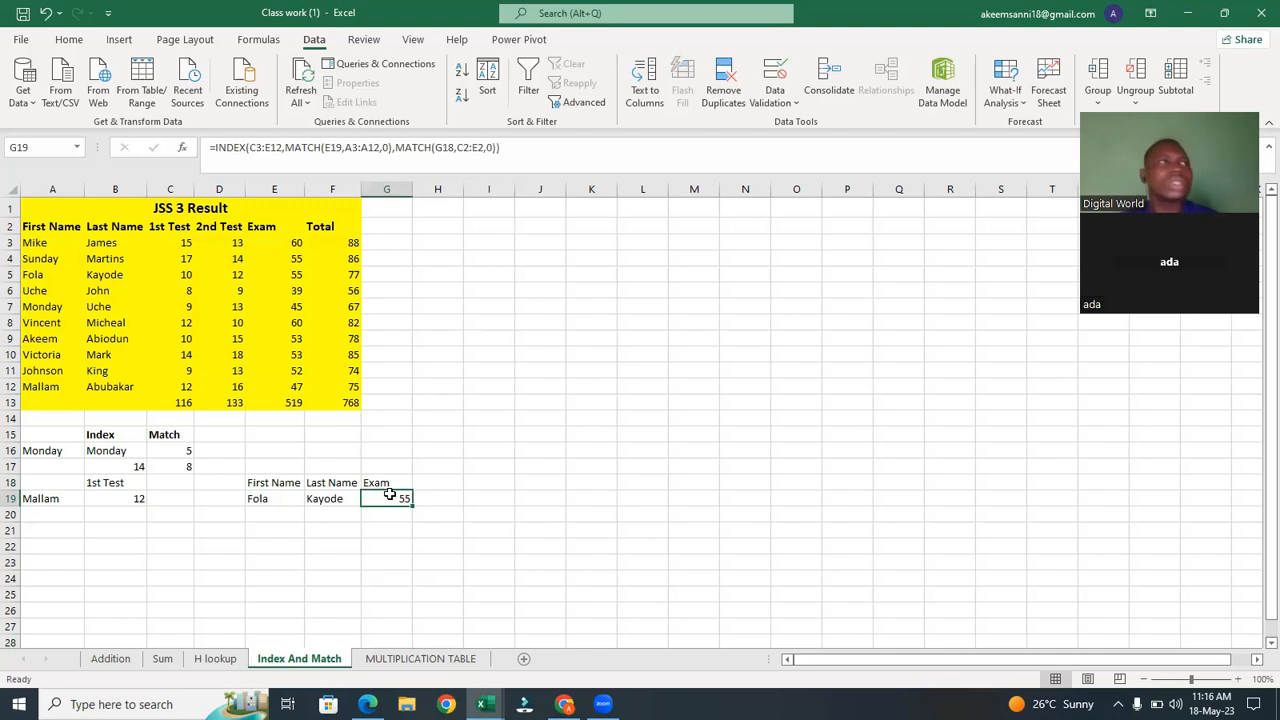
click(327, 497)
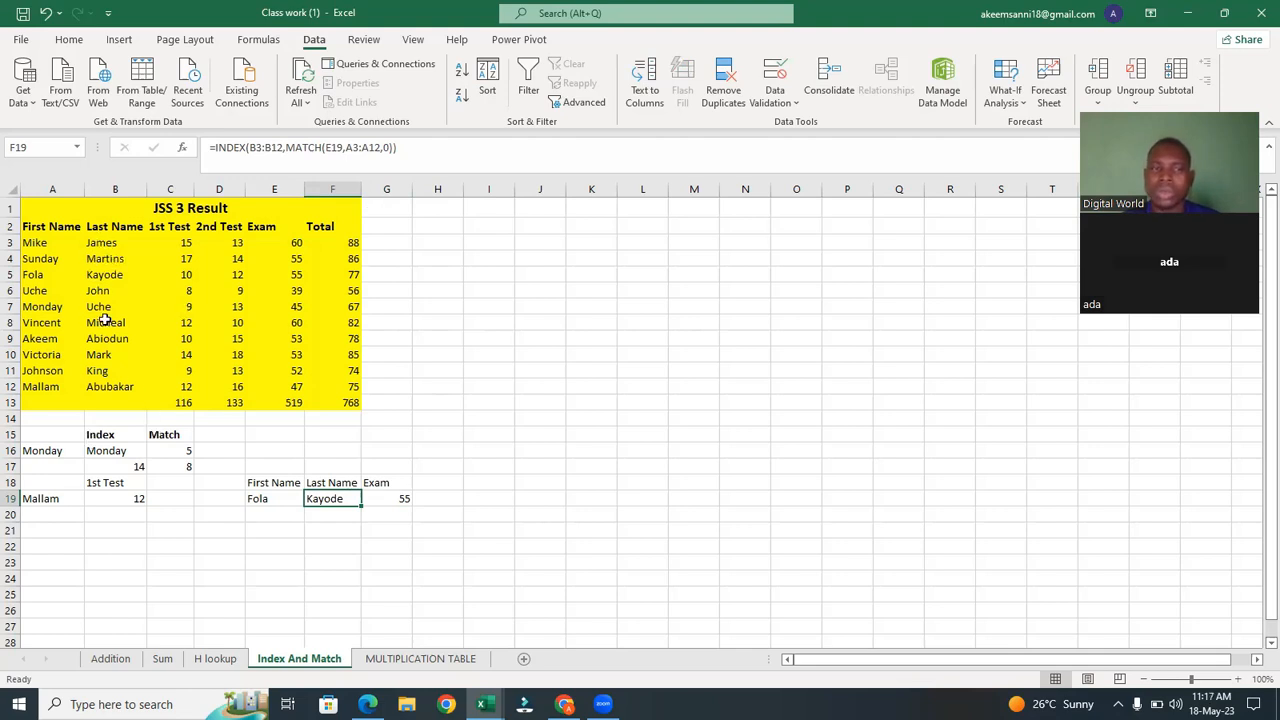
double_click(331, 499)
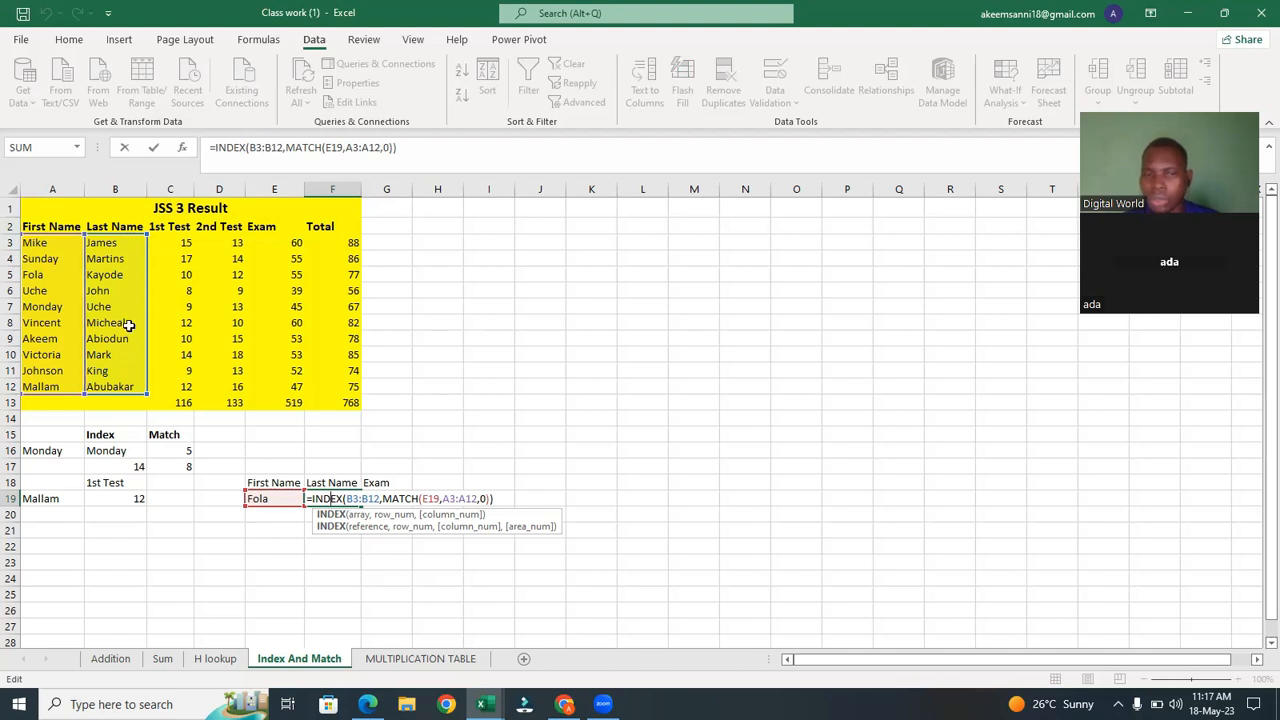
key(Return)
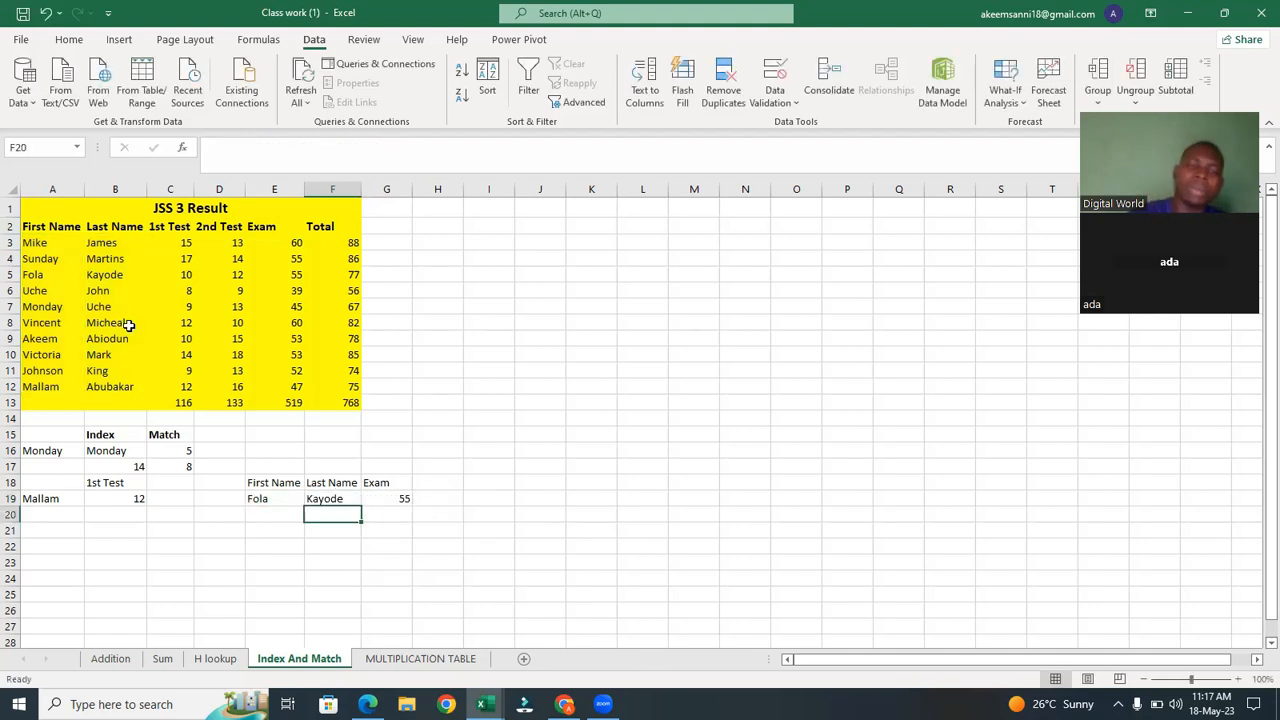
click(390, 500)
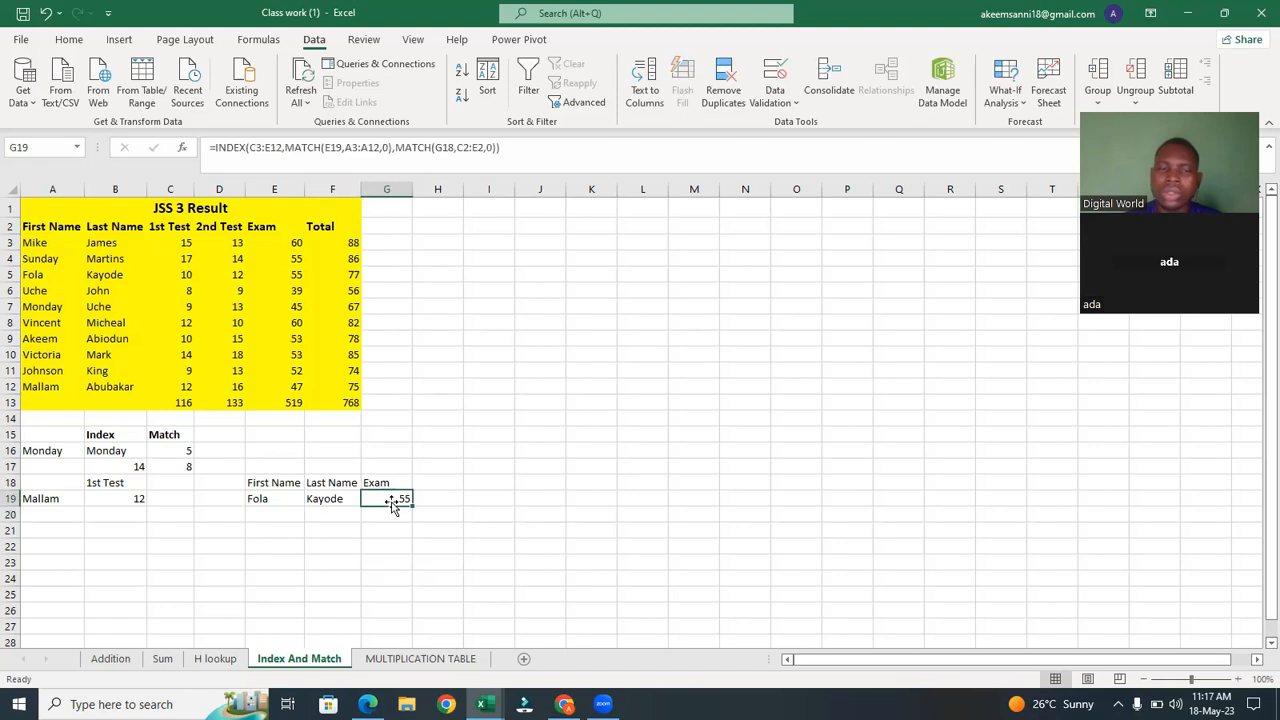
double_click(390, 500)
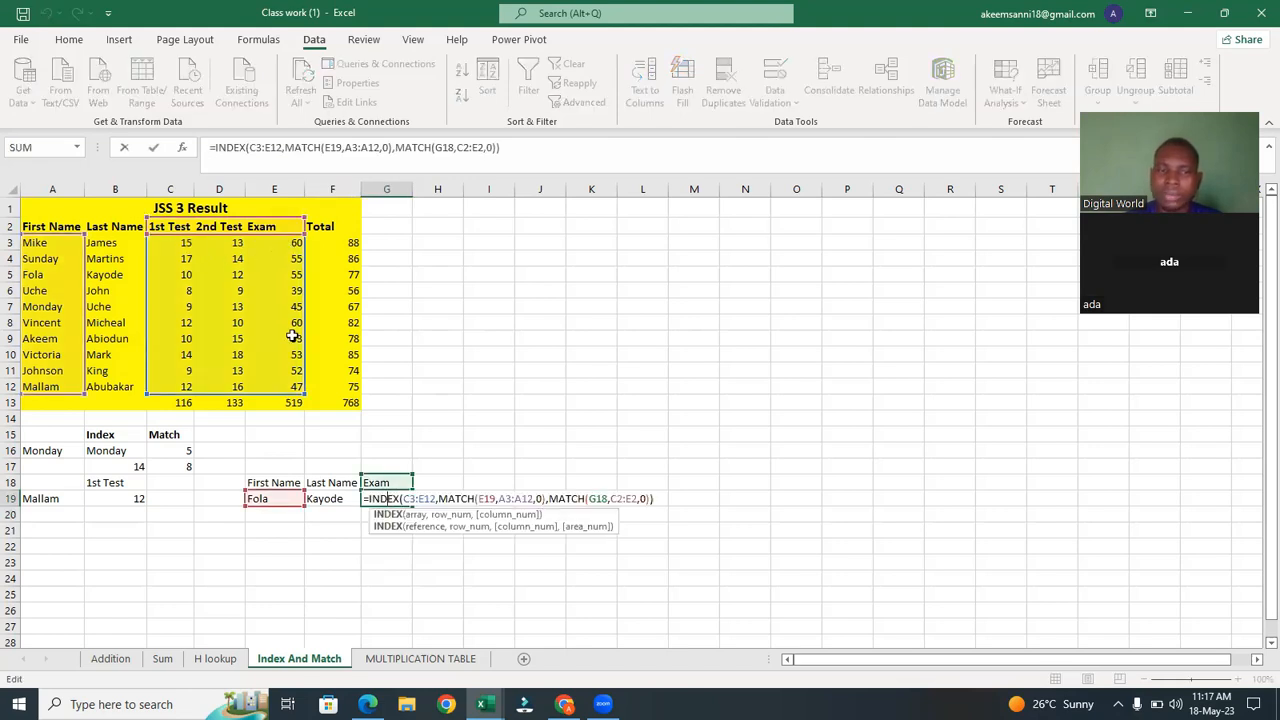
Choose 1st Test in the G18 score-type dropdown.
scroll(290, 334, down, 1)
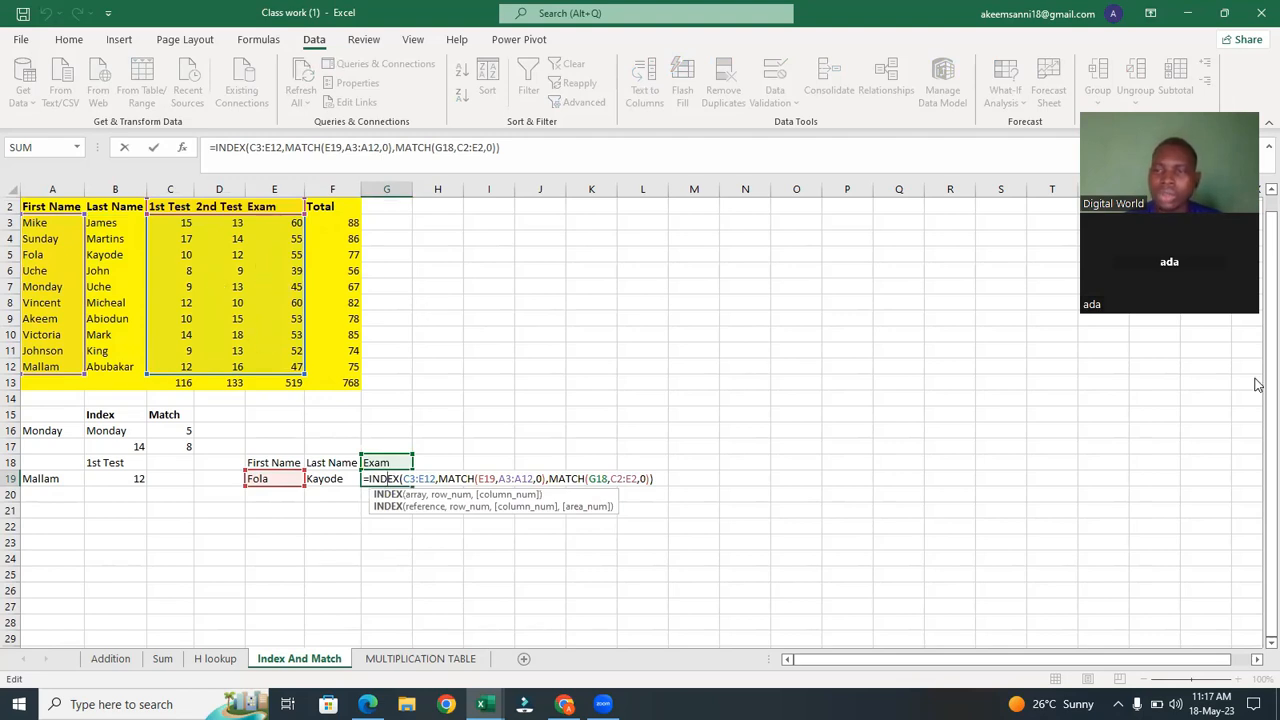
scroll(1257, 340, up, 1)
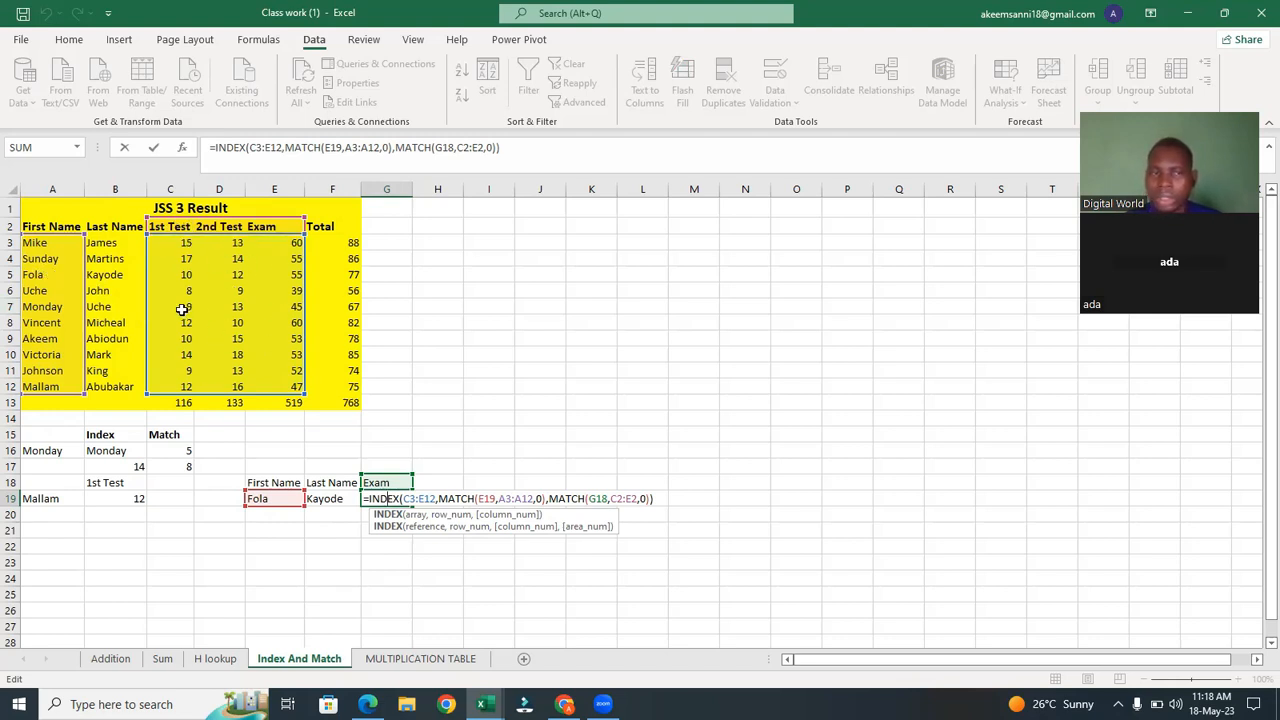
scroll(205, 348, down, 2)
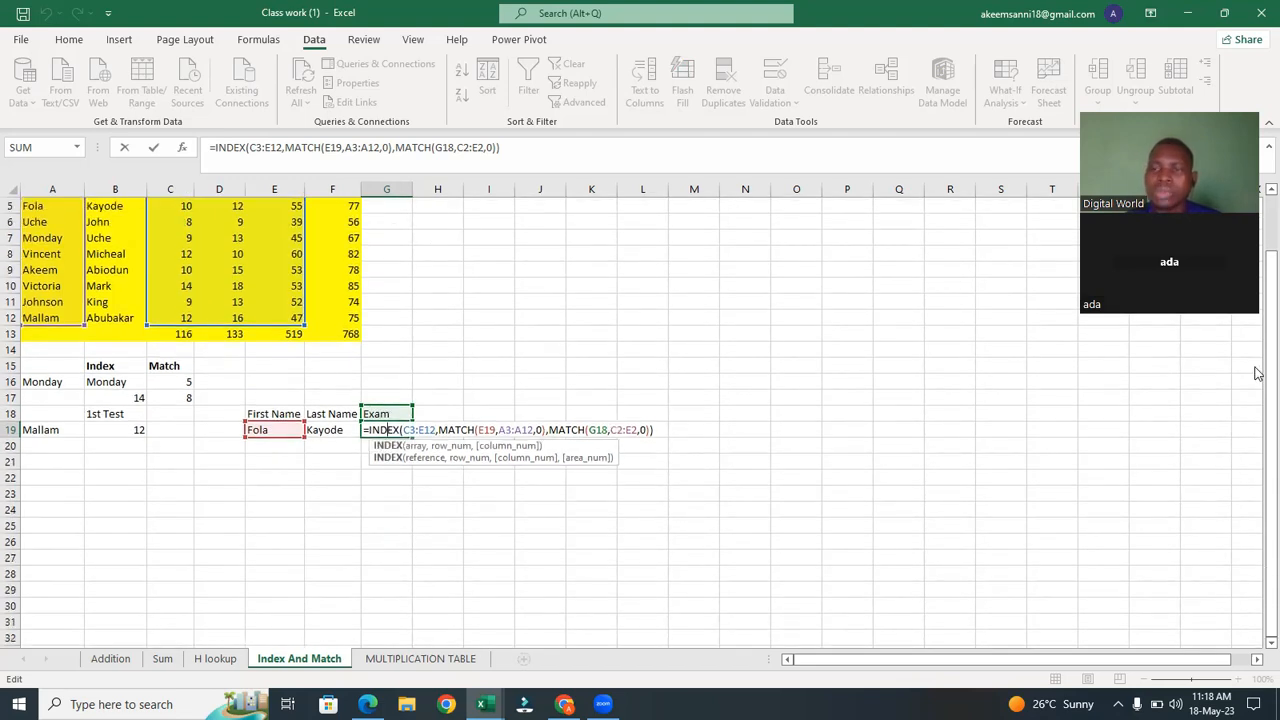
scroll(1260, 260, up, 2)
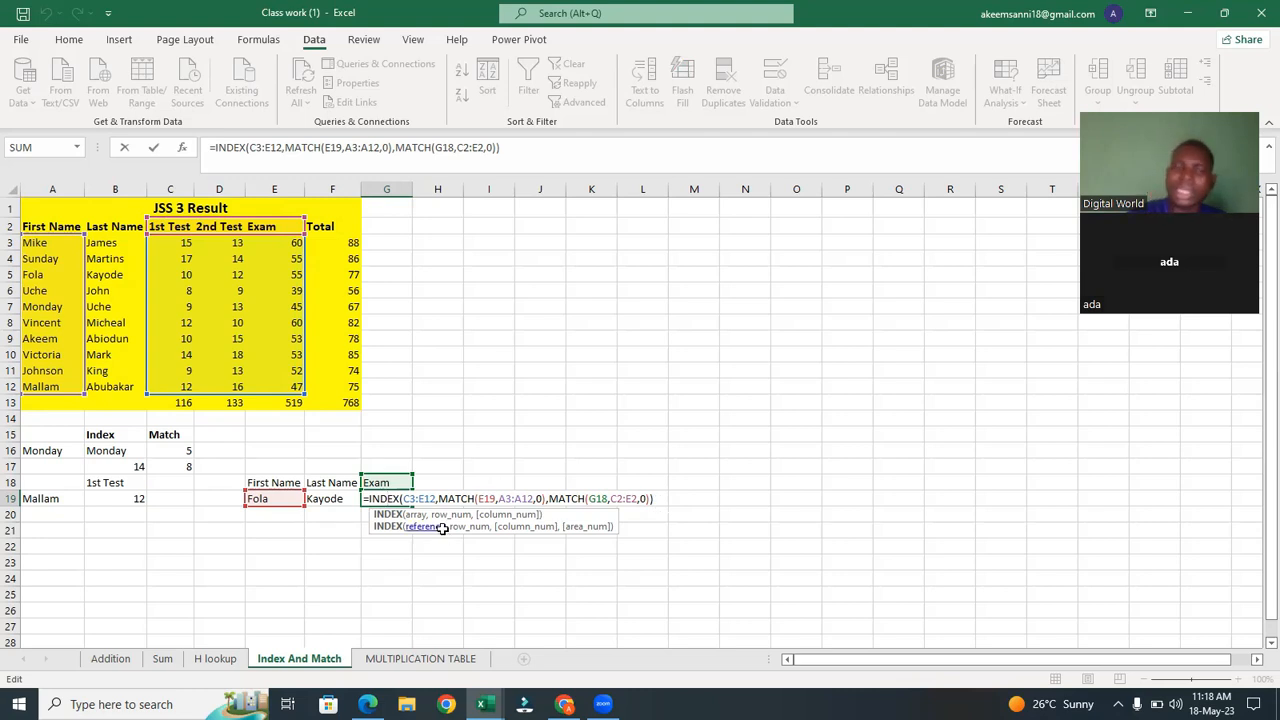
key(Return)
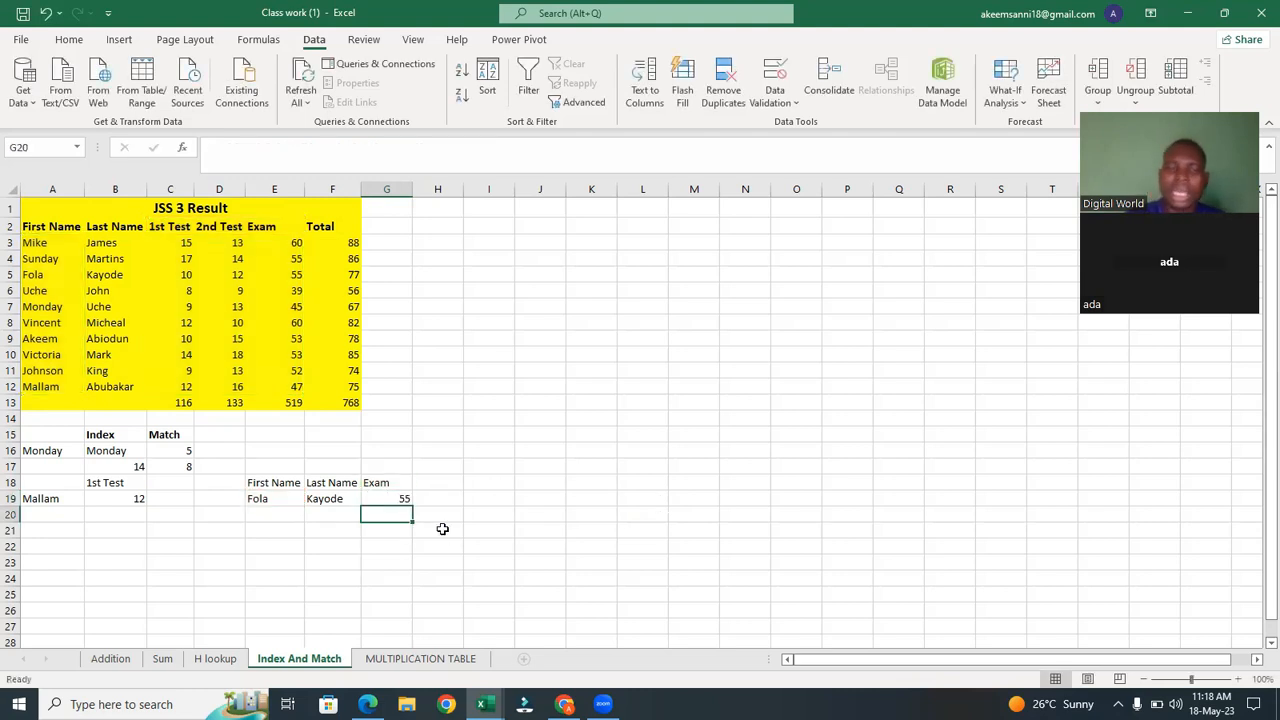
click(277, 497)
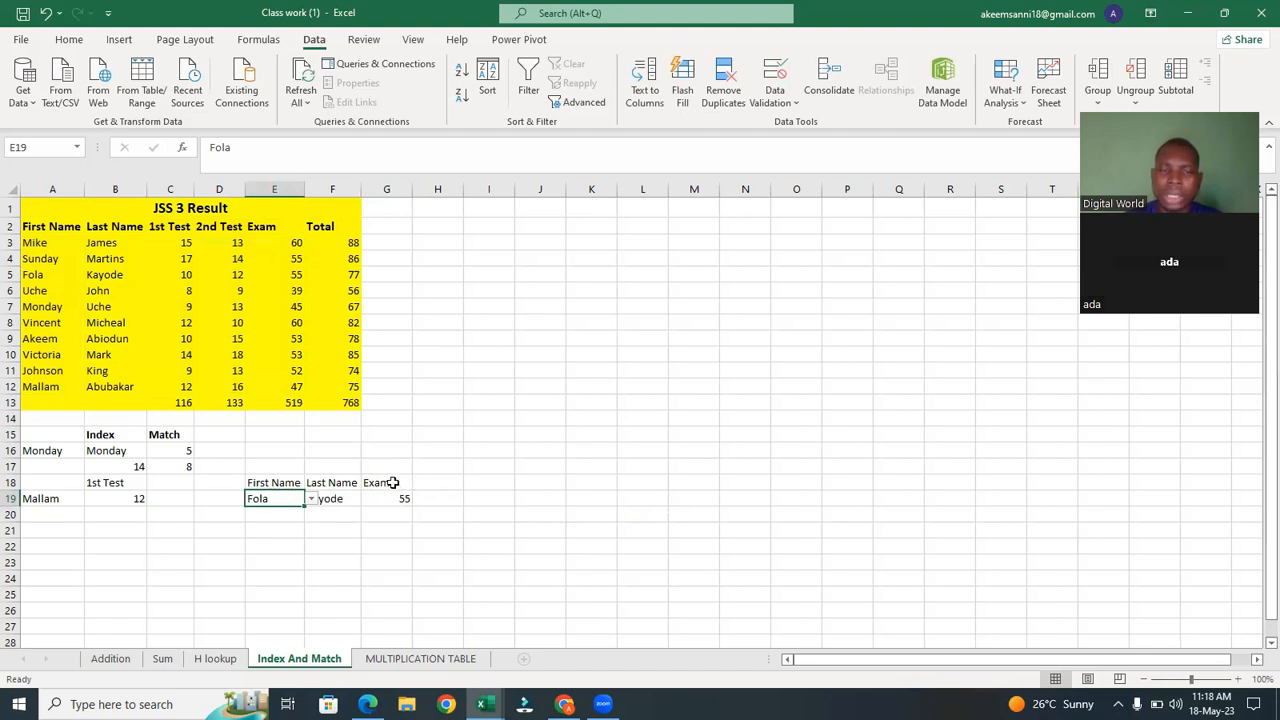
click(393, 482)
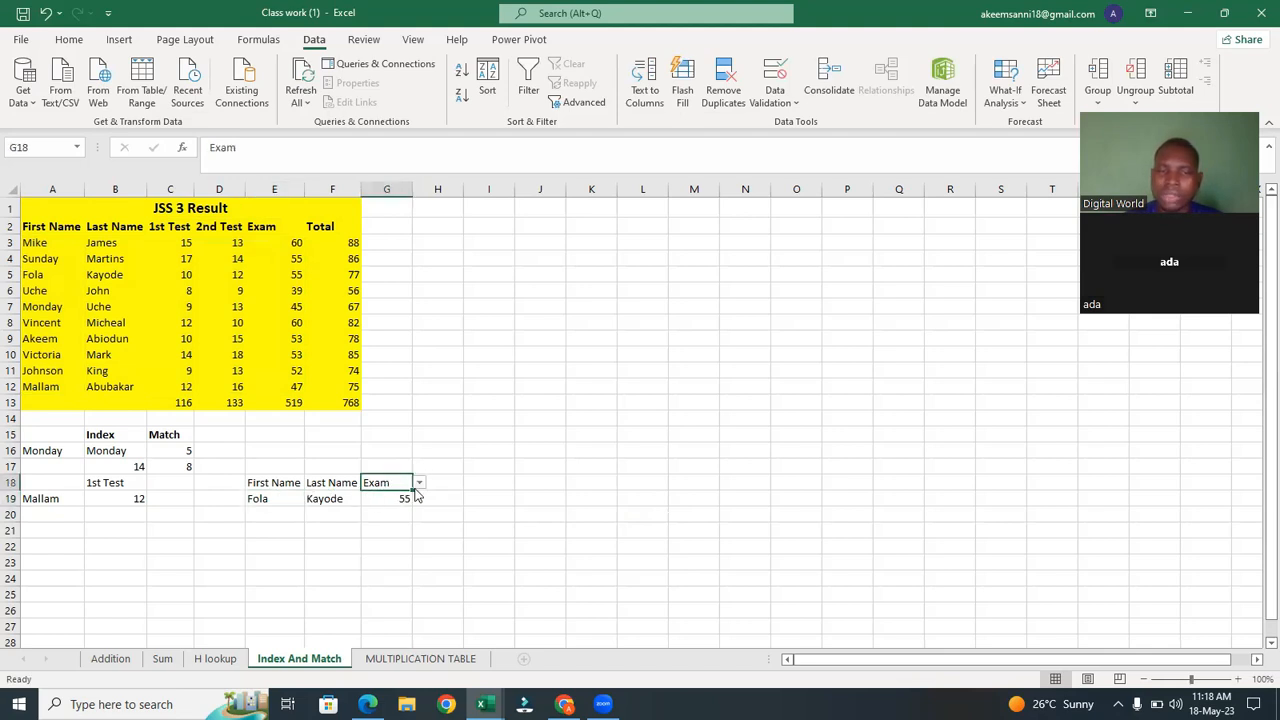
click(419, 483)
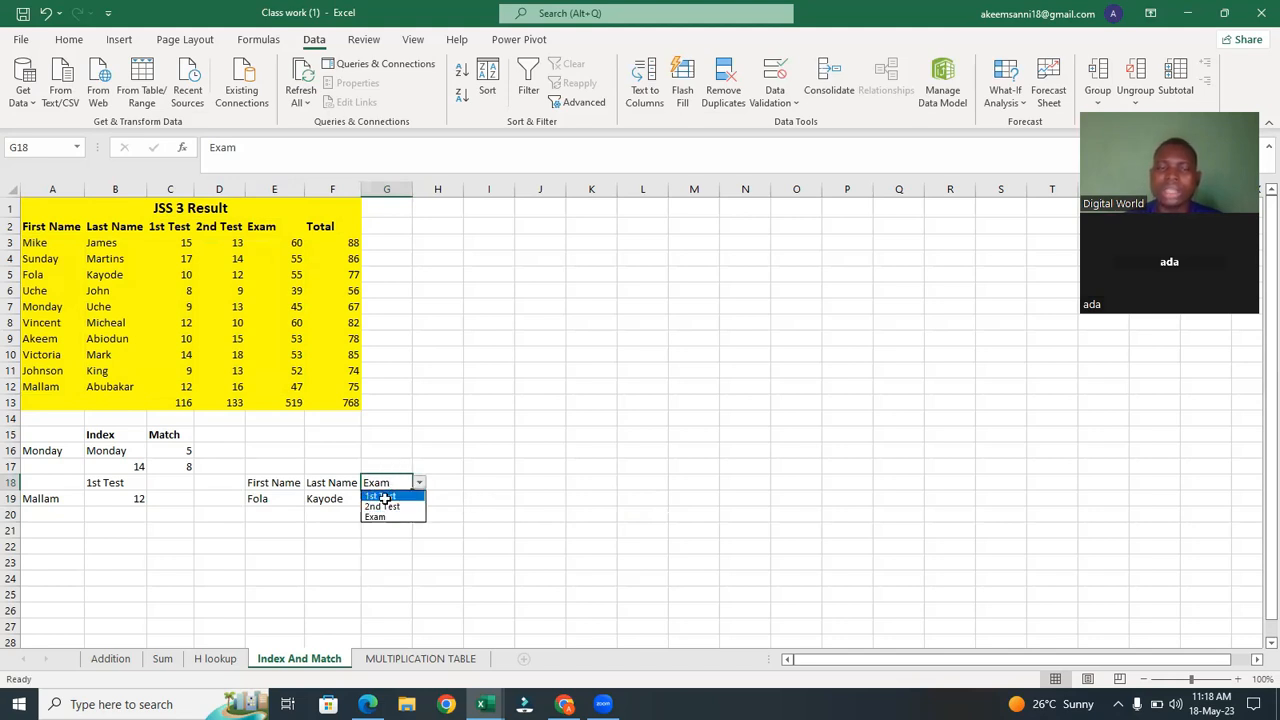
click(381, 496)
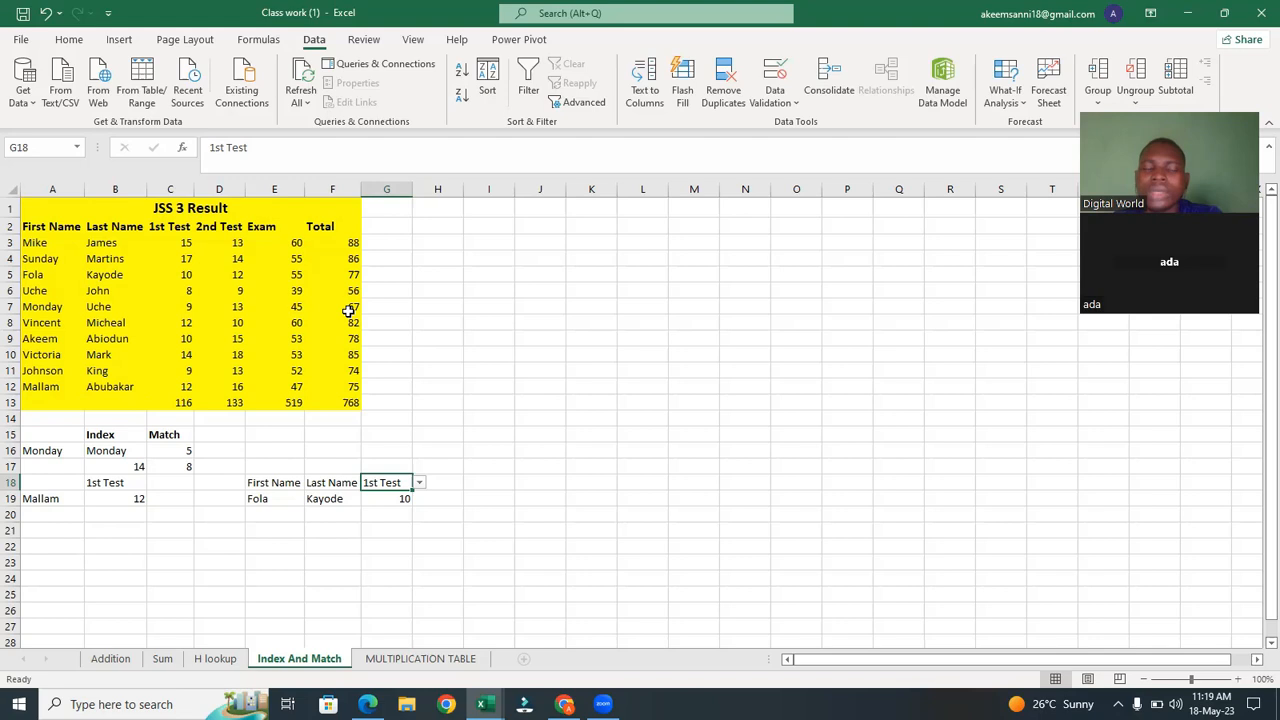
click(441, 372)
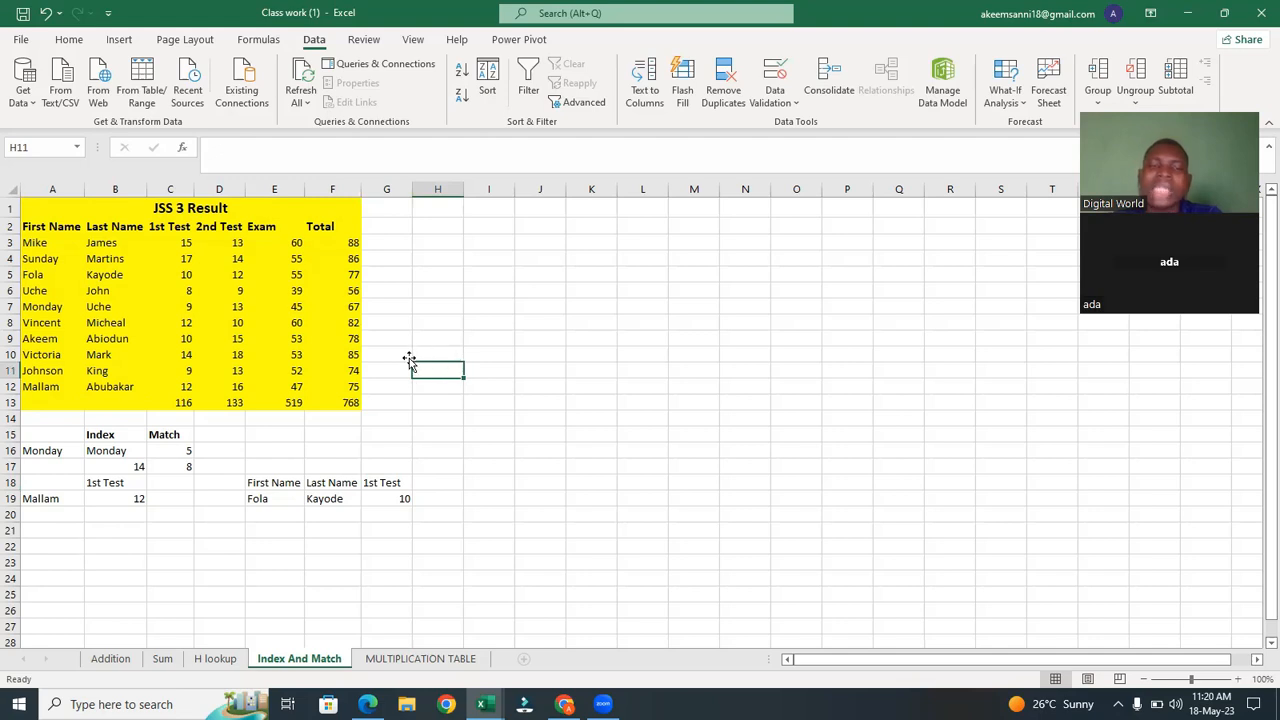
click(497, 369)
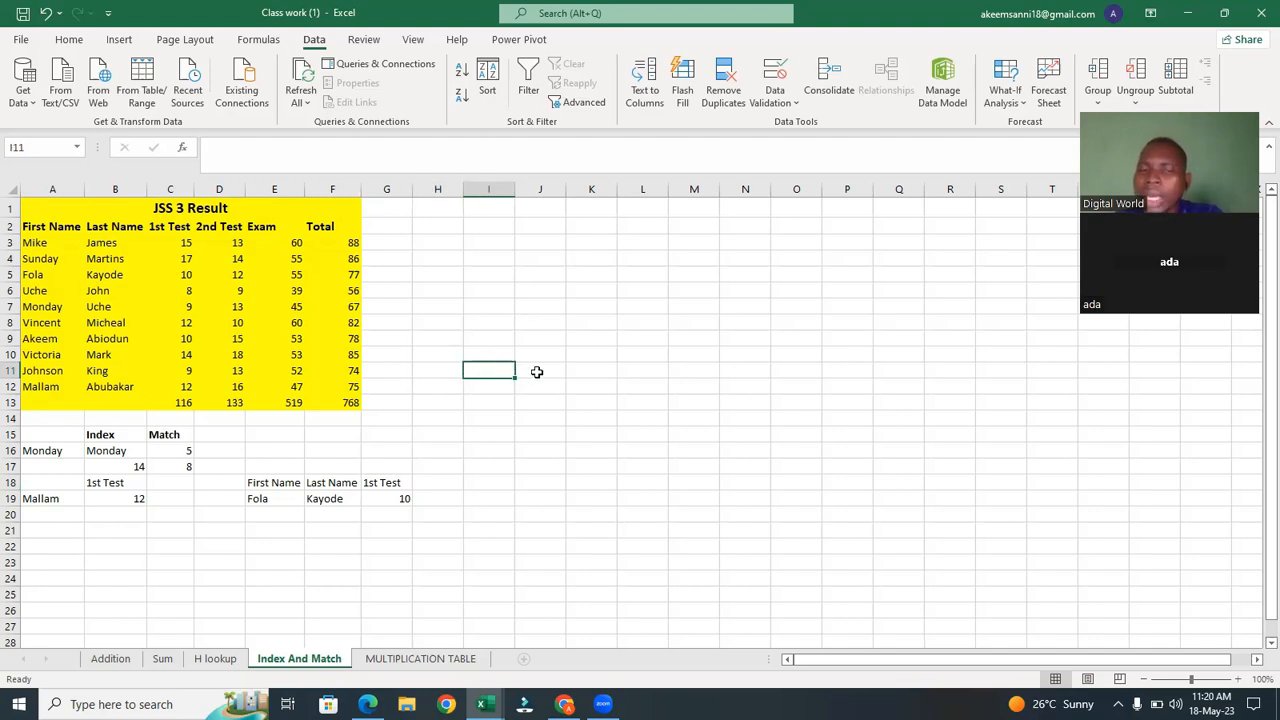
click(537, 372)
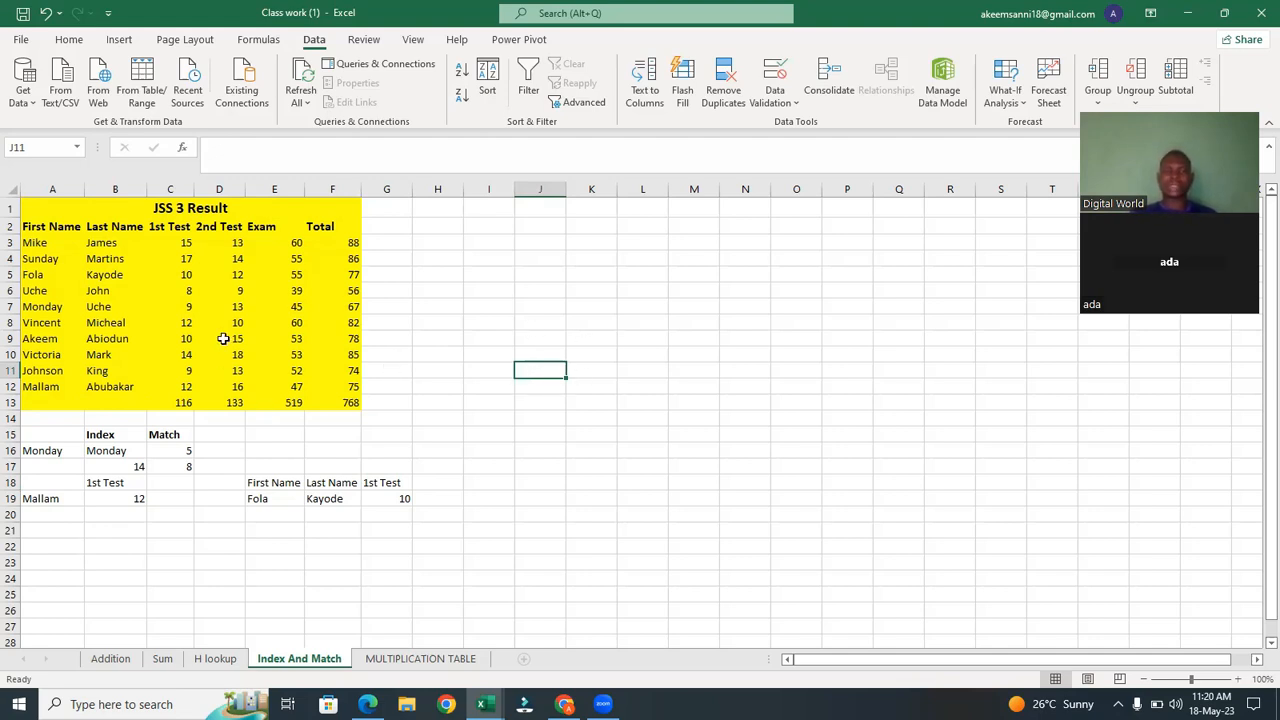
click(547, 418)
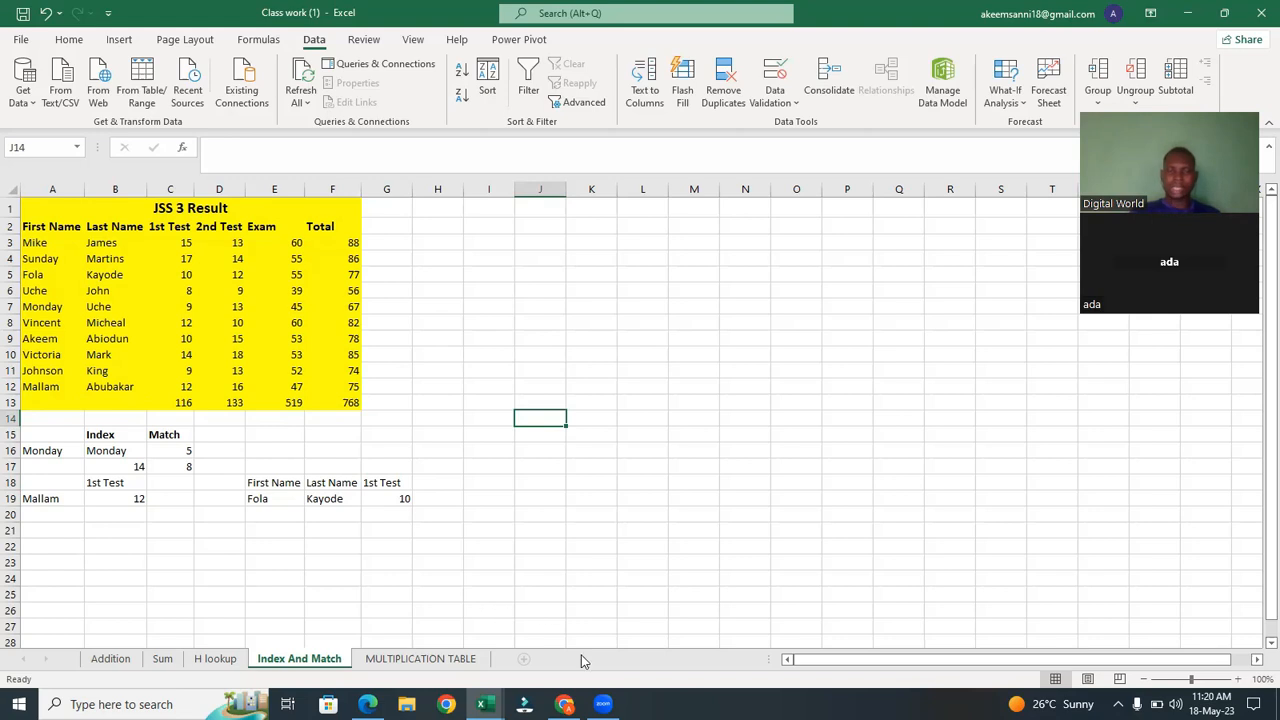
Switch to the Pivot workbook and open its Products sheet.
mouse_move(565, 704)
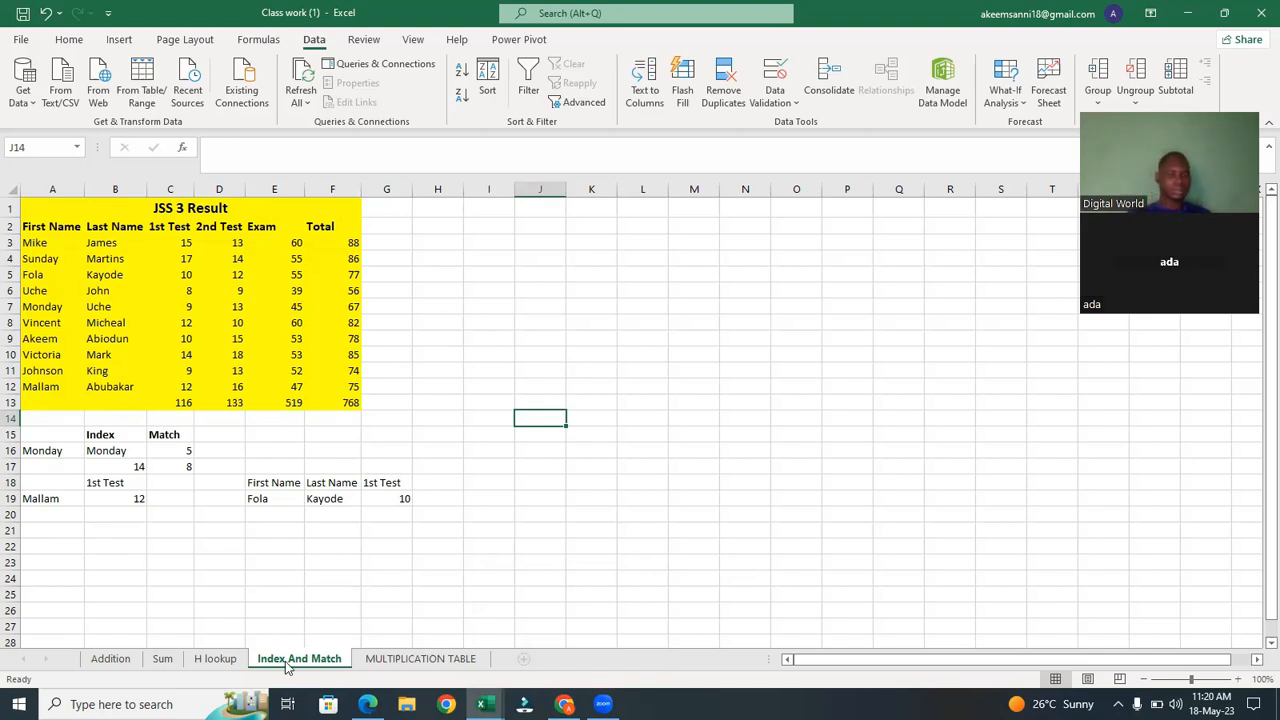
mouse_move(368, 703)
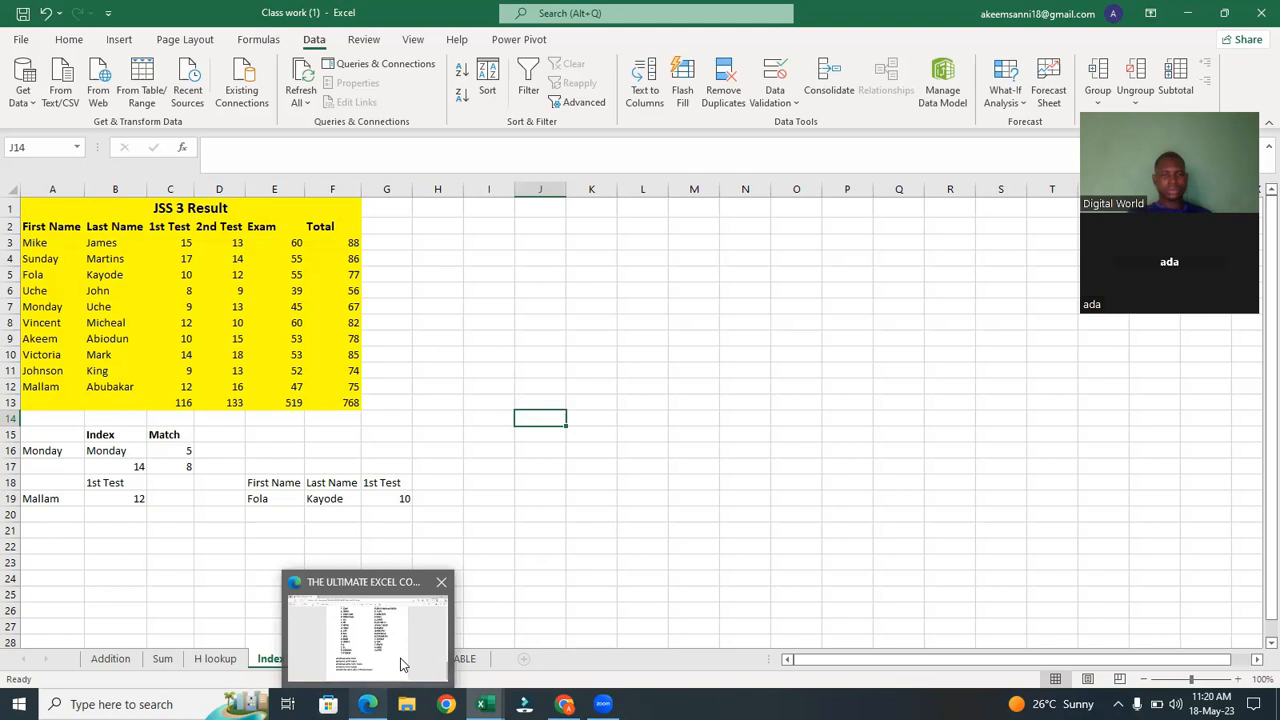
click(401, 665)
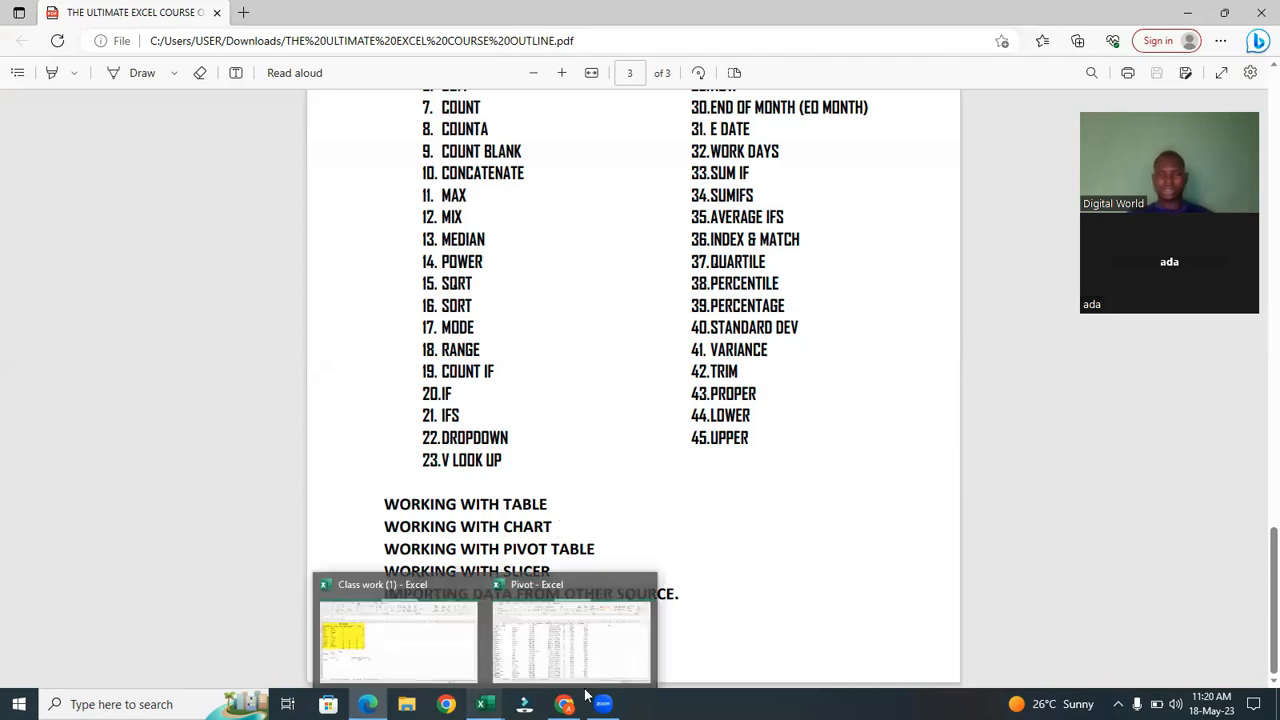
click(524, 681)
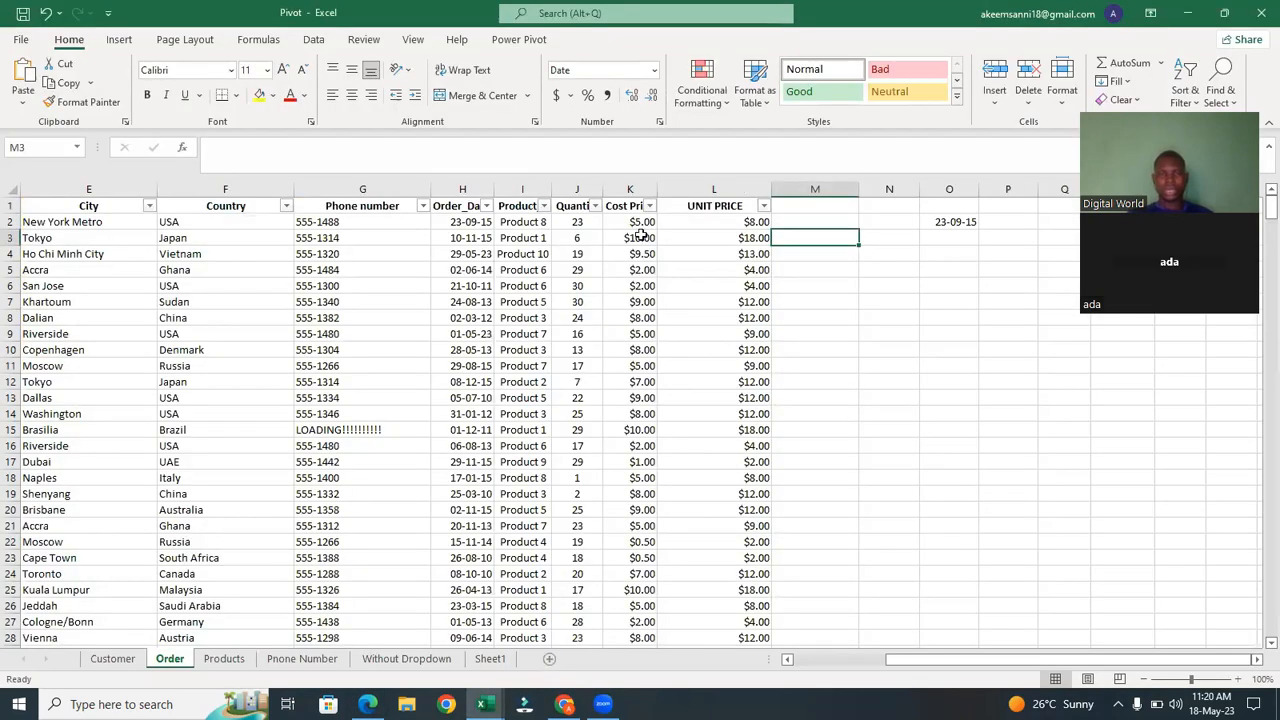
click(226, 660)
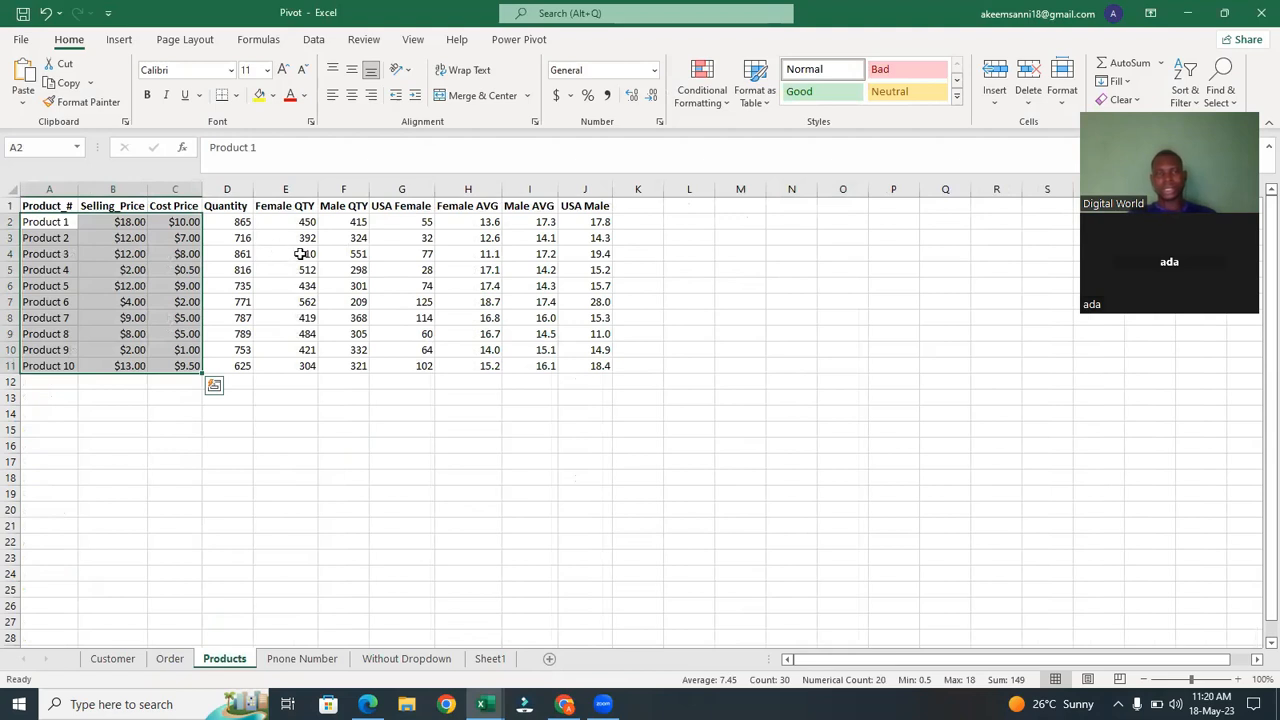
Clear the contents of D2:J11 on the Products sheet.
click(223, 217)
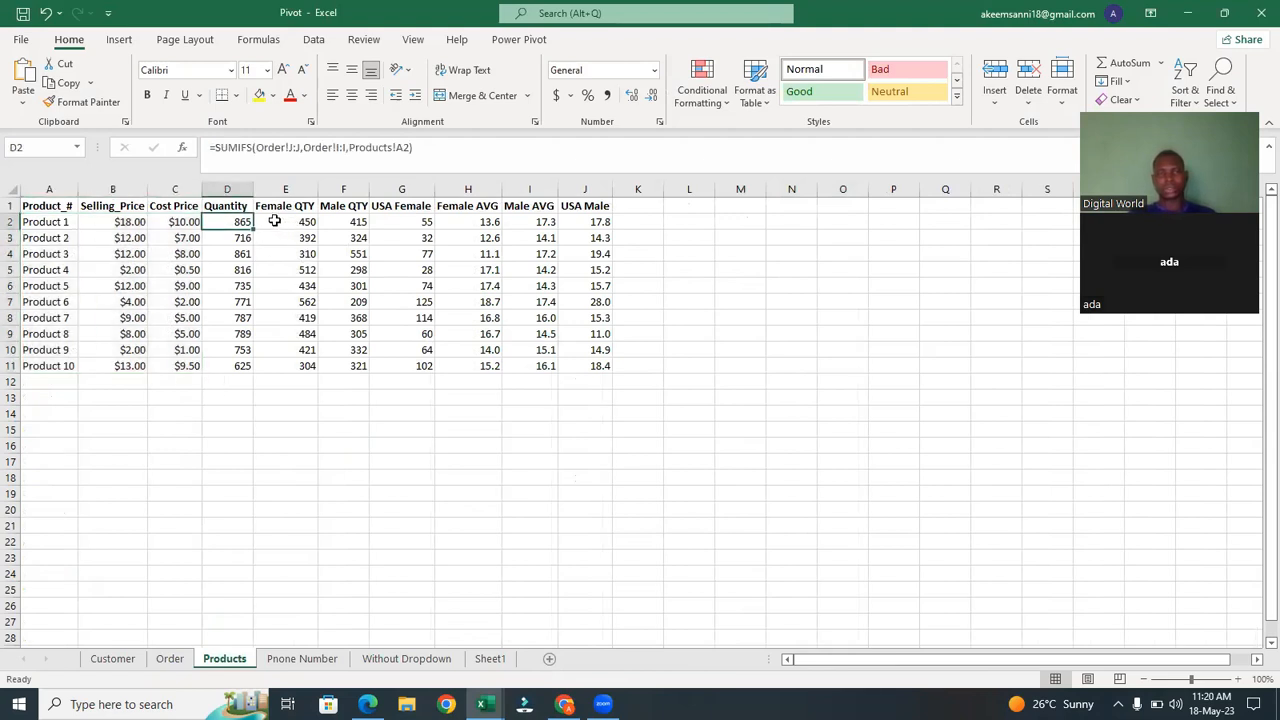
drag(238, 221, 594, 366)
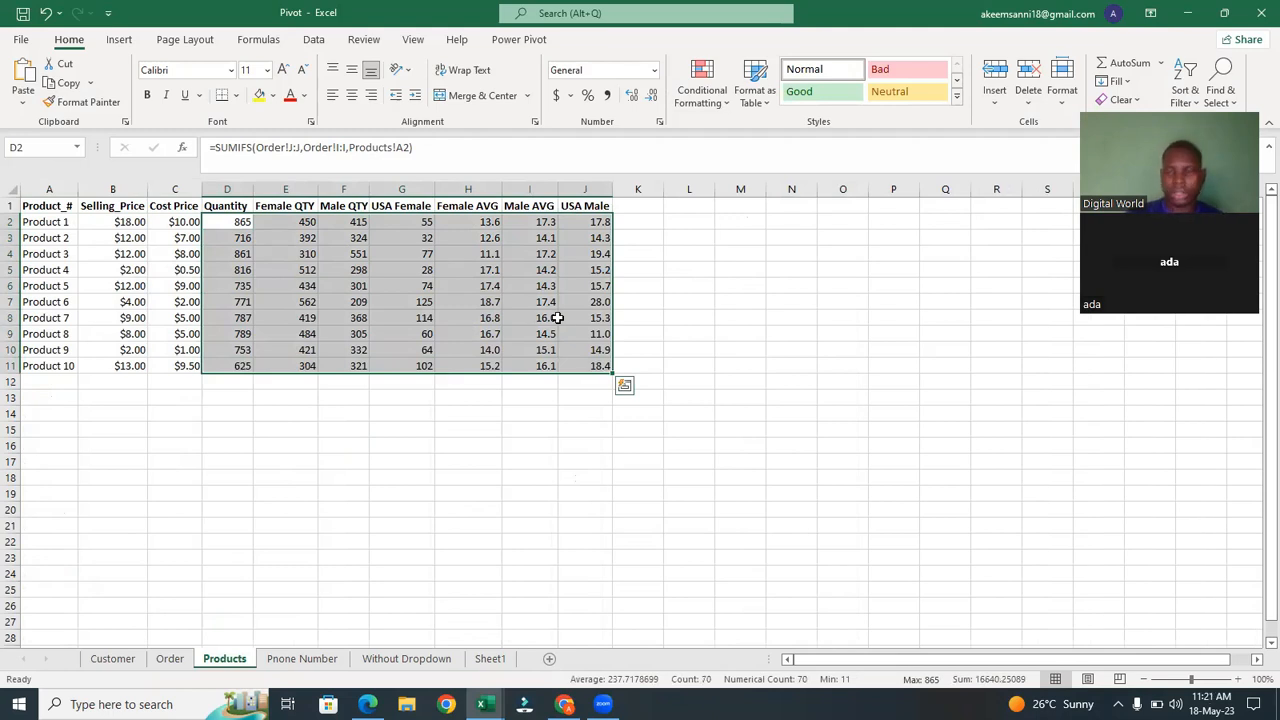
key(BackSpace)
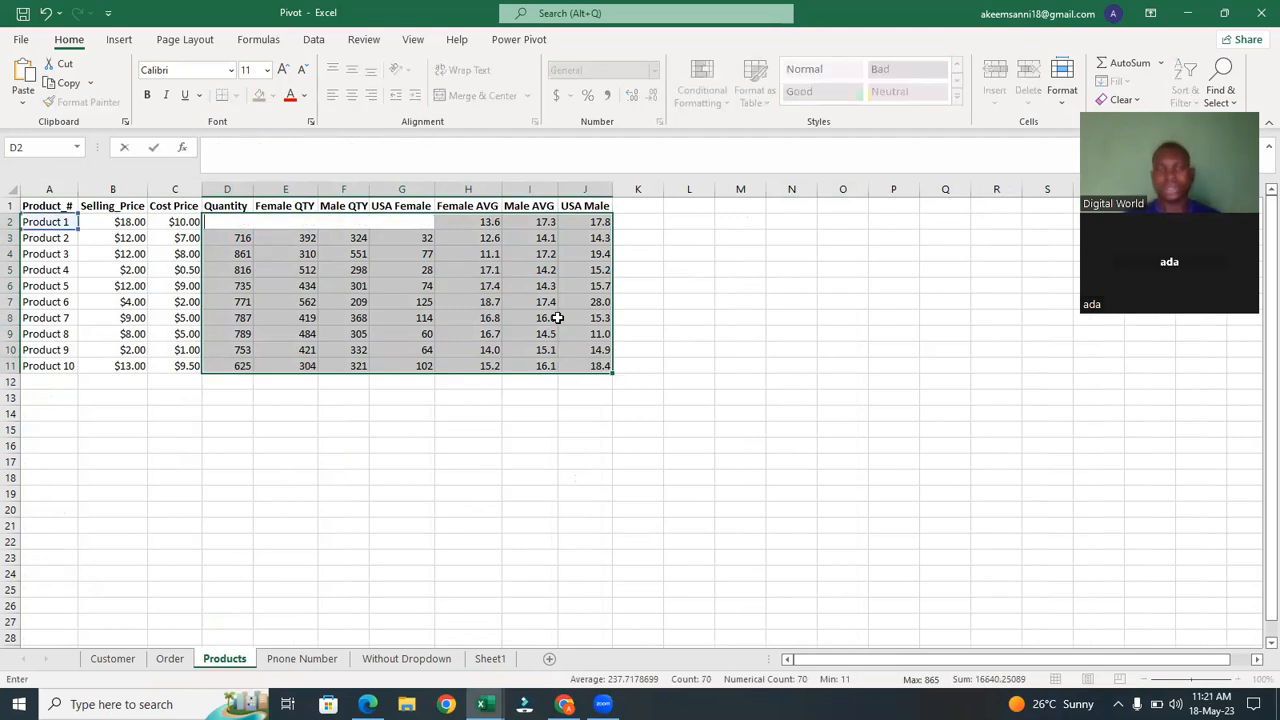
right_click(565, 315)
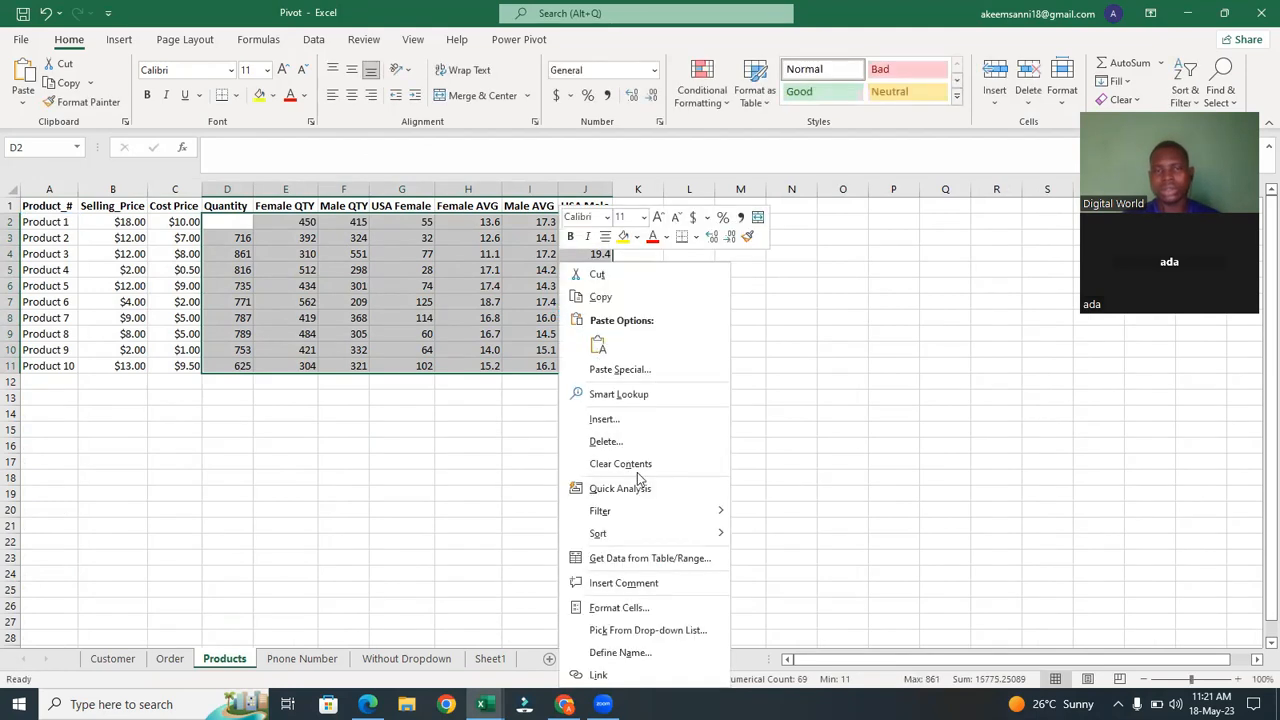
click(618, 463)
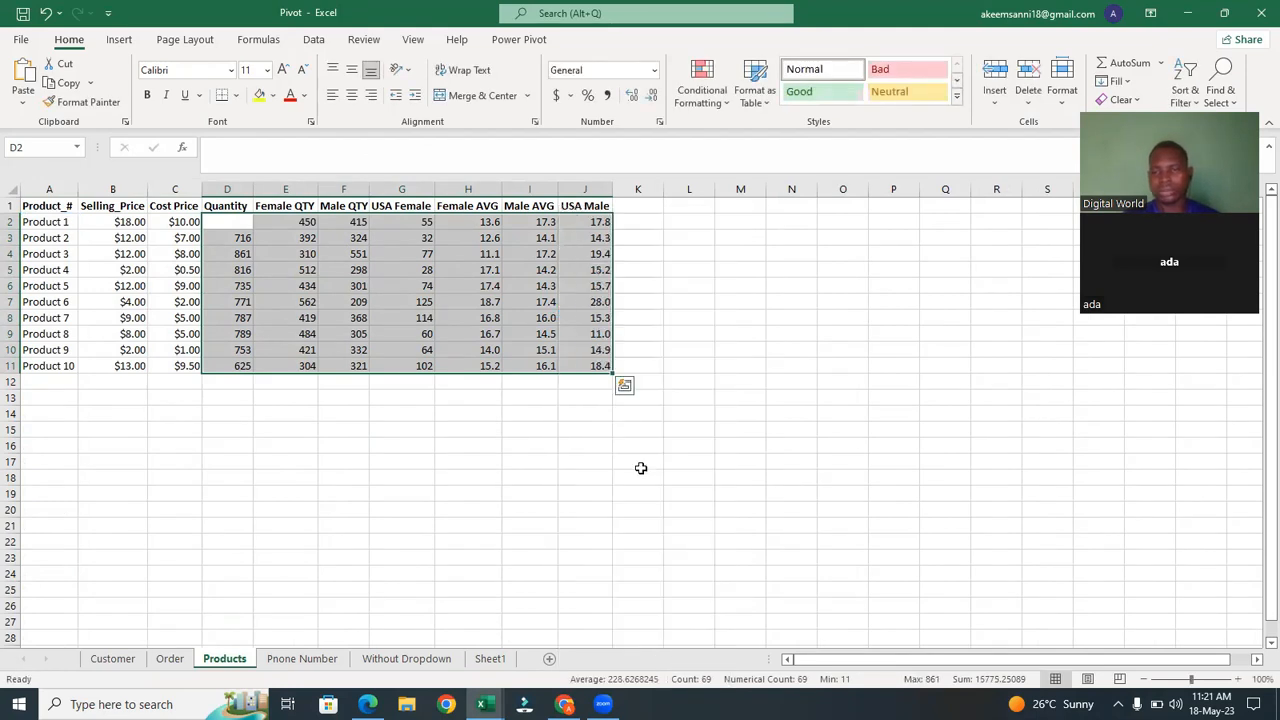
click(381, 401)
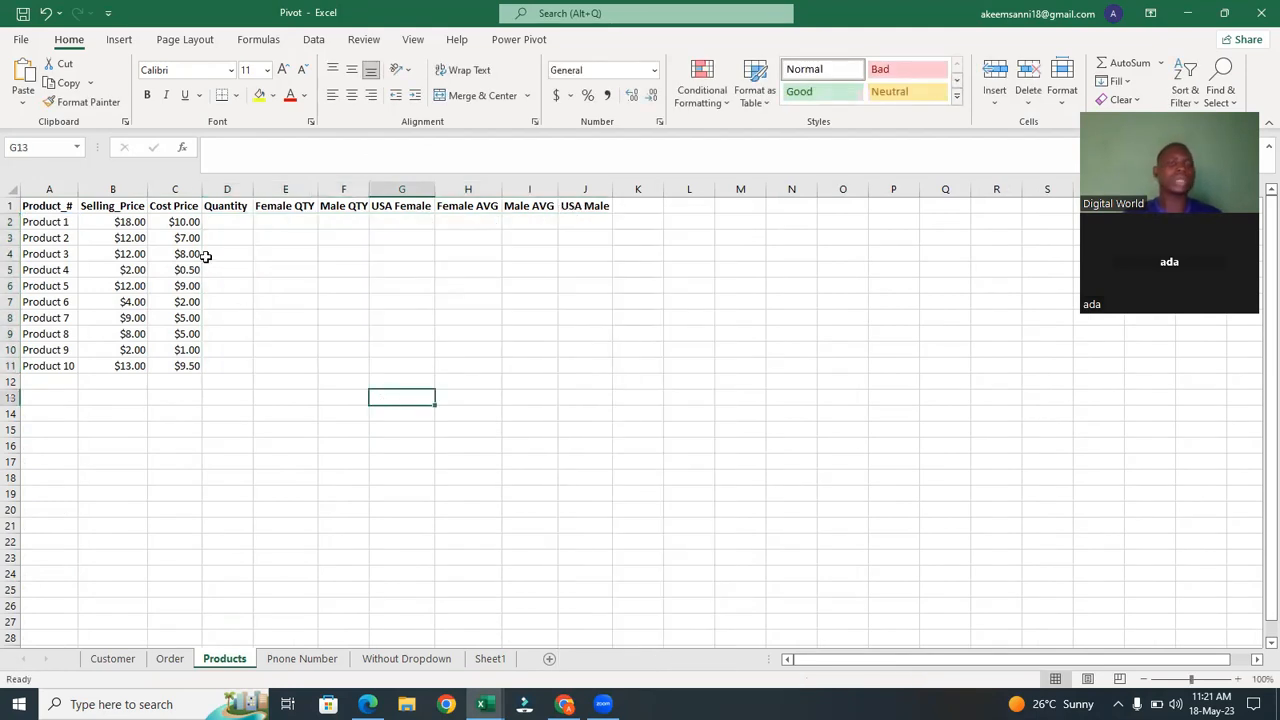
click(237, 208)
click(216, 221)
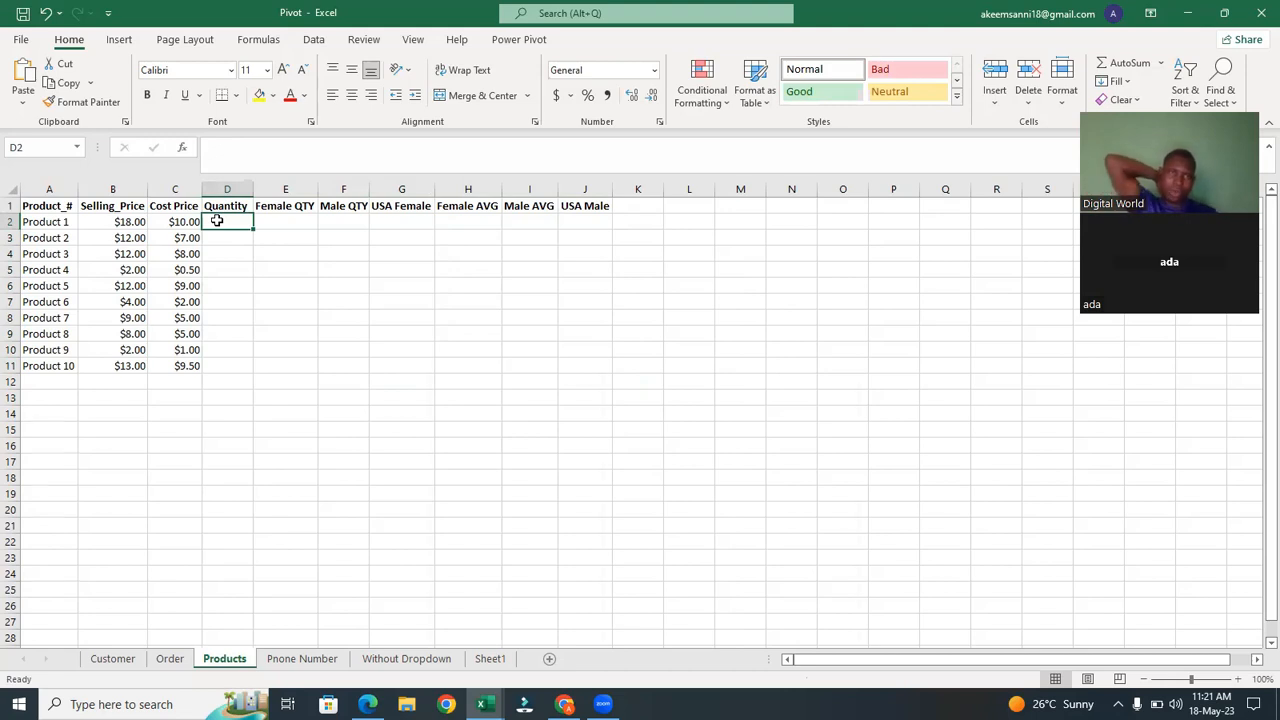
click(50, 229)
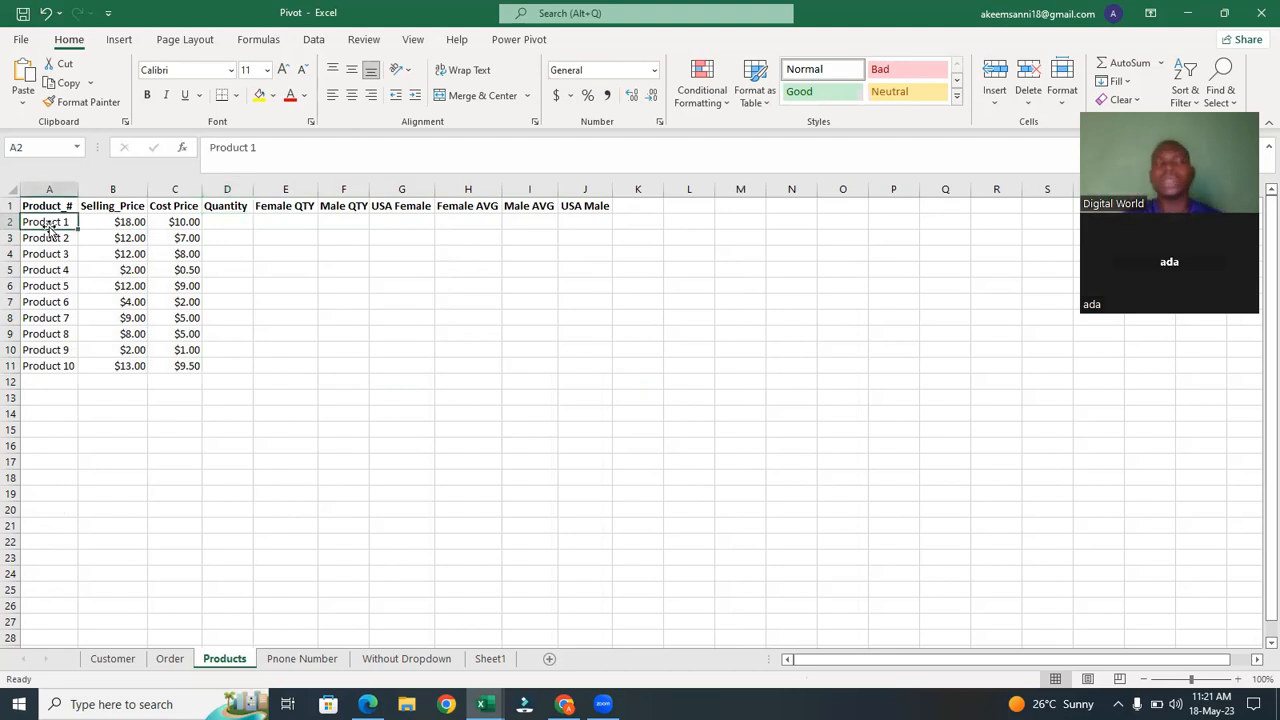
click(218, 223)
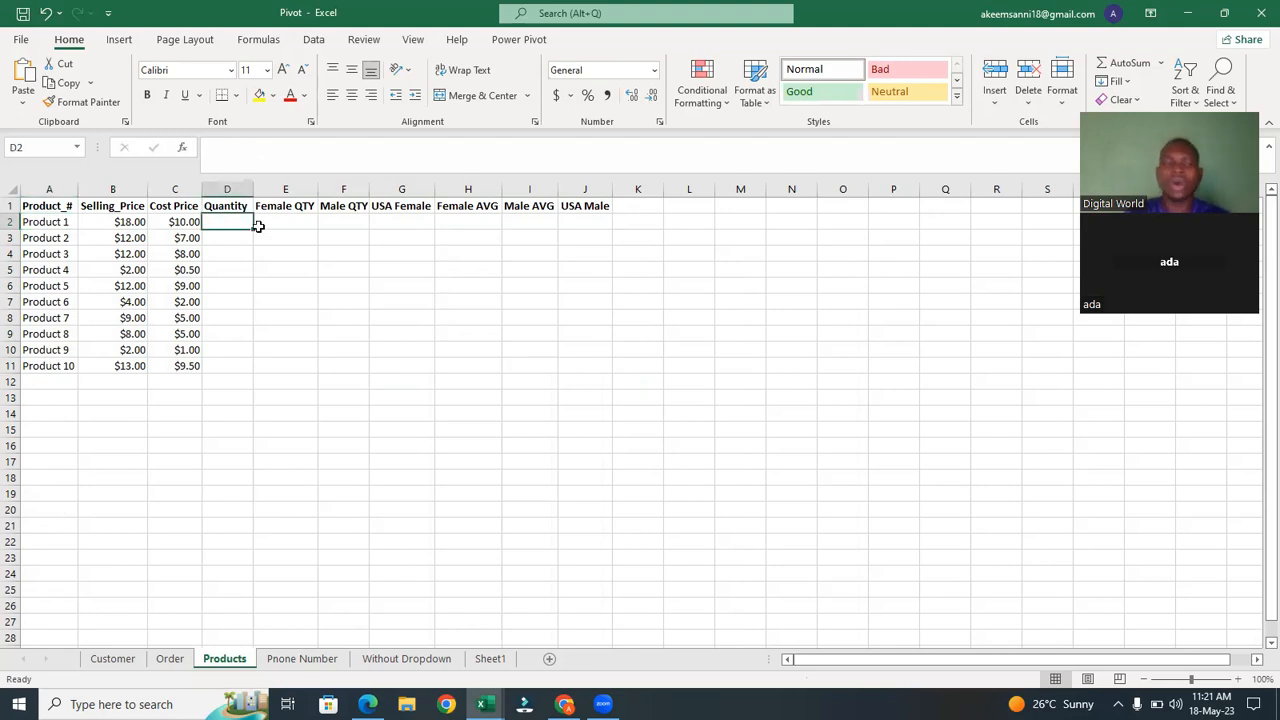
click(236, 241)
drag(231, 259, 222, 285)
click(222, 285)
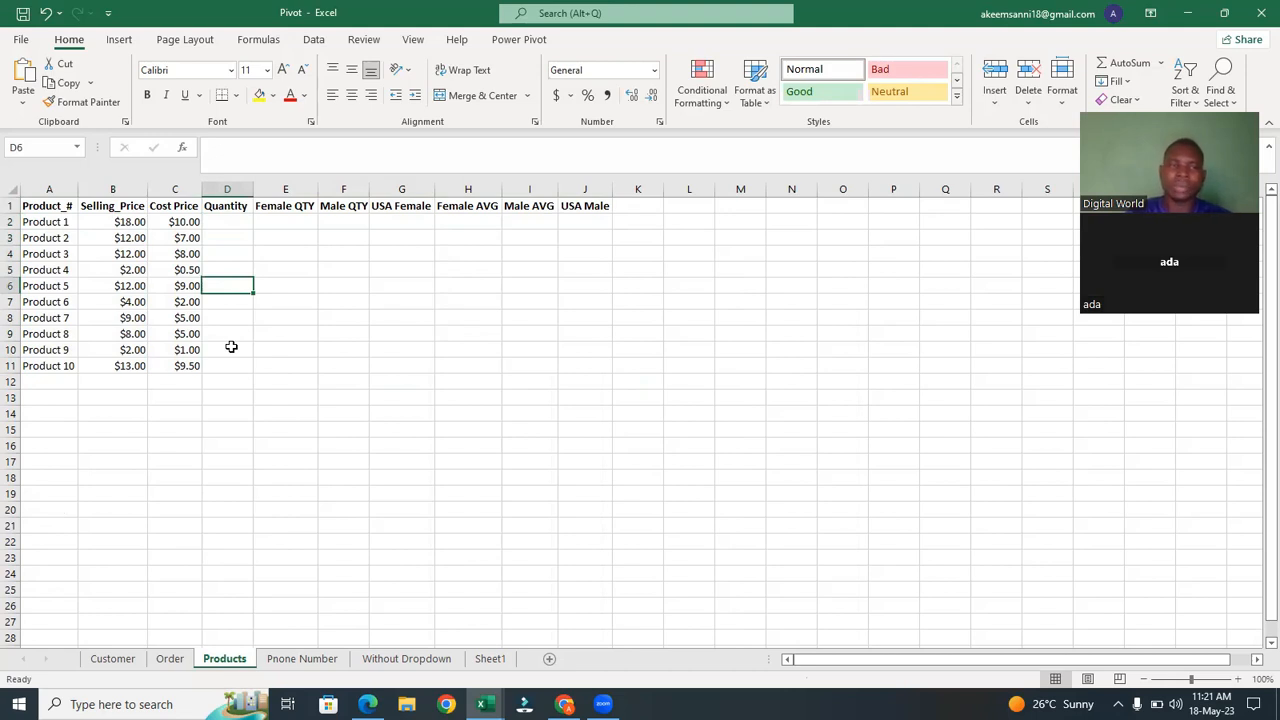
Enter =SUMIF(Order!I:I,Products!A2,Order!J:J) in D2 to total the Order sheet quantities for Product 1.
click(229, 218)
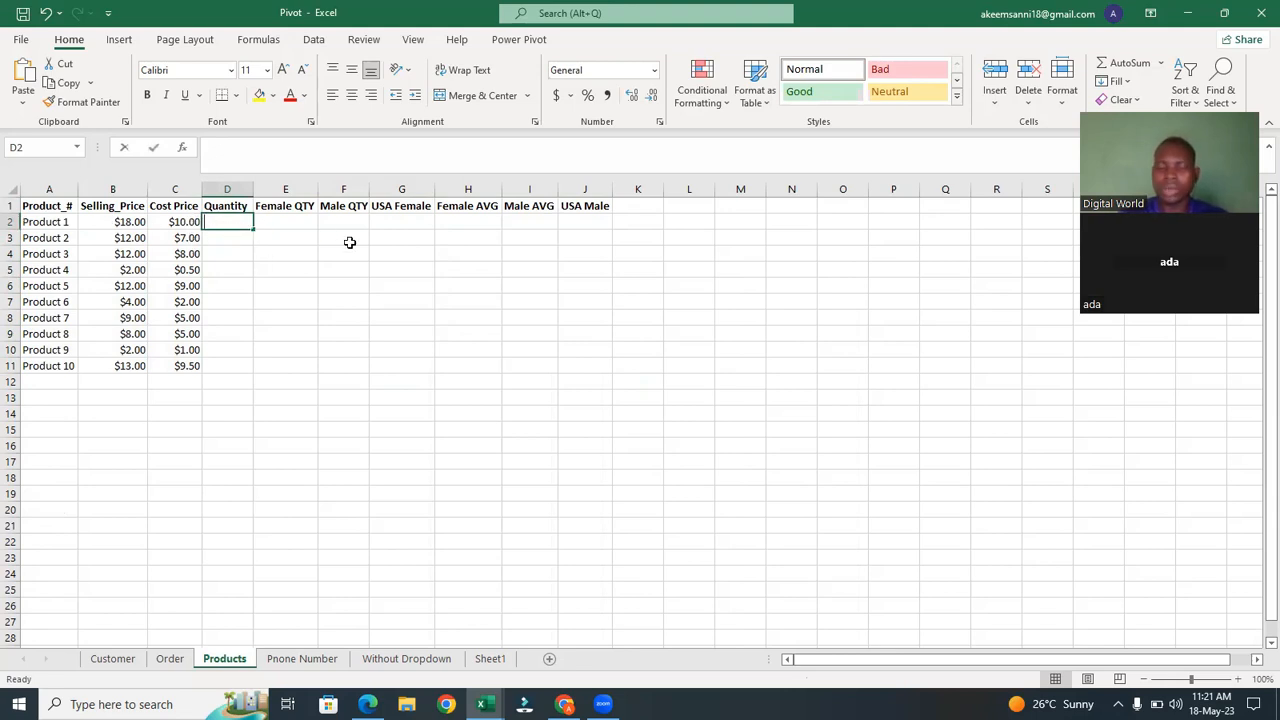
text(=sum)
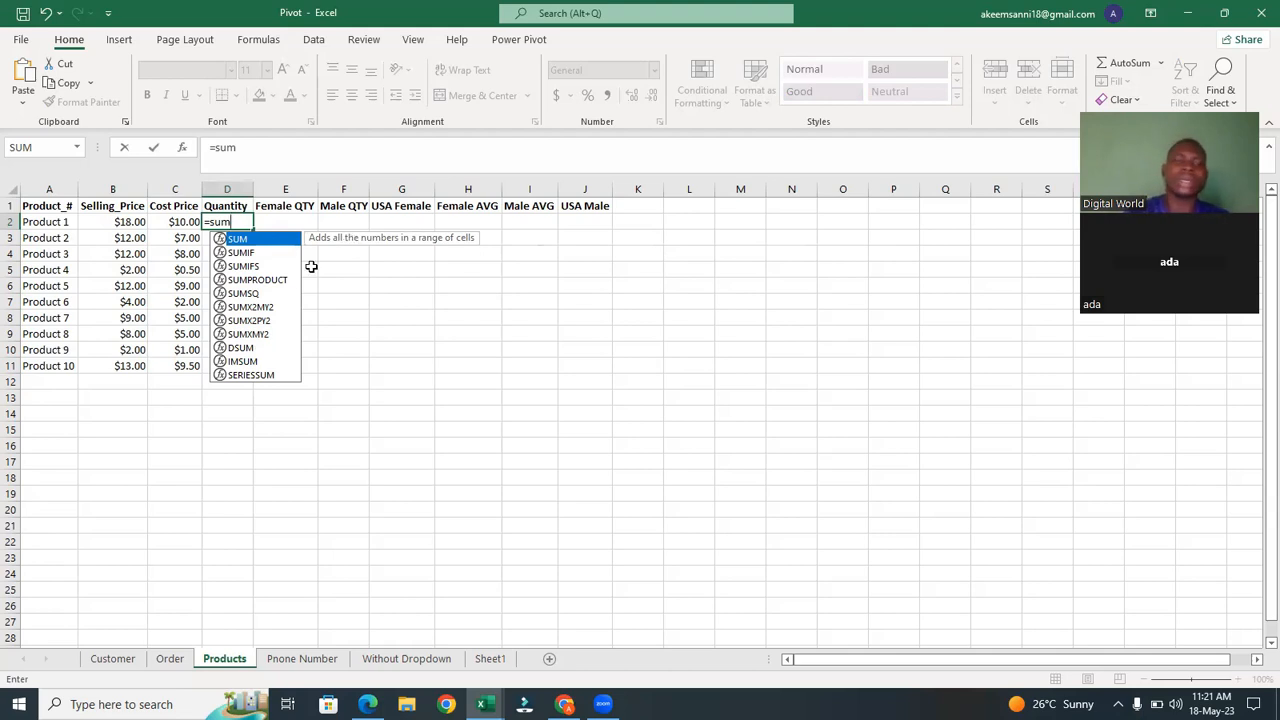
click(257, 255)
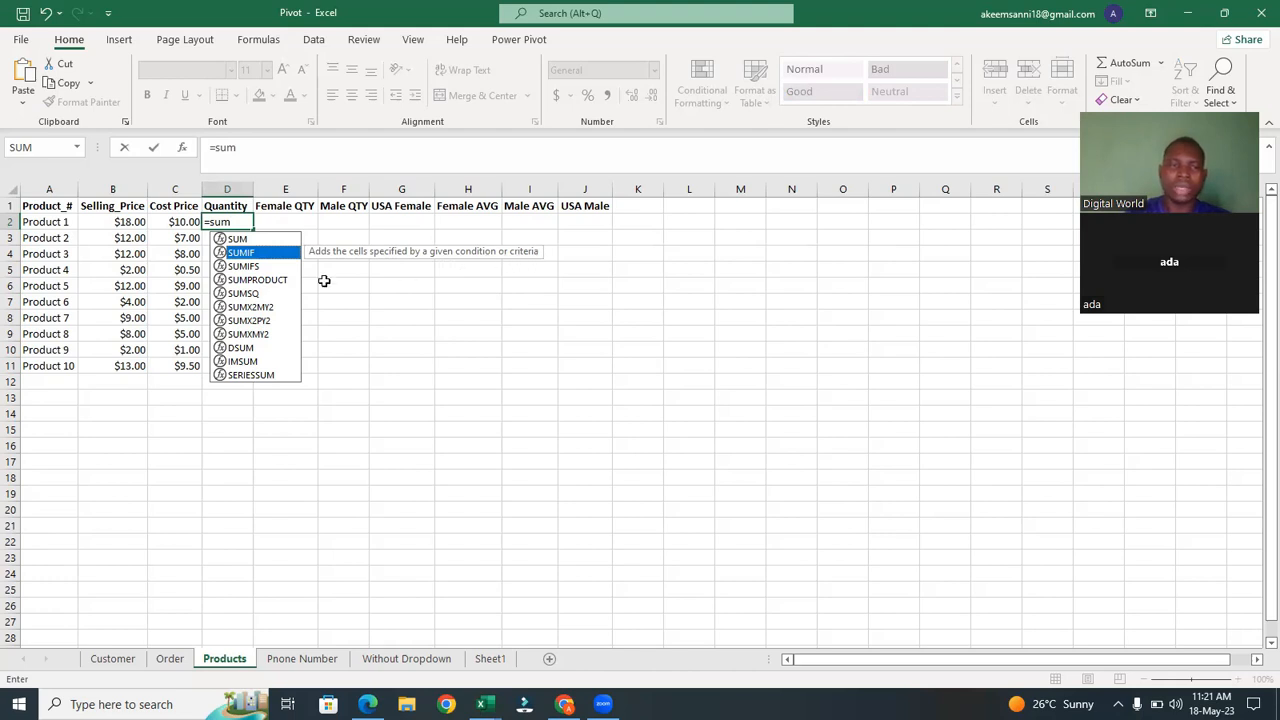
key(Tab)
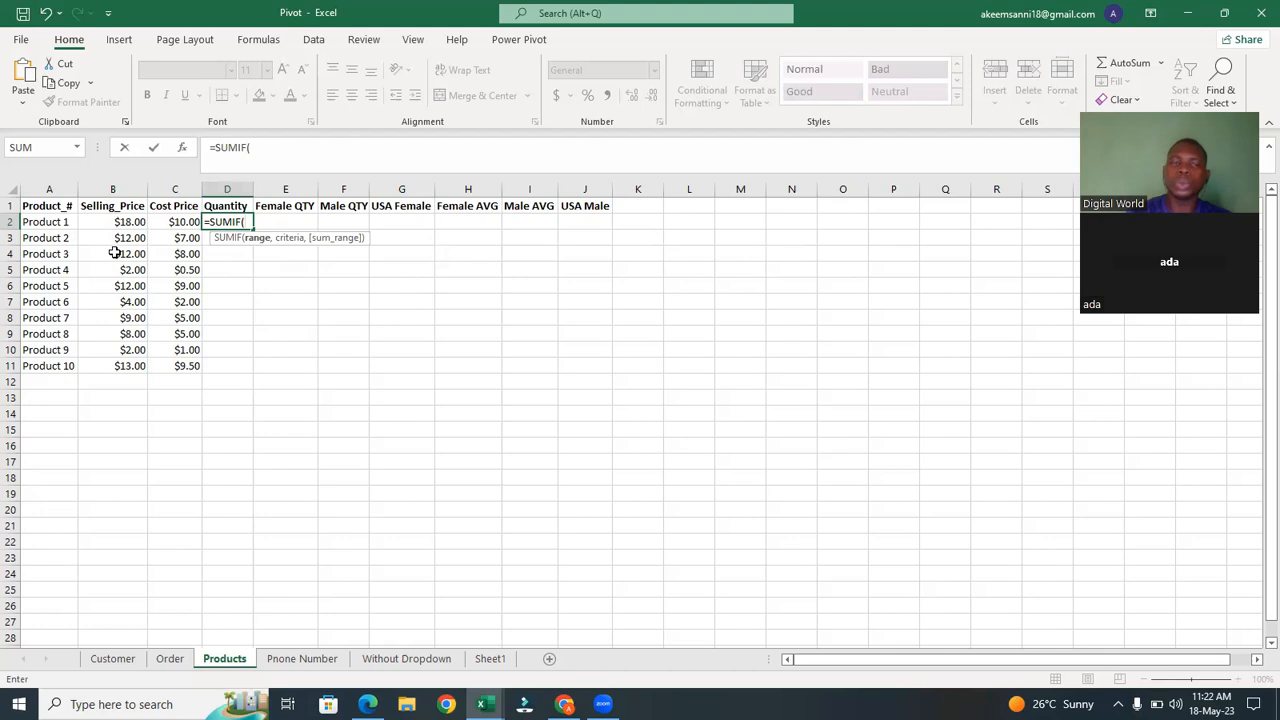
click(184, 661)
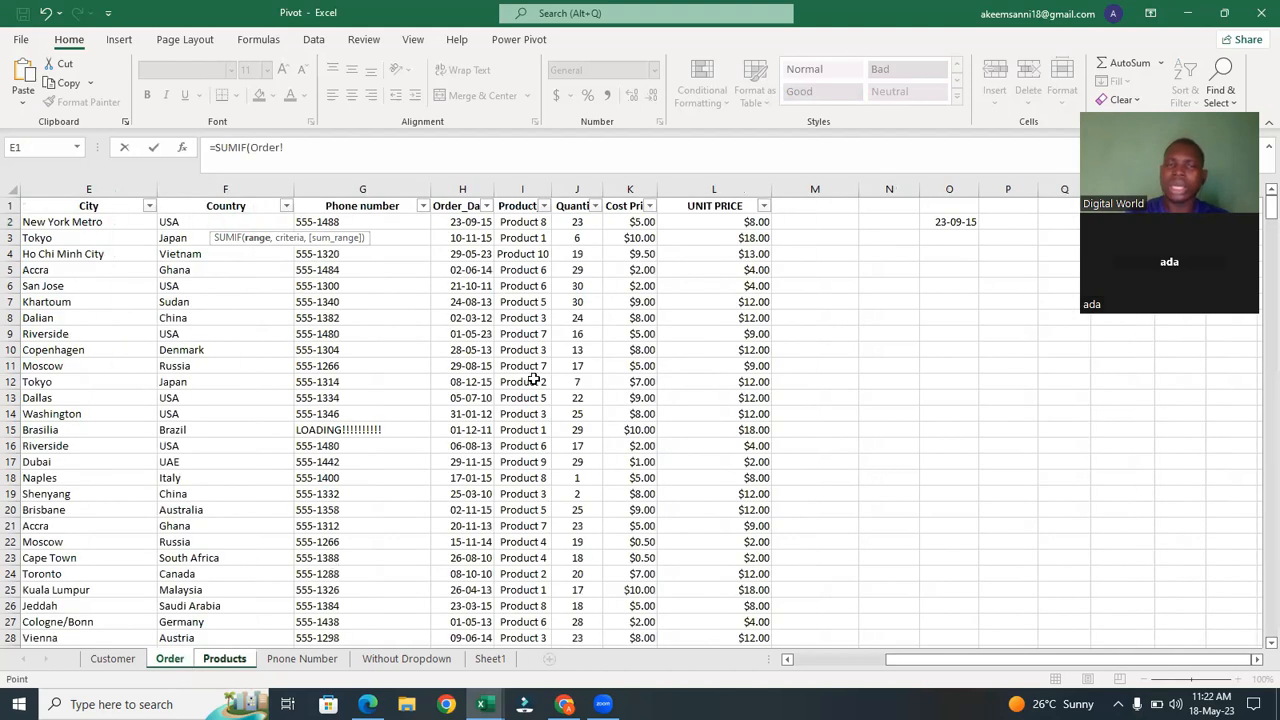
click(524, 189)
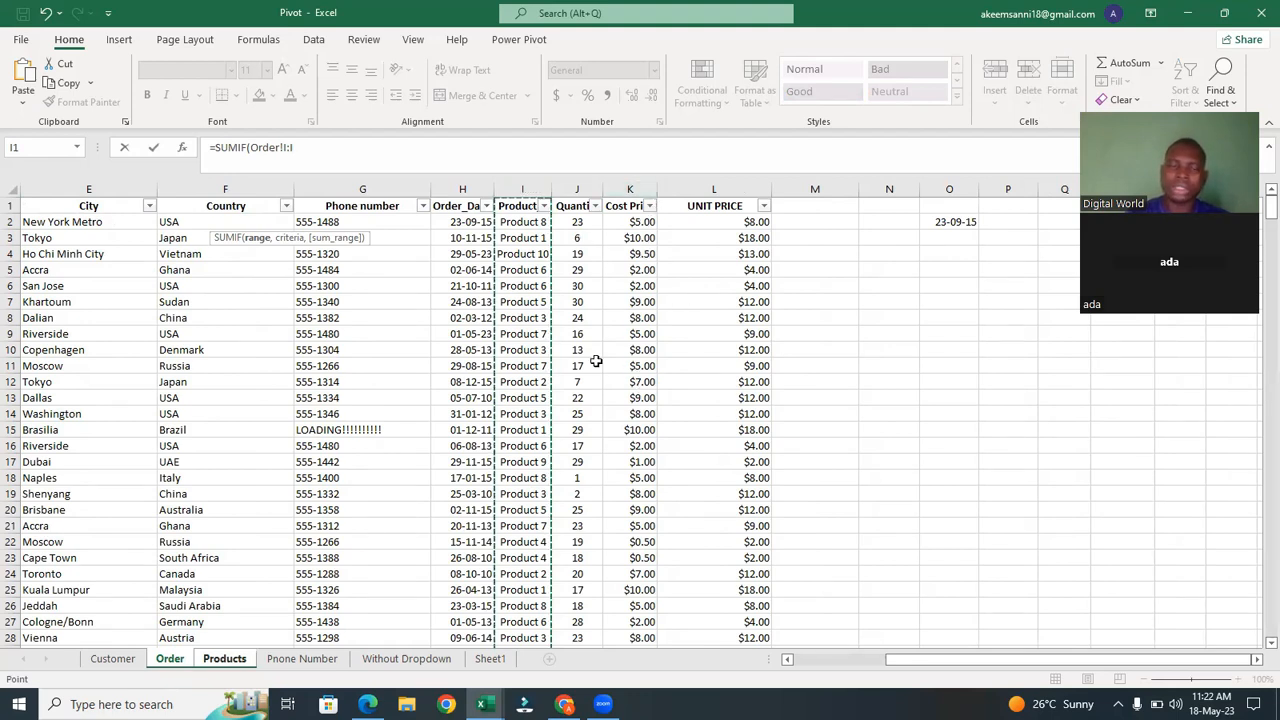
text(,)
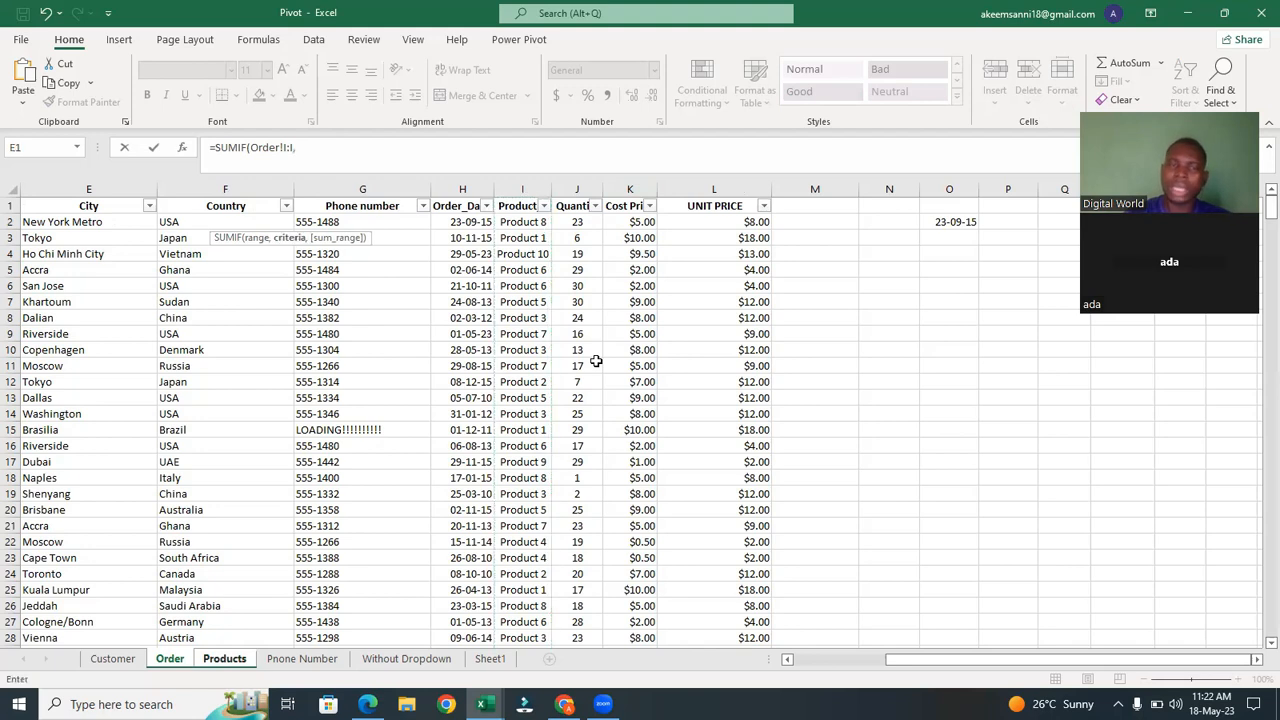
click(225, 659)
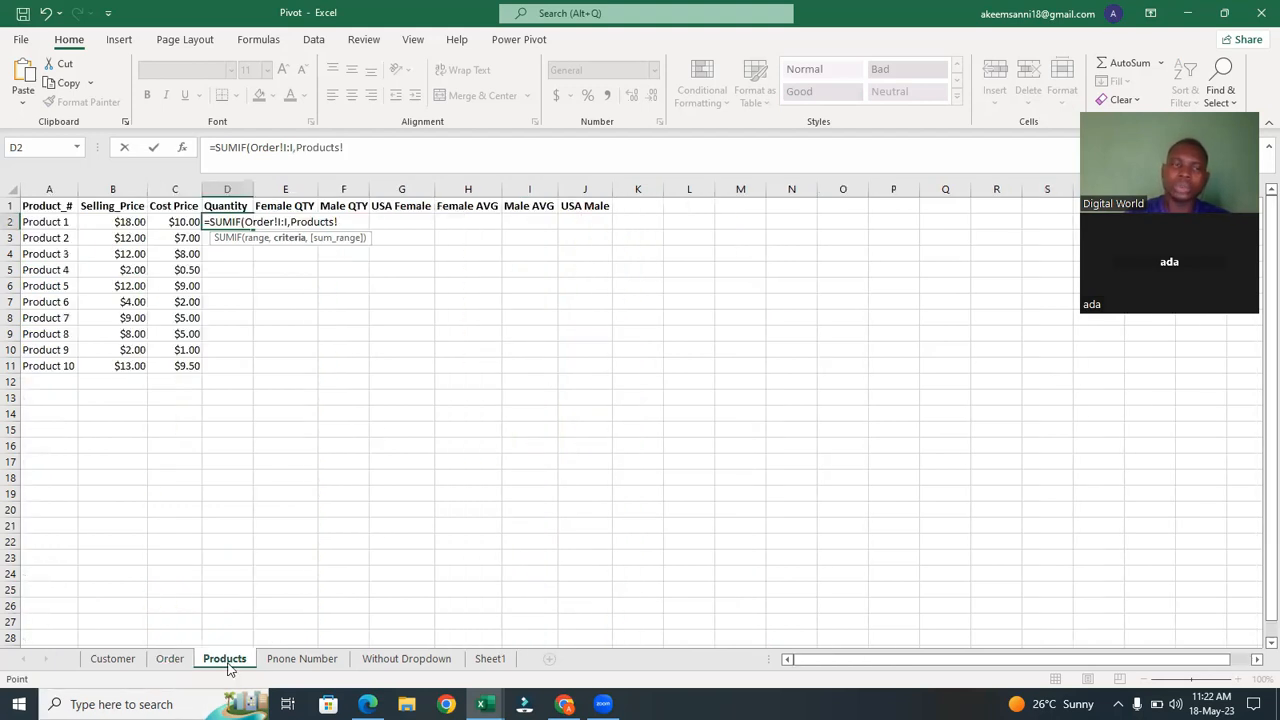
click(43, 222)
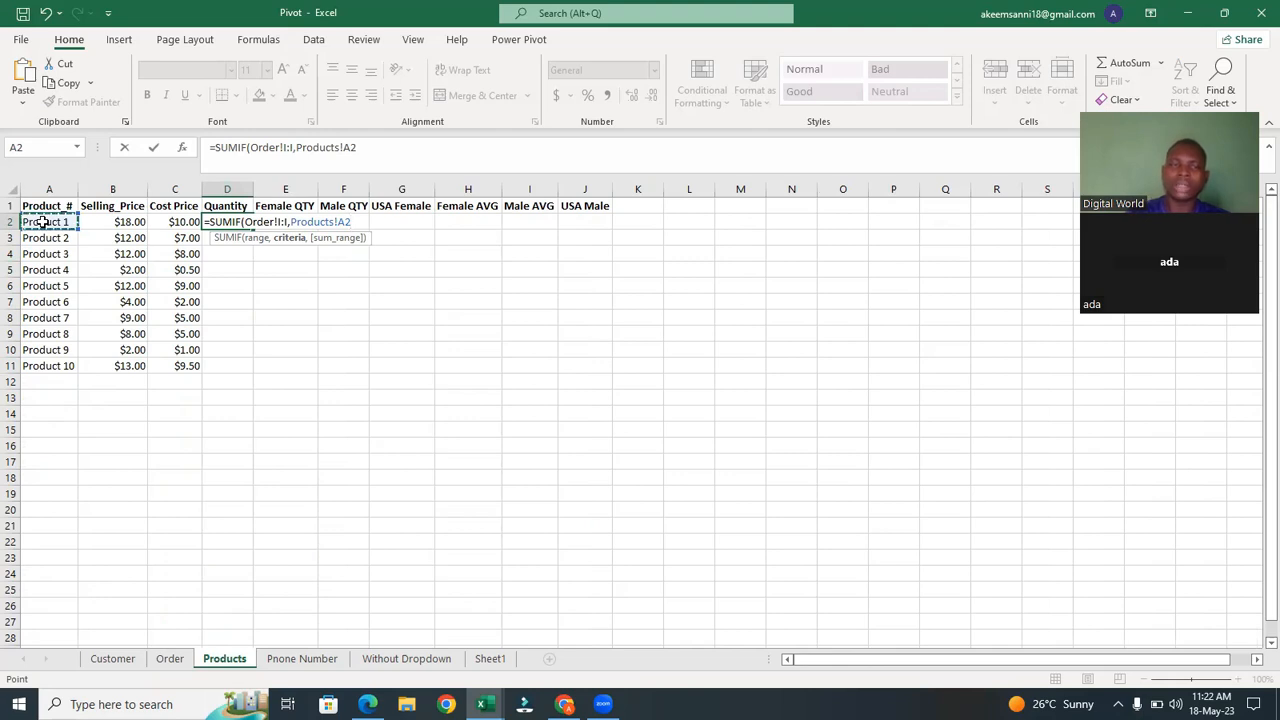
text(,)
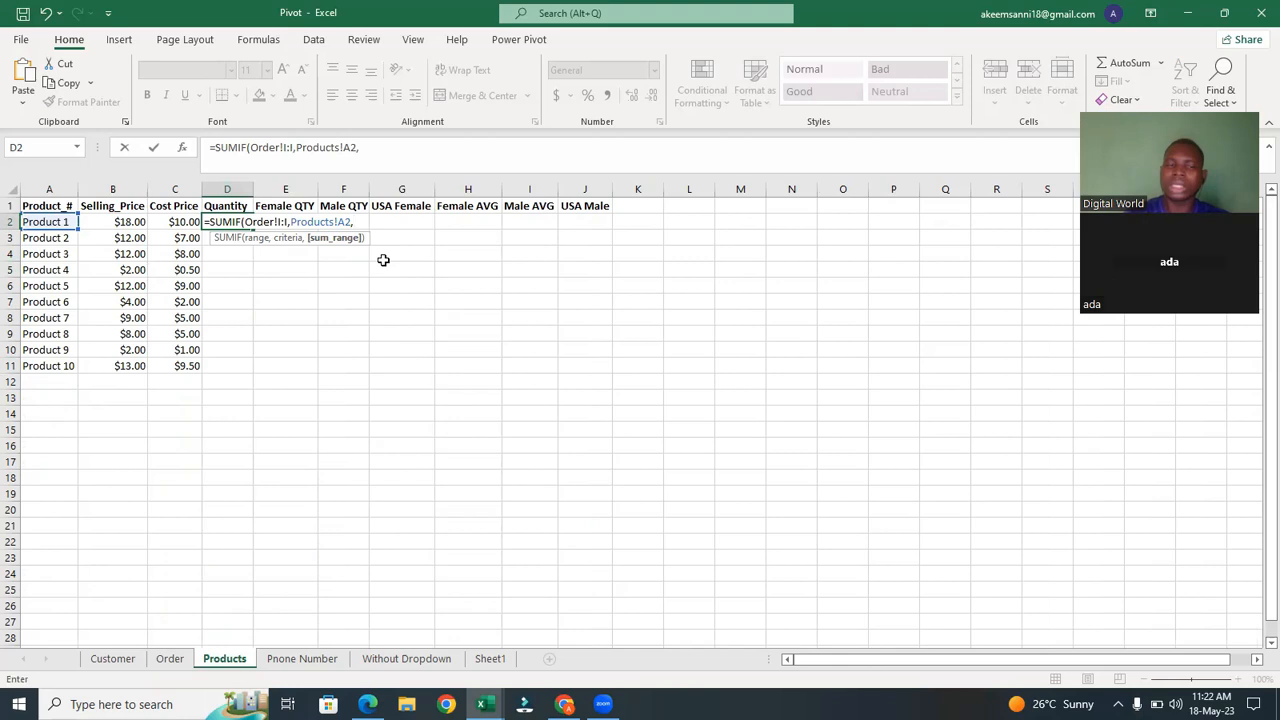
click(170, 659)
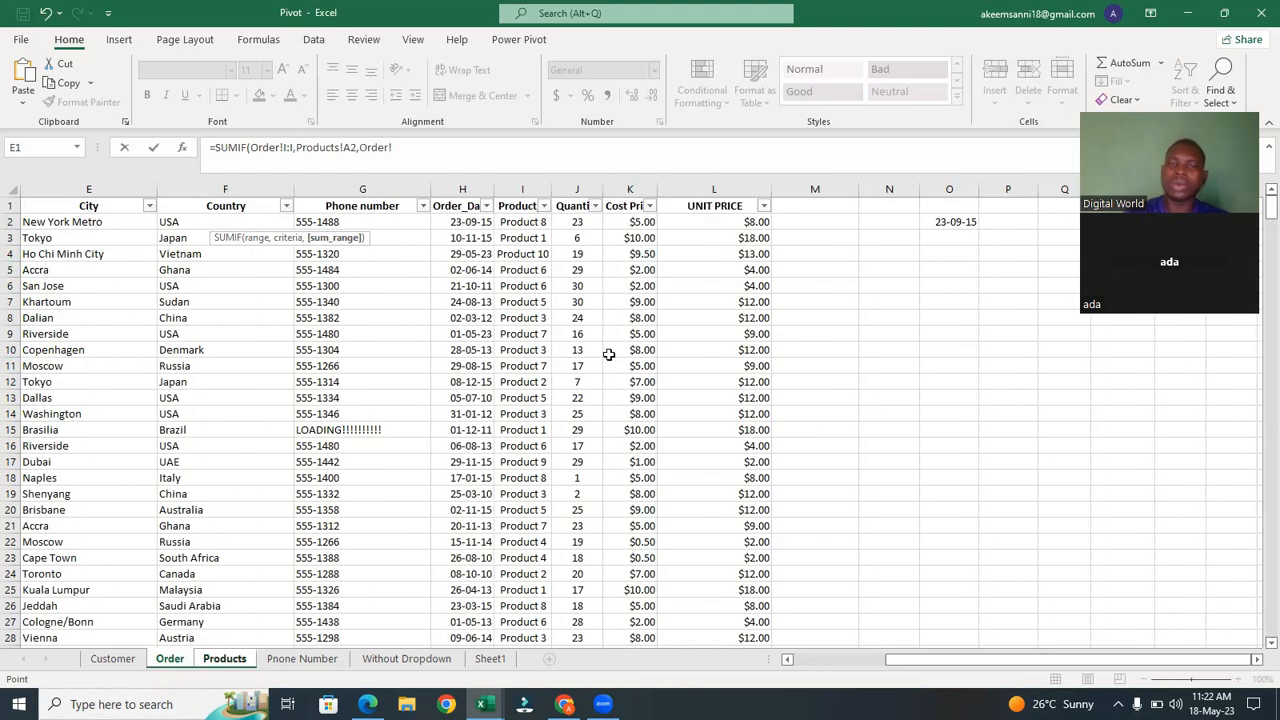
click(583, 190)
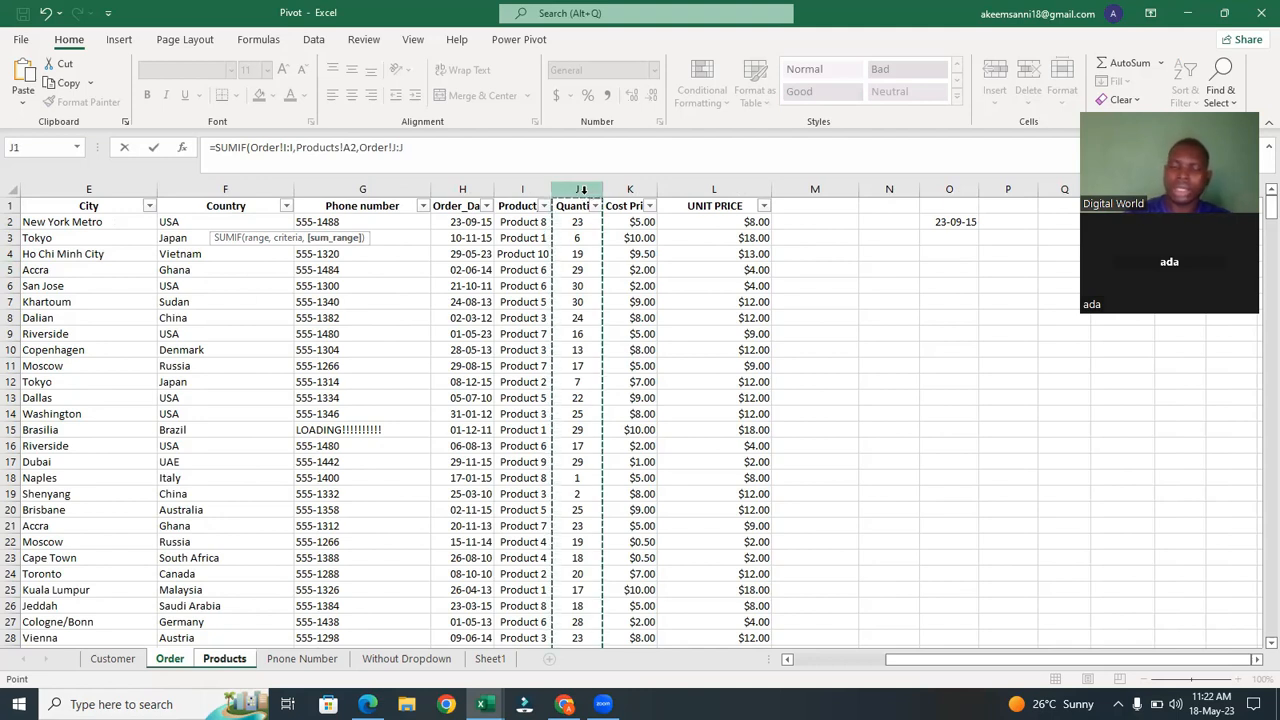
key(Return)
text())
key(Return)
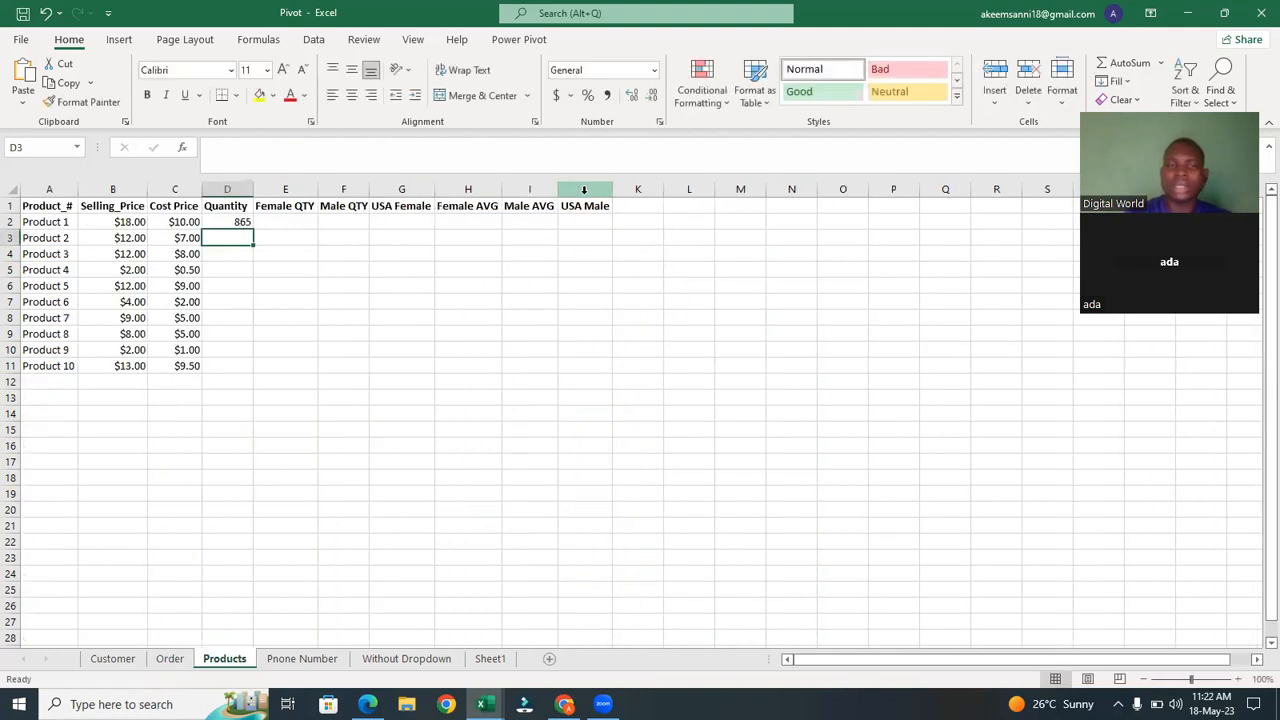
Fill the D2 quantity formula down to D11, then undo both the fill and the formula.
click(241, 222)
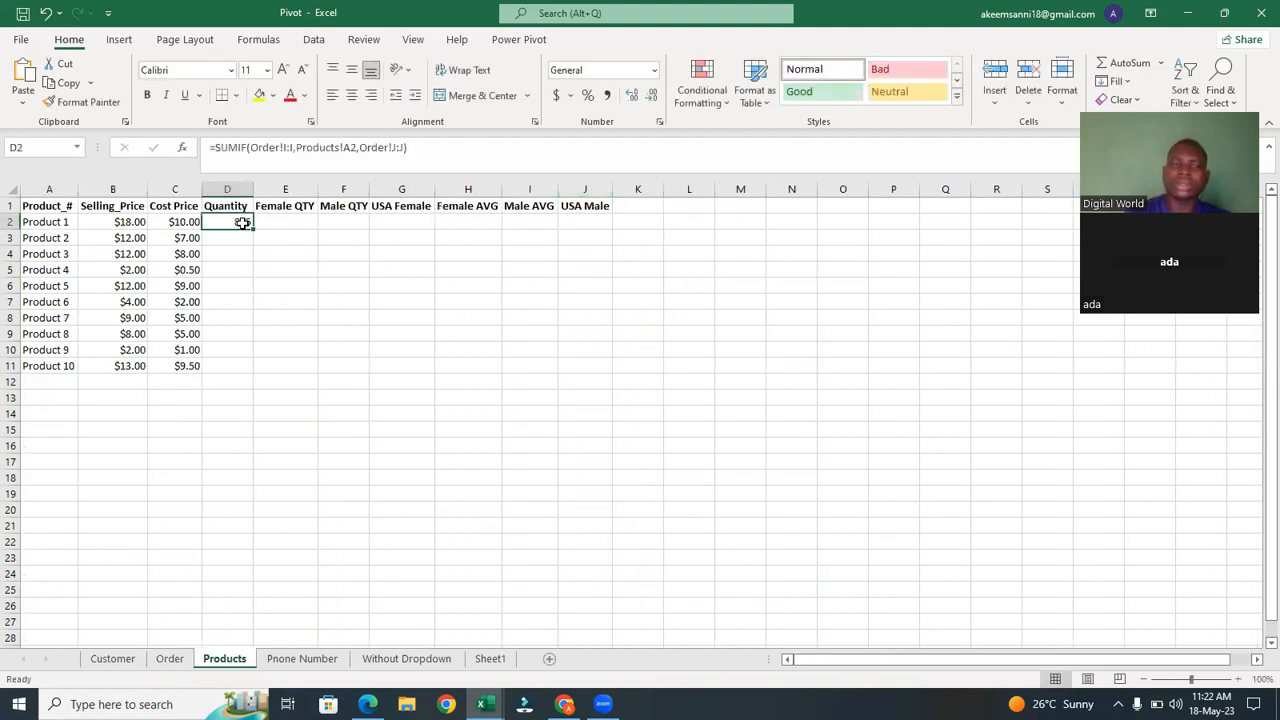
double_click(253, 229)
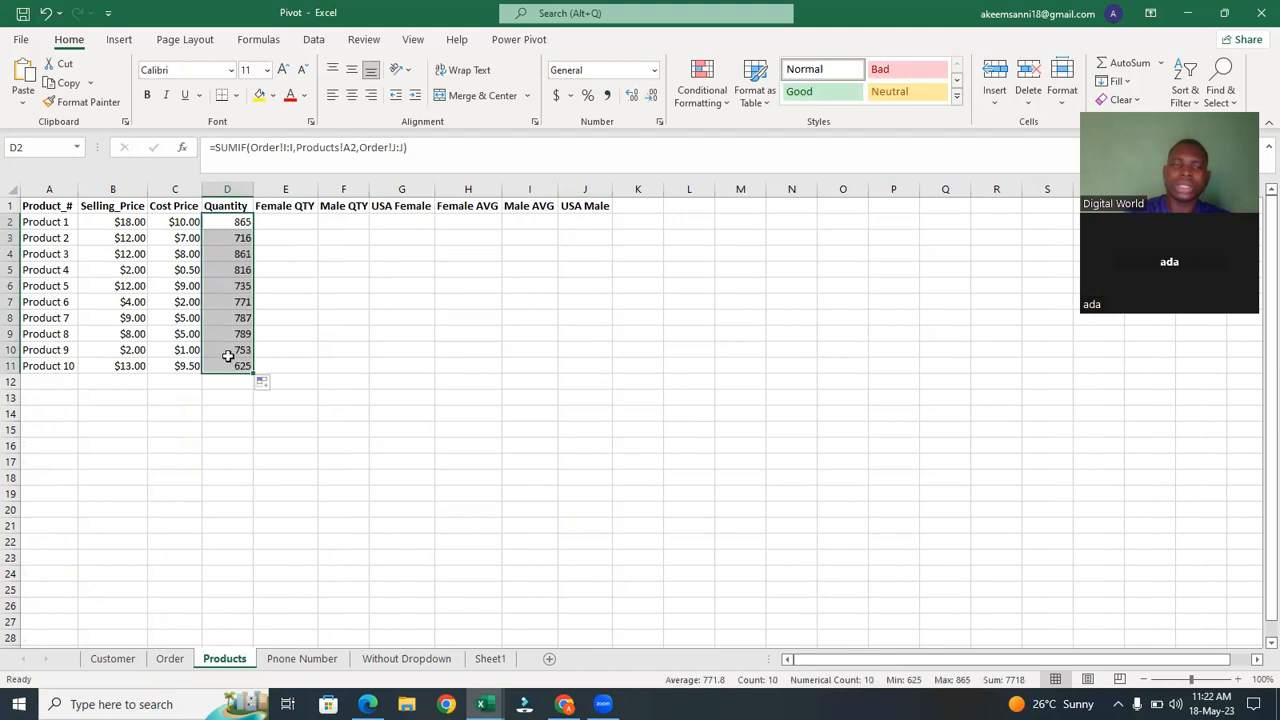
click(298, 431)
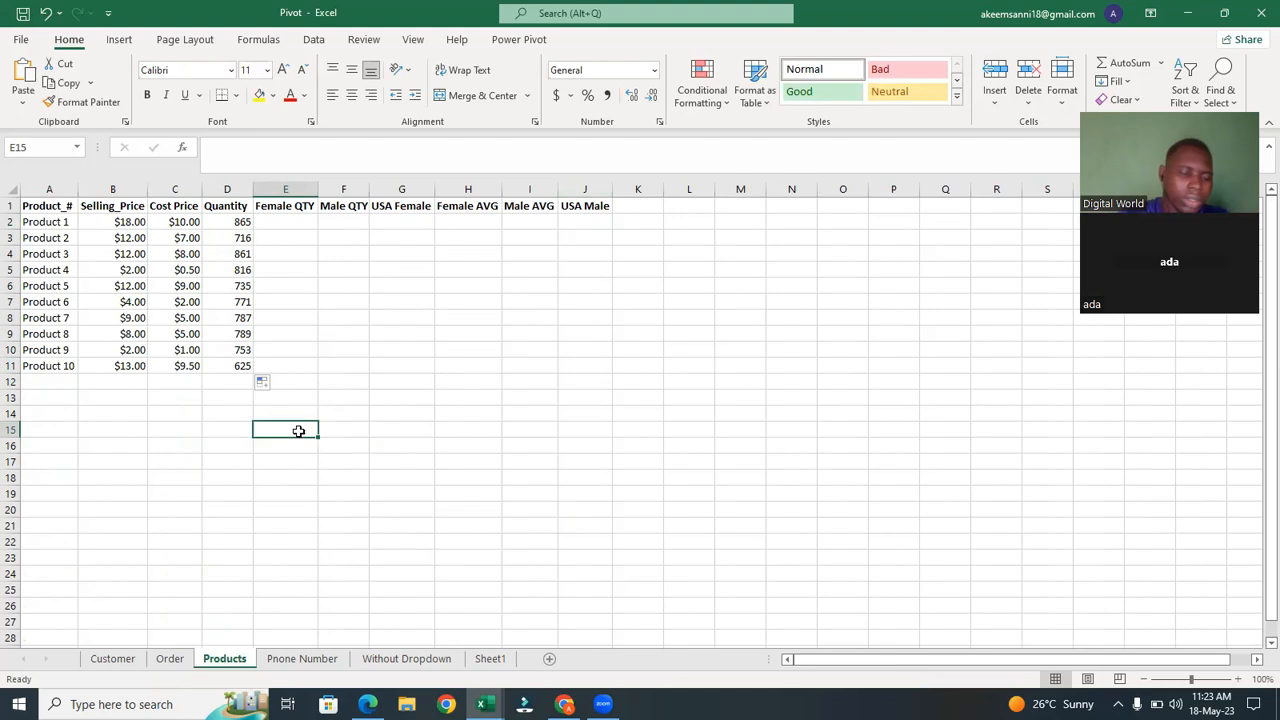
key(ctrl+z)
key(ctrl+z)
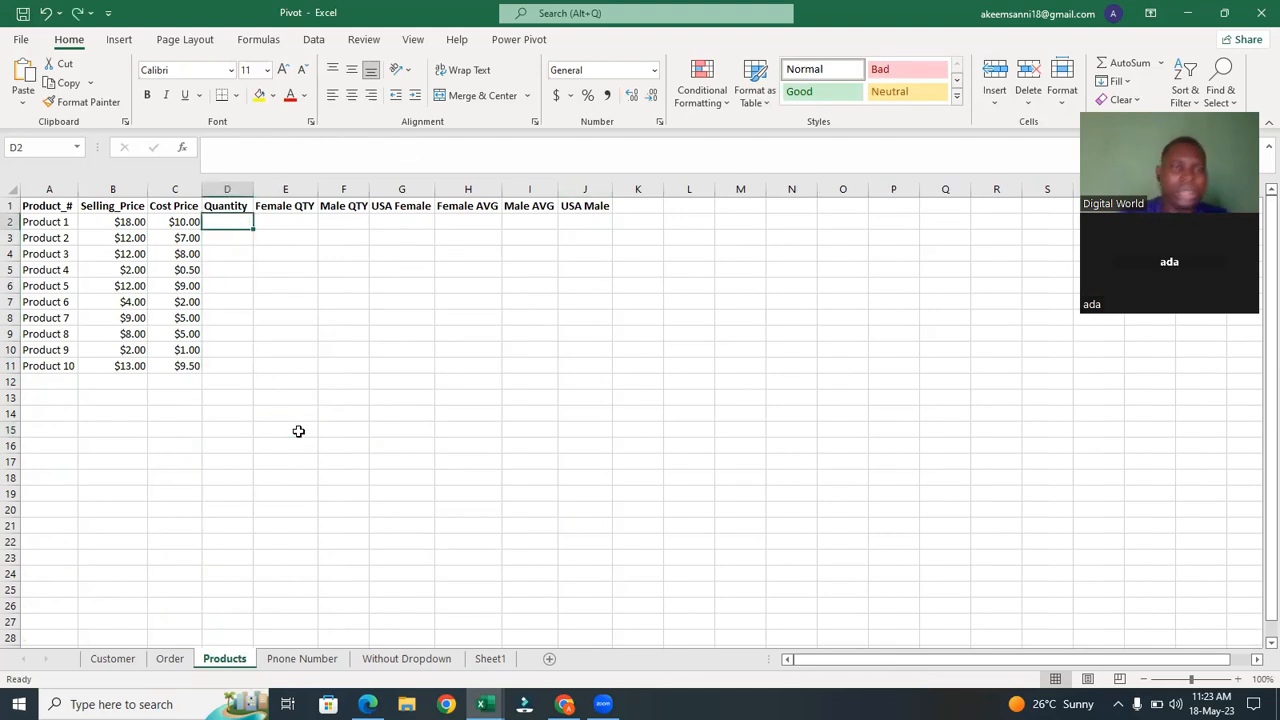
Re-enter =SUMIF(Order!I:I,Products!A2,Order!J:J) in D2, picking the Order product and quantity columns and the Product 1 cell.
text(=)
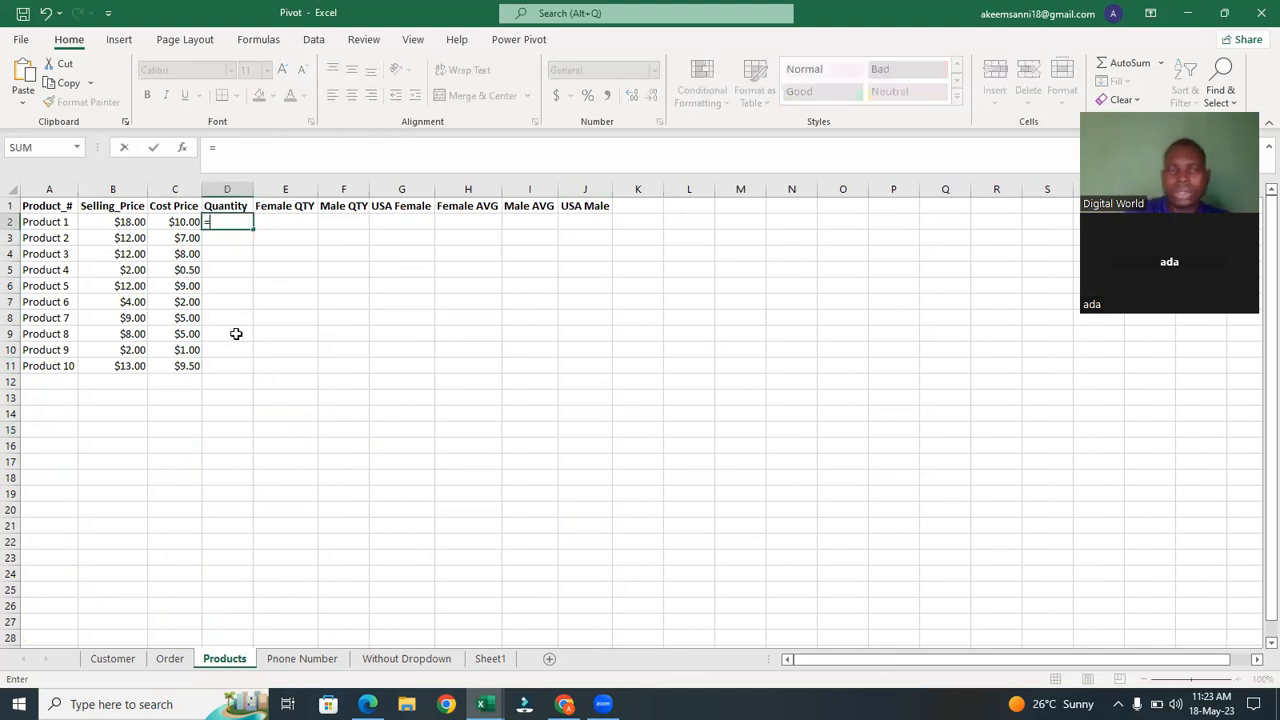
text(su)
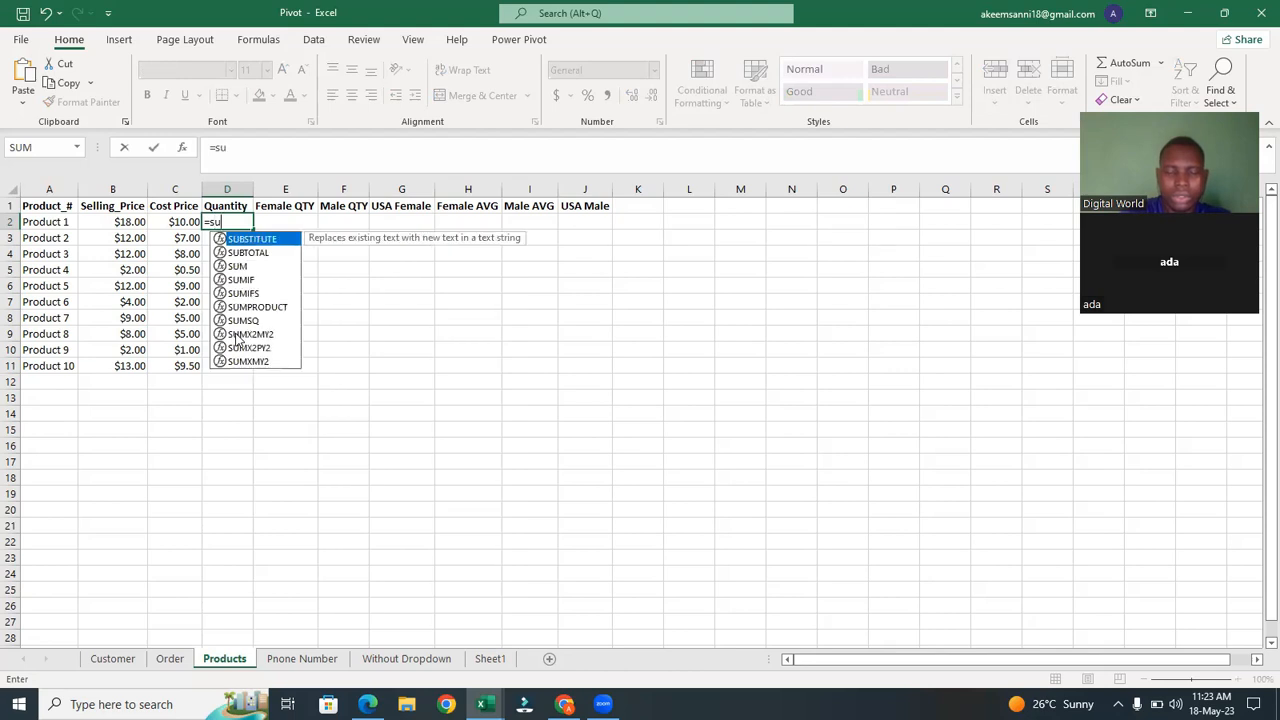
text(mi)
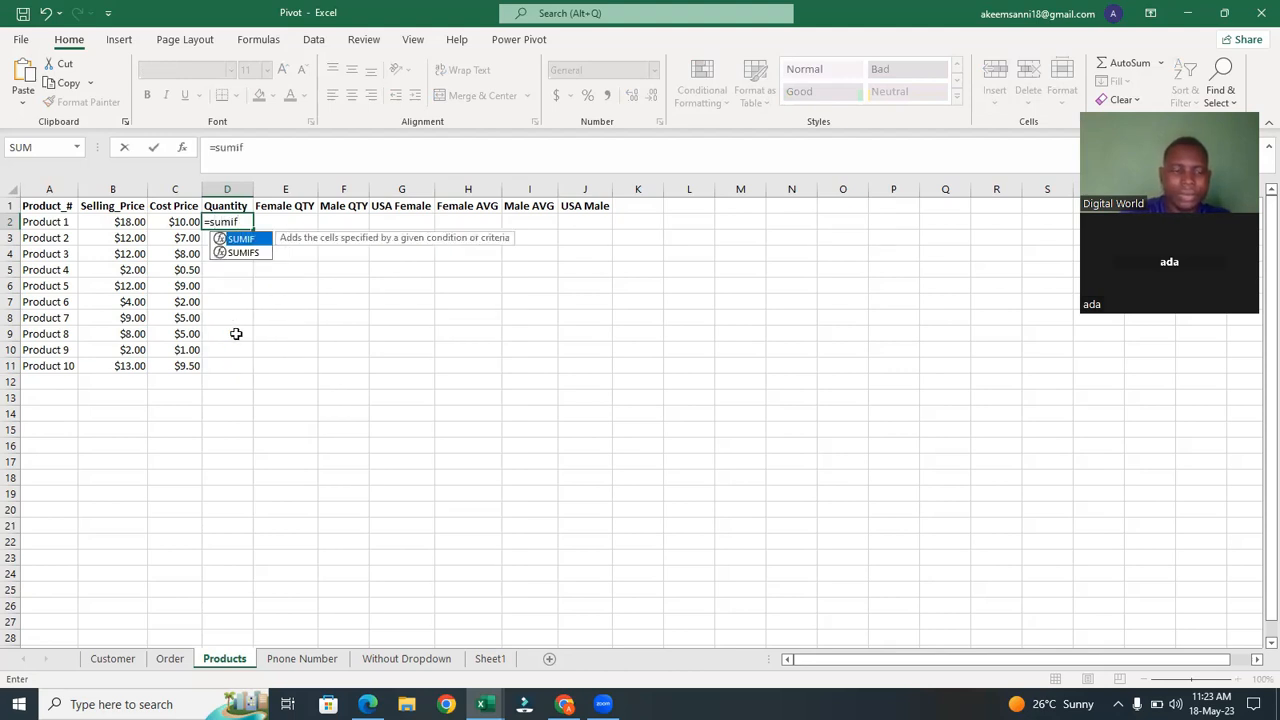
text(f)
key(Tab)
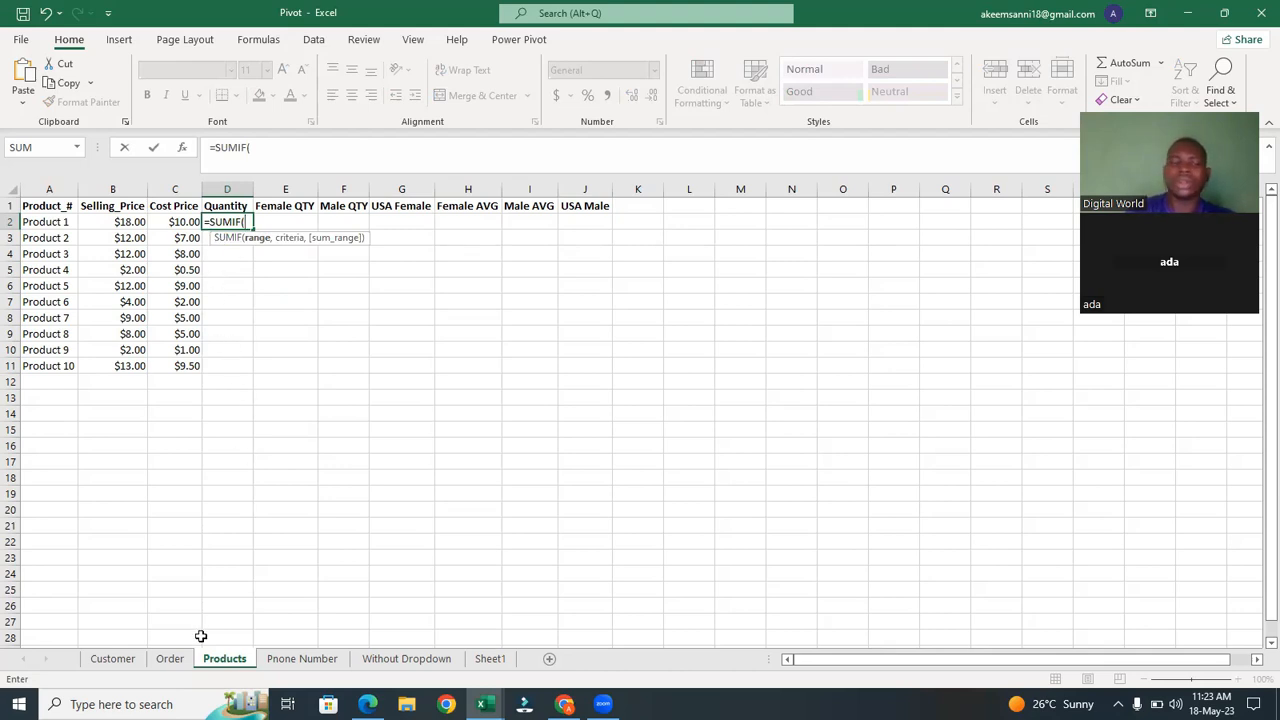
click(172, 659)
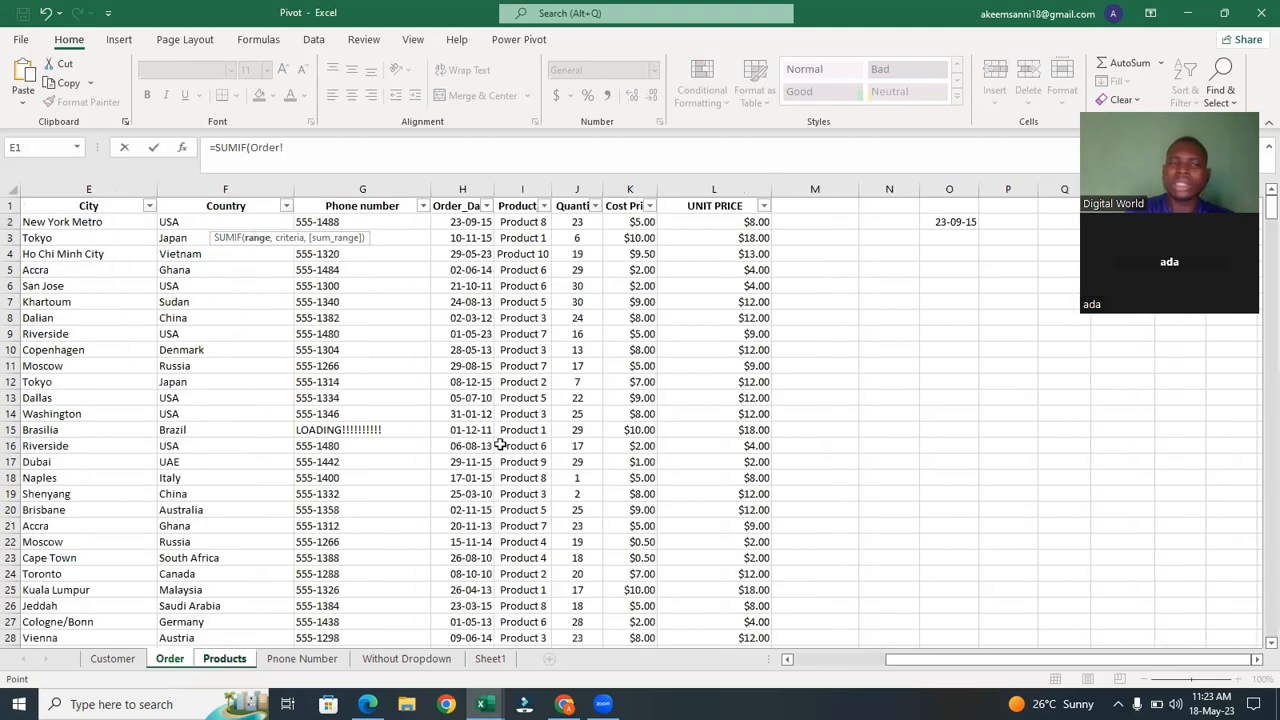
click(519, 188)
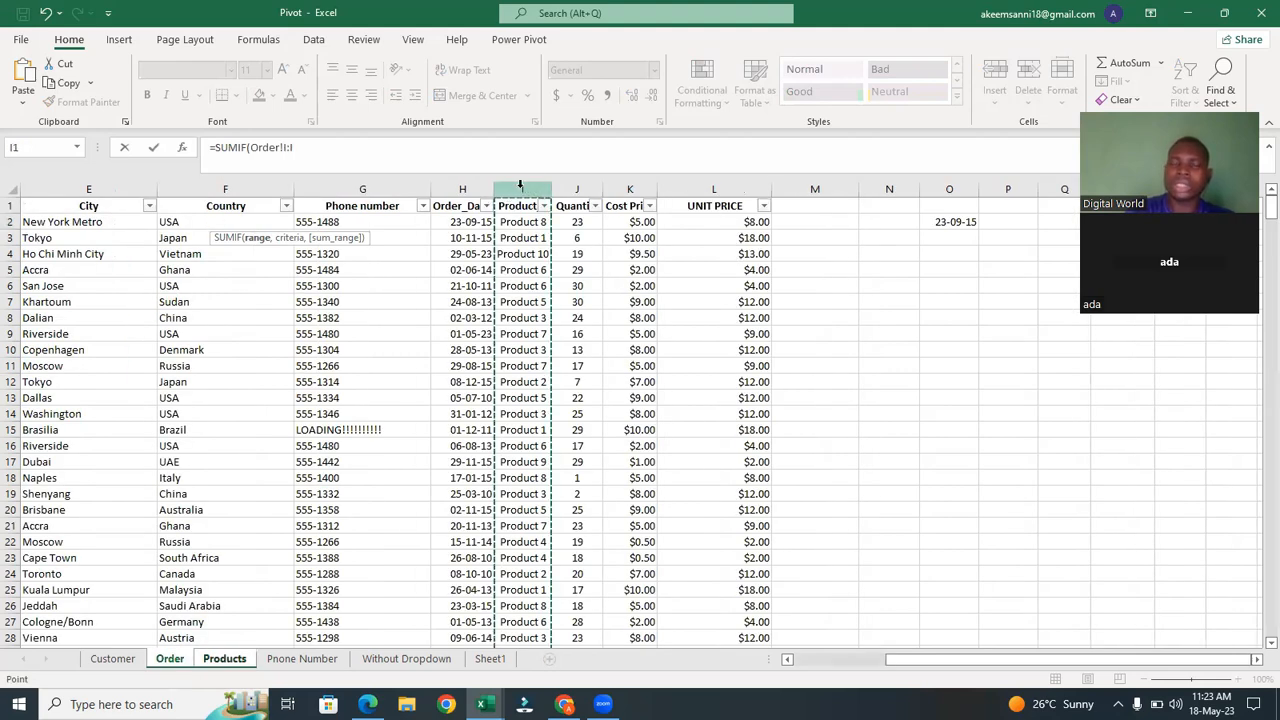
text(,)
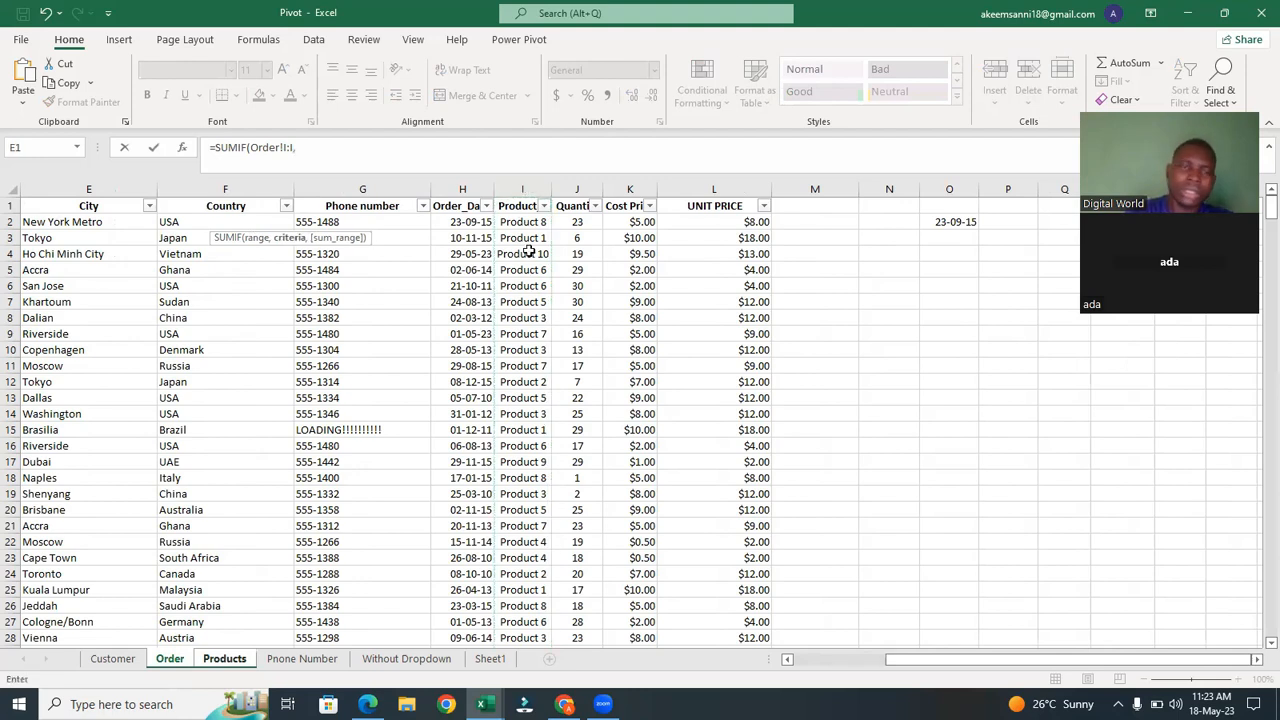
click(225, 659)
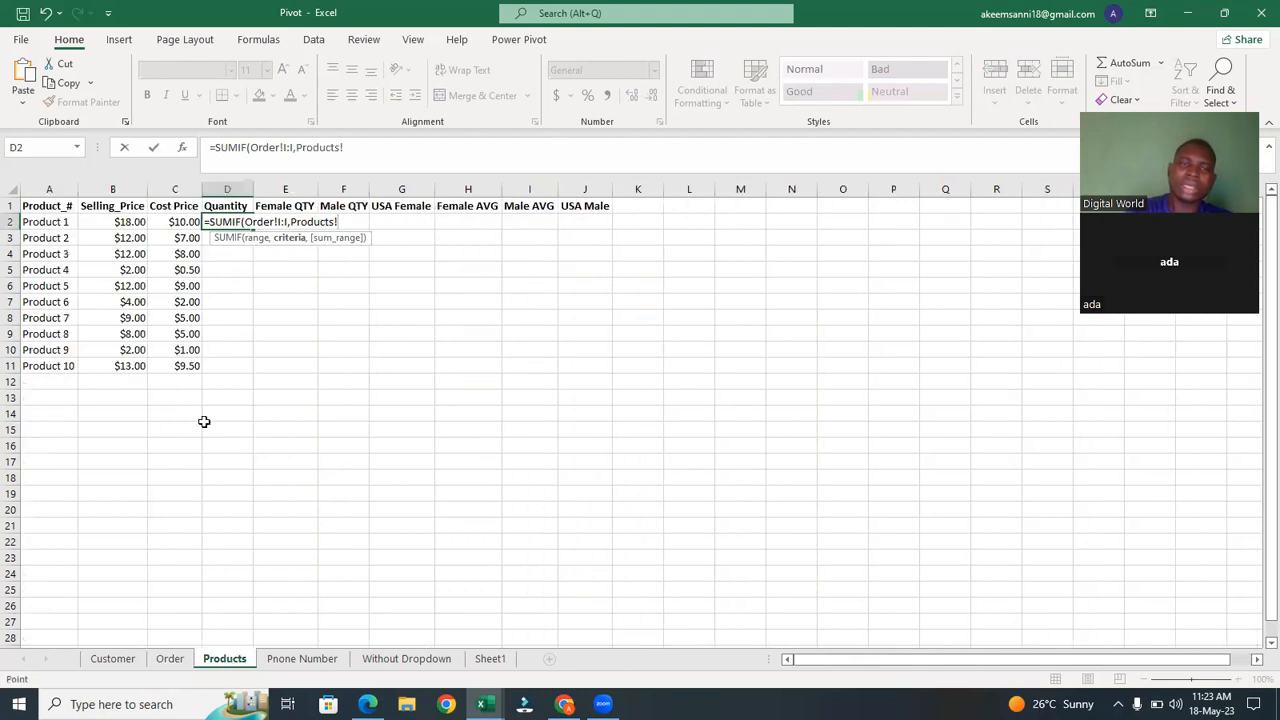
click(47, 222)
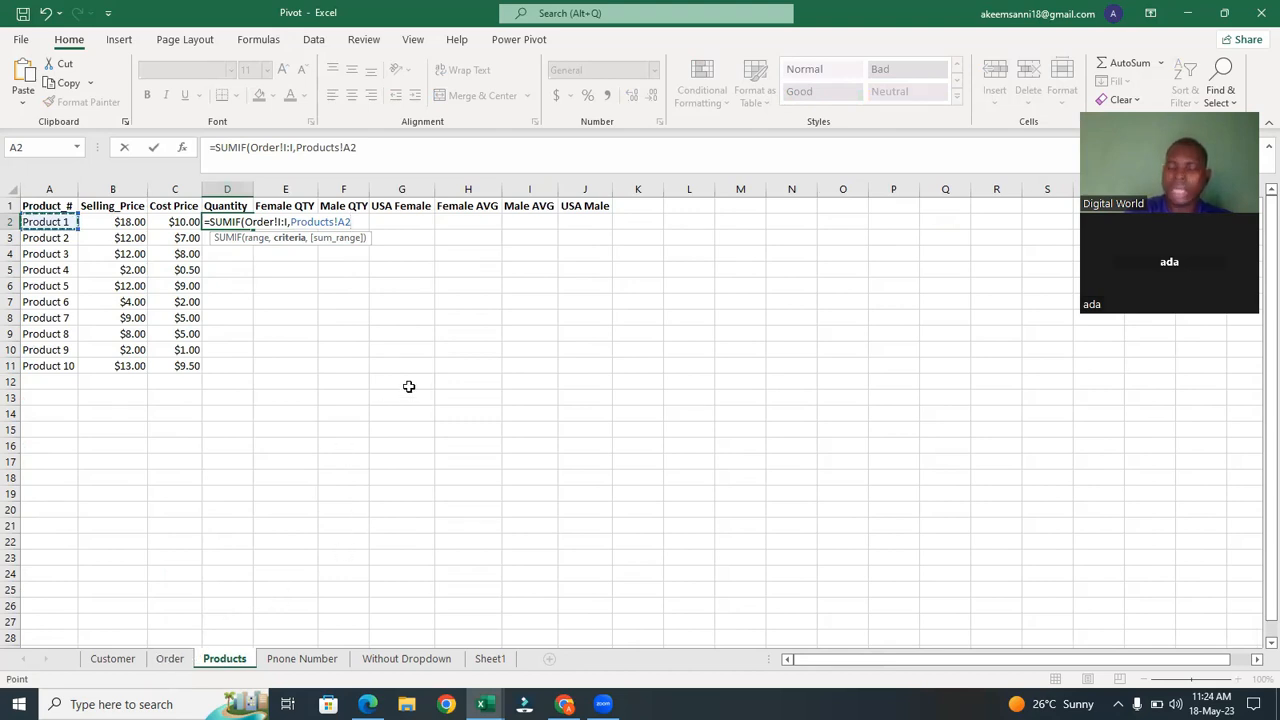
text(,)
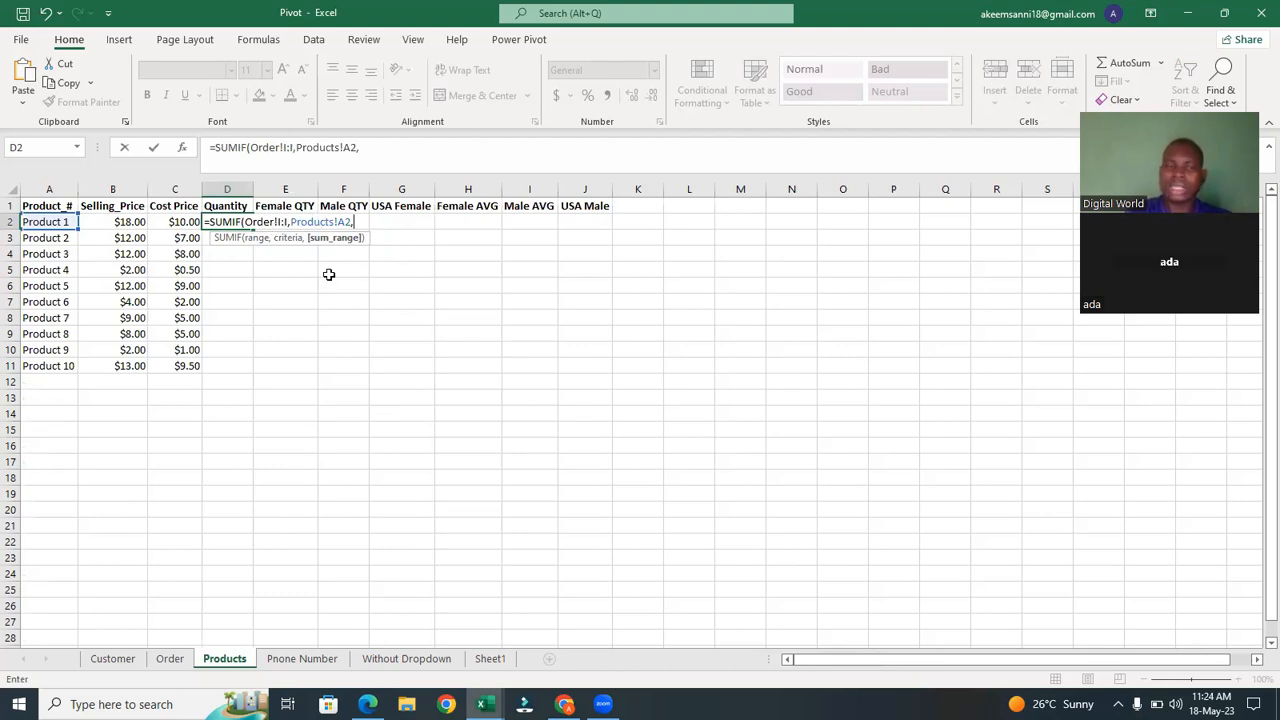
click(170, 662)
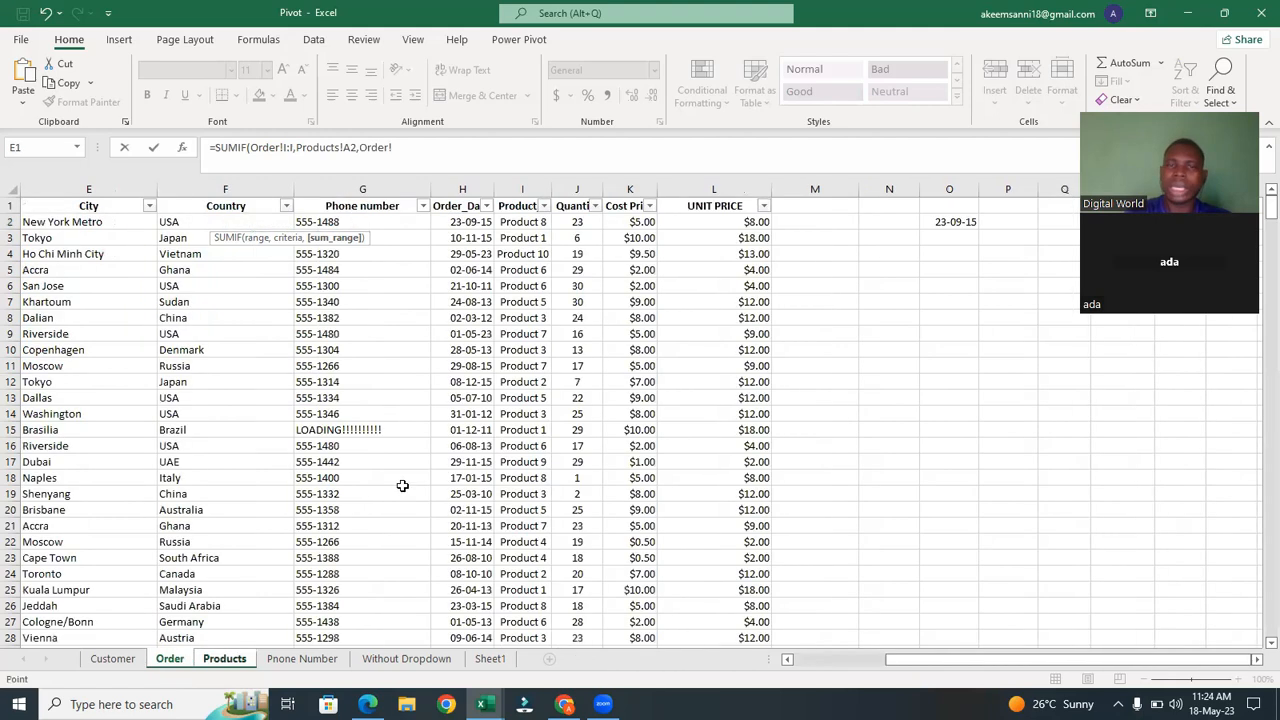
click(581, 187)
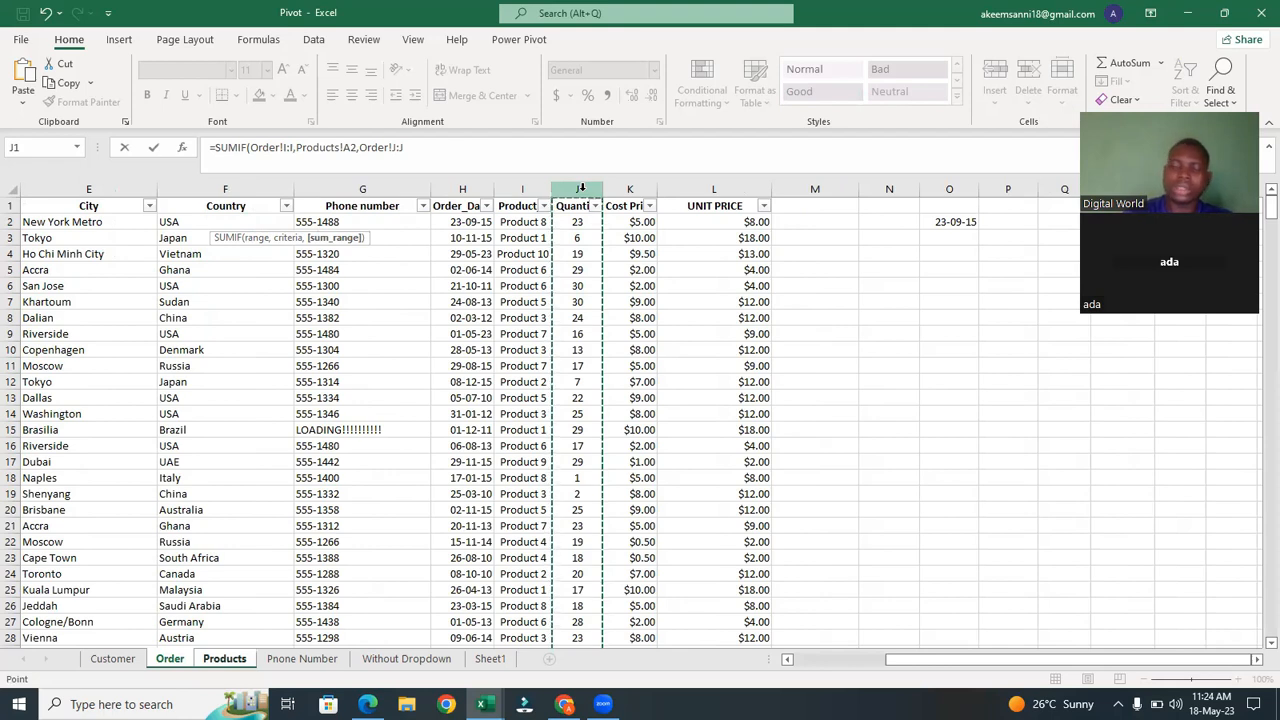
text())
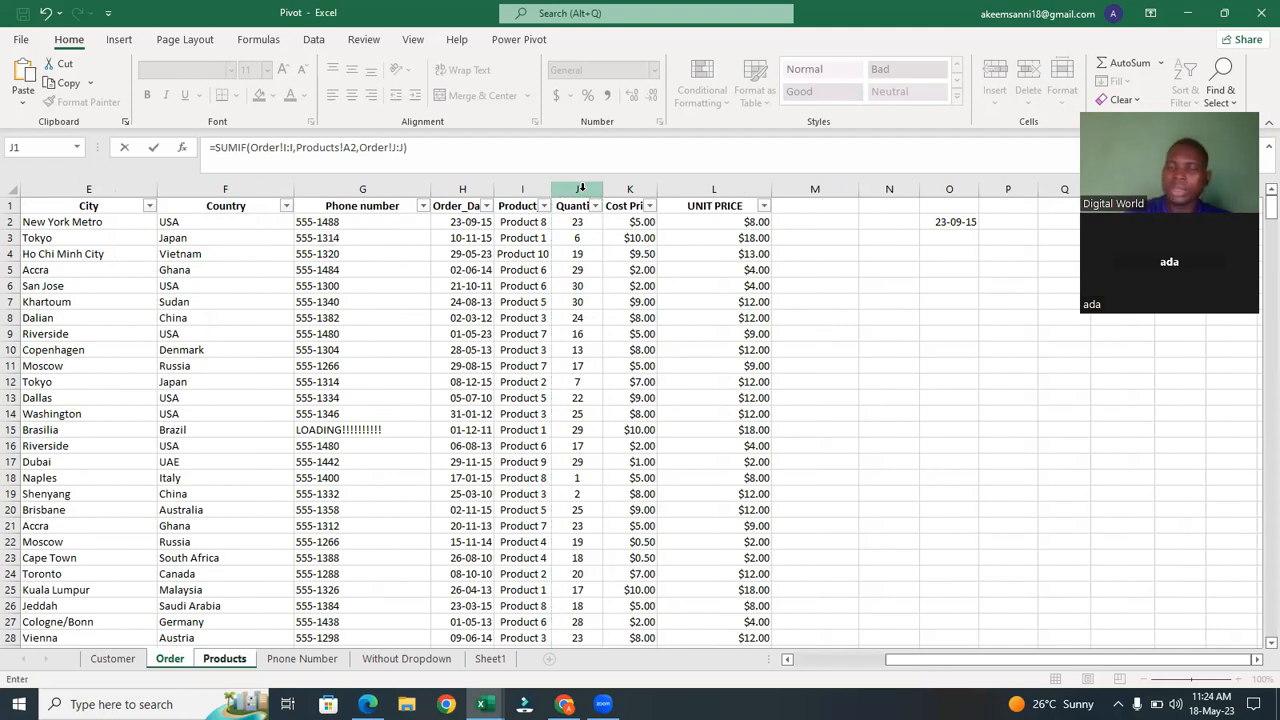
key(Return)
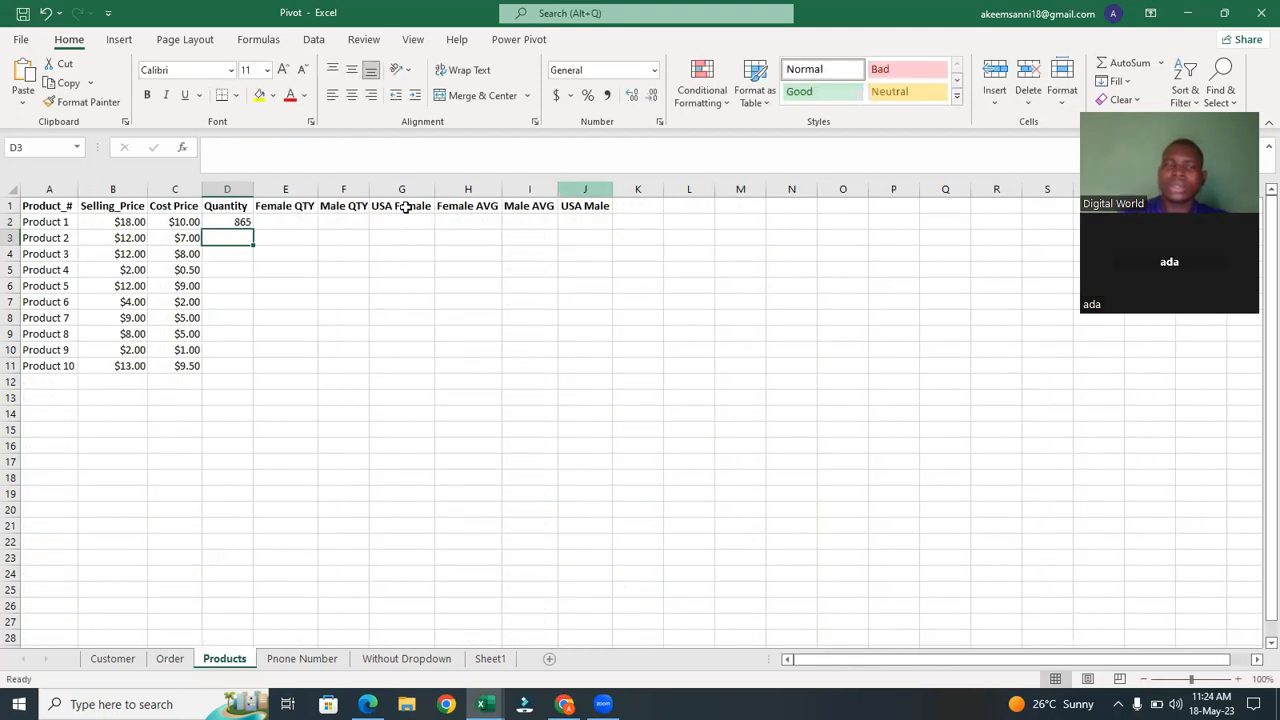
Copy the D2 SUMIF formula down the Quantity column through D11.
click(243, 221)
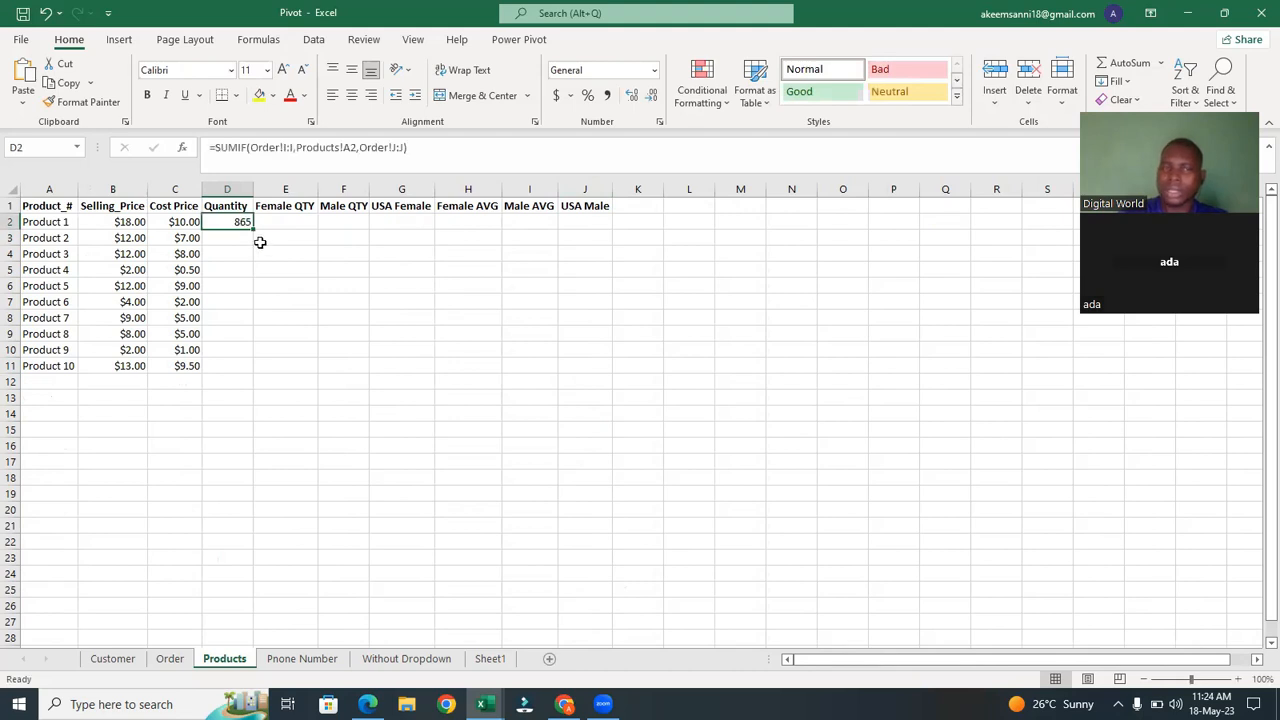
double_click(253, 230)
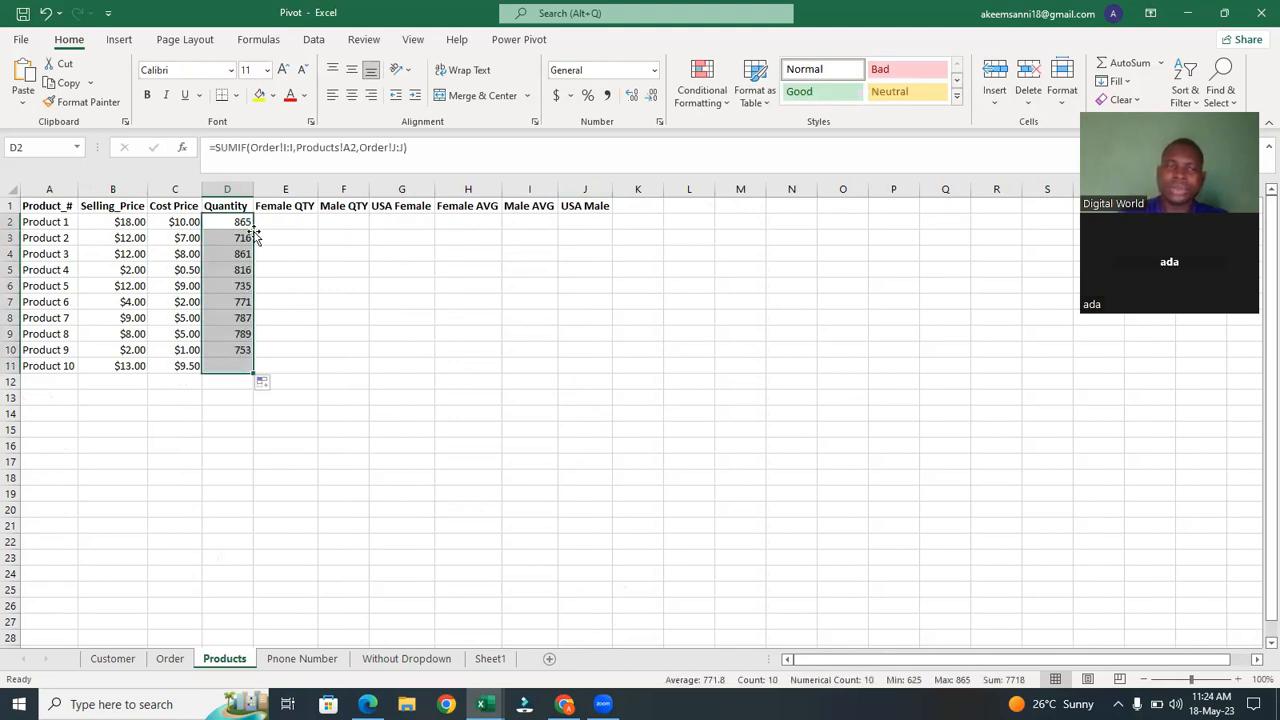
click(283, 287)
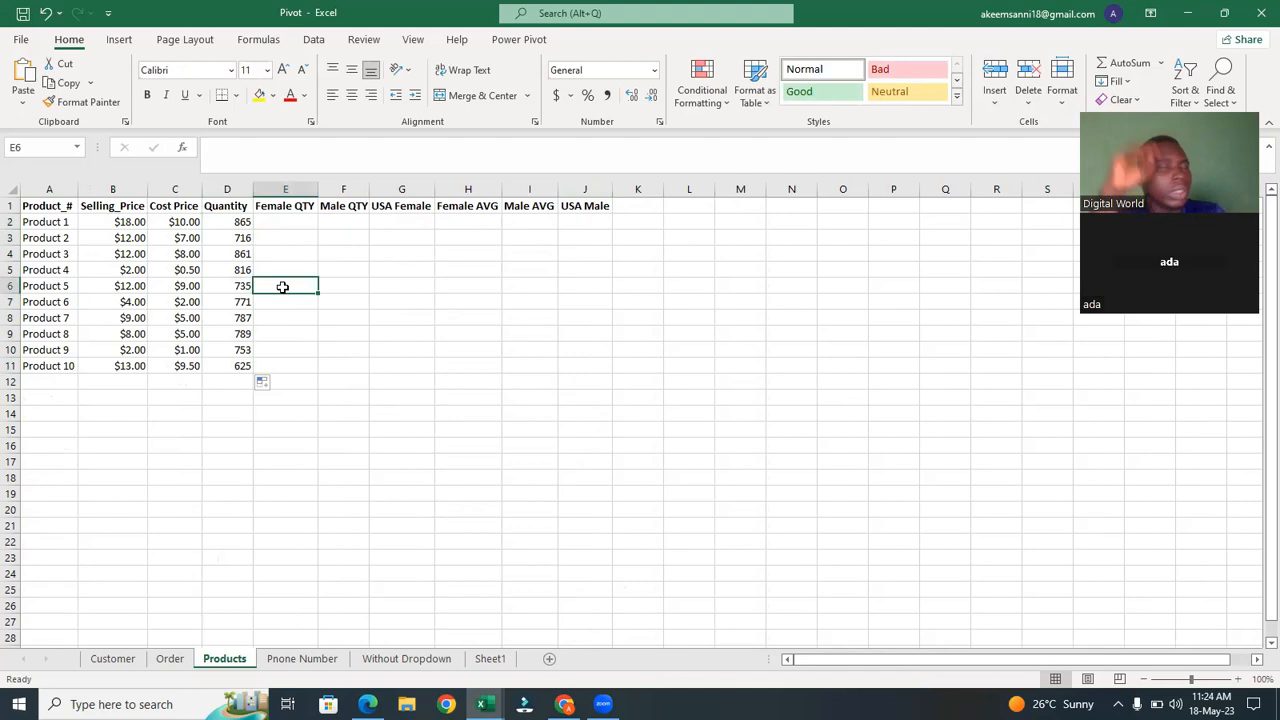
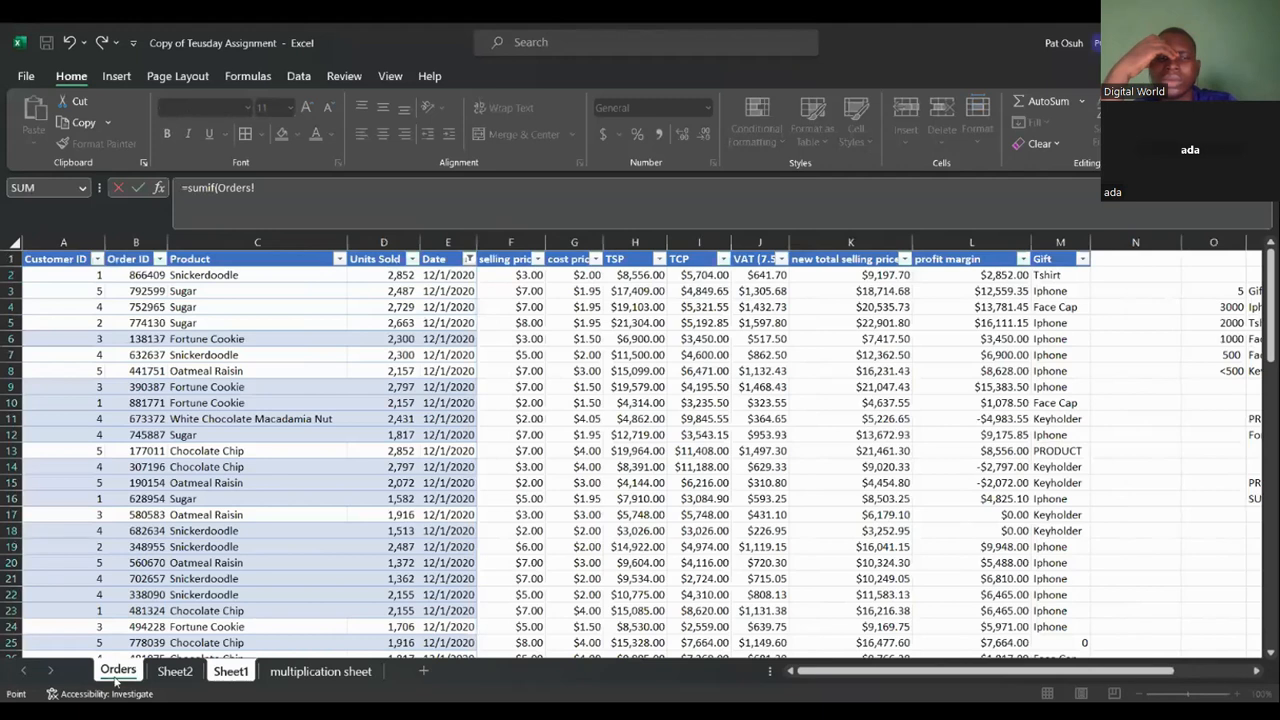
Complete =SUMIF(Orders!C:C,Sheet1!A2,Orders!D:D) in Sheet1 D2 to total units sold for the first cookie type.
click(513, 240)
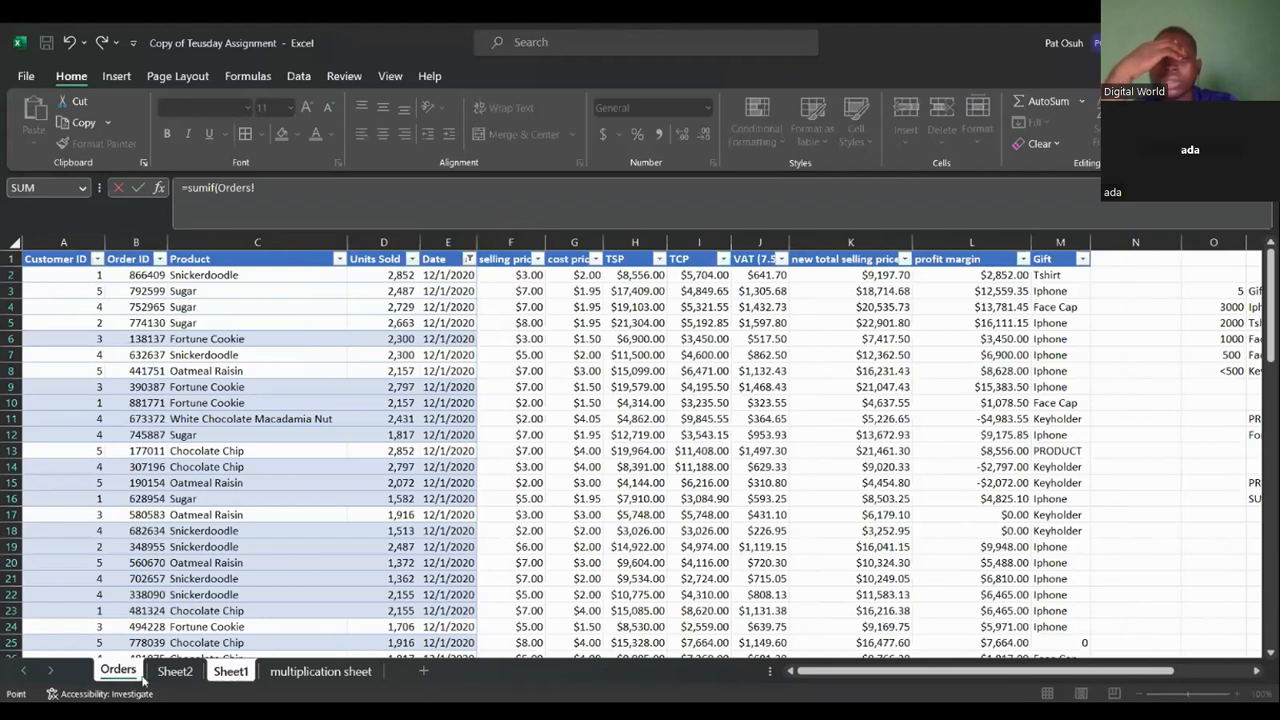
click(224, 242)
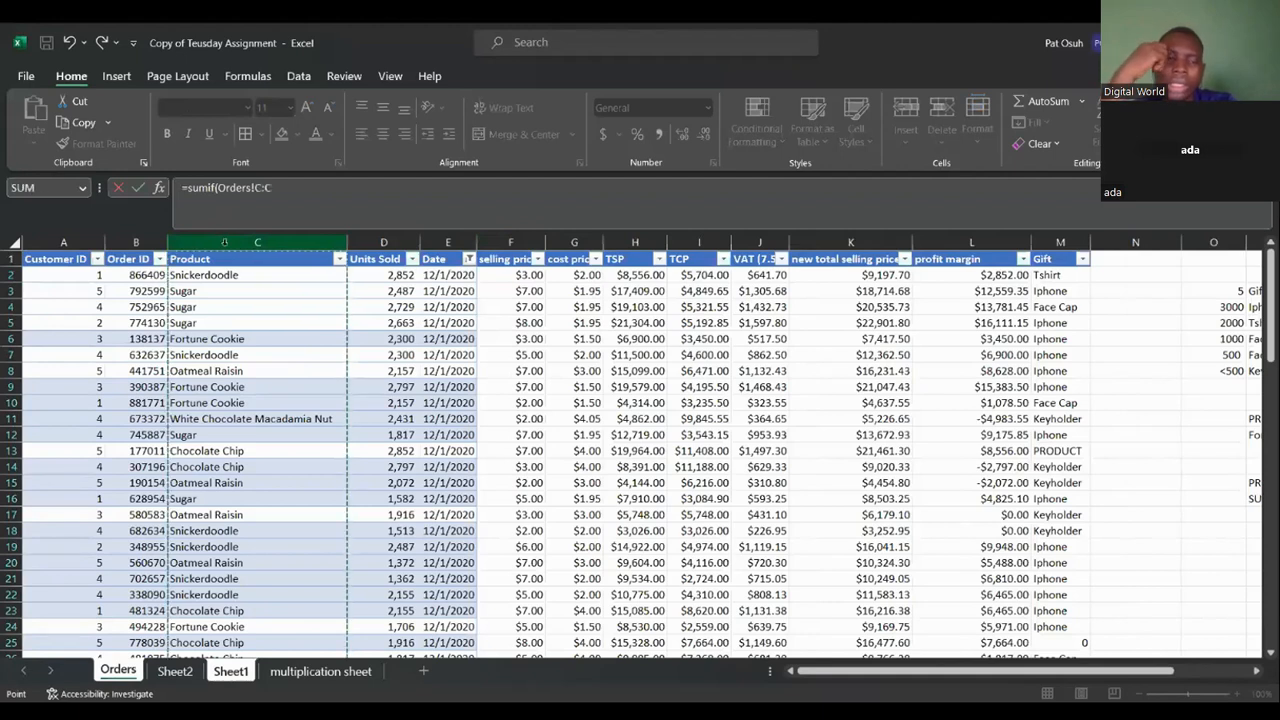
text(,)
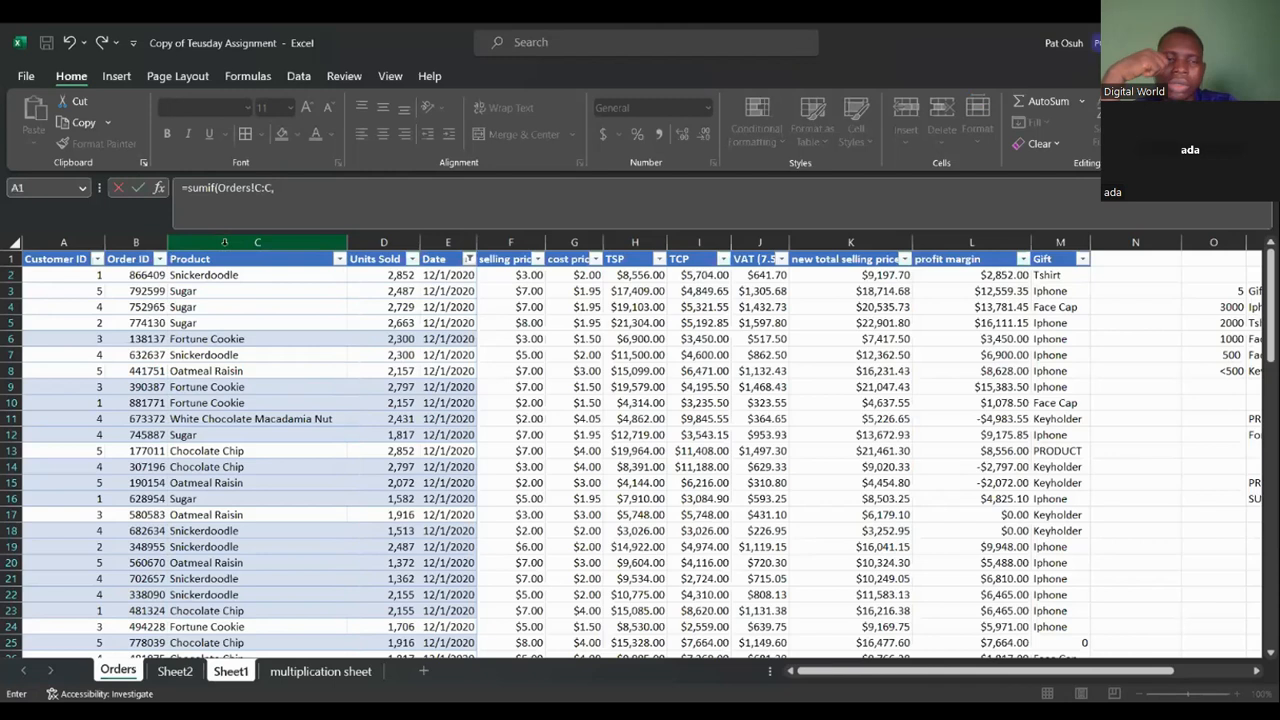
click(237, 675)
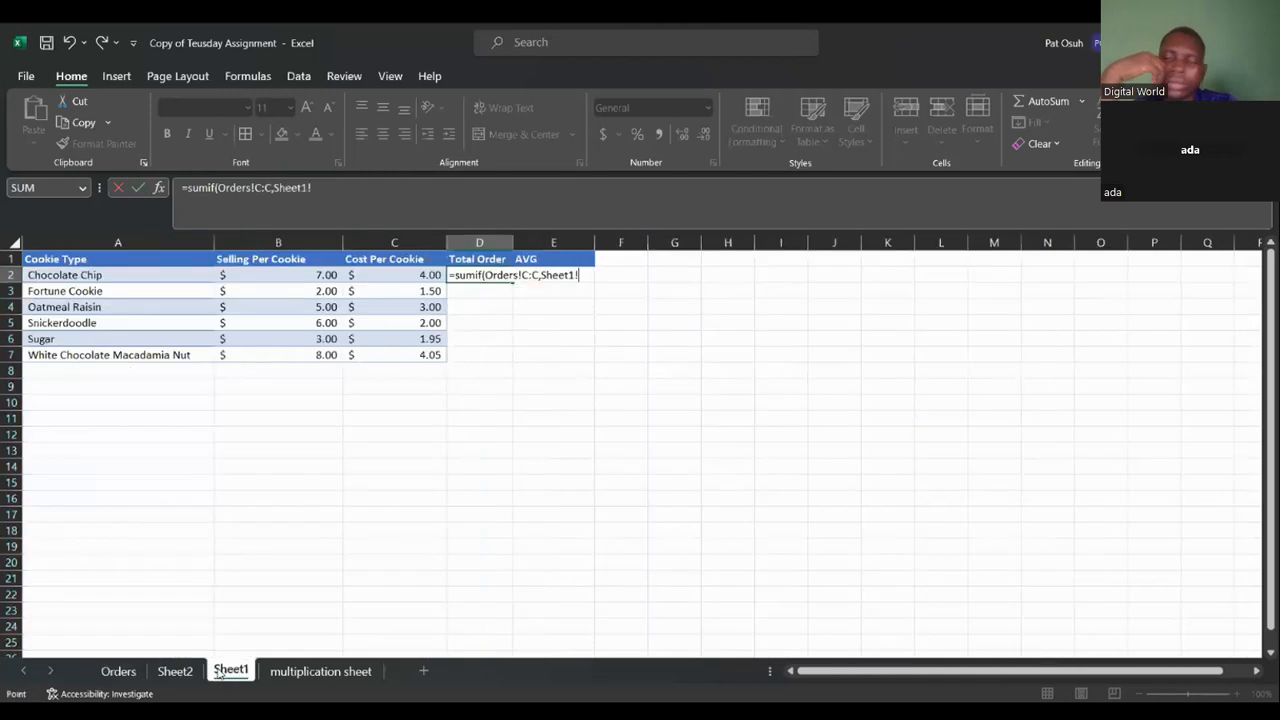
click(93, 275)
text(,)
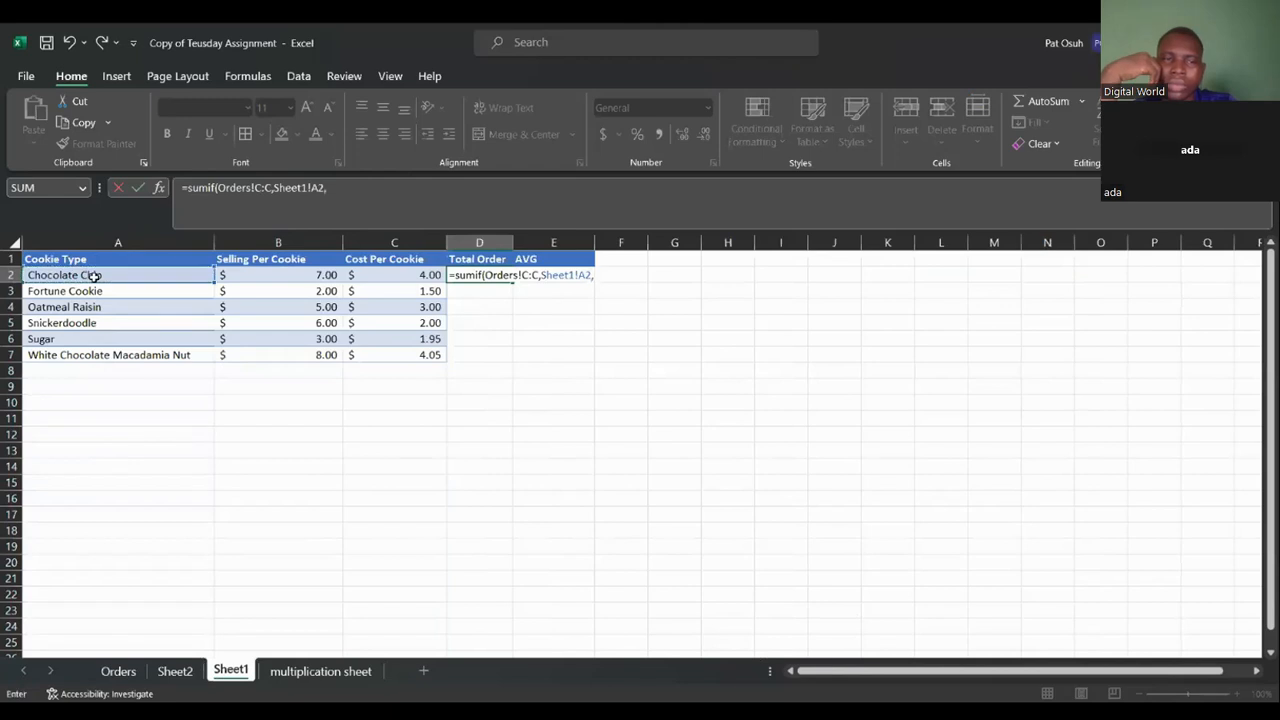
click(133, 673)
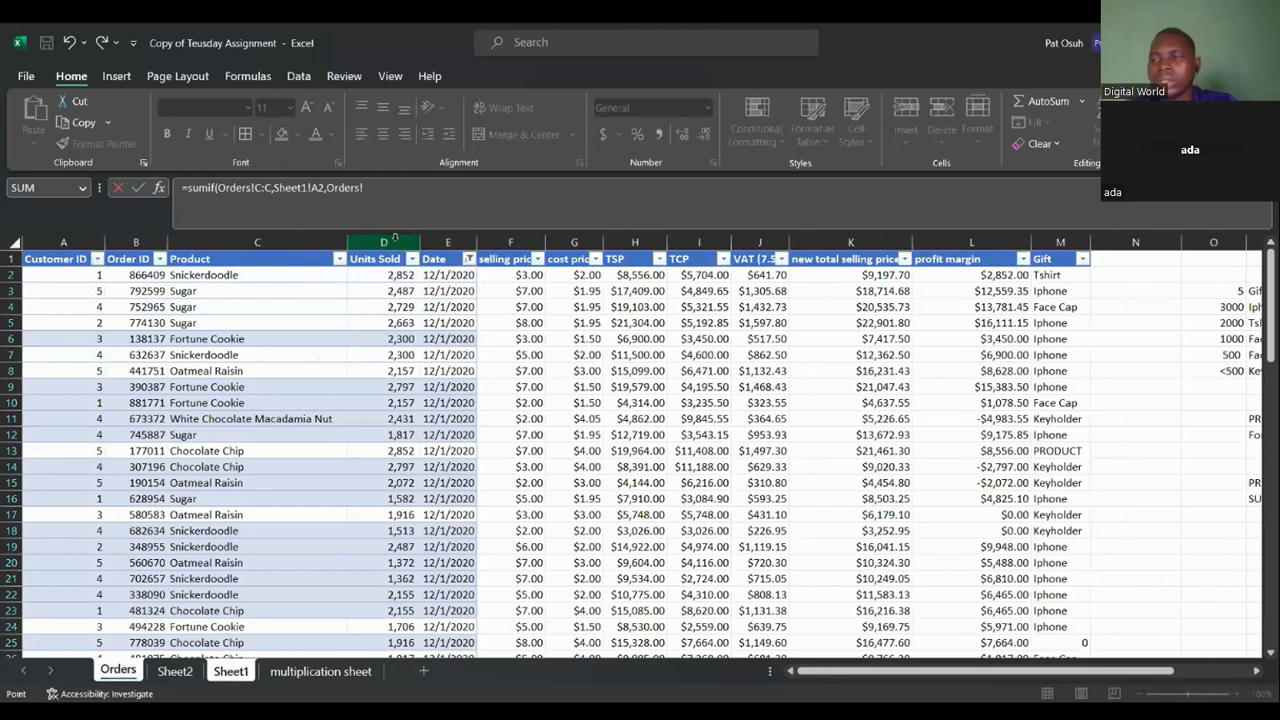
click(393, 241)
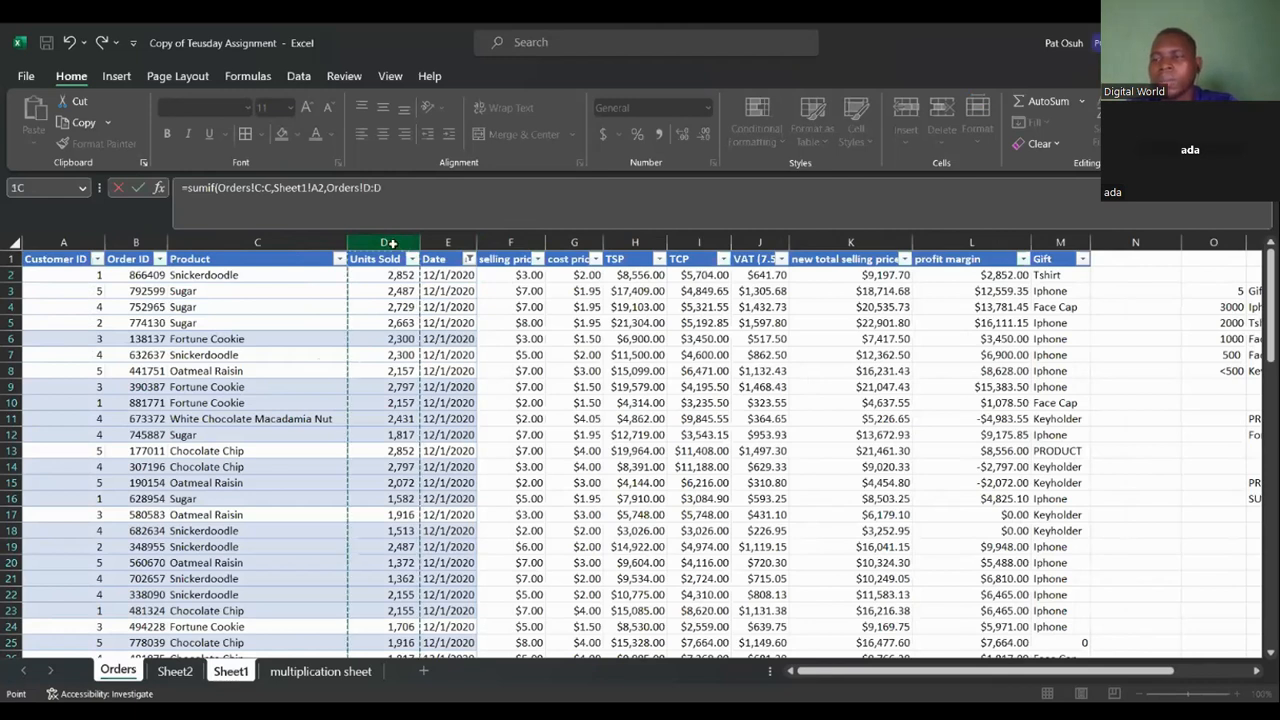
text())
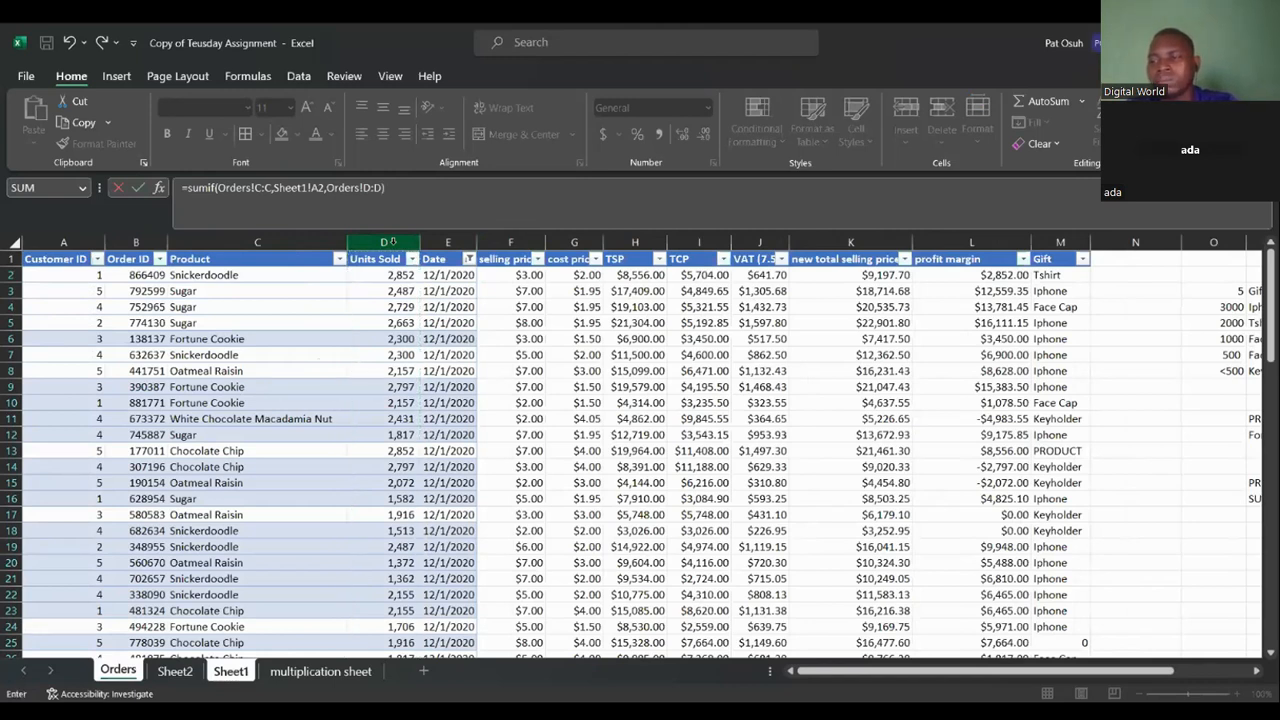
key(Return)
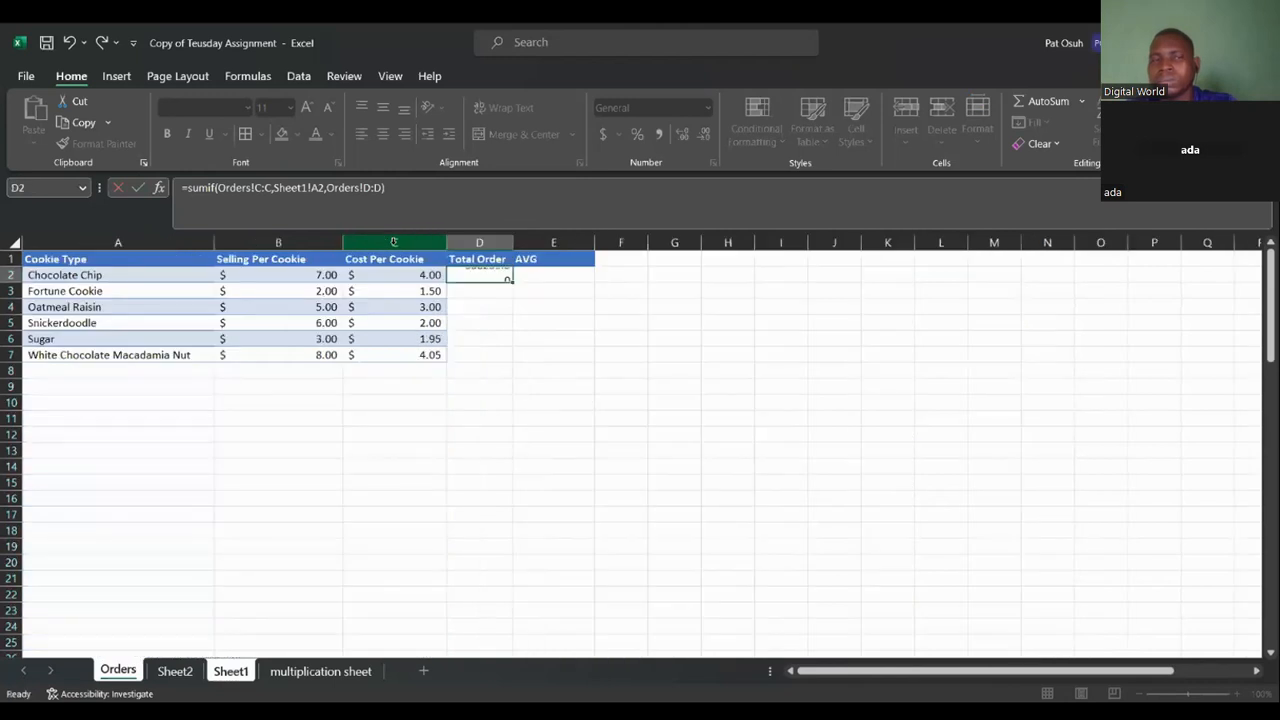
Fill the D2 Total Order formula down through D7 for all cookie types.
click(500, 272)
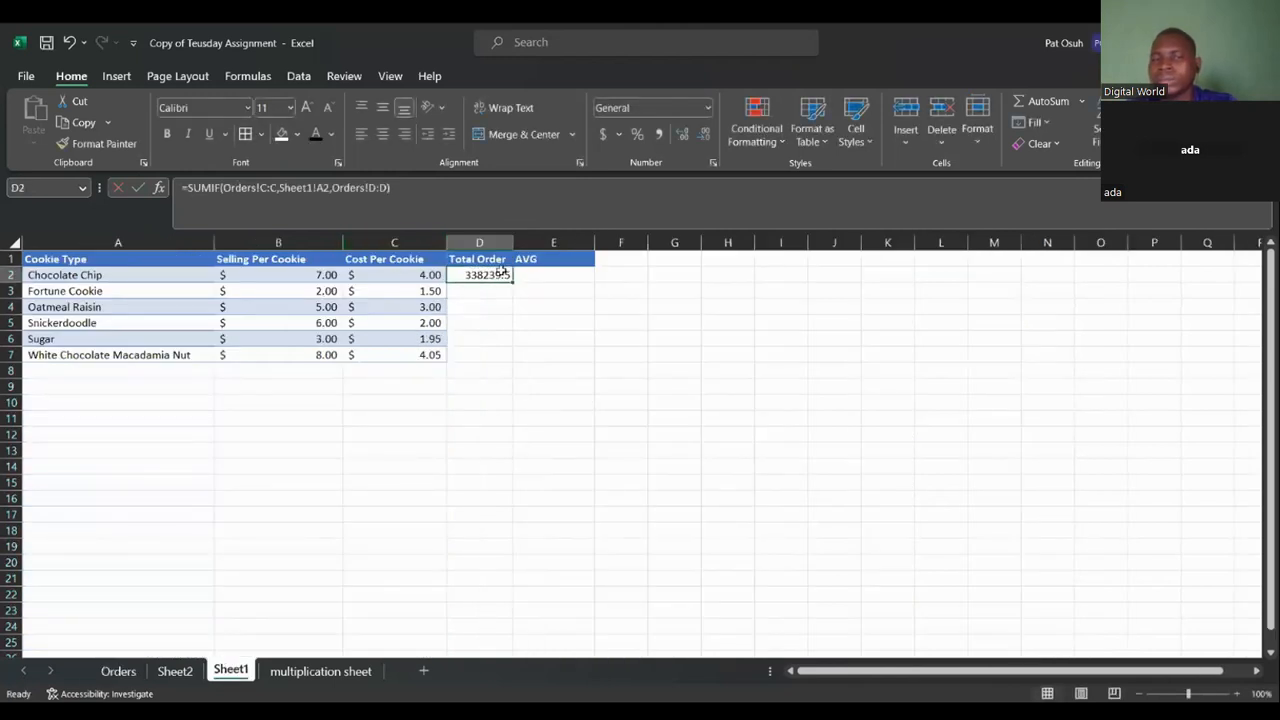
double_click(515, 282)
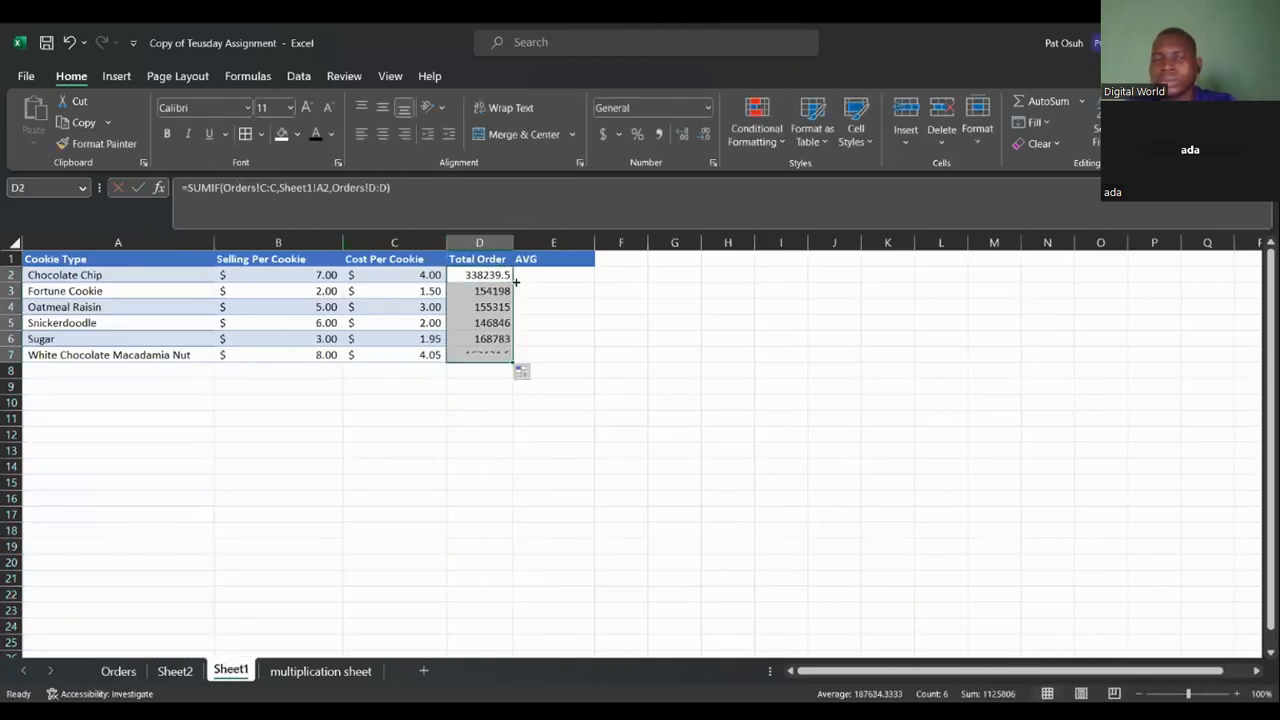
click(551, 398)
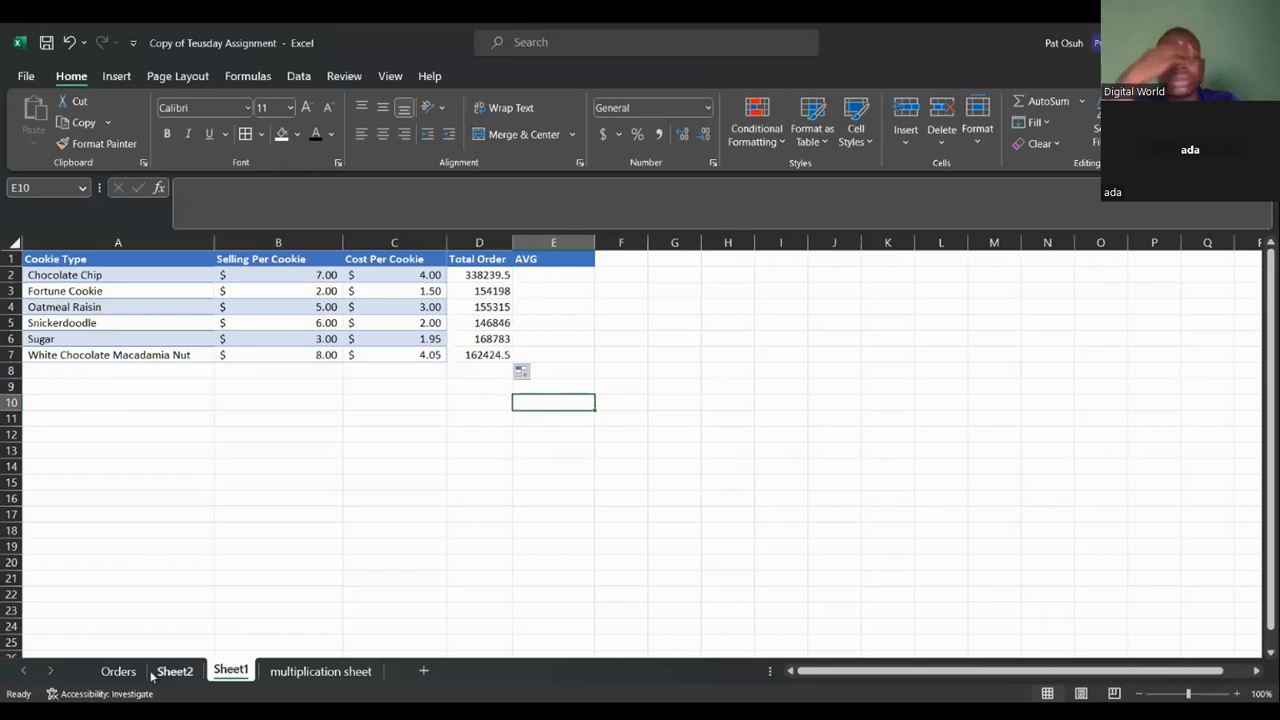
Rename the E1 column header to TSP to match the Orders sheet's TSP column.
click(120, 672)
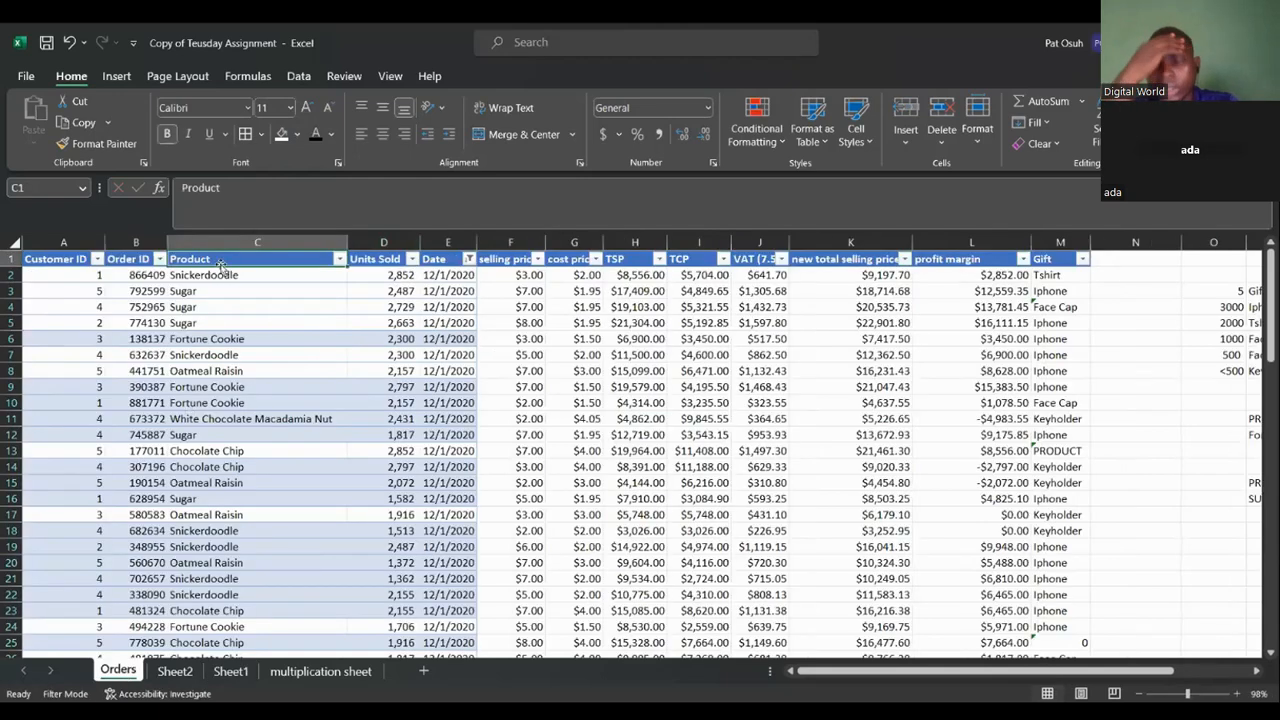
click(232, 672)
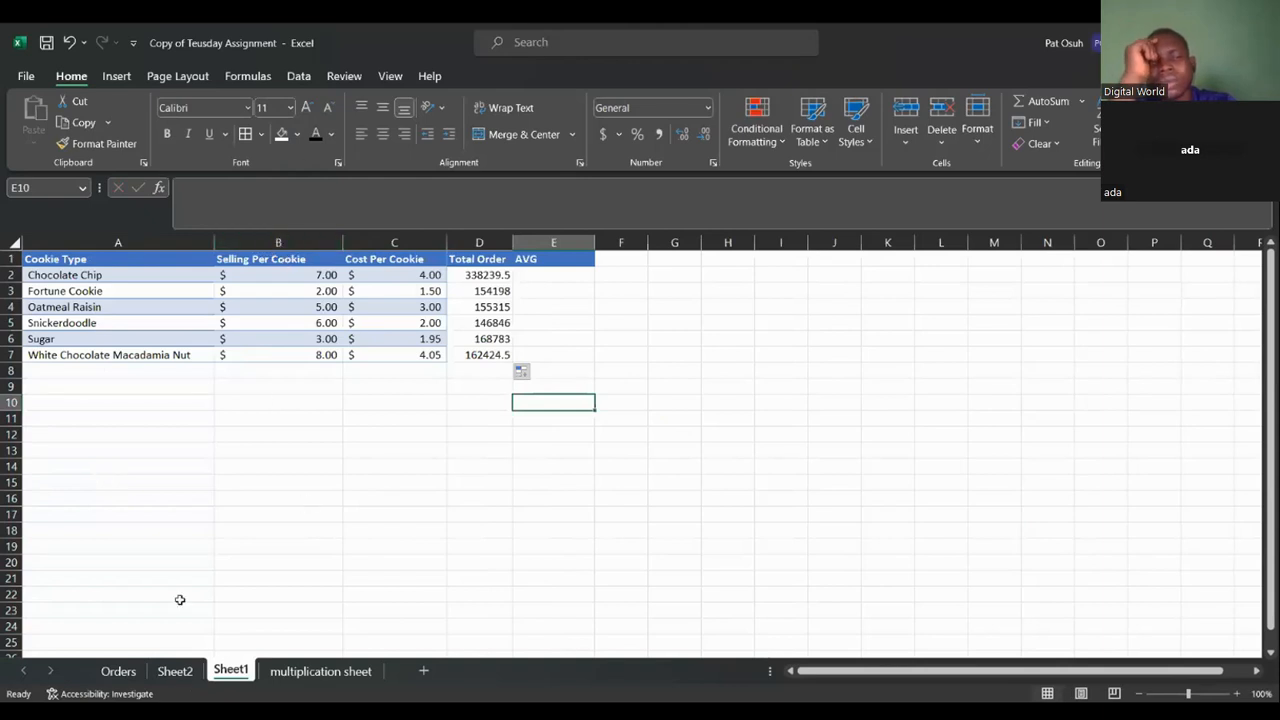
click(118, 672)
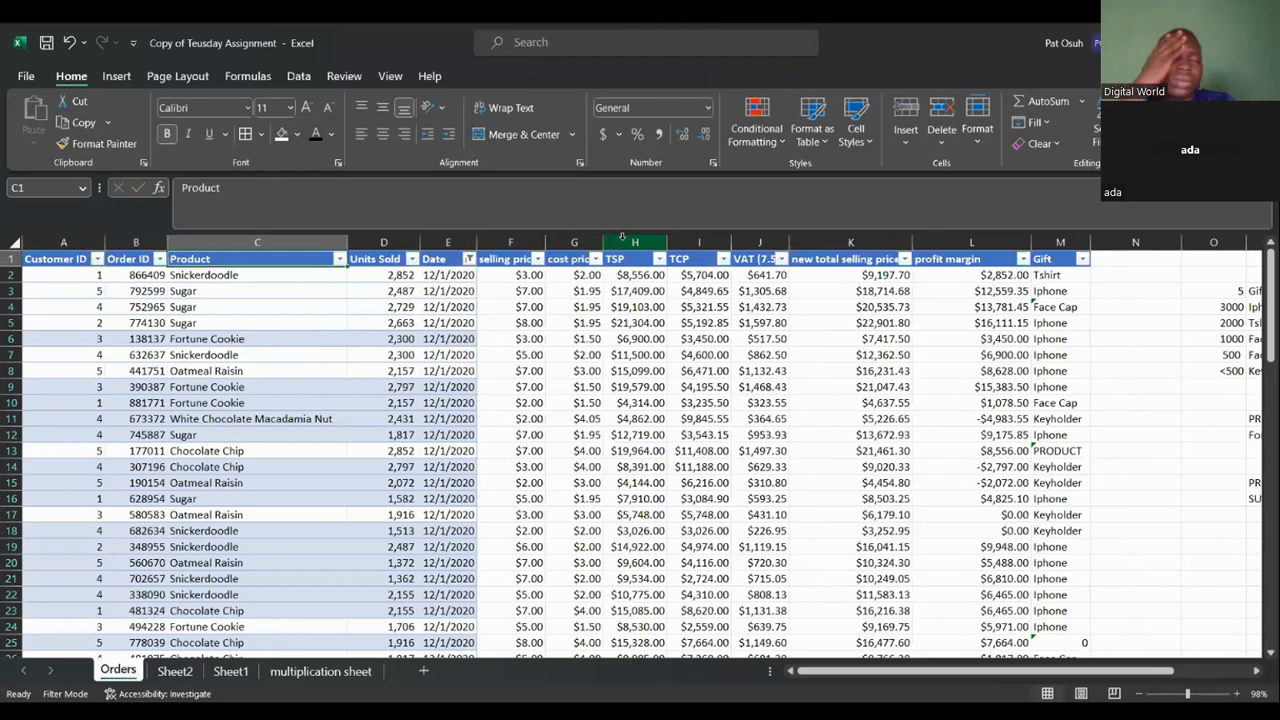
click(622, 237)
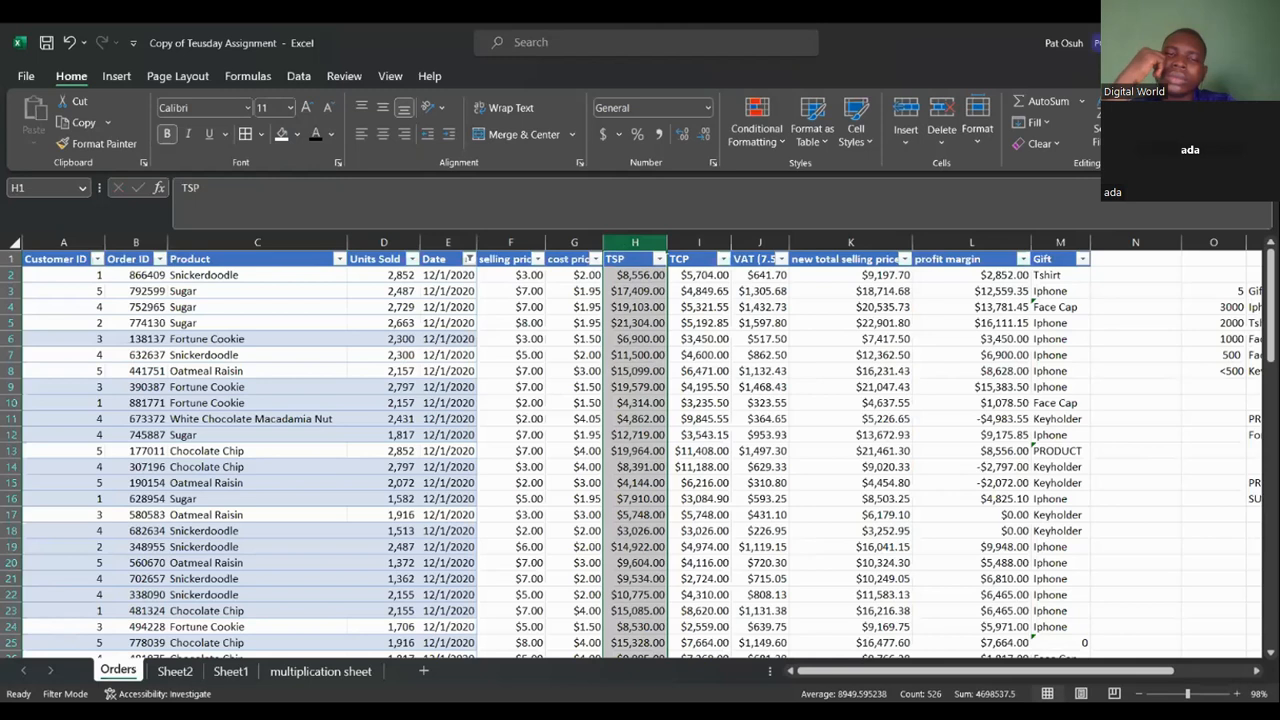
click(220, 673)
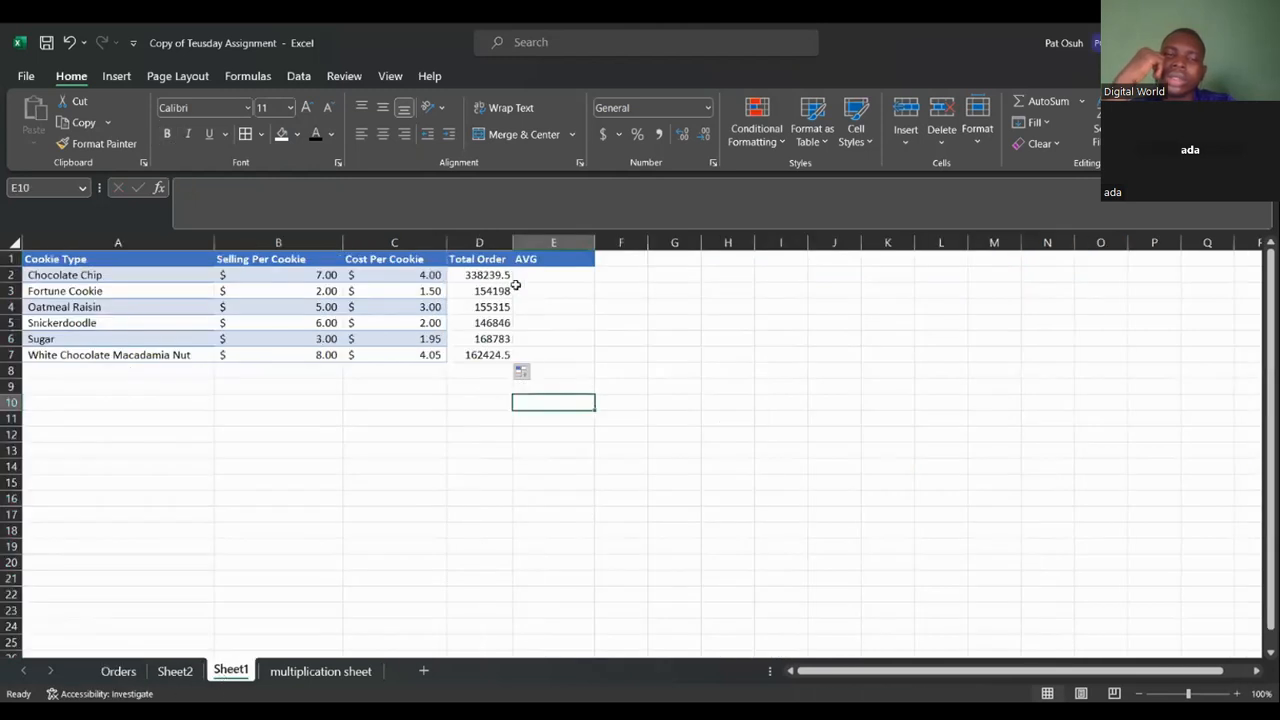
click(545, 259)
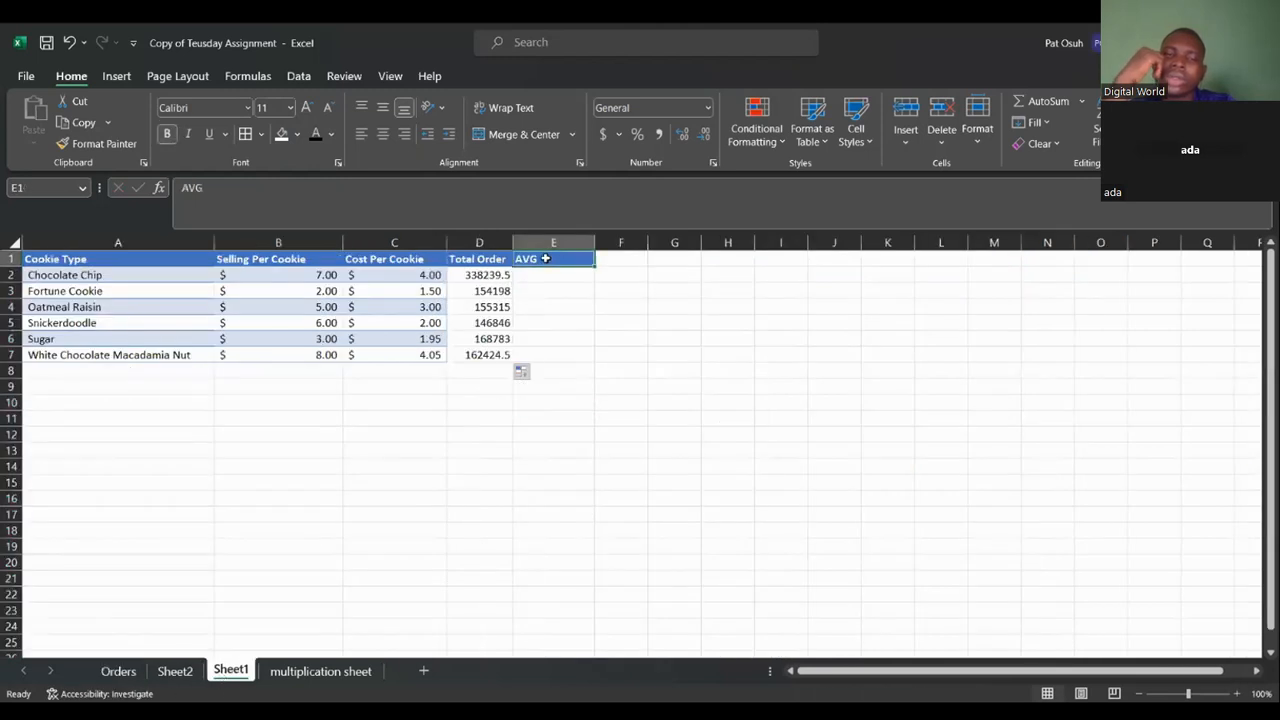
double_click(545, 259)
key(BackSpace)
key(BackSpace)
key(BackSpace)
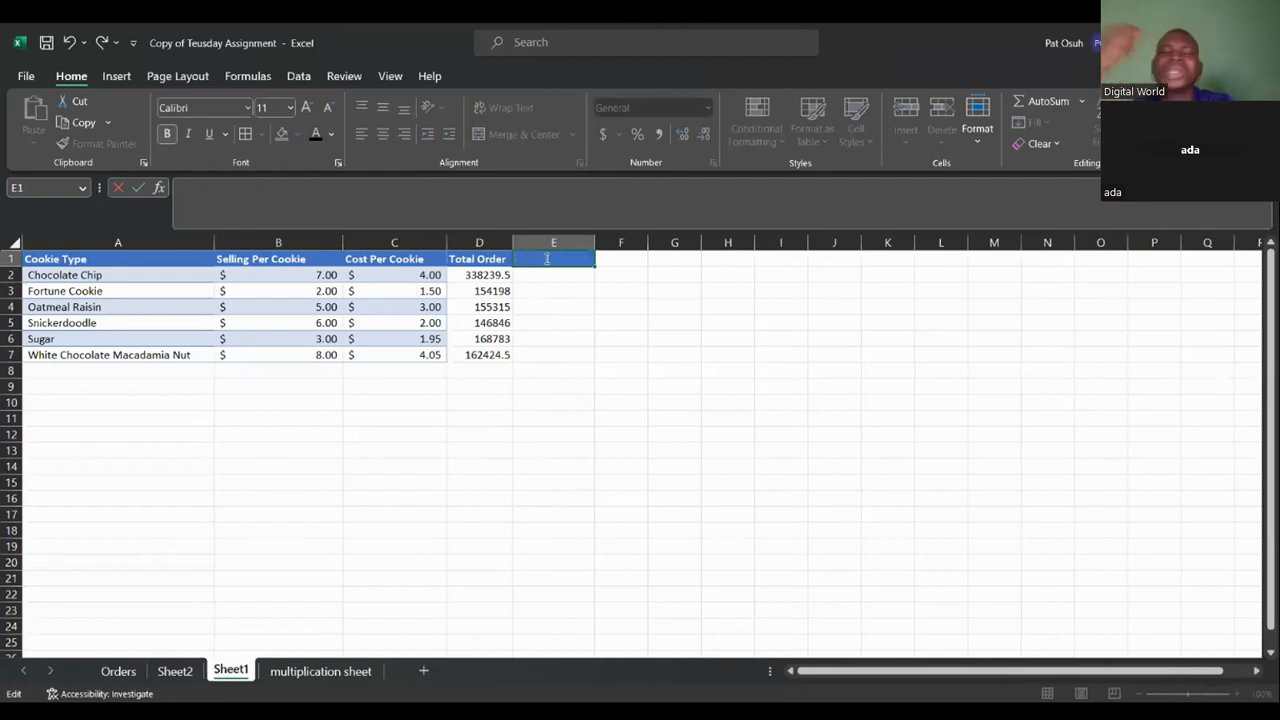
text(t)
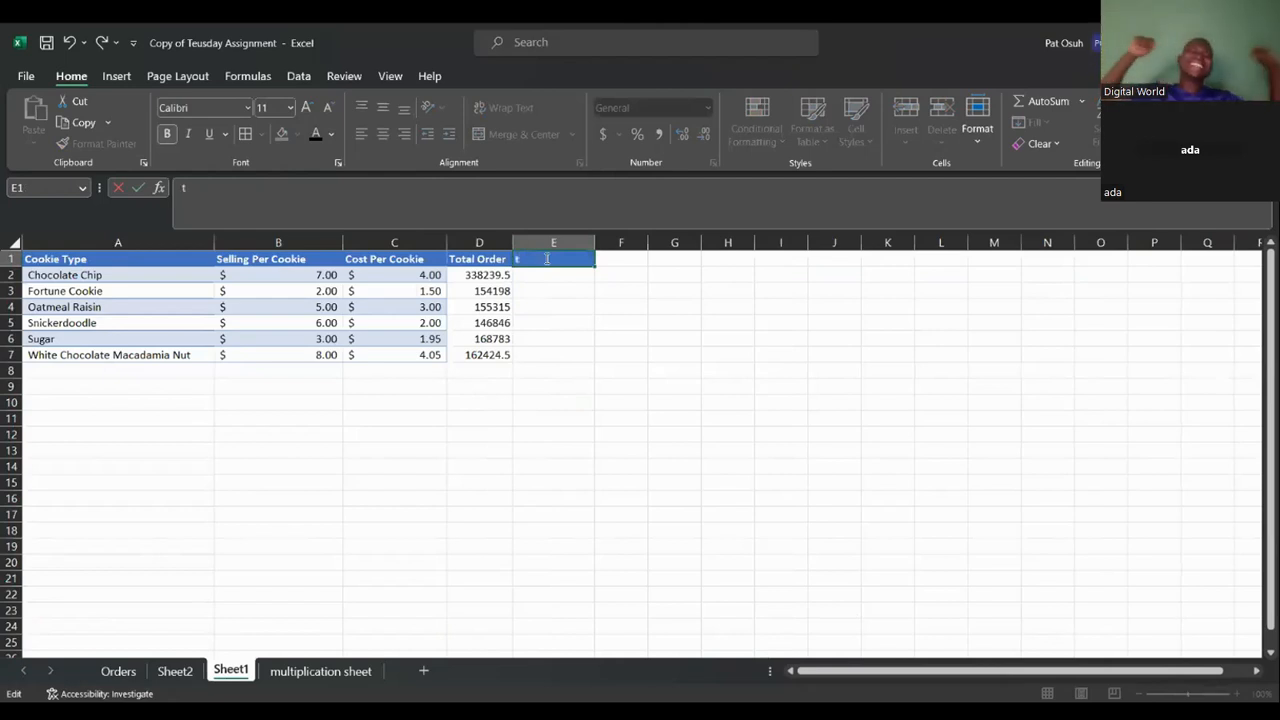
key(BackSpace)
text(tso)
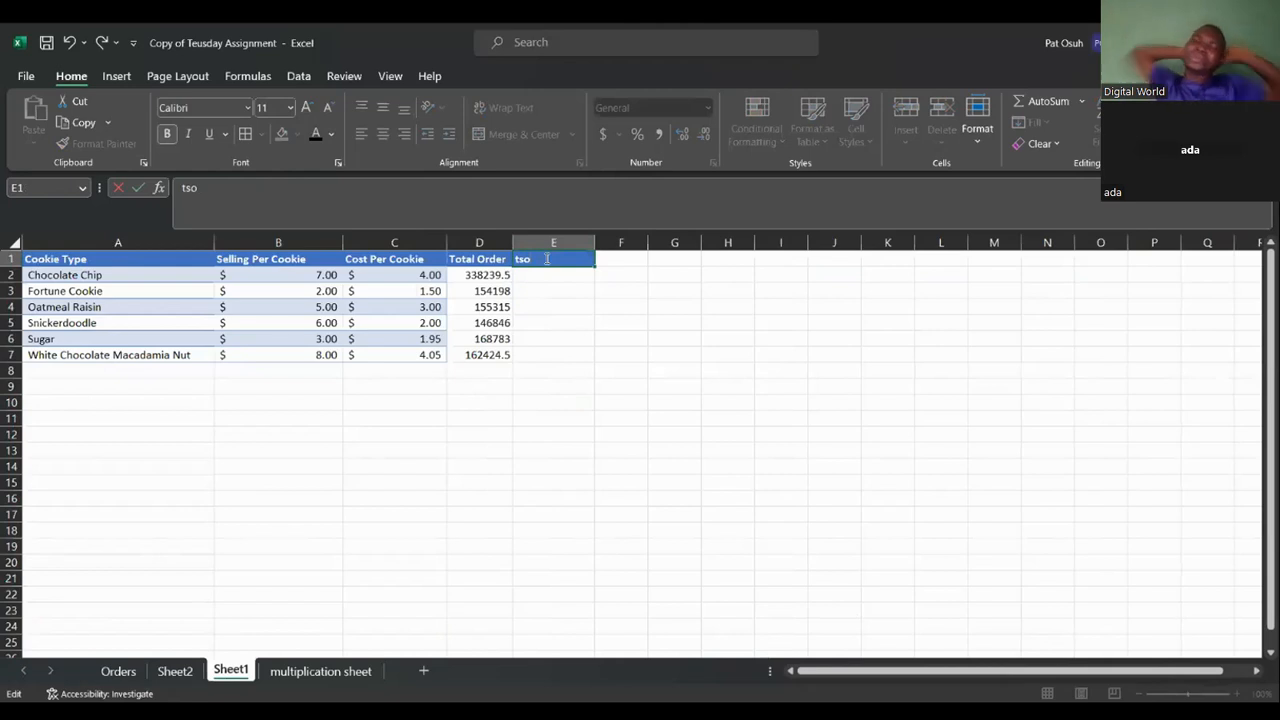
key(BackSpace)
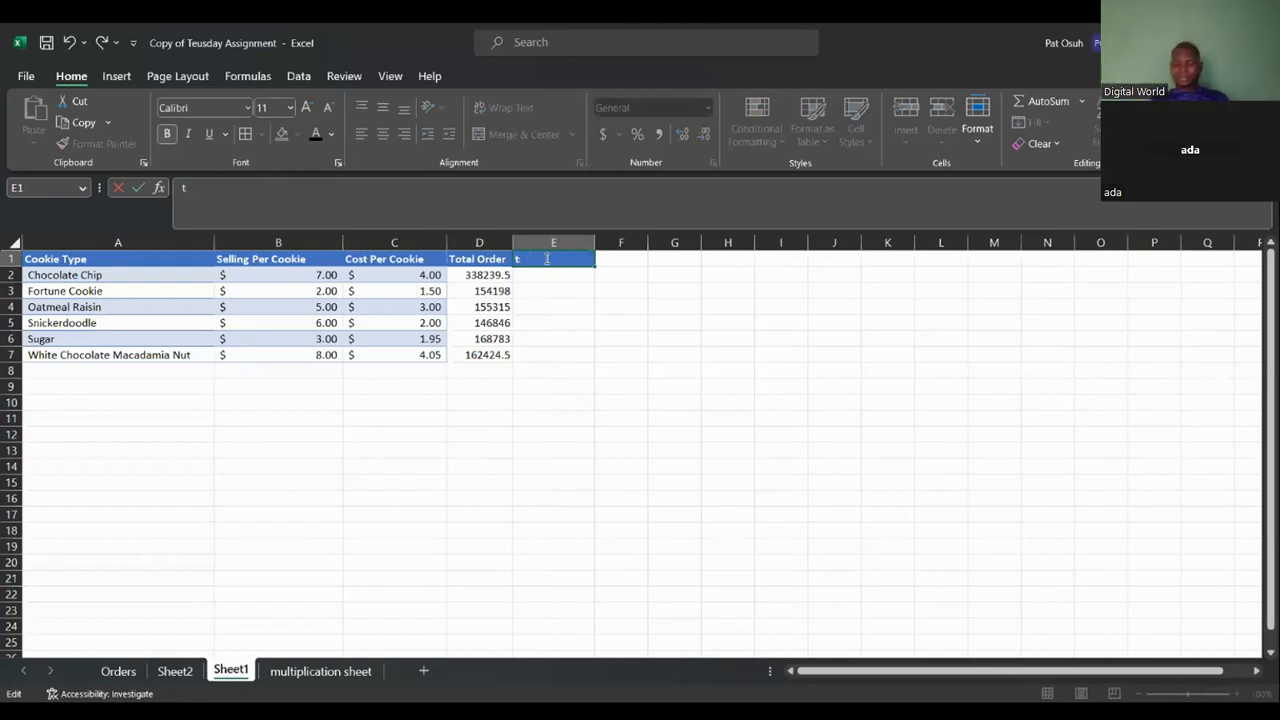
text(P)
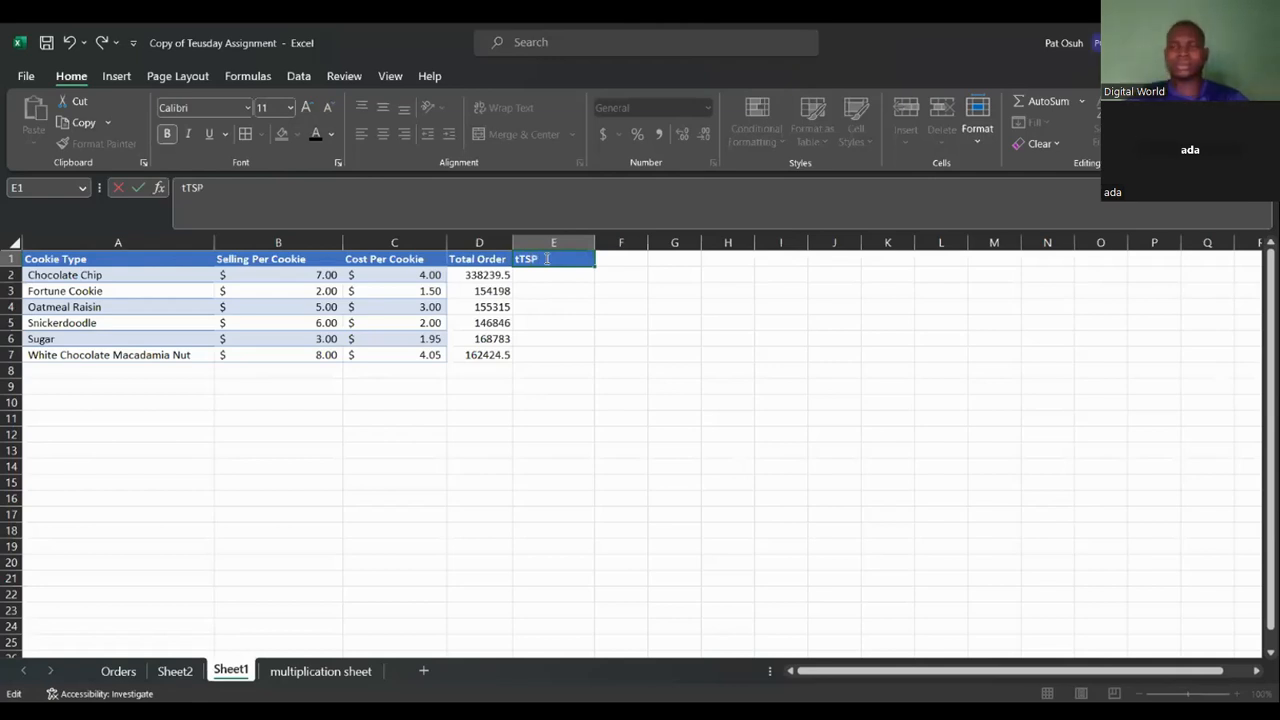
key(BackSpace)
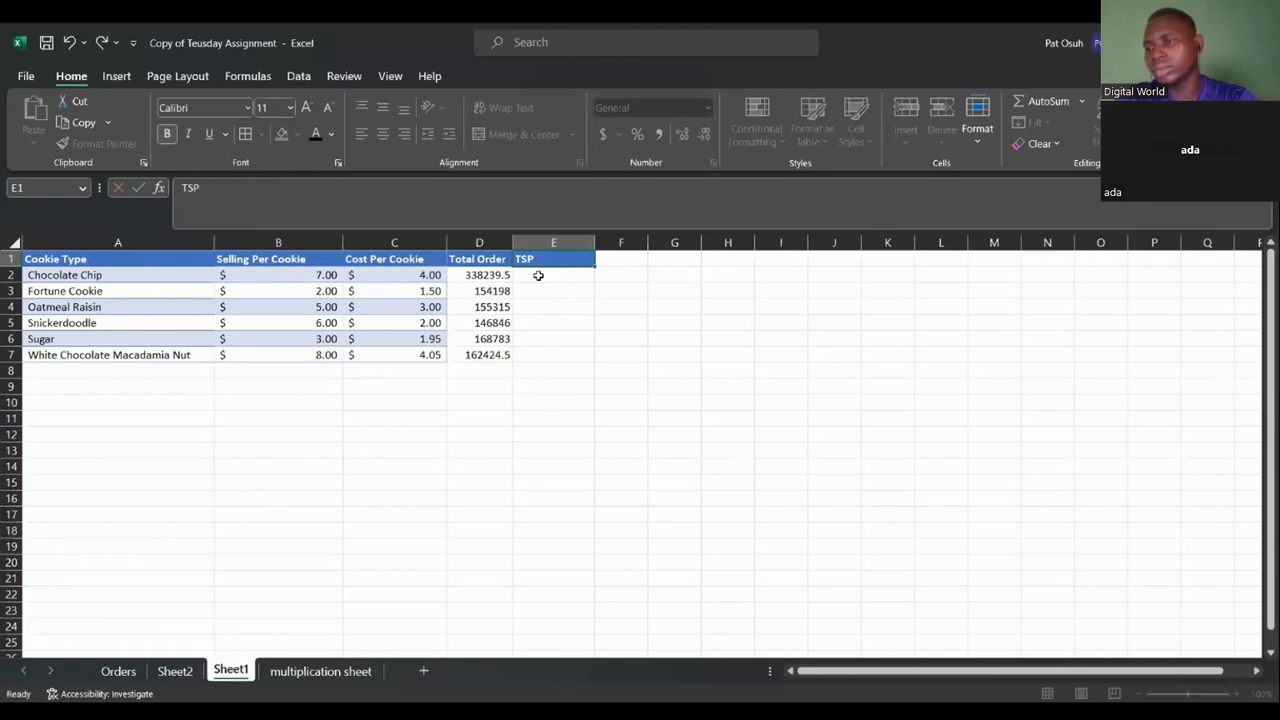
Start a SUMIF formula in E2 using the Orders sheet's Product column C:C as the range.
click(538, 275)
text(=)
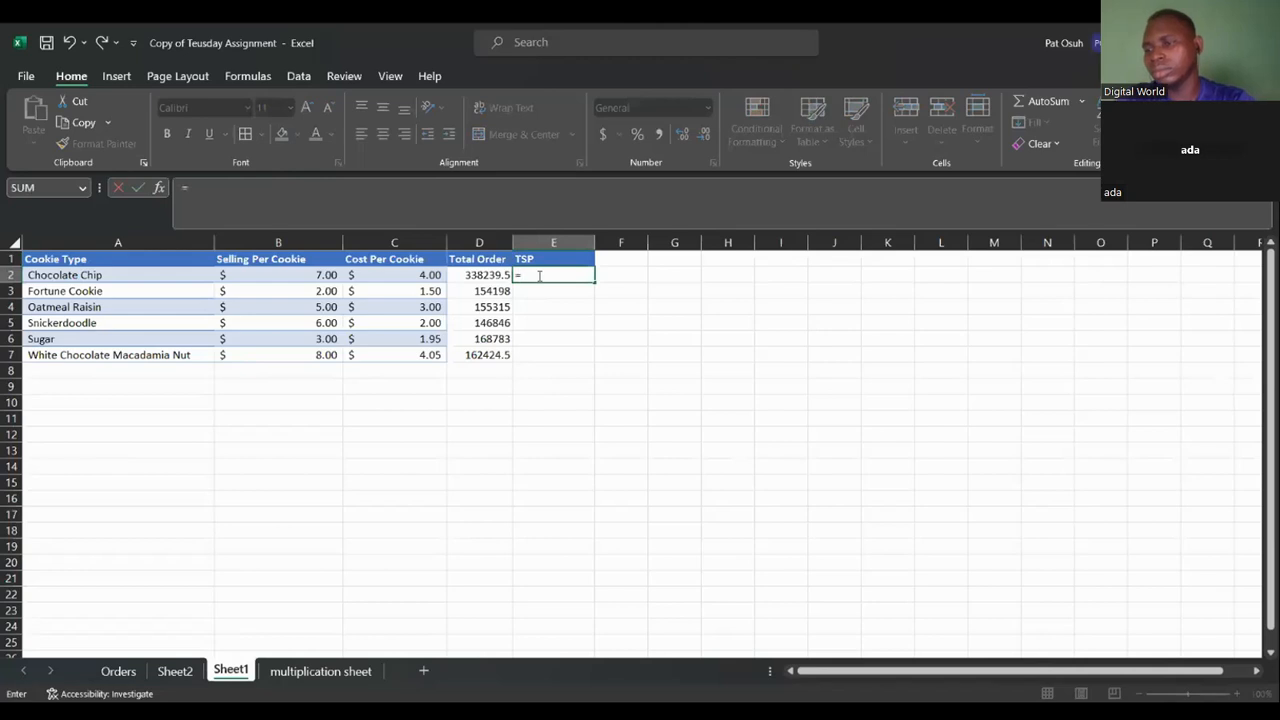
text(SUMIF)
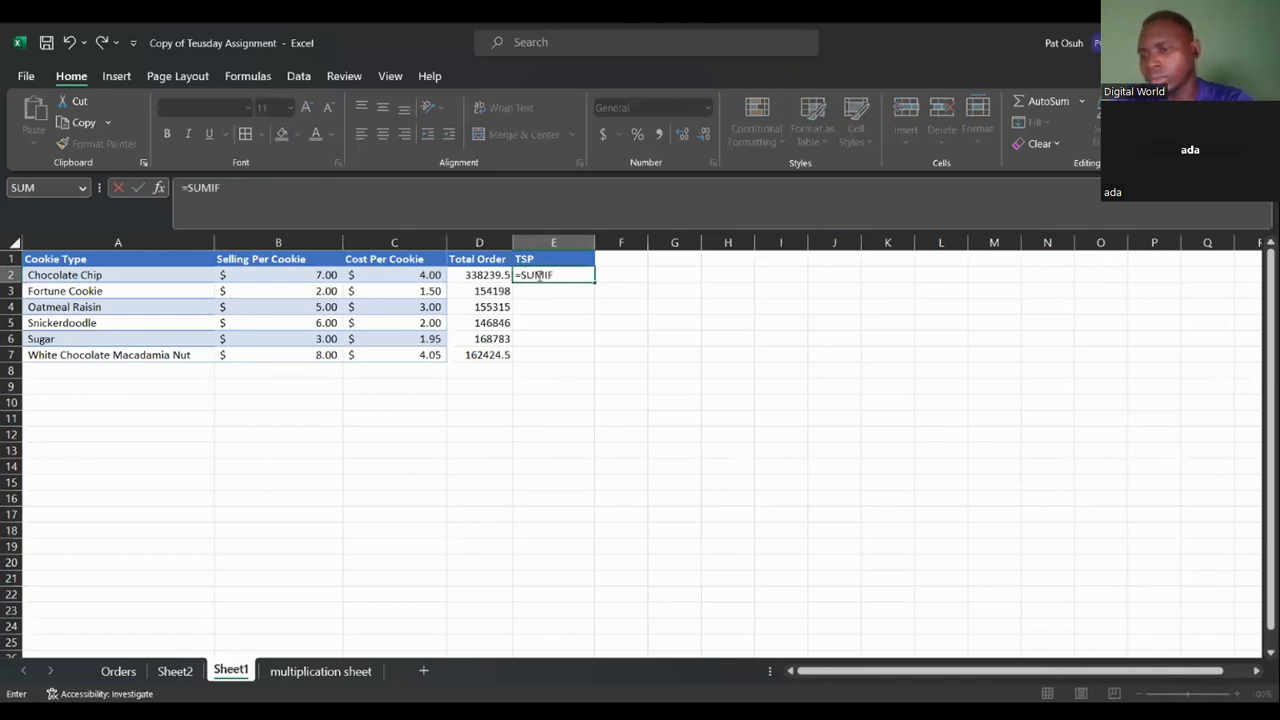
text(()
click(118, 671)
click(574, 322)
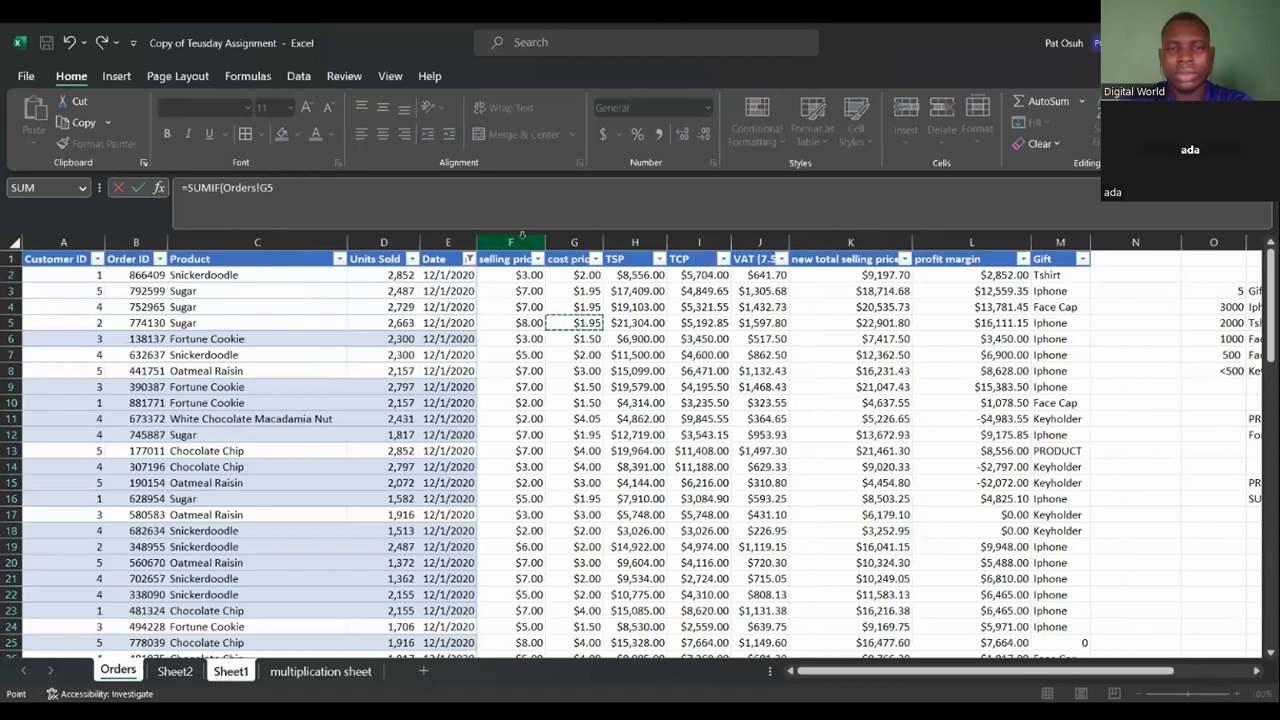
click(632, 241)
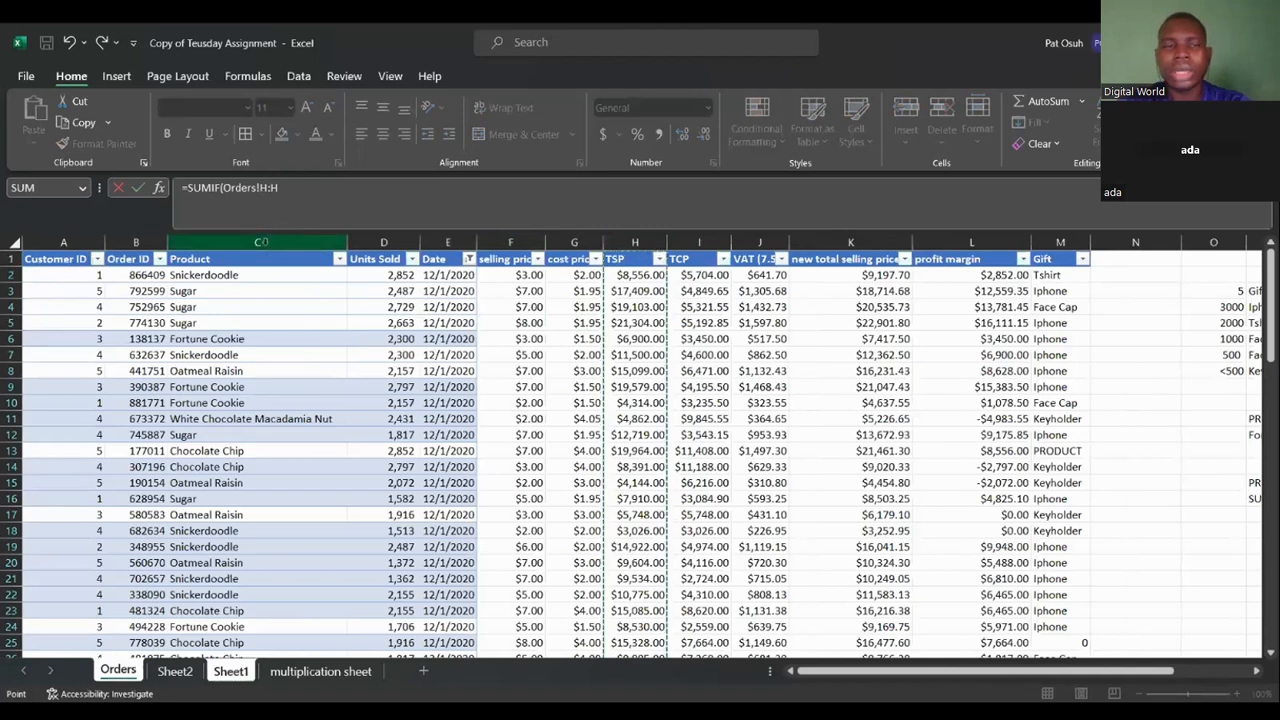
click(261, 242)
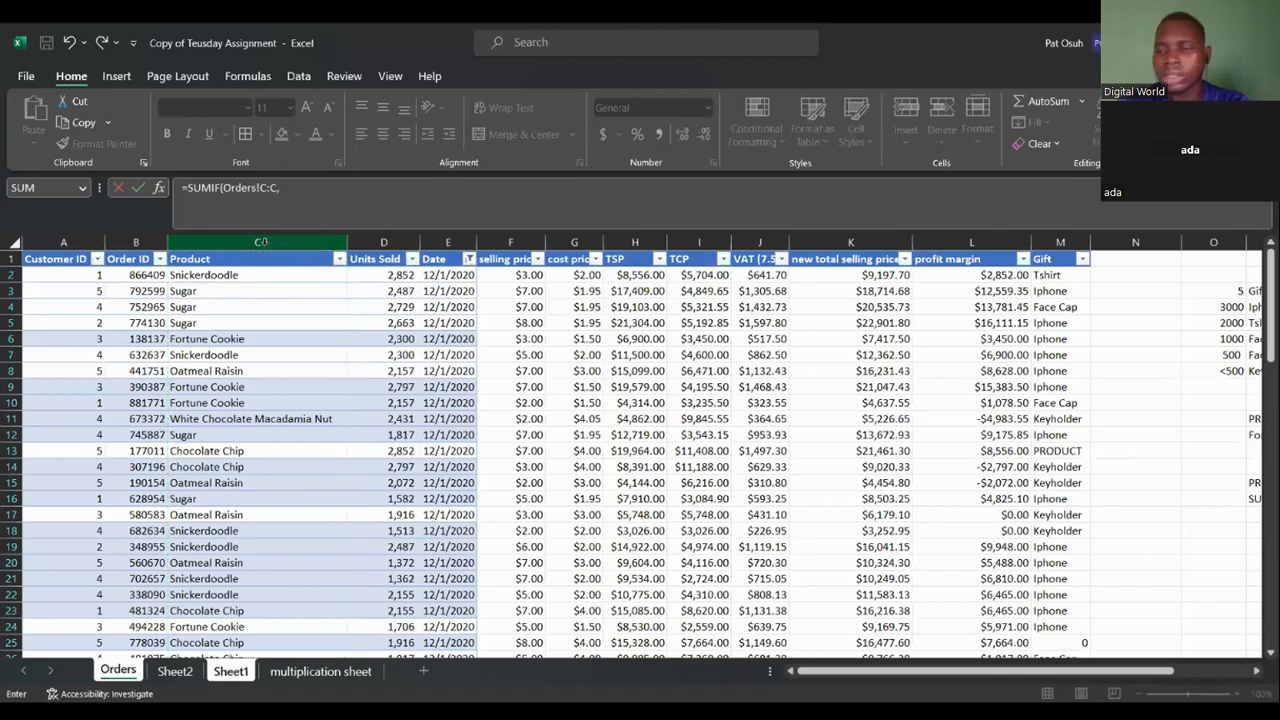
text(,)
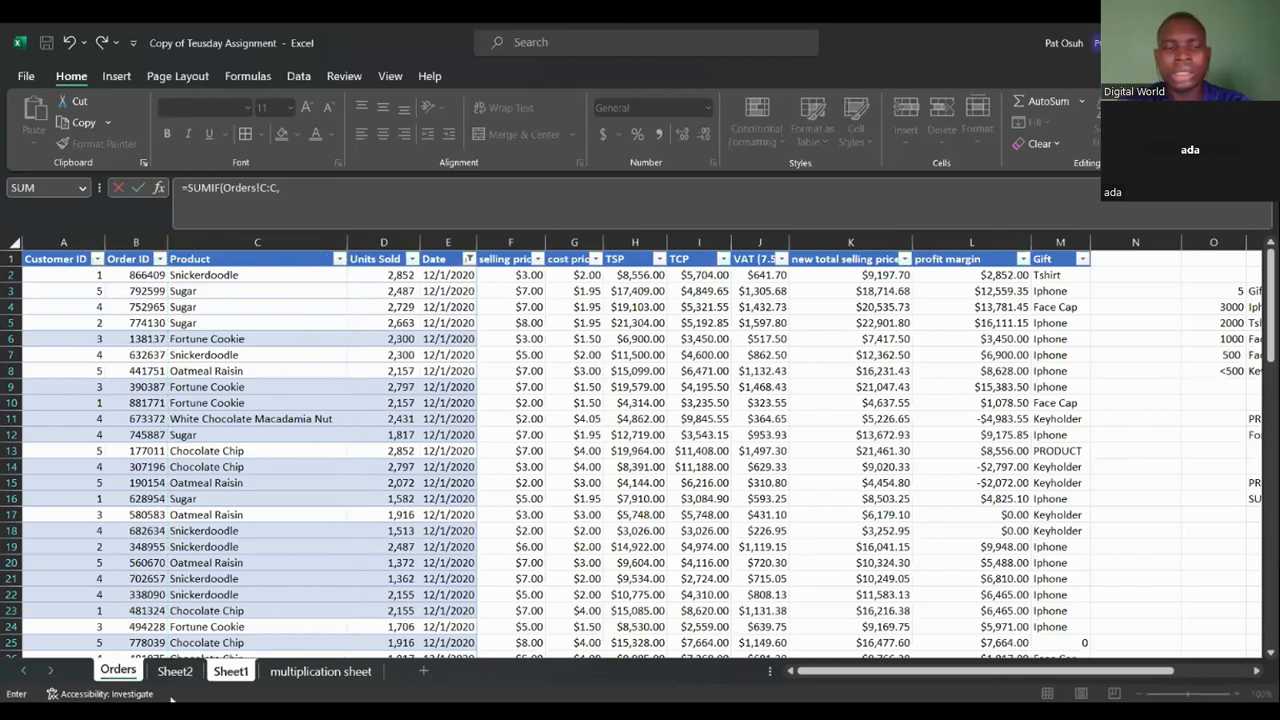
Complete the E2 formula as =SUMIF(Orders!C:C,Sheet1!A2,Orders!H:H) to total the selling price for the first cookie type.
click(216, 675)
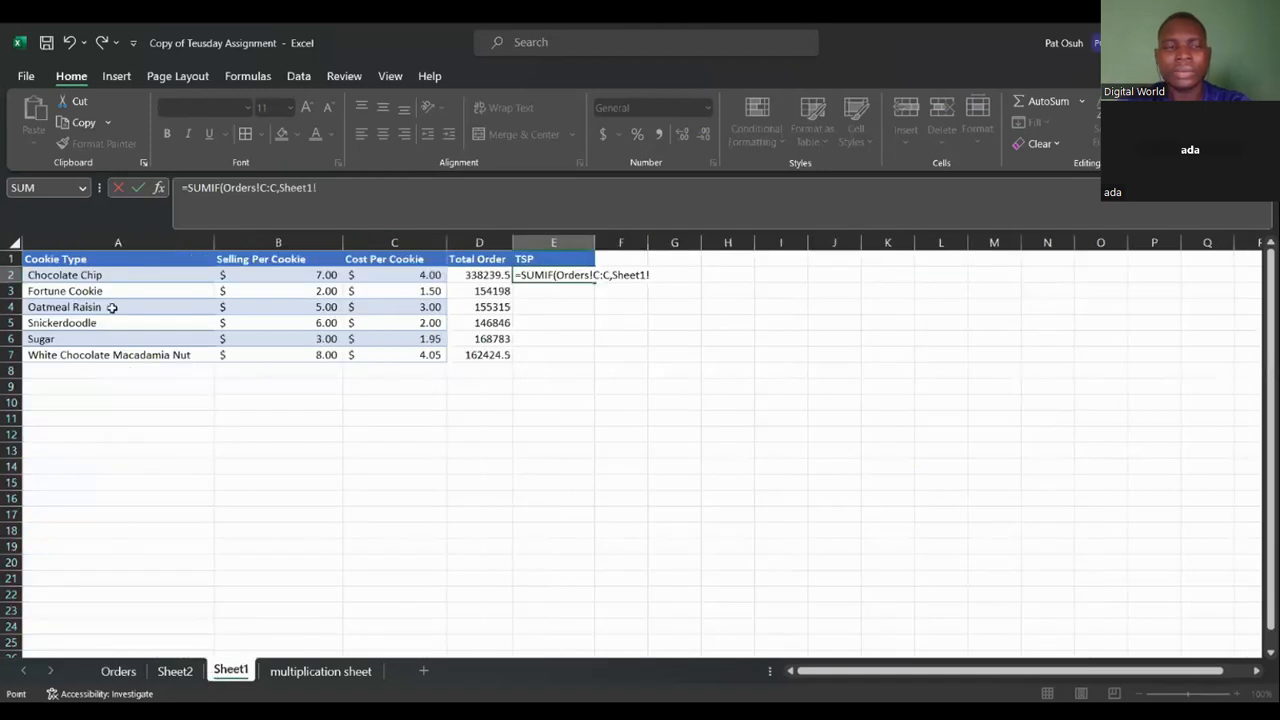
click(135, 272)
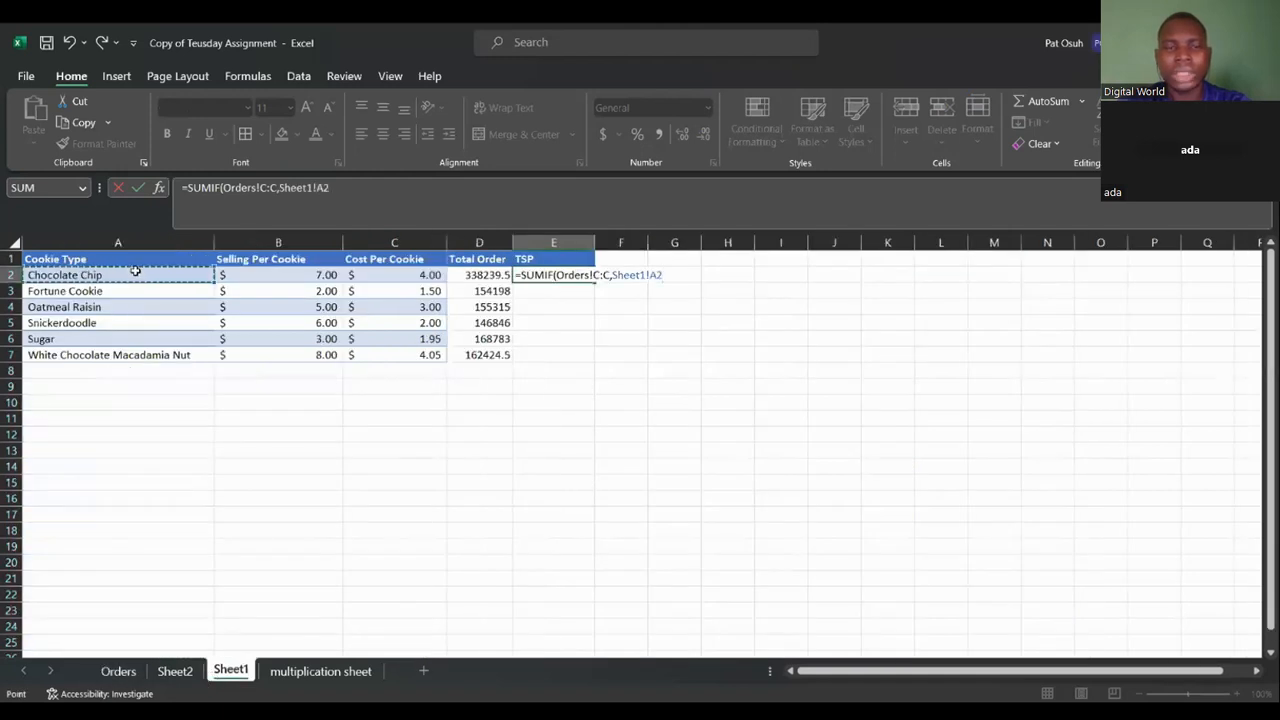
text(,)
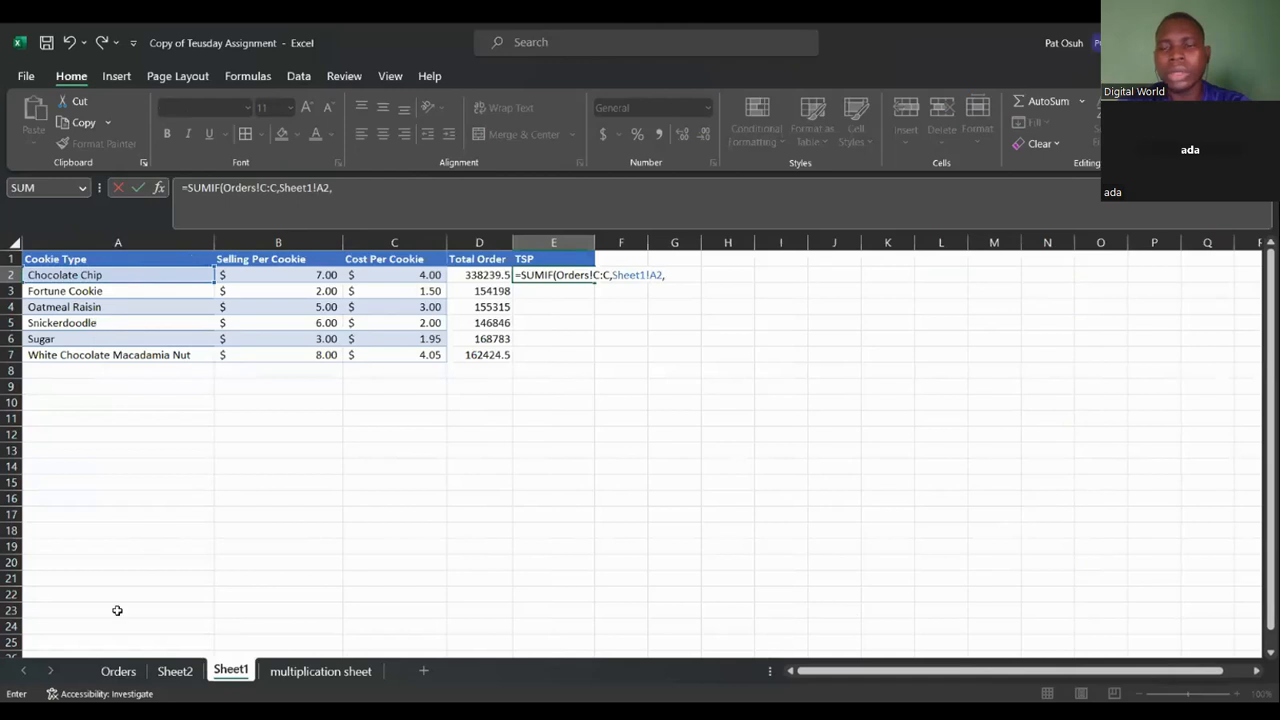
click(118, 671)
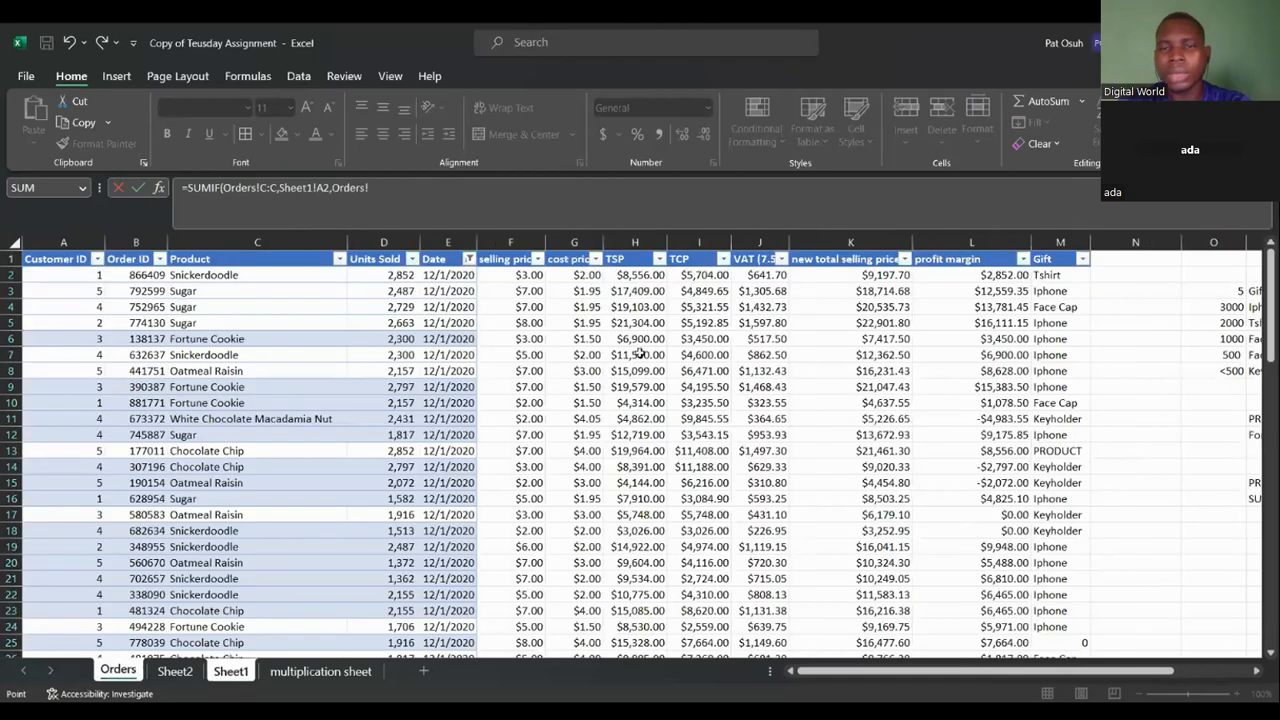
click(635, 240)
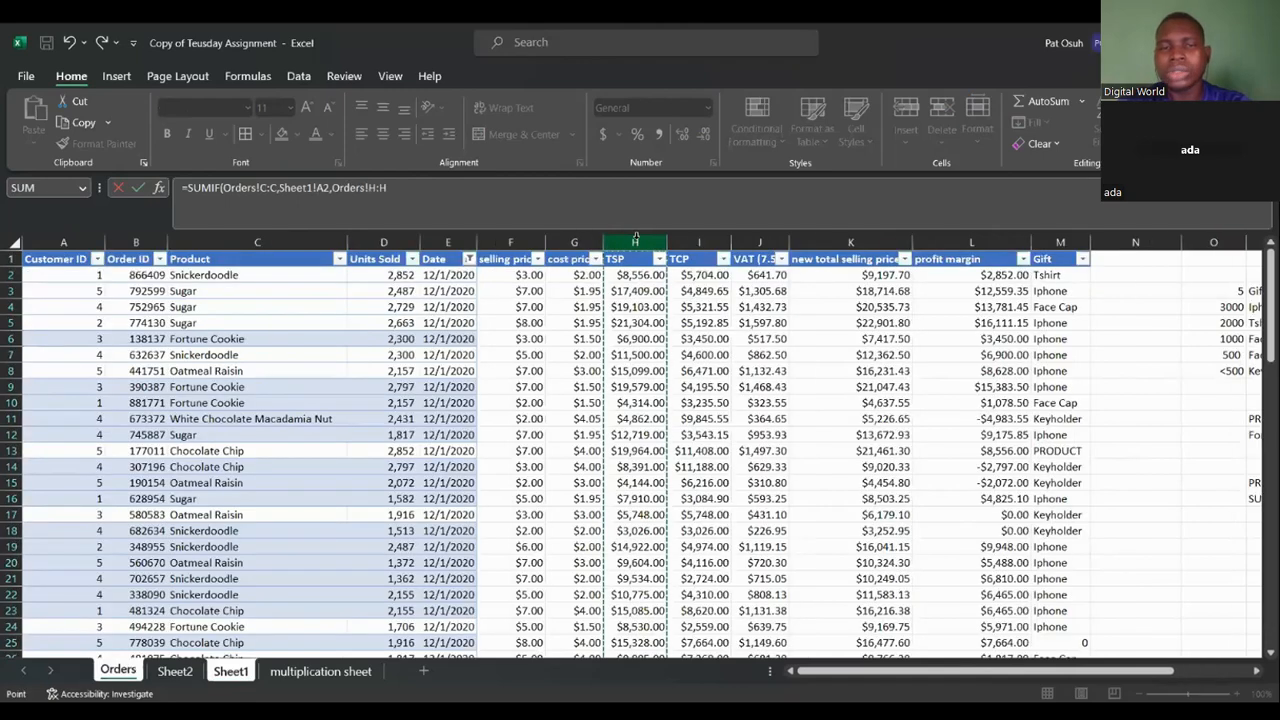
text())
key(Return)
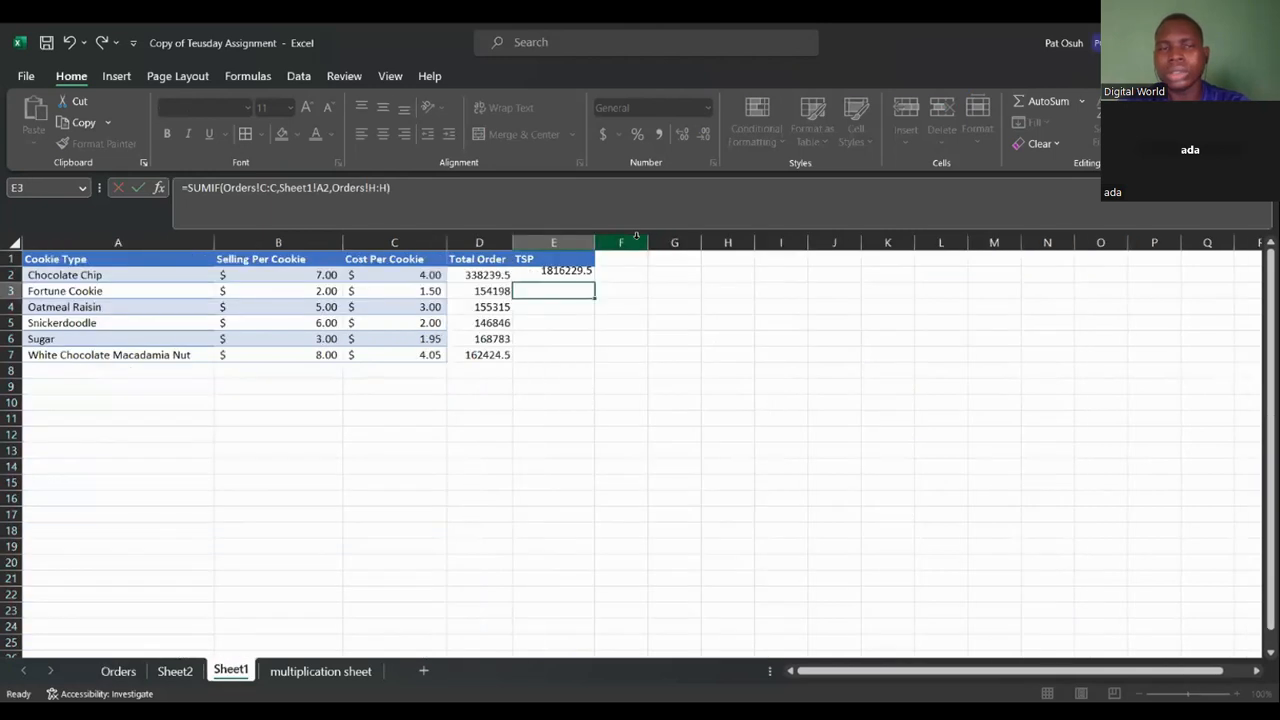
Format E2 as Currency and reduce it to no decimal places.
click(571, 276)
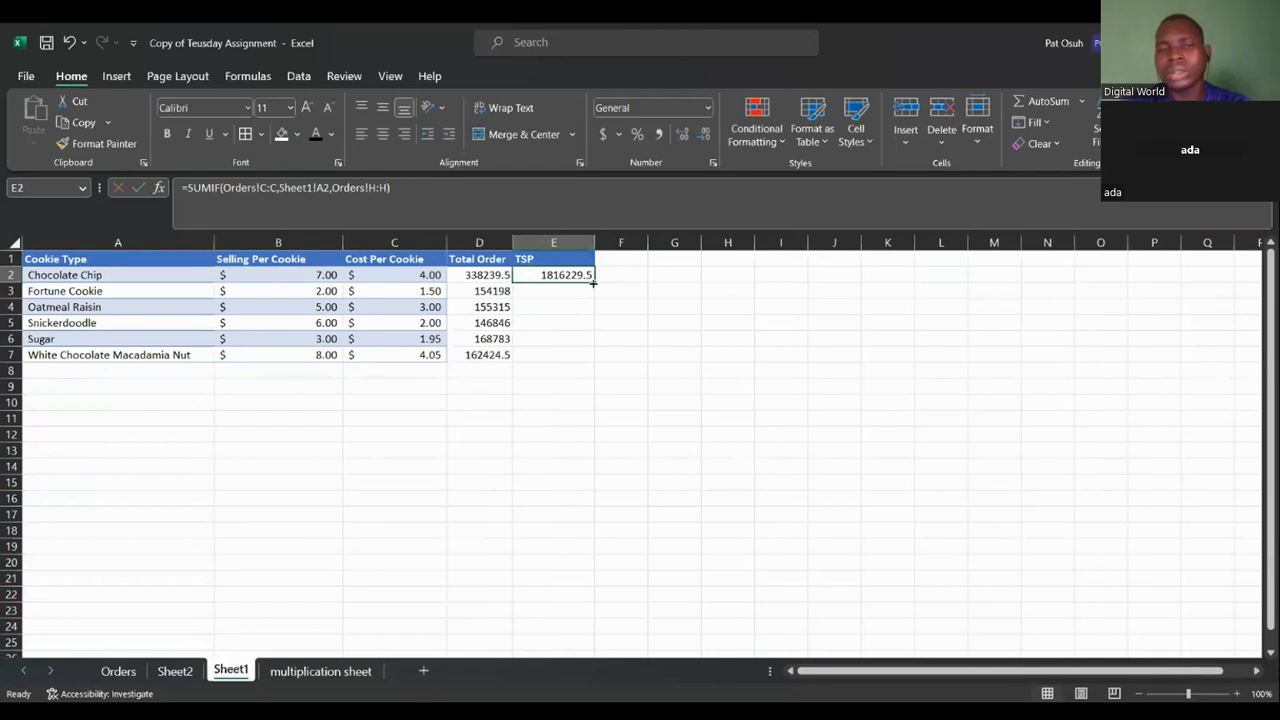
click(709, 109)
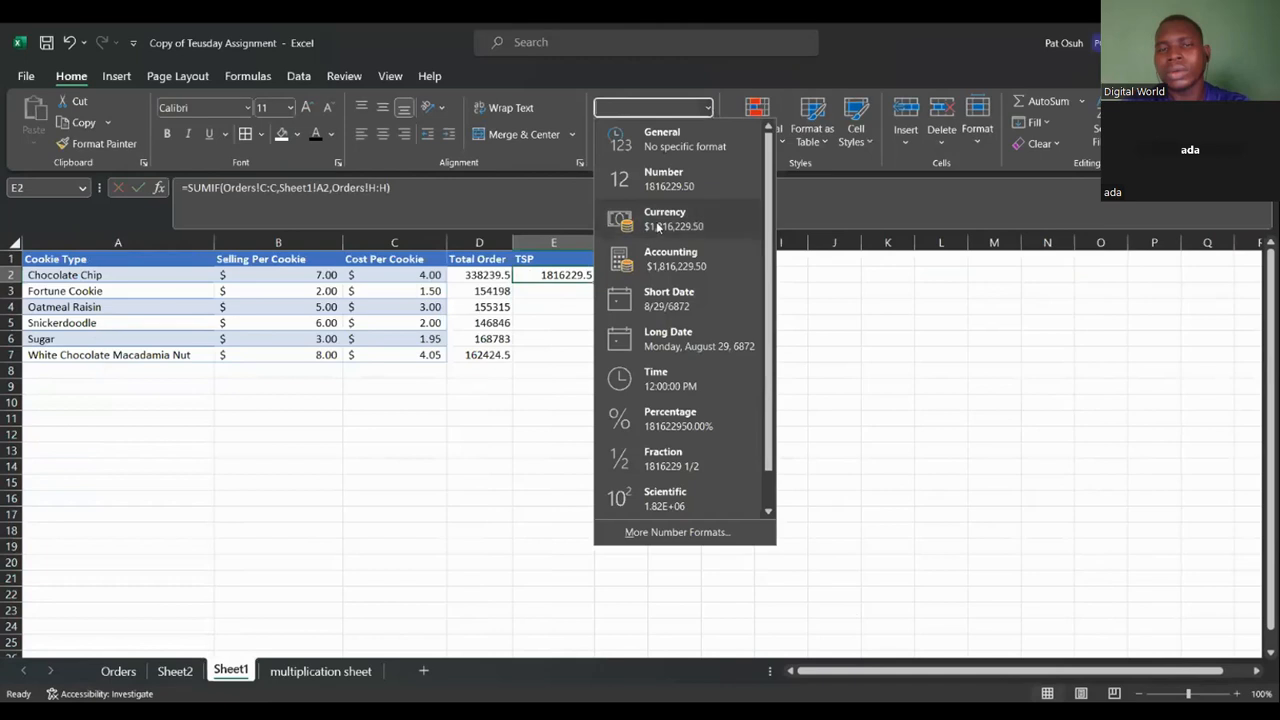
click(668, 219)
click(705, 134)
click(705, 134)
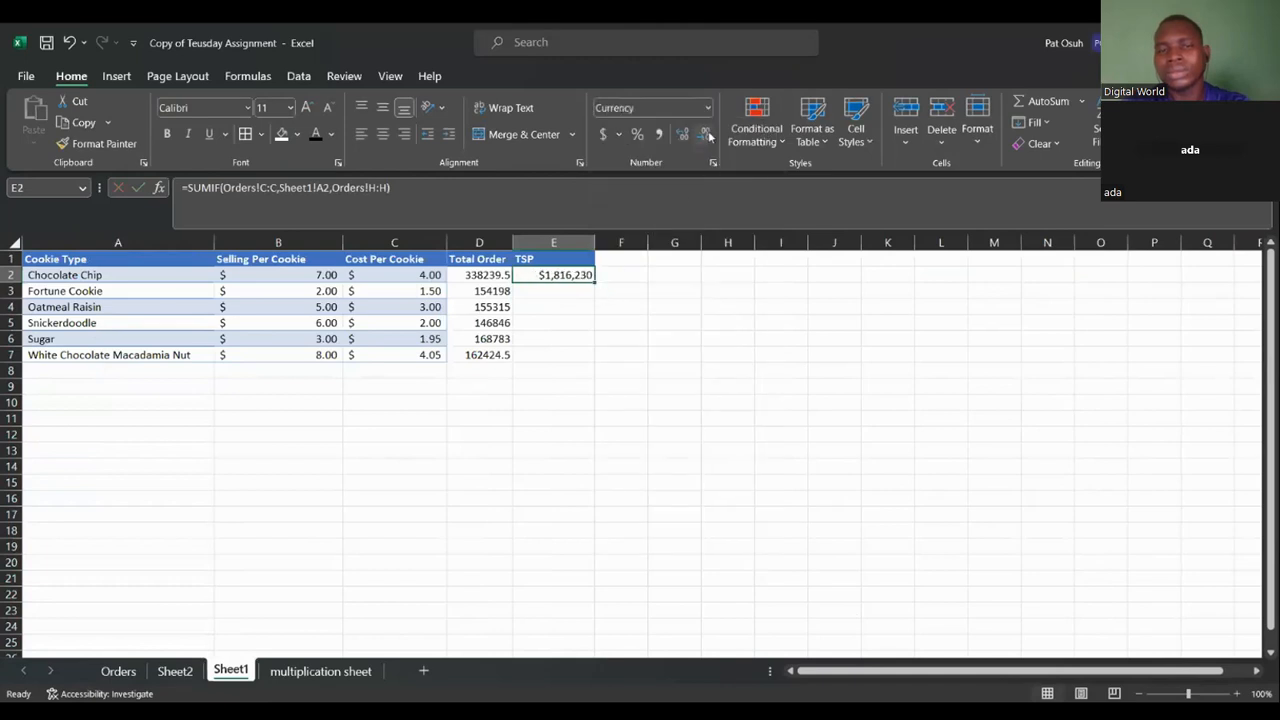
Fill the E2 TSP formula down through E7 for all cookie types.
double_click(595, 281)
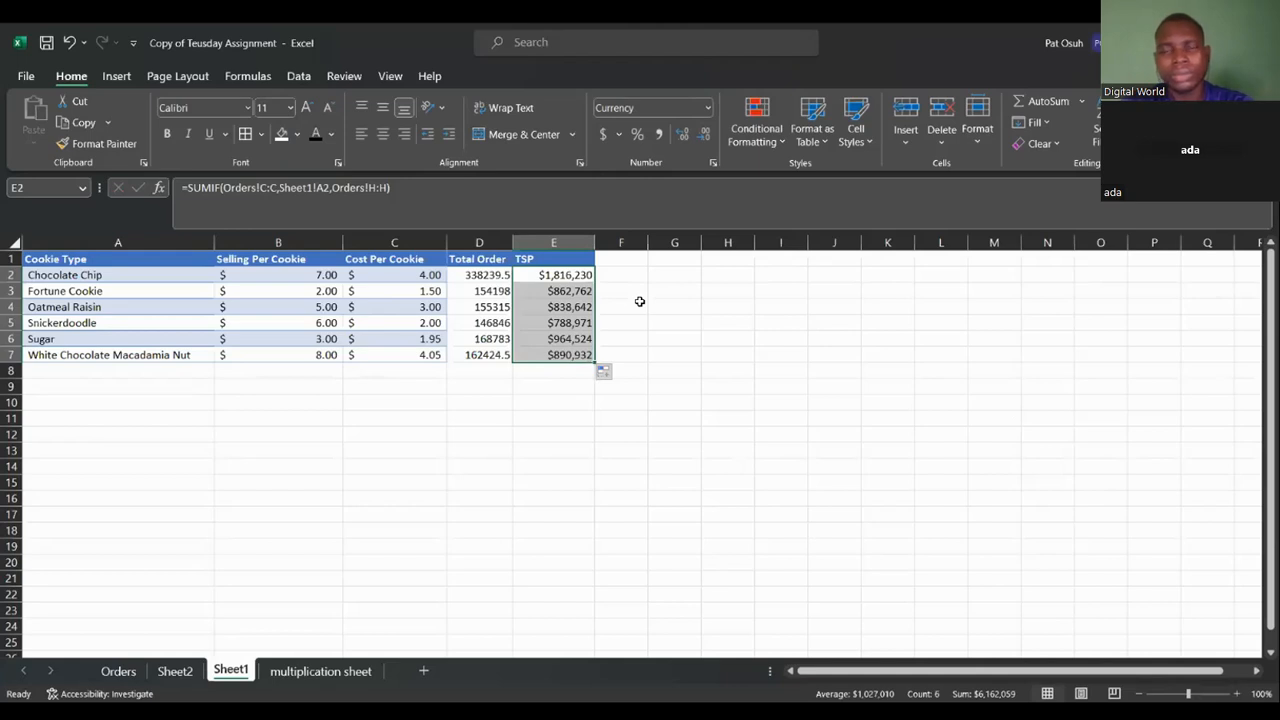
click(106, 671)
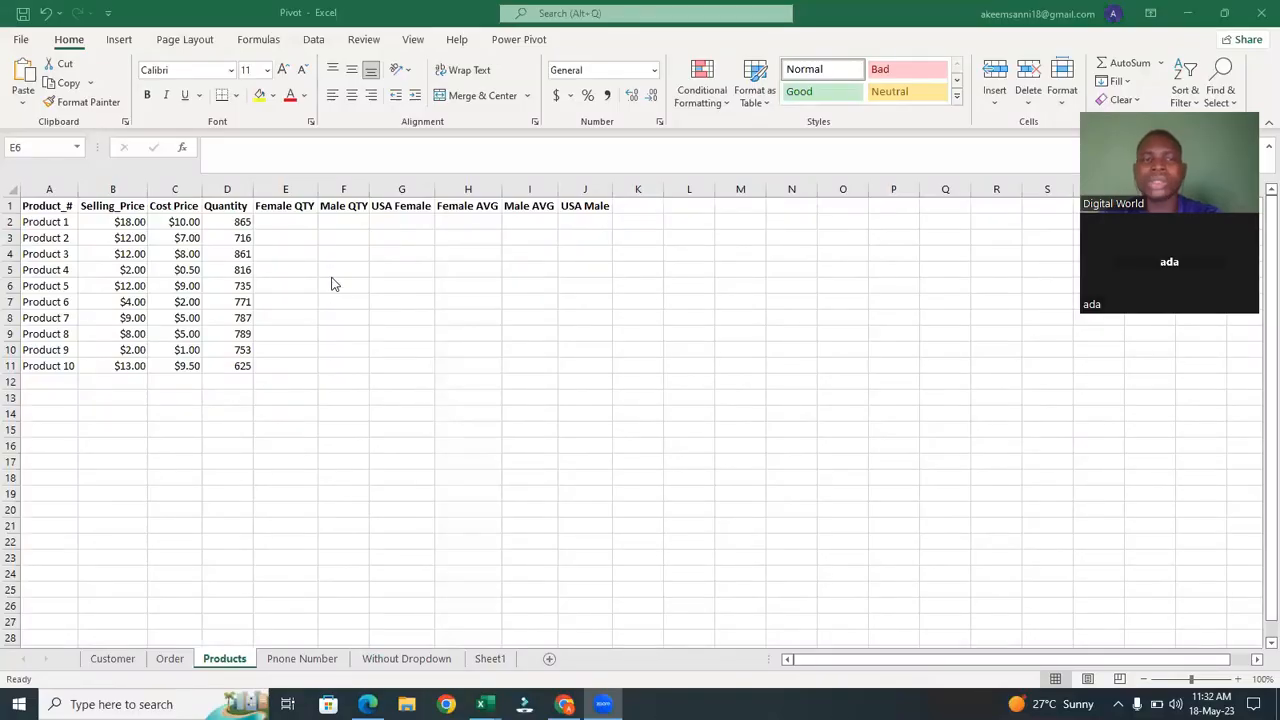
On the Products sheet of the Pivot workbook, enter the labels Female in L6 and Male in L7.
click(287, 236)
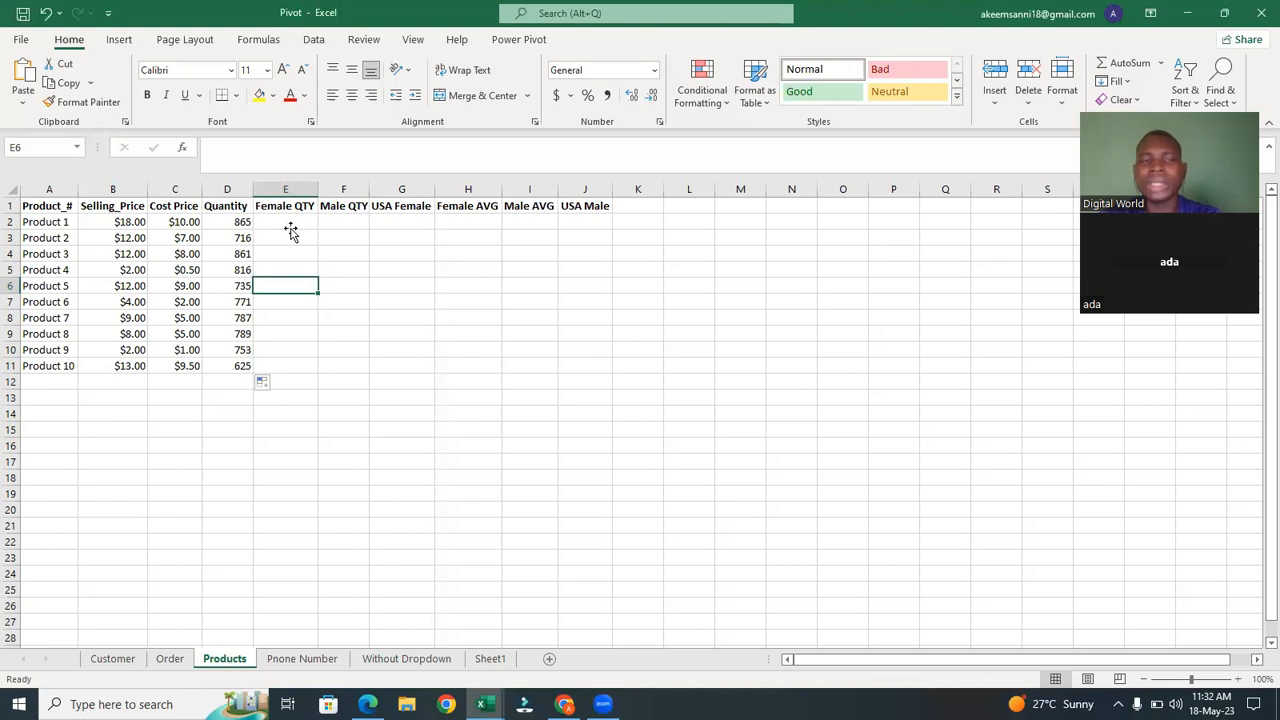
click(284, 220)
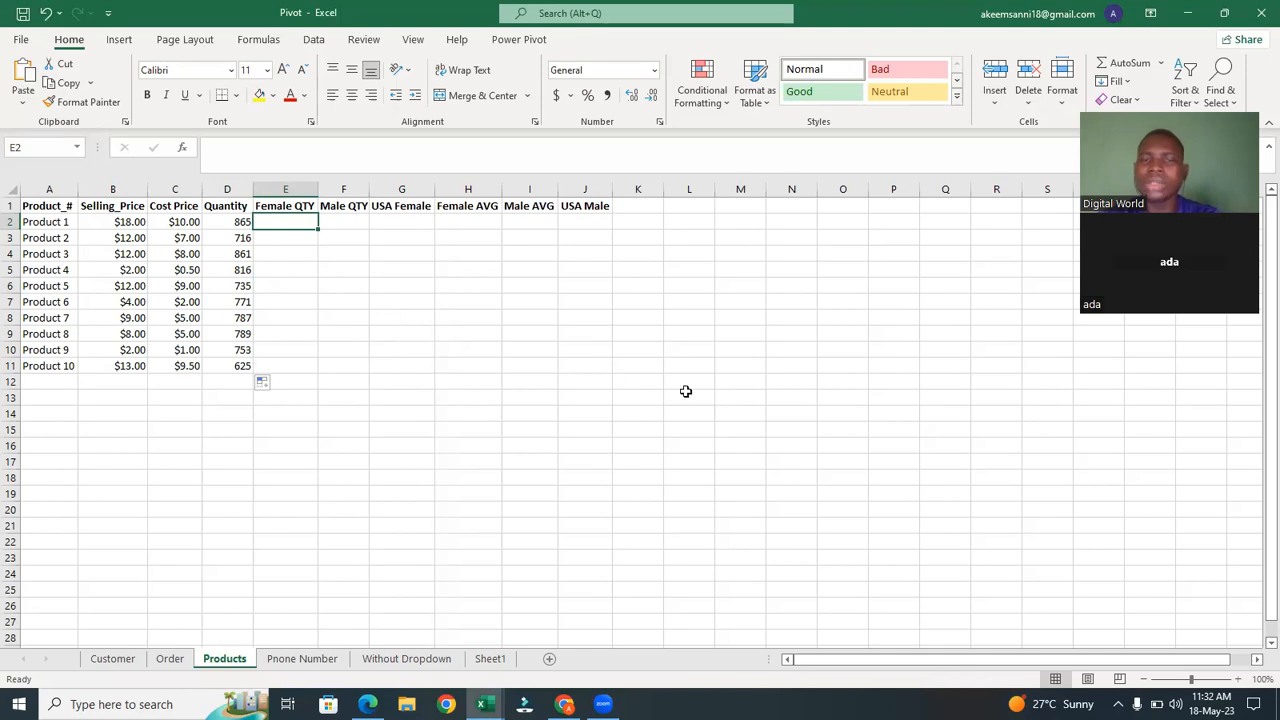
click(677, 283)
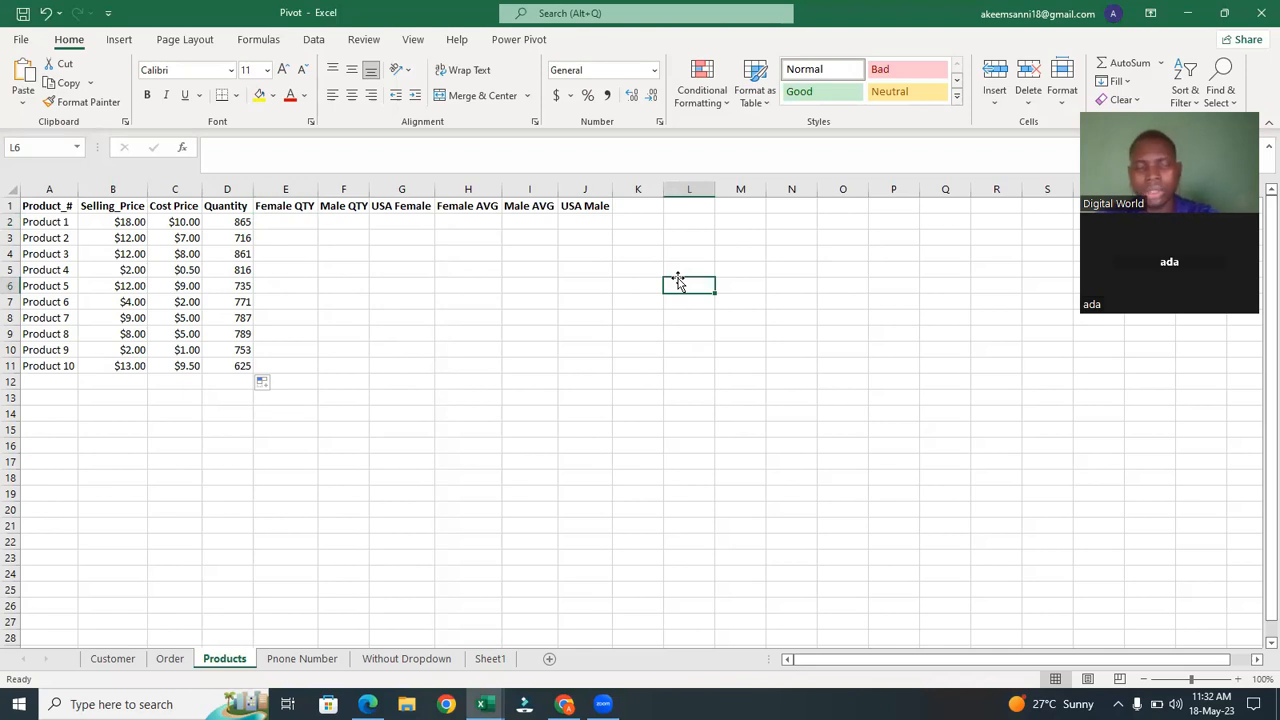
text(Femake)
key(BackSpace)
key(BackSpace)
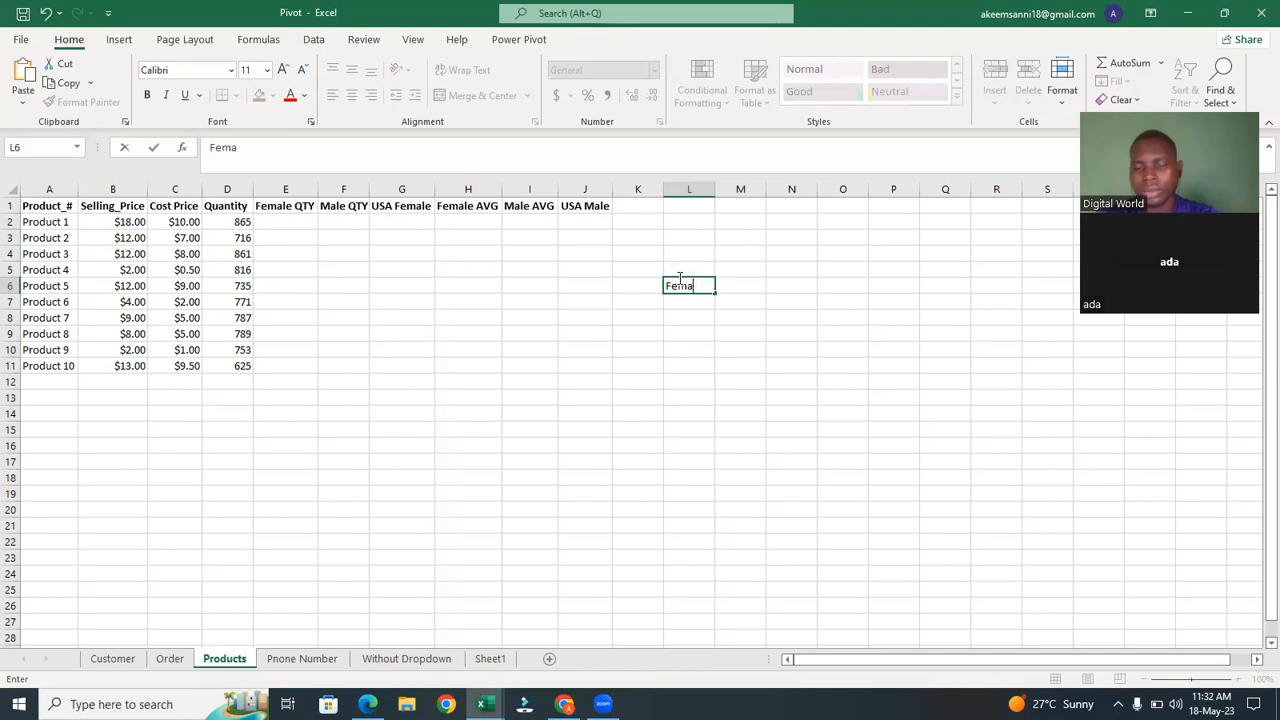
text(le)
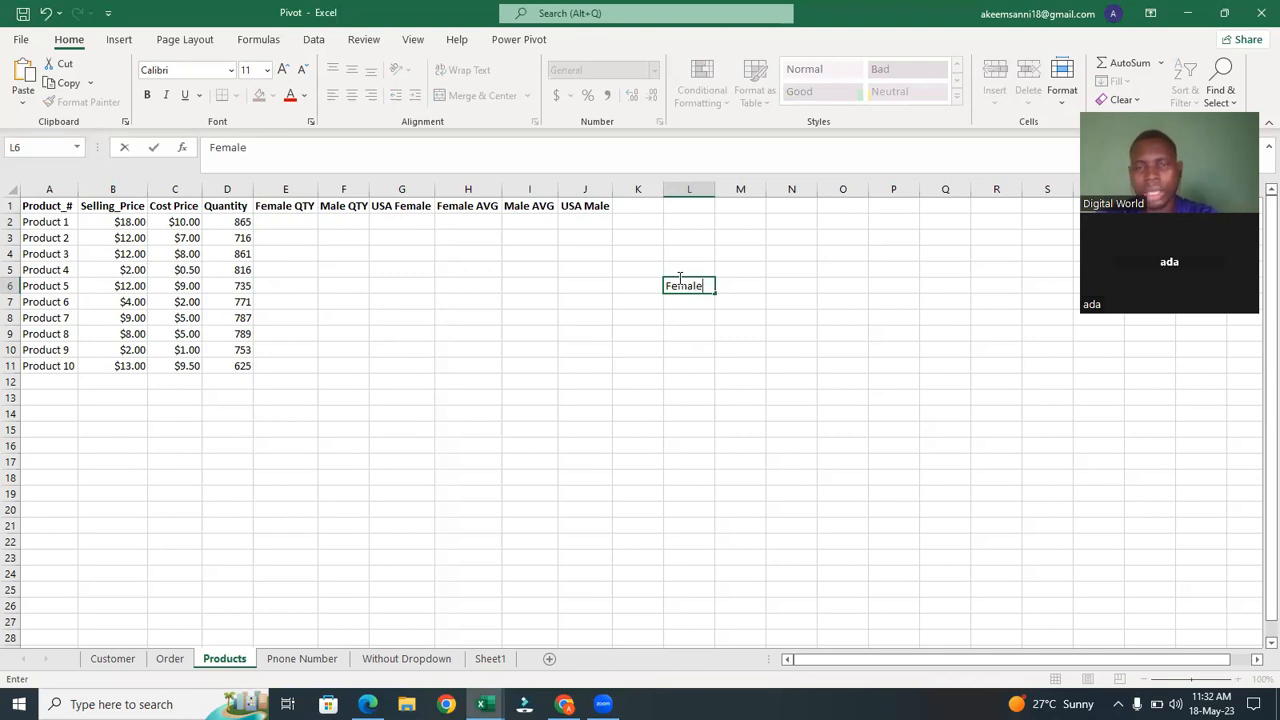
key(Return)
text(M)
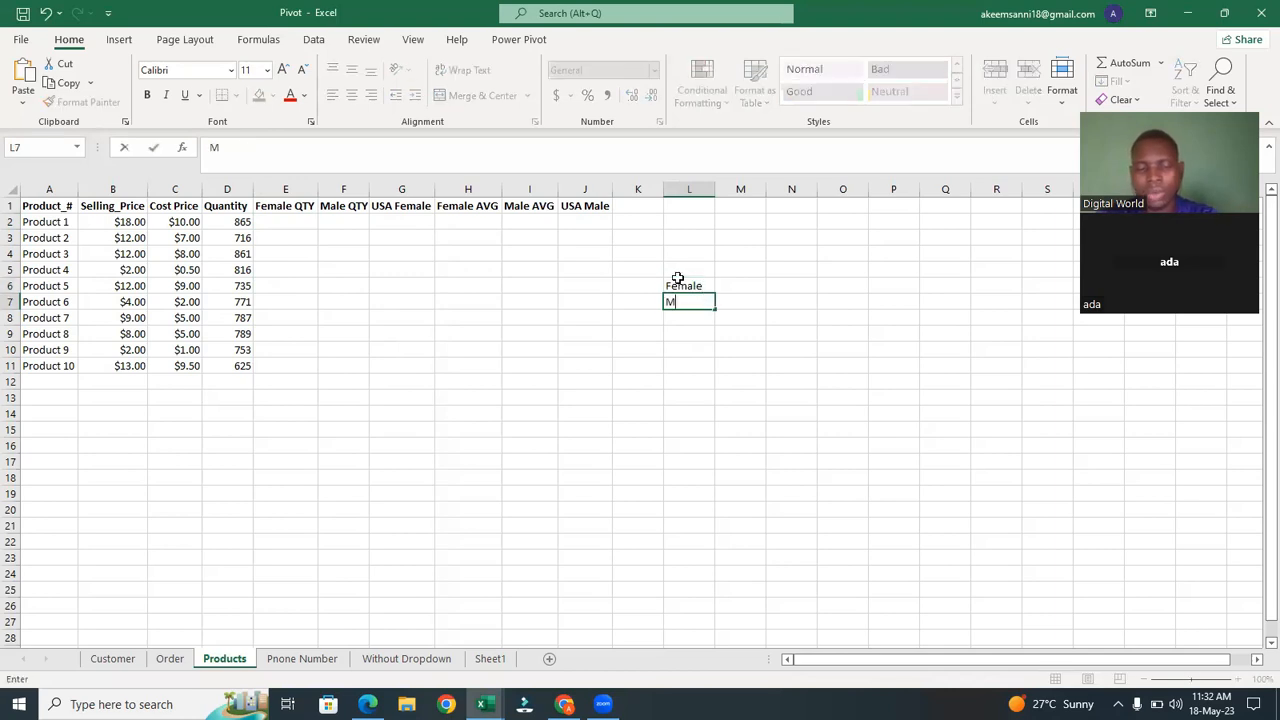
text(lae)
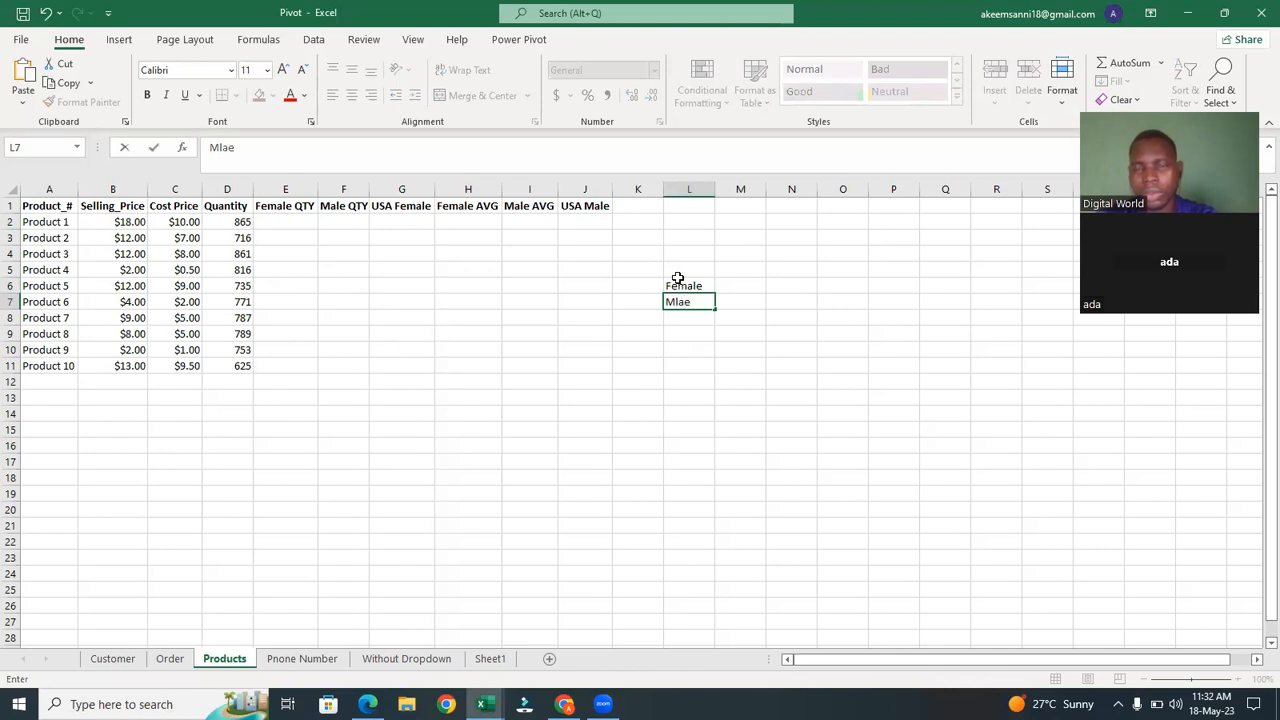
key(BackSpace)
key(BackSpace)
key(BackSpace)
text(ale)
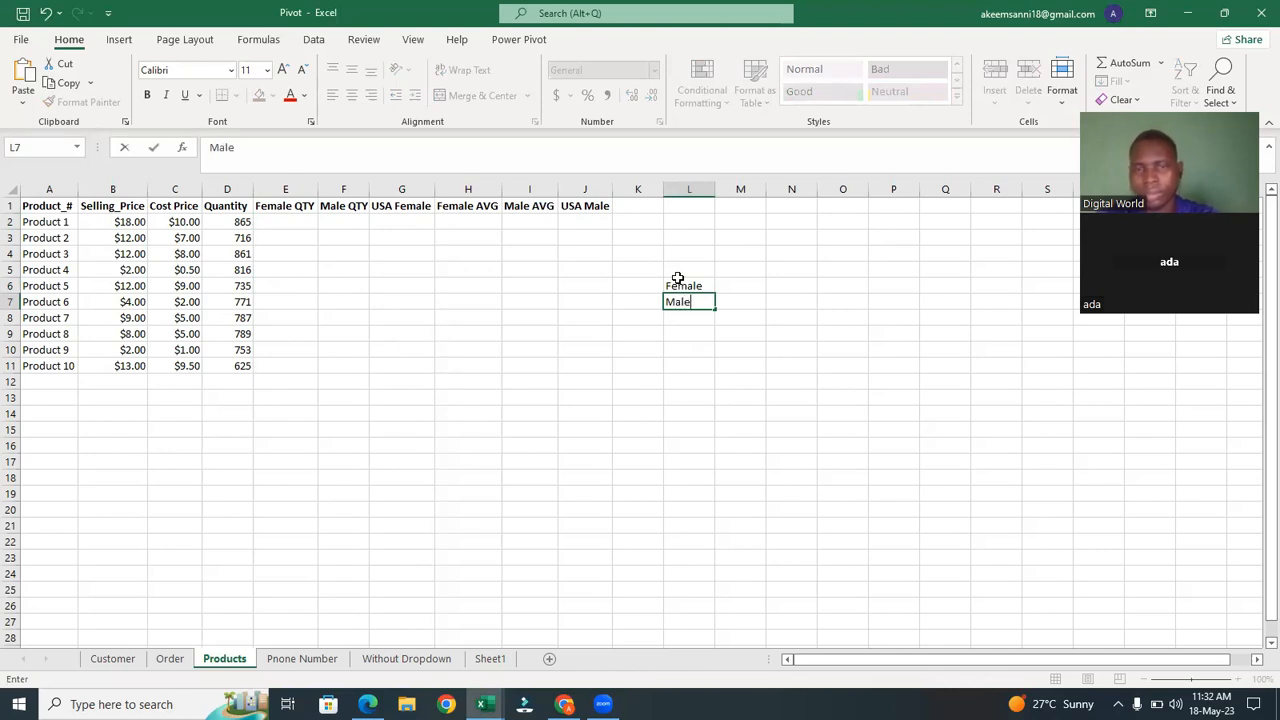
Enter =SUMIF(Order!D:D,Products!L6,Order!J:J) in M6 to total quantity for female customers.
click(743, 284)
text(=)
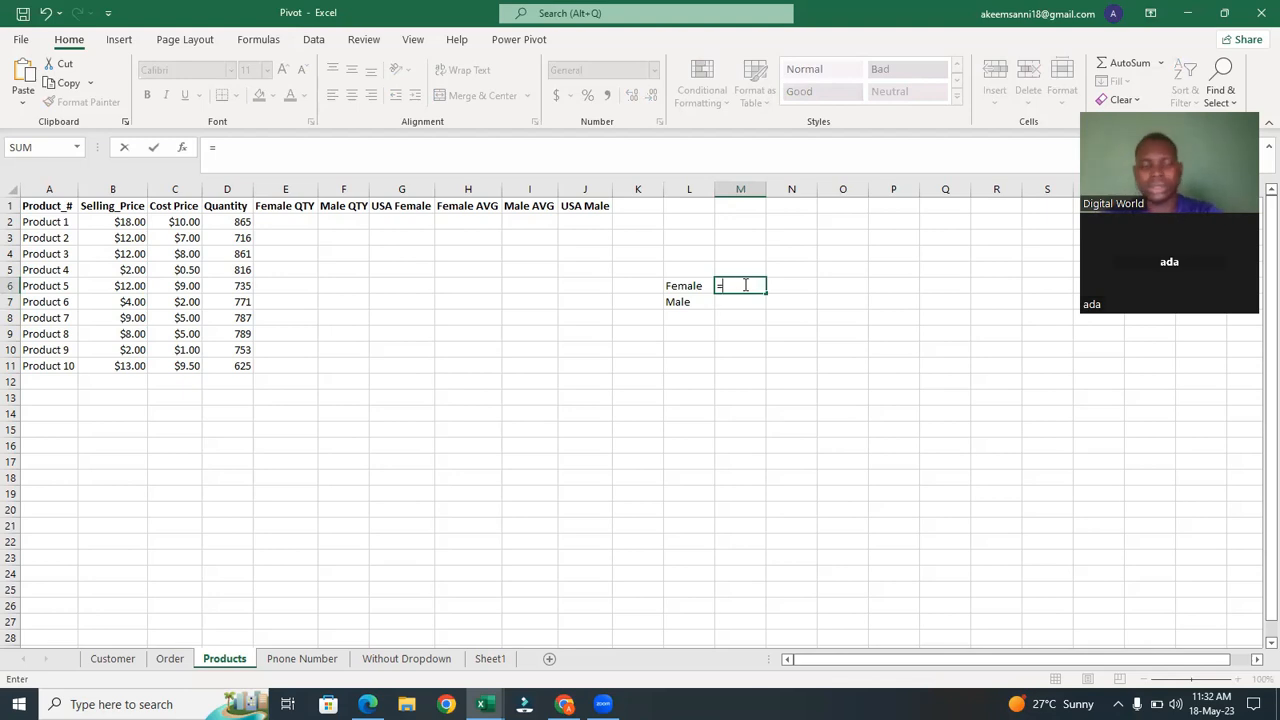
text(sum)
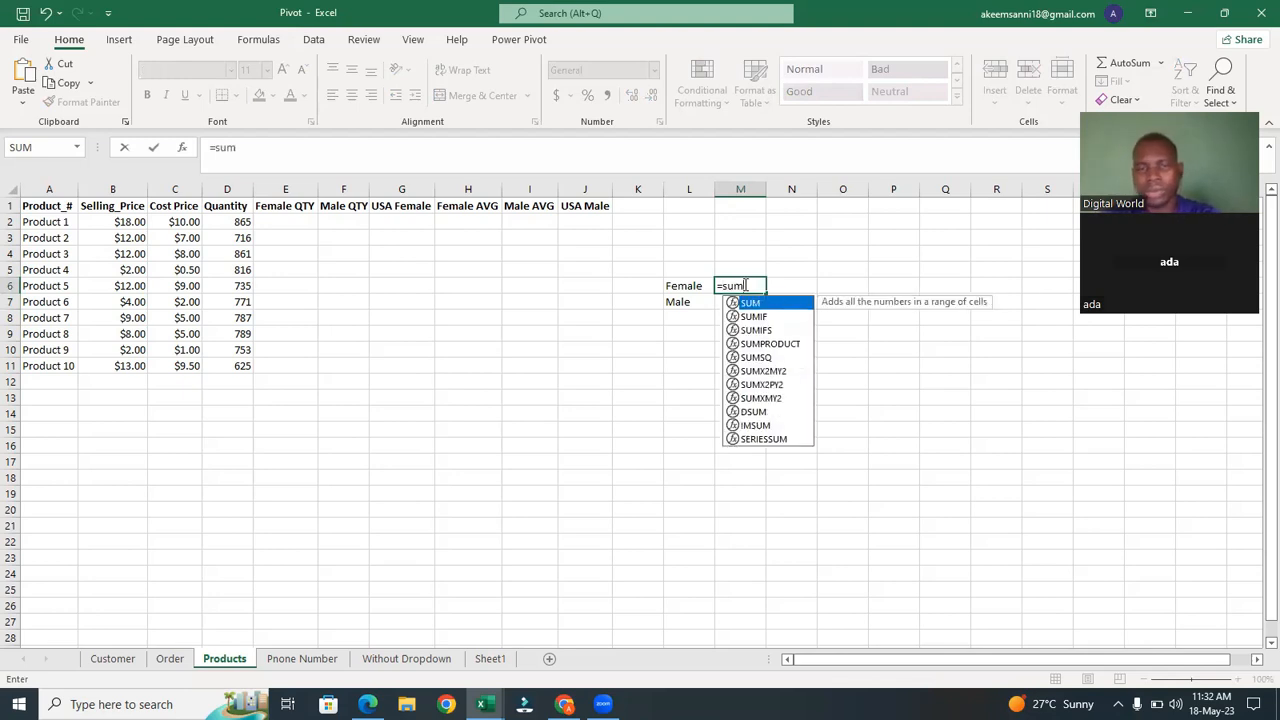
click(770, 318)
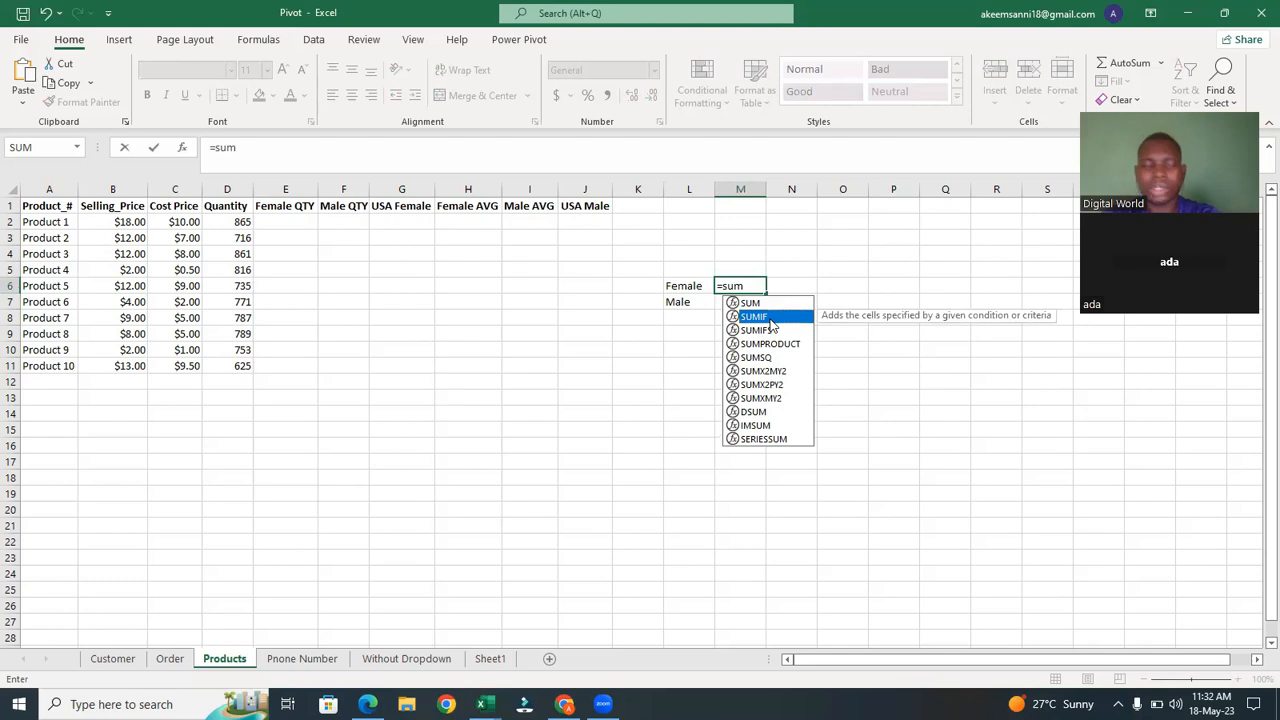
double_click(769, 317)
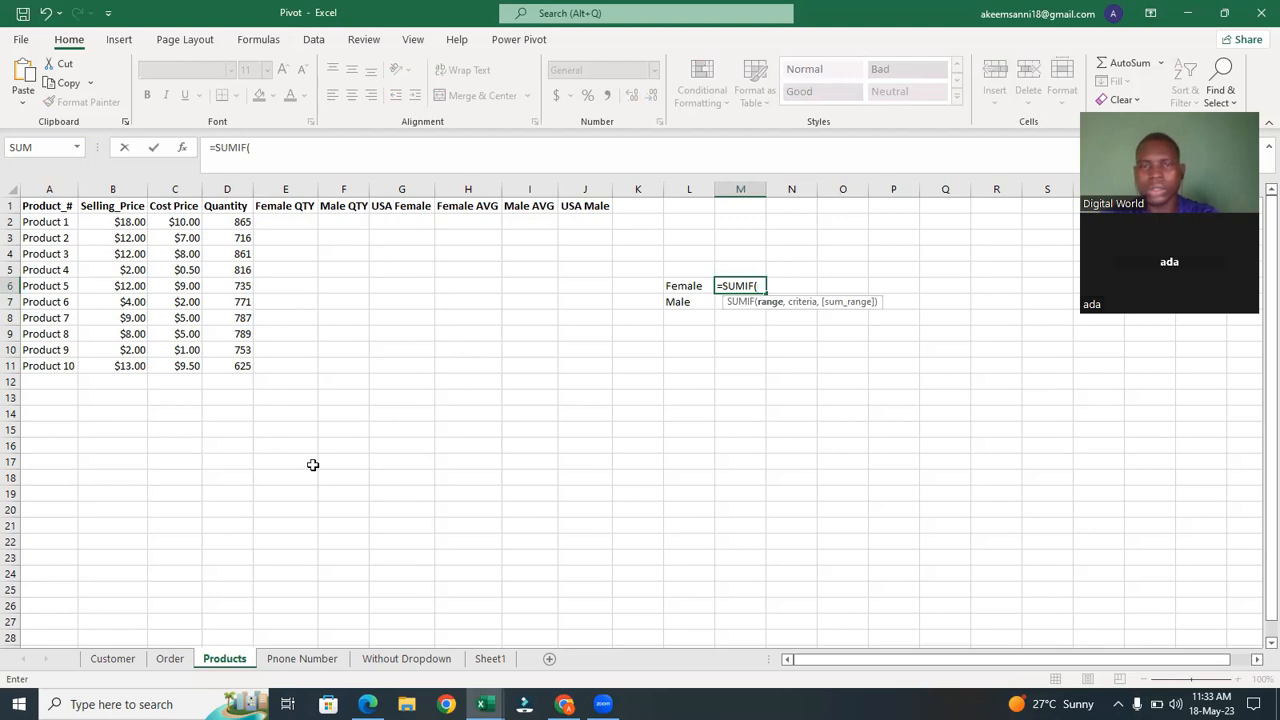
click(168, 658)
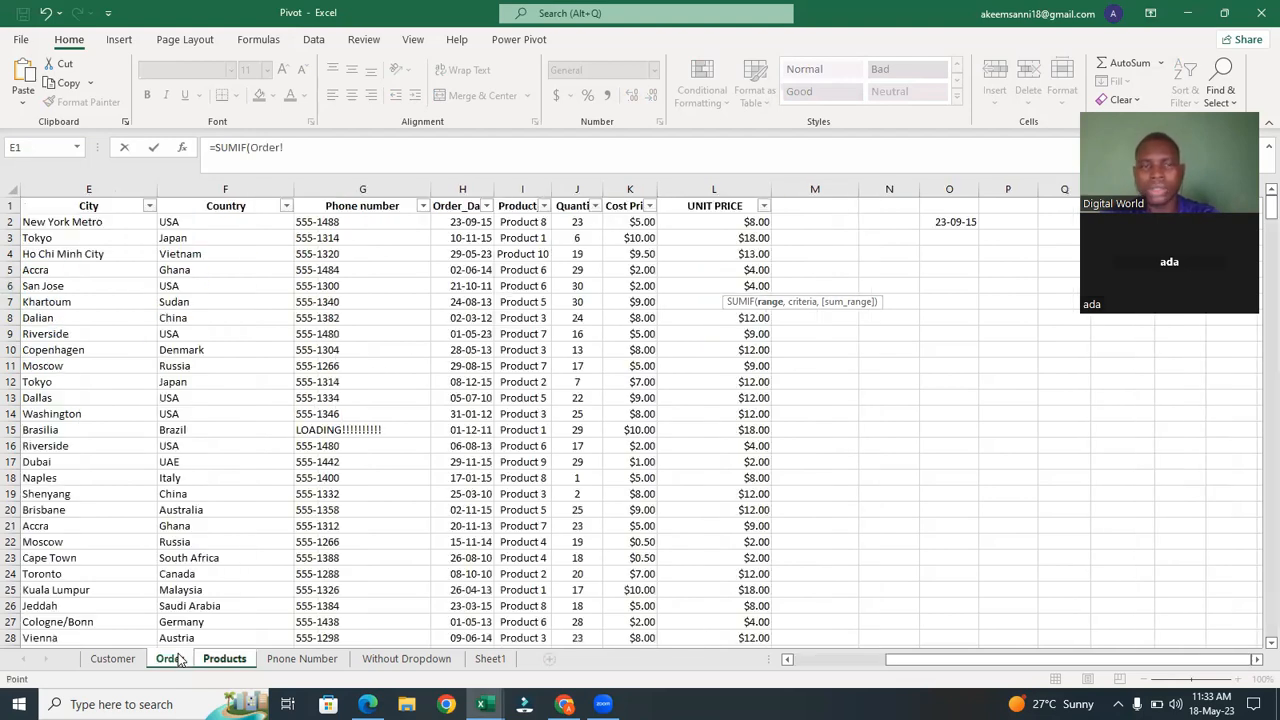
click(877, 658)
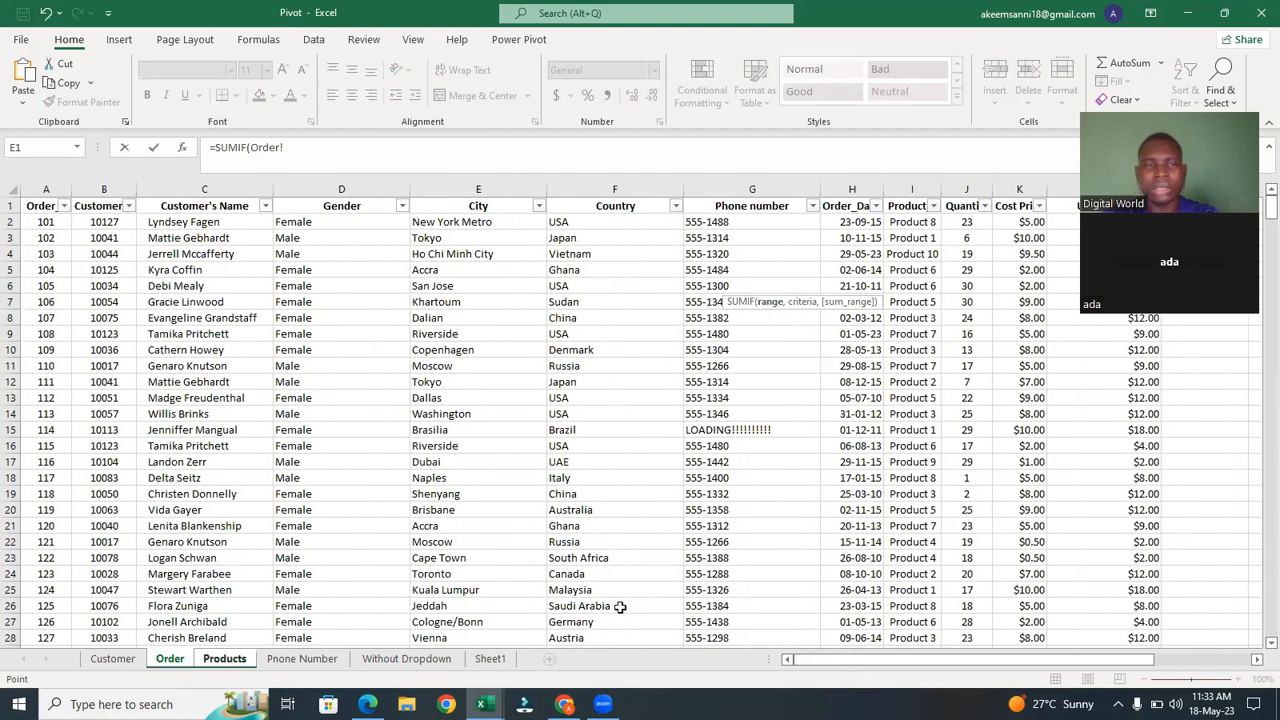
click(337, 183)
text(,)
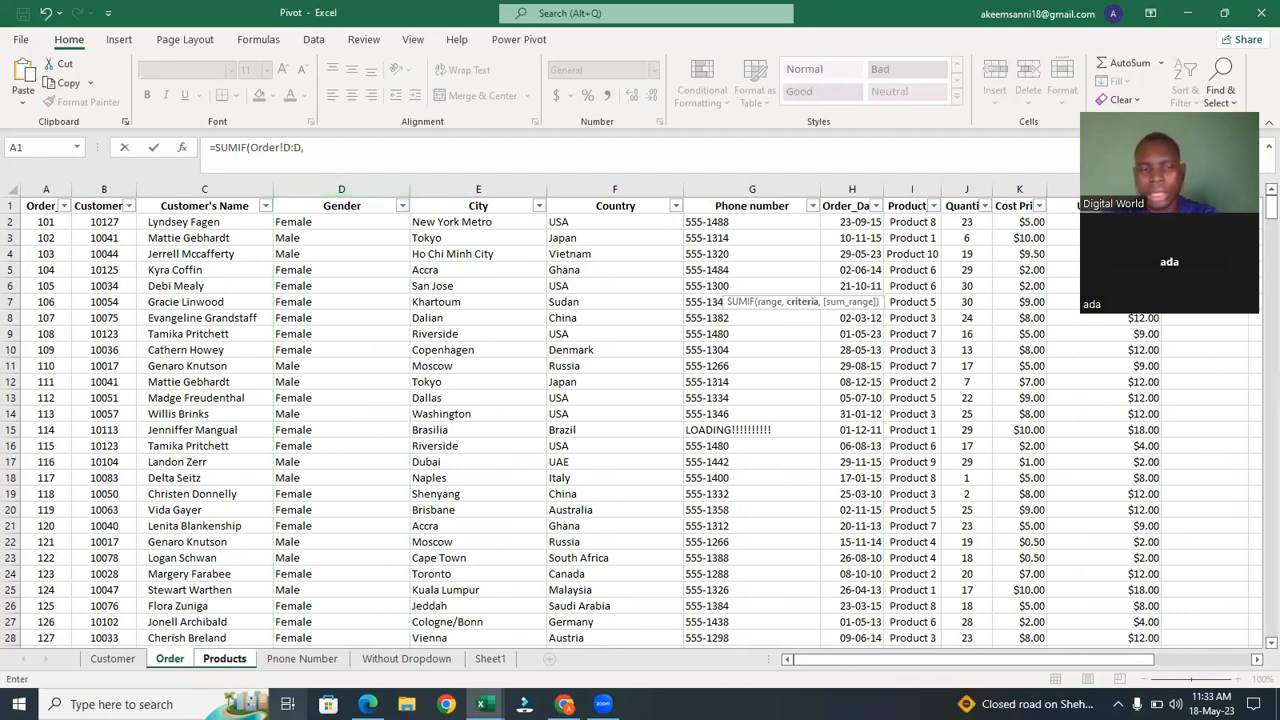
click(225, 659)
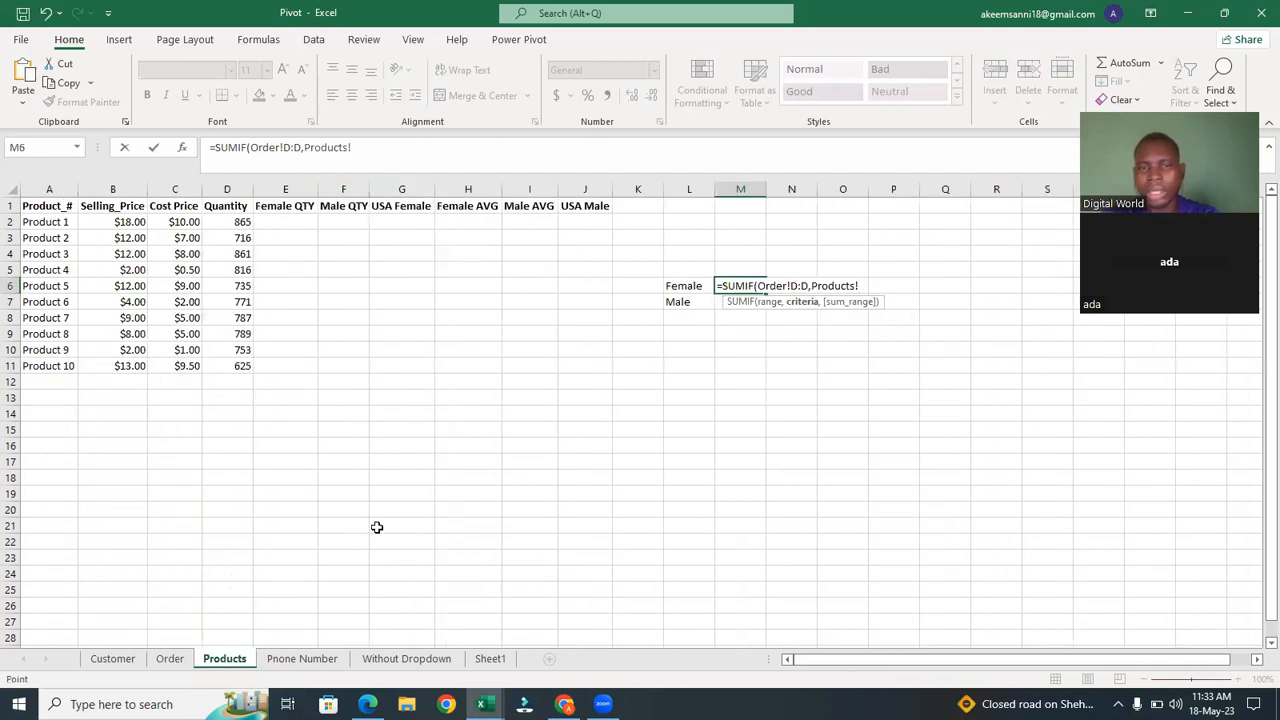
click(673, 286)
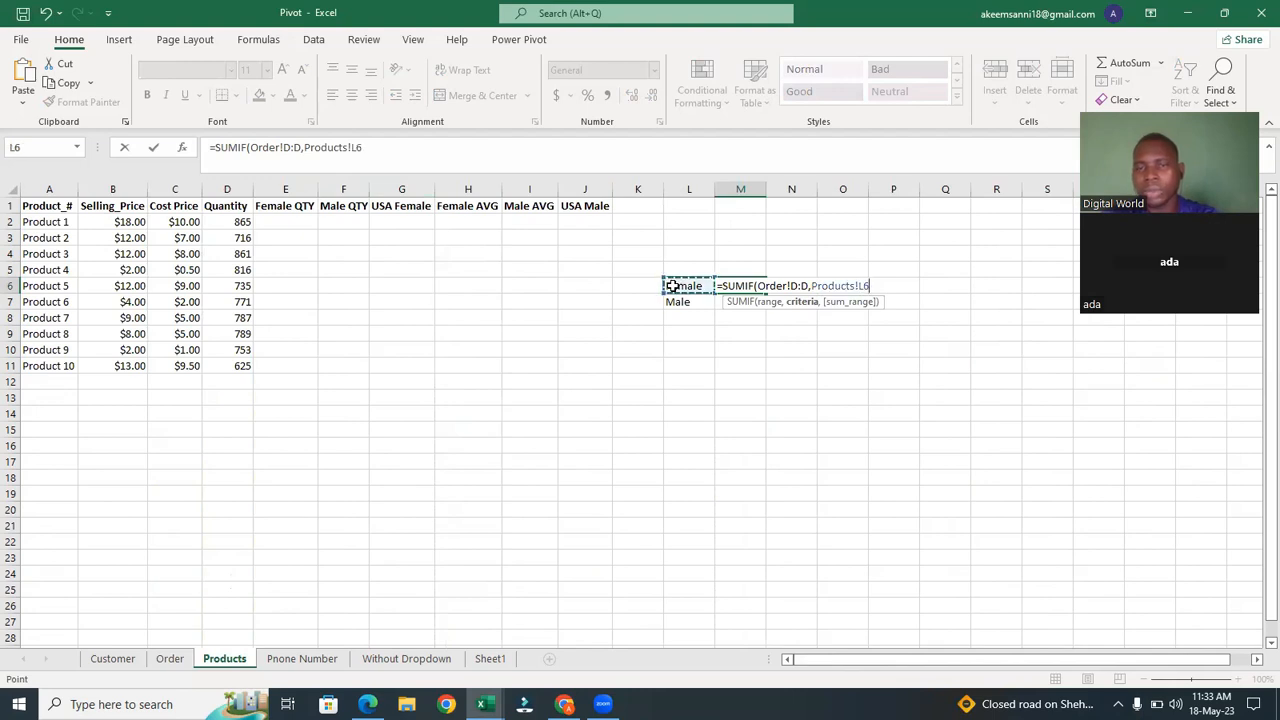
text(,)
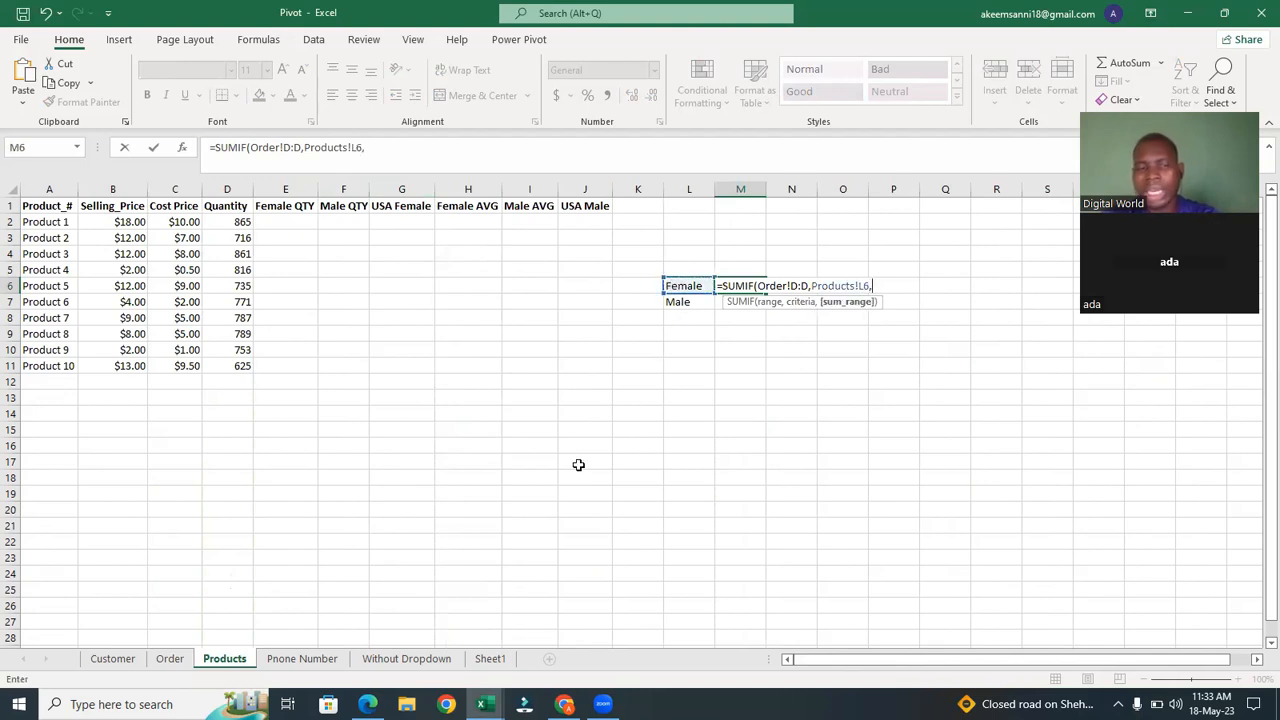
click(170, 659)
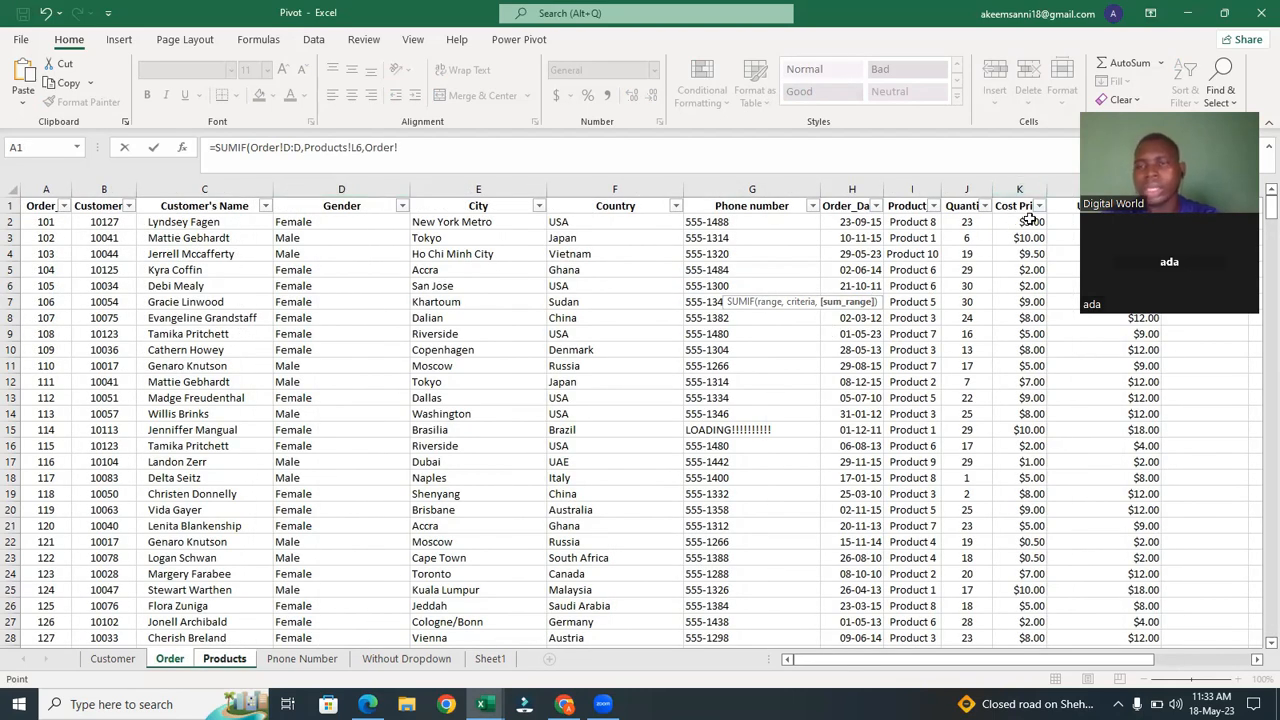
click(961, 193)
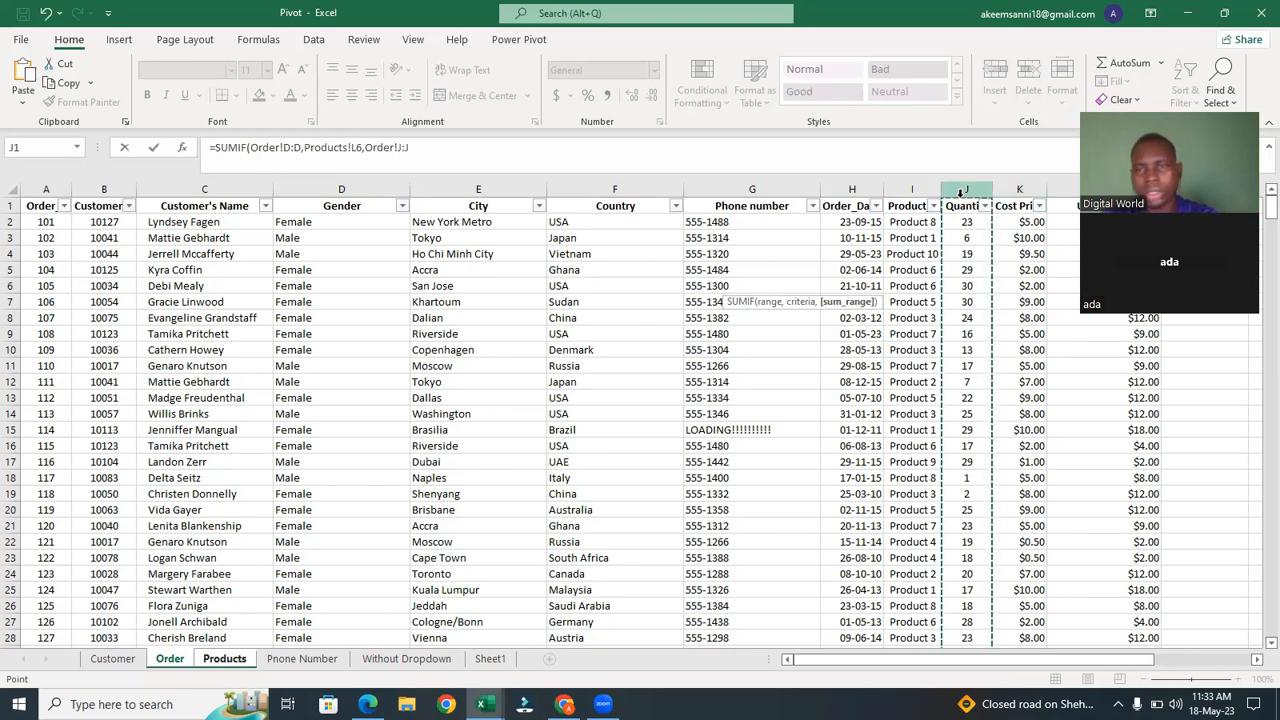
text())
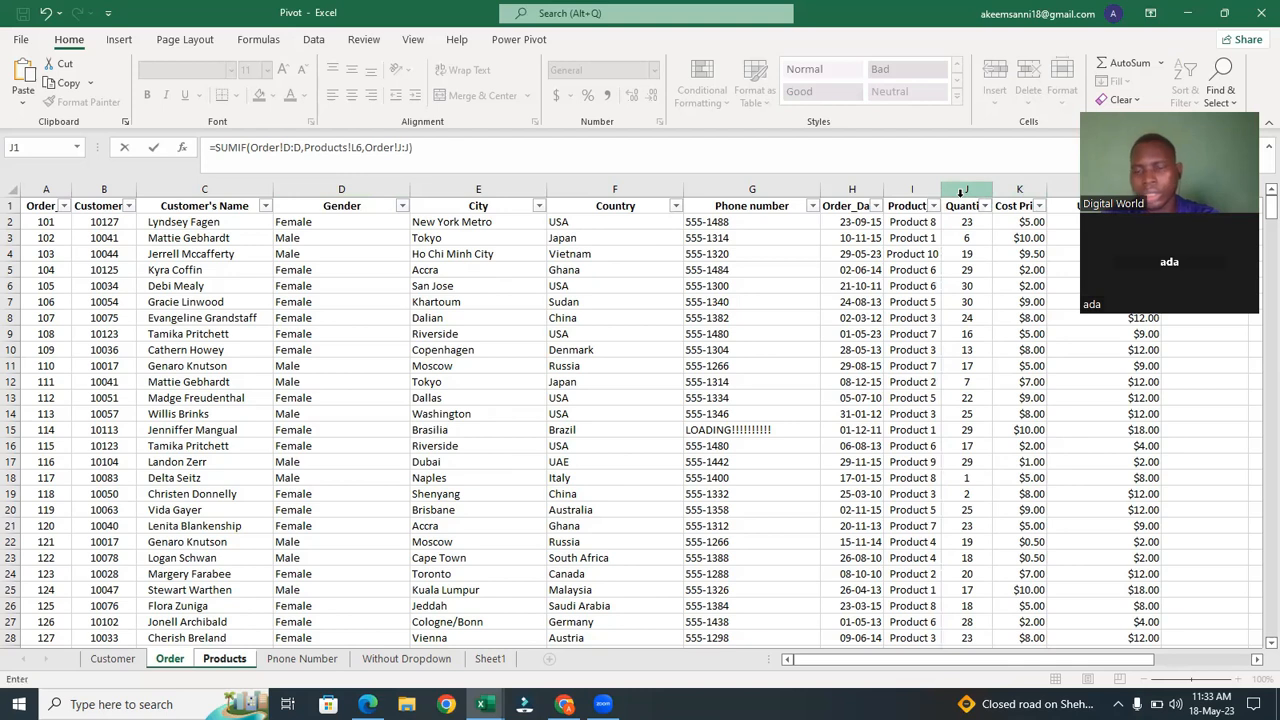
key(Return)
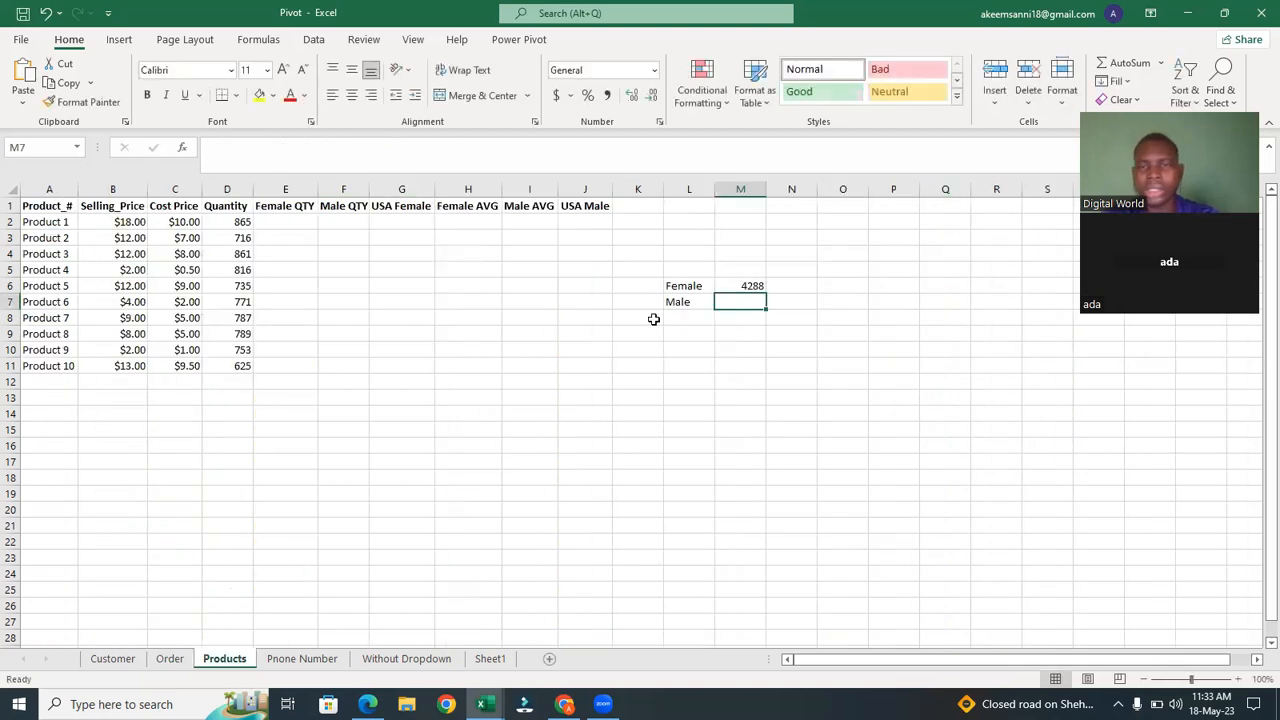
Fill the M6 SUMIF formula down into M7 for male customers.
click(748, 285)
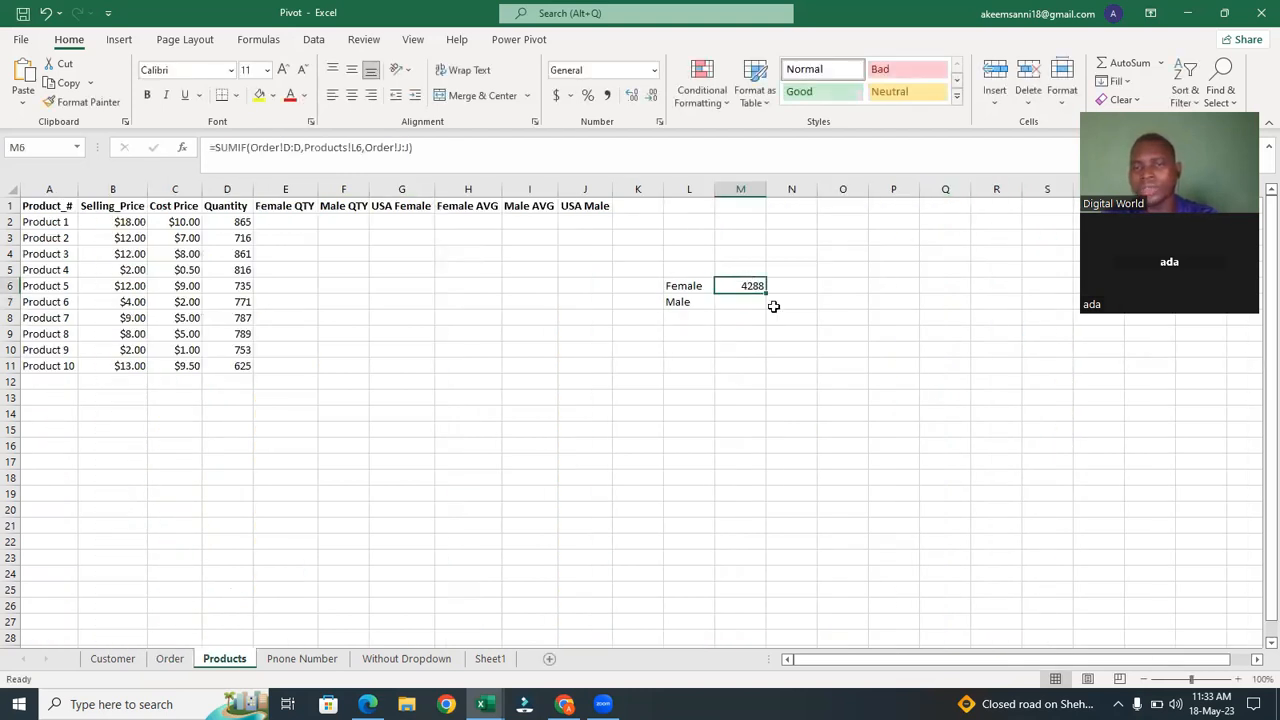
drag(768, 292, 768, 308)
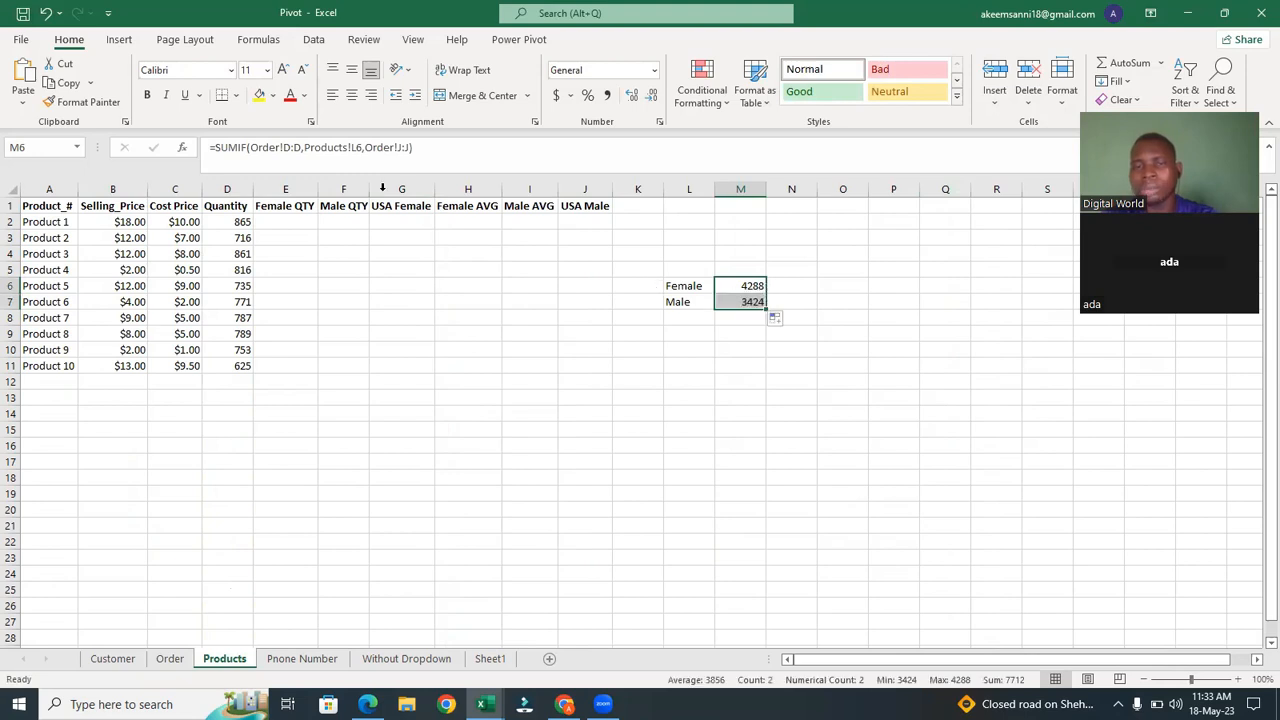
scroll(148, 228, right, 2)
scroll(389, 286, right, 3)
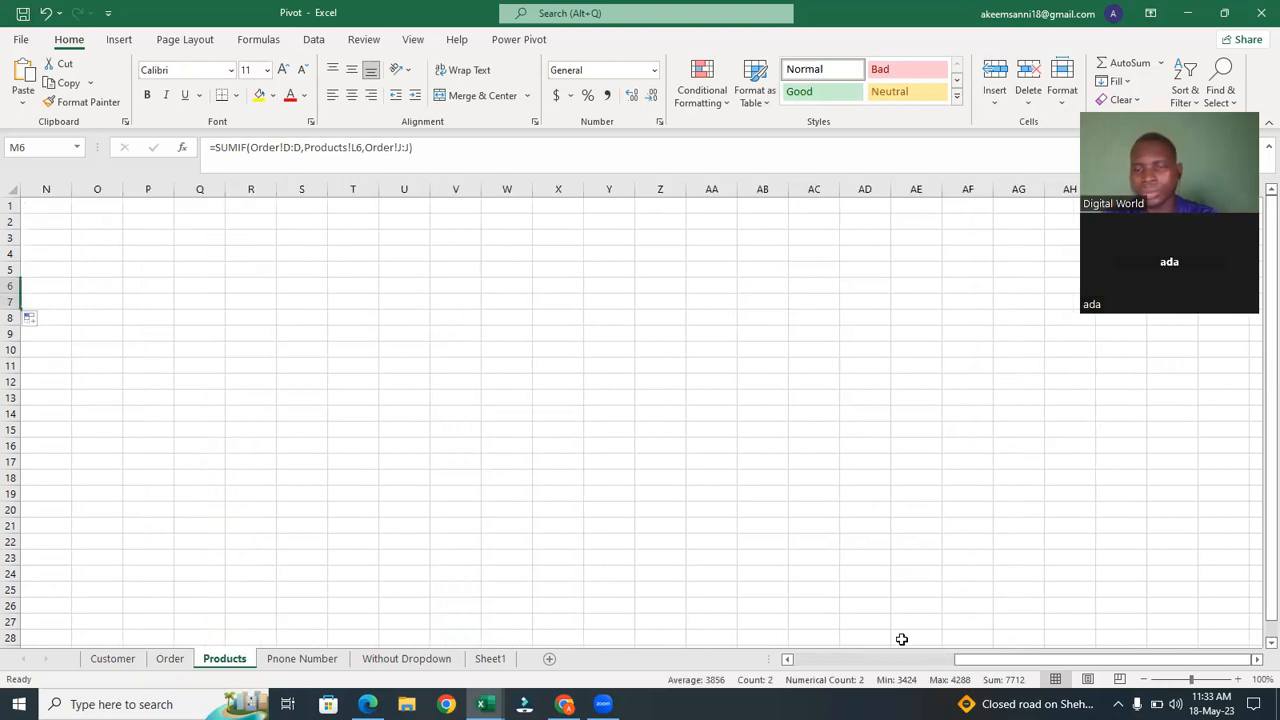
click(938, 663)
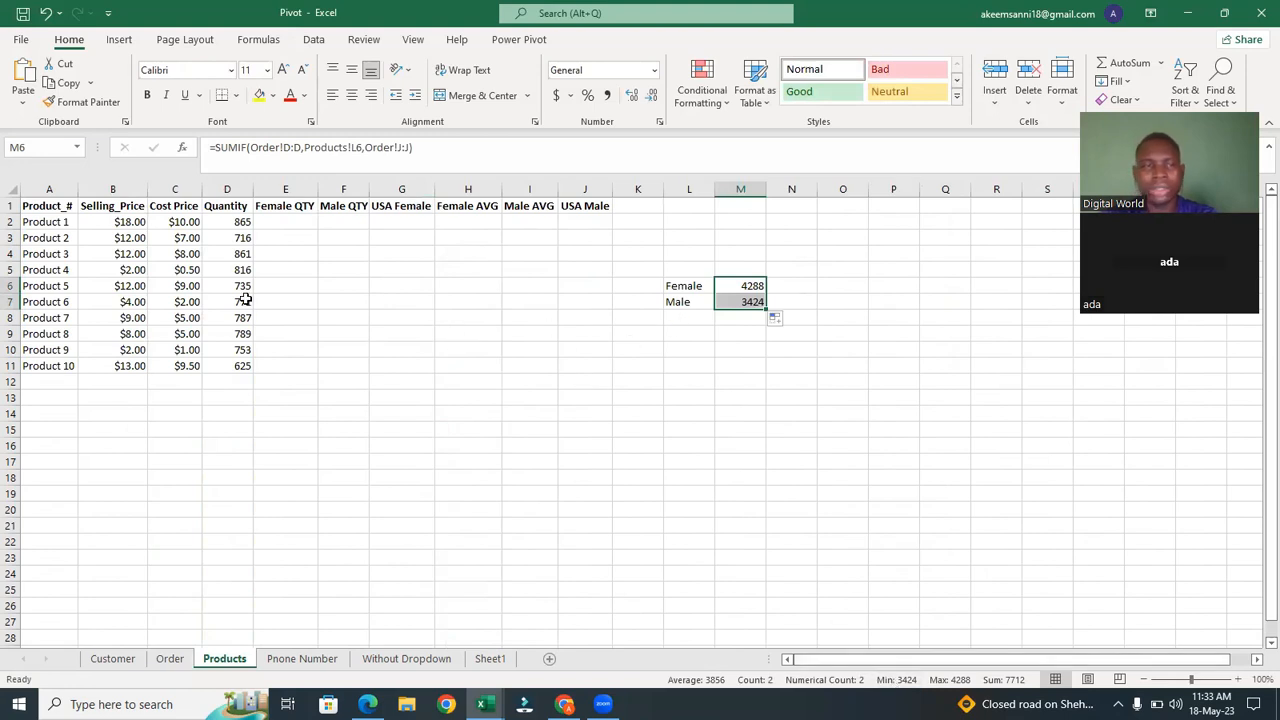
In E2, start a SUMIFS summing Order!J:J where Order!I:I matches Products!A2, adding Order!D:D as the second criteria range.
click(266, 208)
click(269, 222)
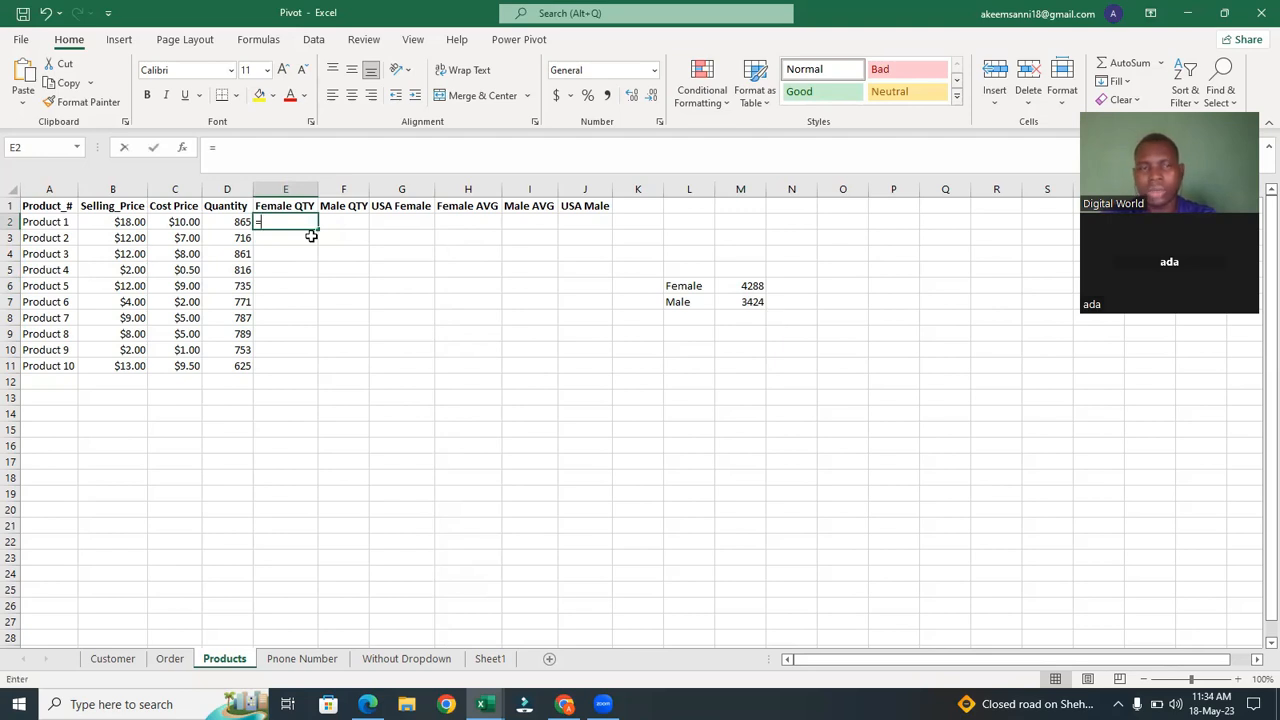
text(=sumi)
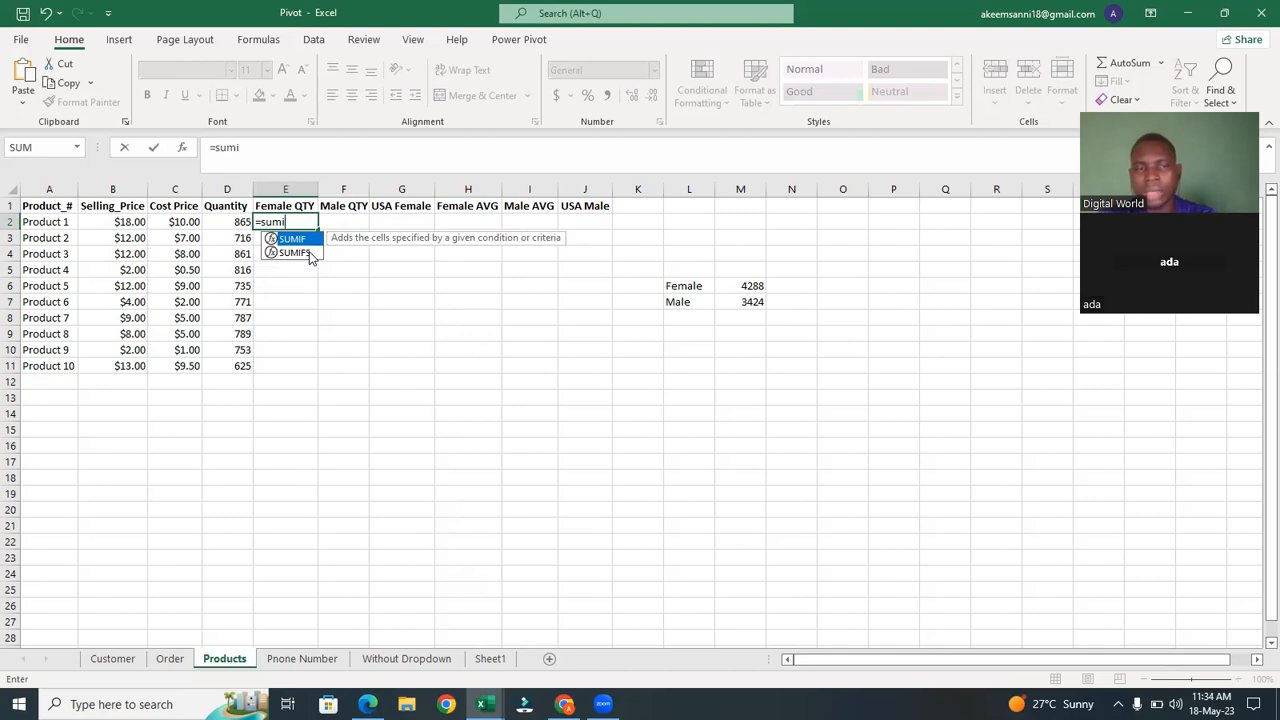
click(310, 253)
double_click(310, 253)
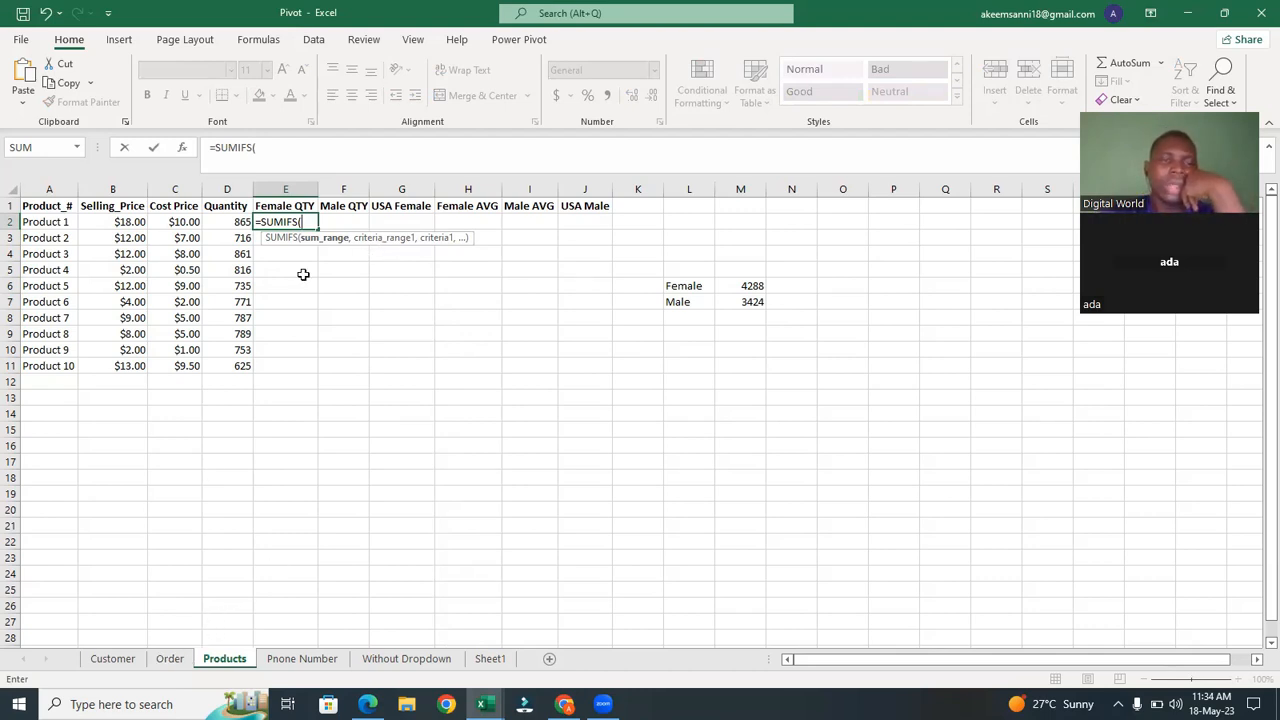
click(183, 662)
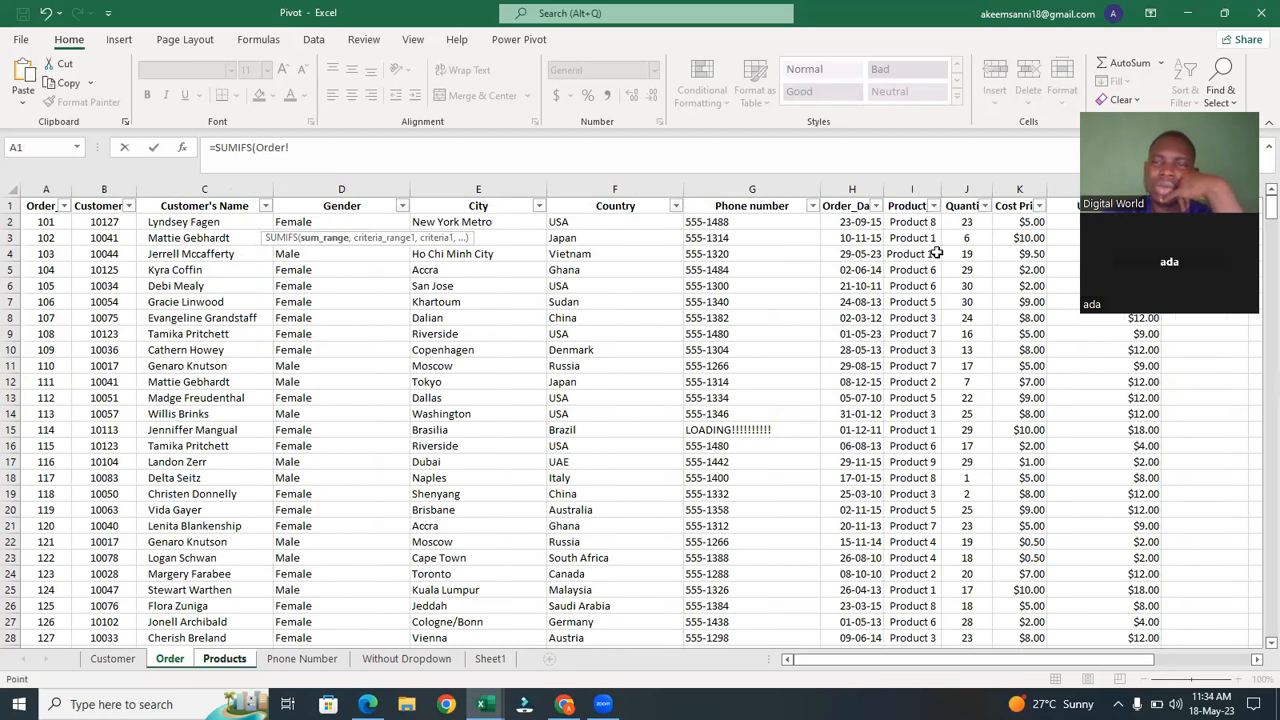
click(961, 190)
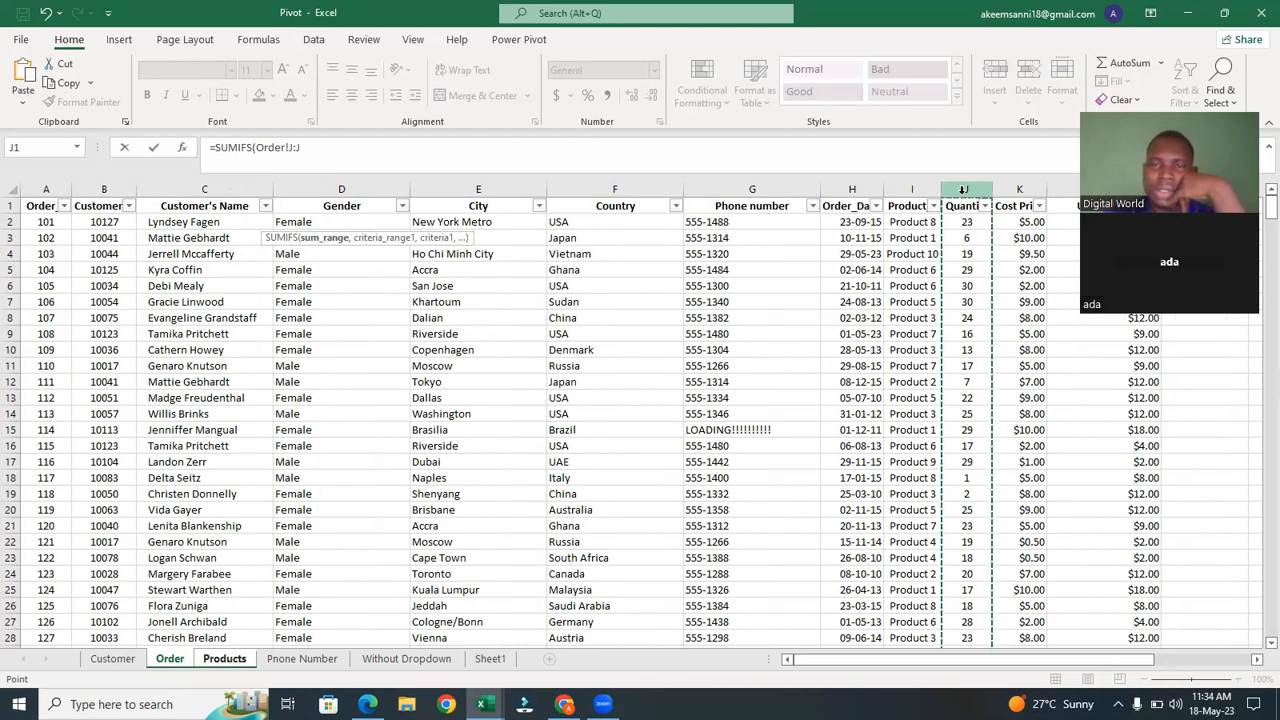
text(,)
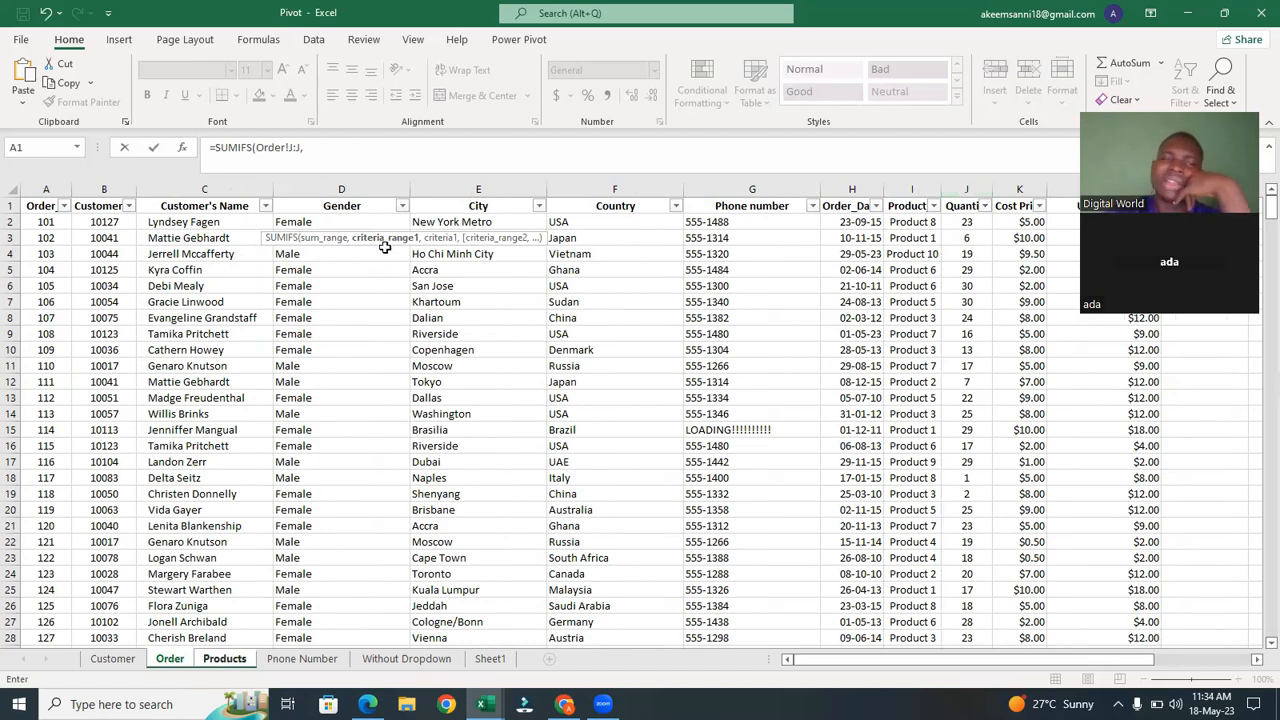
click(936, 181)
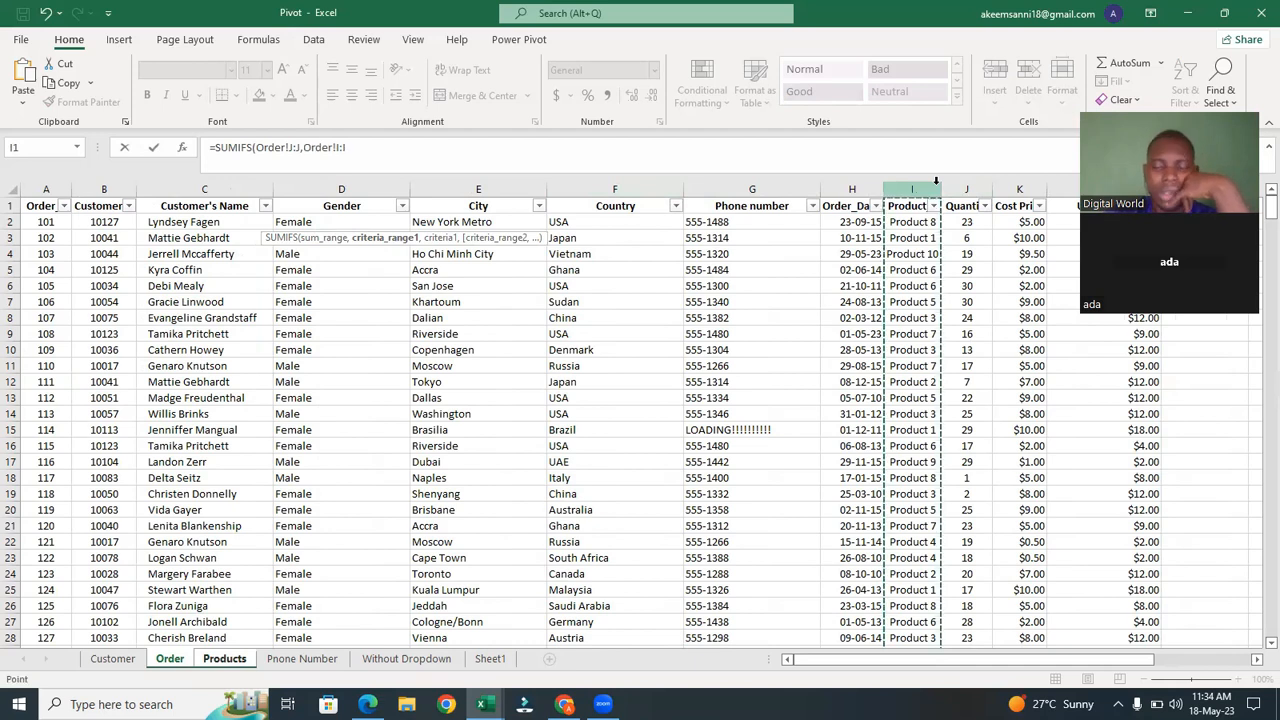
text(,)
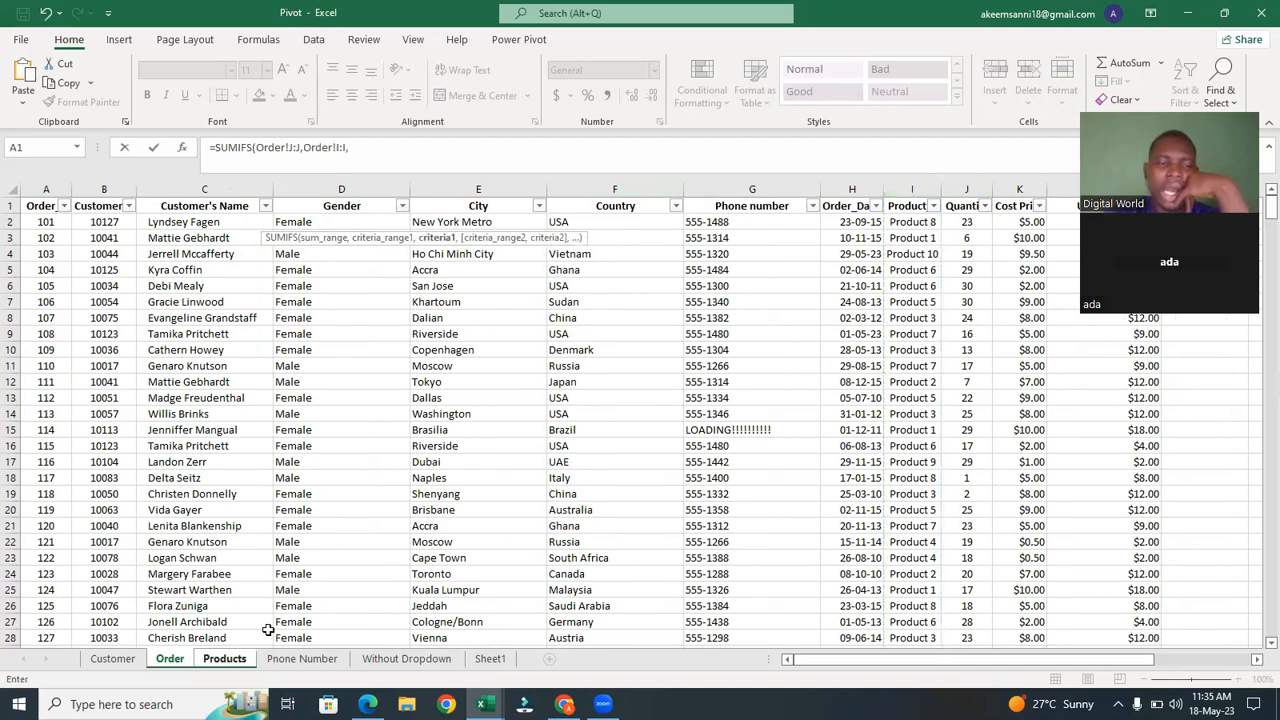
click(226, 659)
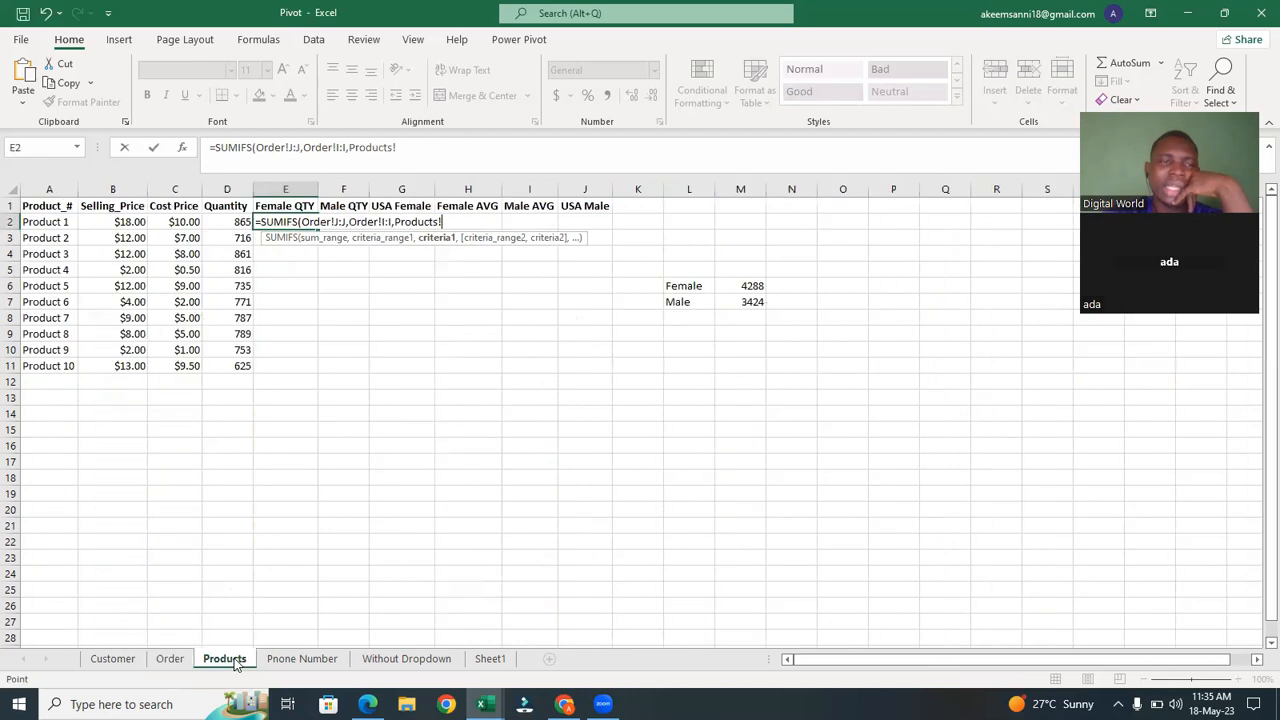
click(47, 226)
text(,)
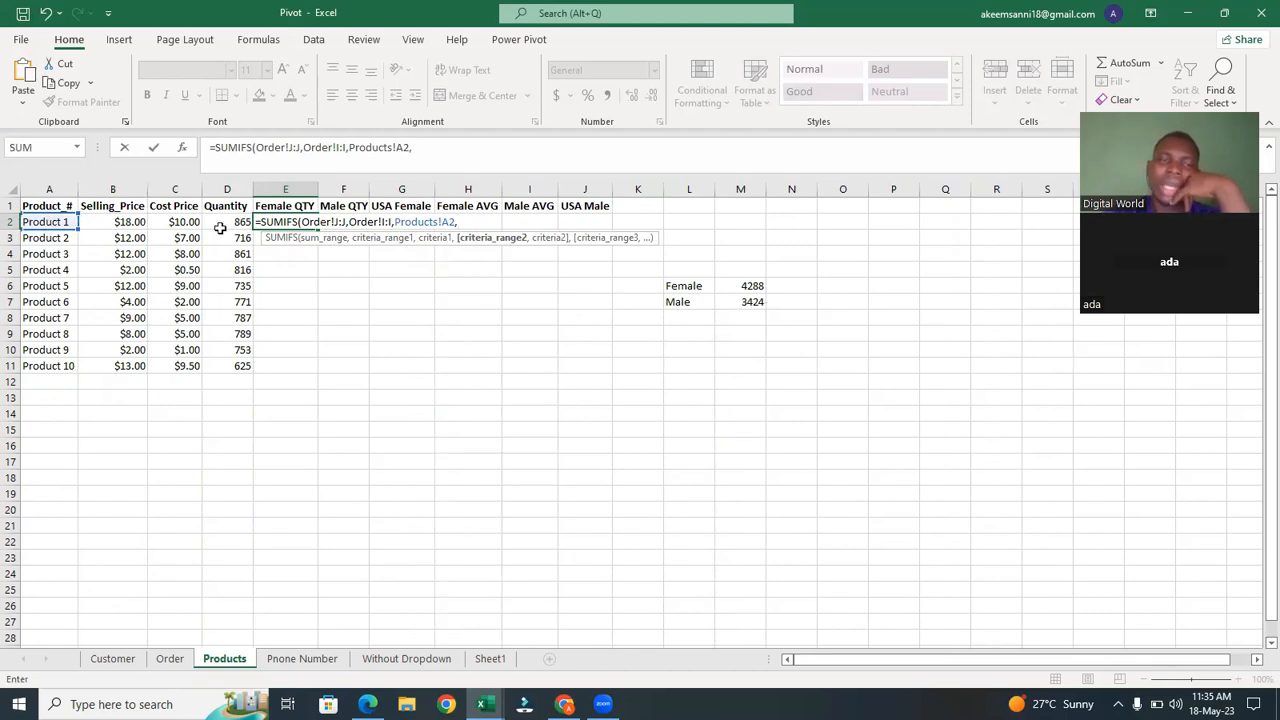
click(184, 663)
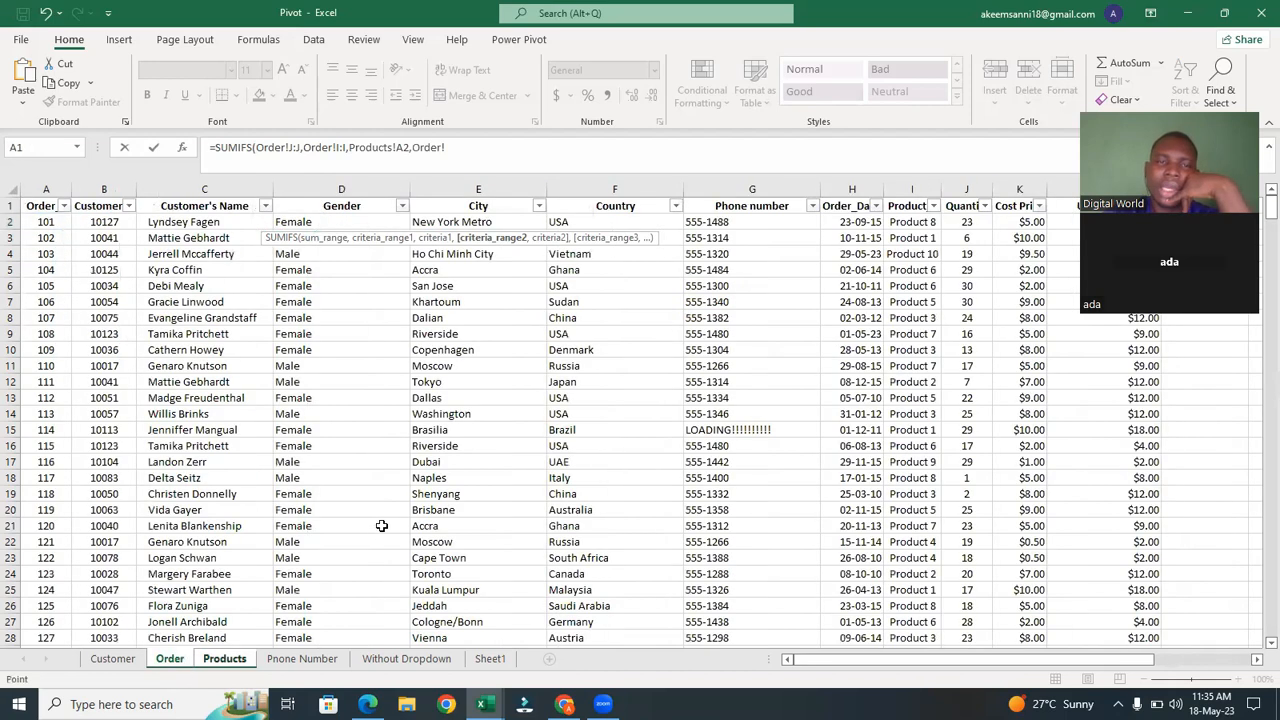
click(360, 189)
text(,)
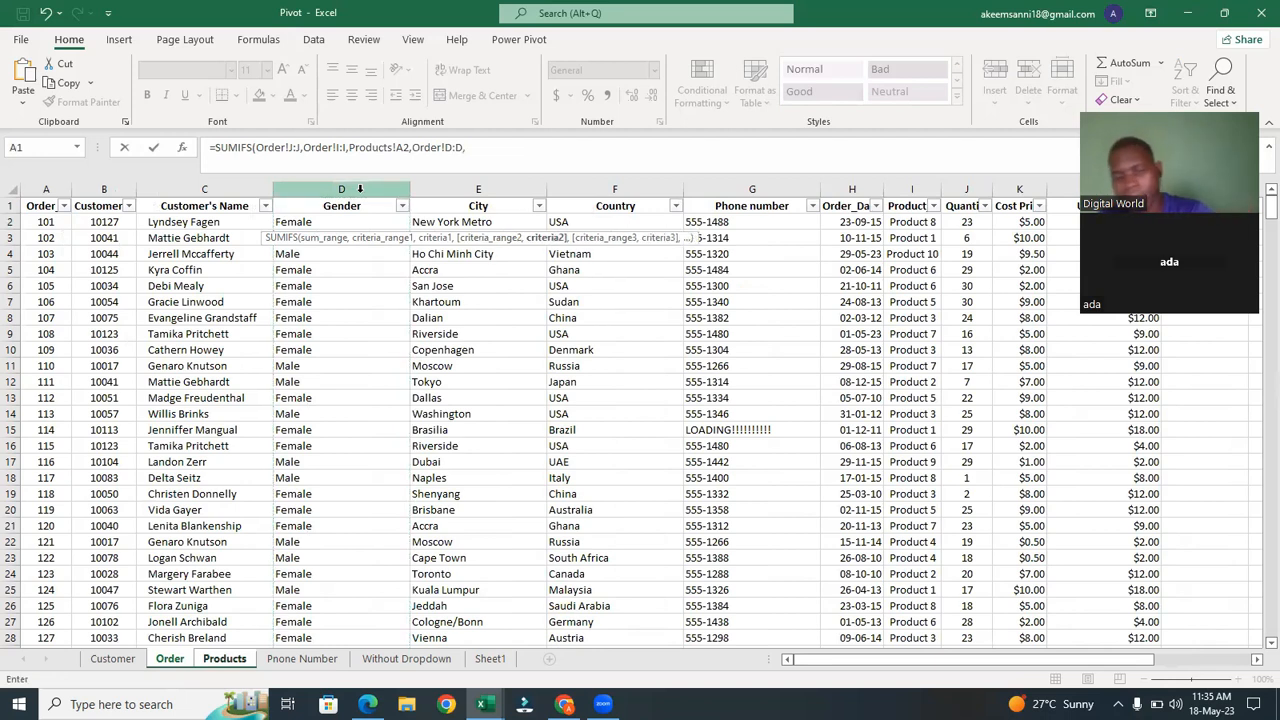
text(Femal)
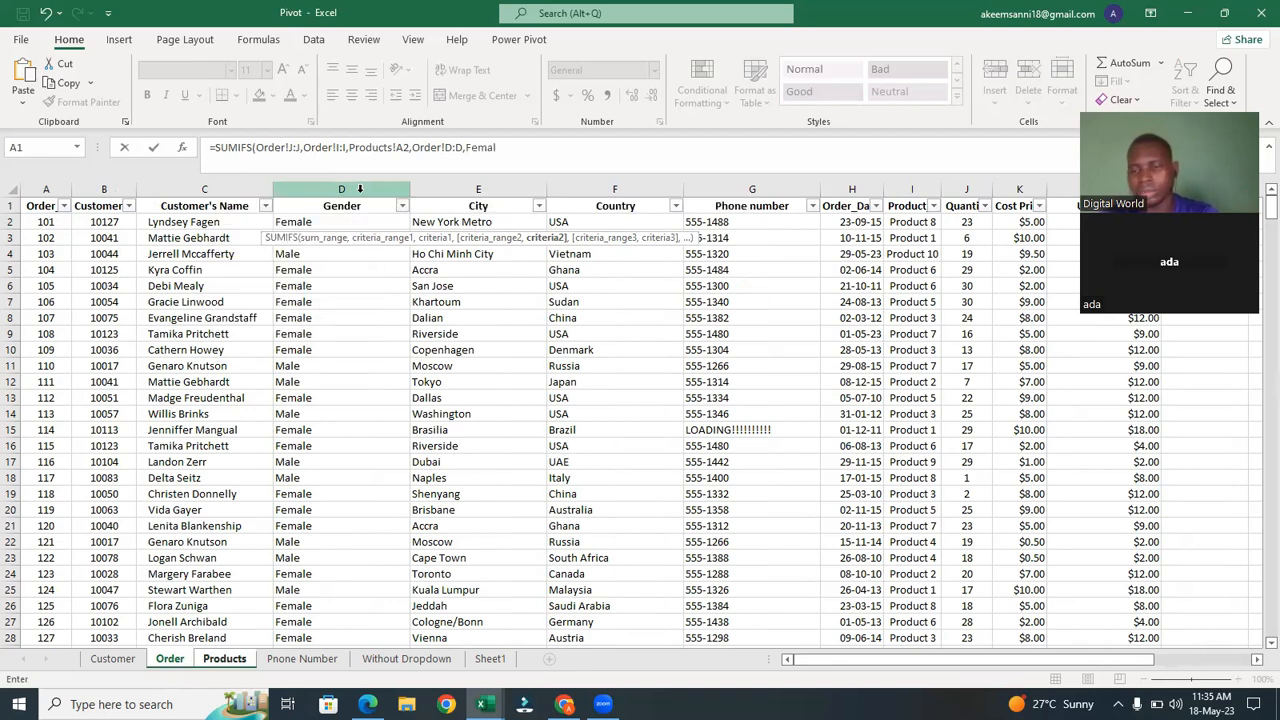
Complete the E2 formula with the criterion "Female" and fill it down through E11 for all products.
key(BackSpace)
key(BackSpace)
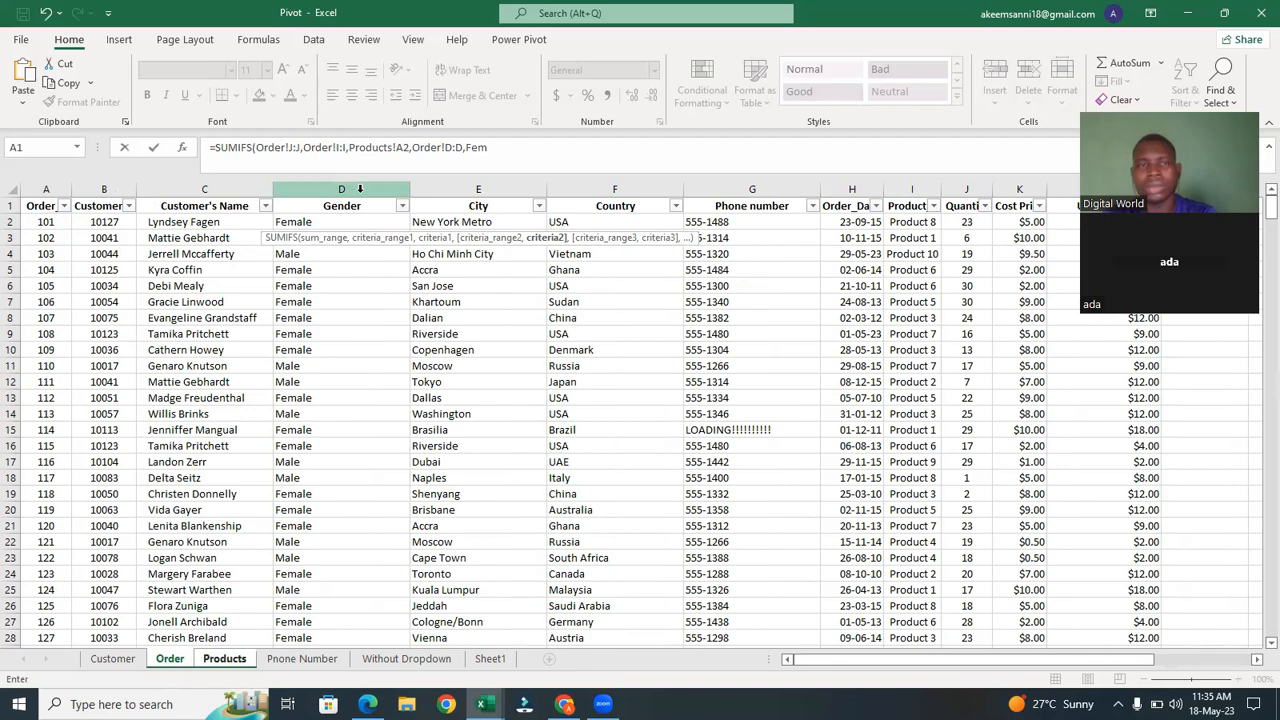
key(BackSpace)
key(BackSpace)
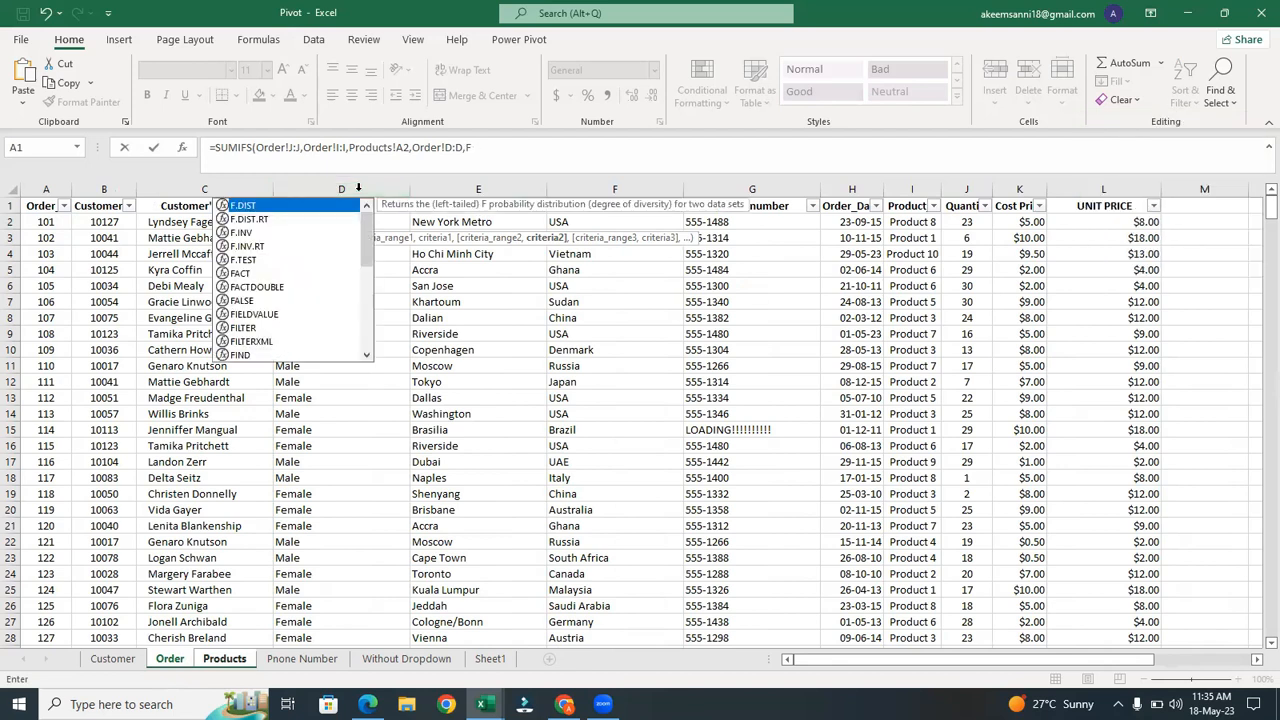
key(Escape)
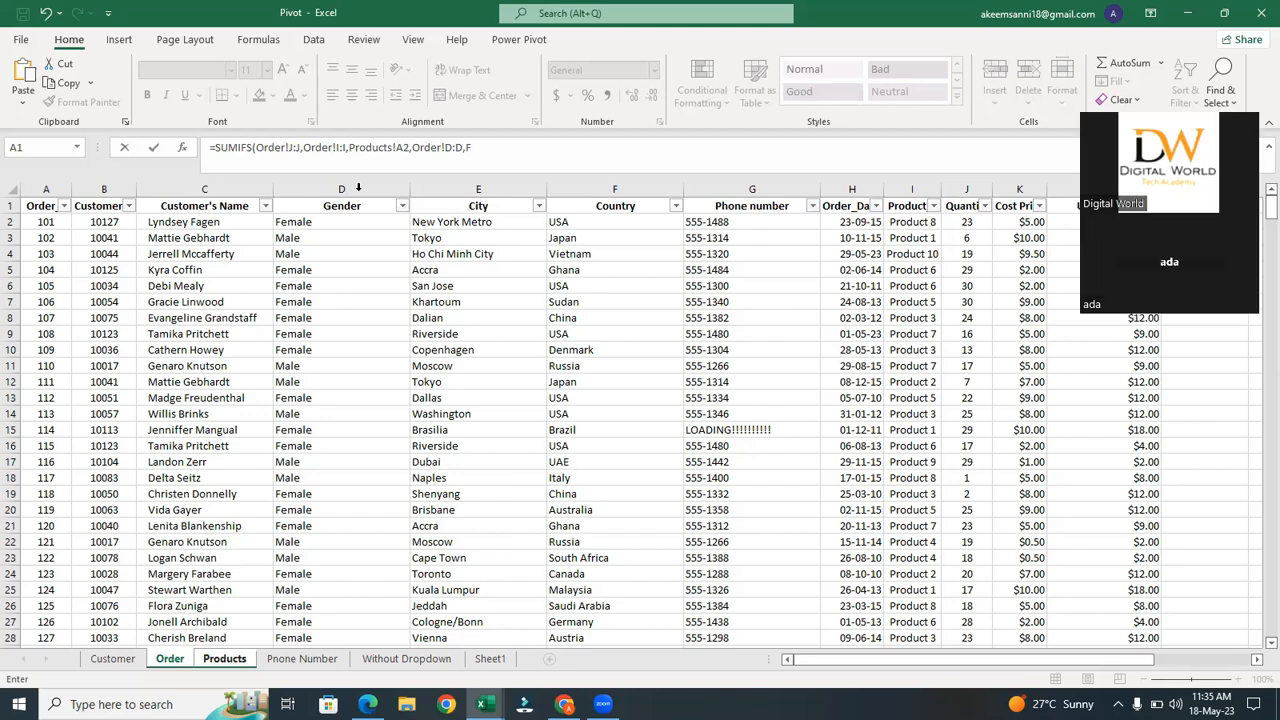
click(481, 147)
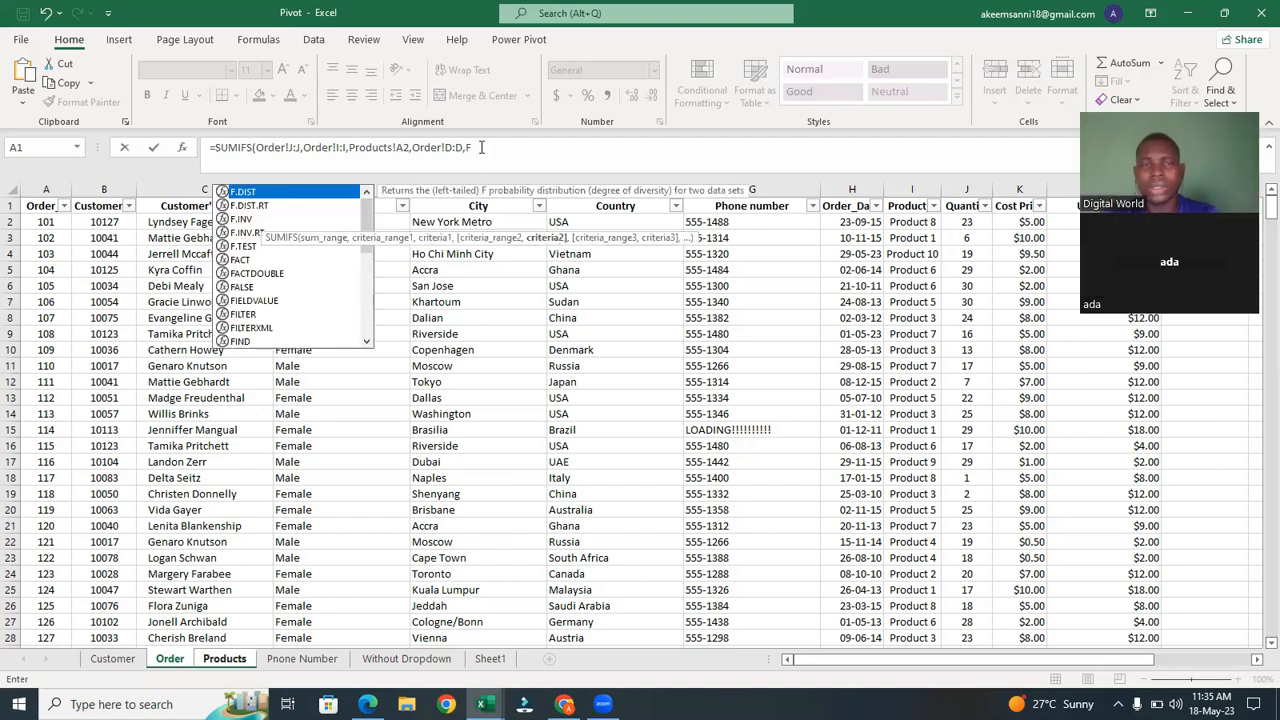
click(481, 147)
key(BackSpace)
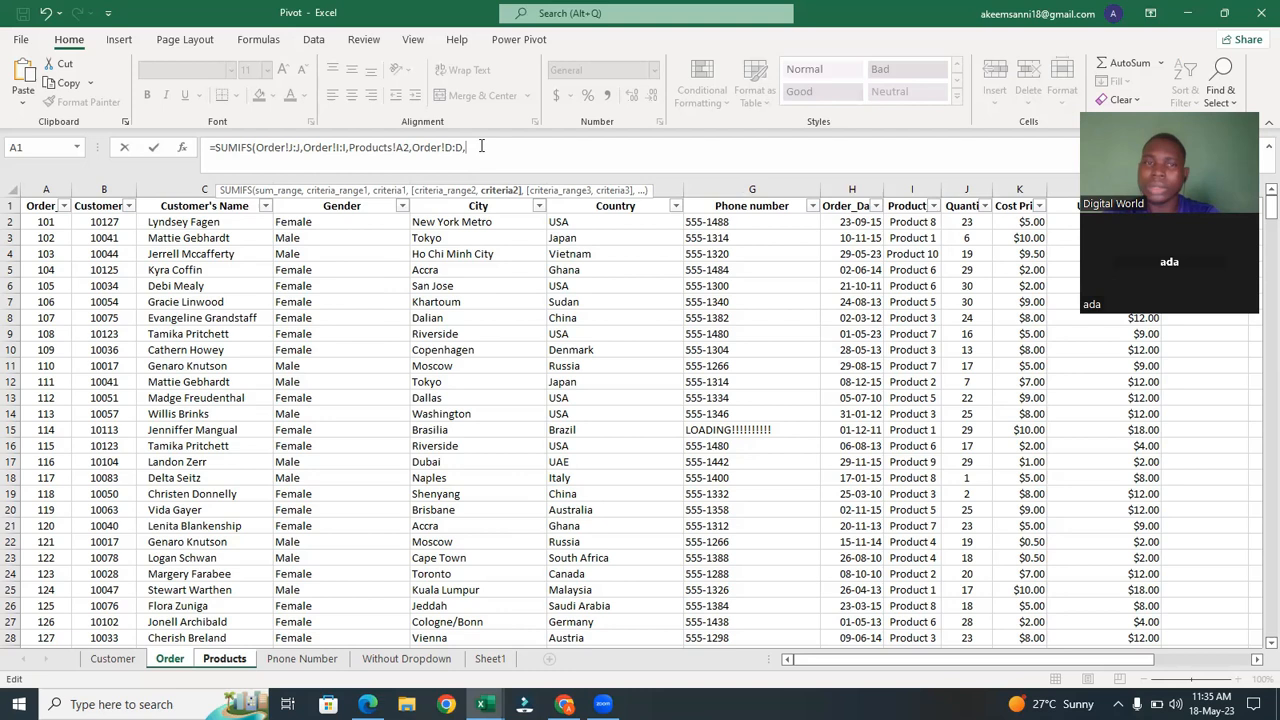
text(")
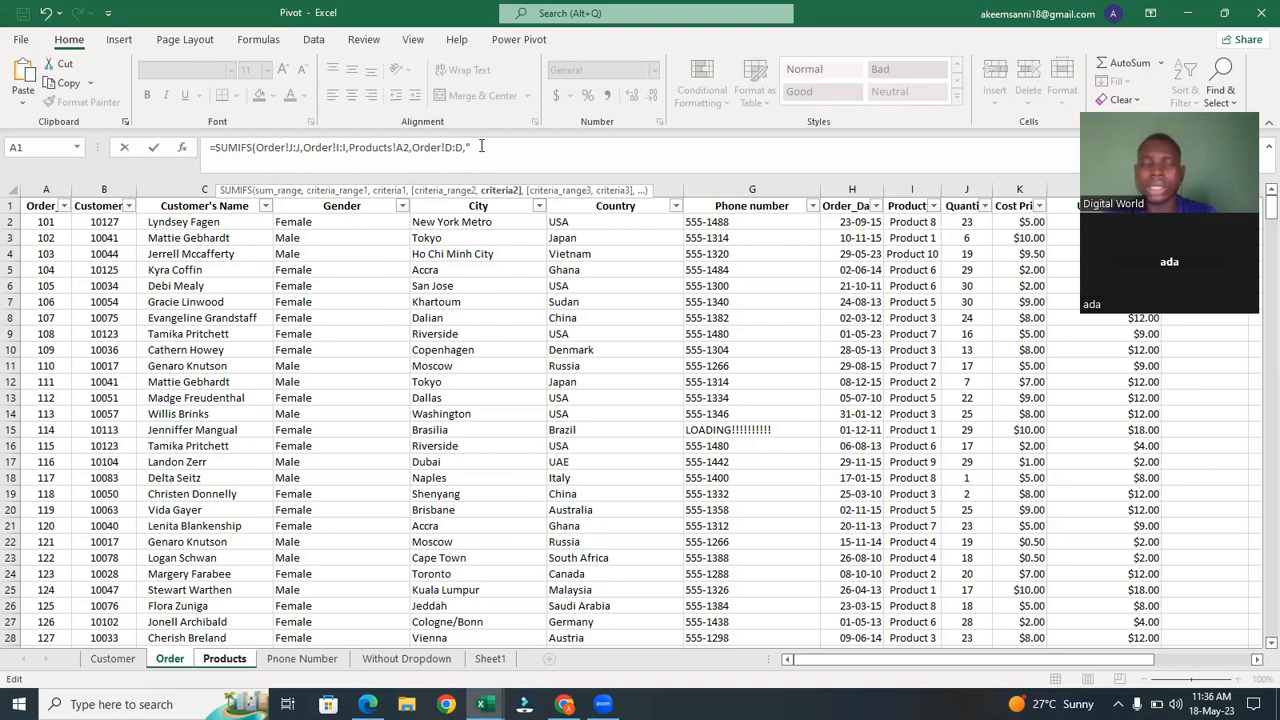
text(fem)
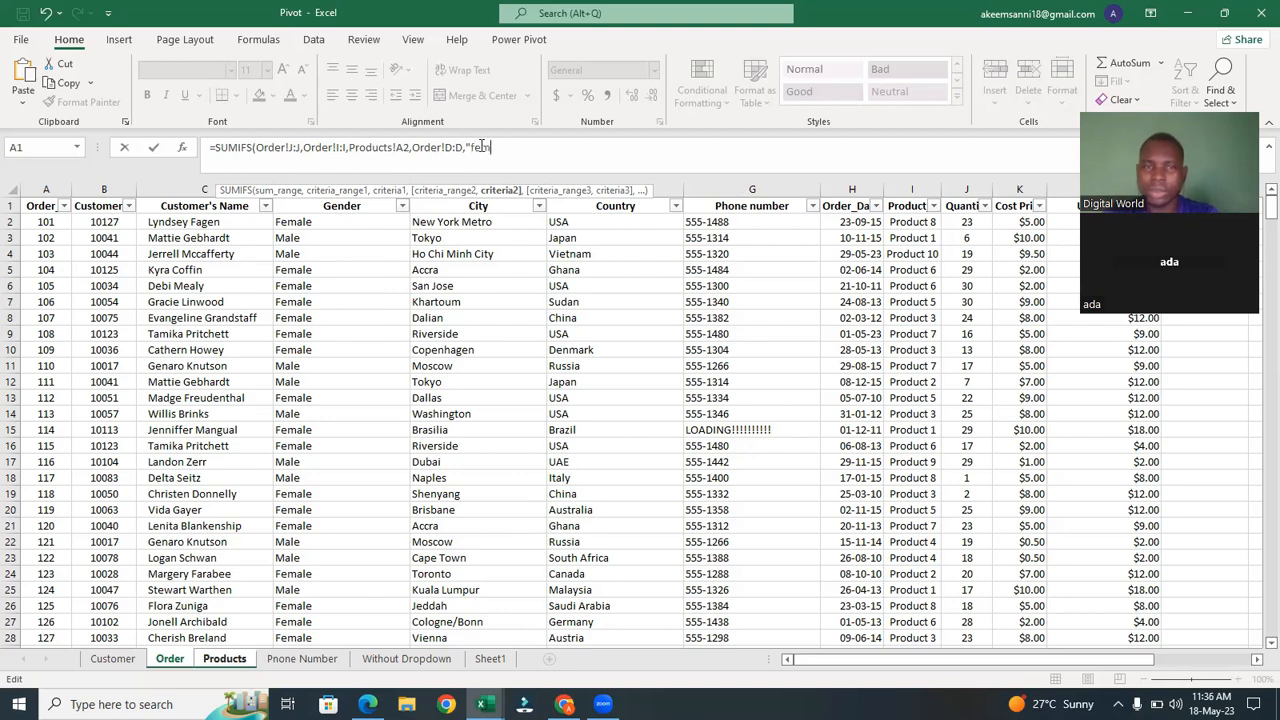
key(BackSpace)
key(BackSpace)
key(BackSpace)
text(Female)
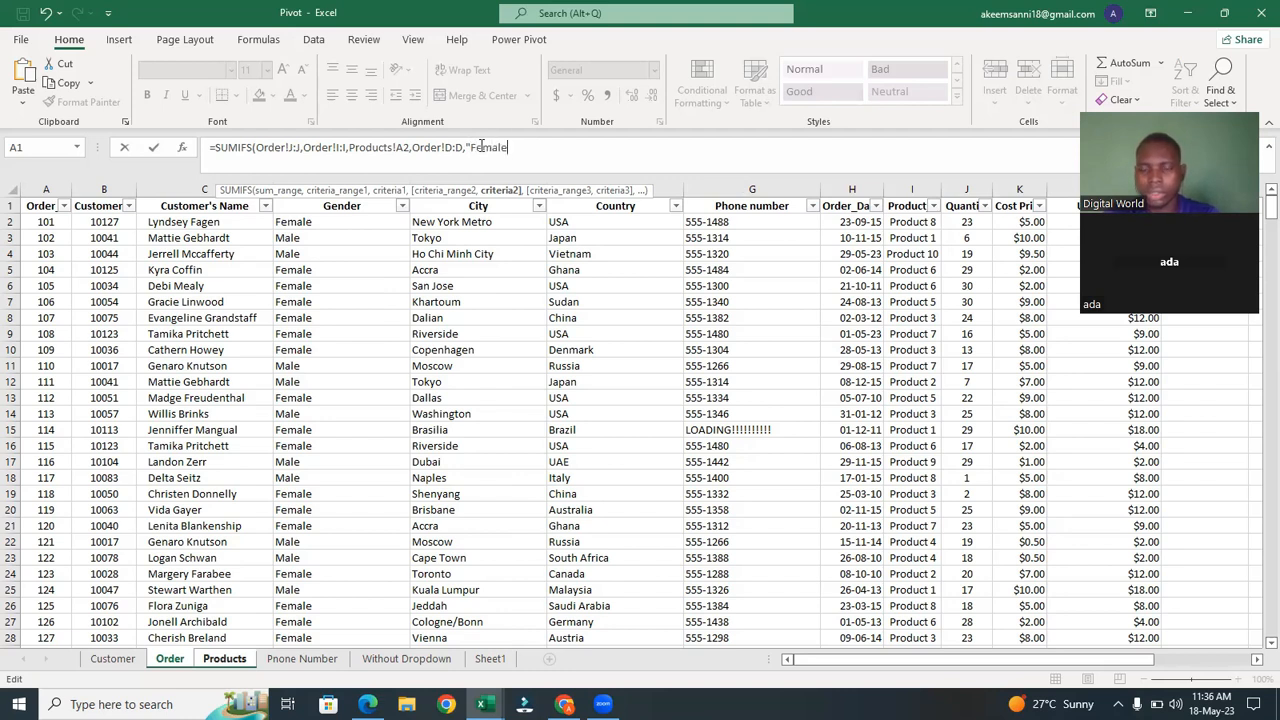
text(")
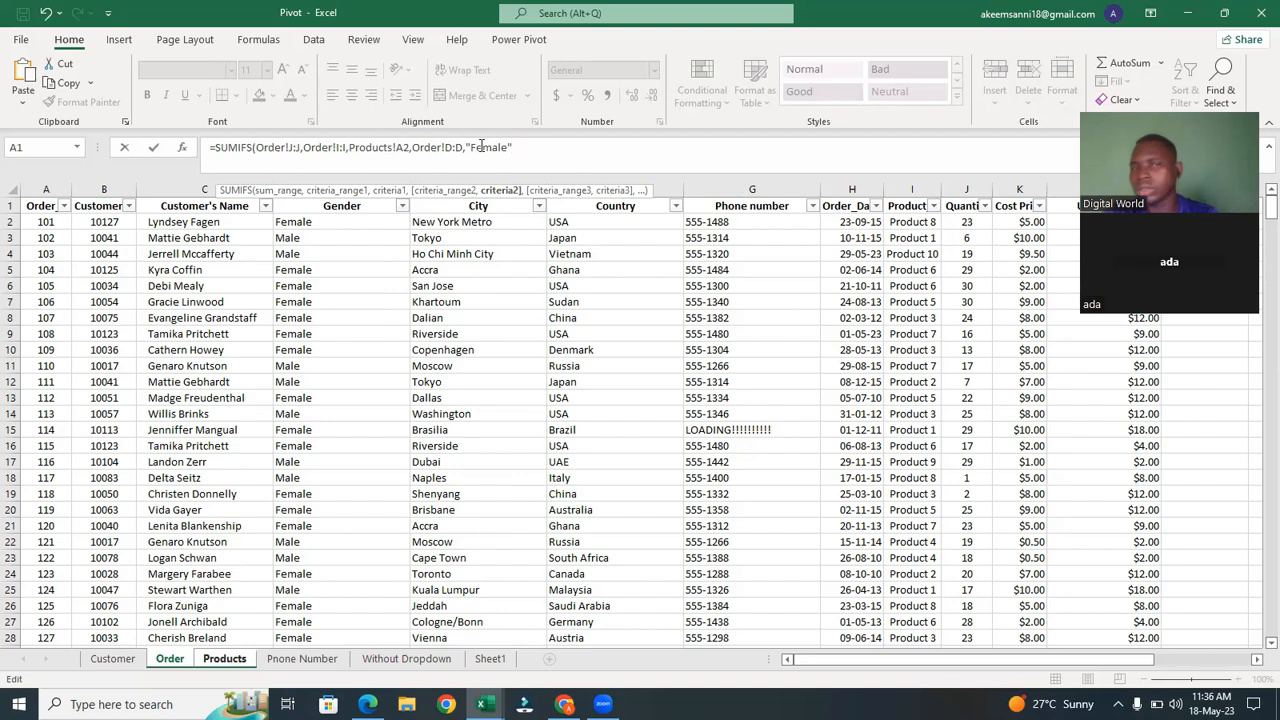
text())
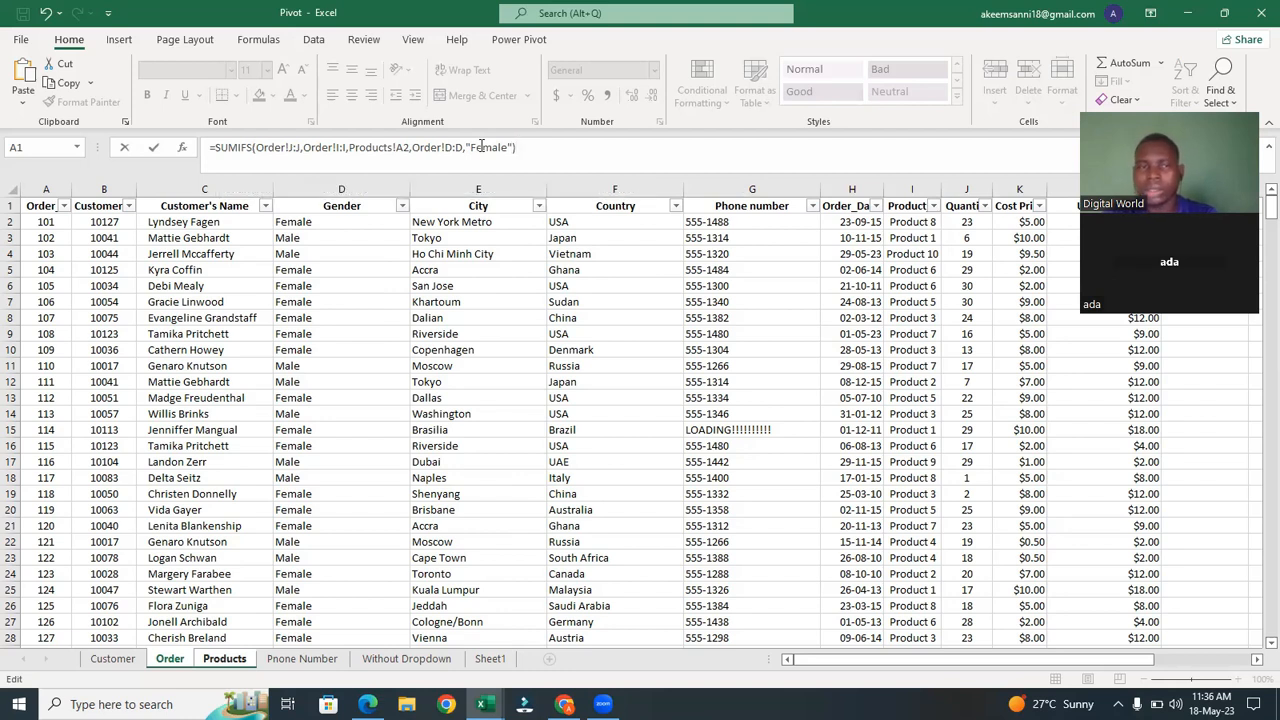
key(Return)
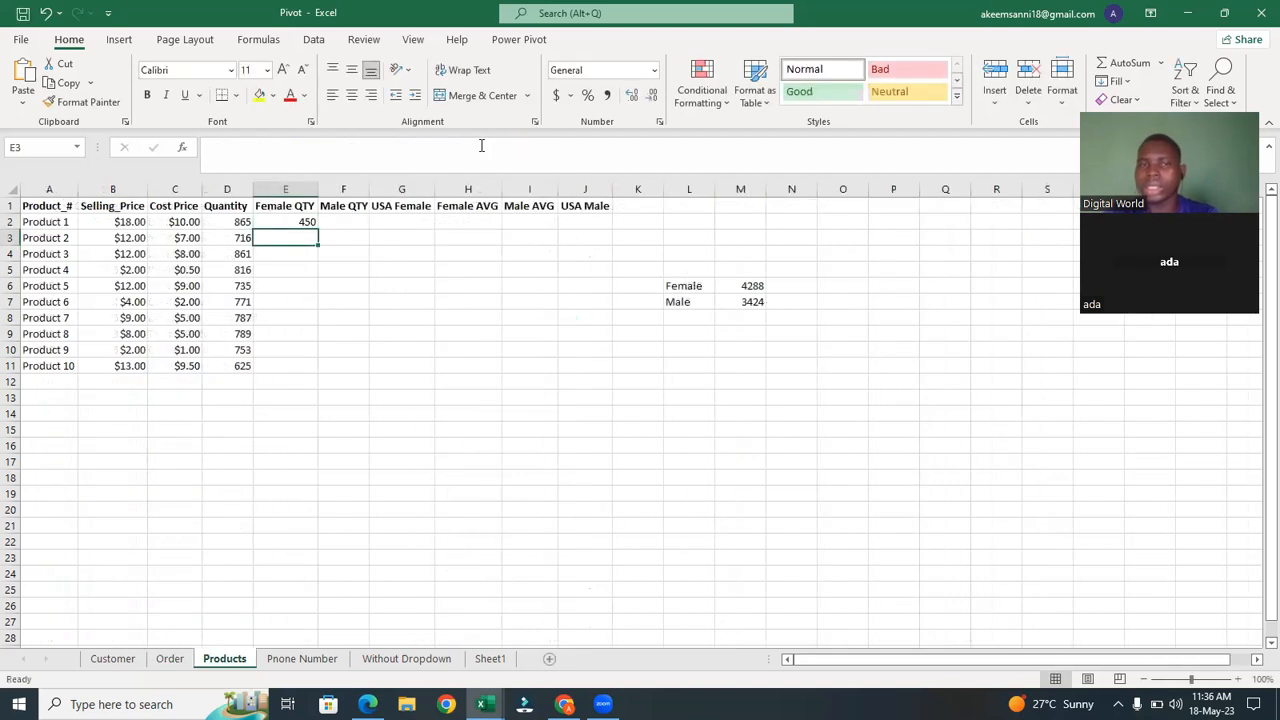
click(303, 222)
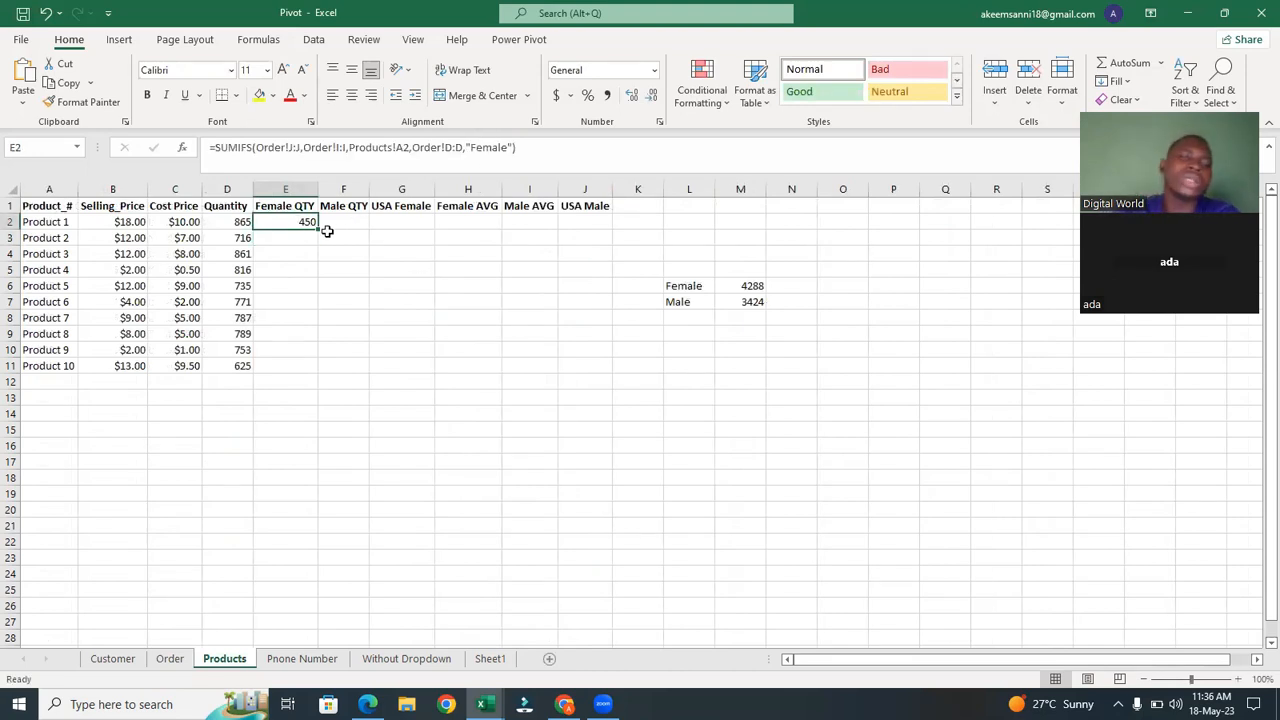
double_click(318, 231)
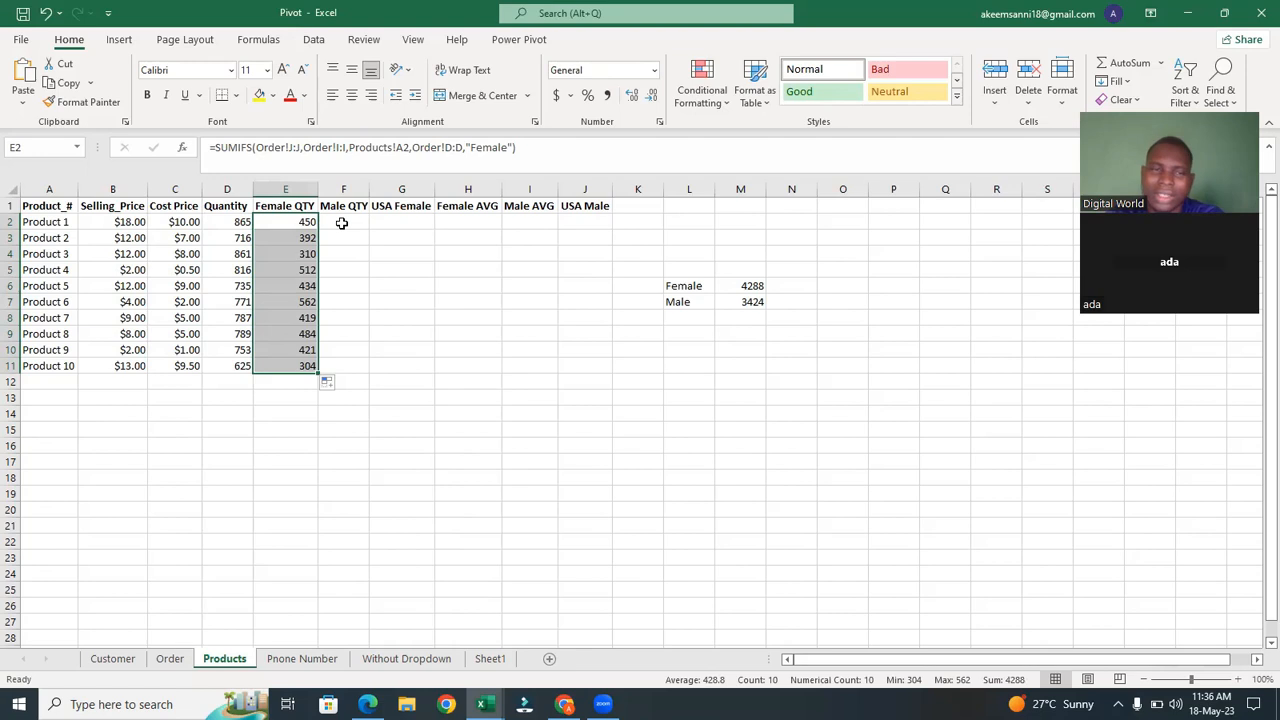
In F2, start a SUMIFS summing Order!J:J with Order!D:D as the first criteria range and "Male" as its criterion.
click(341, 223)
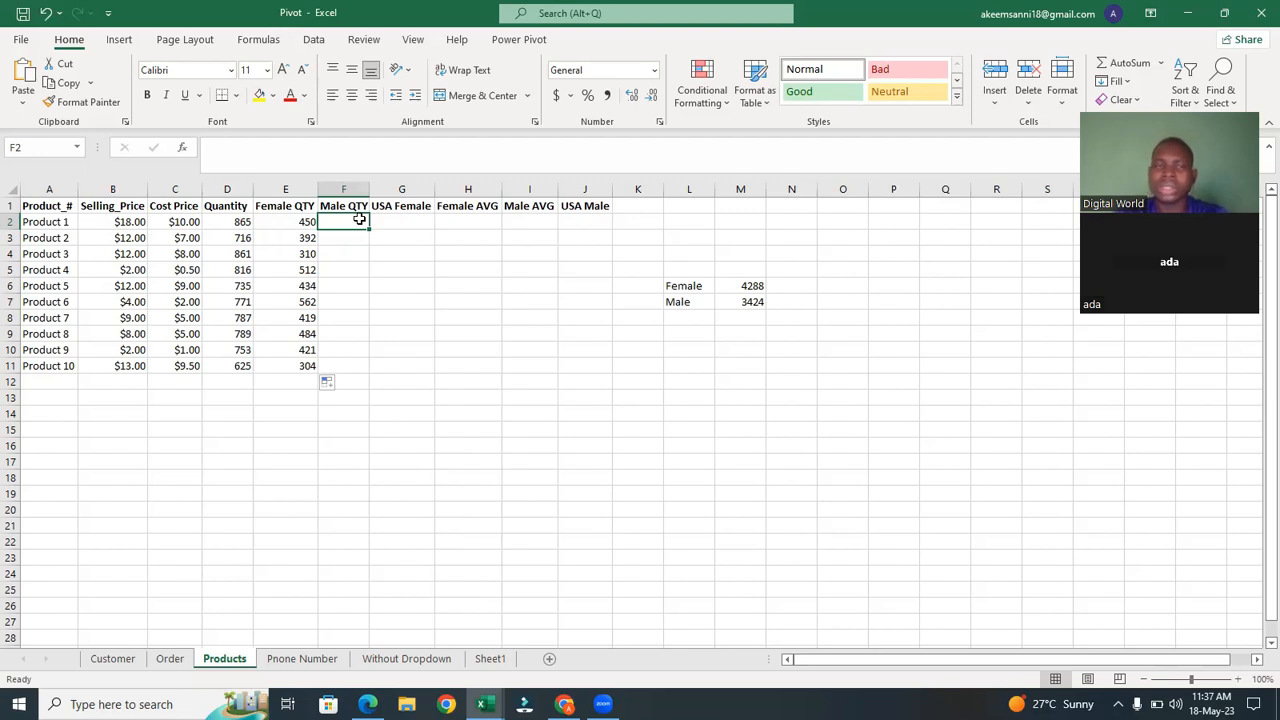
text(=su)
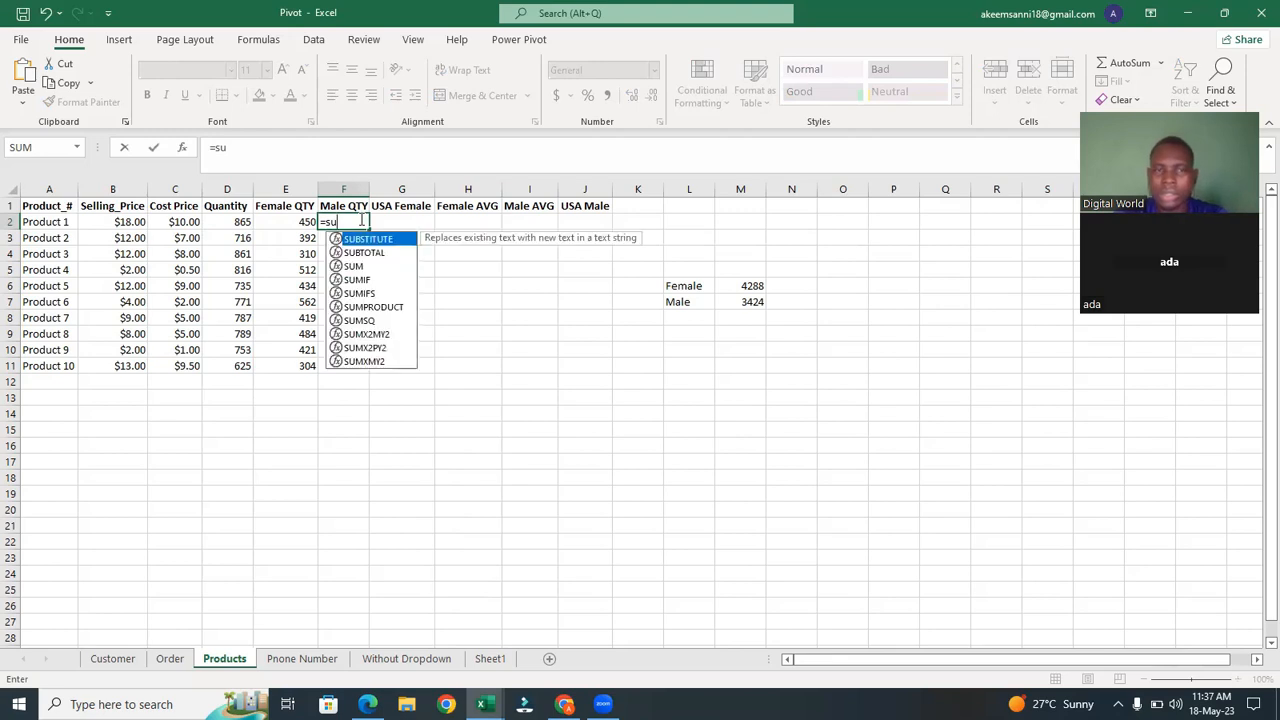
text(mif)
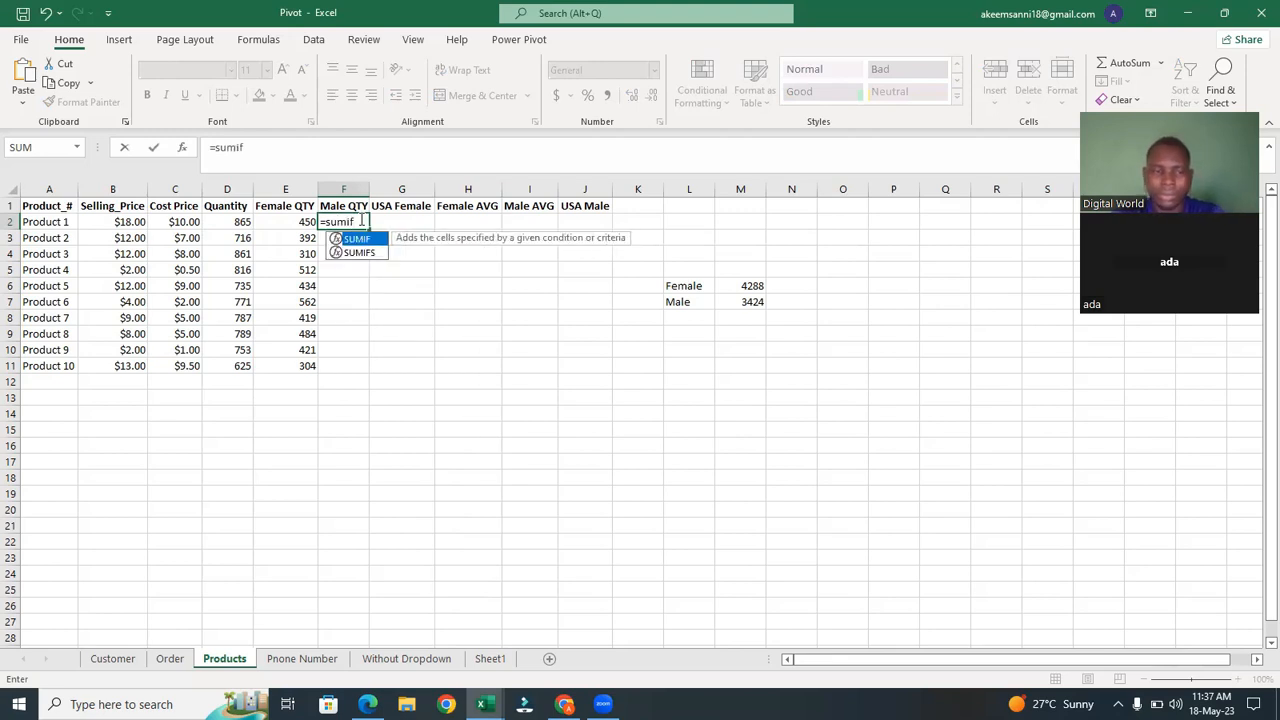
click(368, 254)
double_click(368, 254)
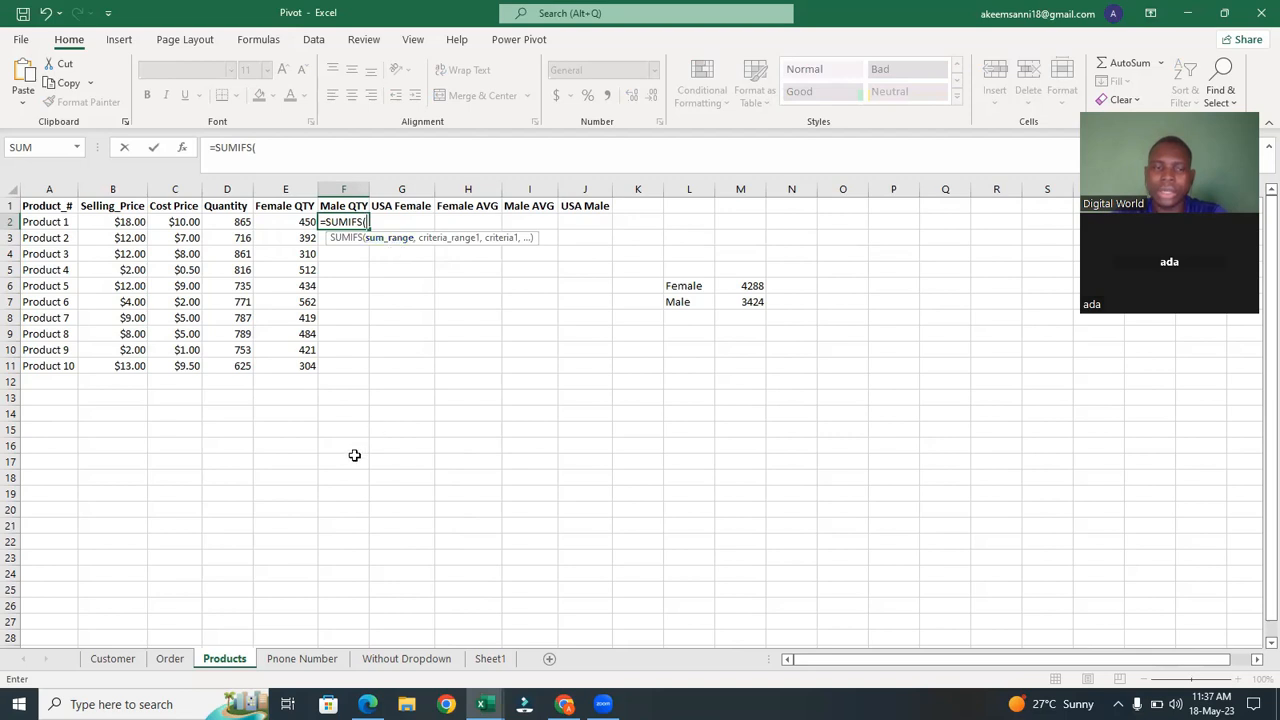
click(176, 662)
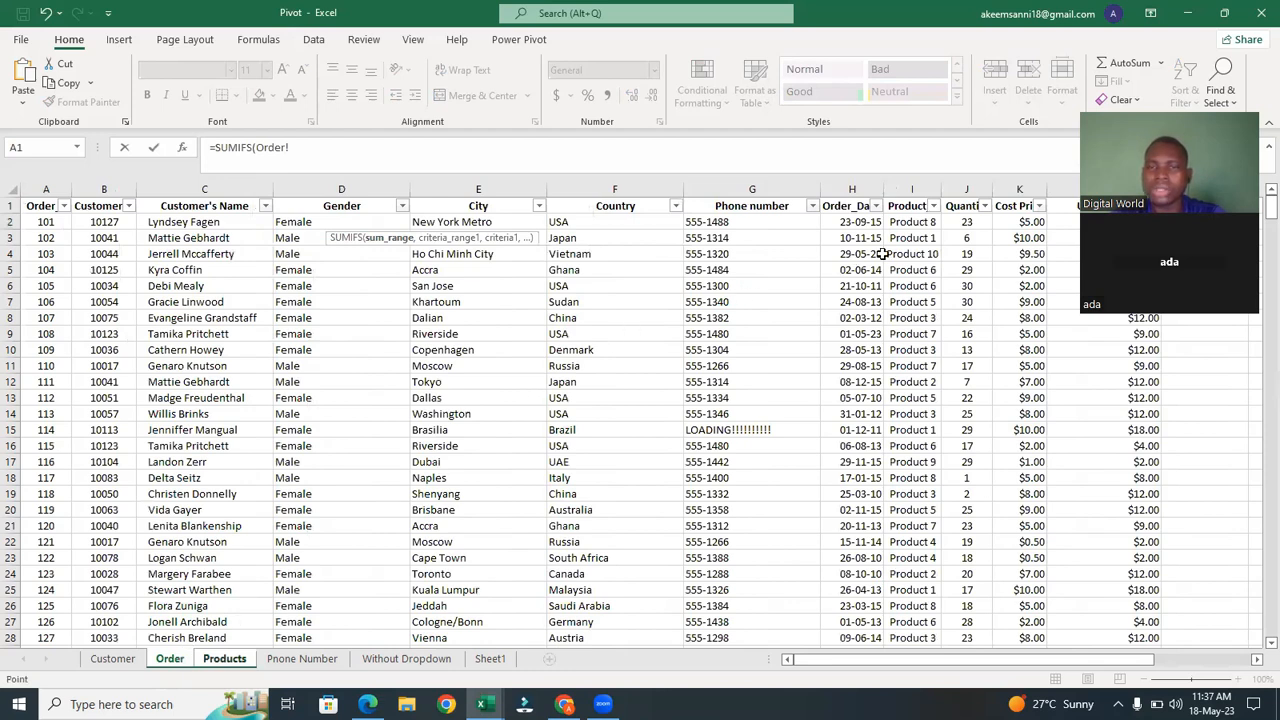
click(968, 190)
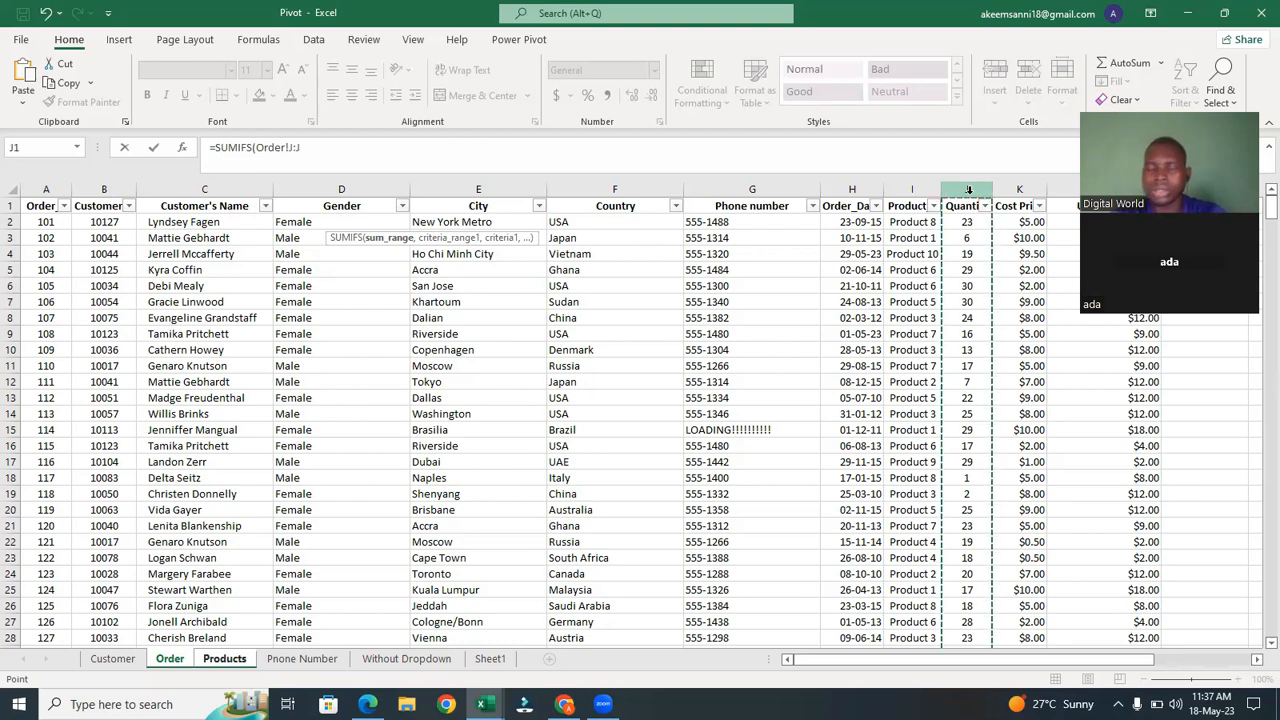
text(,)
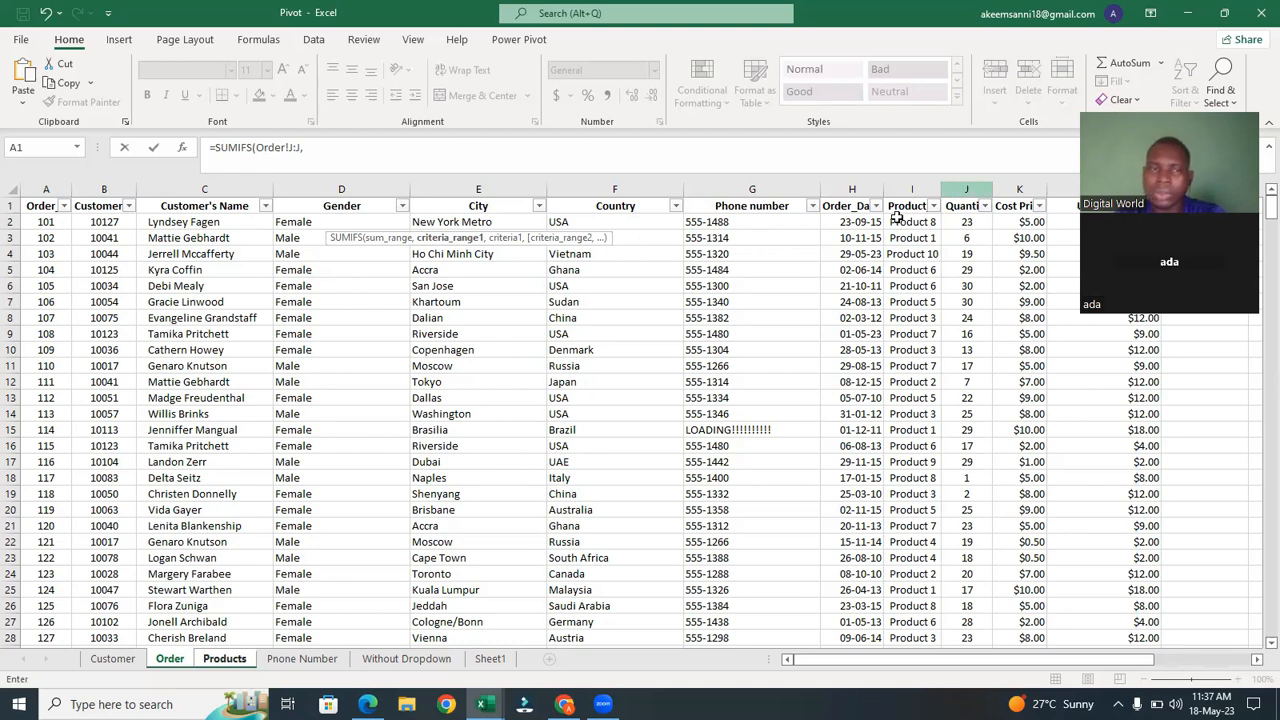
click(383, 183)
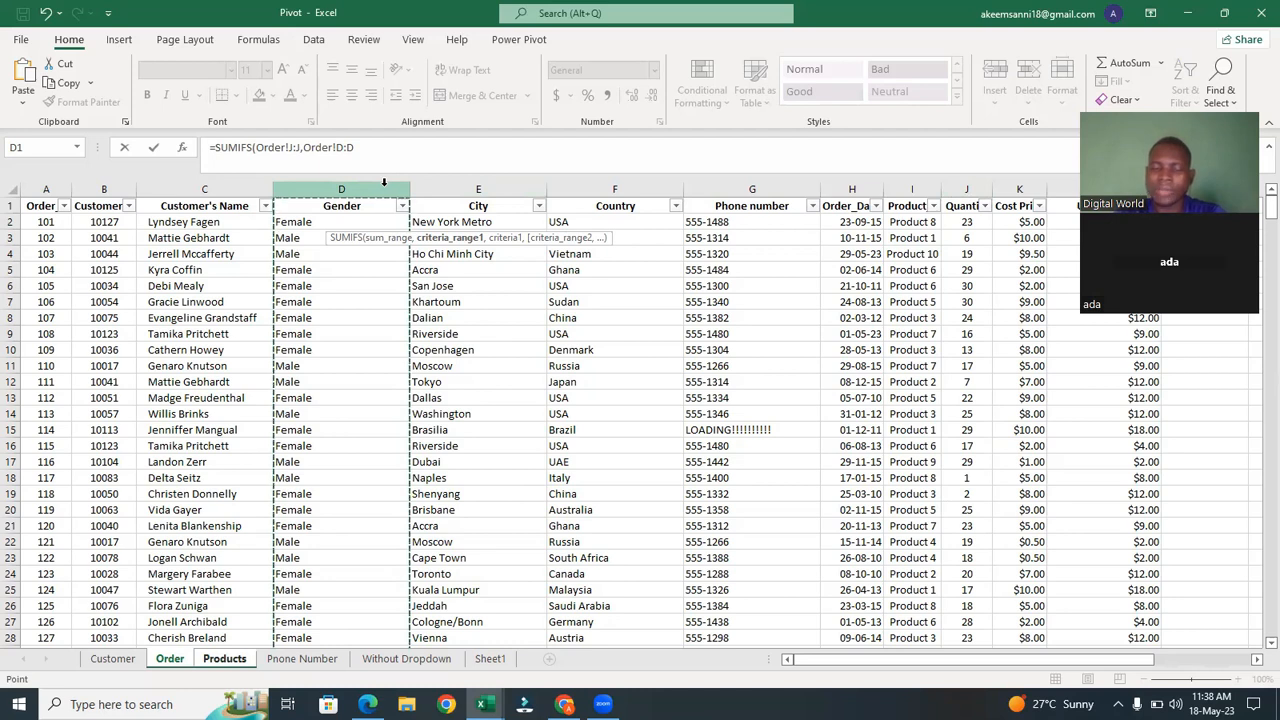
text(,"Male)
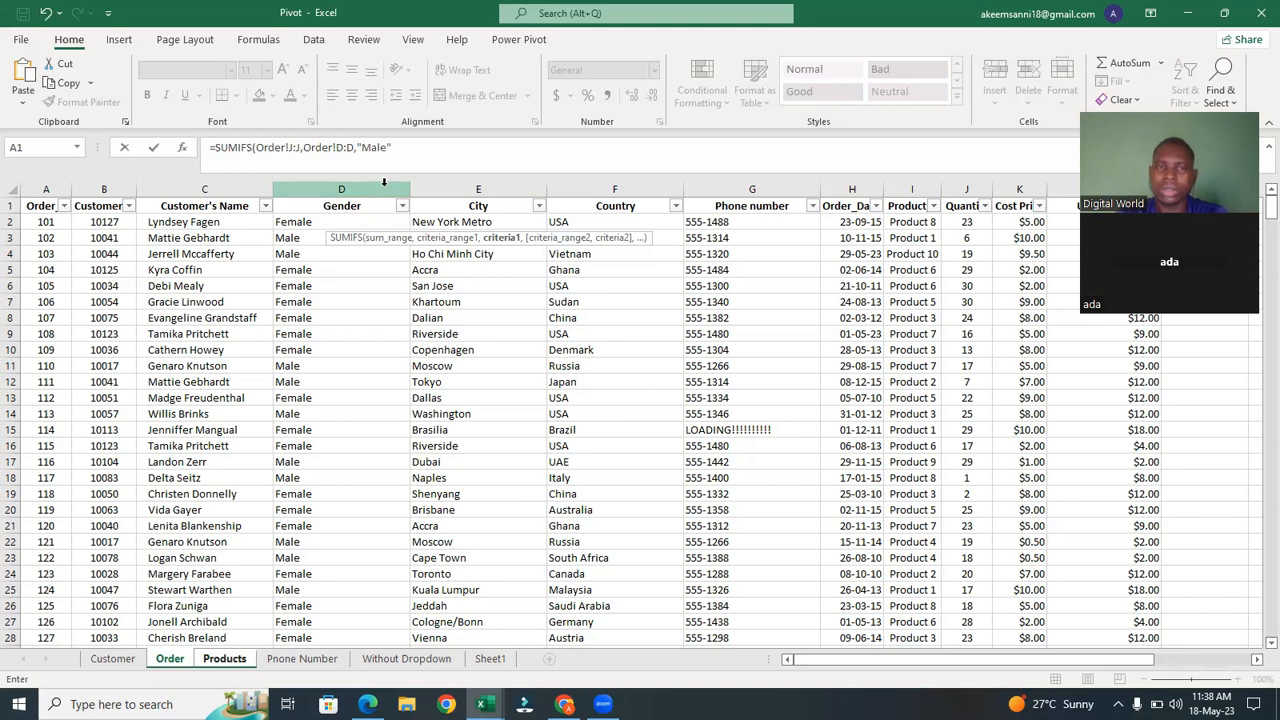
Complete the F2 formula with Order!I:I as the second criteria range matching Products!A2.
text(,)
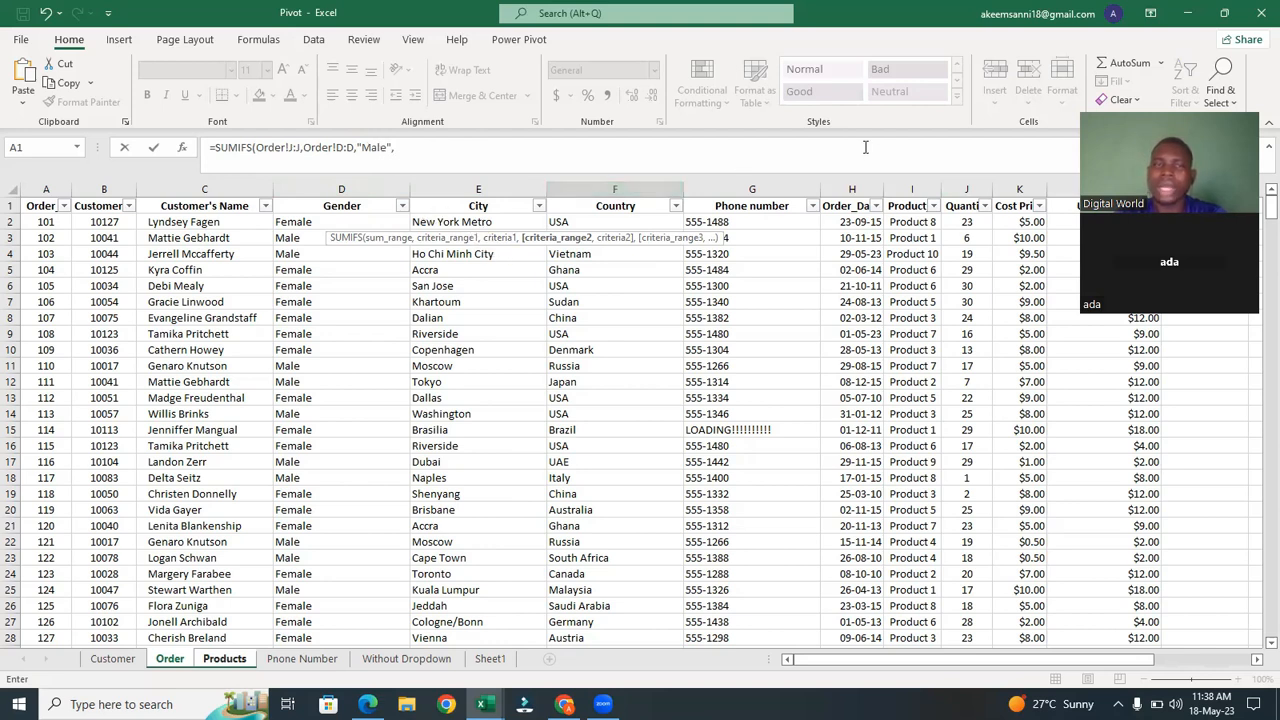
click(935, 181)
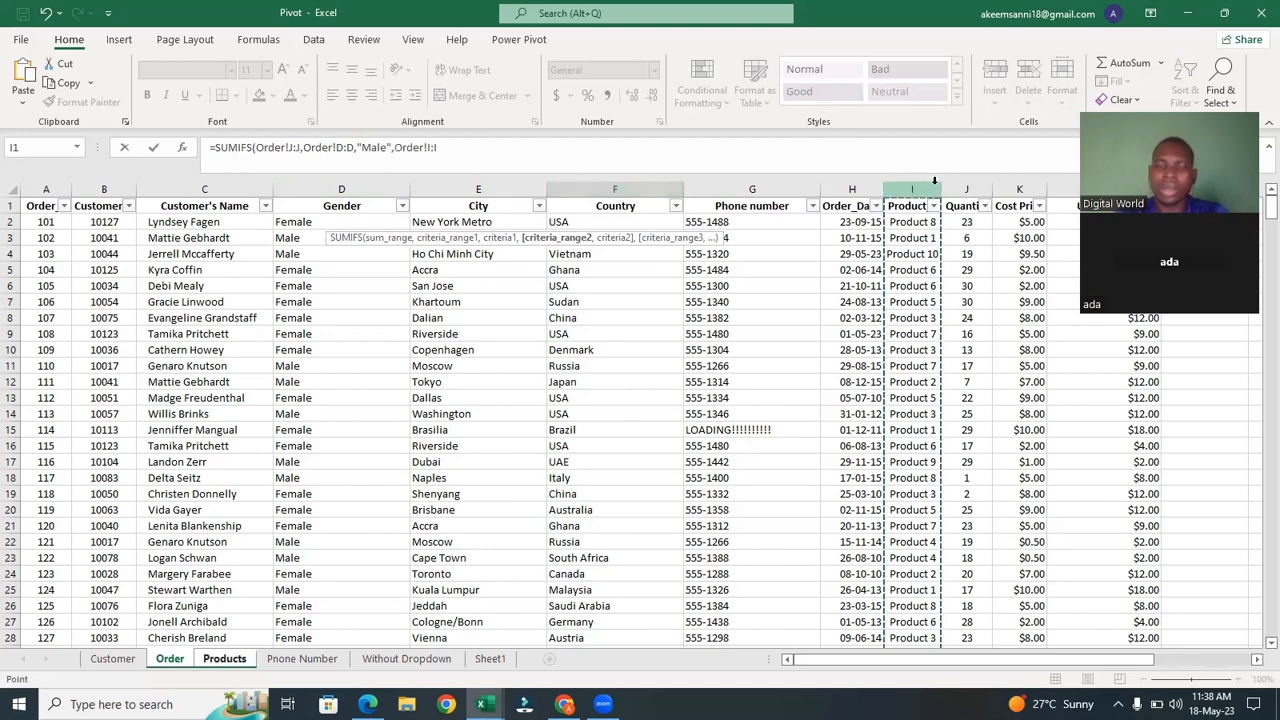
text(,)
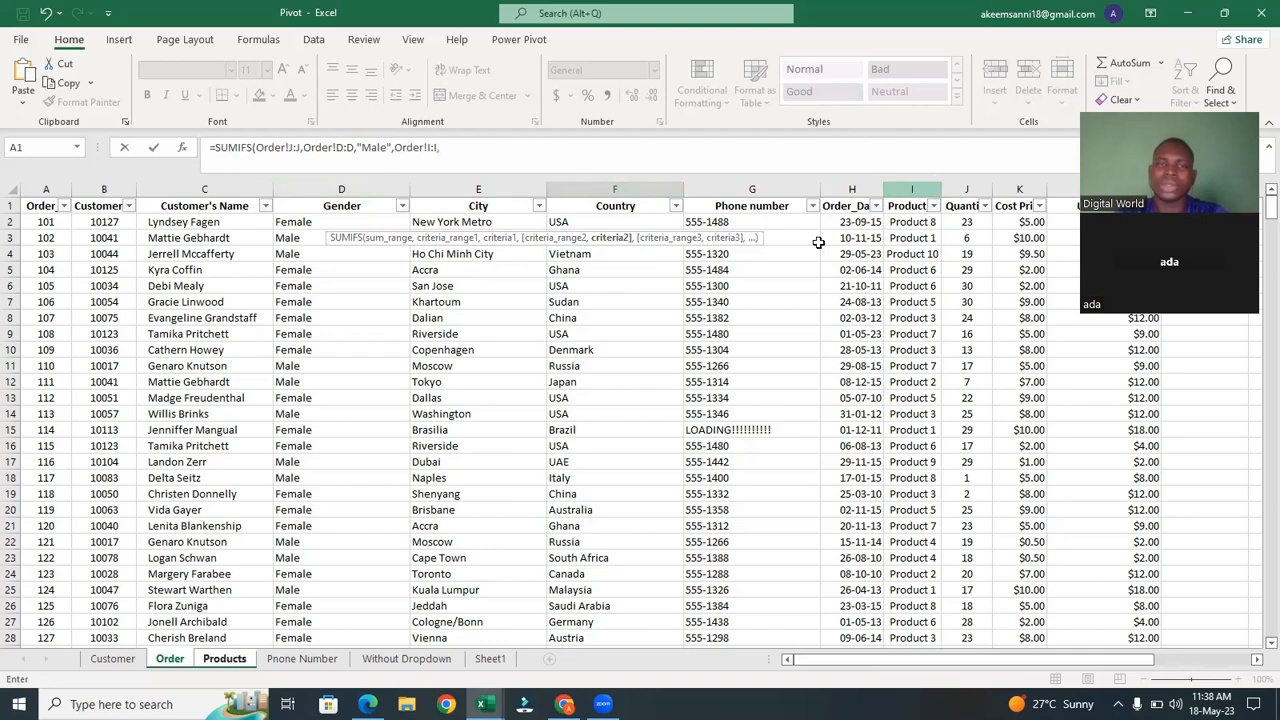
click(225, 659)
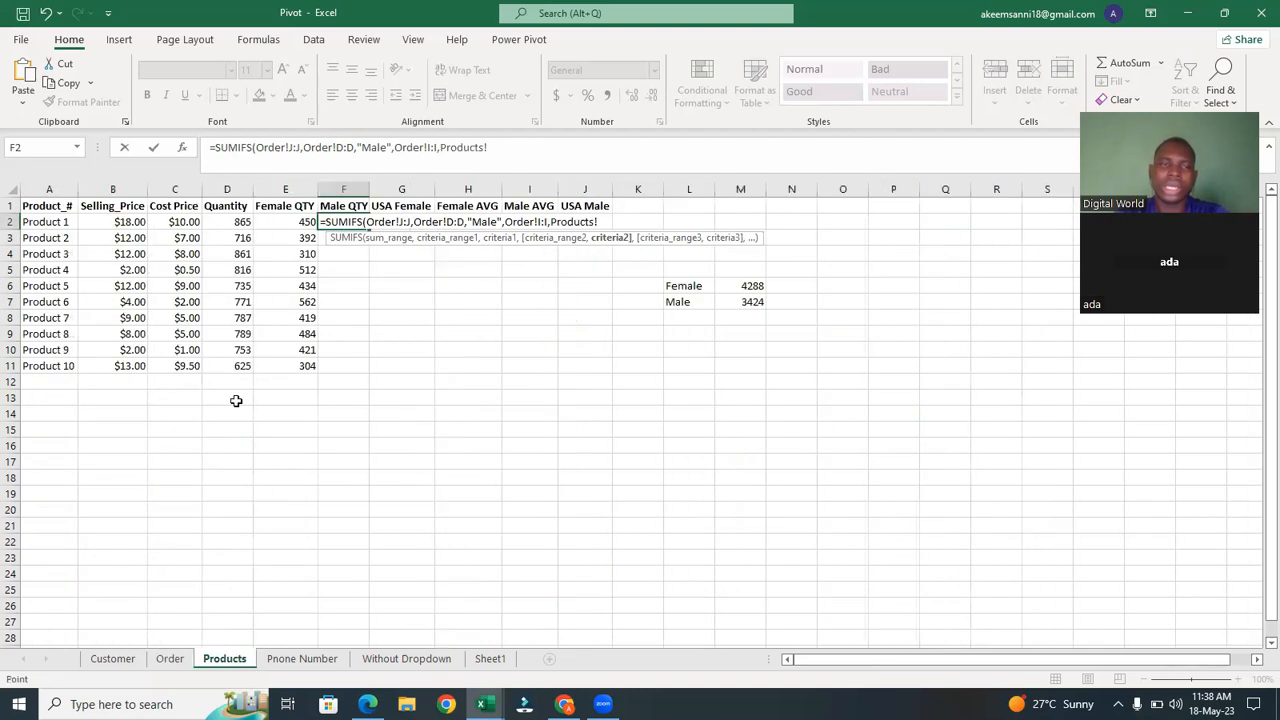
click(60, 224)
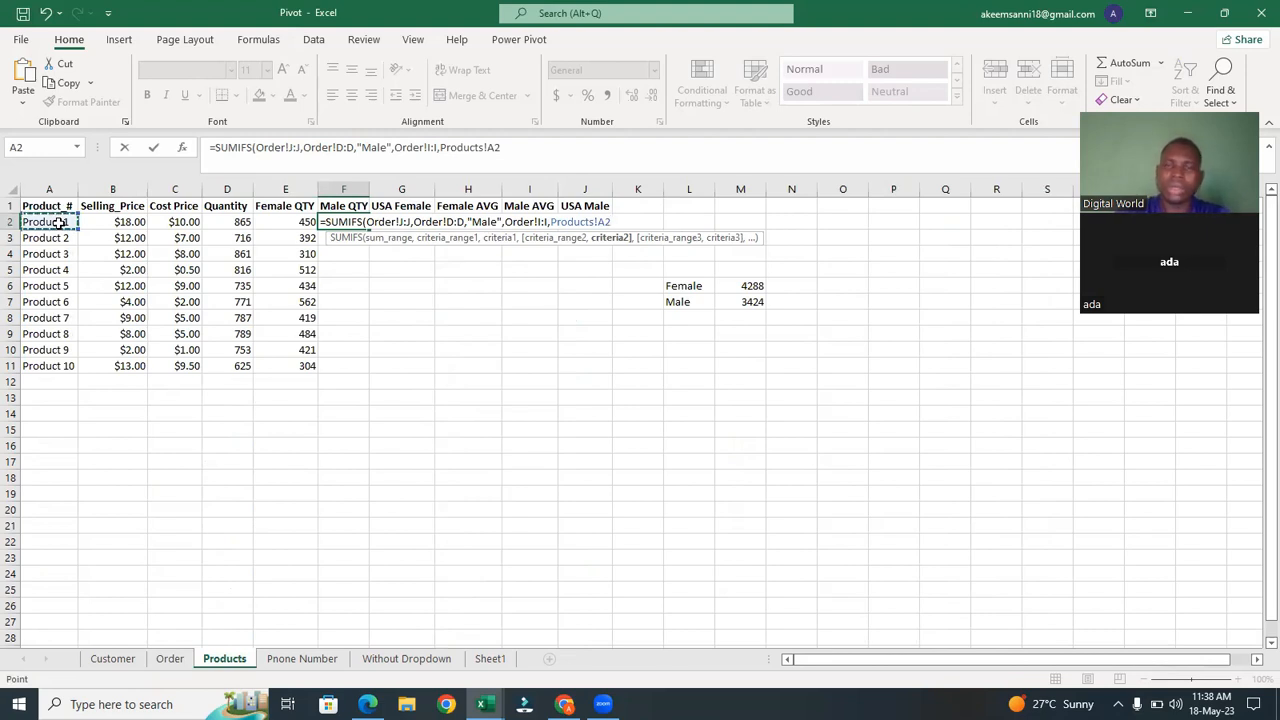
text())
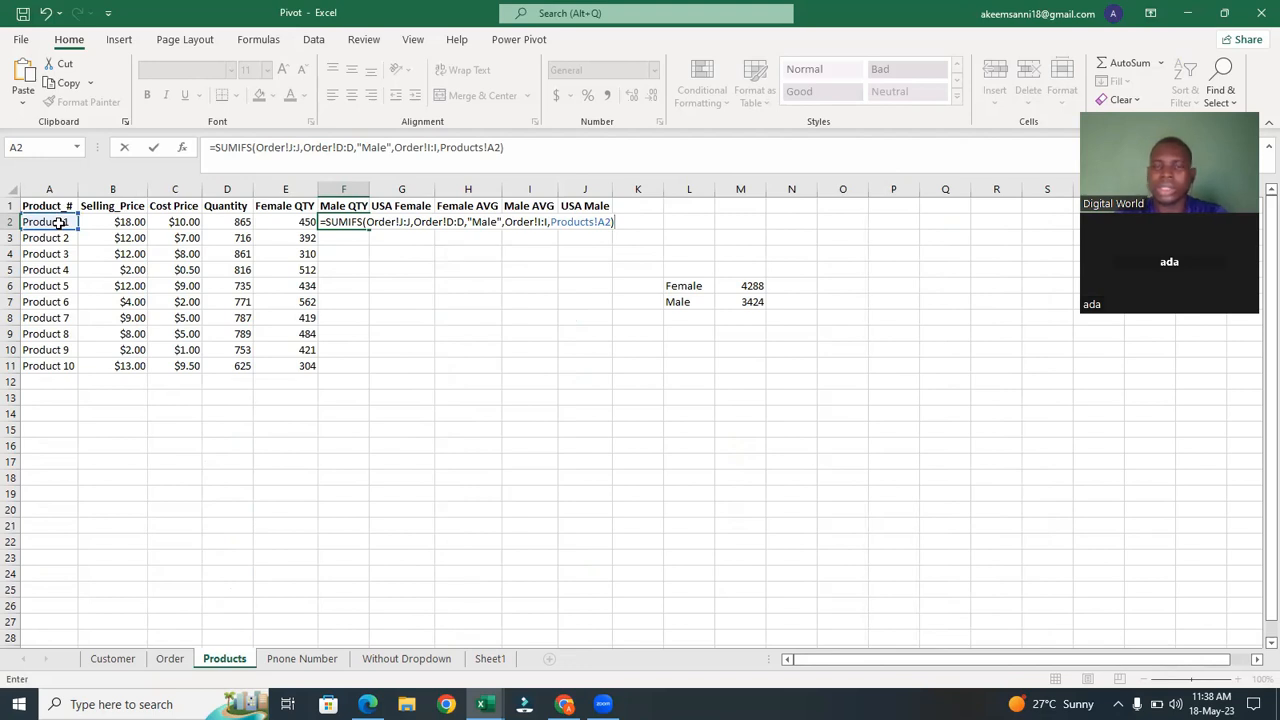
key(Return)
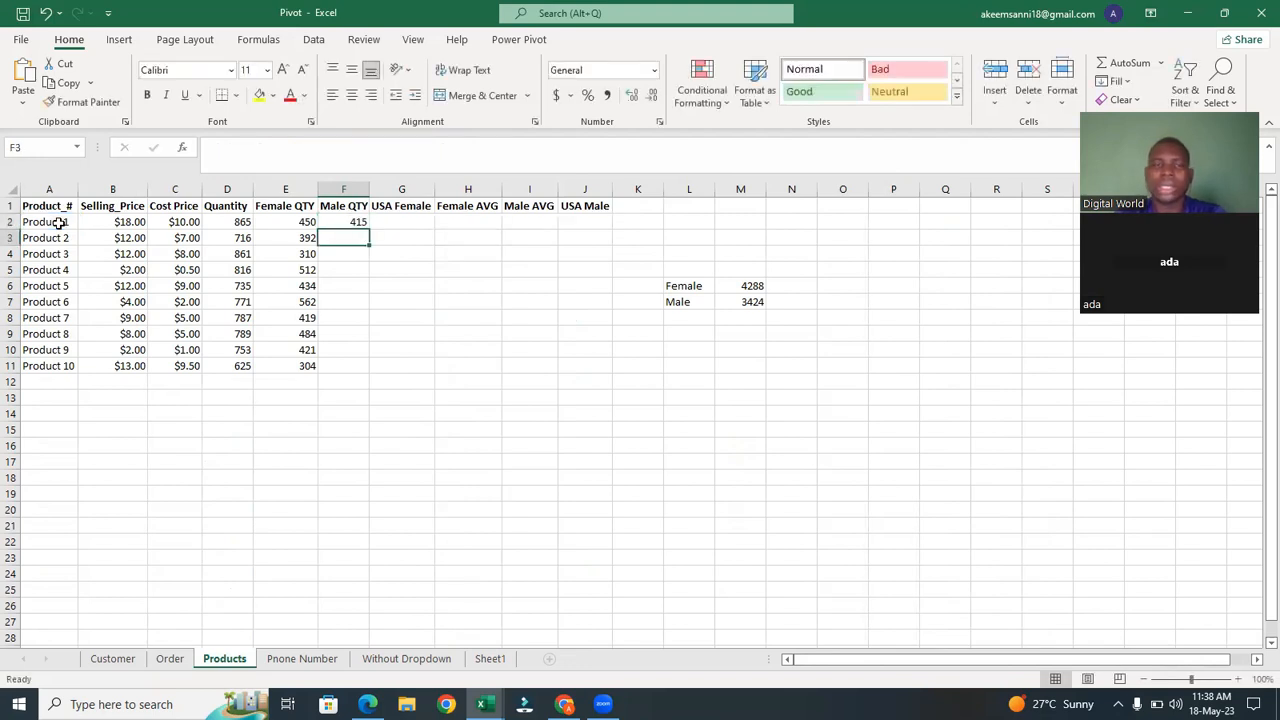
Fill the F2 Male QTY formula down through F11 for all products.
click(357, 220)
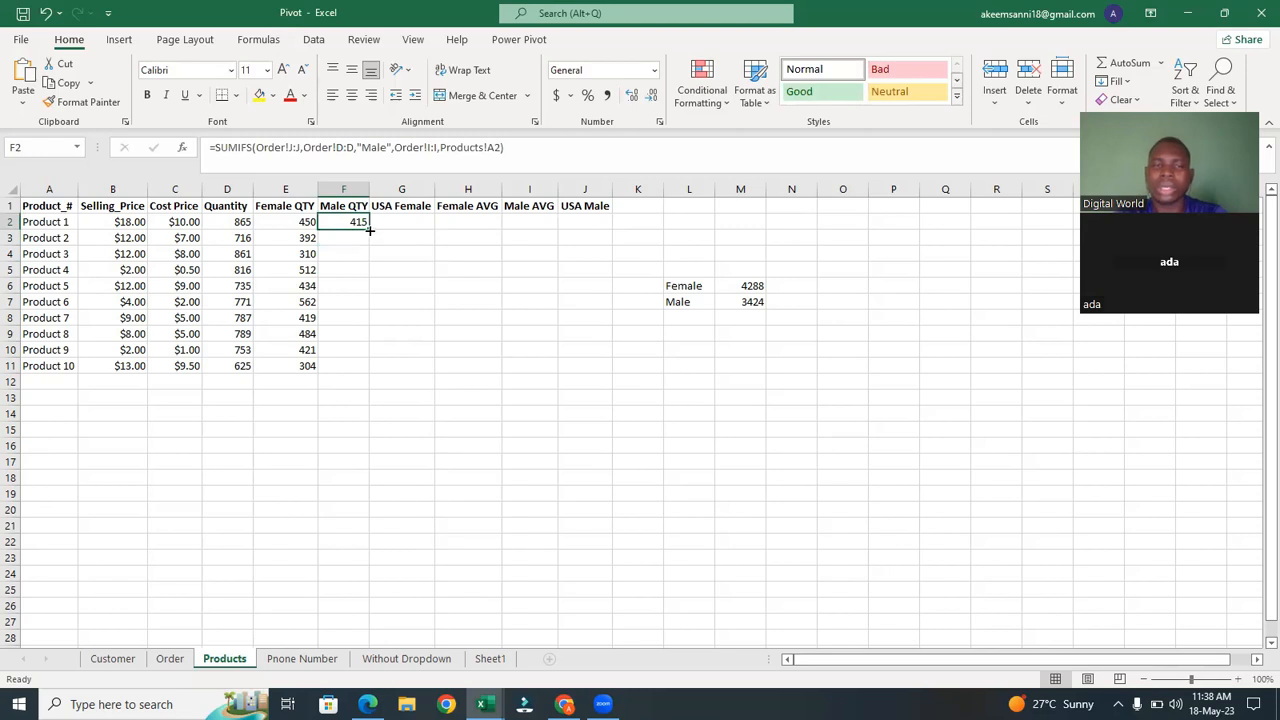
double_click(369, 230)
click(421, 352)
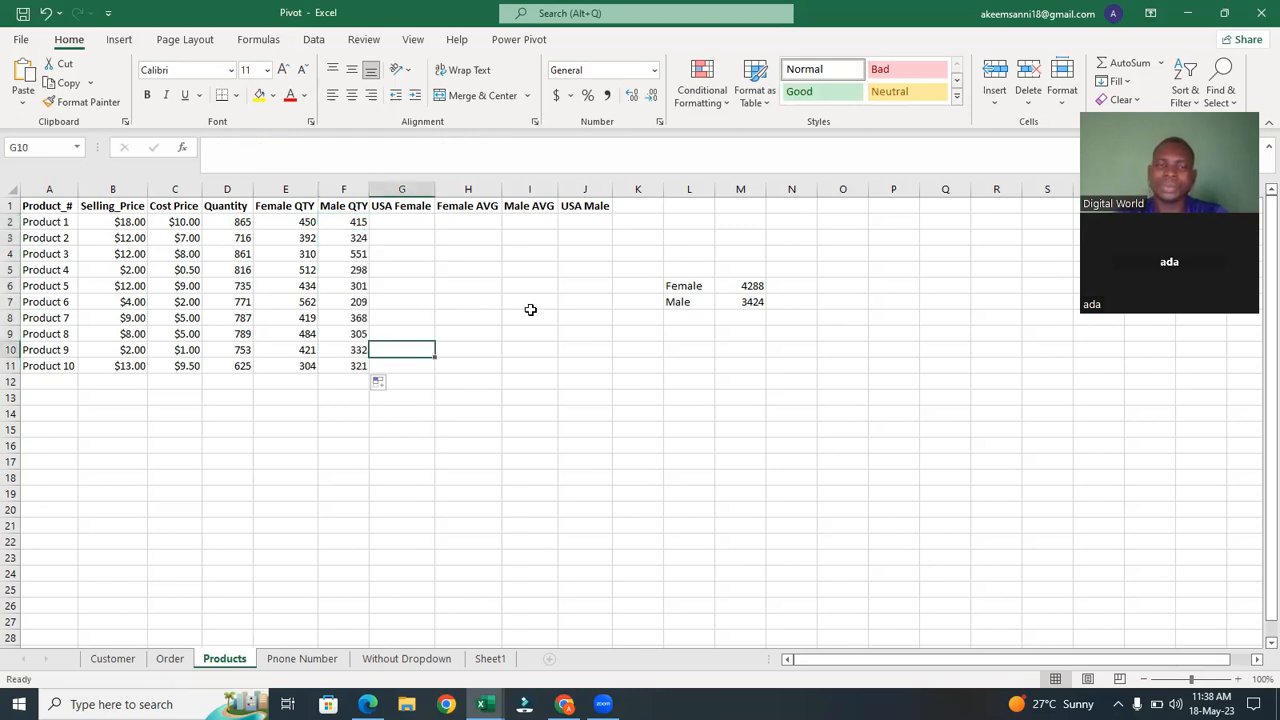
Review the SUMIF formulas in M6 and M7 for the female and male totals.
click(749, 285)
click(752, 302)
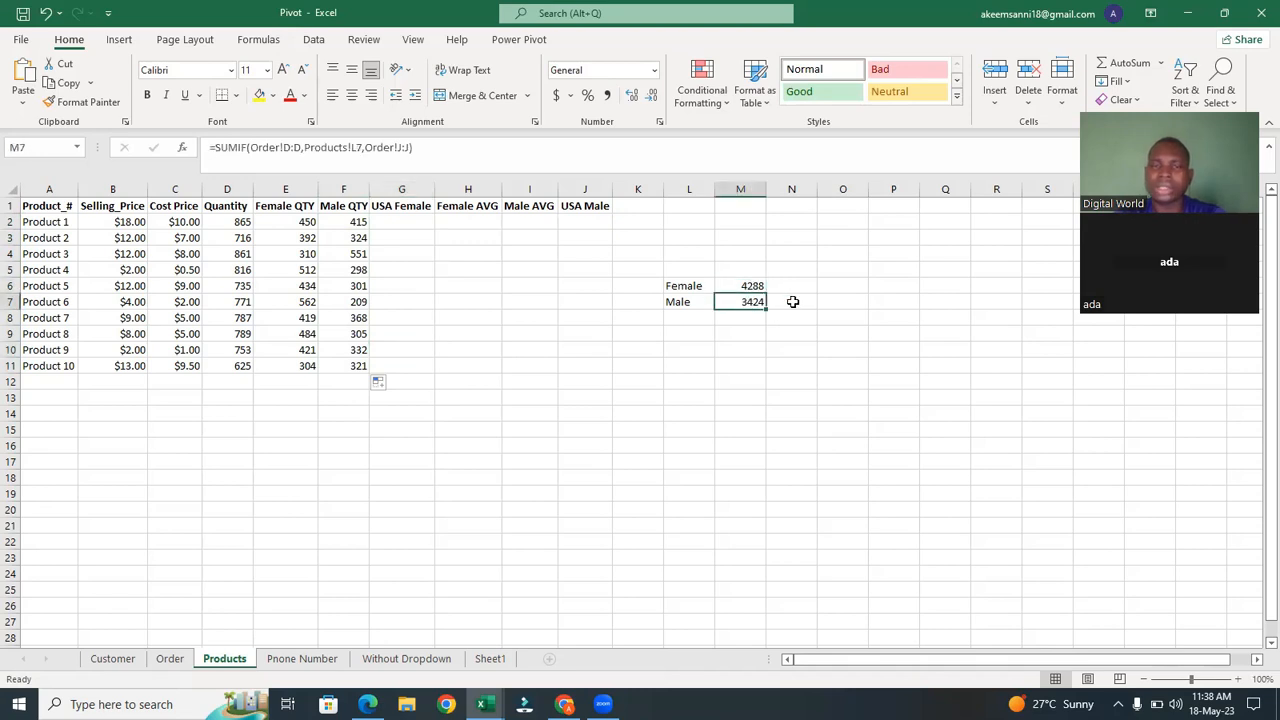
click(782, 302)
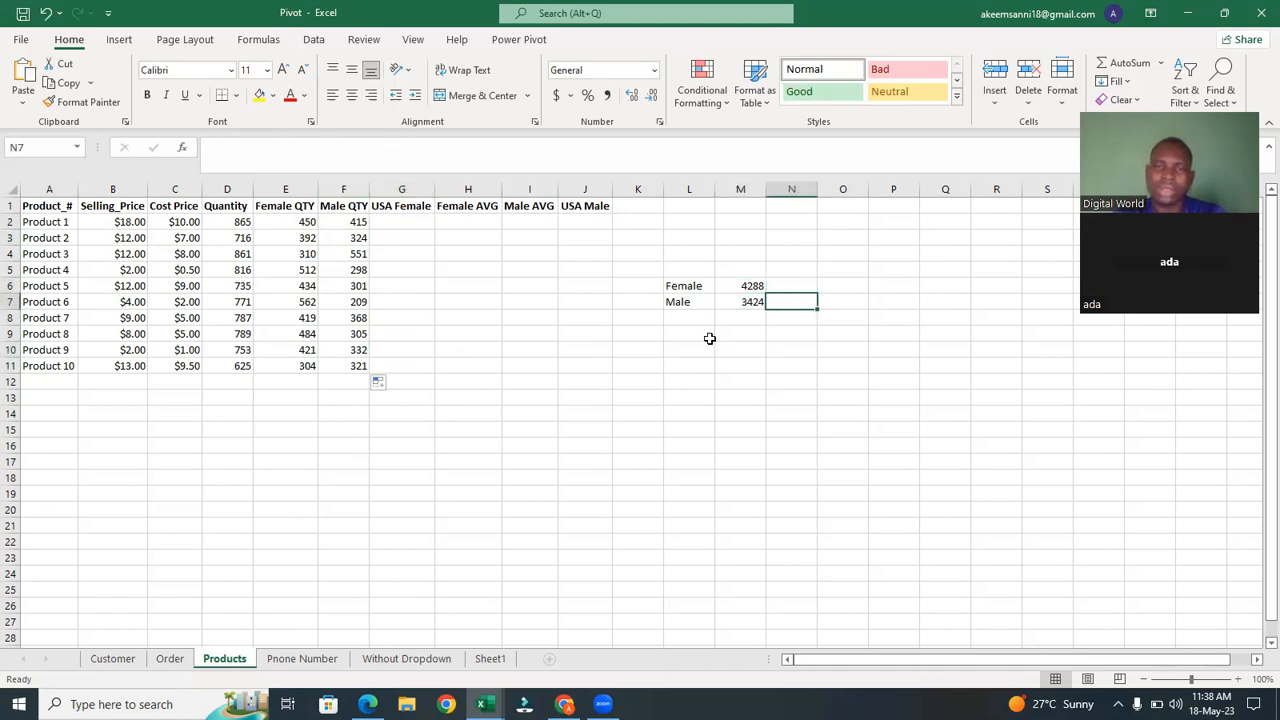
click(752, 287)
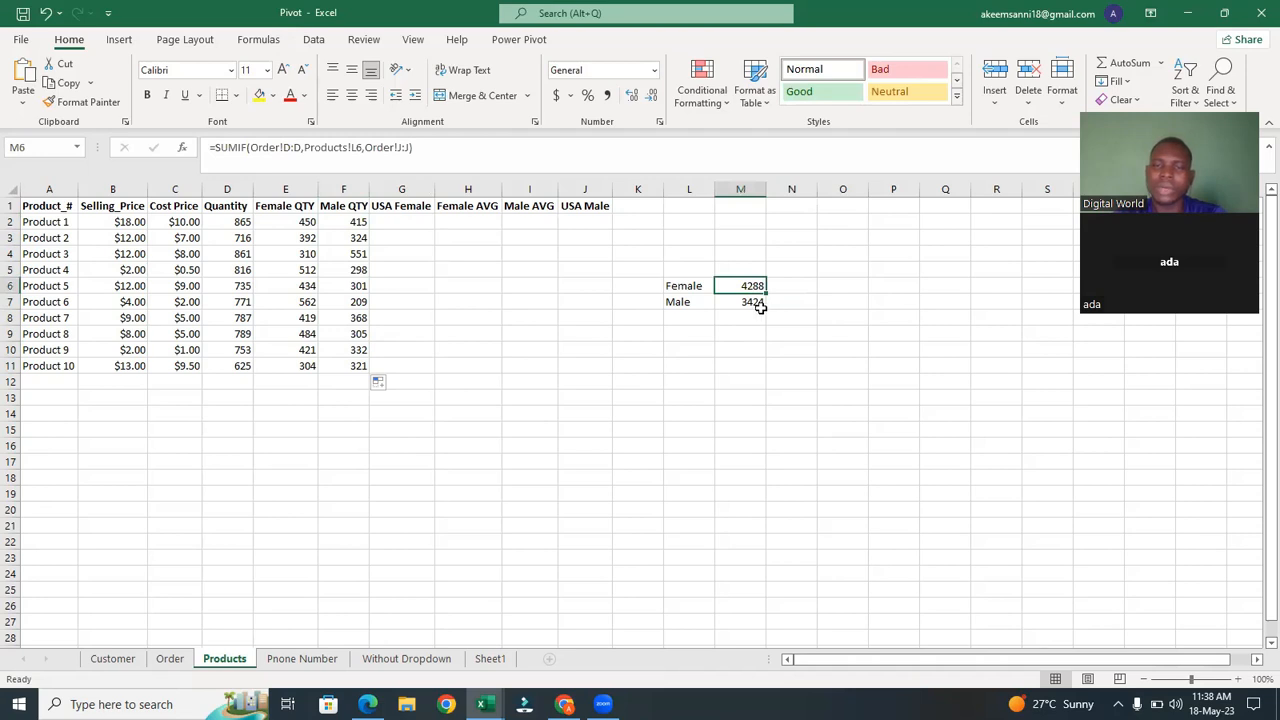
click(760, 305)
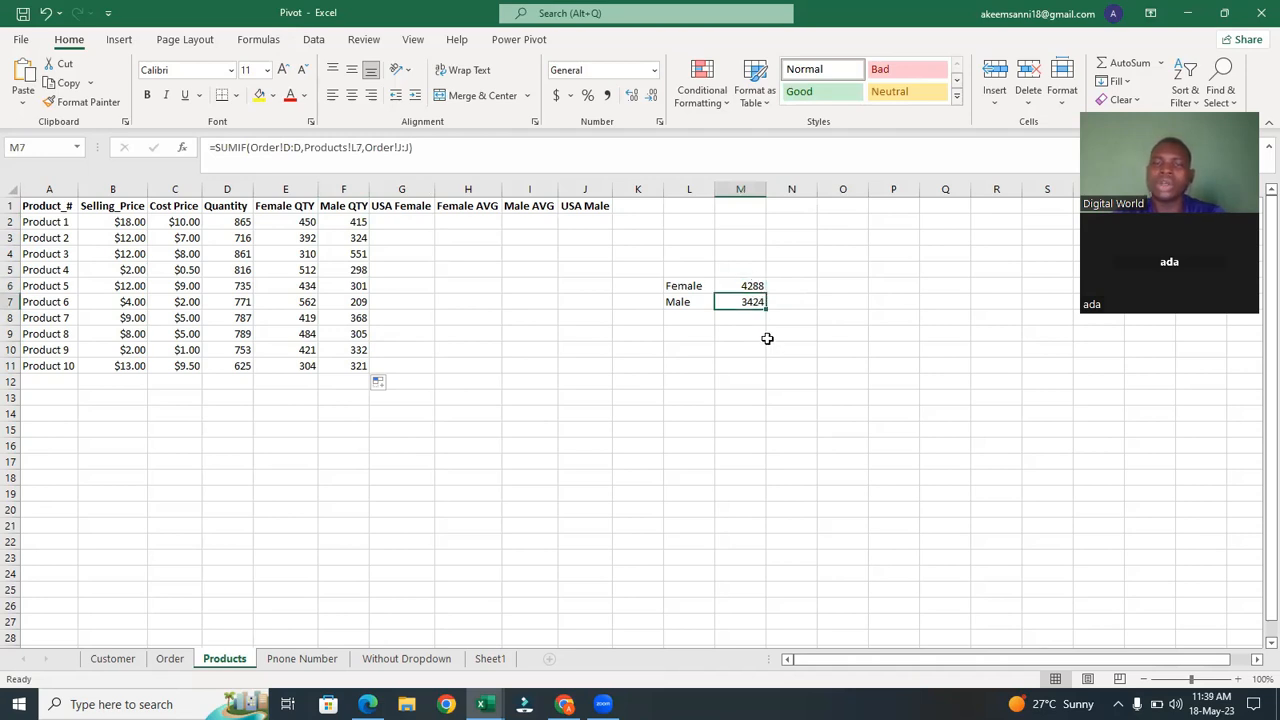
Add an AutoSum in E12 totalling the Female QTY column E2:E11.
click(300, 388)
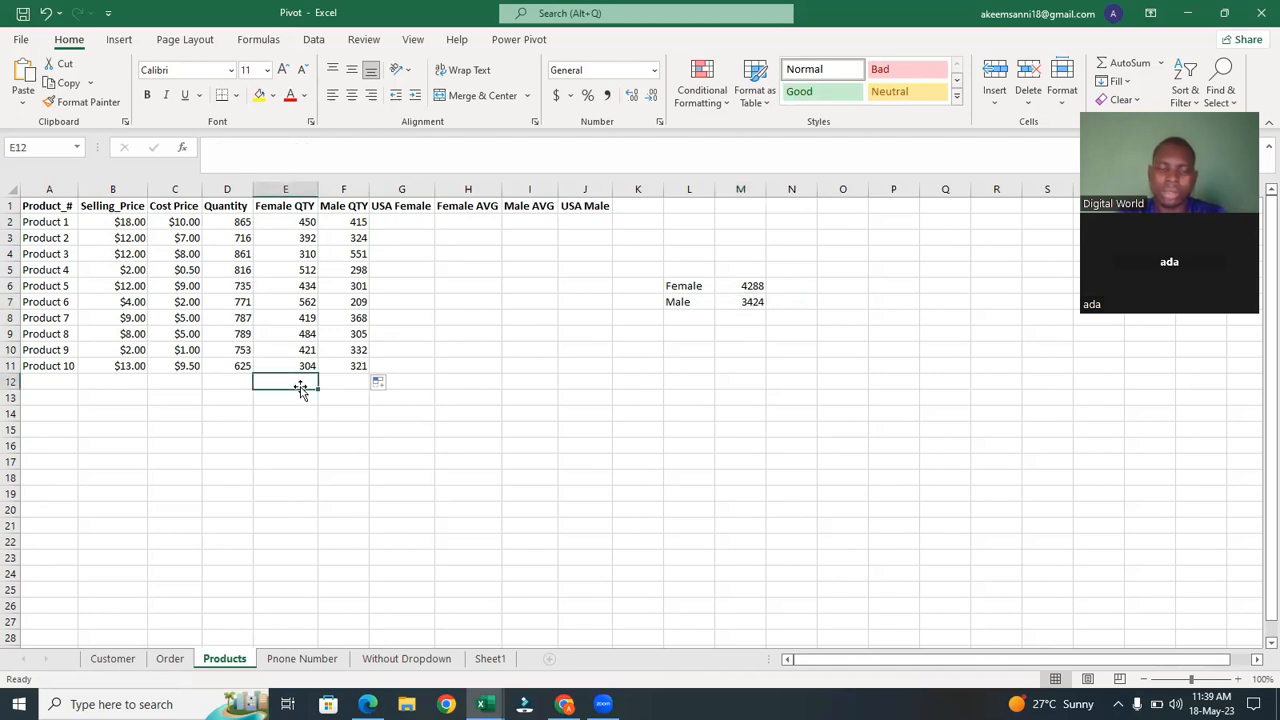
key(alt+equal)
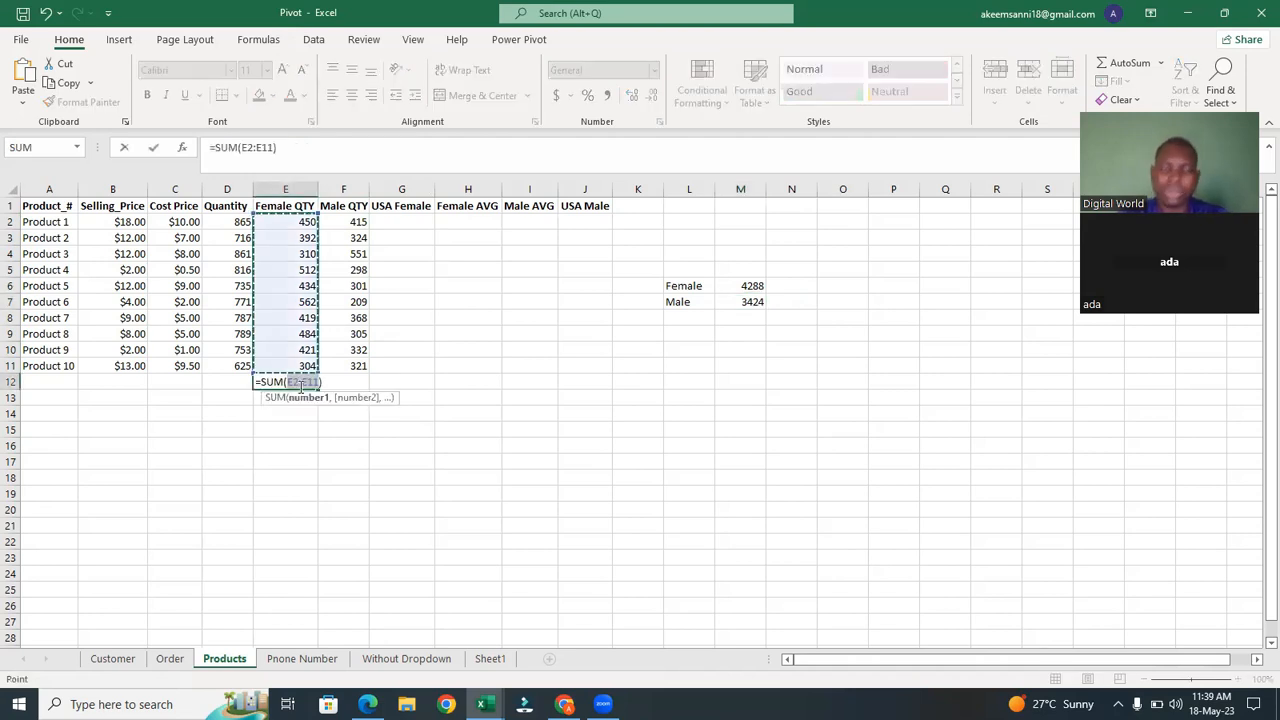
key(Return)
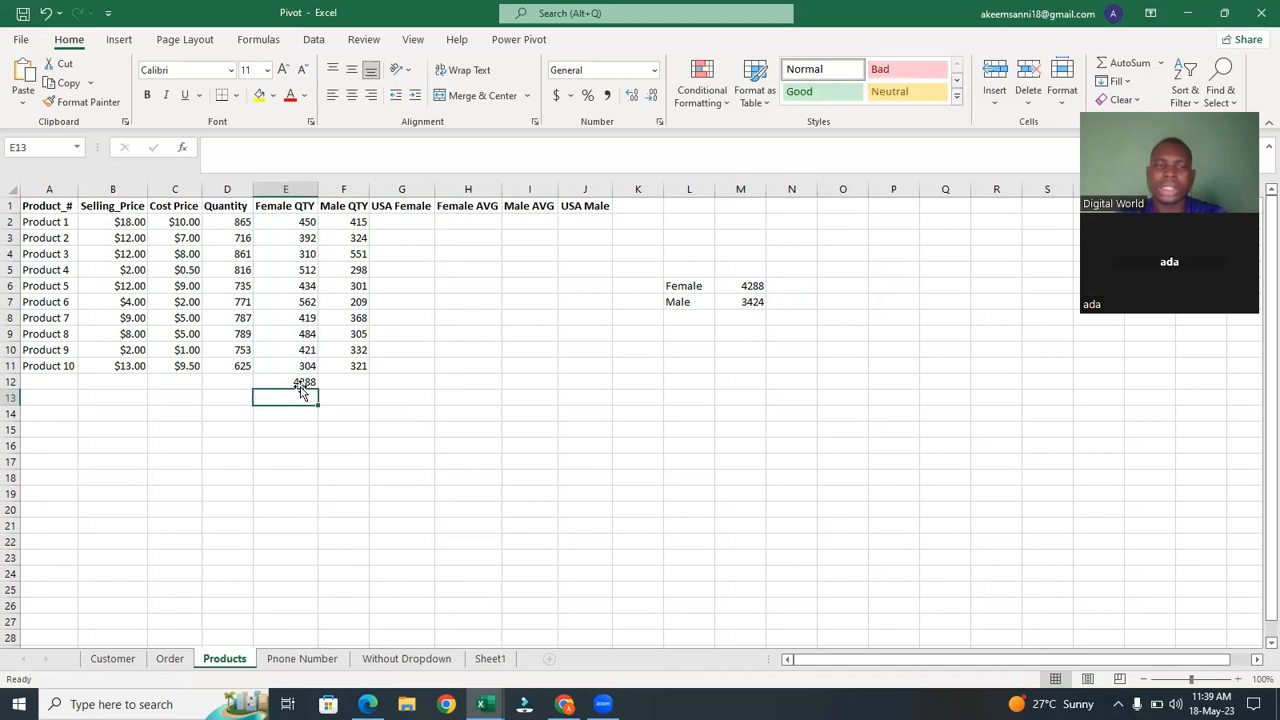
Add an AutoSum in F12 totalling the Male QTY column F2:F11.
click(354, 384)
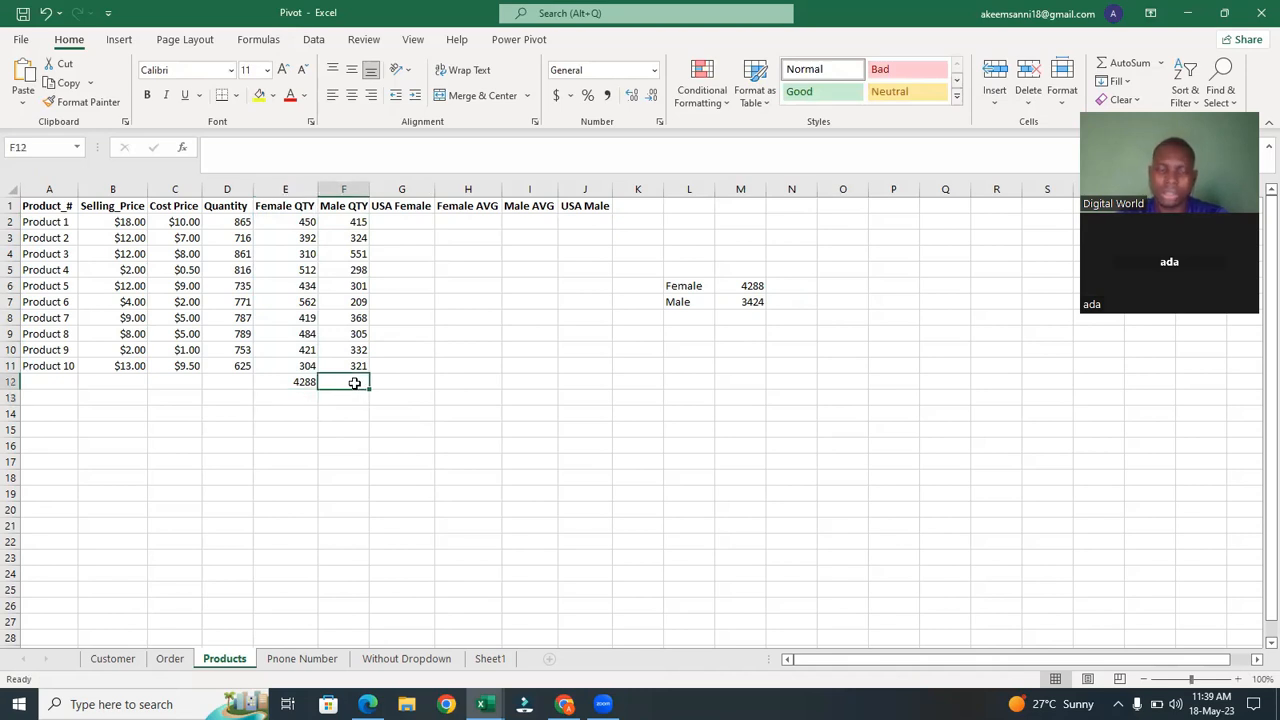
key(alt+equal)
key(Return)
click(423, 430)
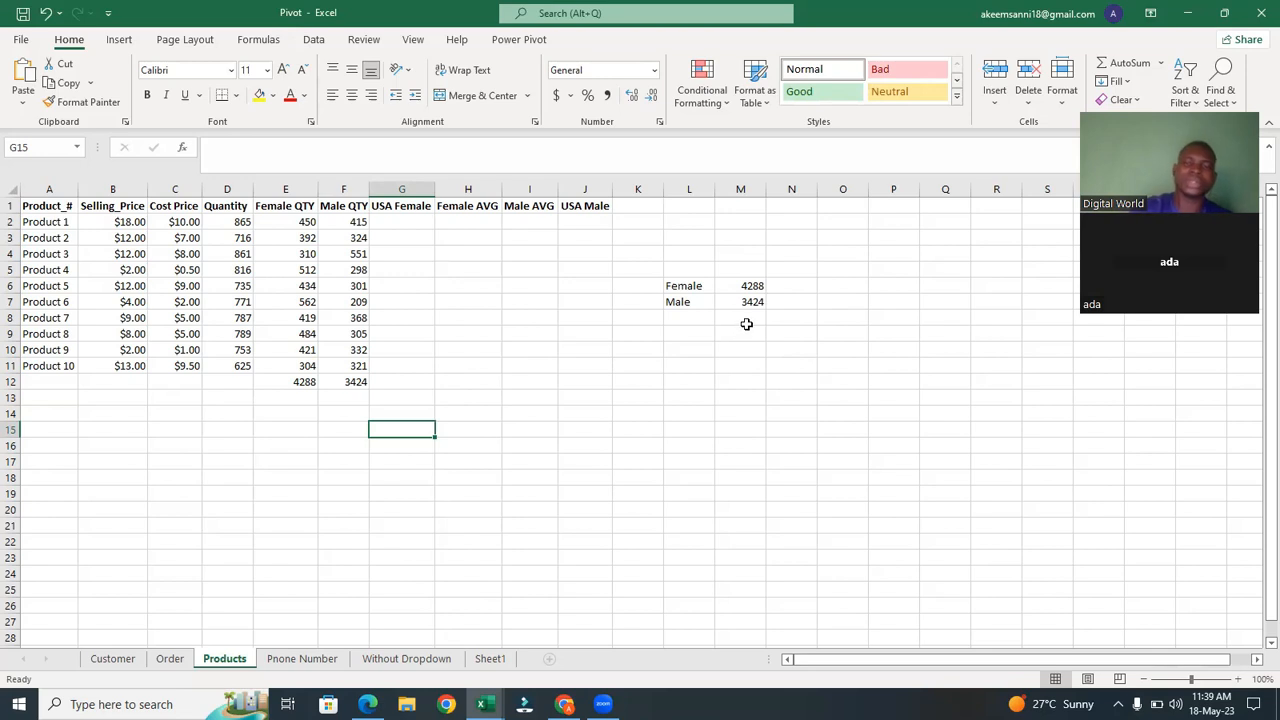
Add an AutoSum in M8 totalling the female and male quantities in M6:M7.
click(397, 220)
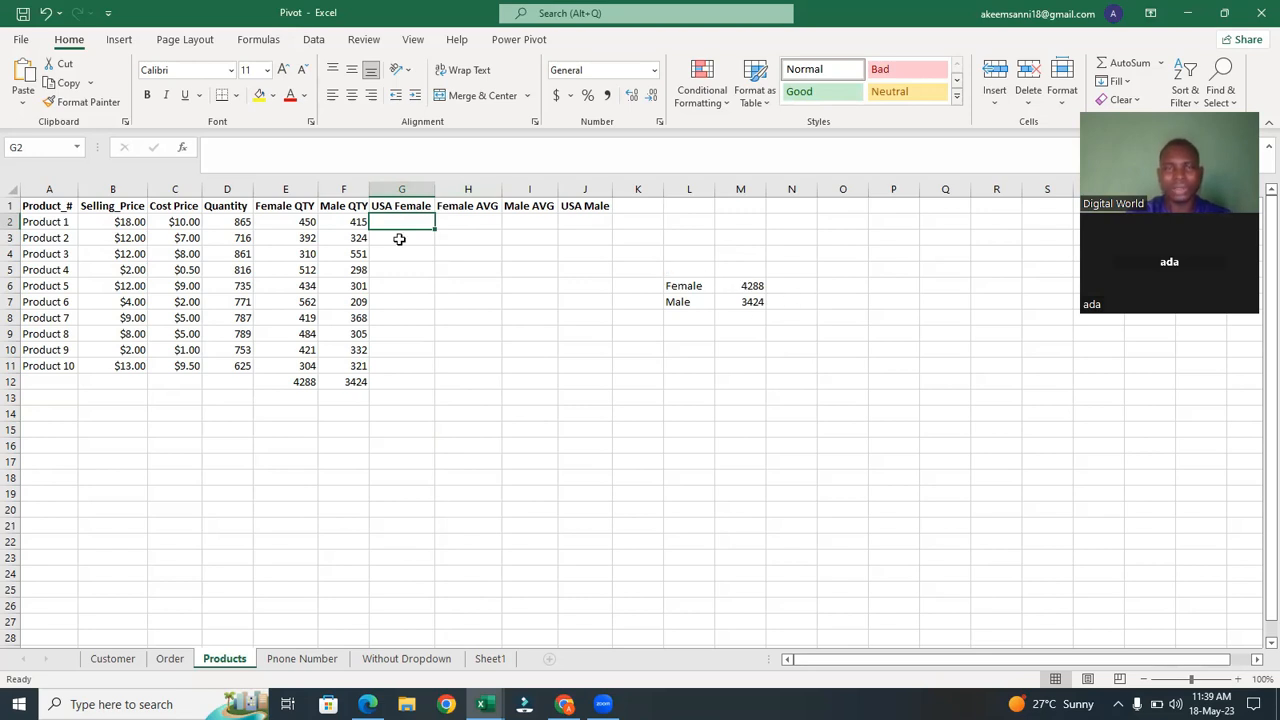
click(754, 316)
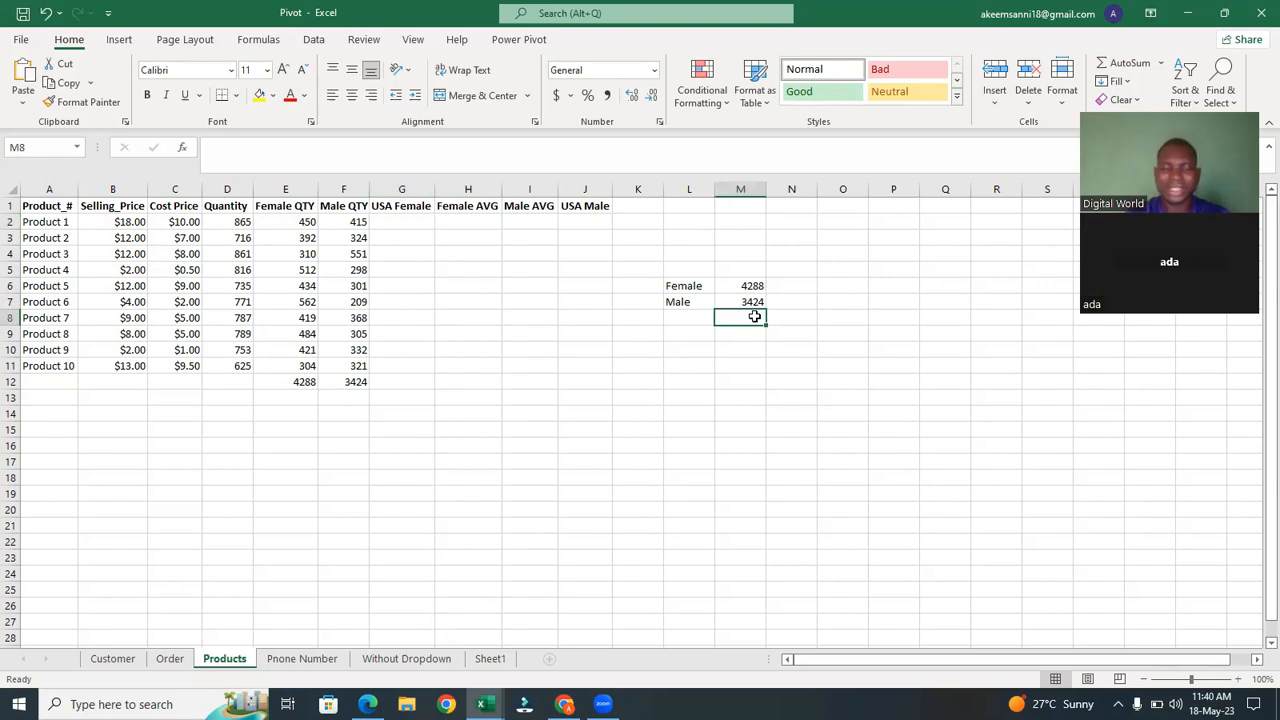
key(alt)
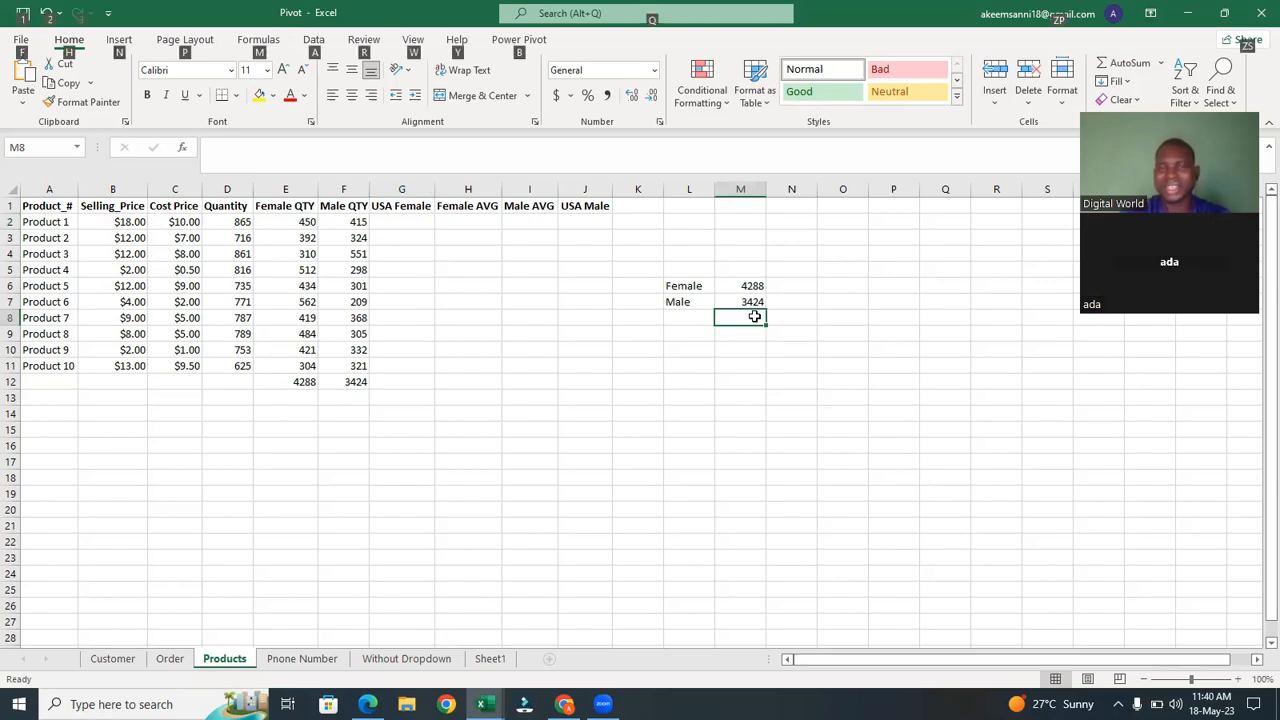
key(alt+equal)
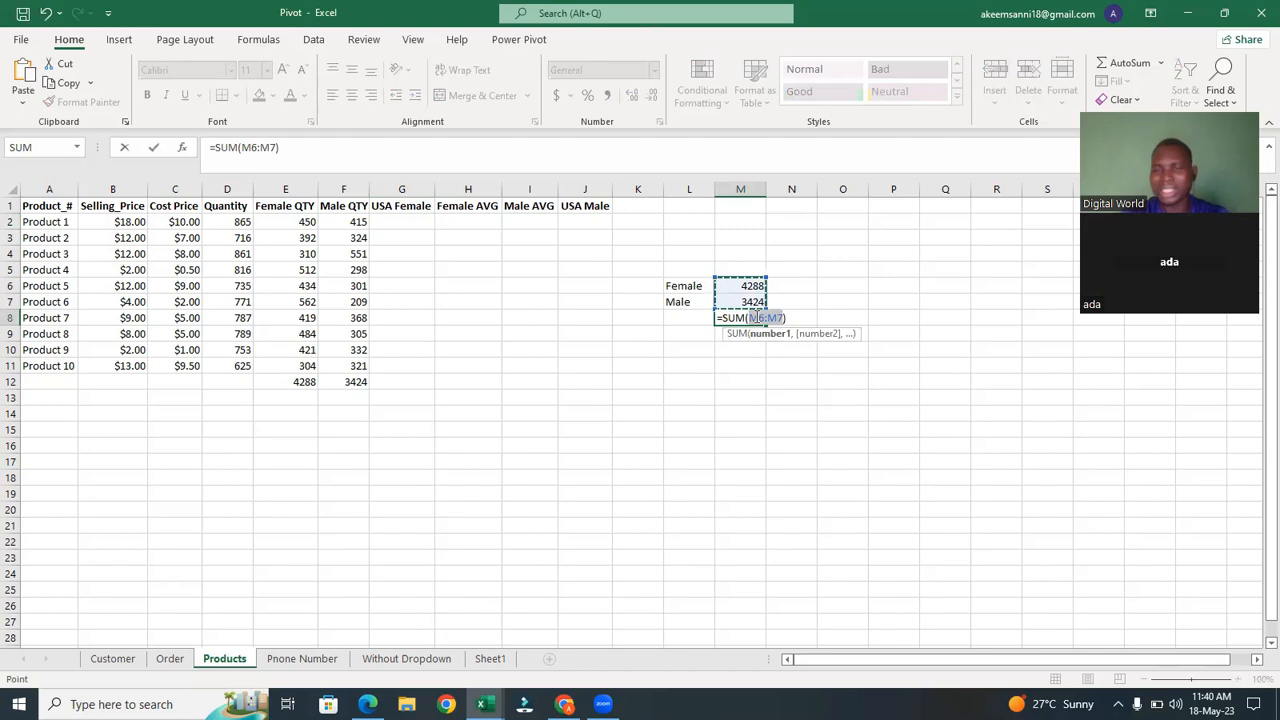
key(Return)
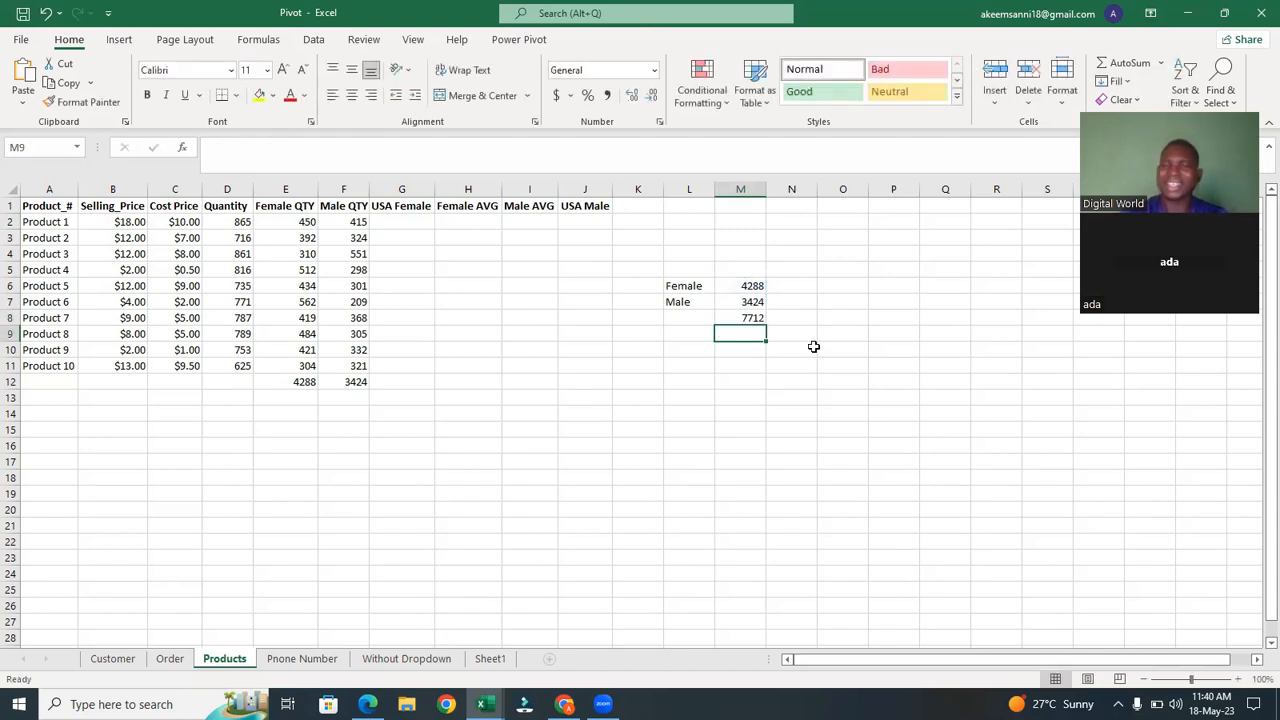
click(813, 349)
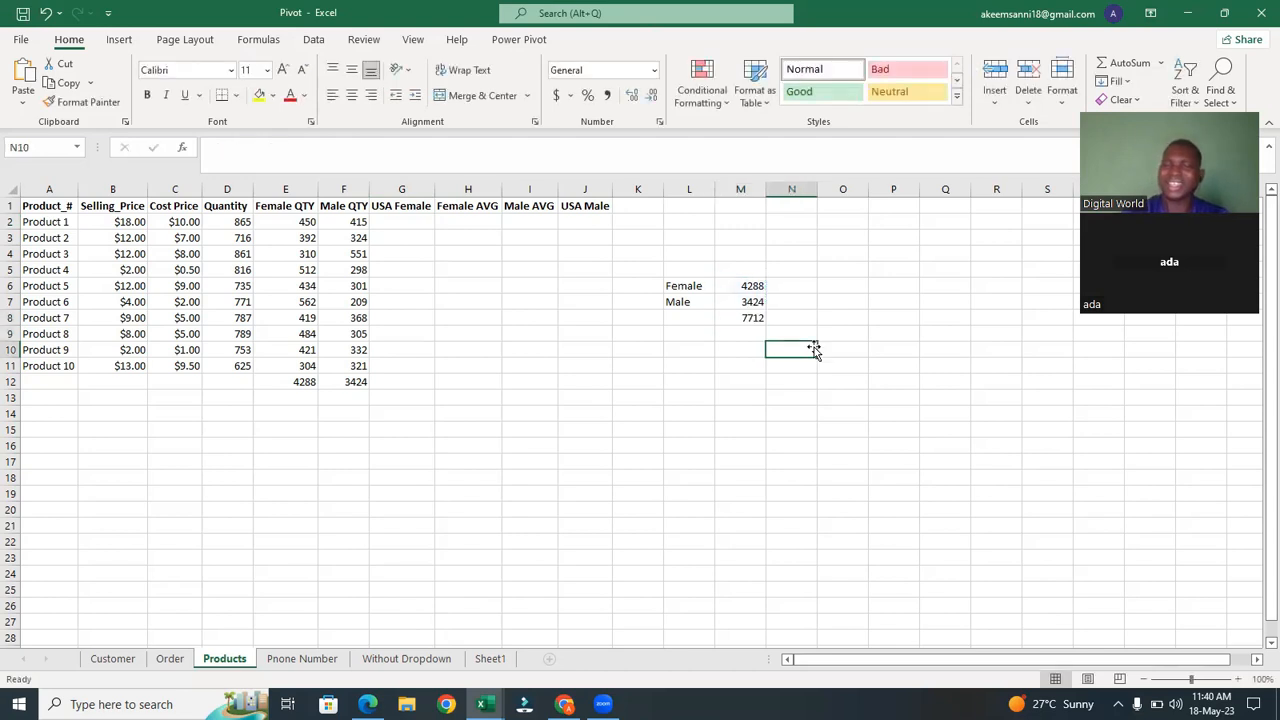
click(751, 319)
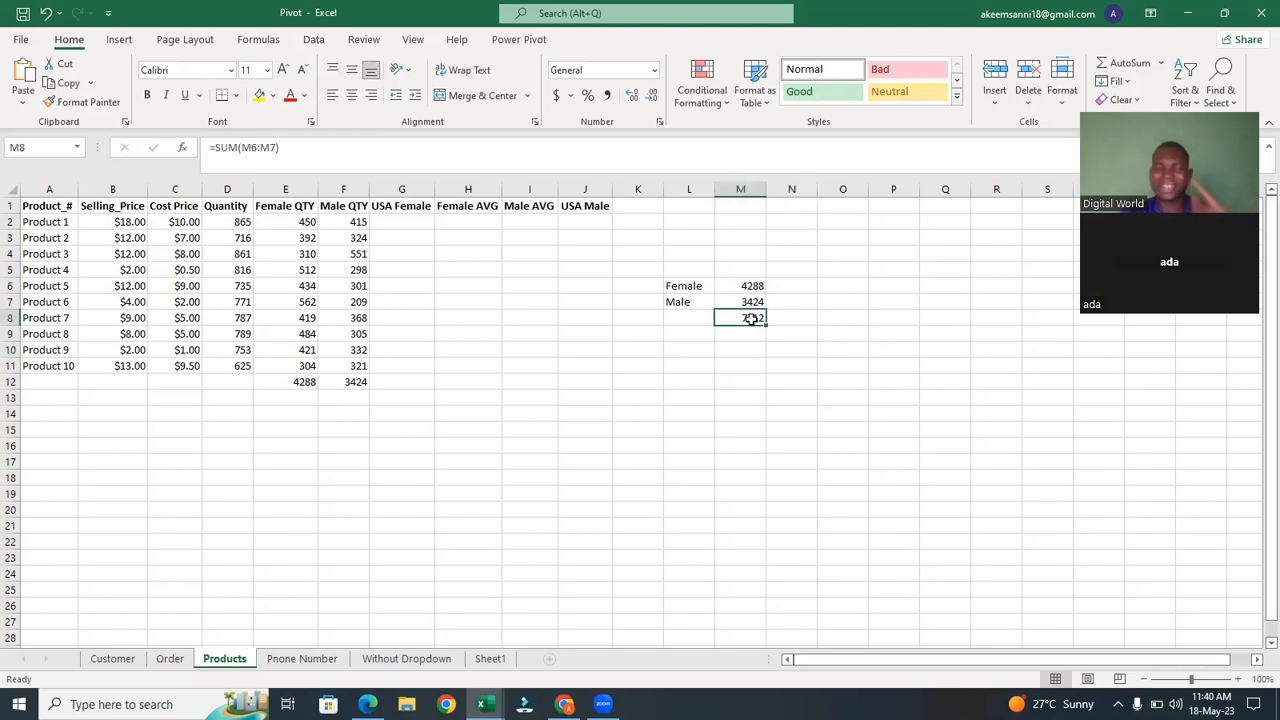
click(805, 340)
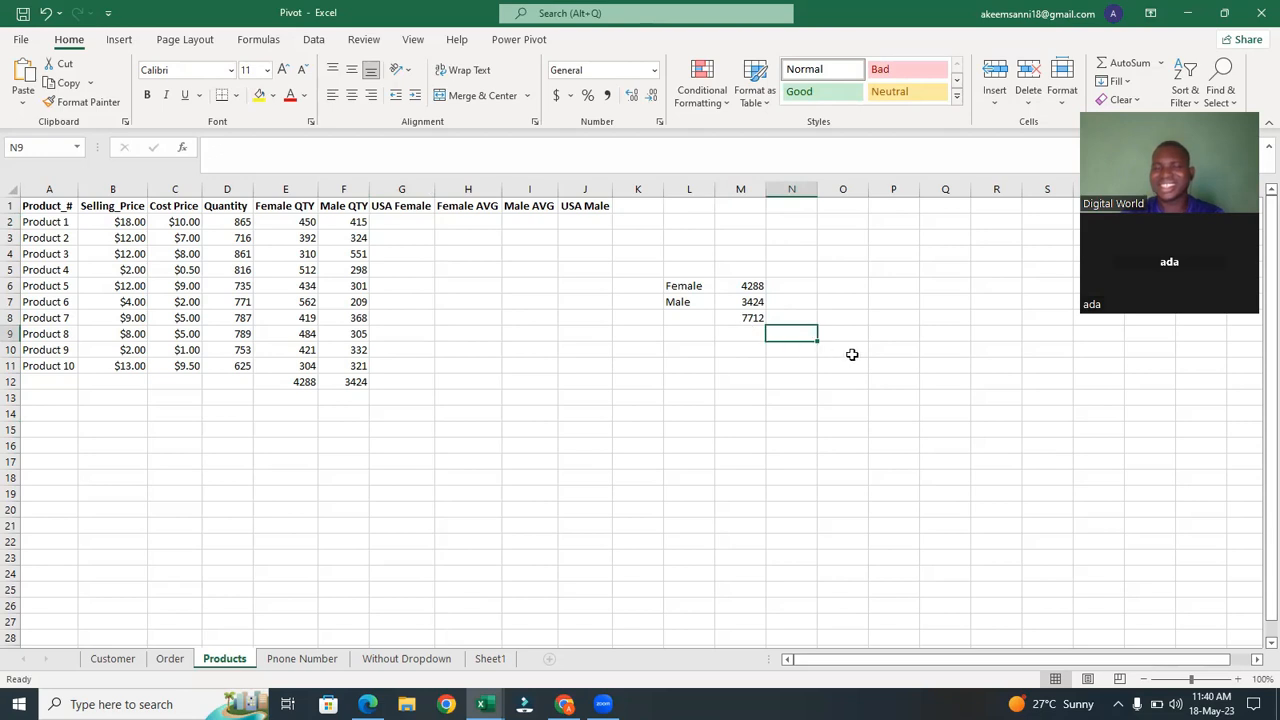
Enter the formula =M8/M6 in N6 and format it as a percentage.
click(744, 316)
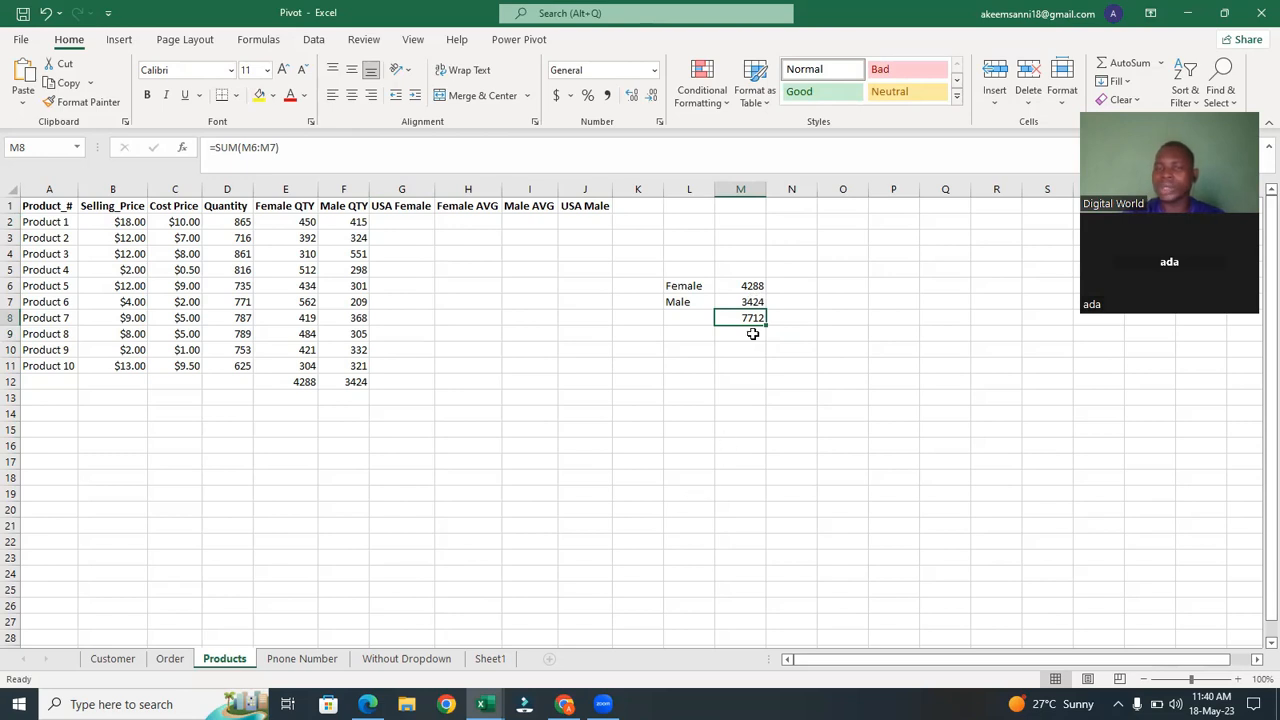
click(803, 287)
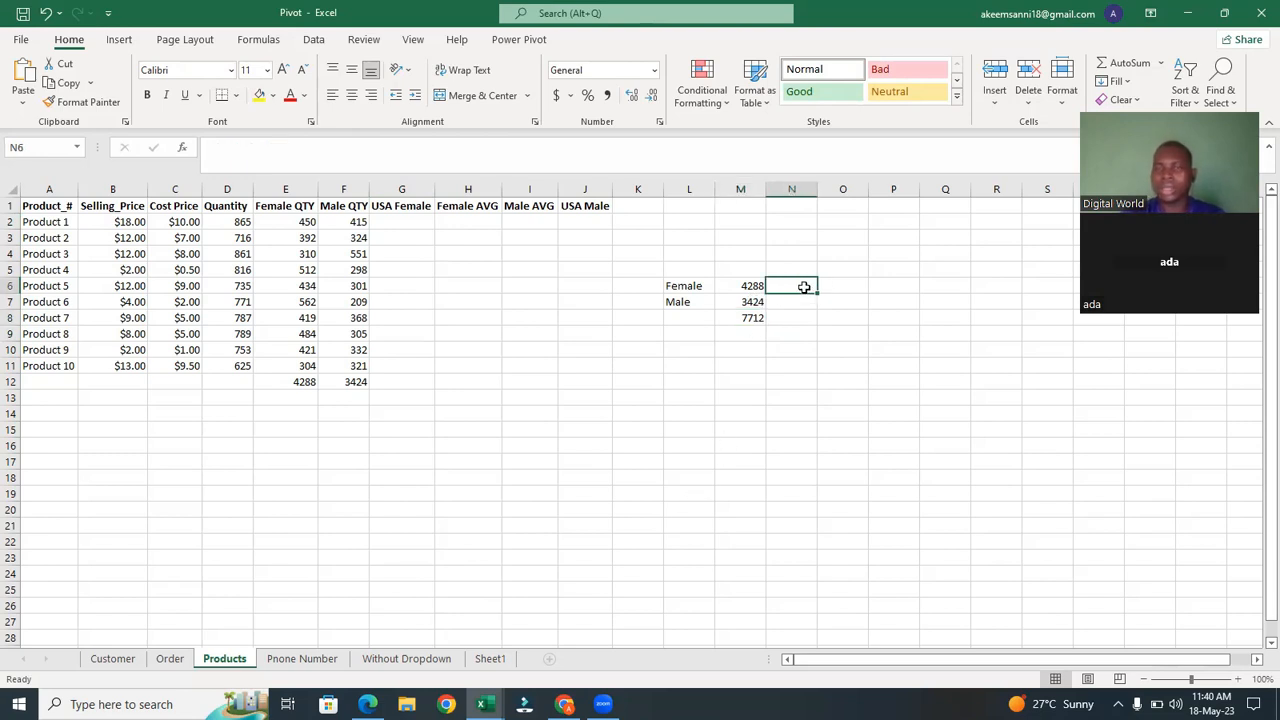
text(=)
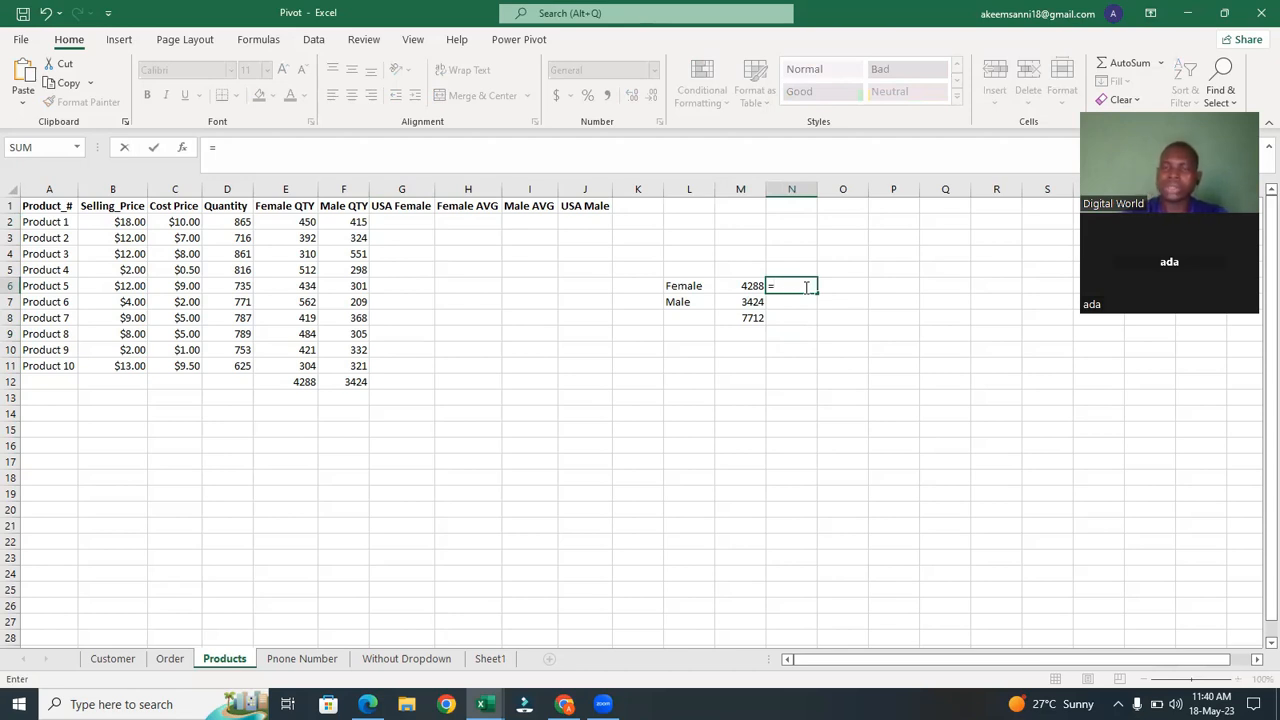
click(746, 318)
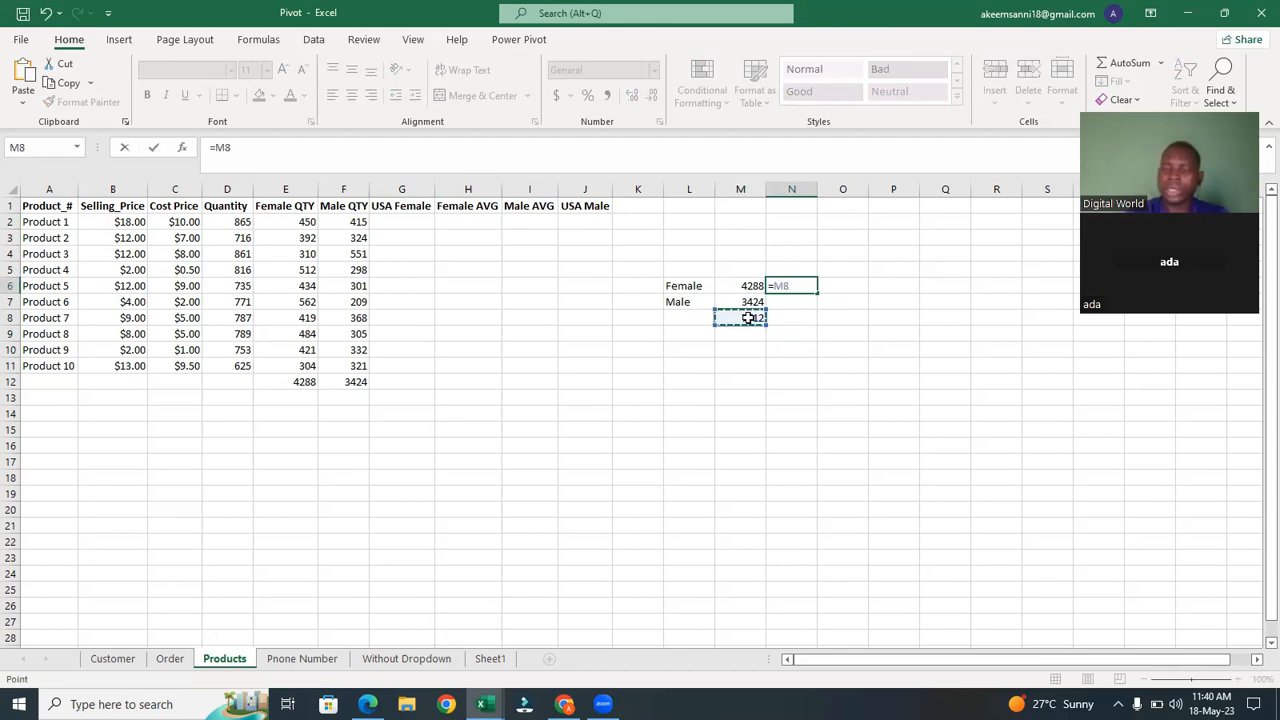
text(/)
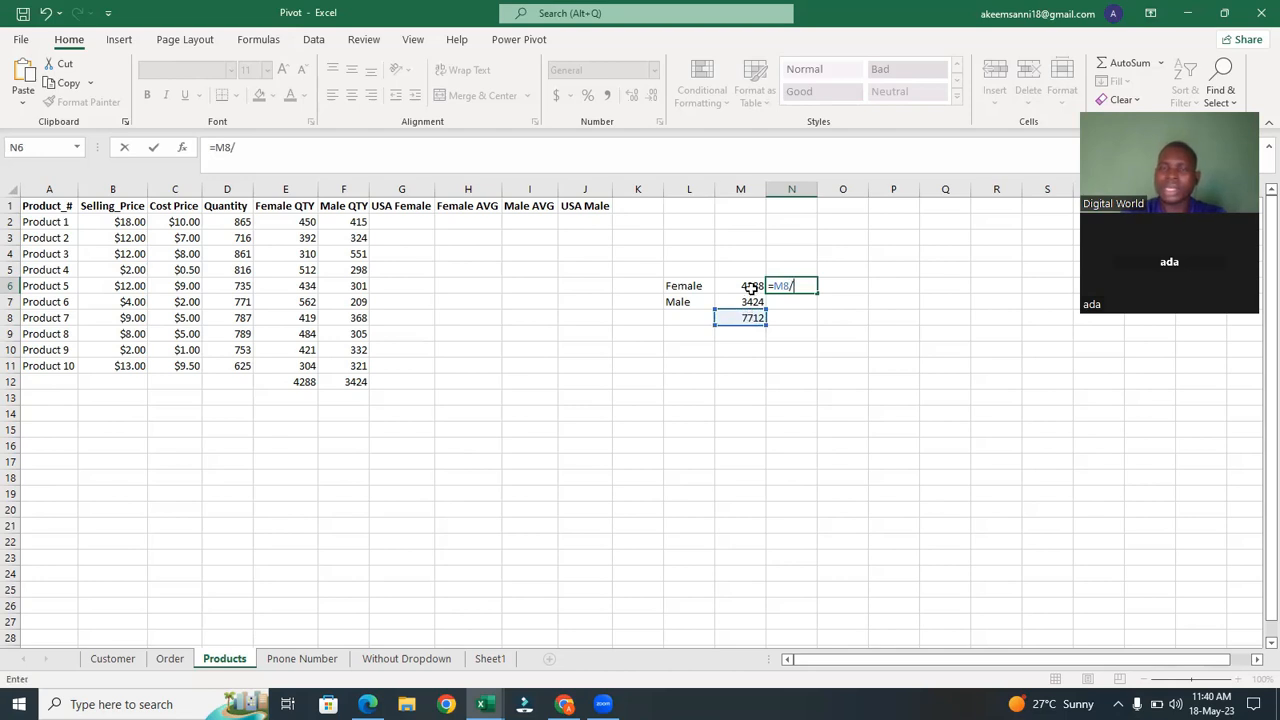
click(750, 287)
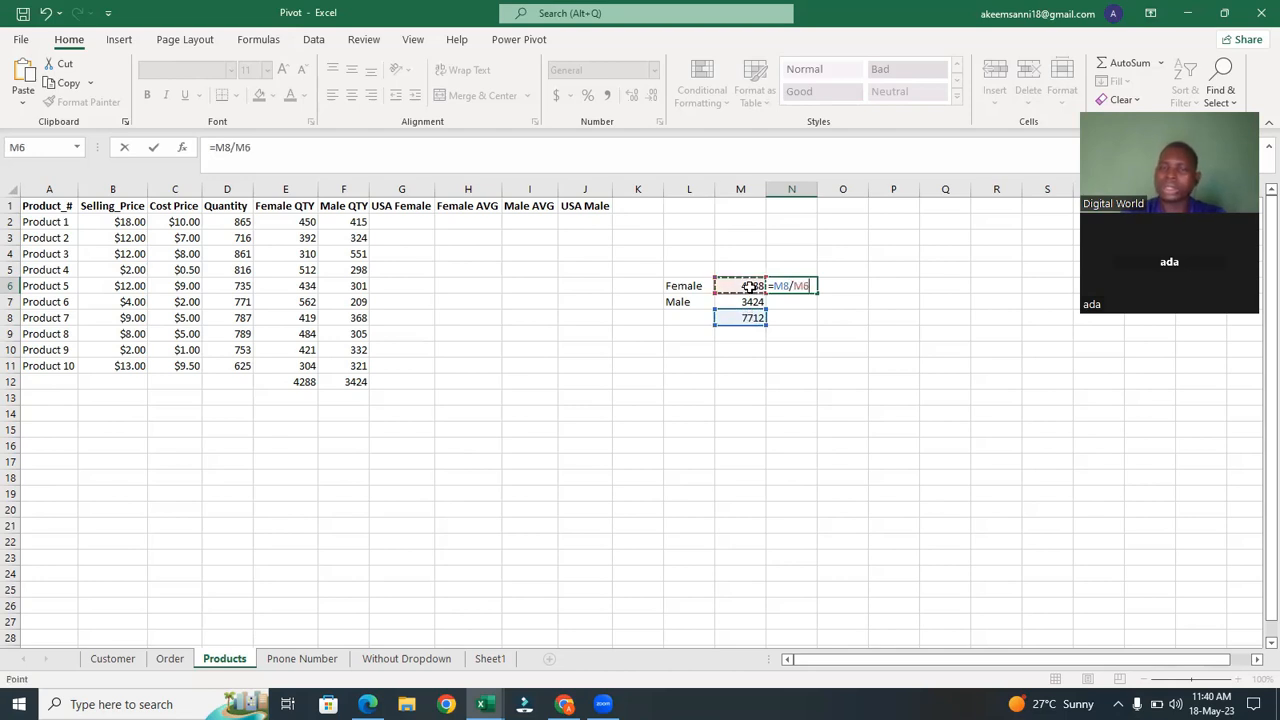
key(Return)
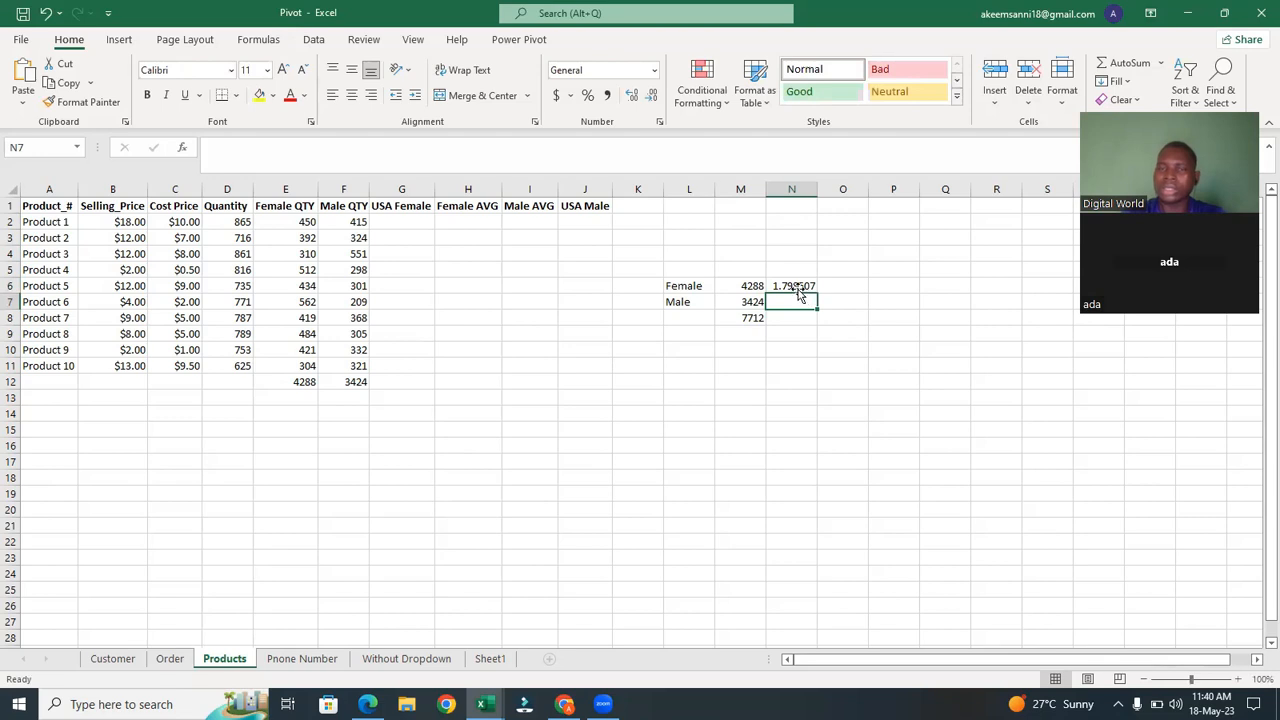
click(797, 287)
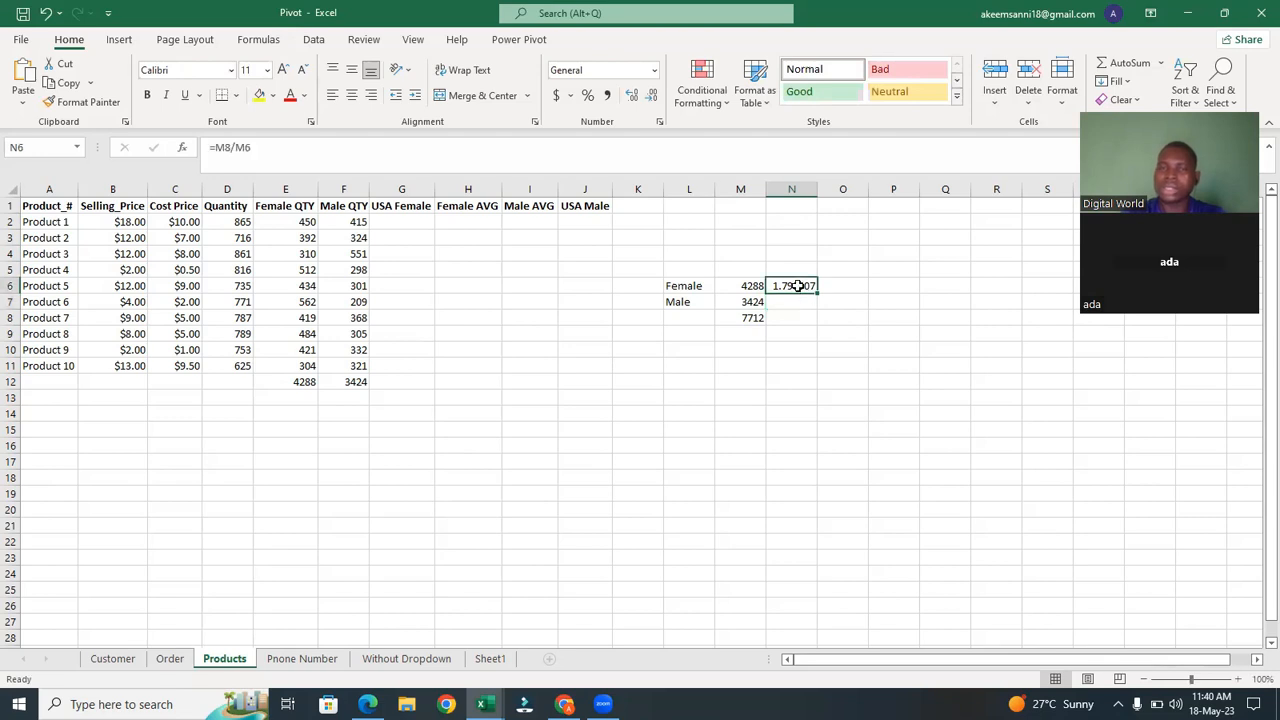
click(589, 95)
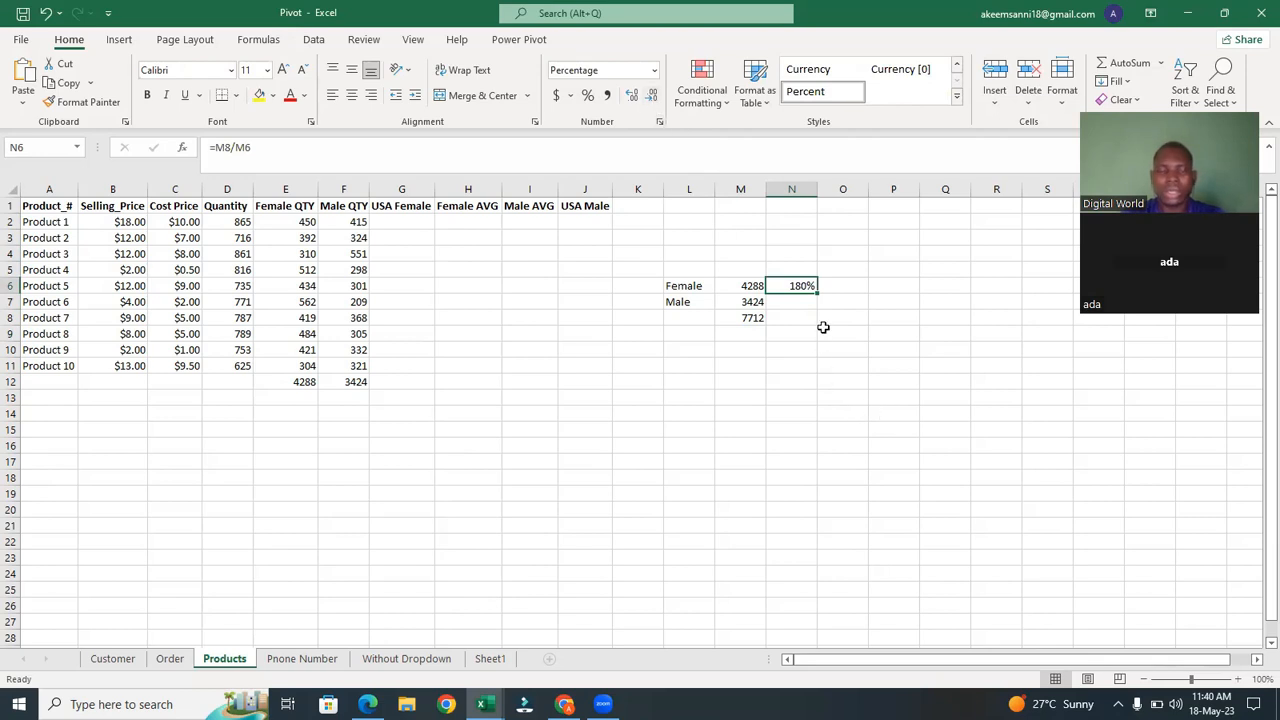
Undo the percentage format and clear the N6 formula.
key(ctrl+z)
key(Delete)
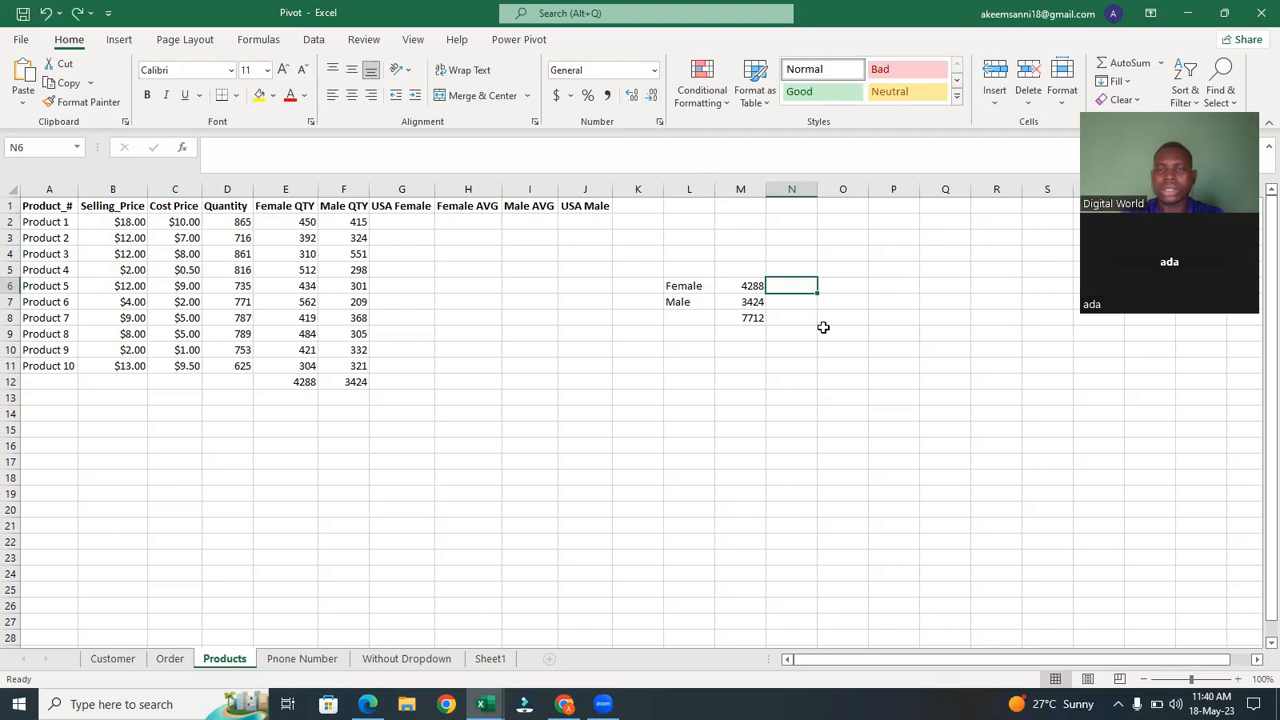
click(821, 338)
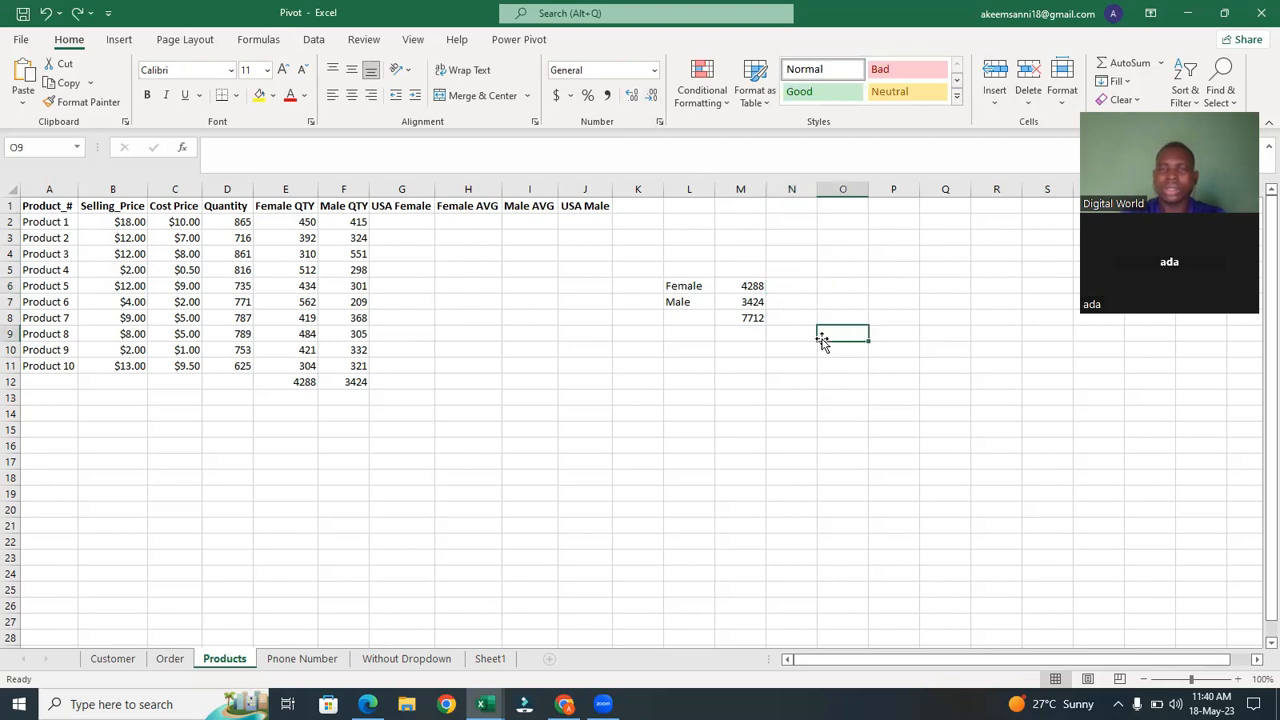
Enter the formula =M6/M8 in N6 for the female share and format it as a percentage.
click(794, 281)
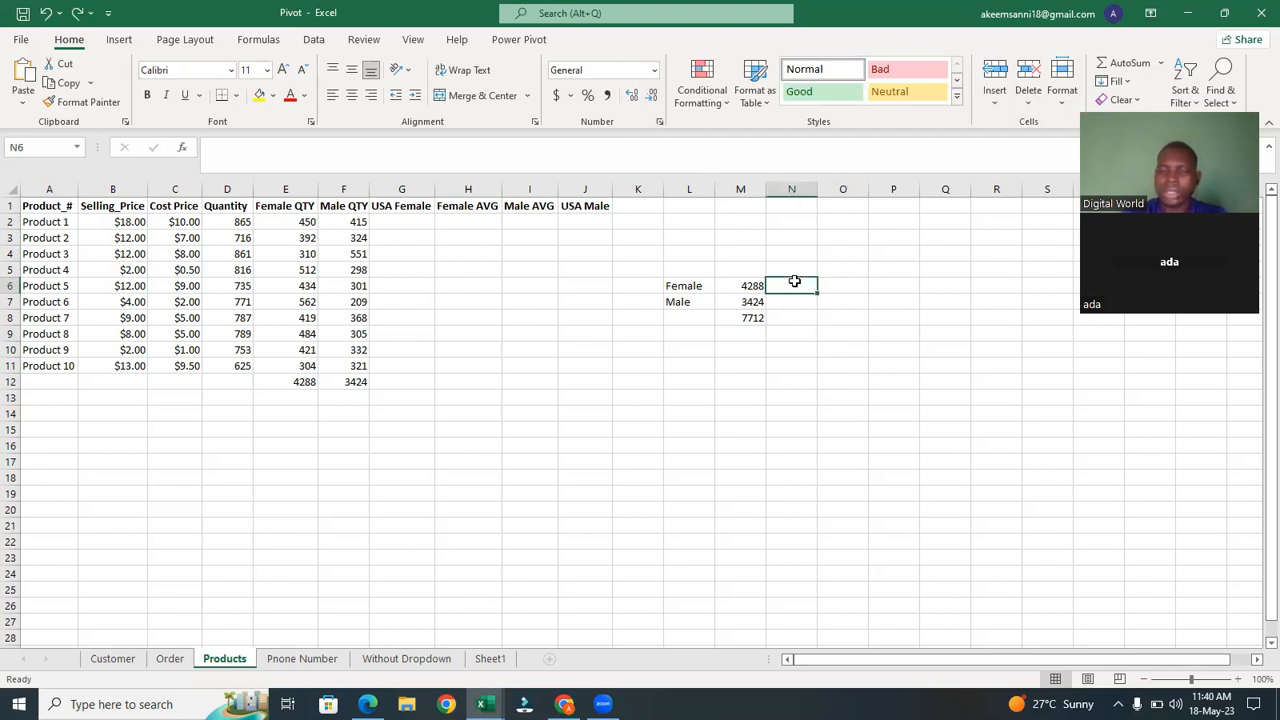
text(=)
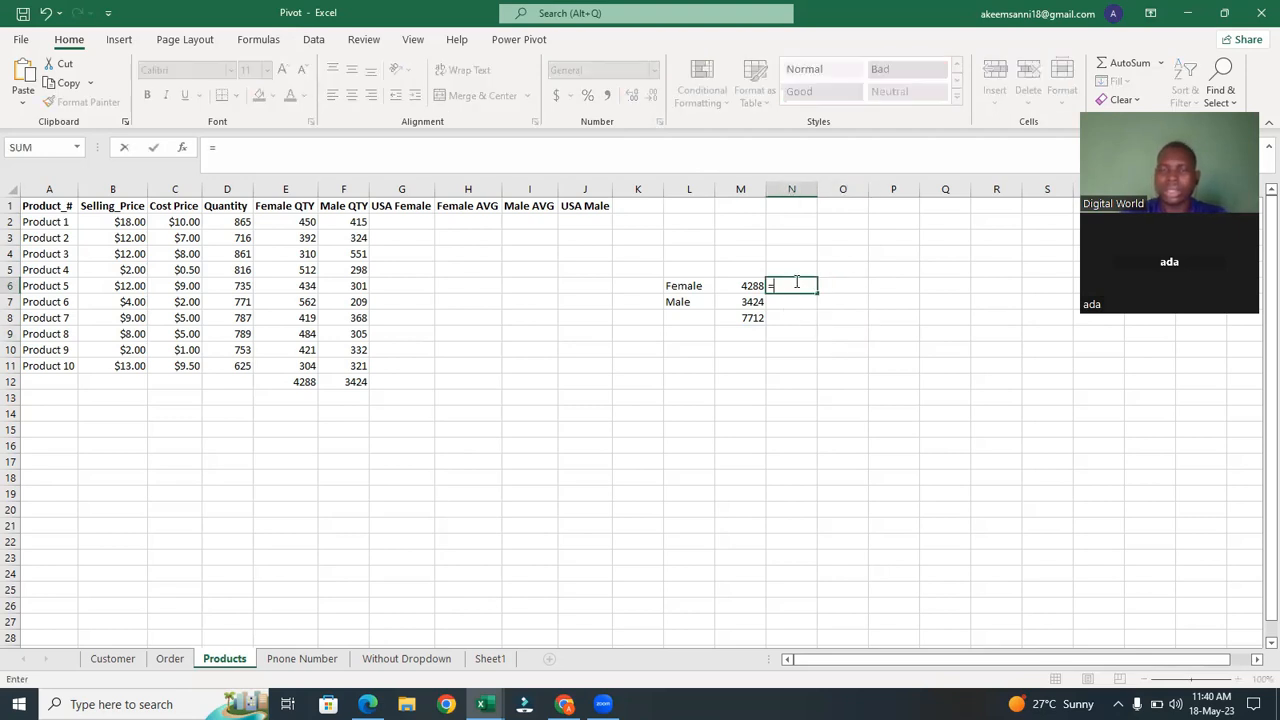
click(748, 318)
key(BackSpace)
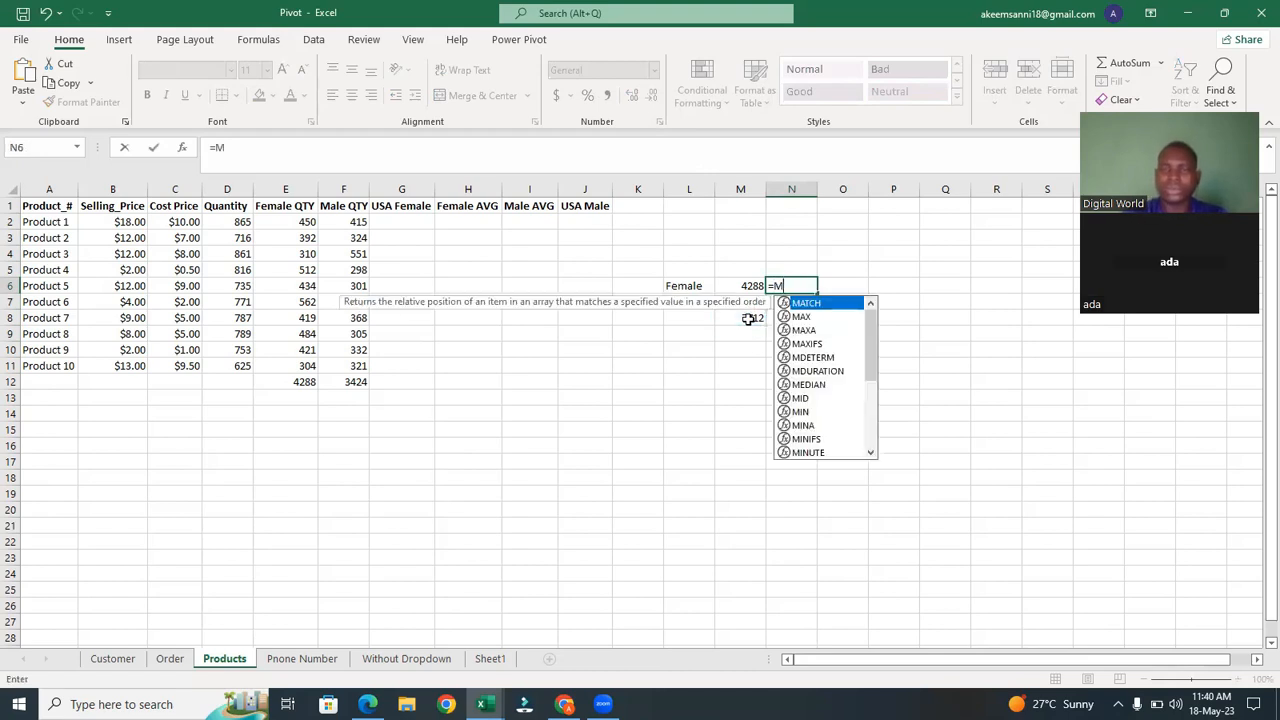
key(BackSpace)
click(748, 285)
text(/)
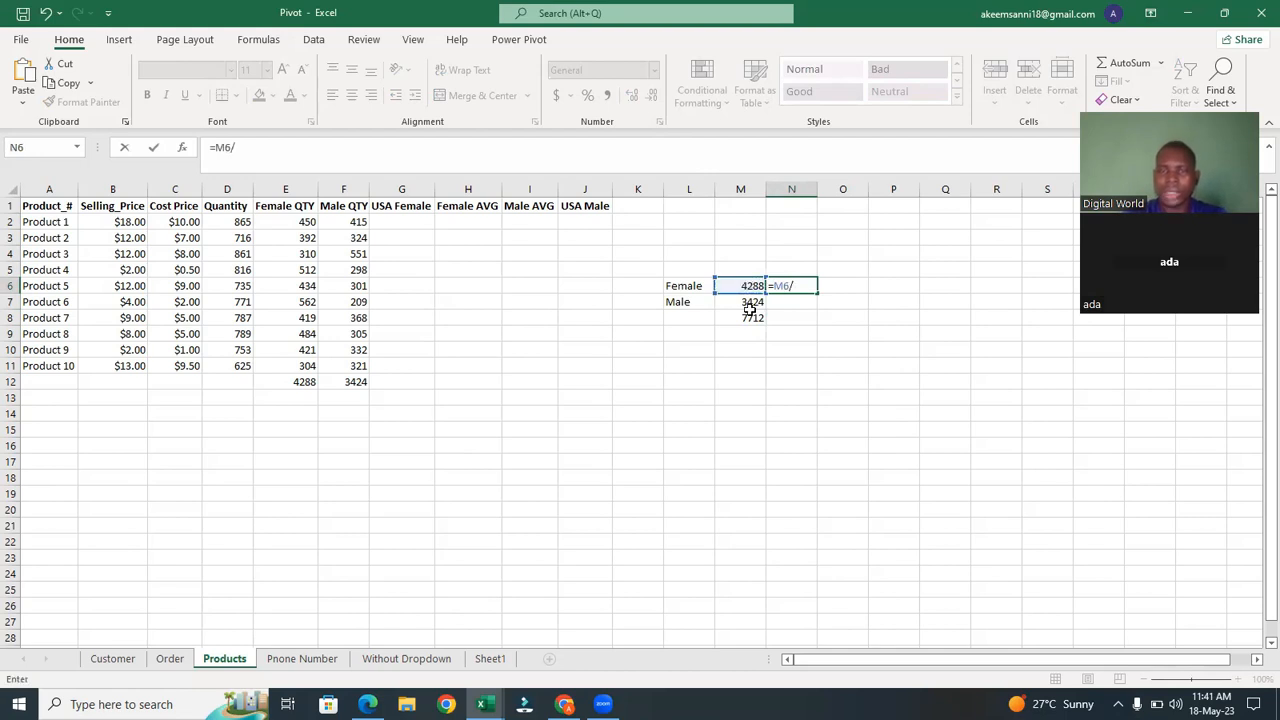
click(749, 316)
key(Return)
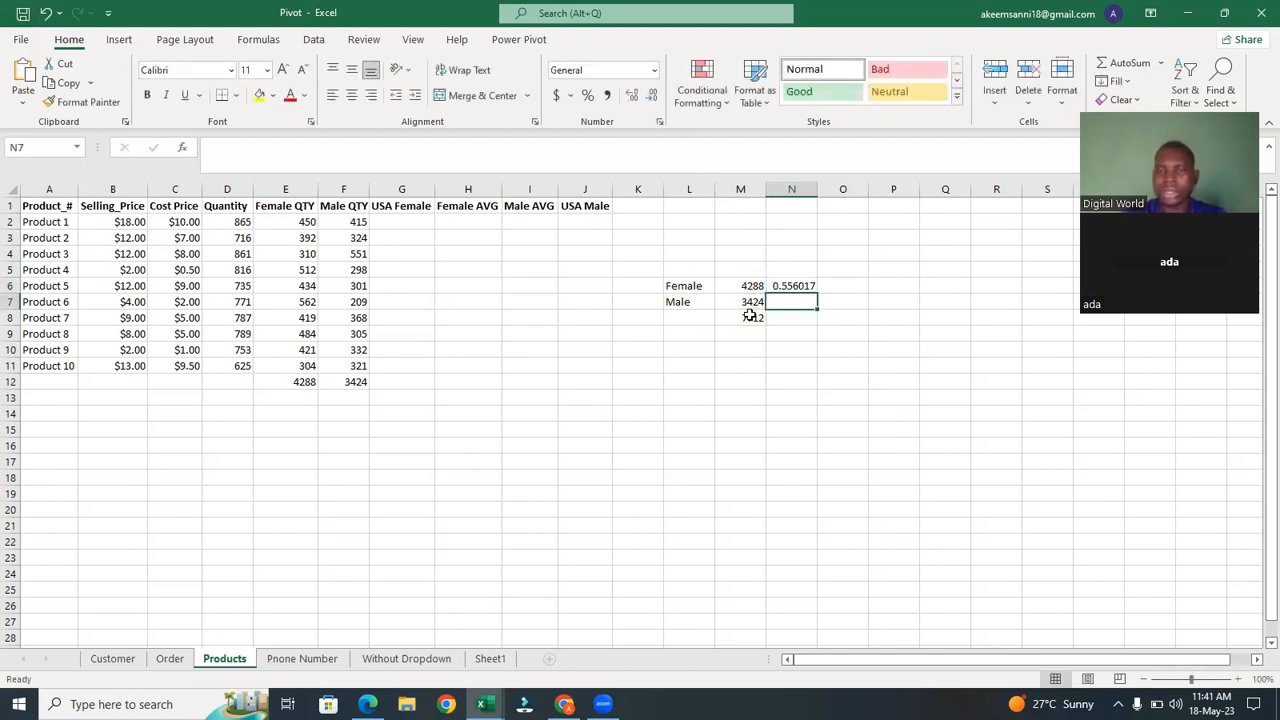
click(792, 284)
click(587, 95)
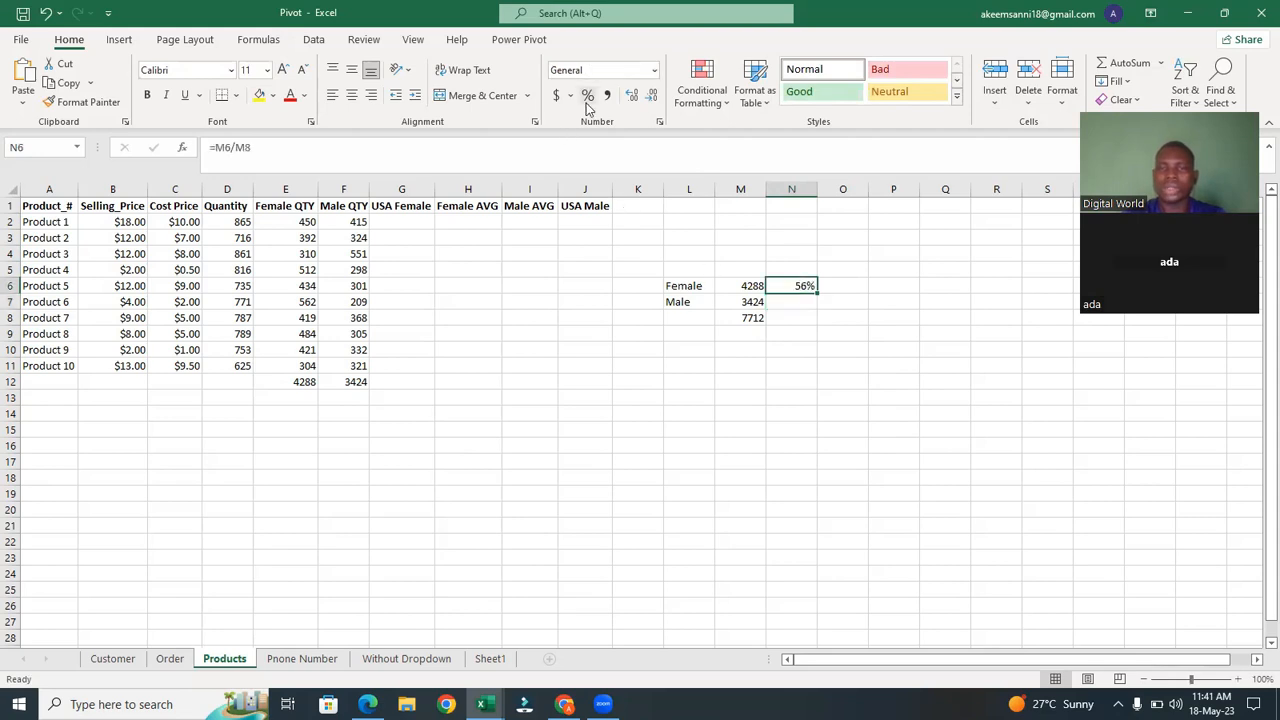
Try to fill the N6 percentage formula down to N7, and undo the fill.
click(783, 297)
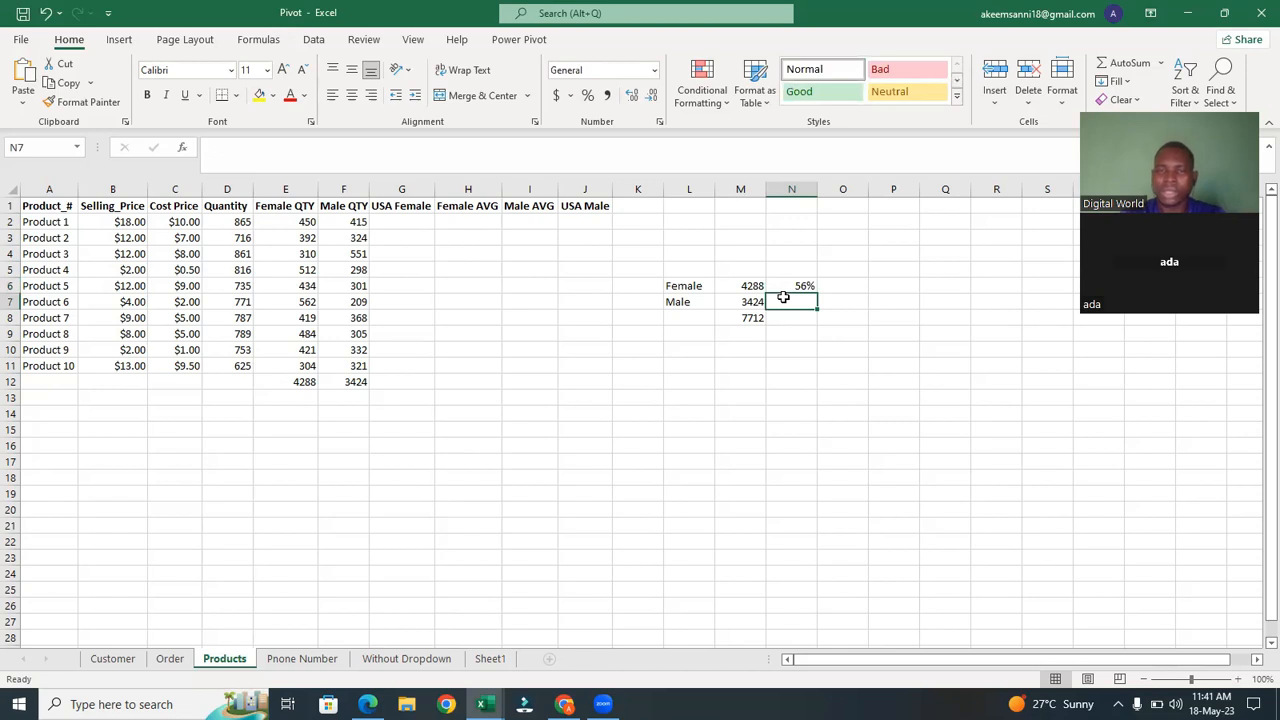
click(803, 287)
drag(816, 292, 818, 312)
click(803, 285)
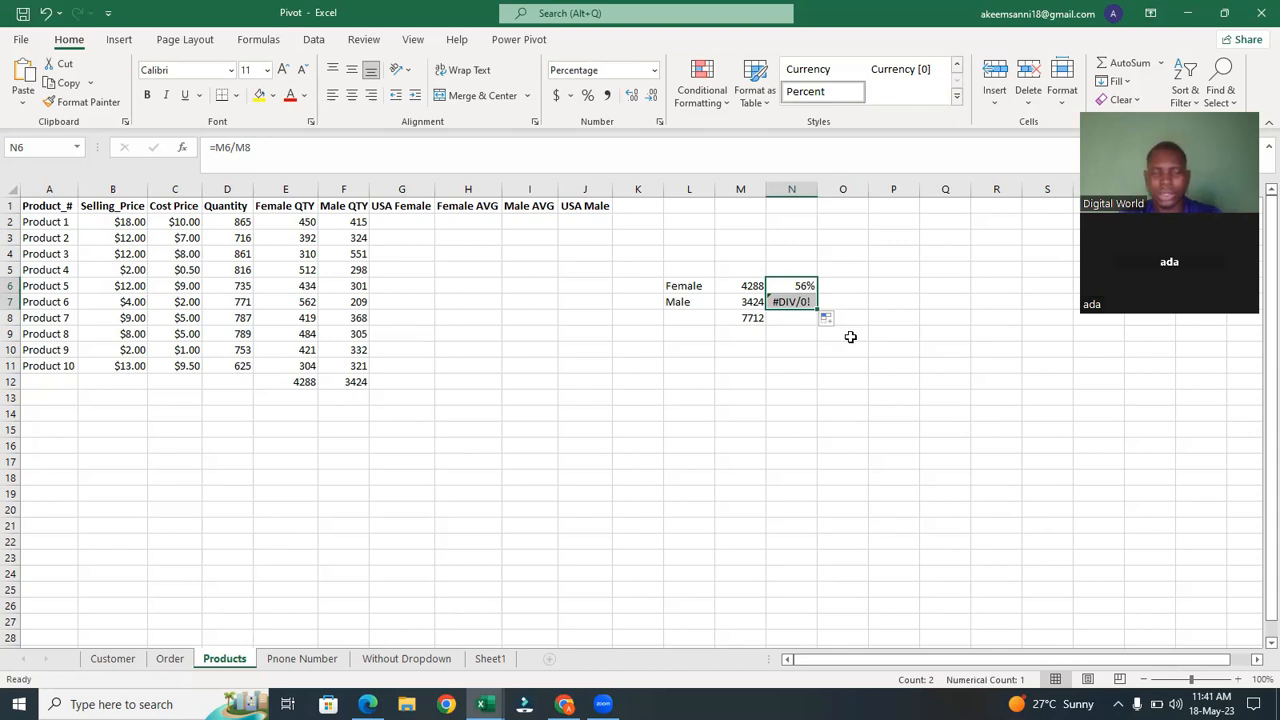
key(ctrl+z)
Enter the formula =M7/M8 in N7 for the male share and format it as a percentage.
click(802, 303)
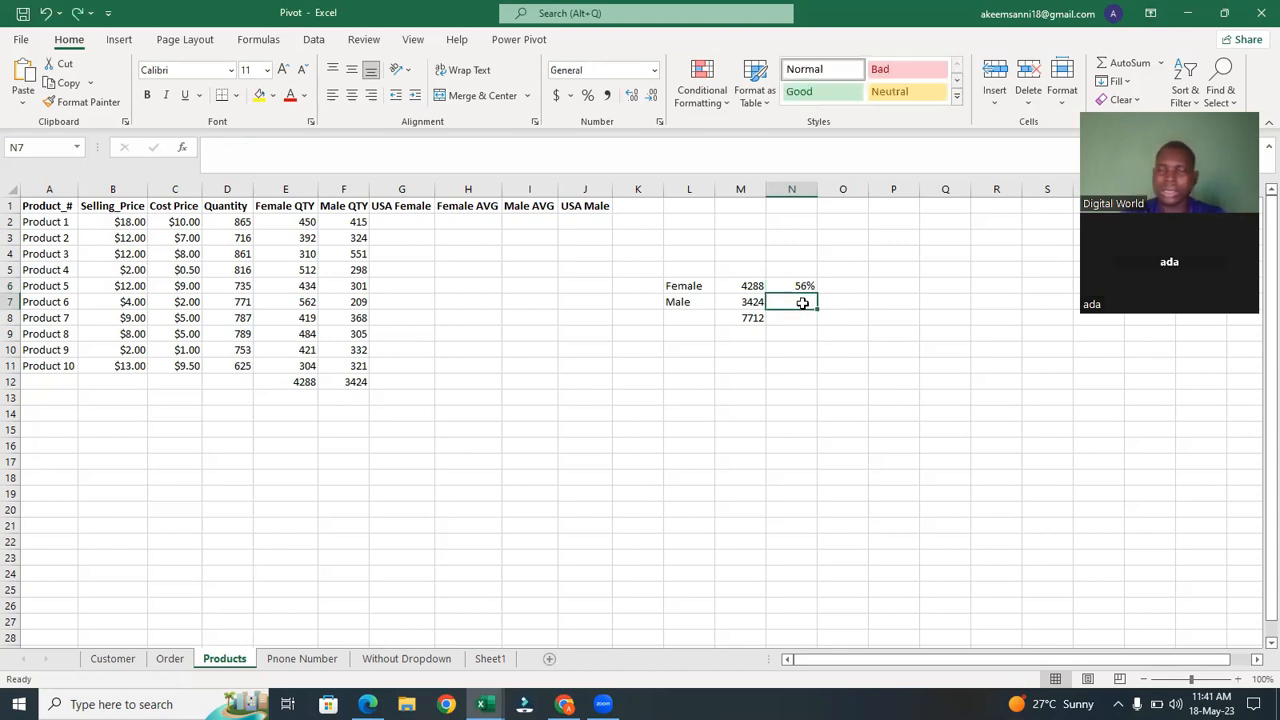
text(=)
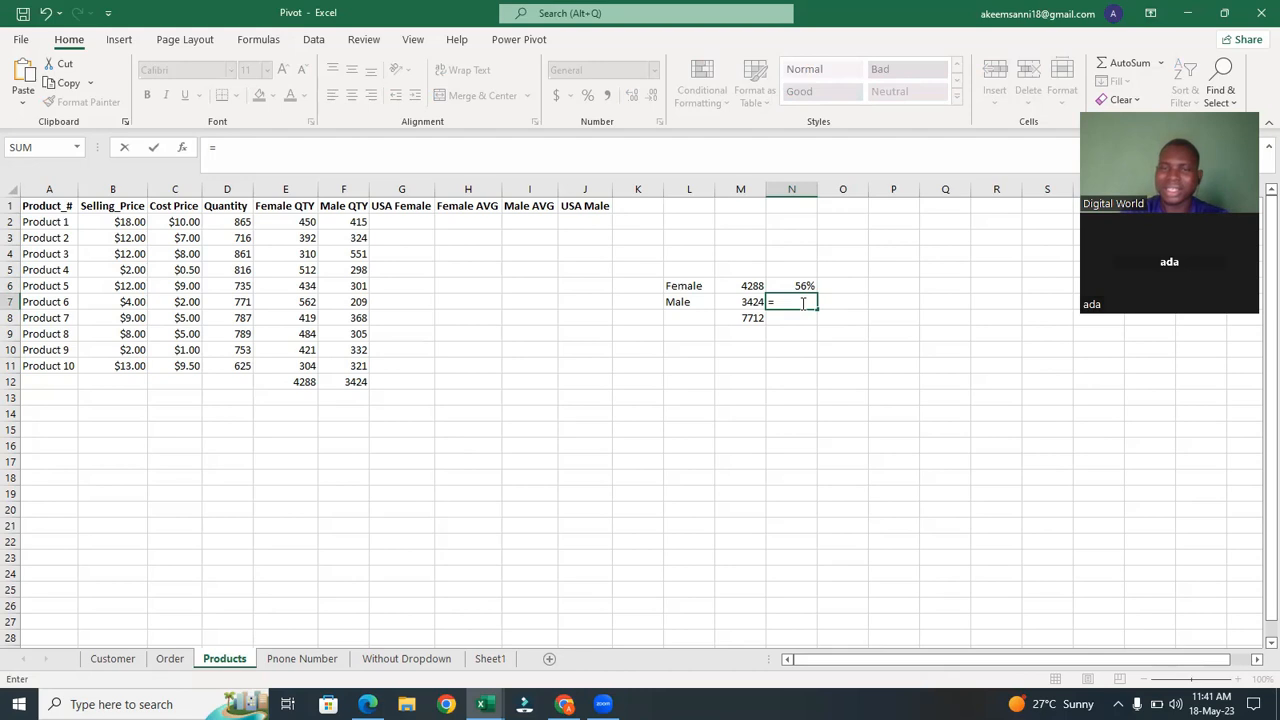
click(745, 301)
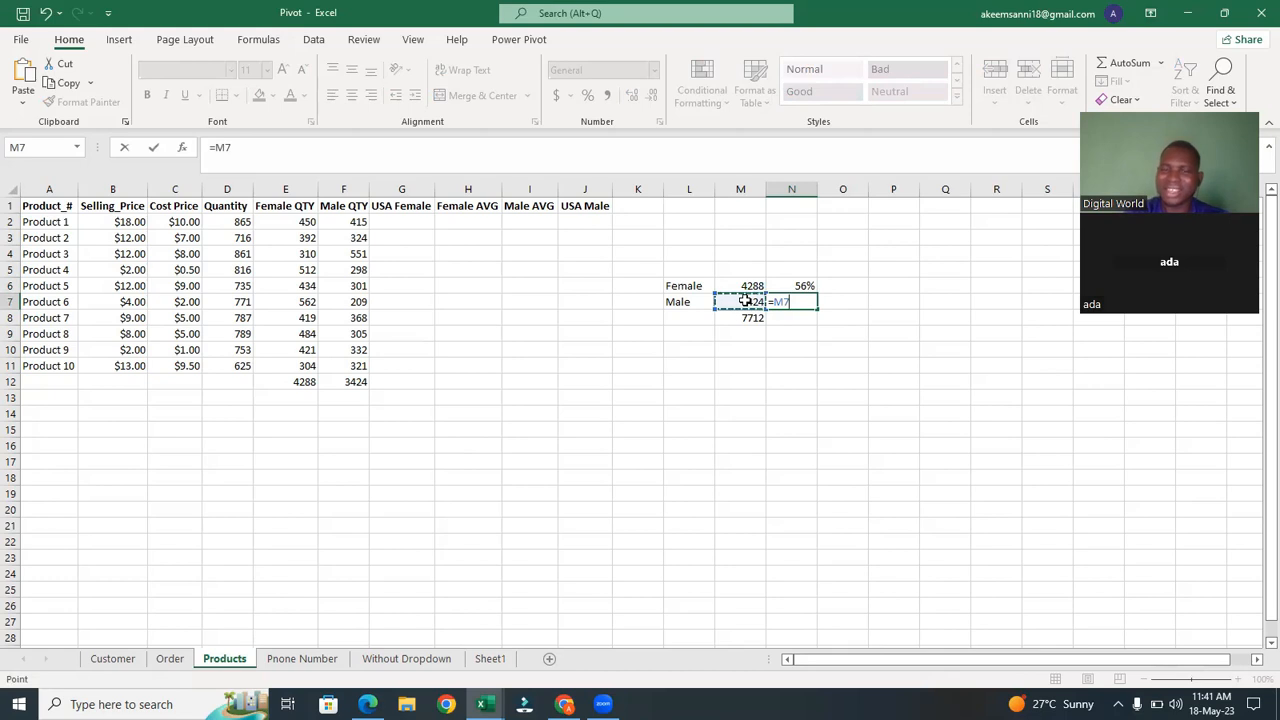
text(/)
click(742, 318)
key(Return)
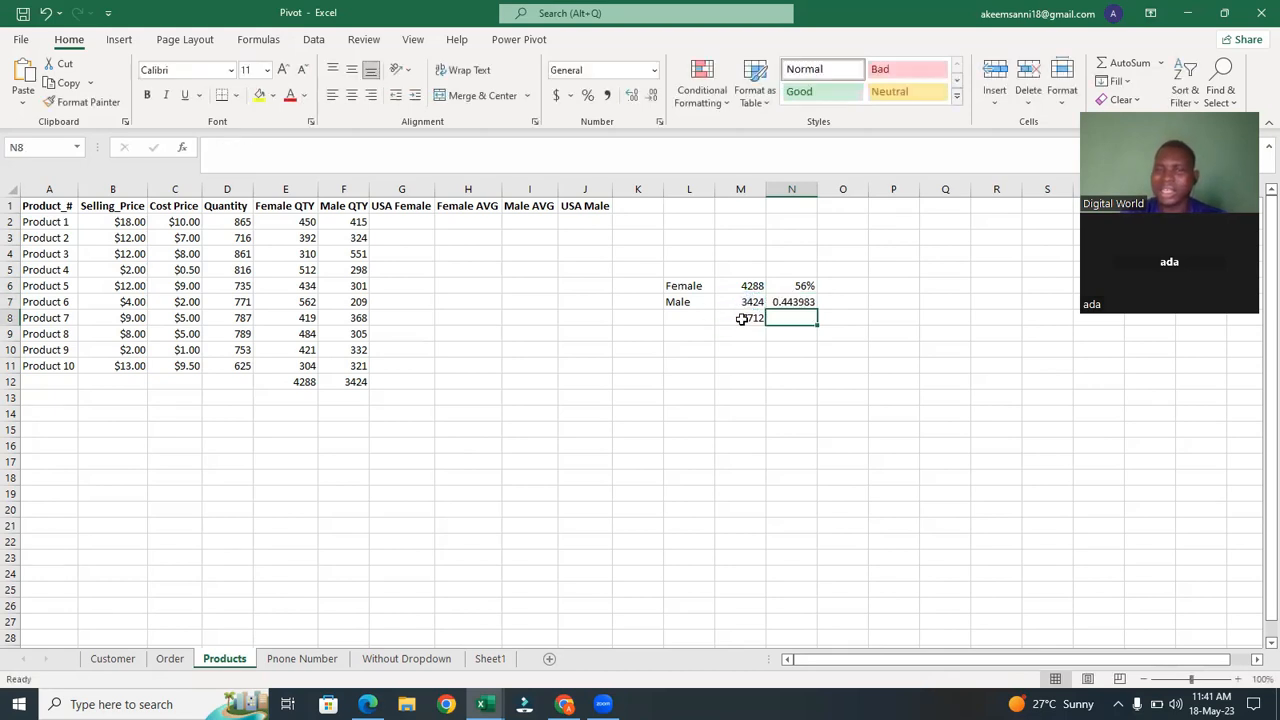
click(792, 301)
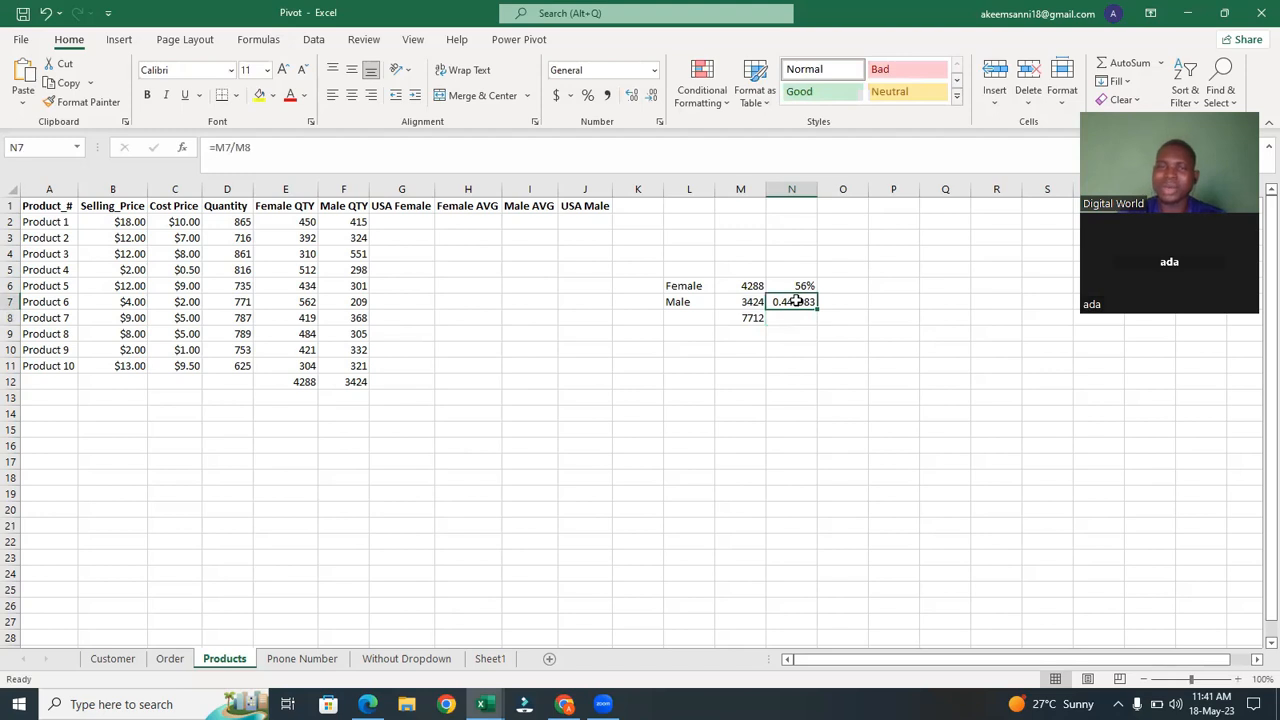
click(588, 96)
click(820, 358)
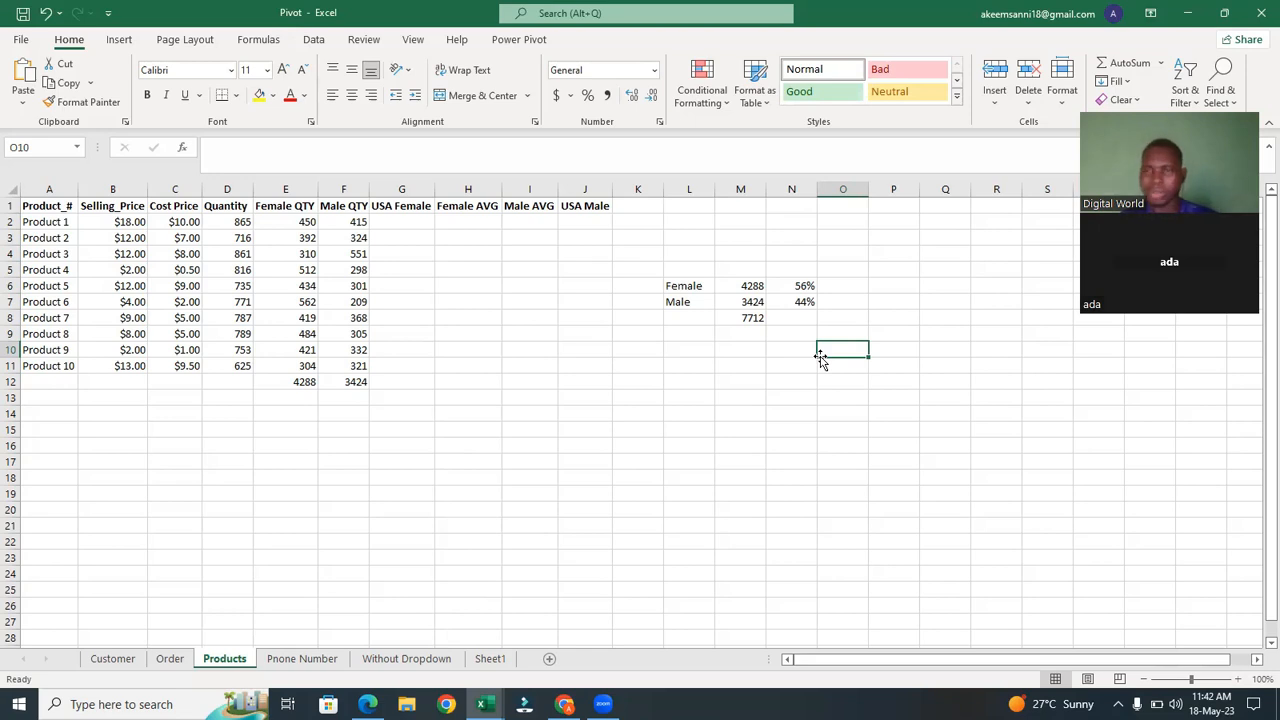
drag(1158, 443, 1122, 690)
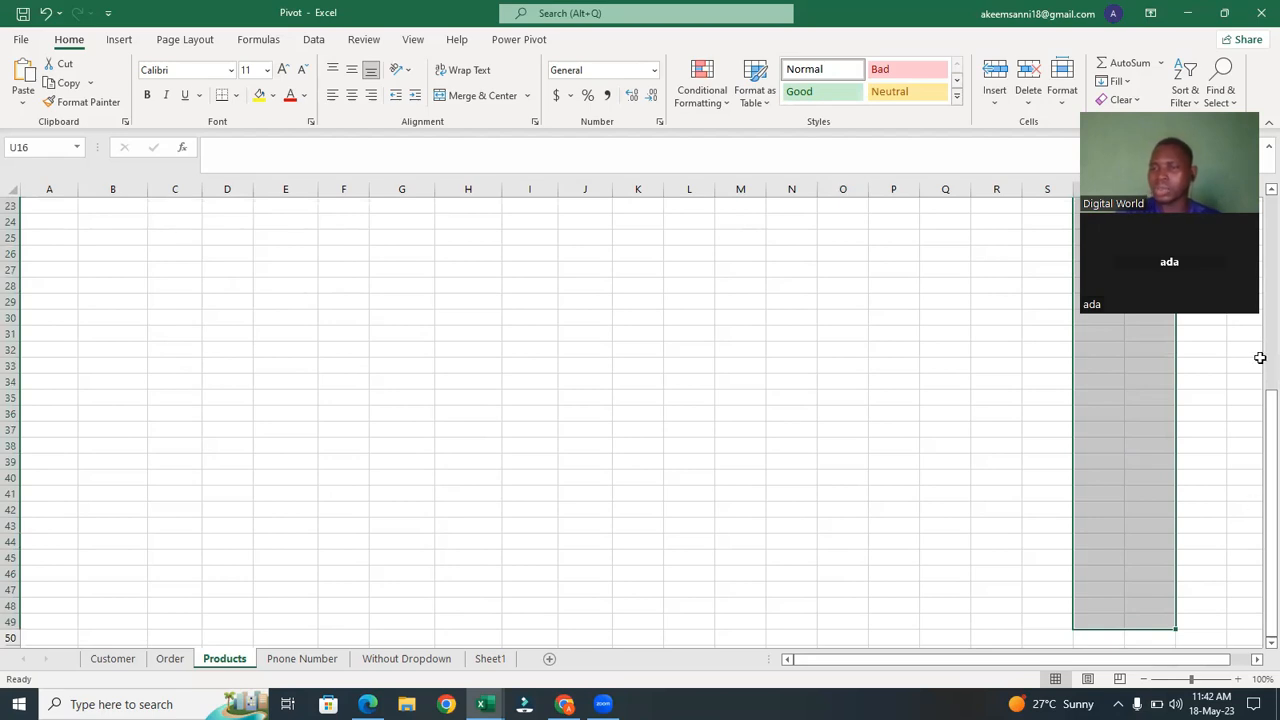
drag(1269, 459, 1262, 256)
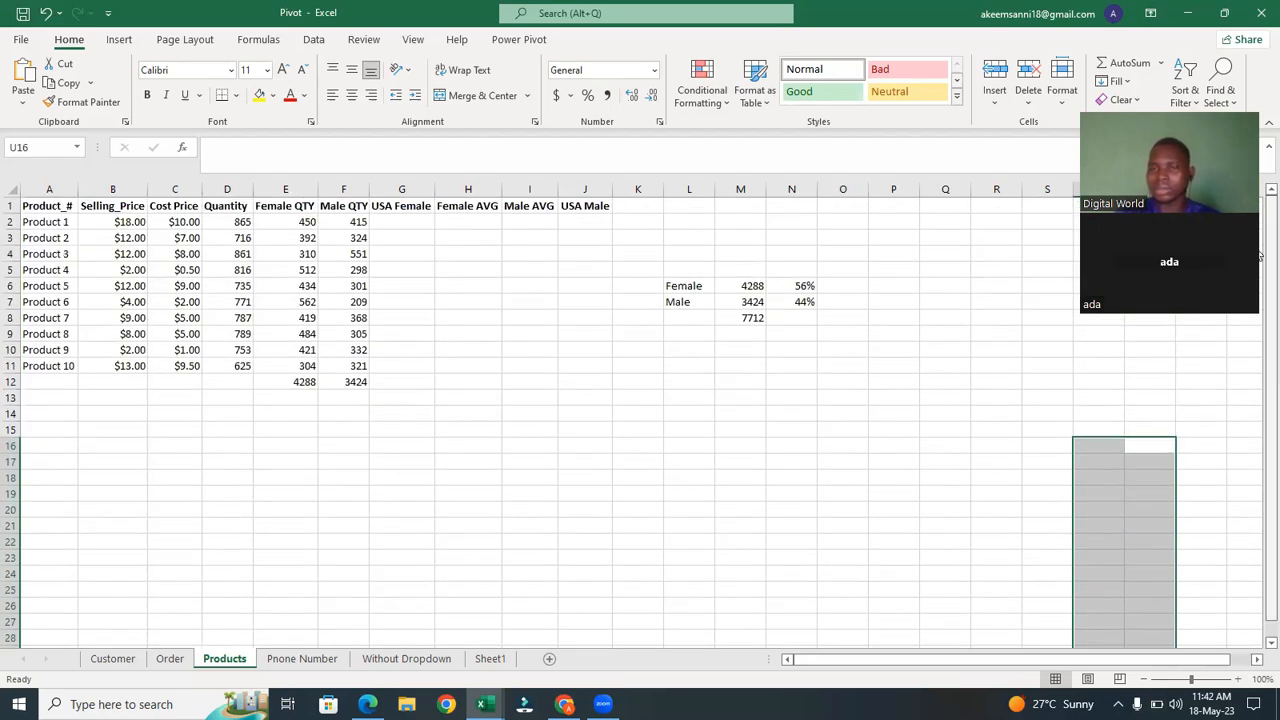
click(870, 395)
Review the N6 percentage formula and select N6:N7 to check the combined share.
double_click(800, 286)
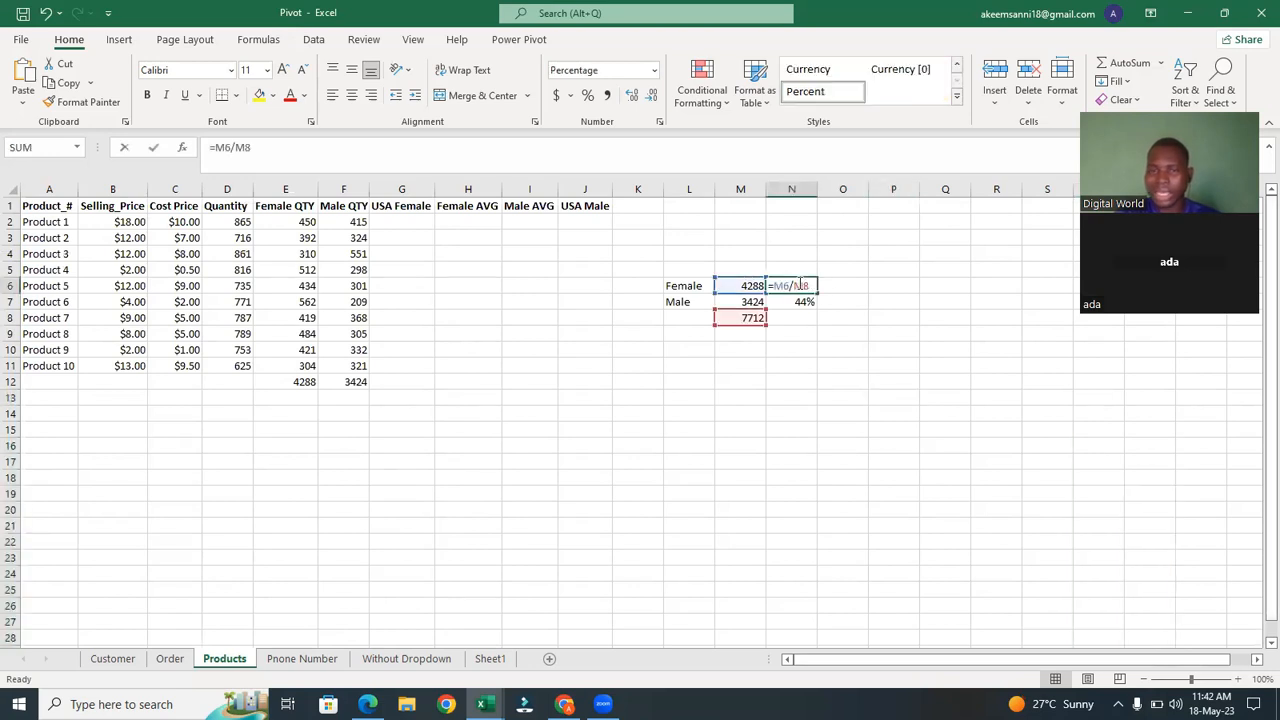
click(841, 287)
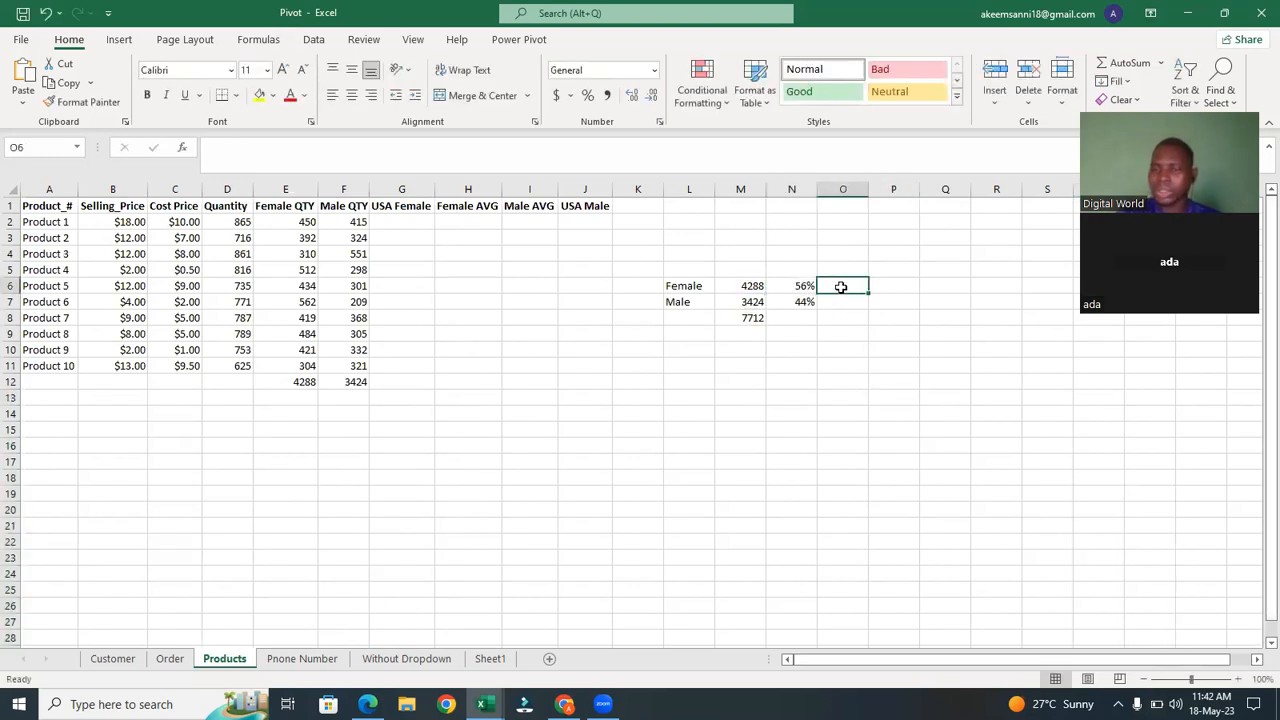
click(791, 286)
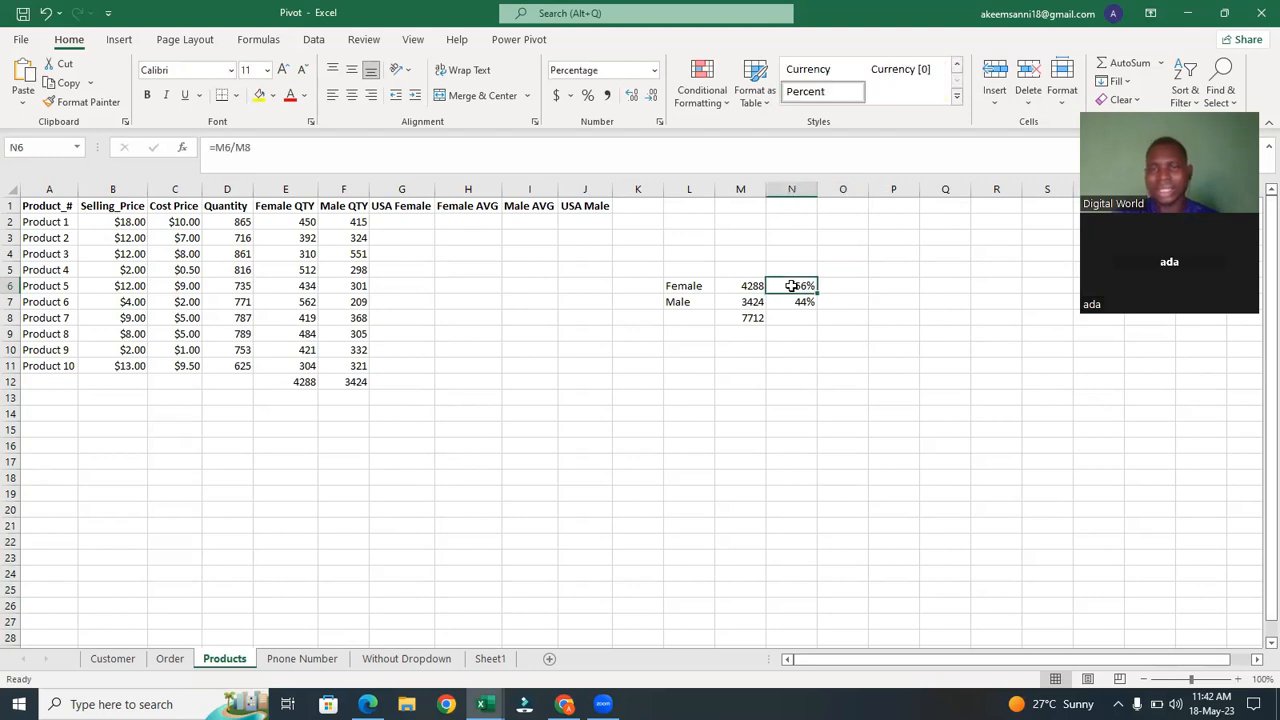
drag(791, 286, 791, 303)
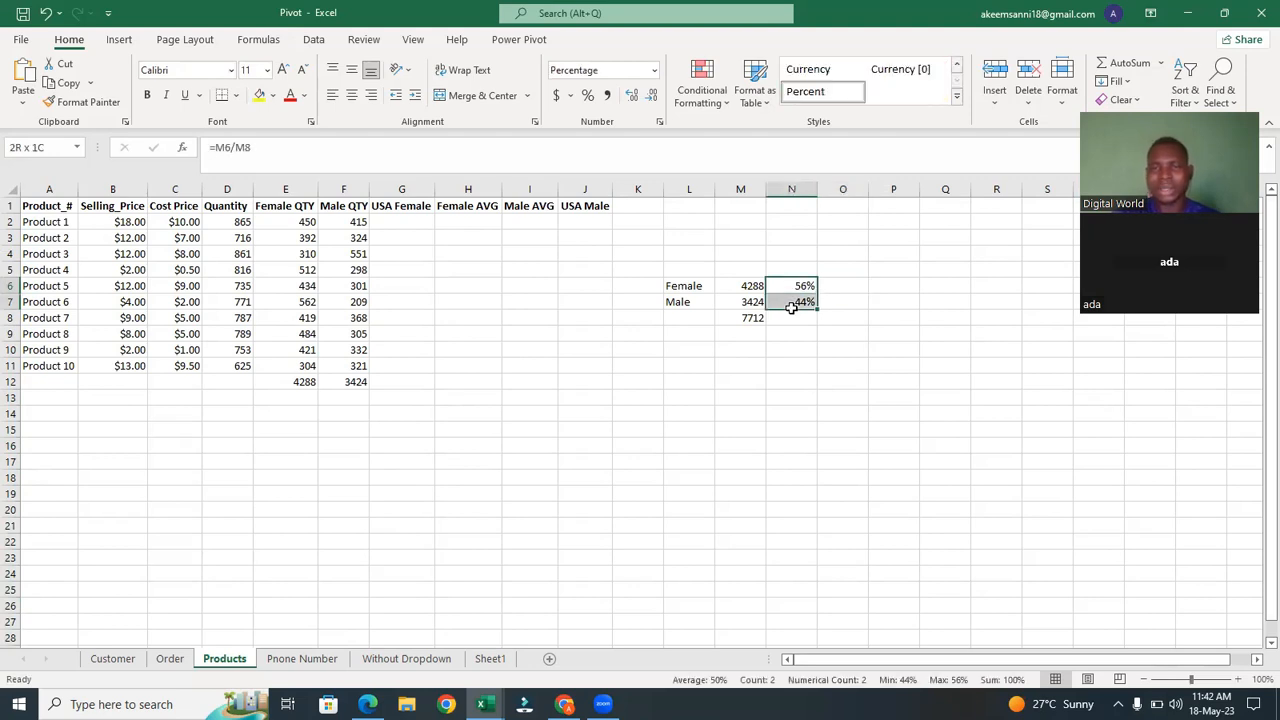
click(876, 349)
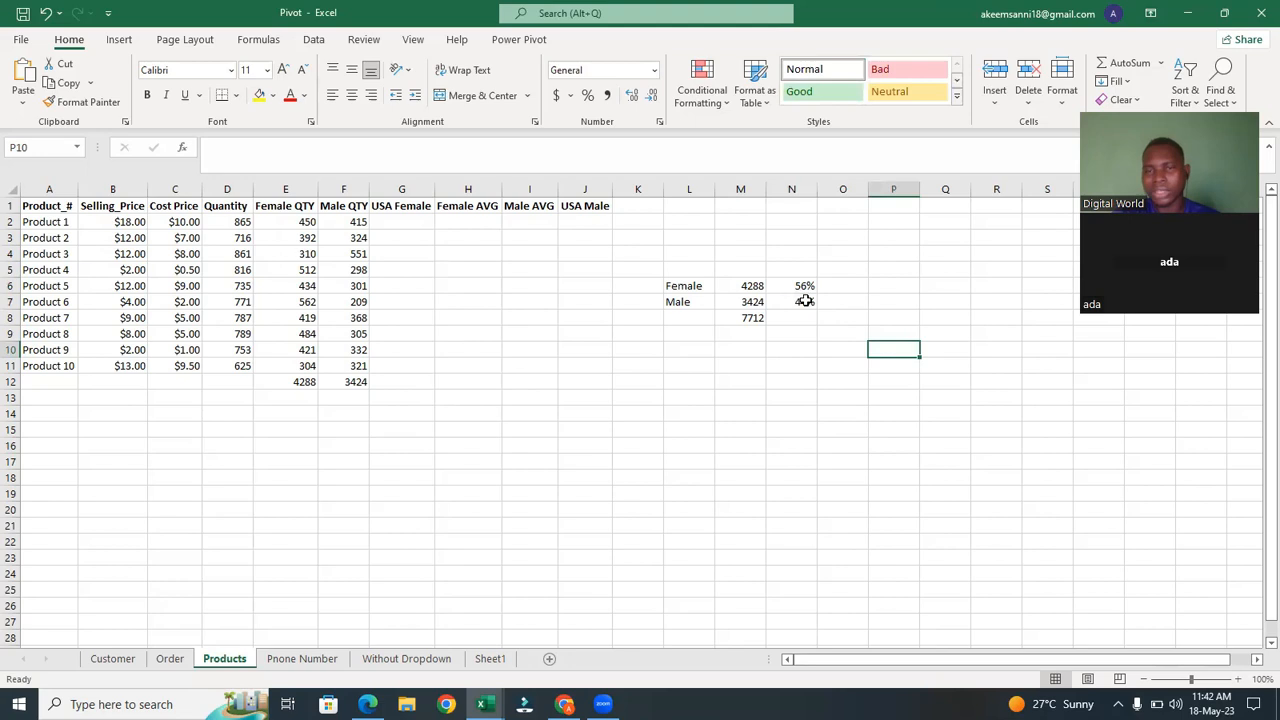
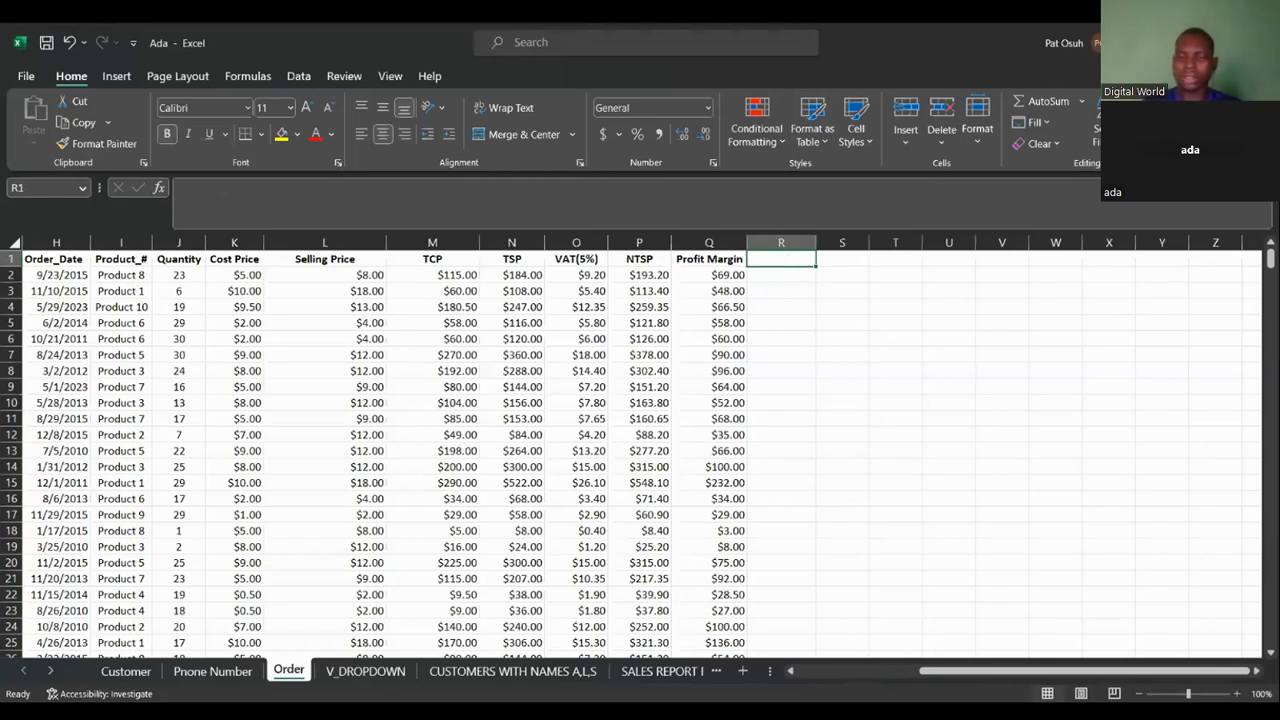
Add new blank worksheets to the workbook.
click(742, 671)
click(742, 671)
click(742, 671)
click(742, 671)
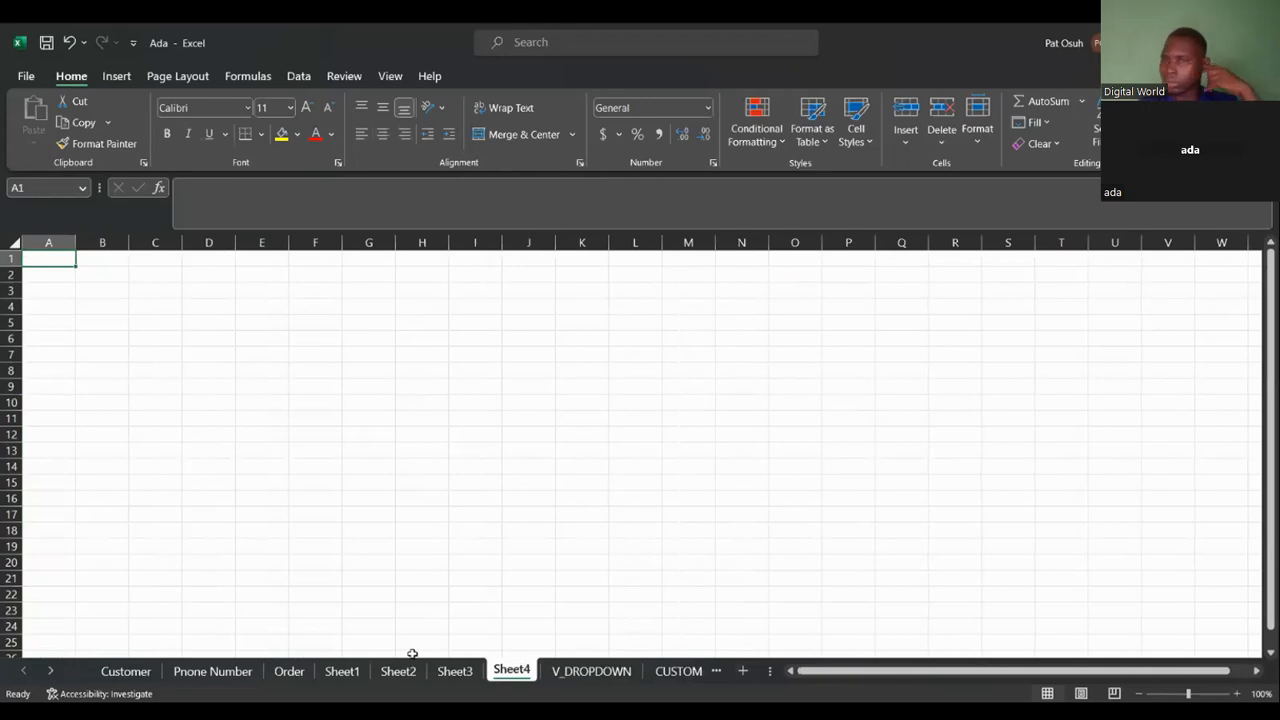
key(ctrl+z)
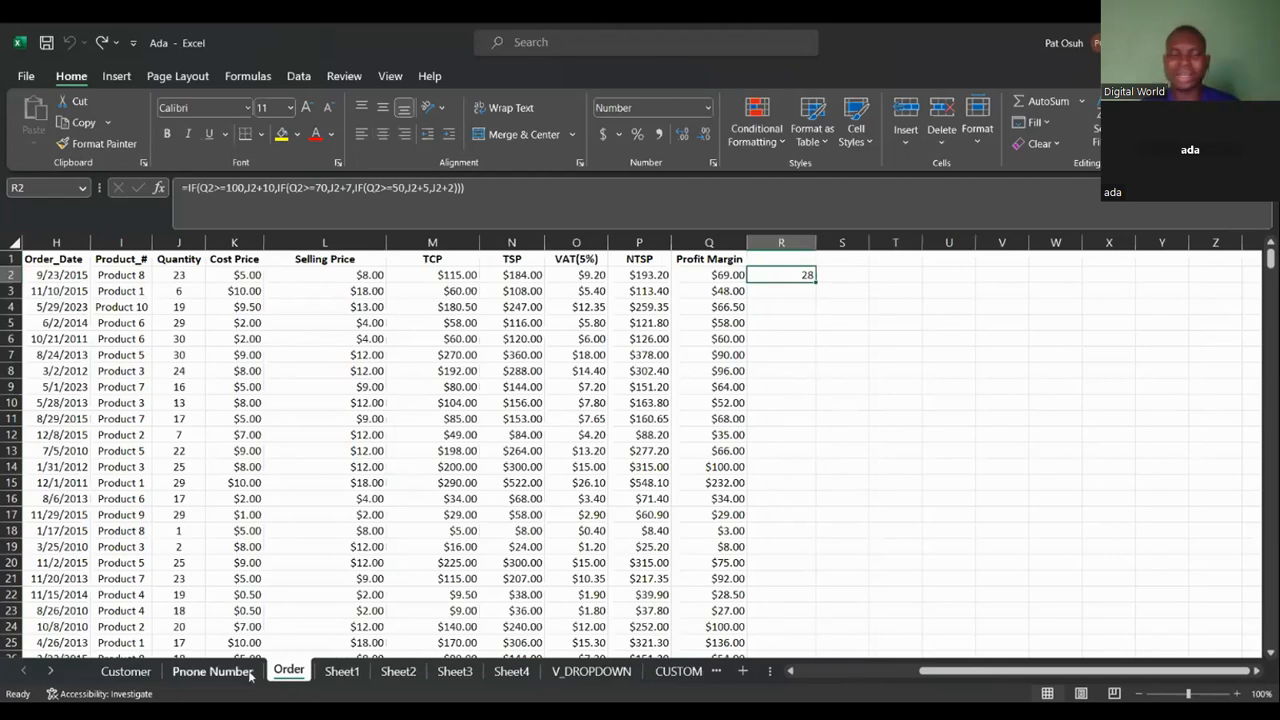
Delete the blank worksheets Sheet1, Sheet2, Sheet3 and Sheet4.
click(338, 681)
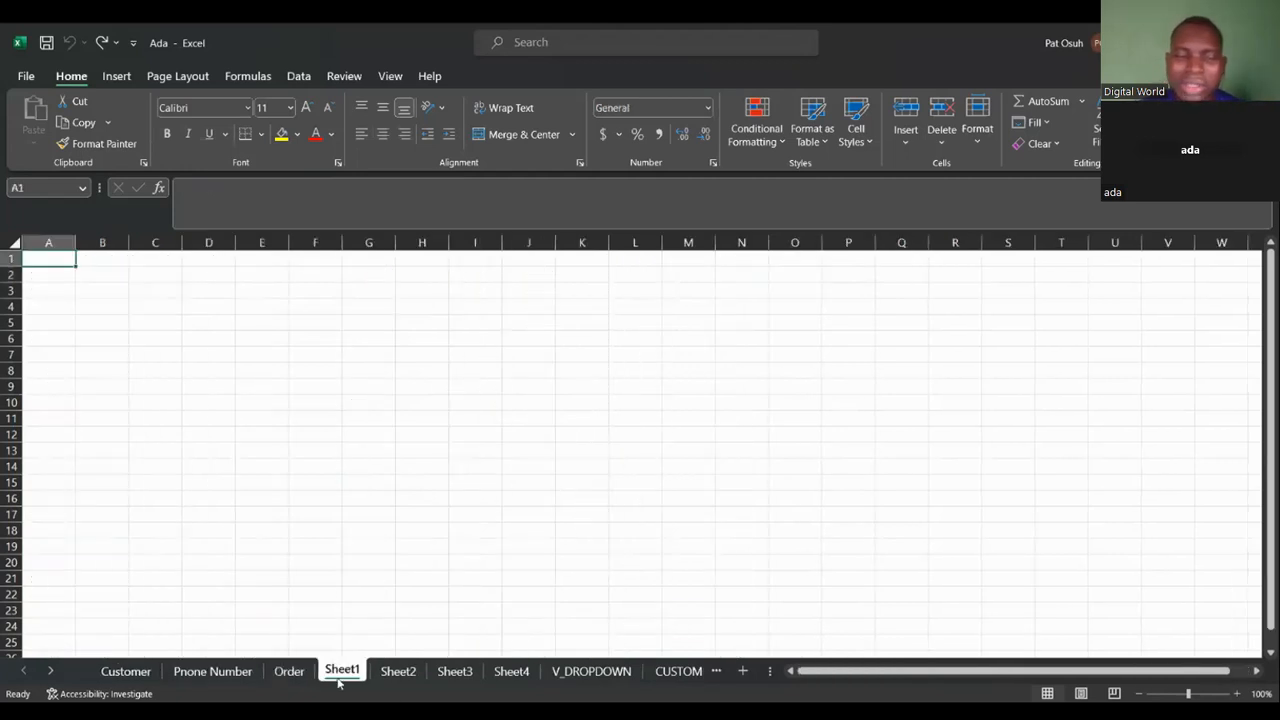
right_click(364, 678)
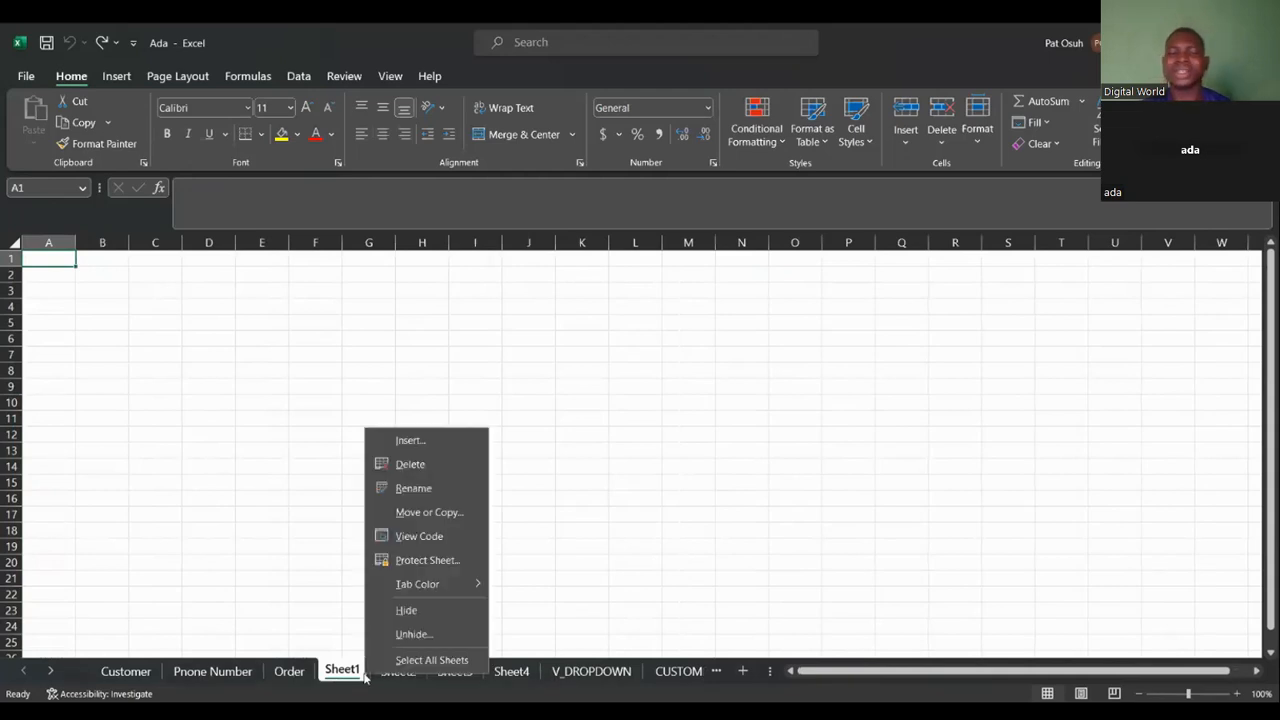
click(440, 462)
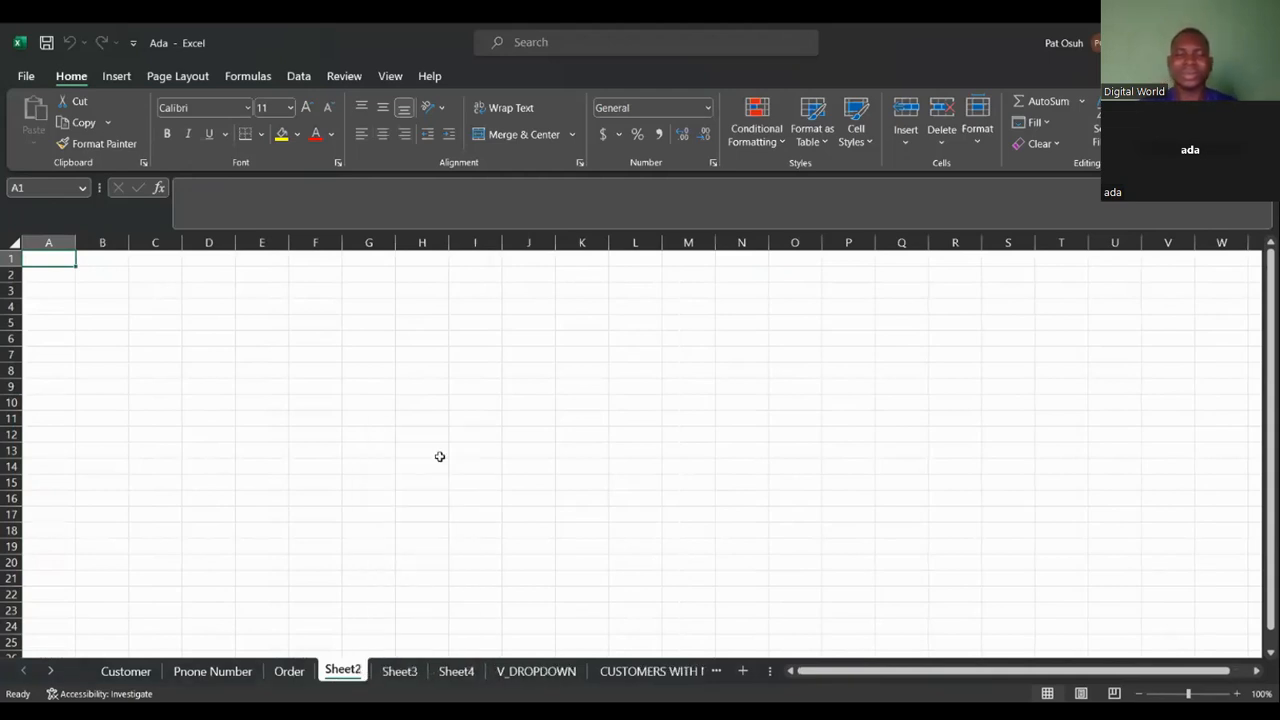
right_click(363, 673)
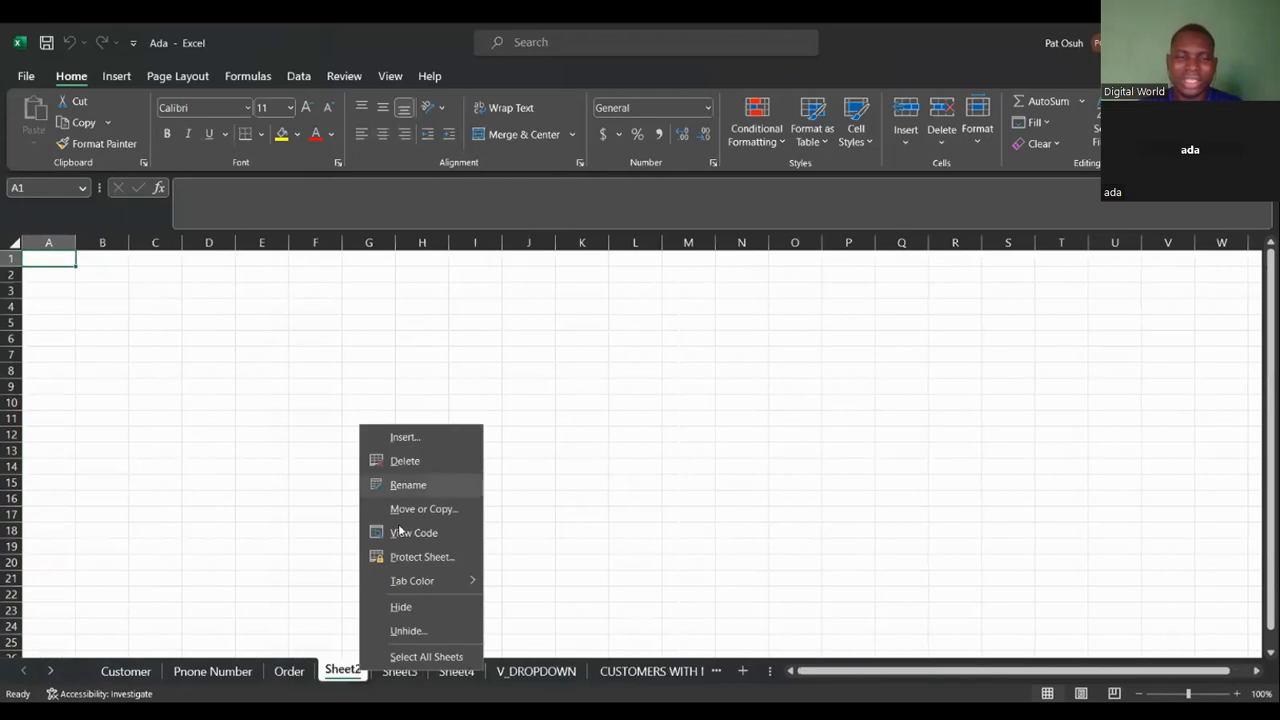
click(445, 458)
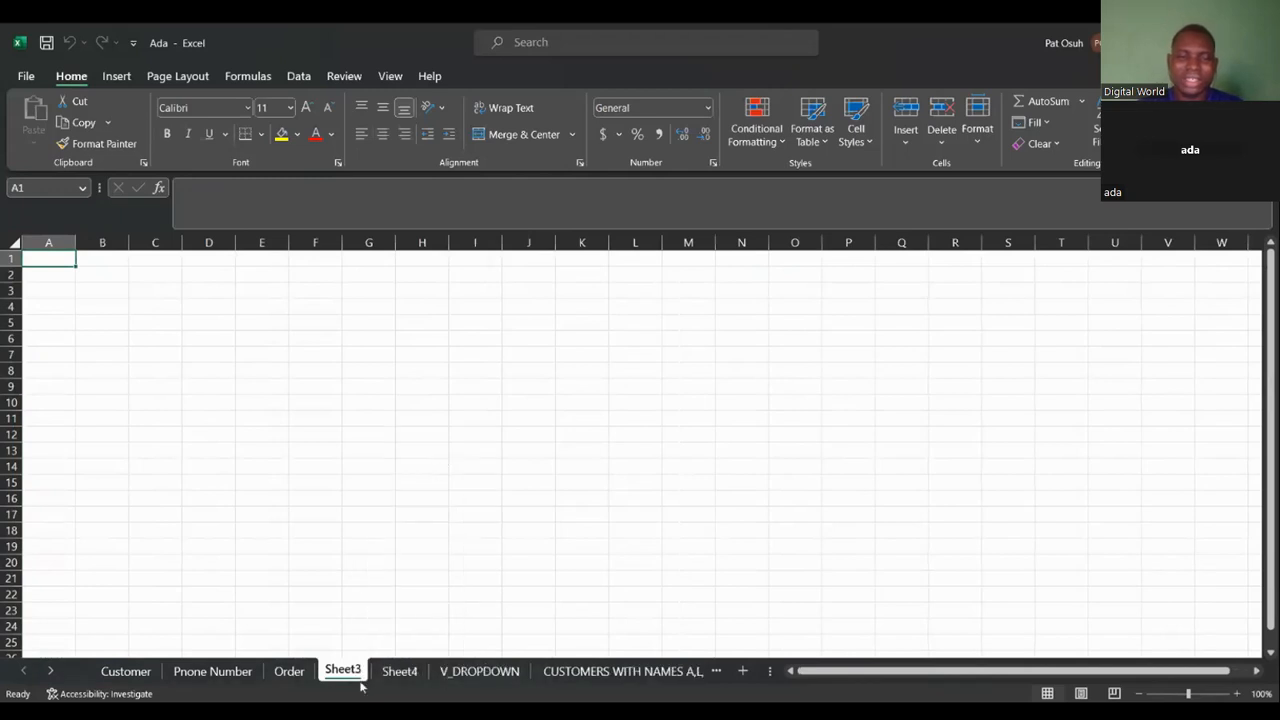
right_click(362, 669)
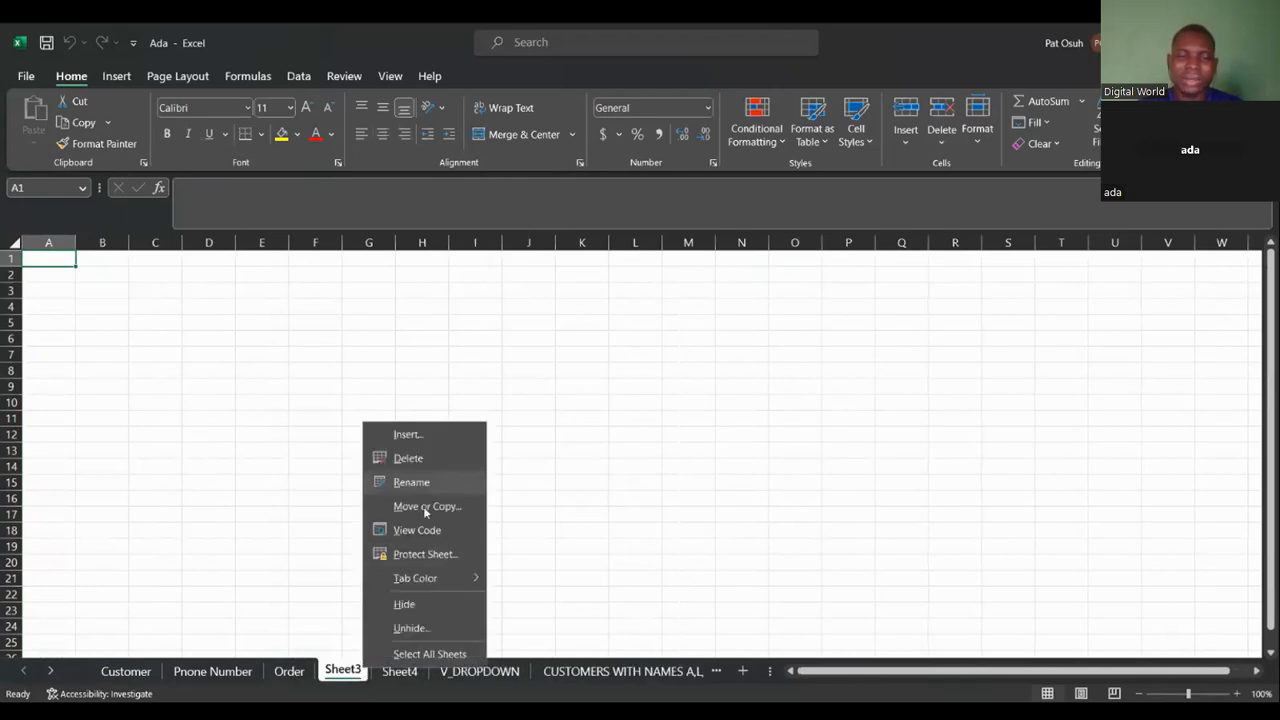
click(445, 457)
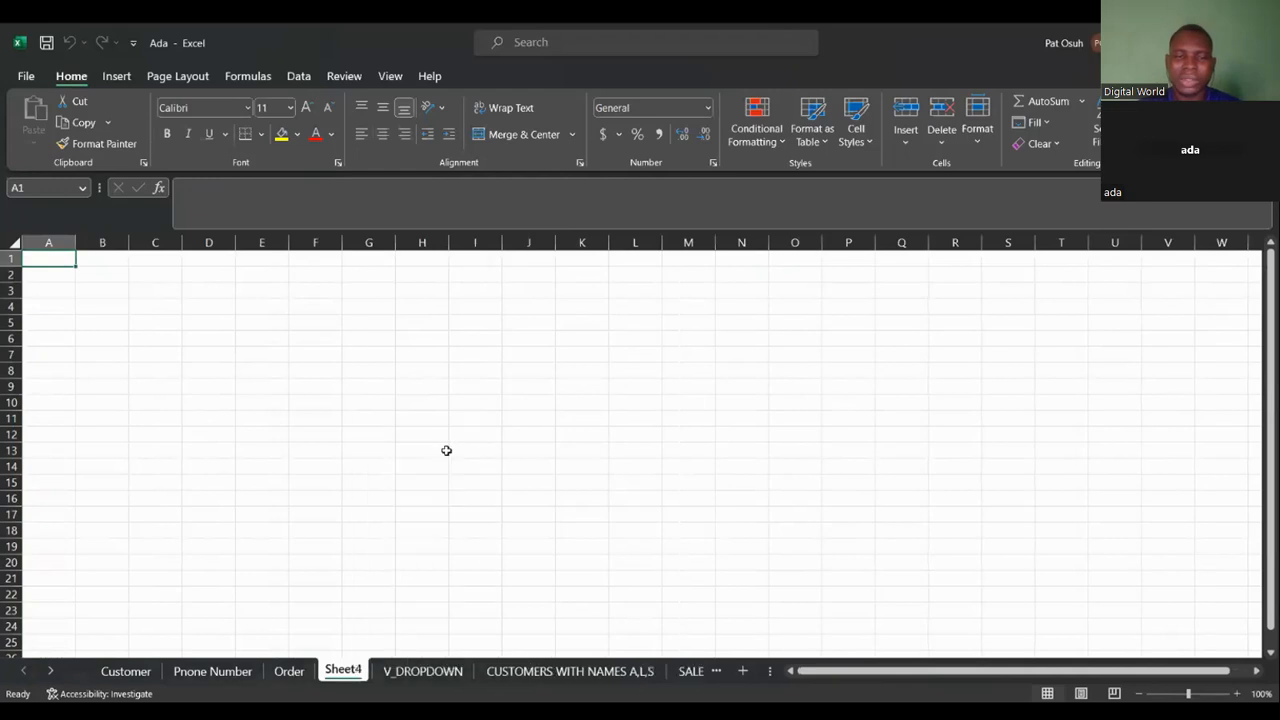
right_click(362, 670)
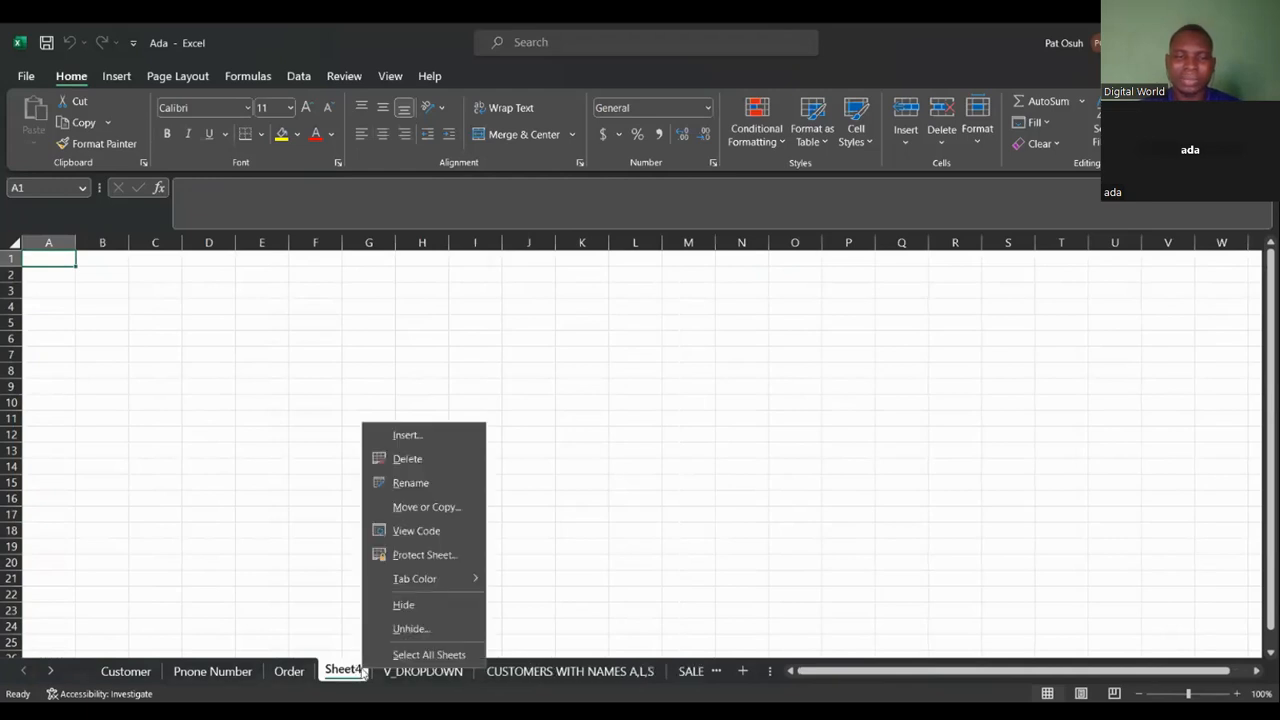
click(415, 459)
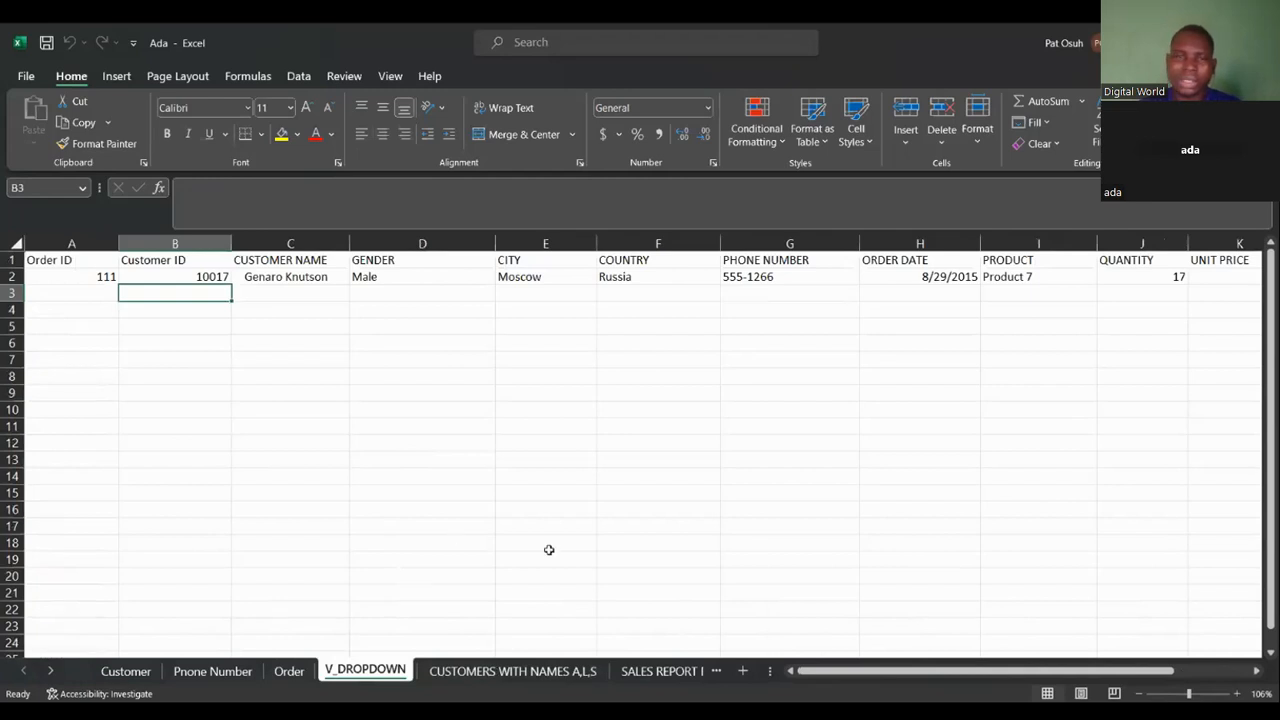
Add three new blank worksheets to the workbook.
click(738, 676)
click(738, 676)
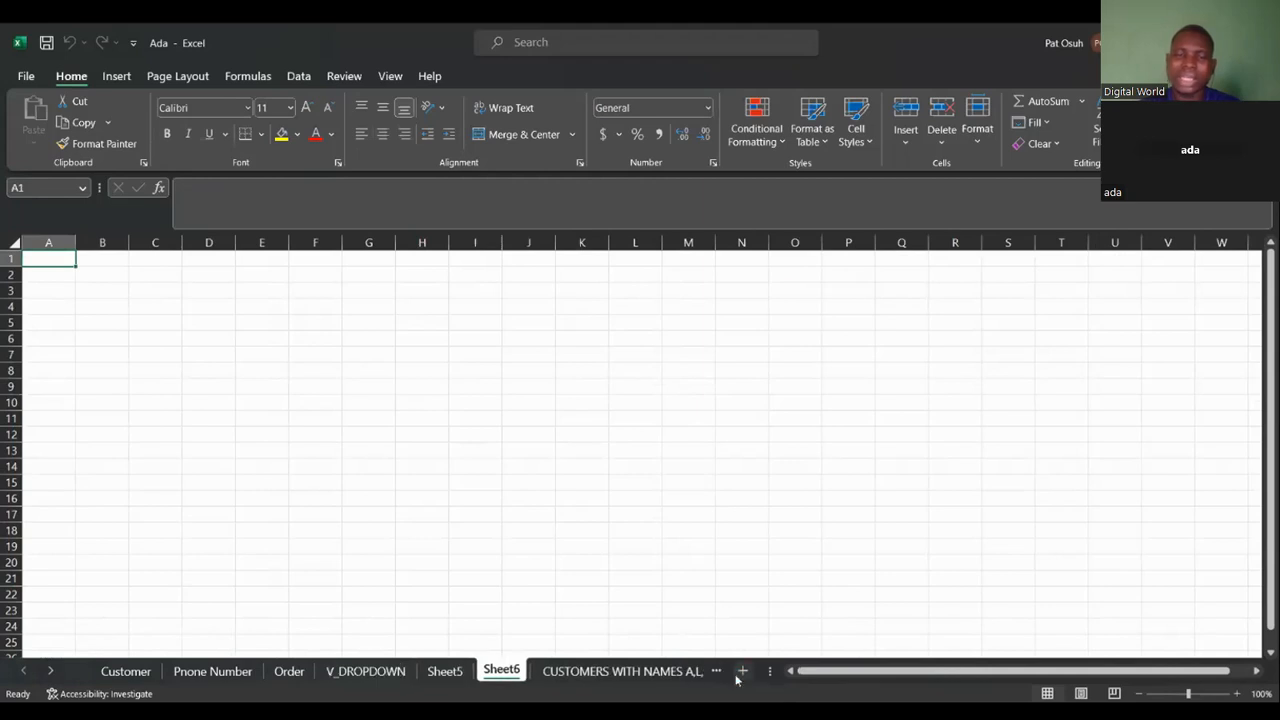
click(737, 677)
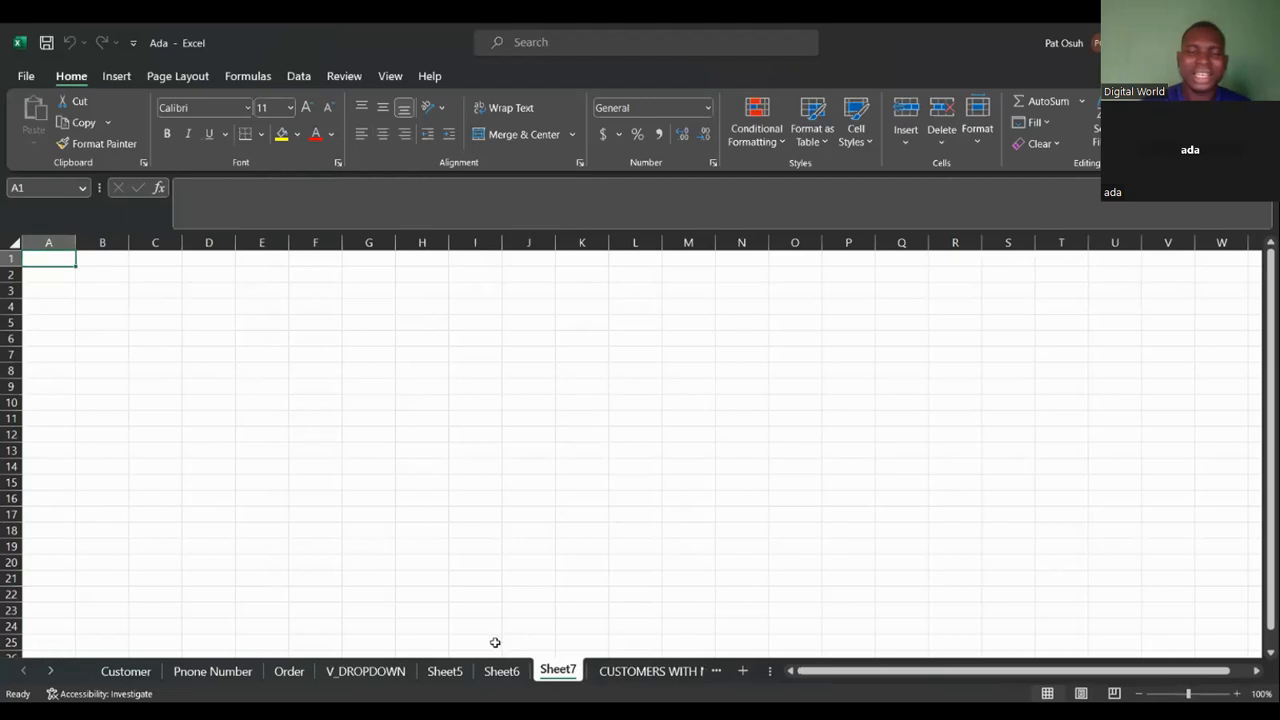
Delete the new blank worksheets Sheet5, Sheet6 and Sheet7.
right_click(462, 676)
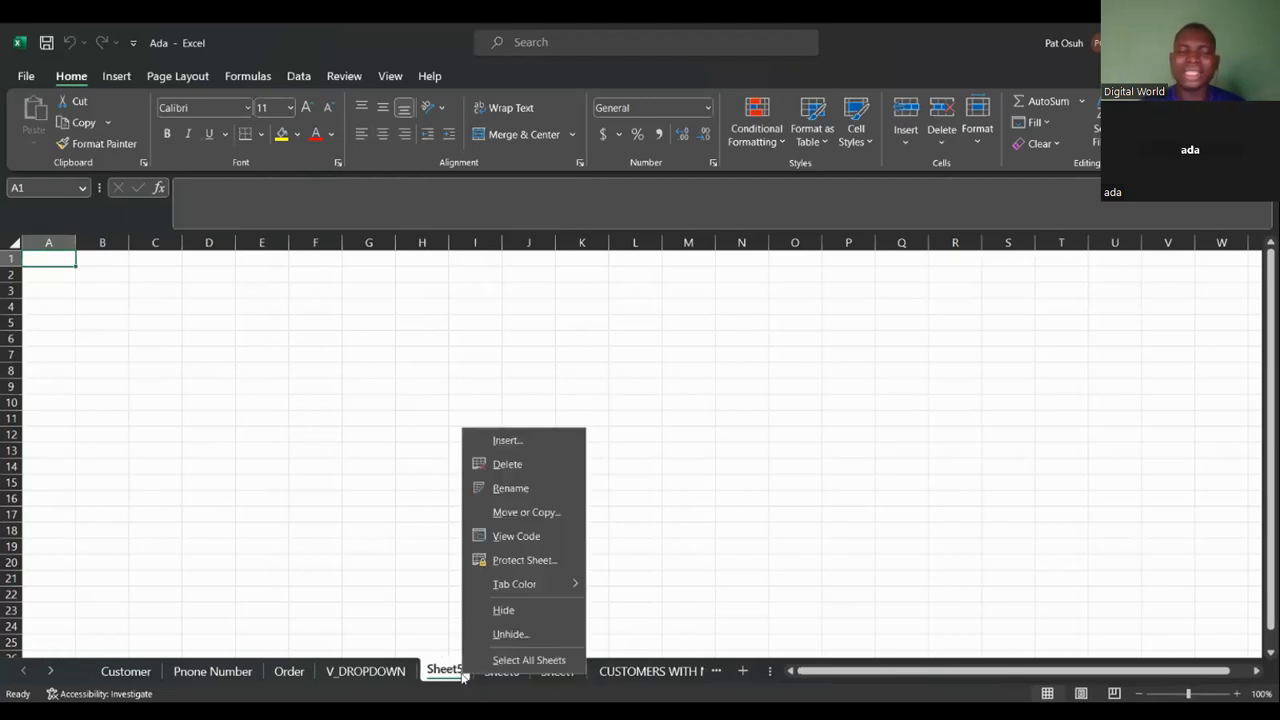
click(527, 468)
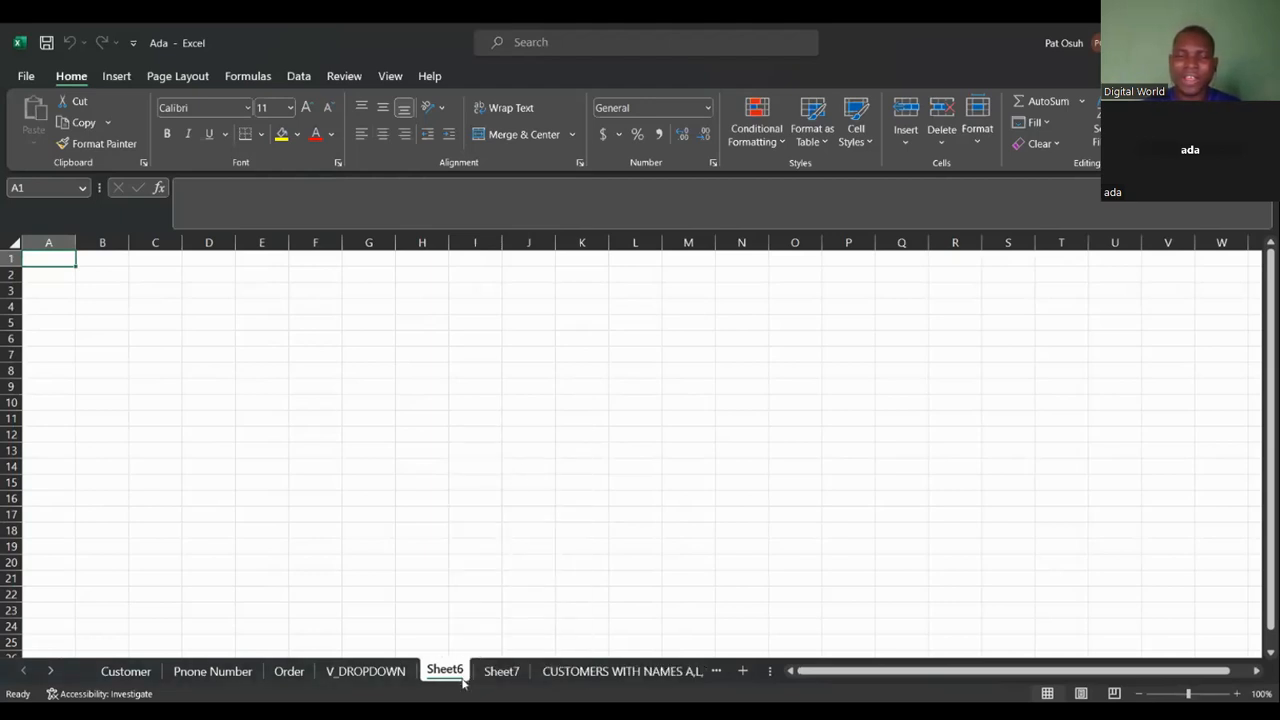
right_click(463, 680)
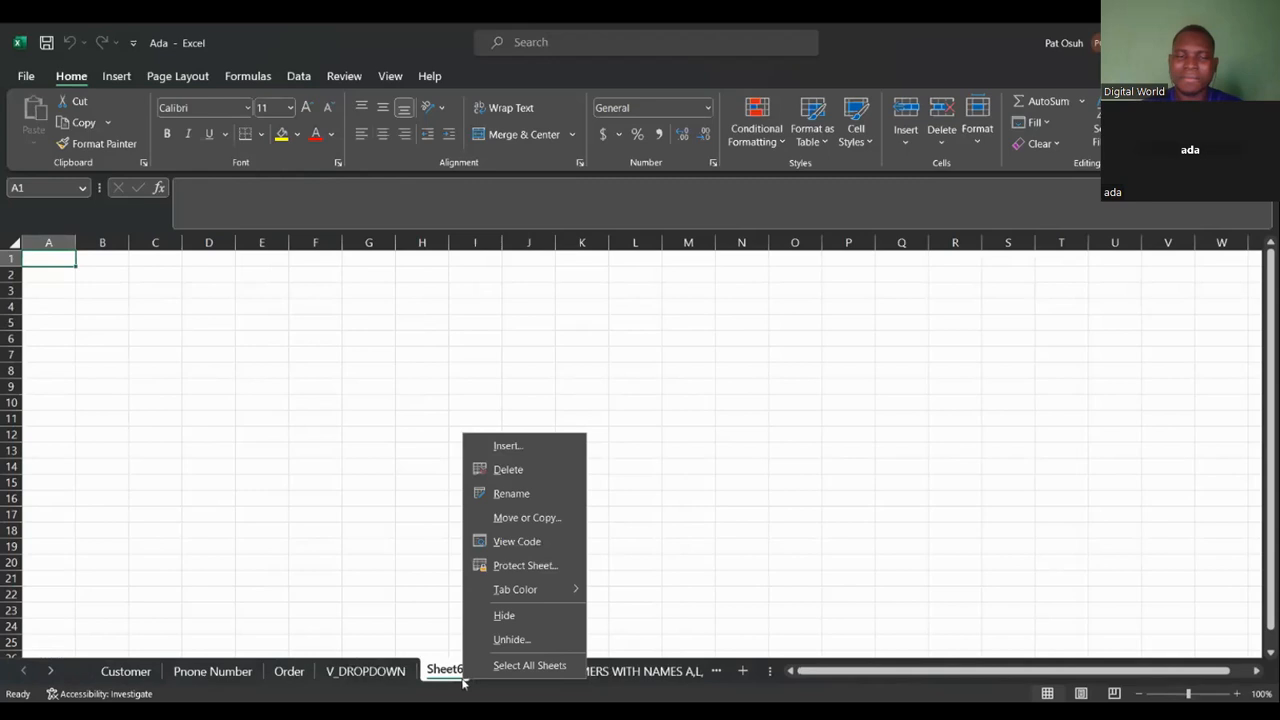
click(510, 467)
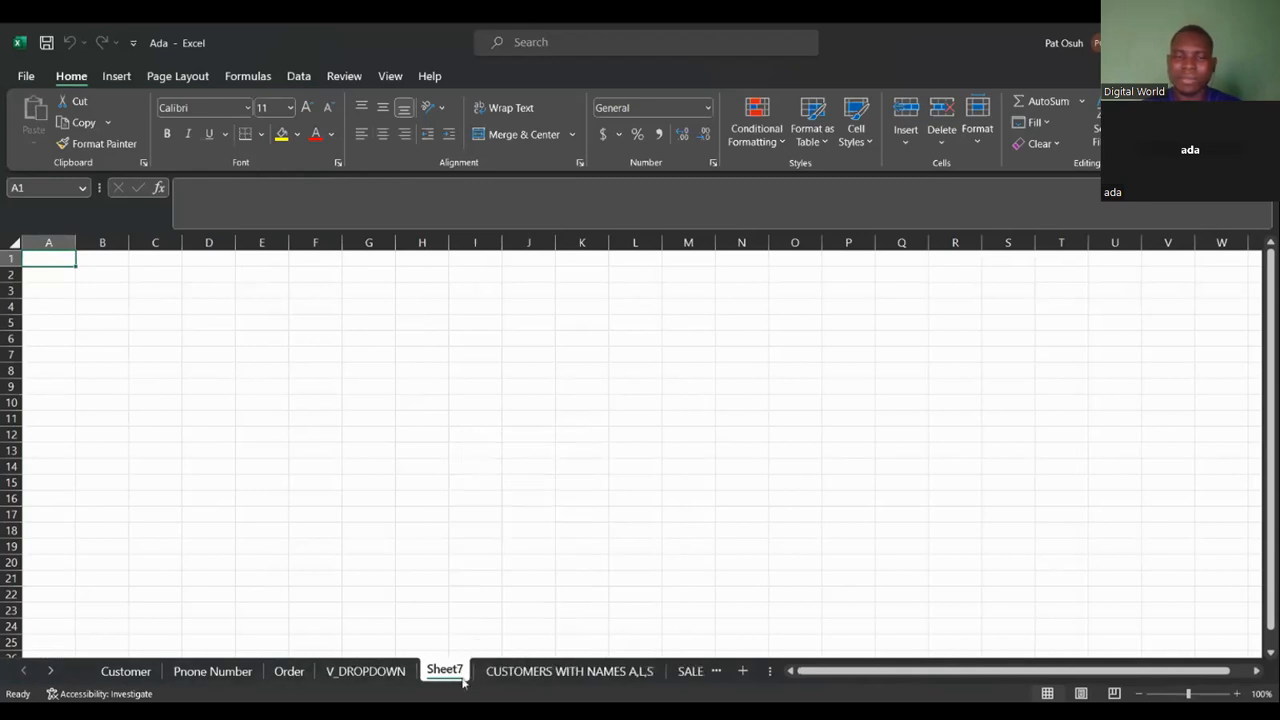
right_click(463, 680)
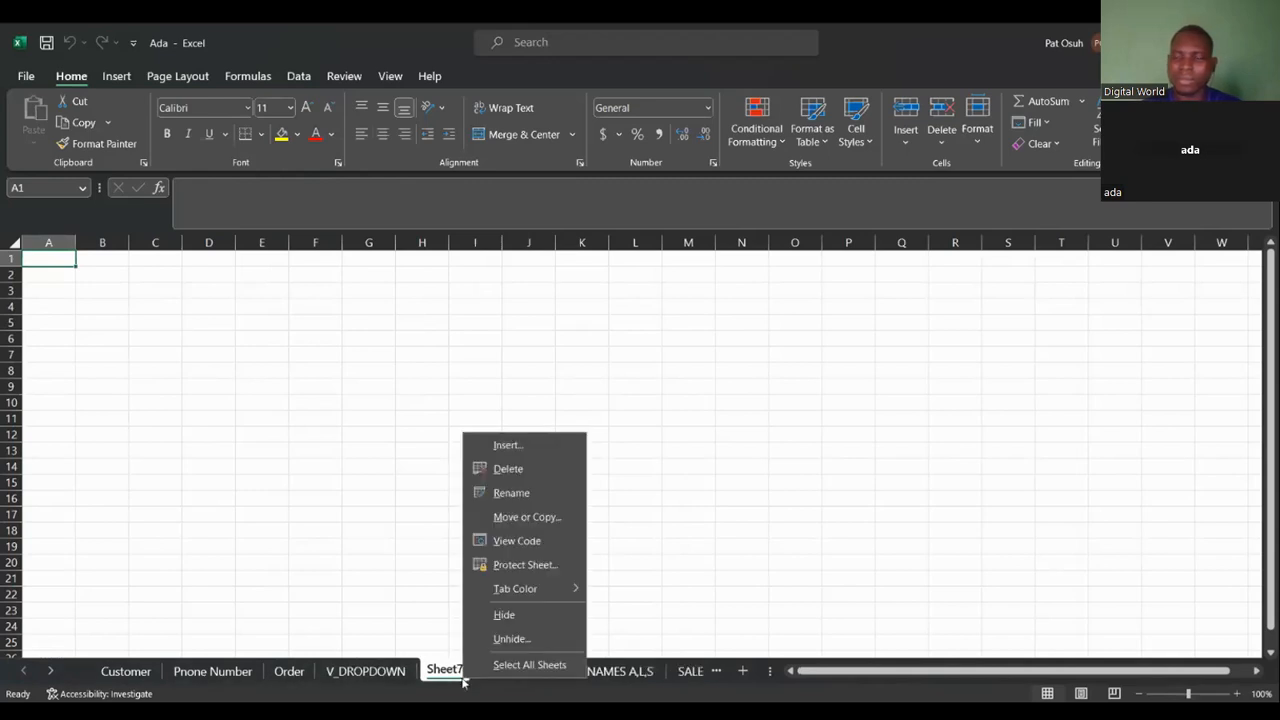
click(530, 468)
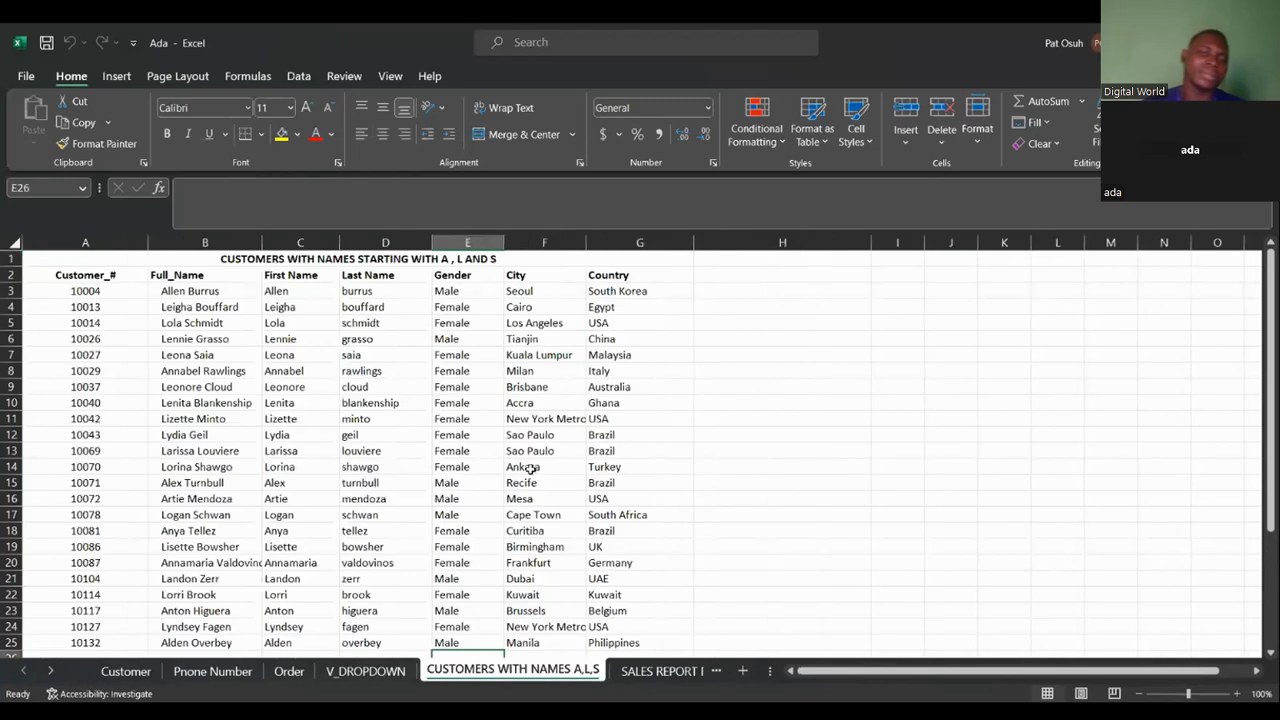
Browse through the workbook's sheets from CUSTOMERS WITH NAMES A,L,S to Without Dropdown.
click(716, 676)
click(716, 676)
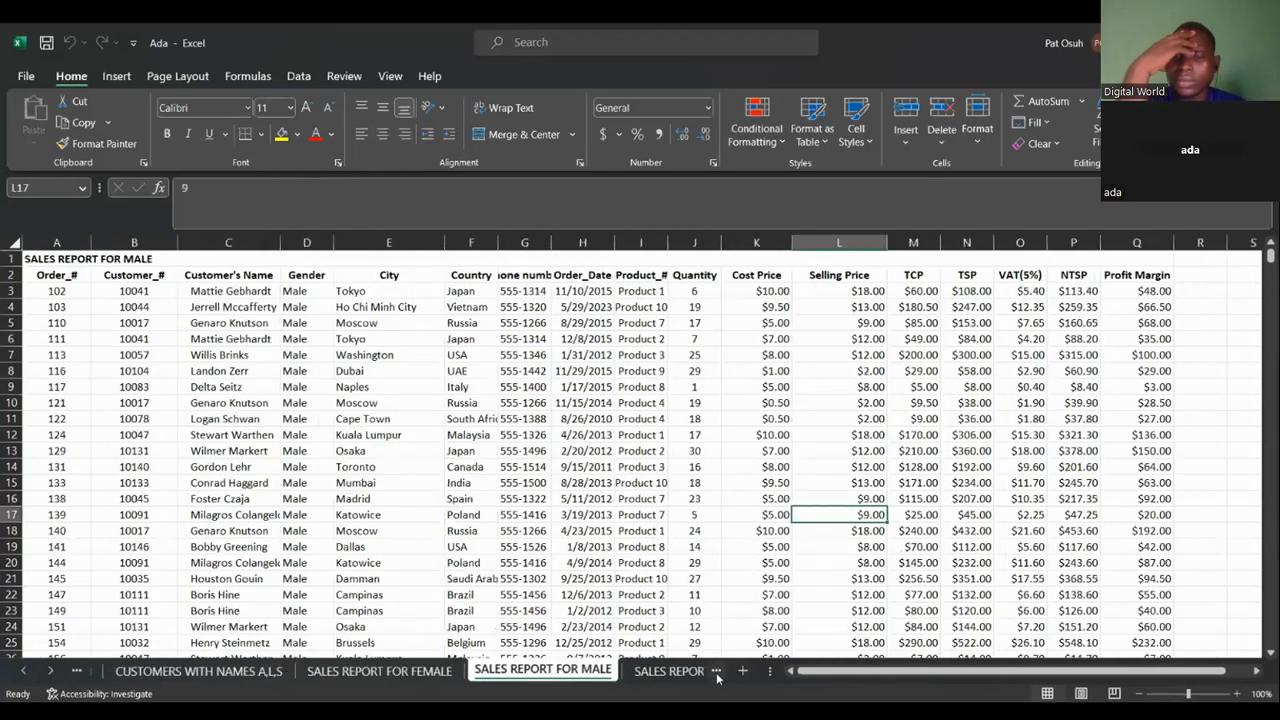
click(716, 676)
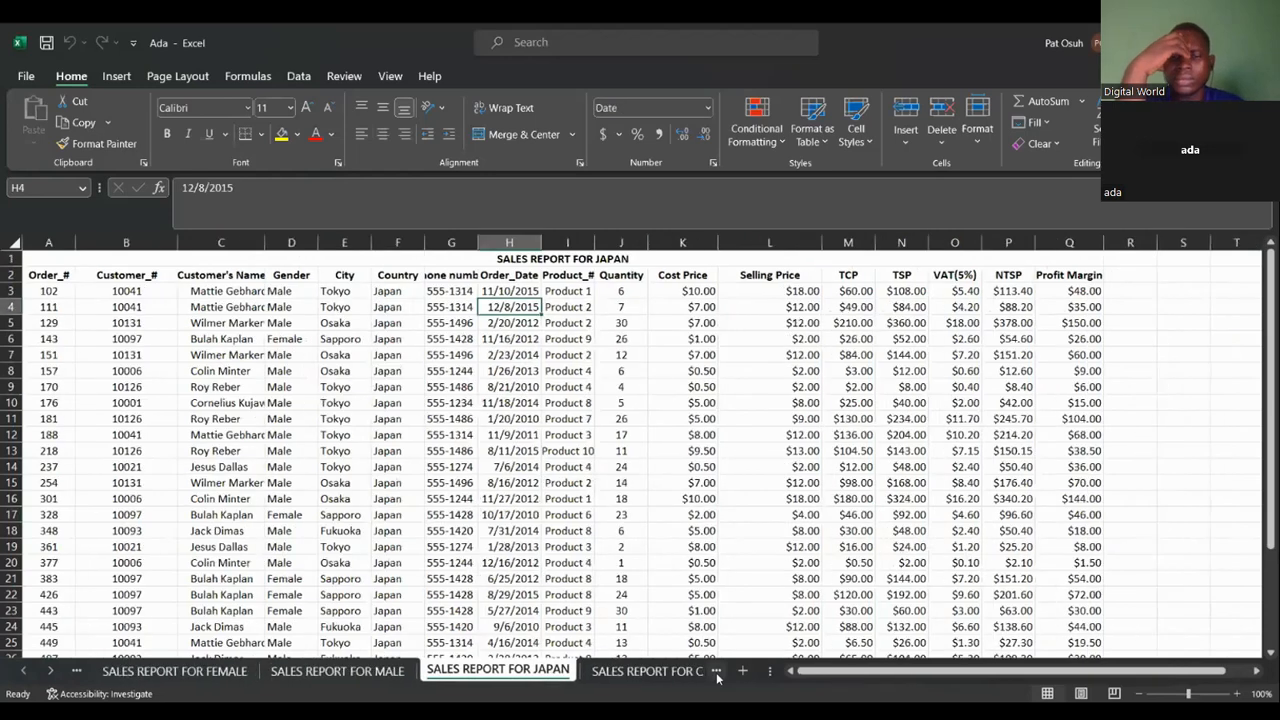
click(716, 676)
click(716, 676)
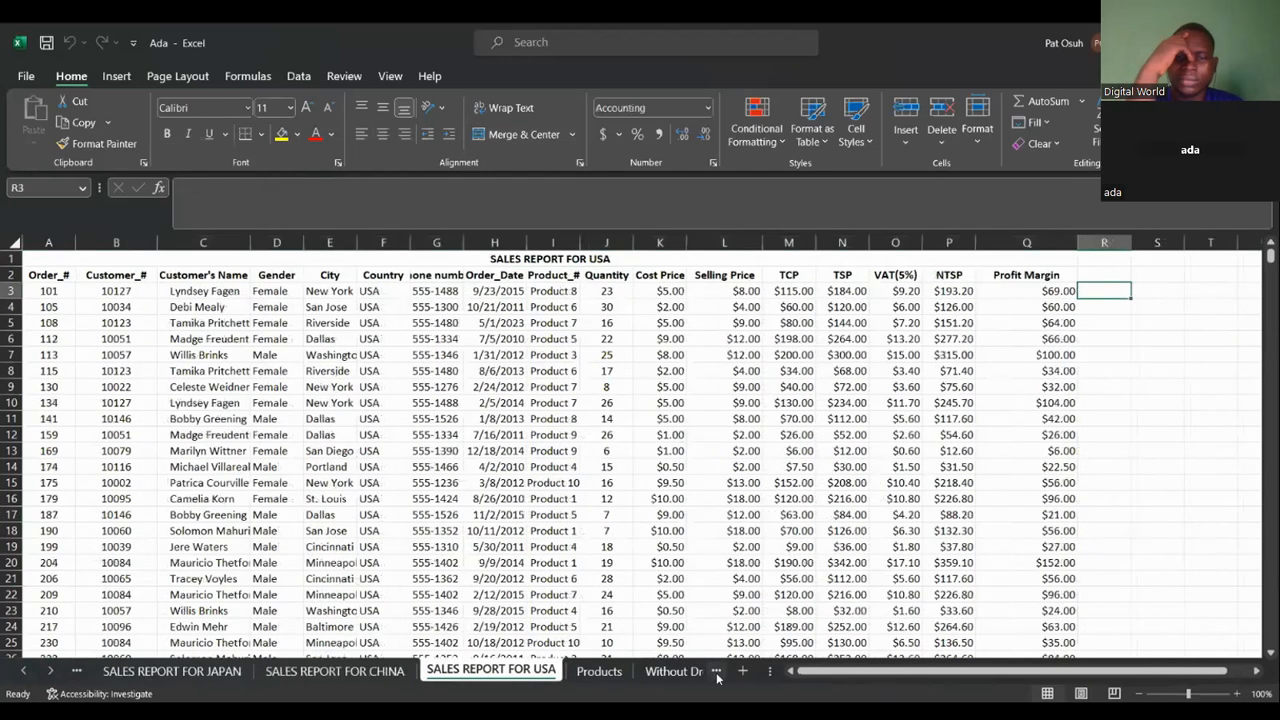
click(716, 676)
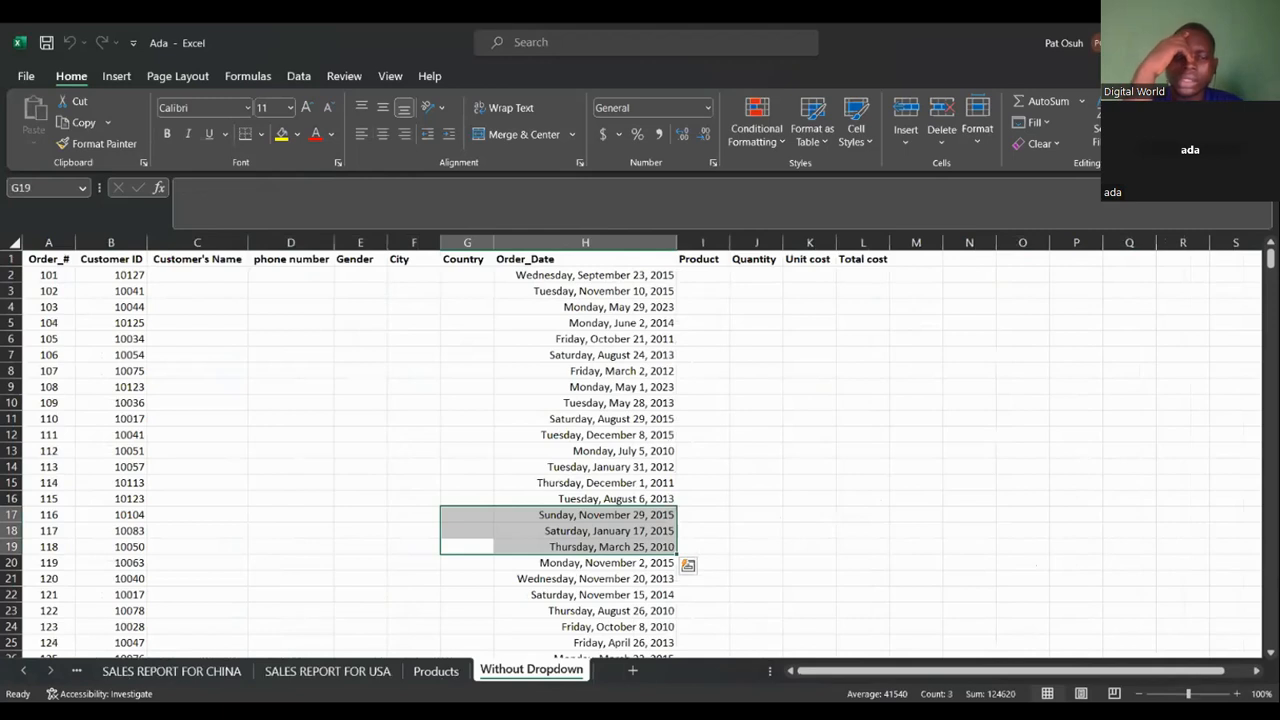
Move the Products sheet so it sits before SALES REPORT FOR CHINA.
click(436, 671)
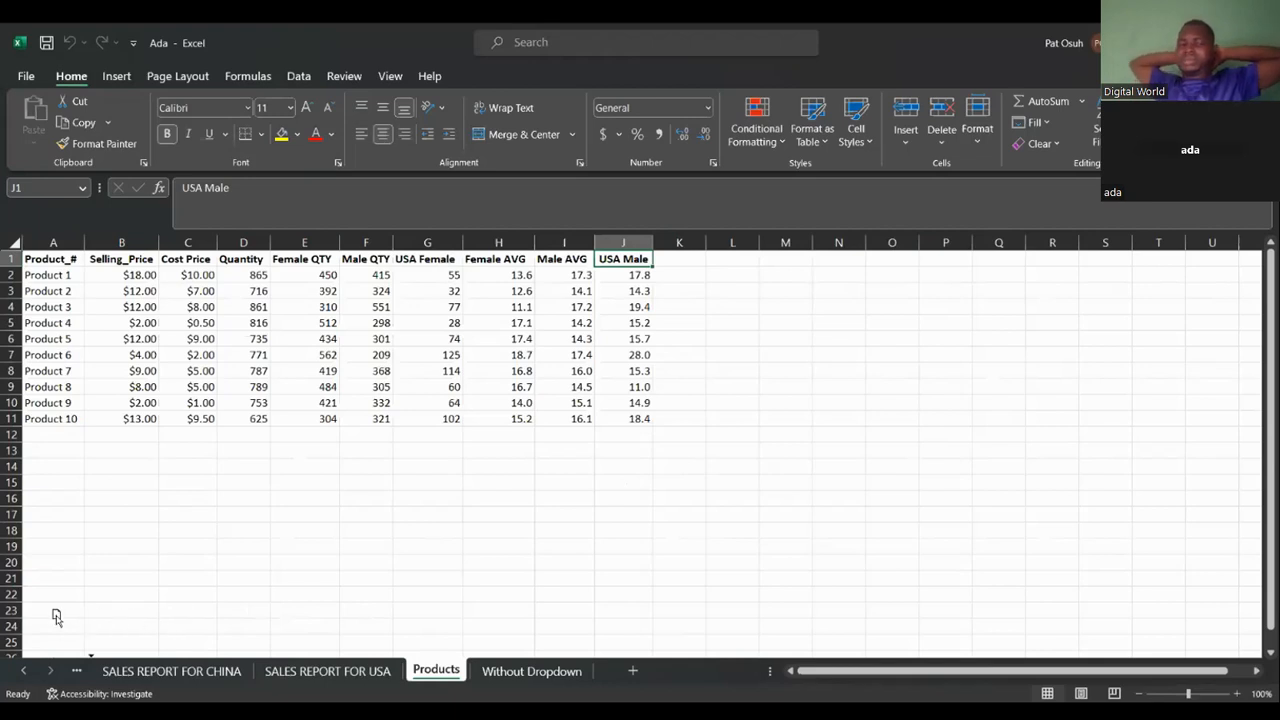
drag(2, 618, 31, 628)
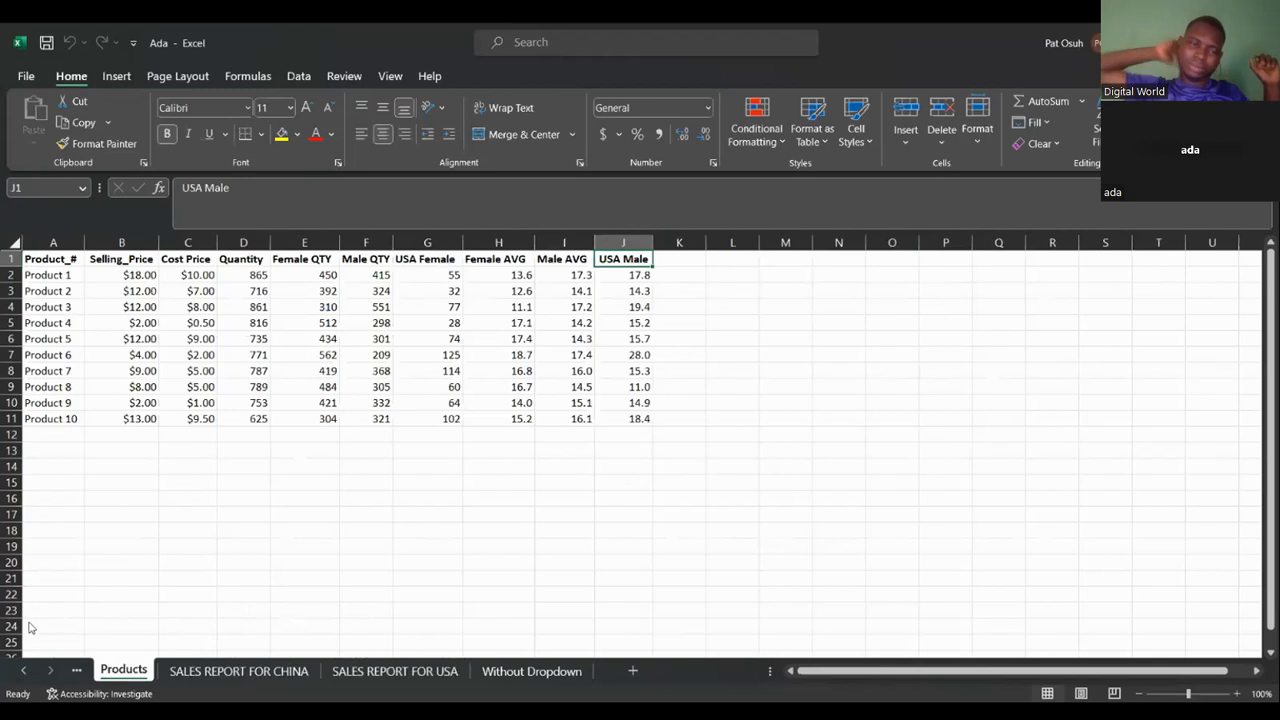
click(131, 645)
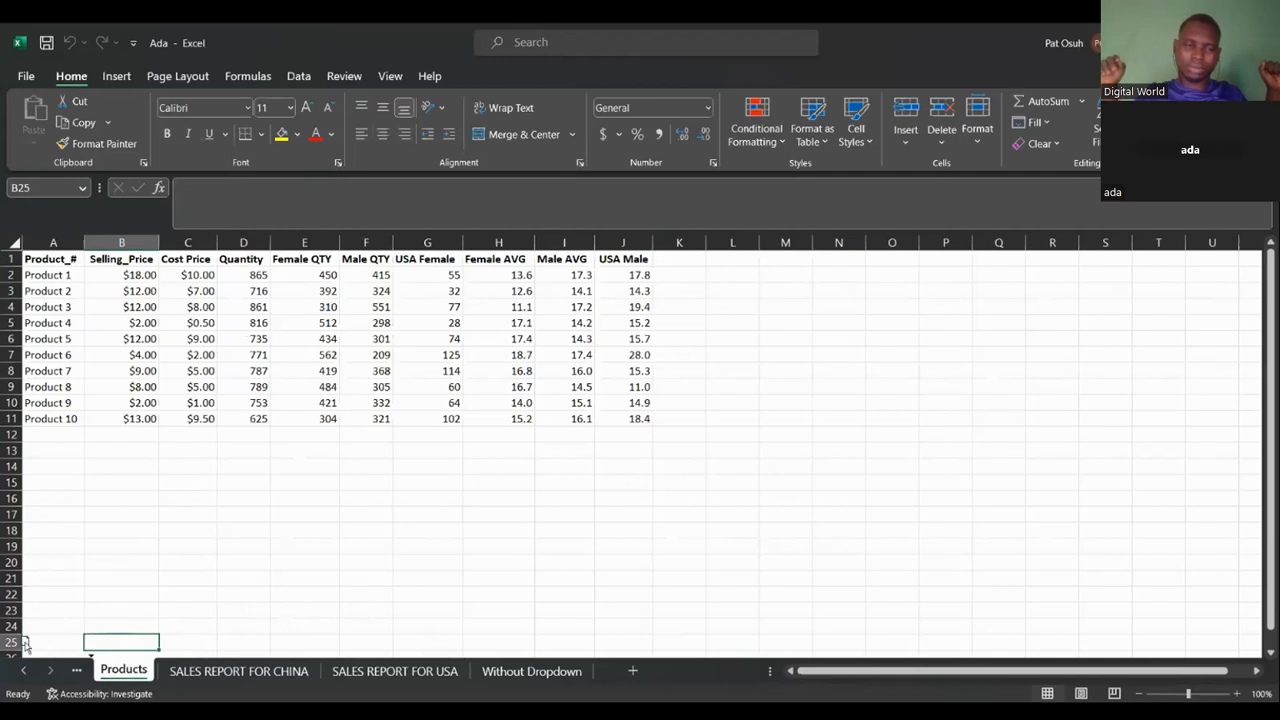
Browse through the workbook's sheets from Customer to SALES REPORT FOR JAPAN.
click(72, 668)
click(72, 668)
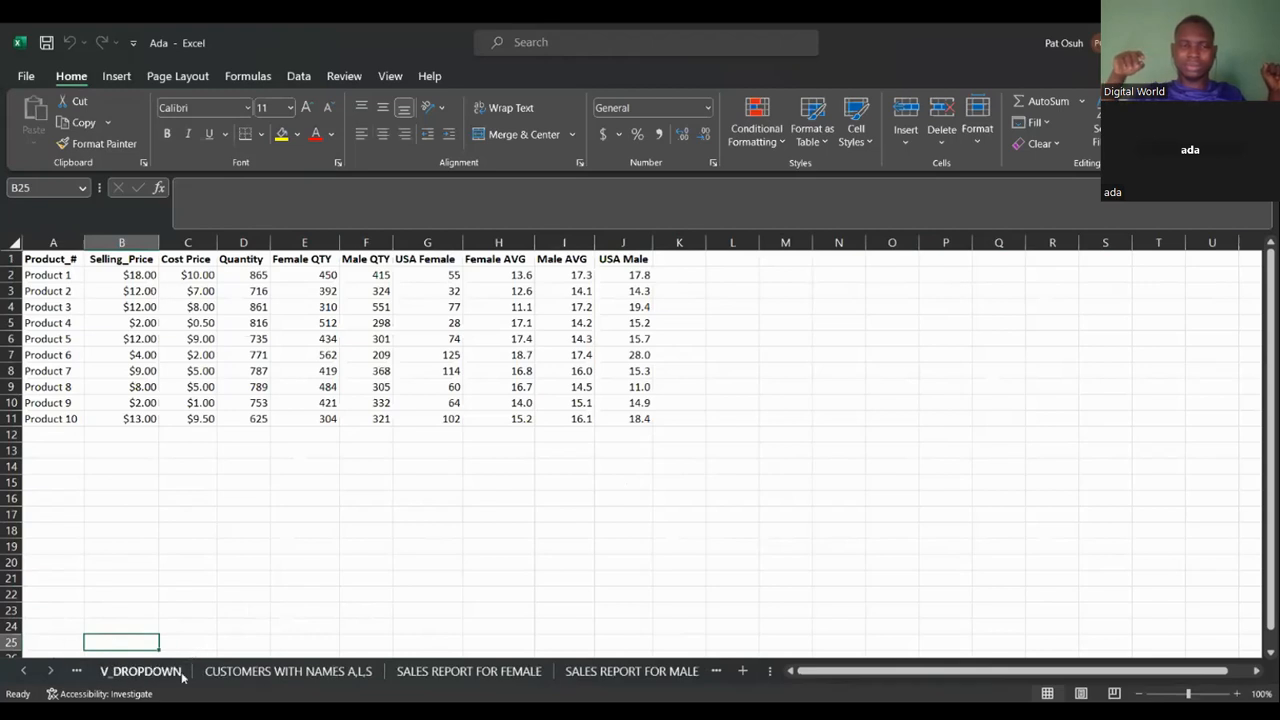
click(77, 672)
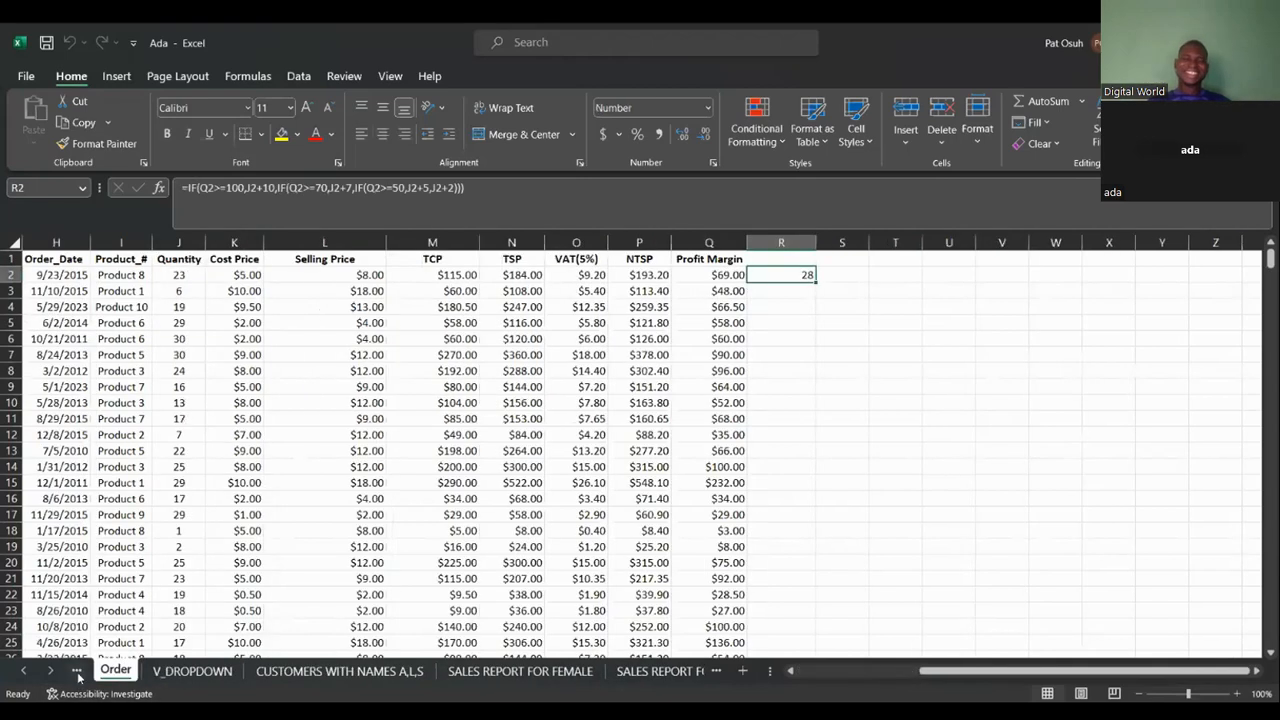
click(77, 674)
click(77, 674)
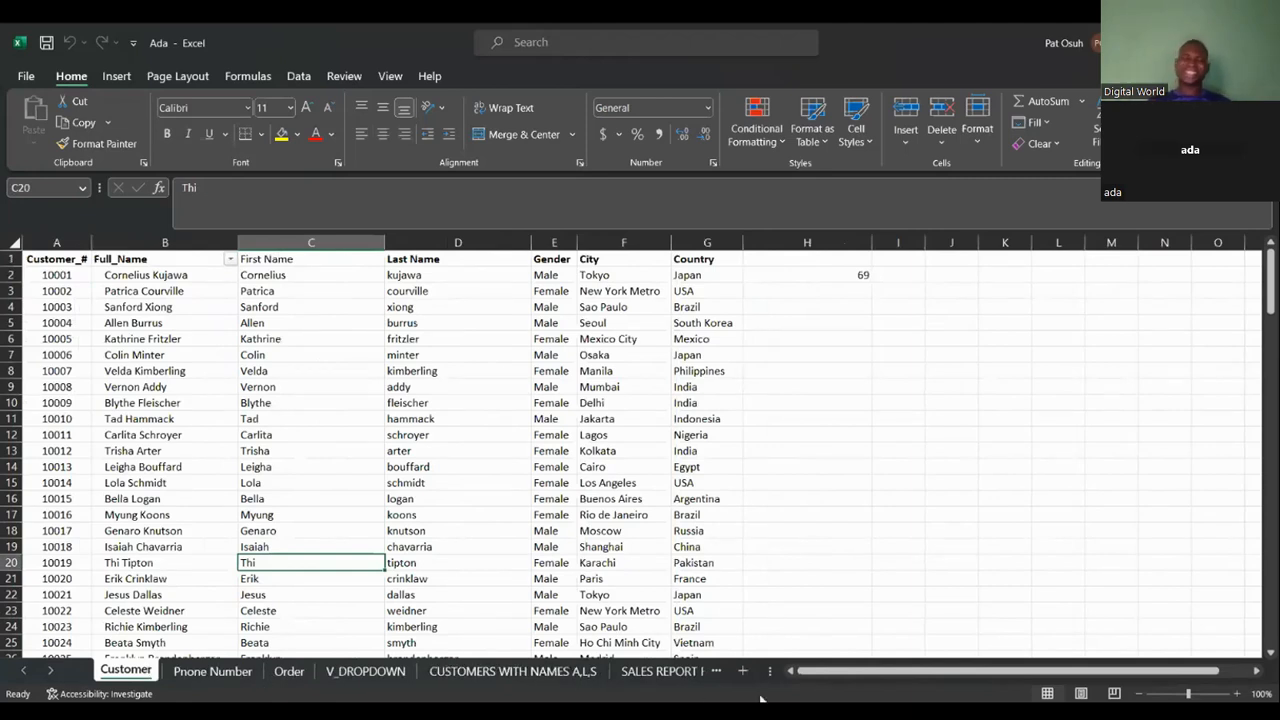
click(716, 672)
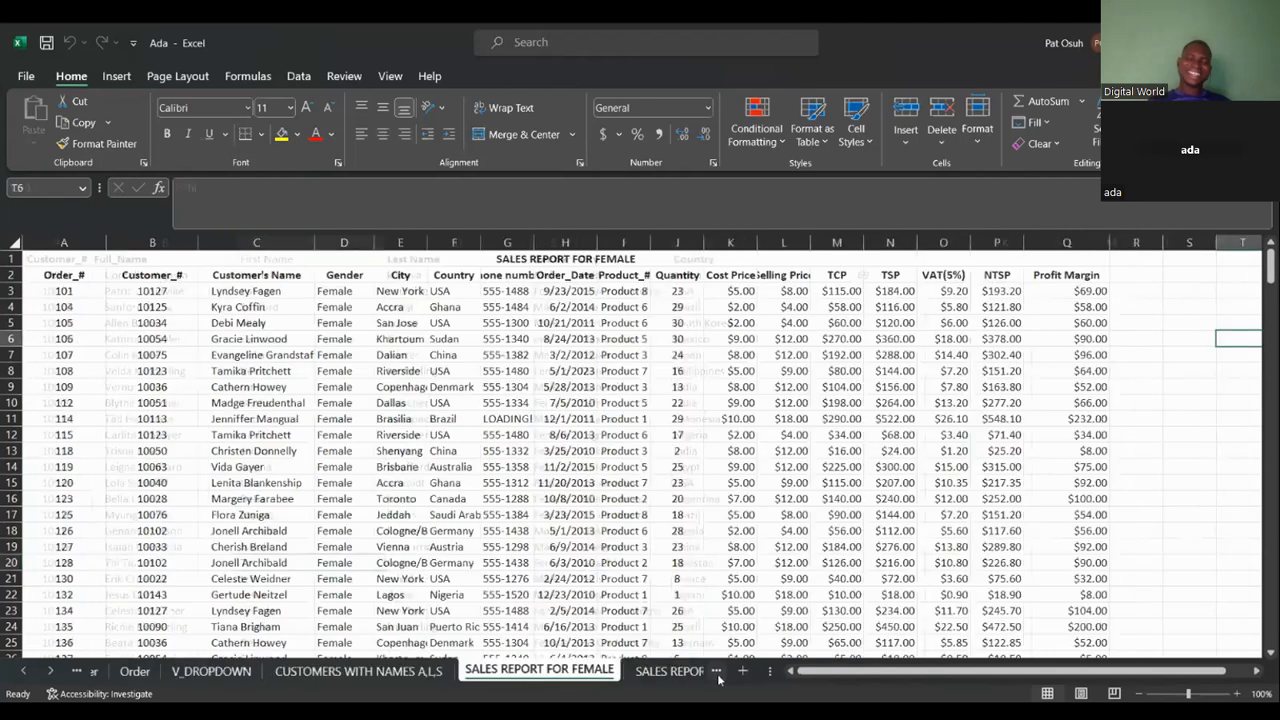
click(716, 672)
click(716, 672)
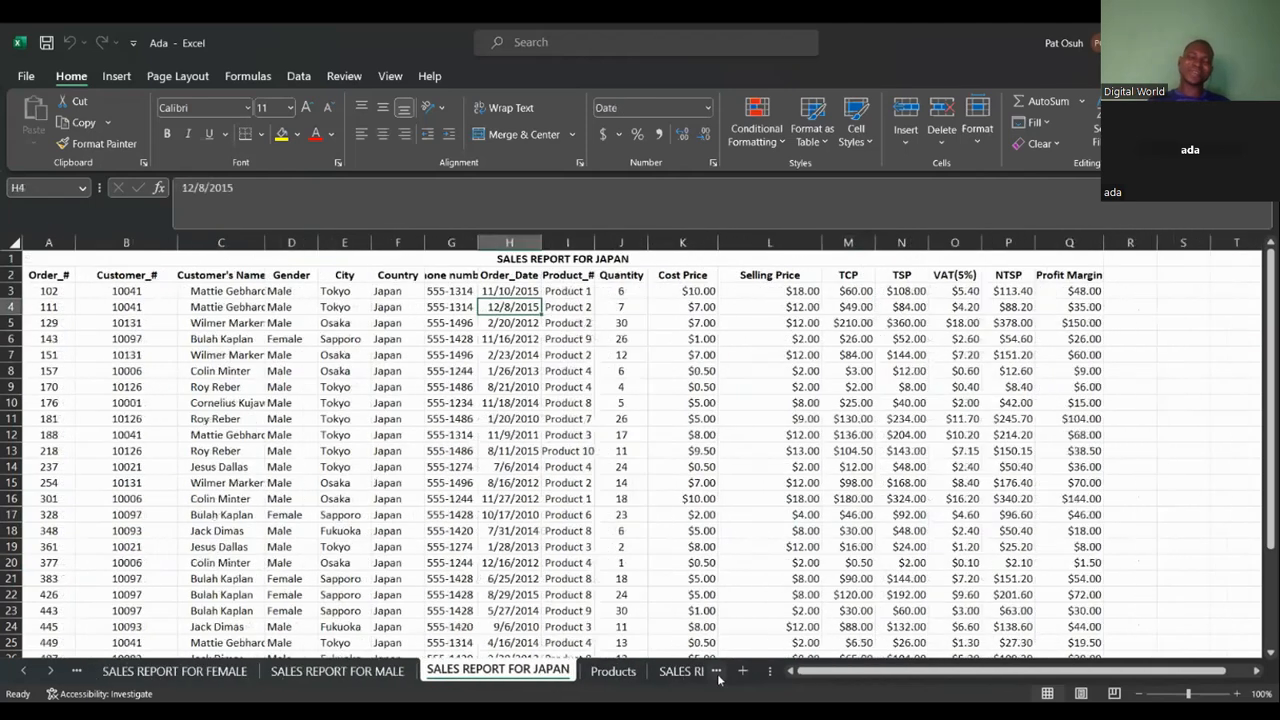
drag(620, 657, 641, 632)
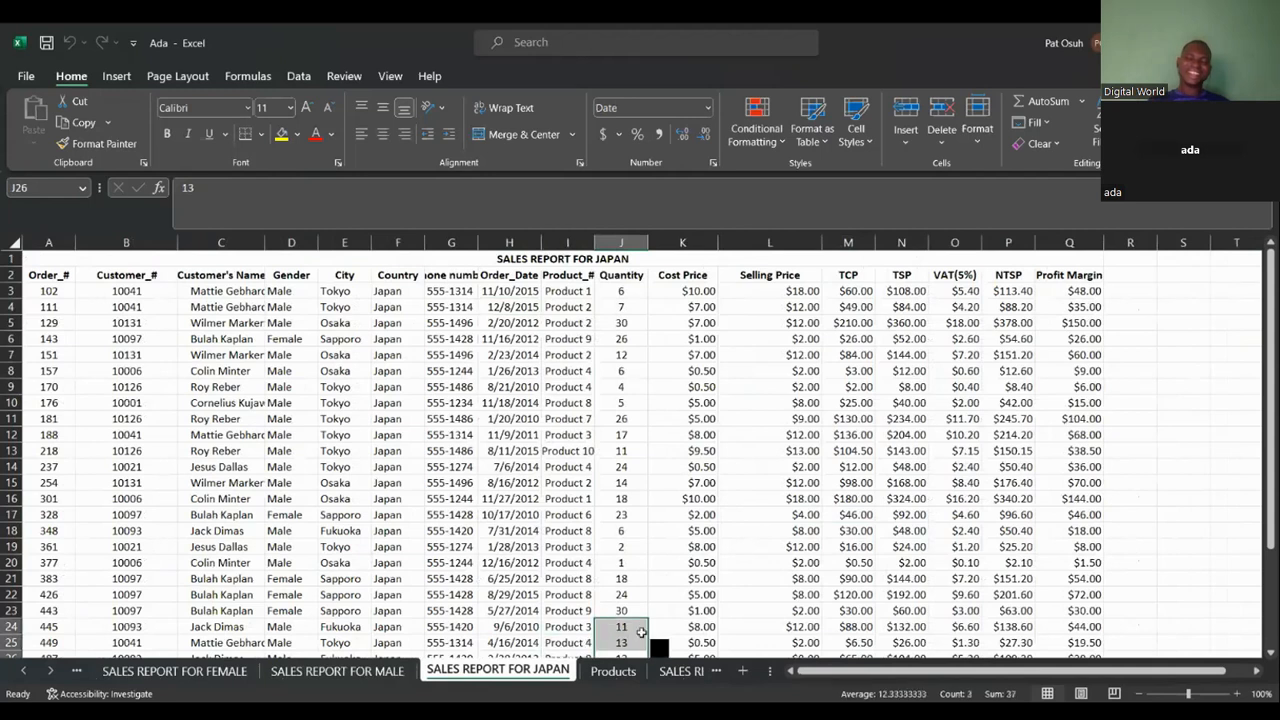
Move the Products sheet so it sits before SALES REPORT FOR FEMALE.
click(631, 676)
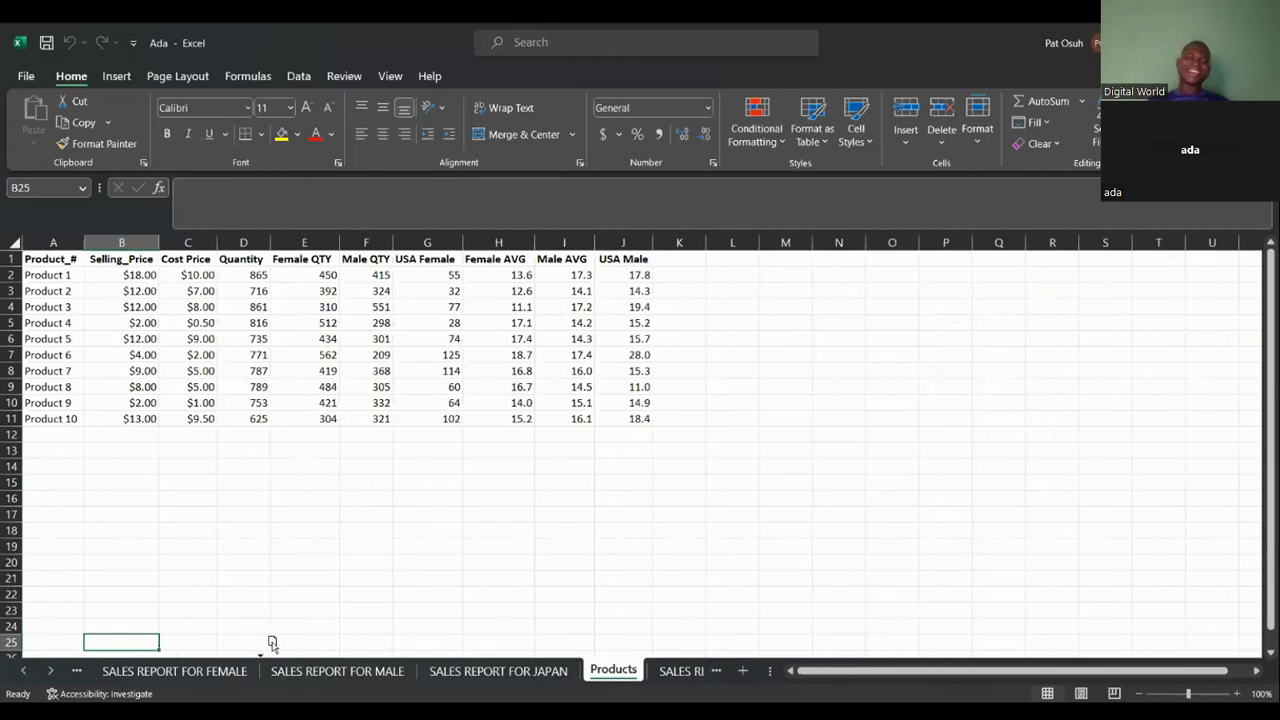
drag(196, 643, 177, 641)
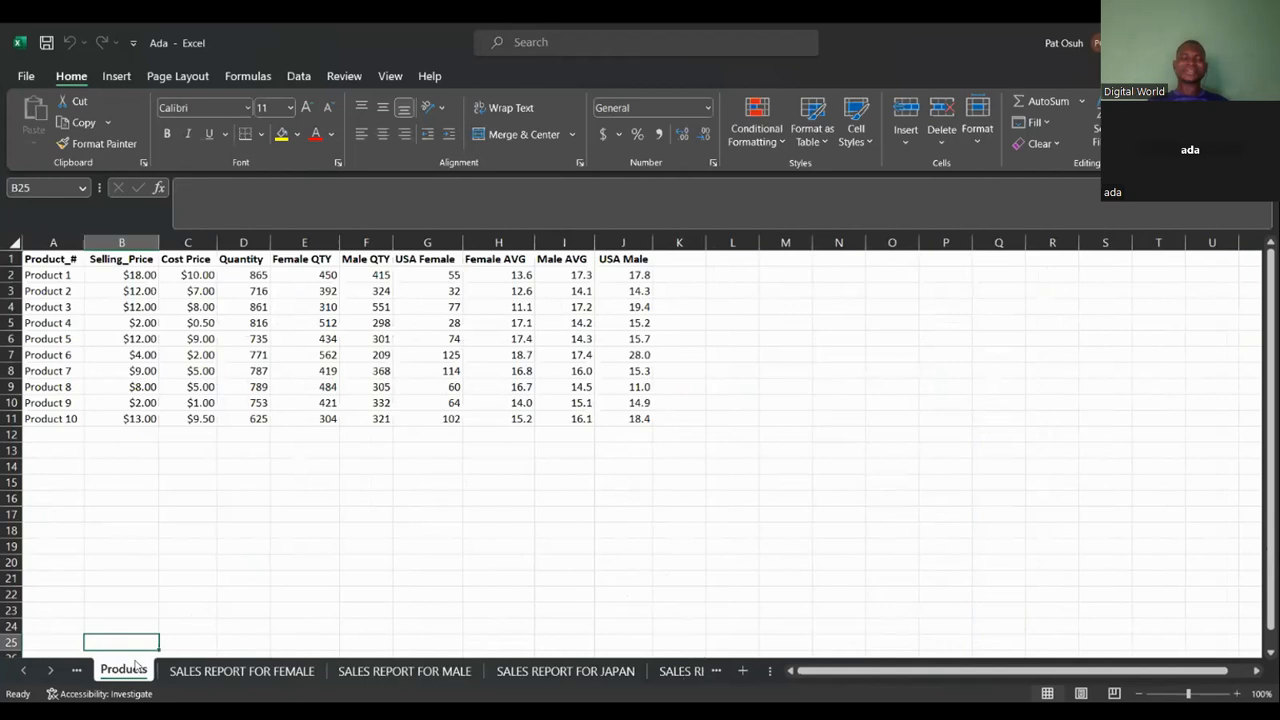
drag(137, 667, 135, 665)
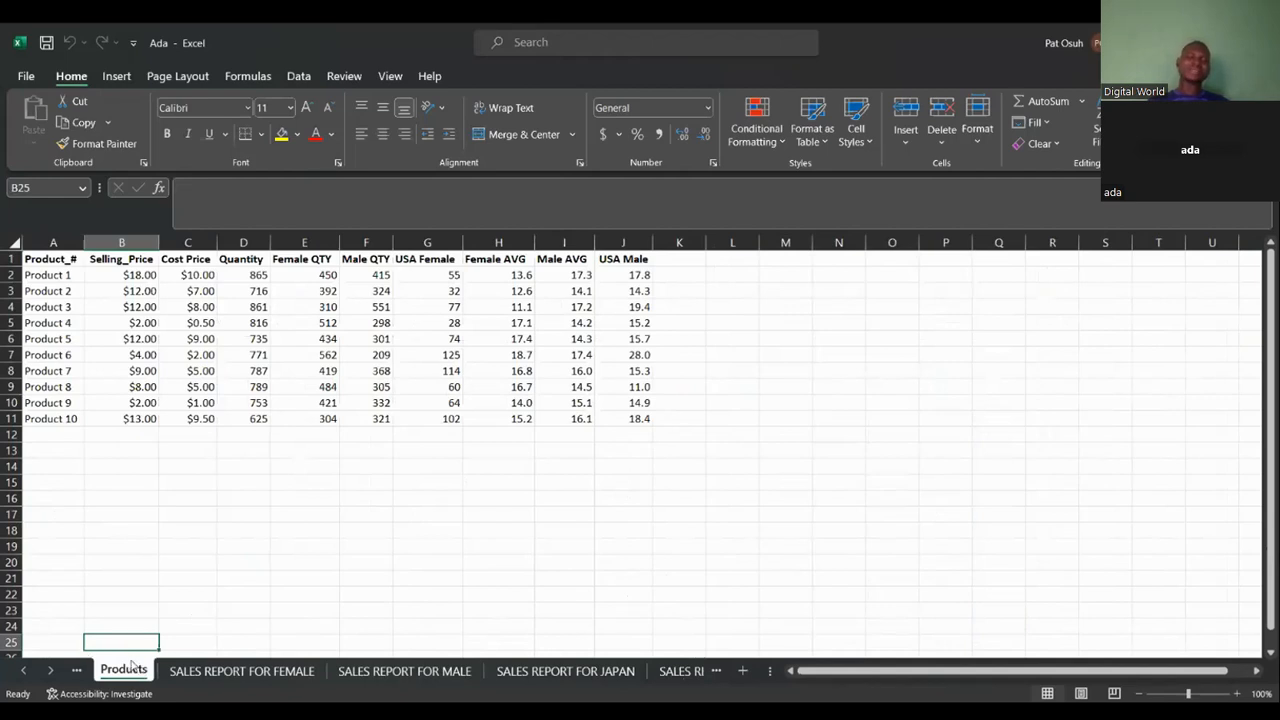
Move the Products sheet so it sits before CUSTOMERS WITH NAMES A,L,S.
click(76, 671)
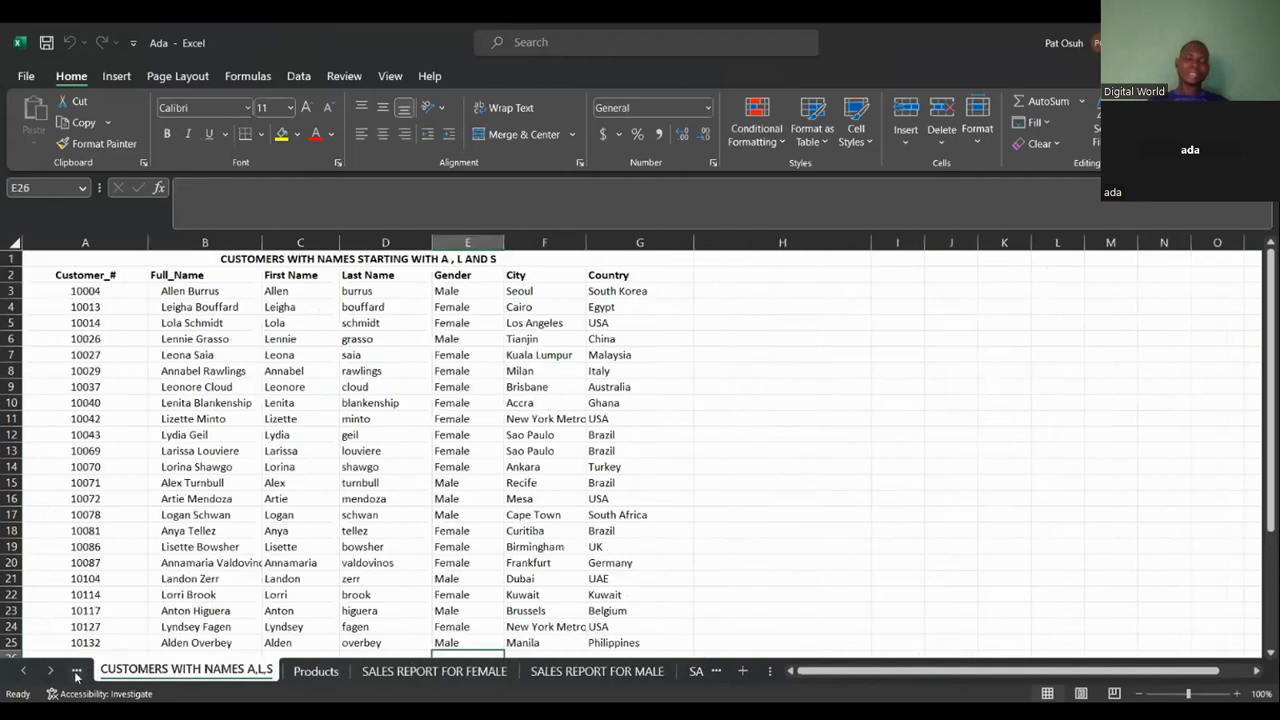
click(315, 672)
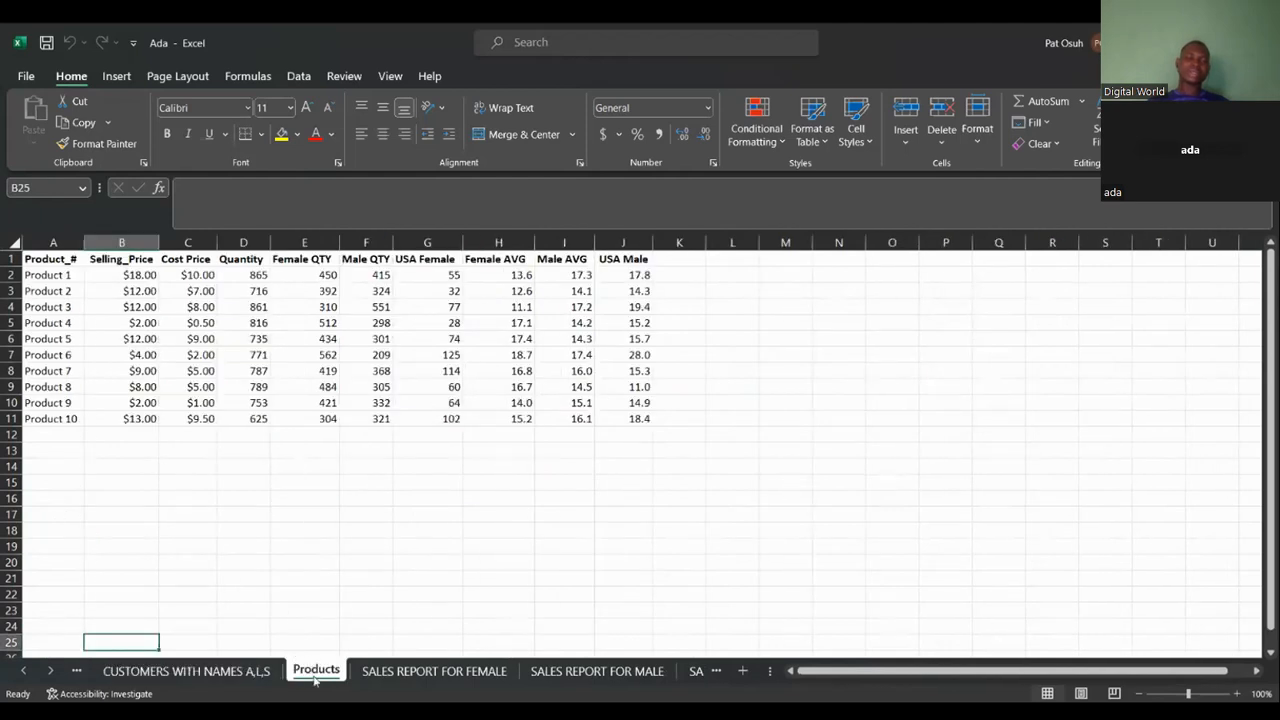
drag(315, 680, 218, 640)
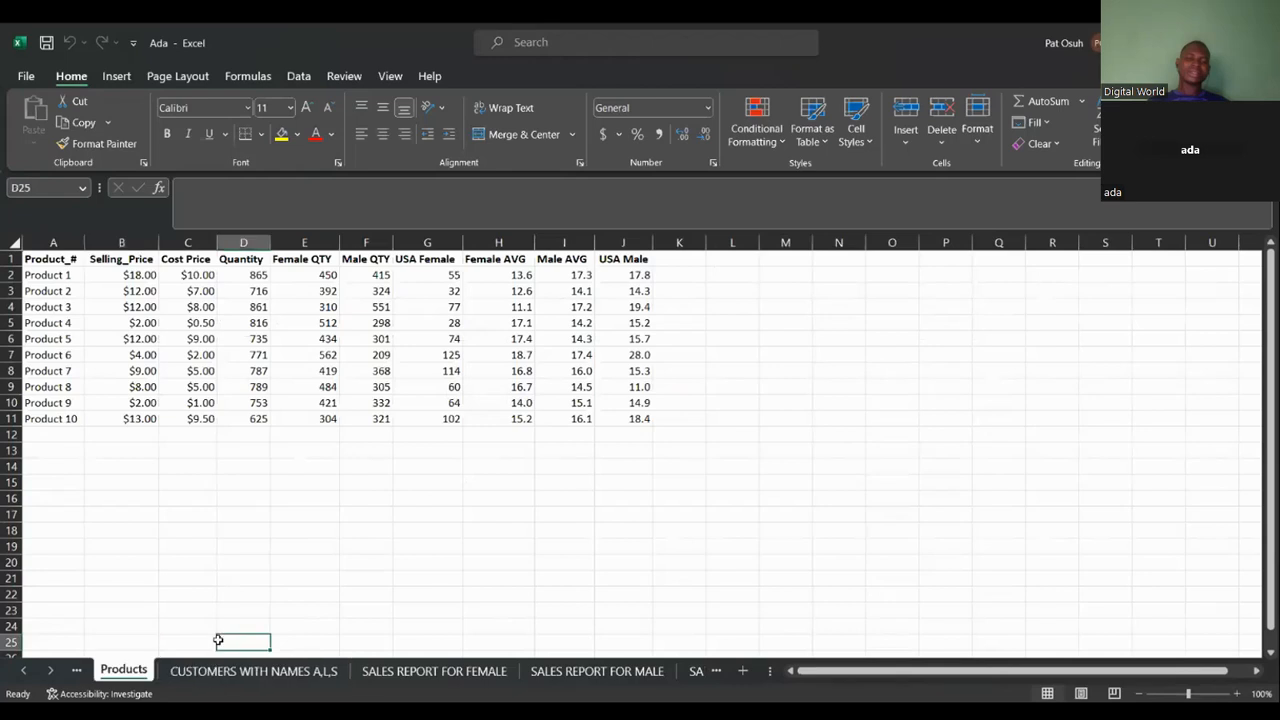
Move the Products sheet so it sits directly after the Order sheet, before V_DROPDOWN.
click(77, 671)
click(77, 671)
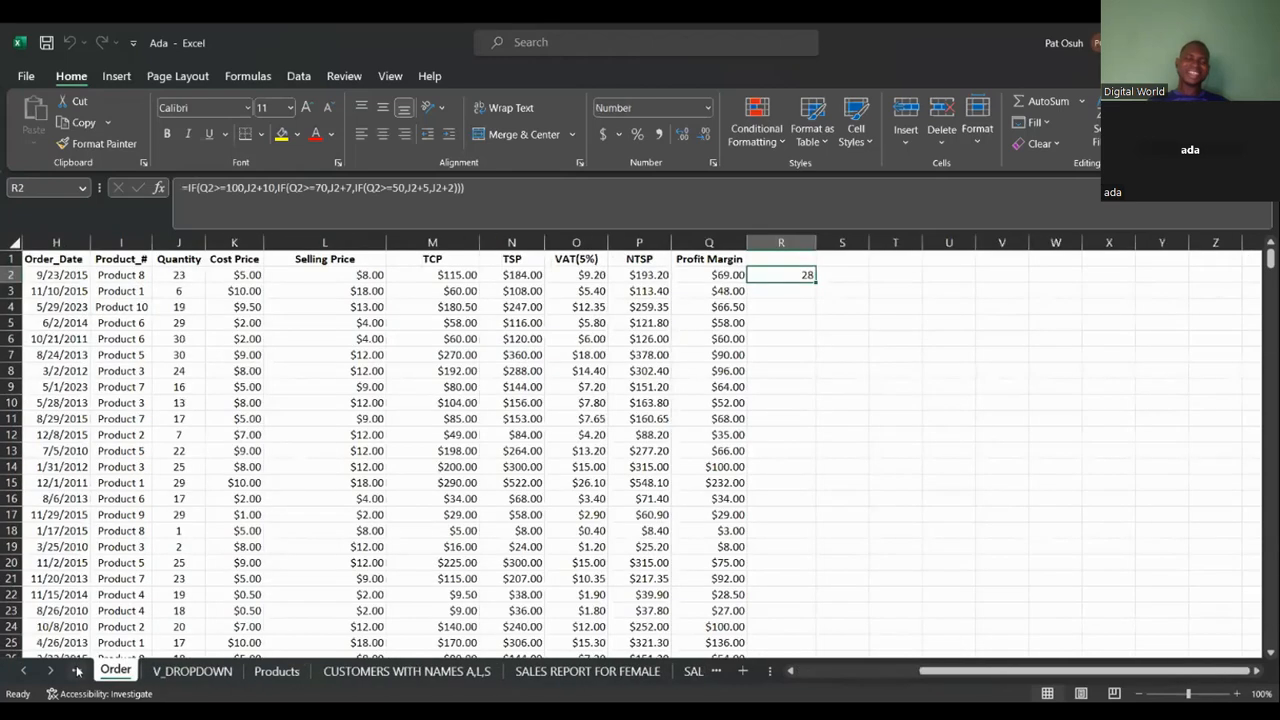
click(77, 671)
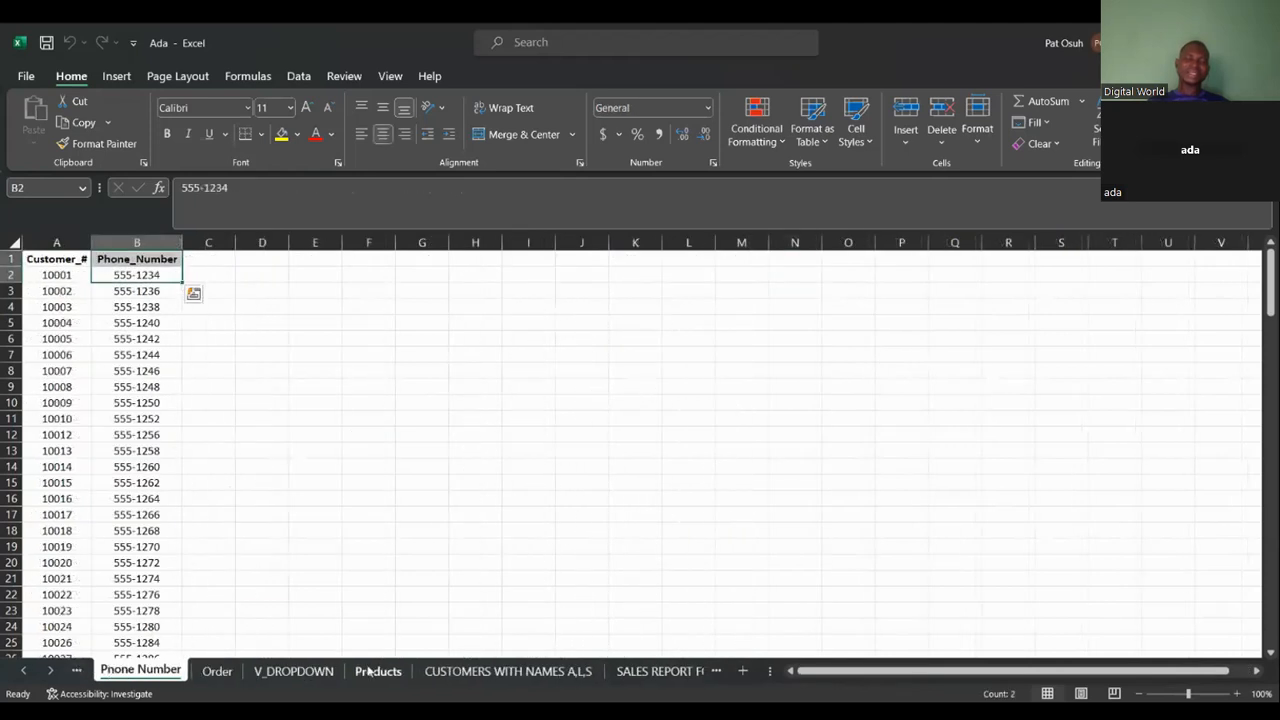
drag(368, 671, 278, 655)
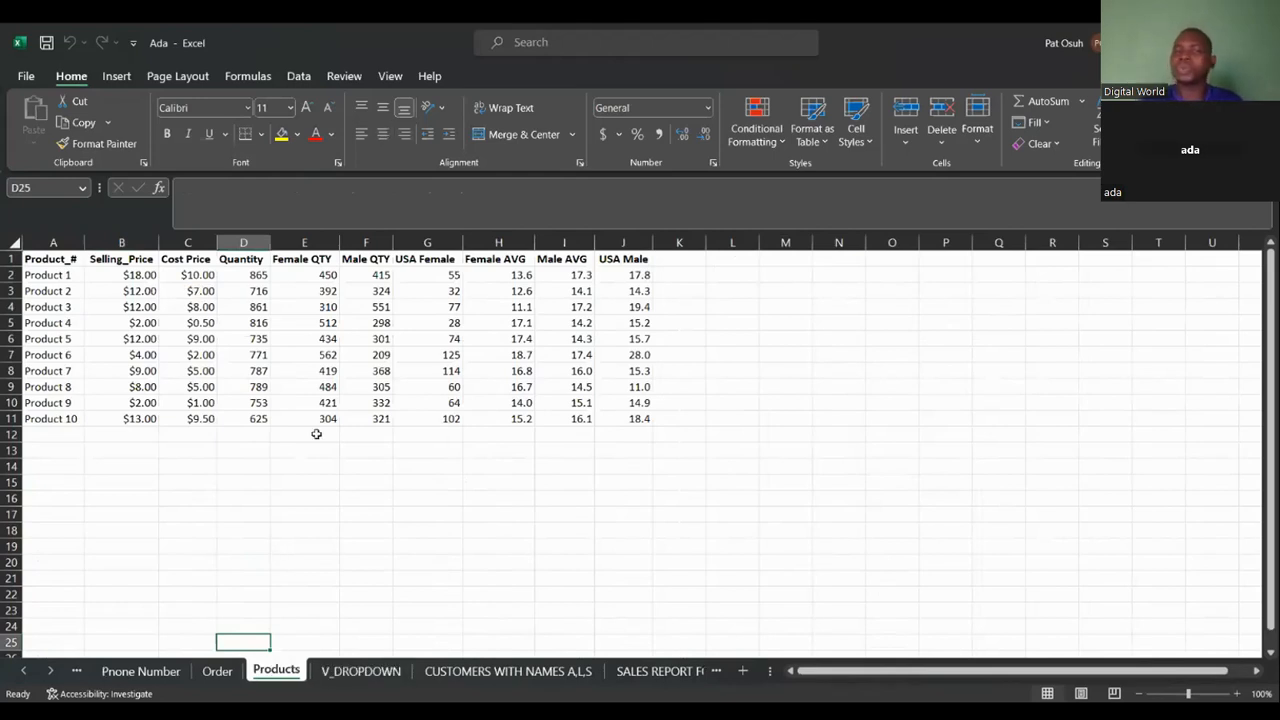
Clear the contents of the Female QTY to USA Male columns, E2:J11, on the Products sheet.
click(308, 262)
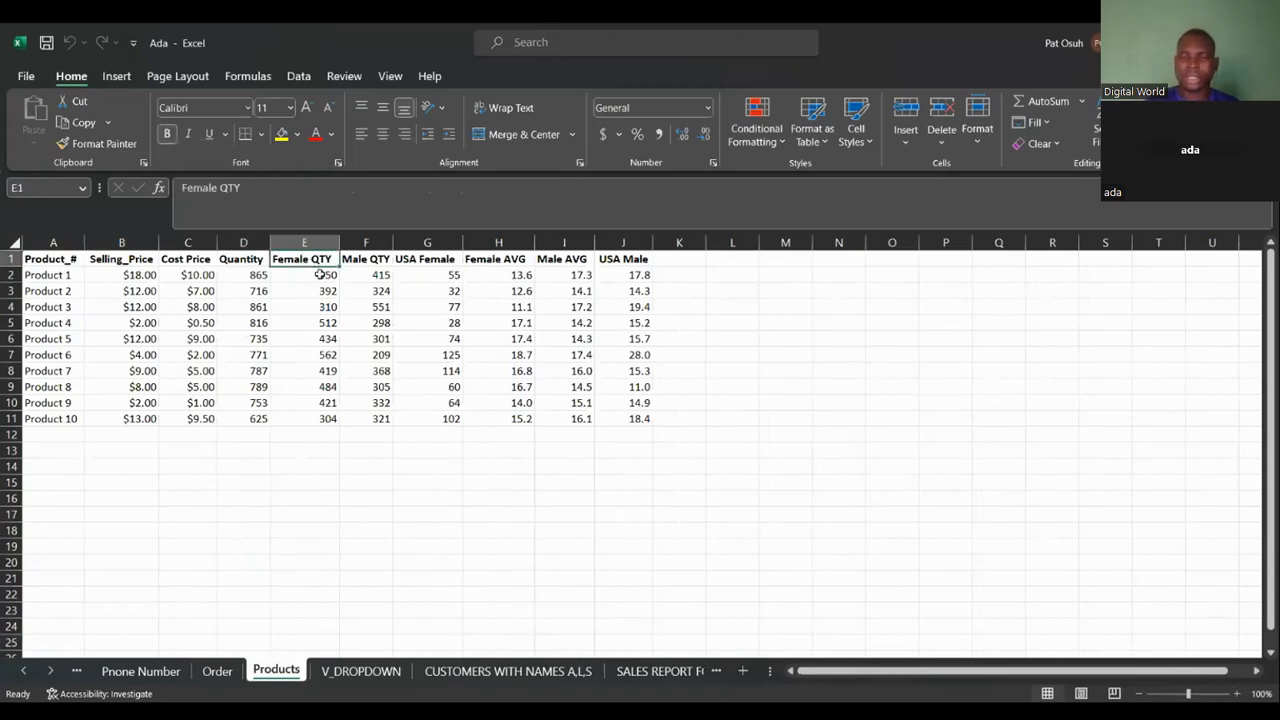
click(320, 274)
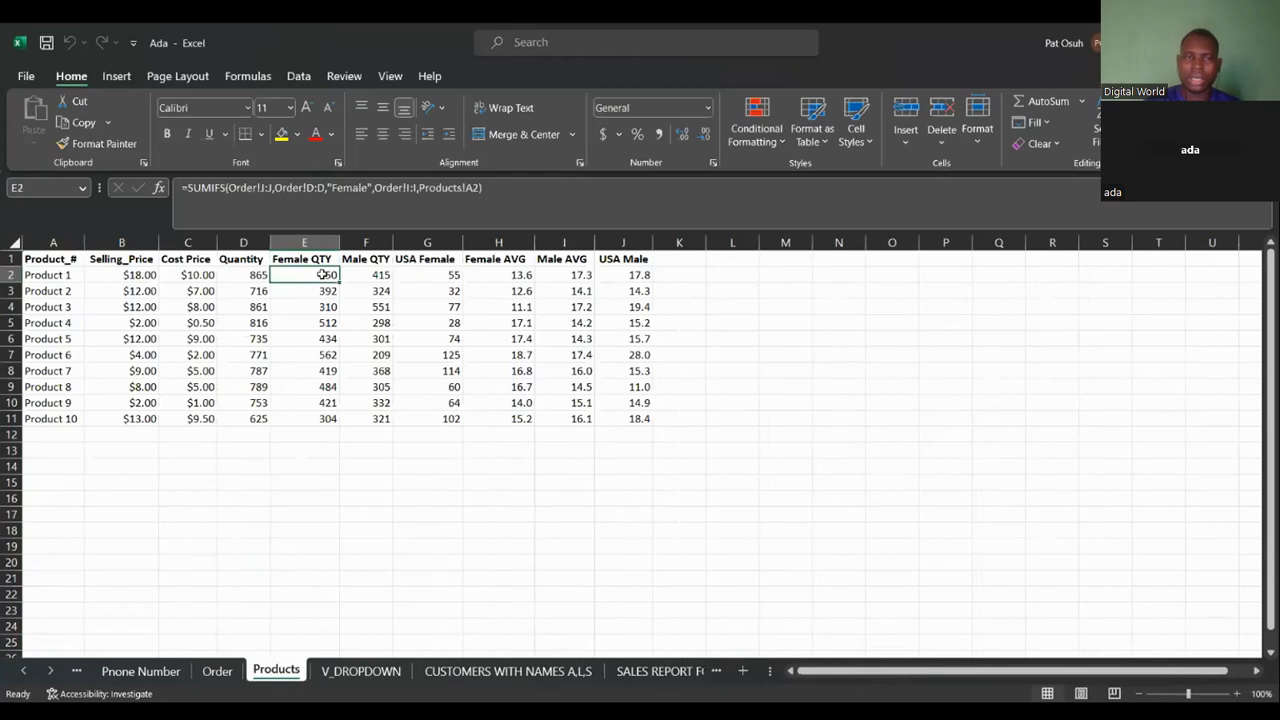
drag(325, 274, 644, 352)
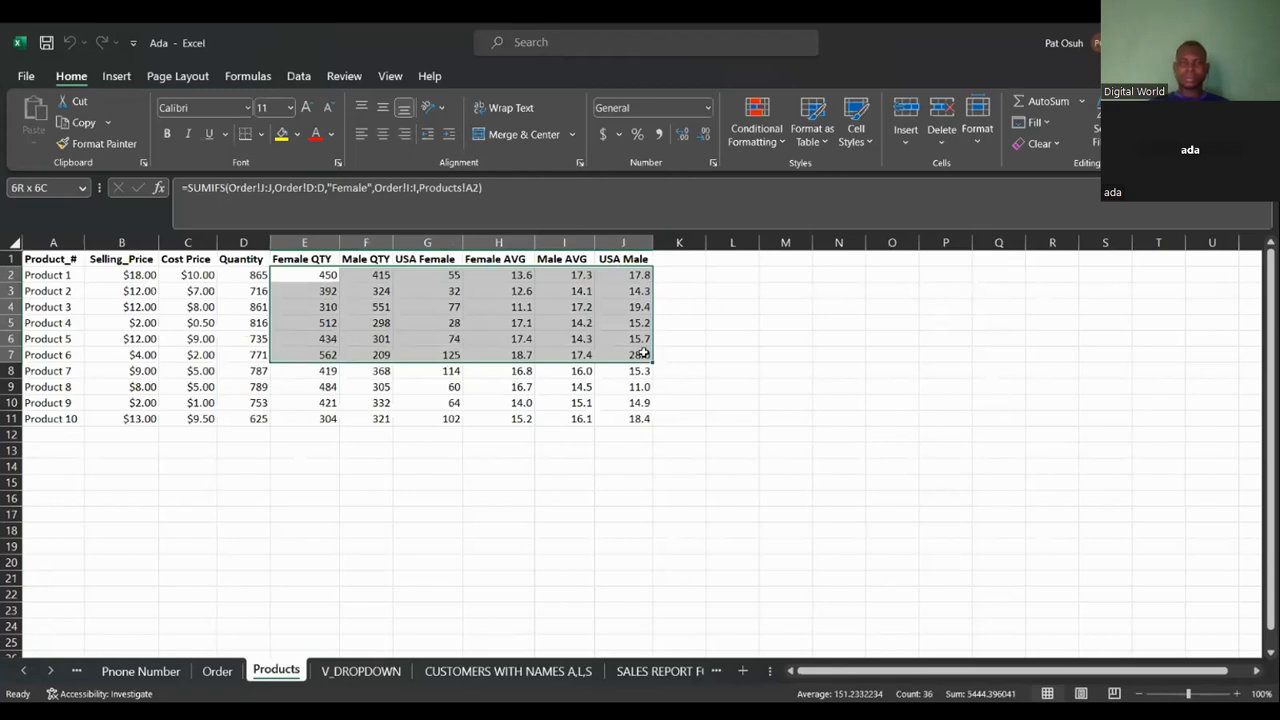
drag(642, 354, 648, 418)
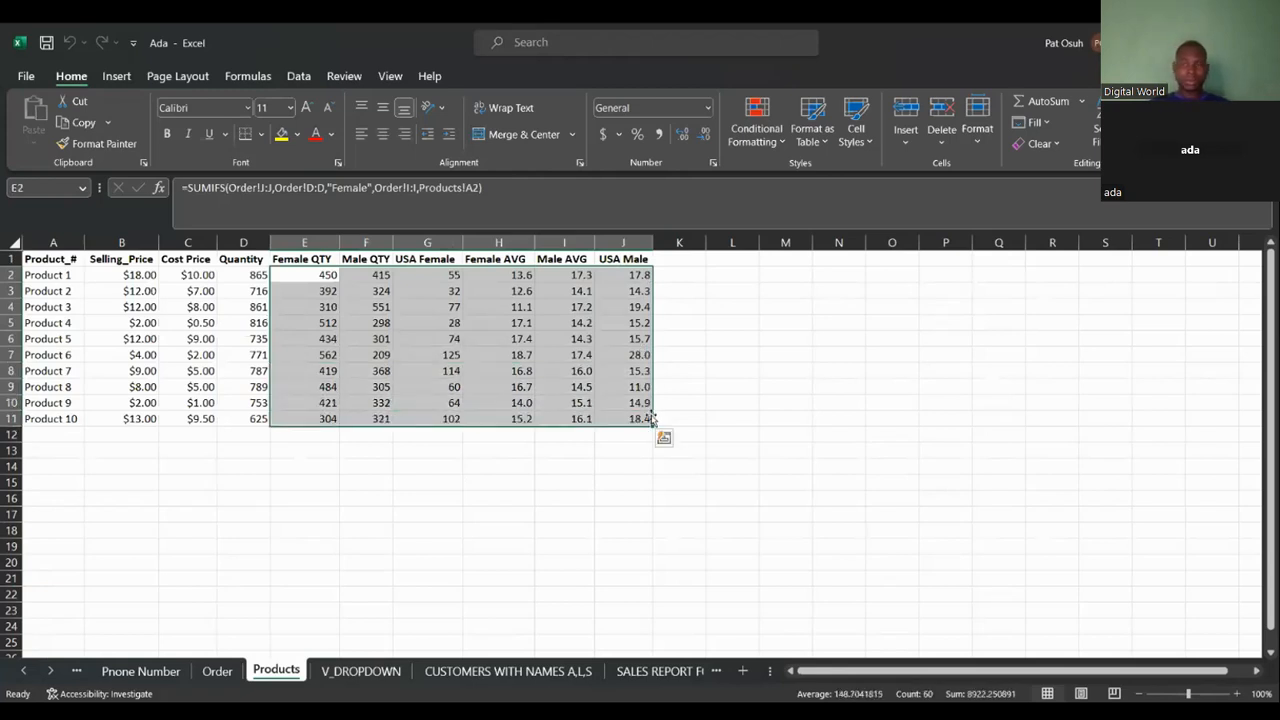
right_click(632, 418)
click(696, 456)
Clear the contents of the Quantity column, D2:D11.
click(246, 276)
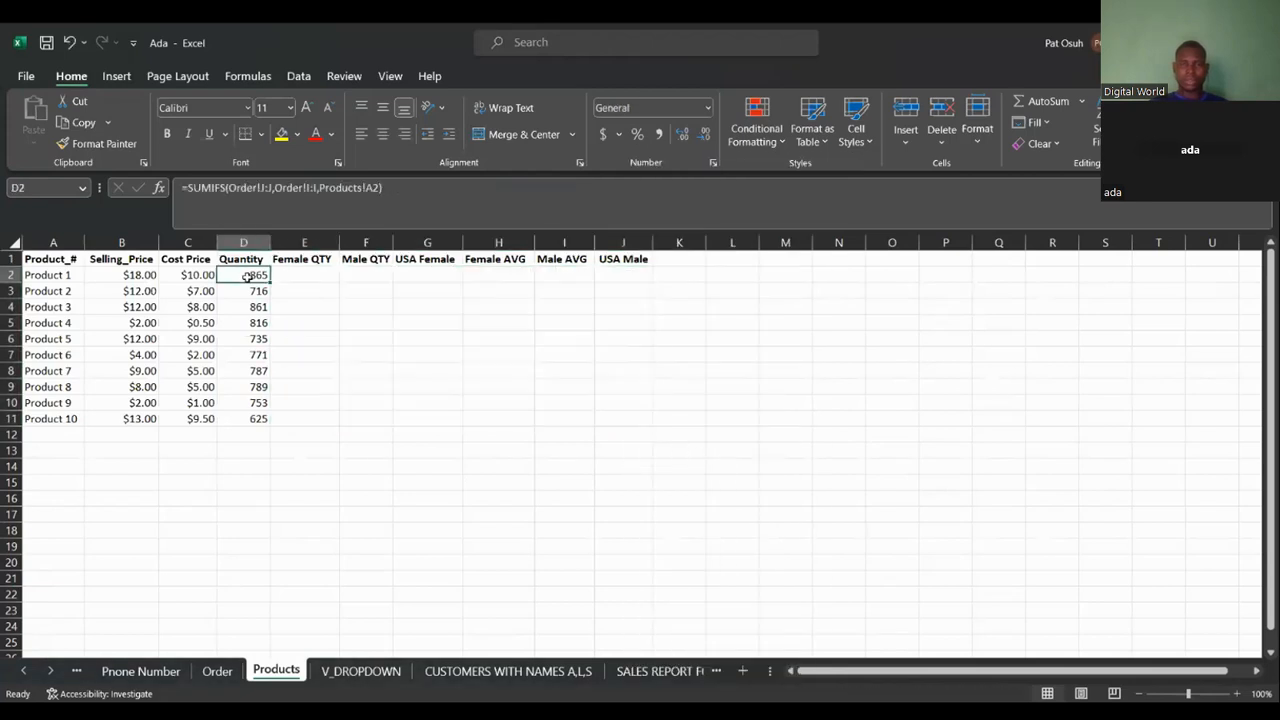
drag(246, 276, 253, 413)
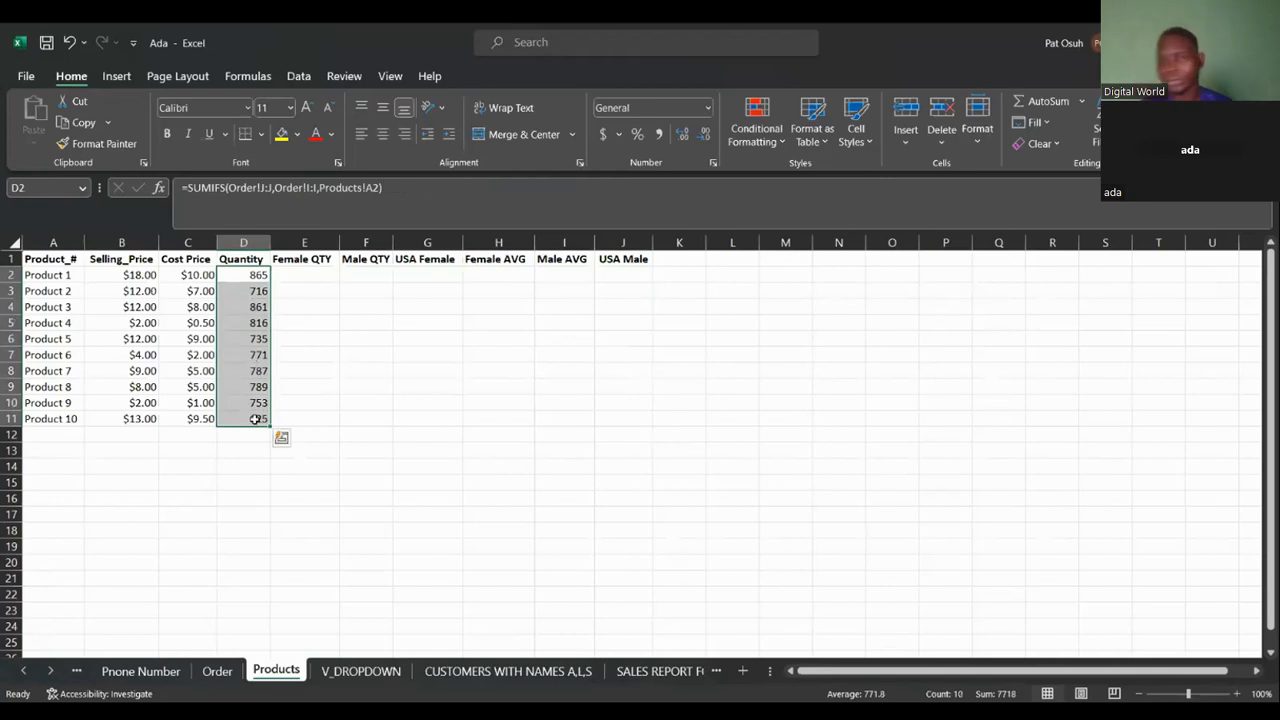
right_click(255, 423)
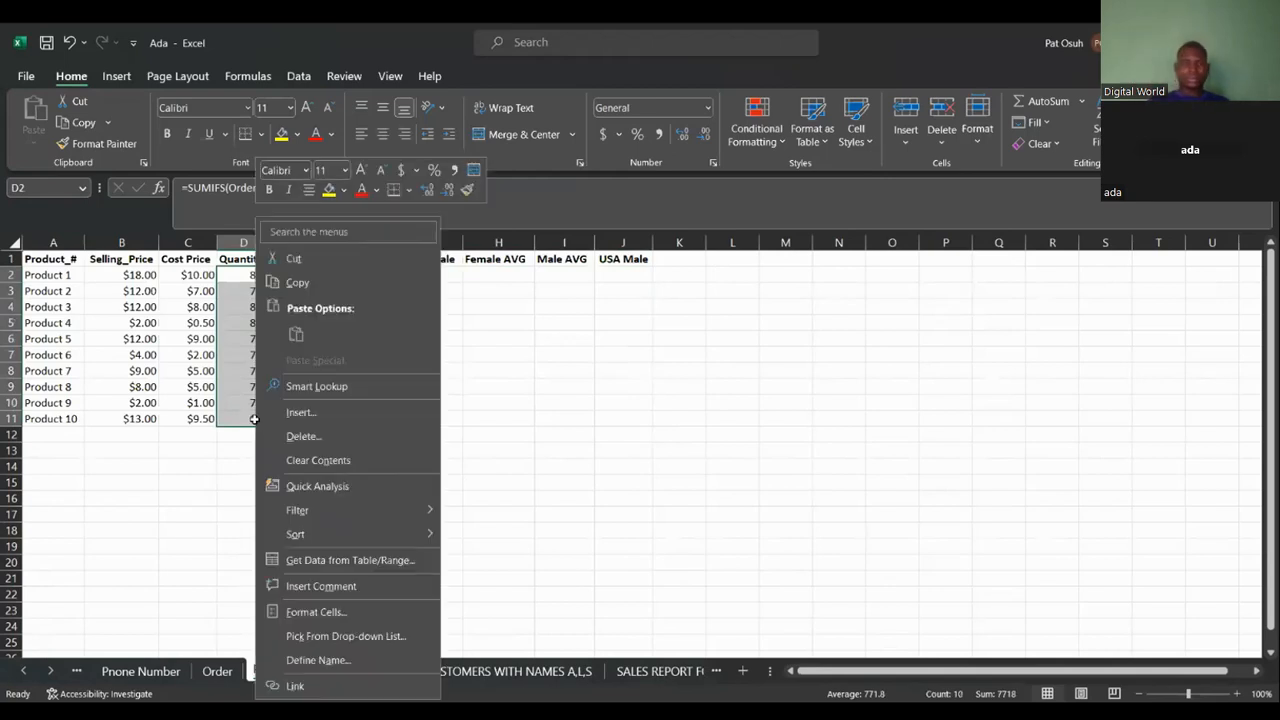
click(318, 459)
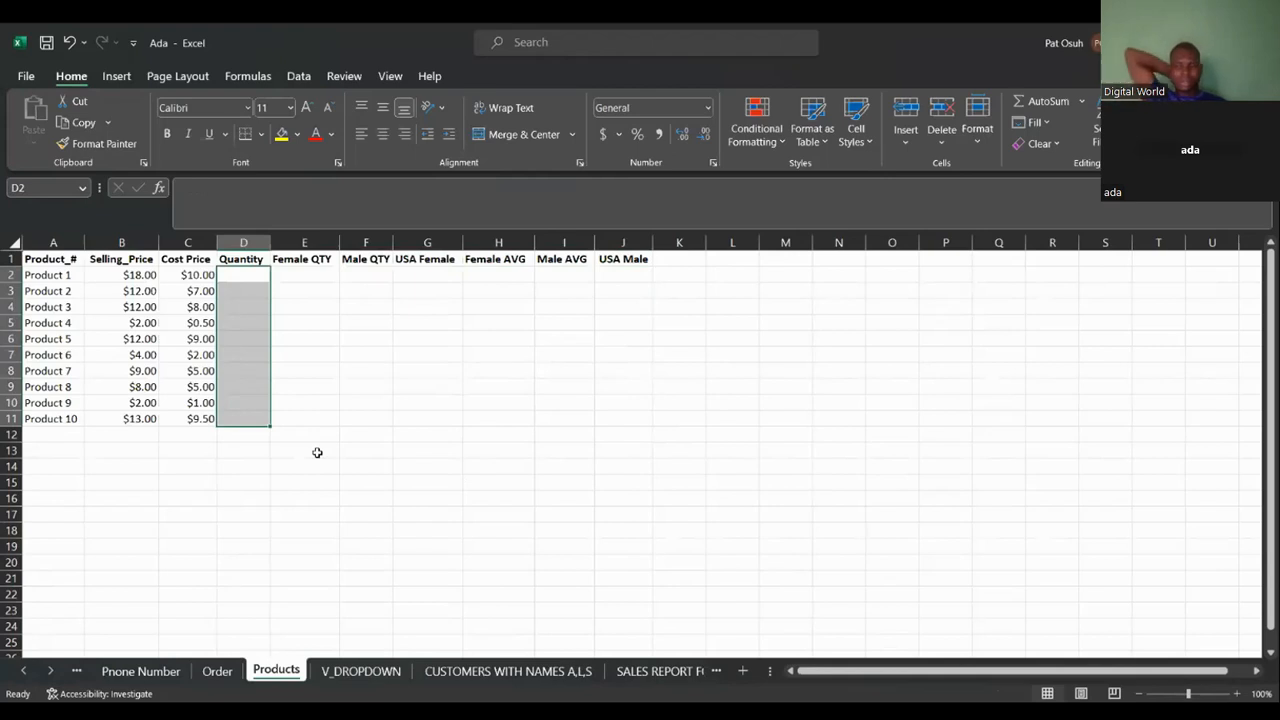
Enter in D2 the formula =SUMIF(Order!I:I,Products!A2,Order!J:J), picking the ranges from the Order sheet.
click(227, 272)
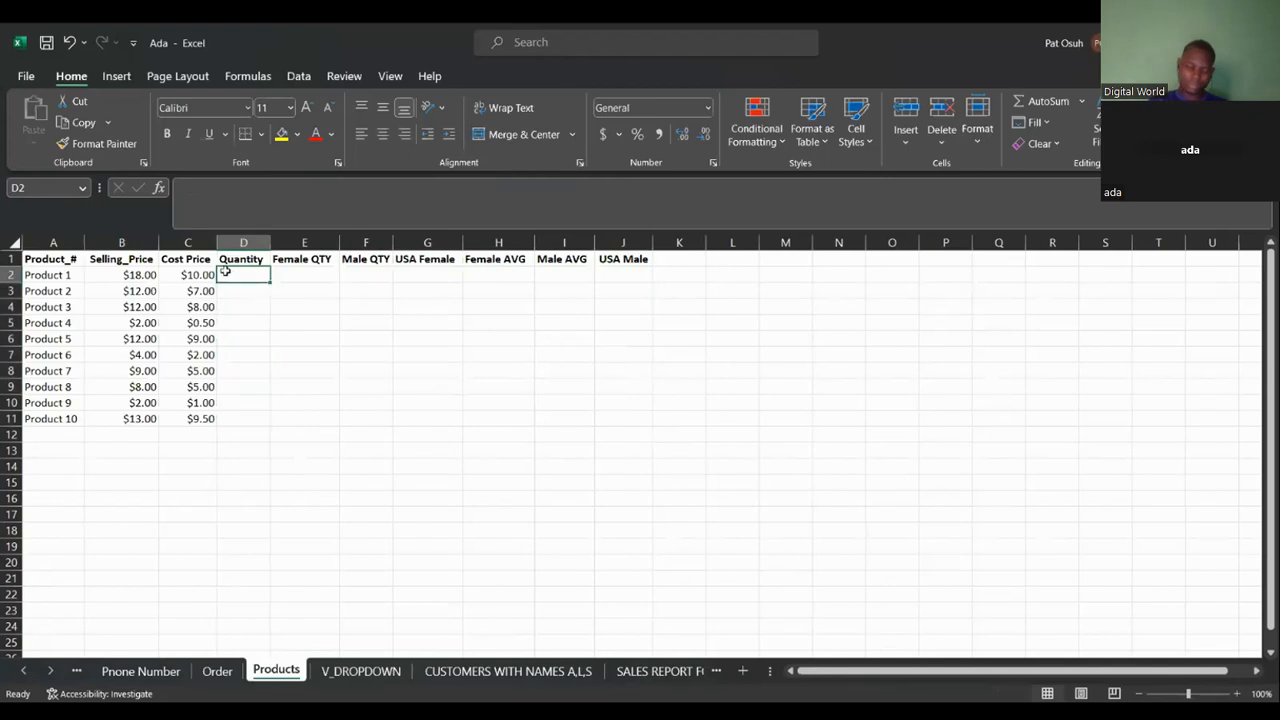
text(=)
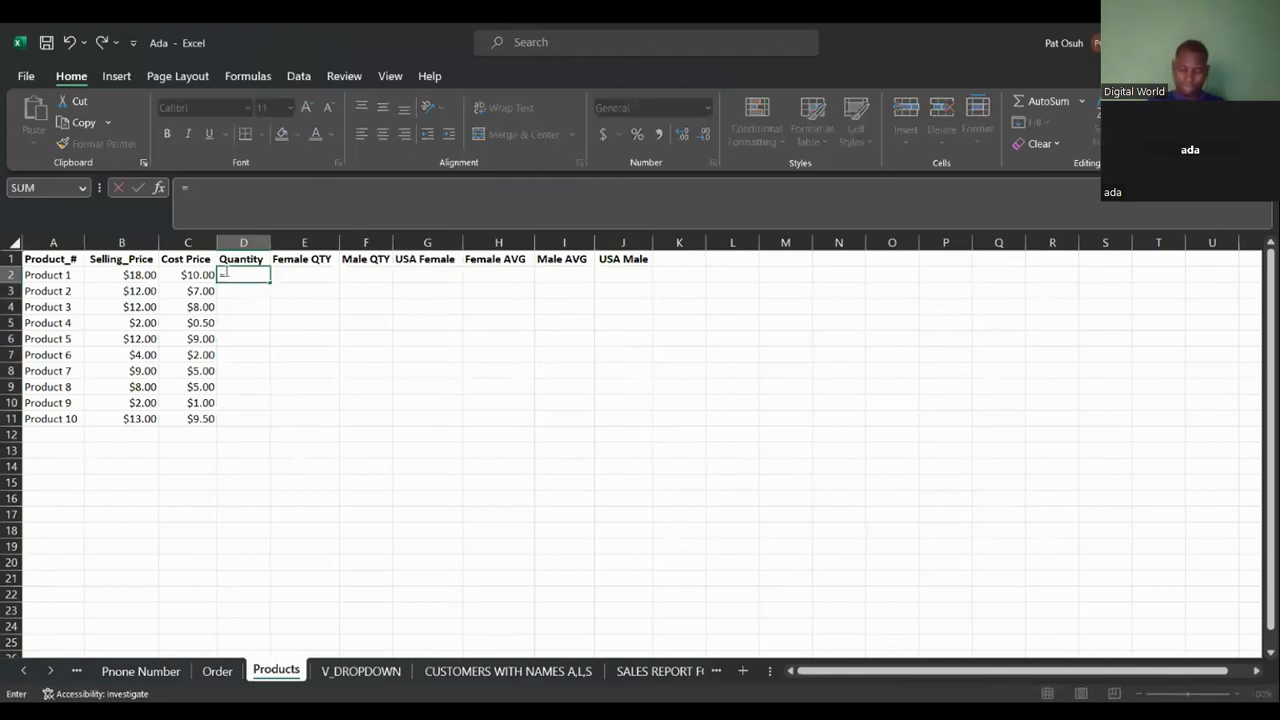
text(SUMIF_)
key(BackSpace)
click(217, 671)
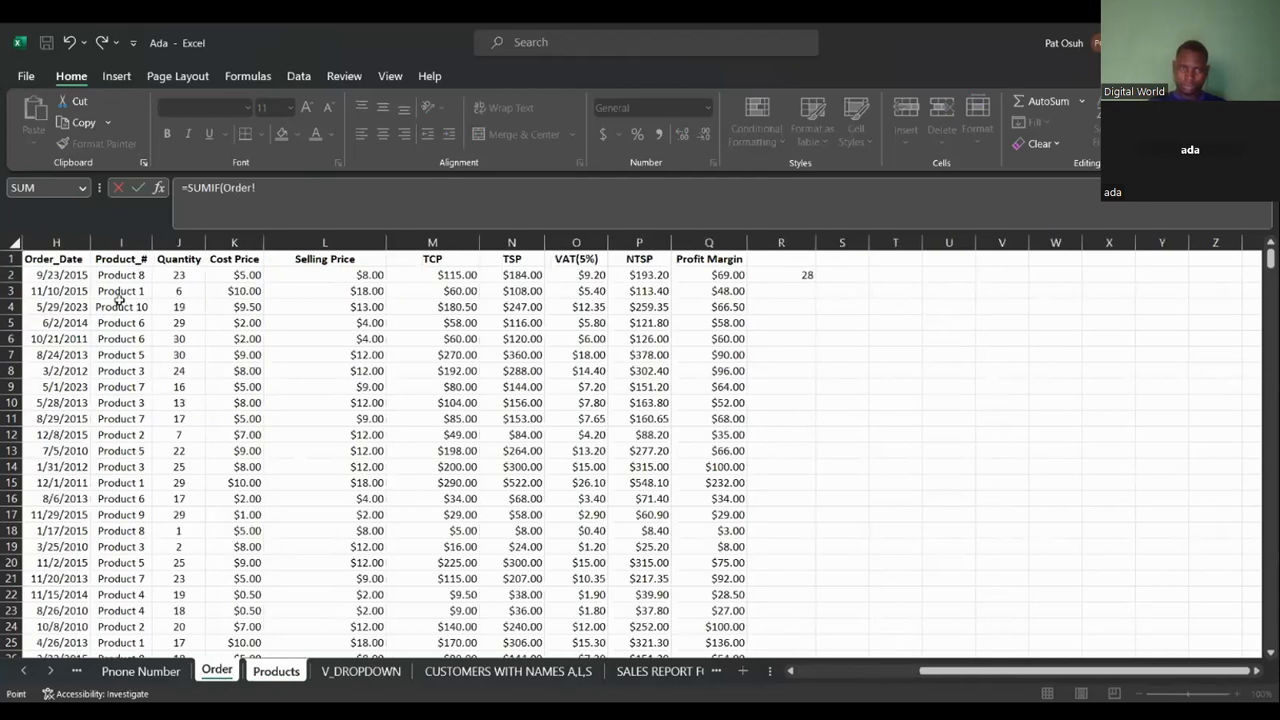
click(123, 242)
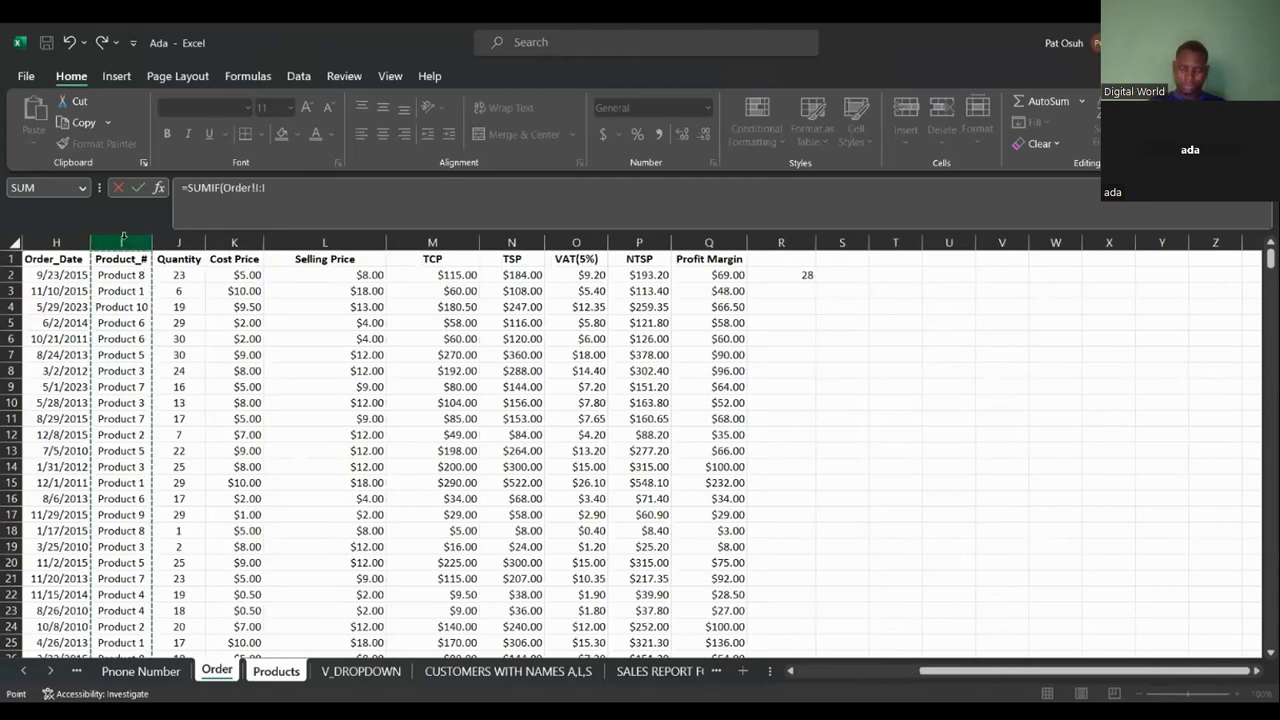
text(,Products!)
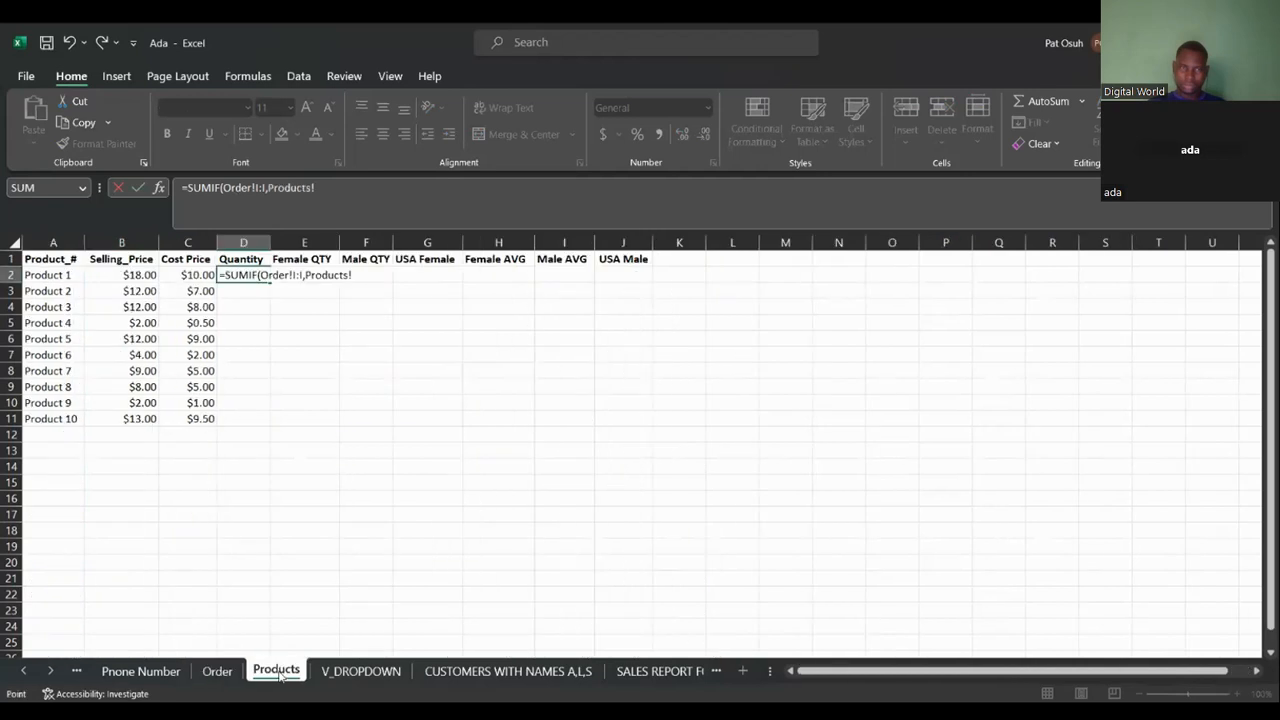
click(282, 672)
click(48, 272)
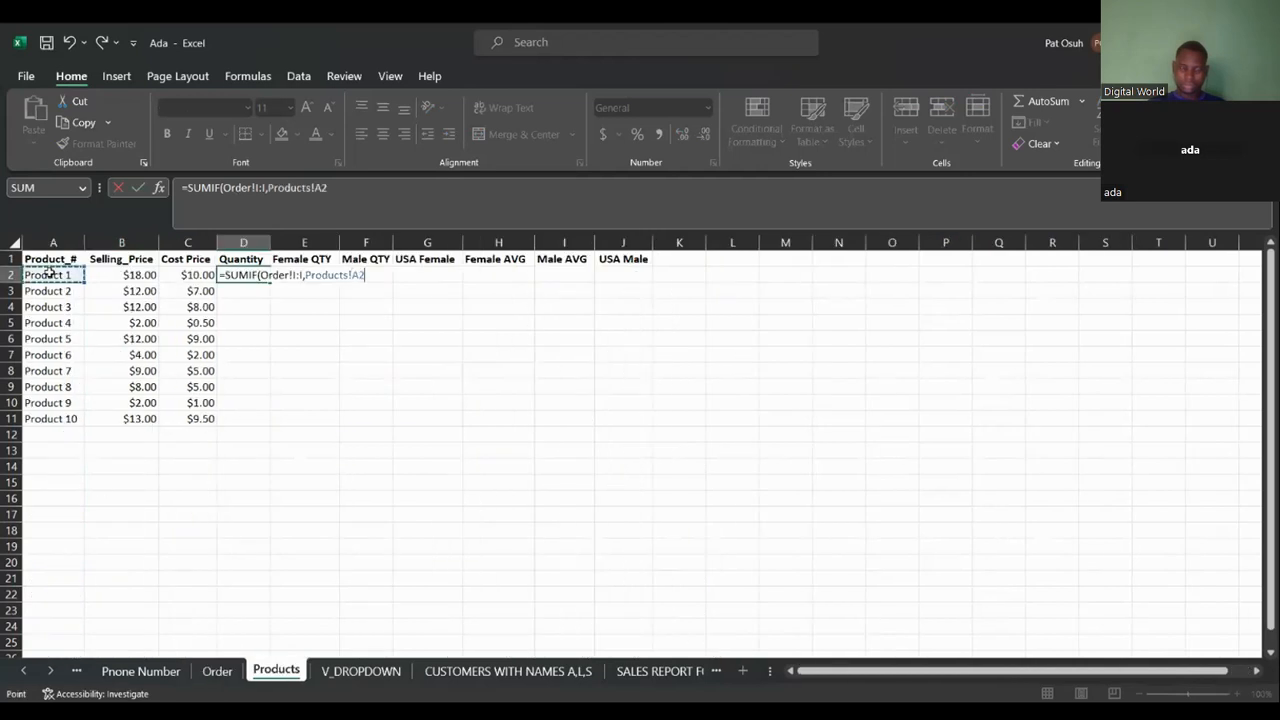
click(334, 190)
text(,)
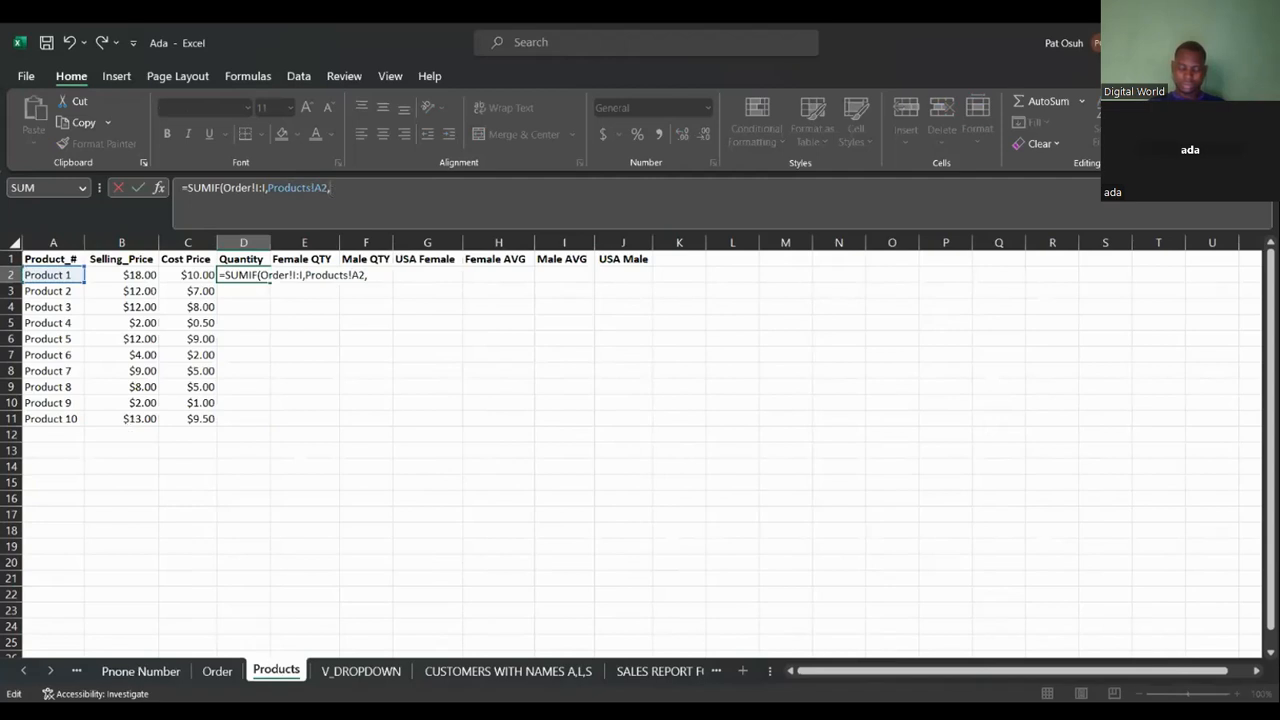
click(207, 671)
click(180, 242)
text())
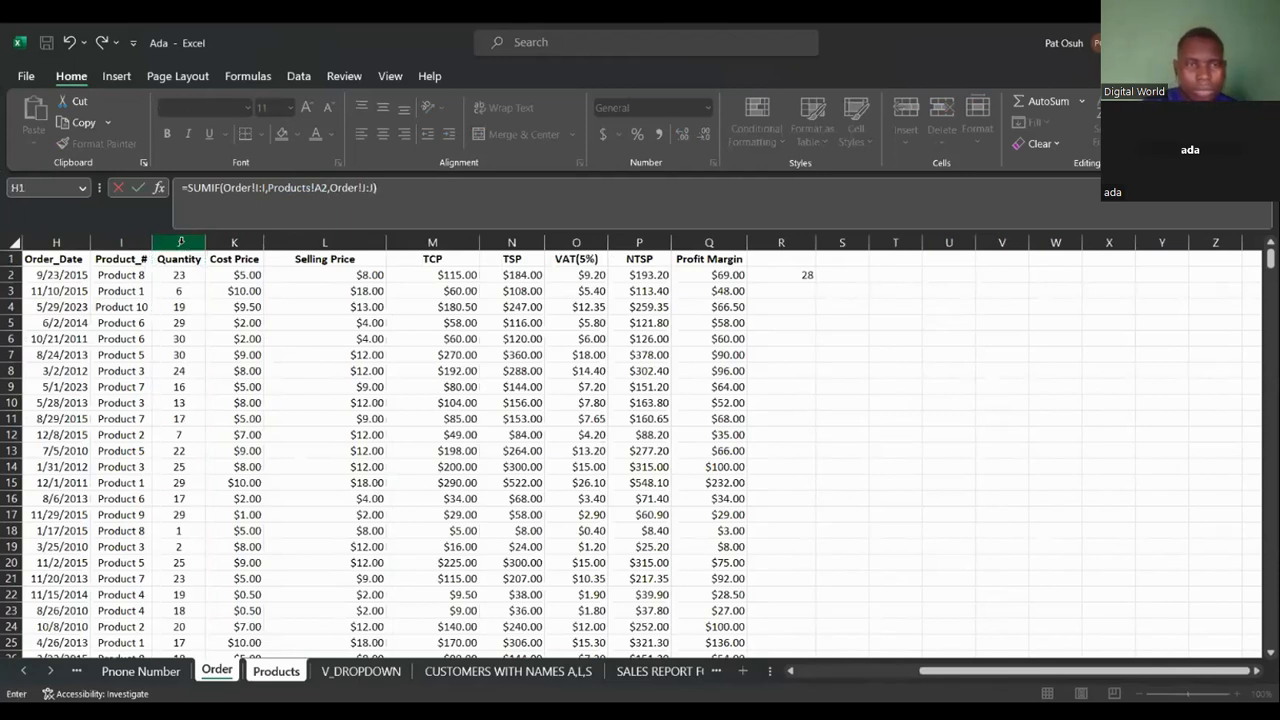
key(Return)
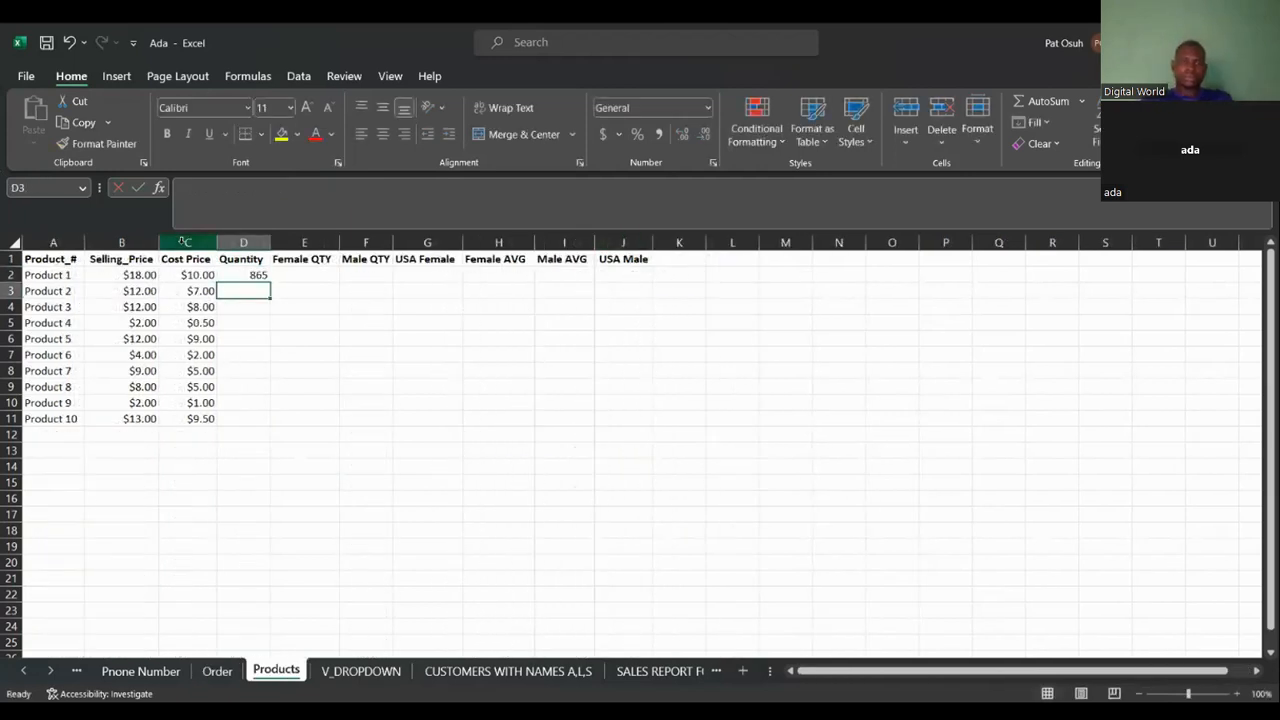
Fill the D2 formula down the Quantity column to D11.
click(255, 274)
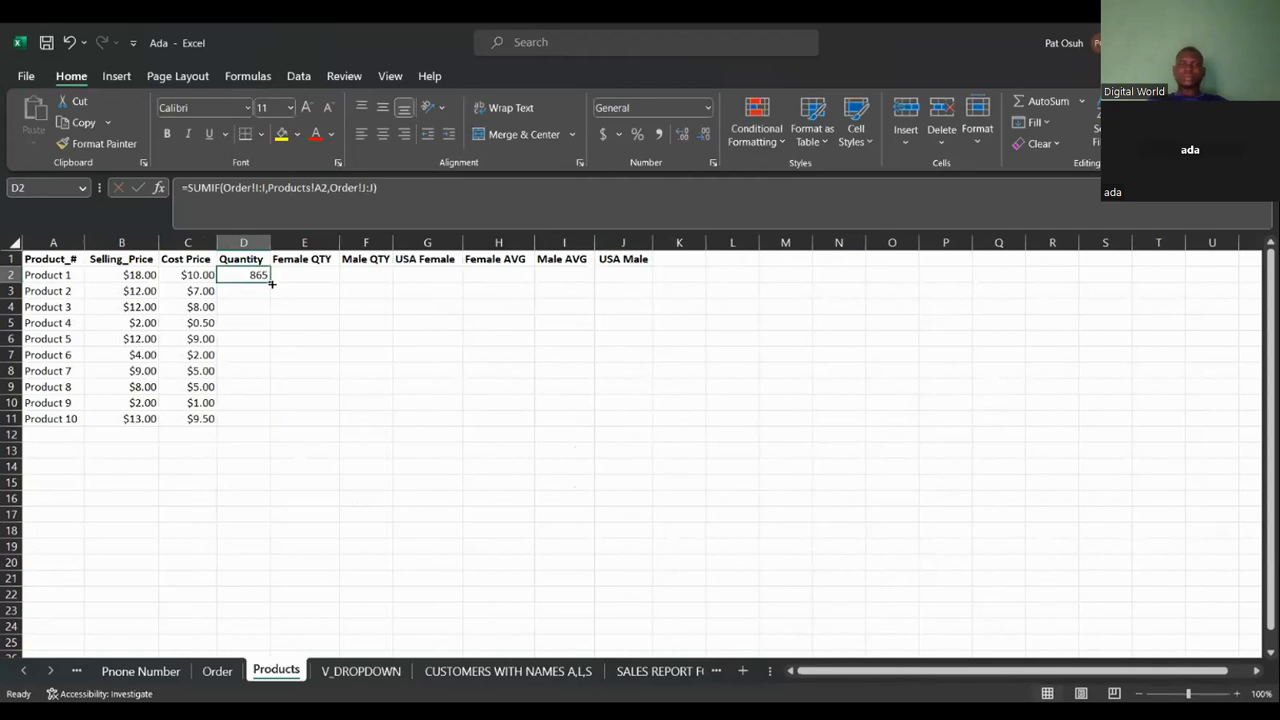
double_click(270, 282)
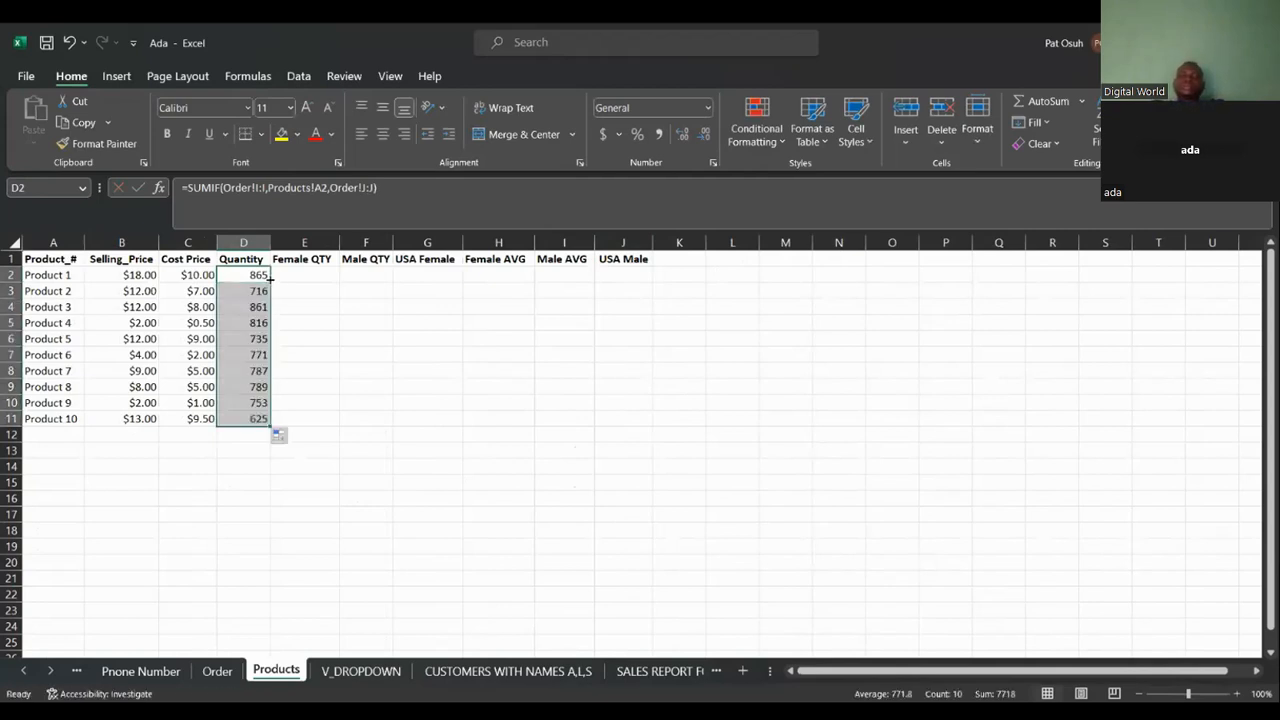
Begin a SUMIFS formula in Female QTY cell E2, picking Order!J:J as the sum range.
click(308, 277)
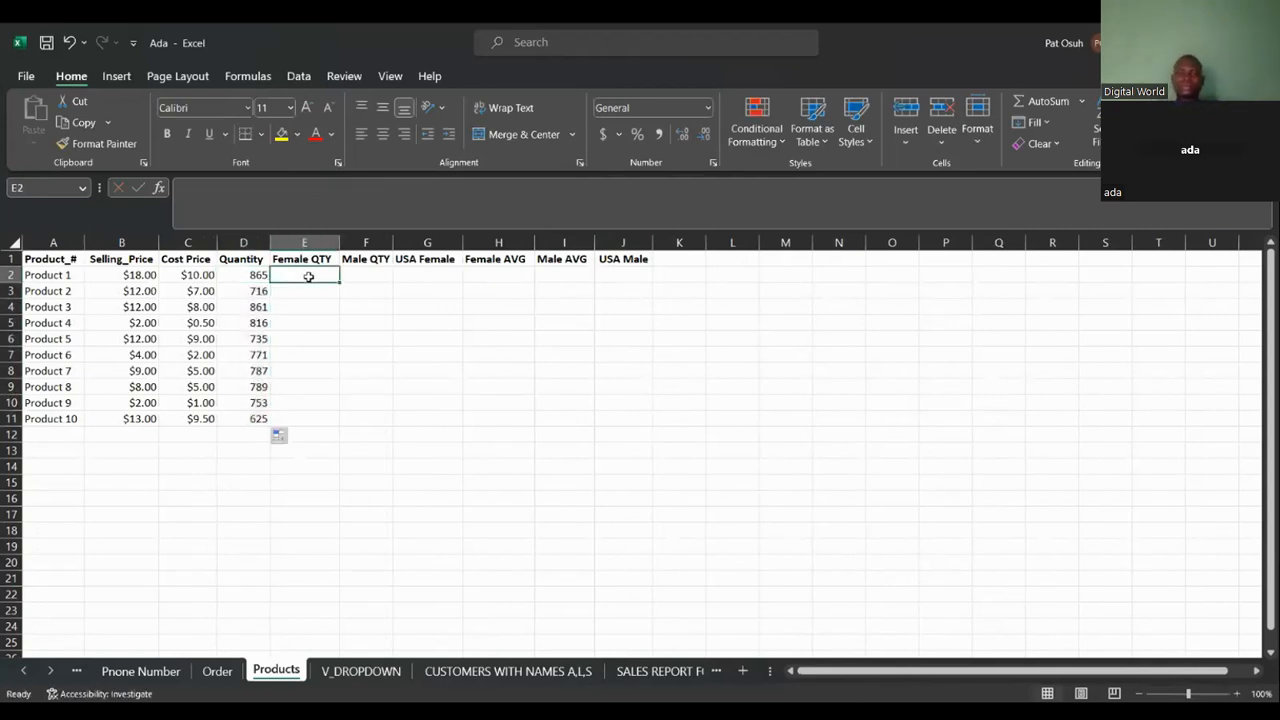
click(217, 202)
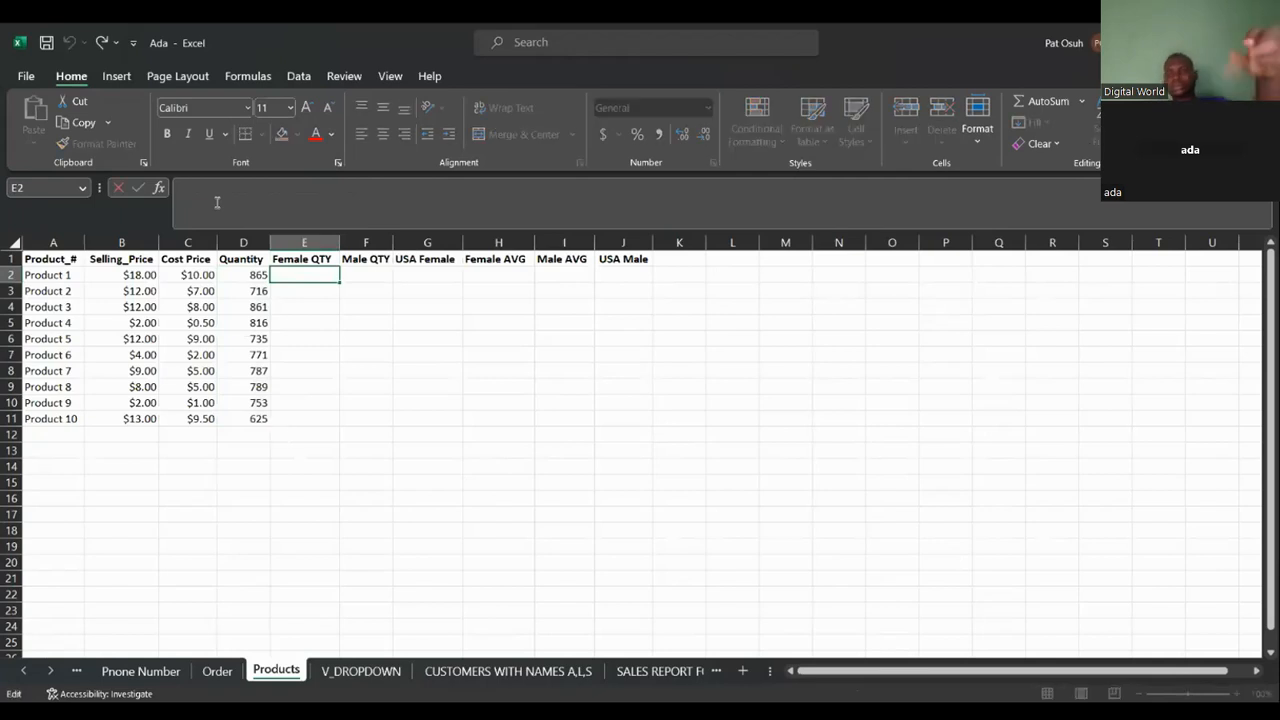
text(=SUMIFS()
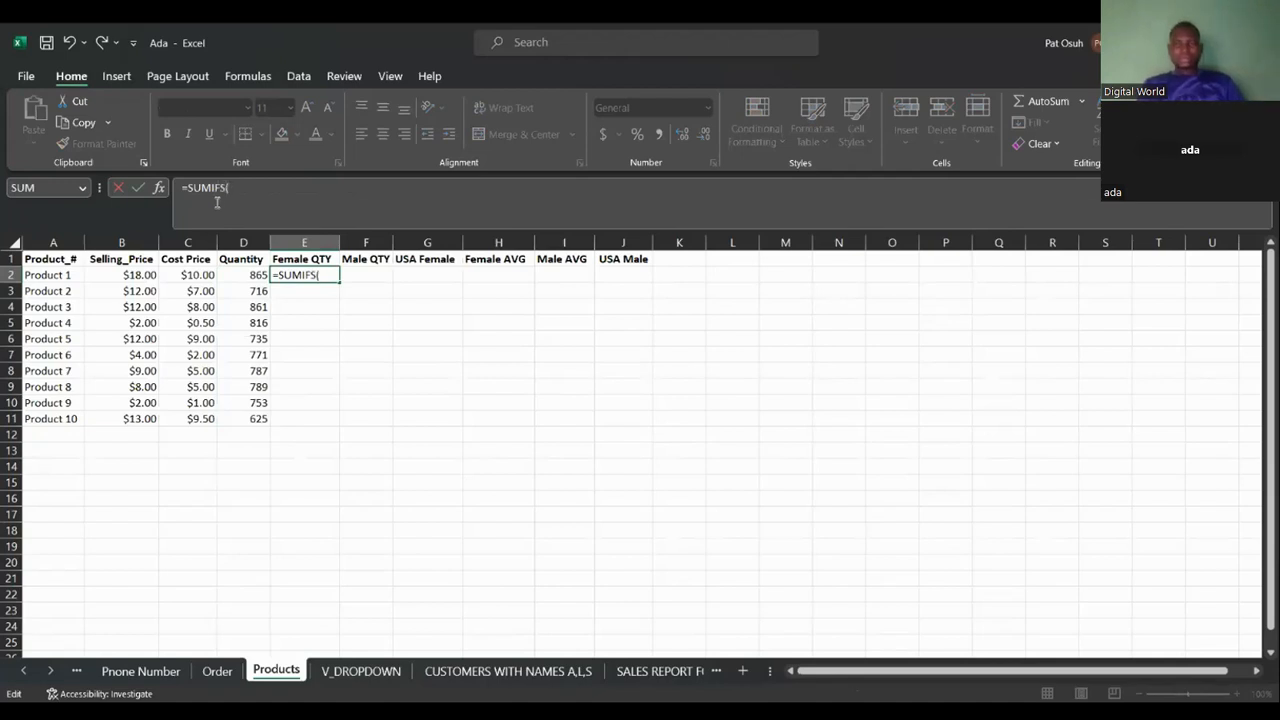
click(218, 671)
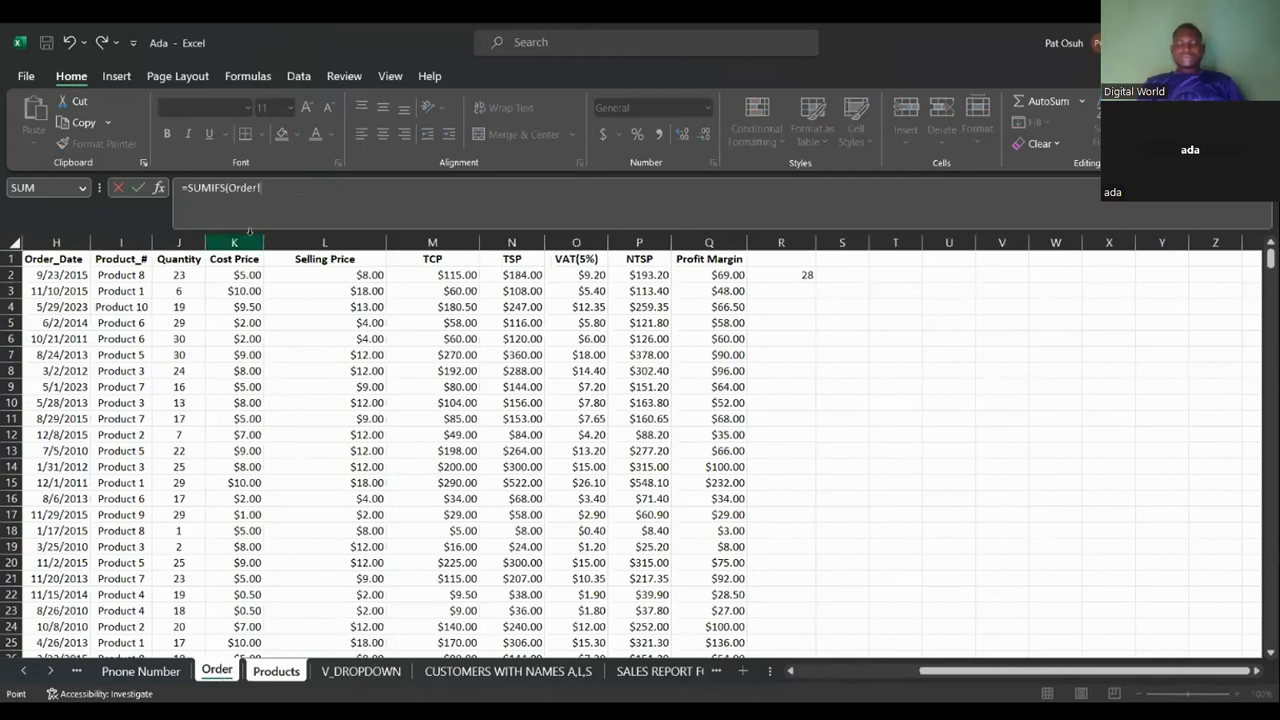
click(176, 246)
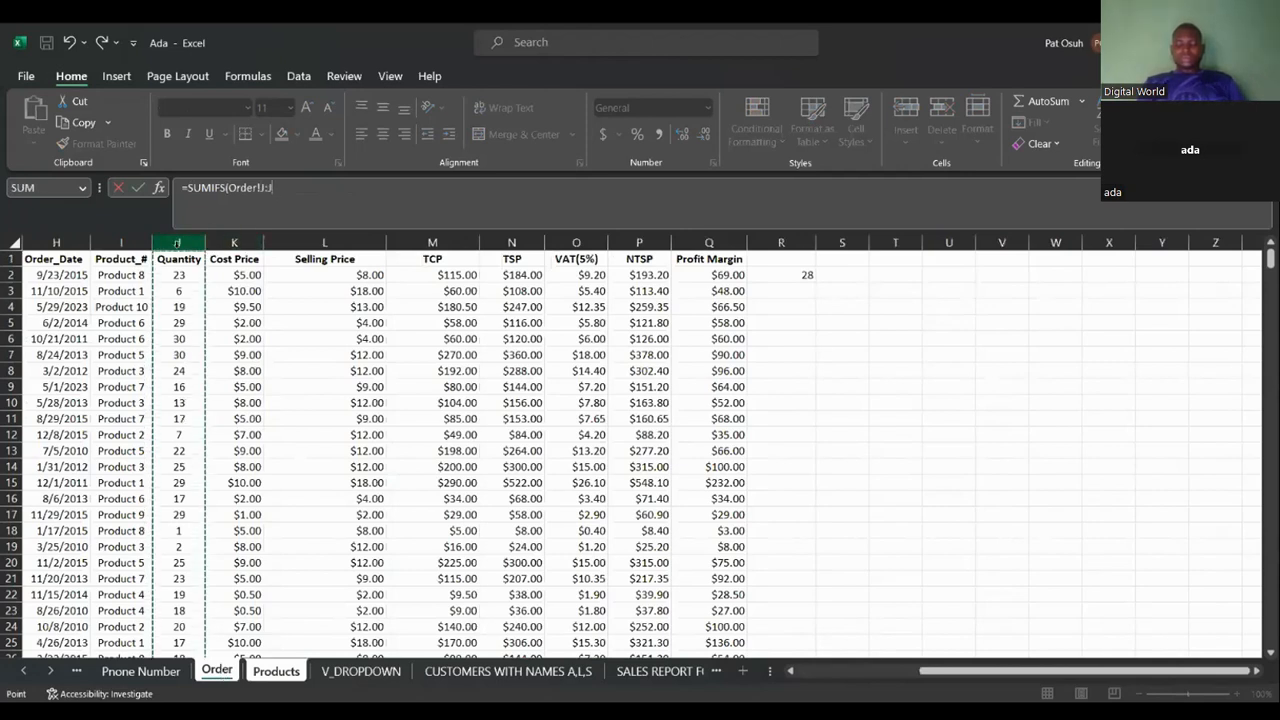
text(,)
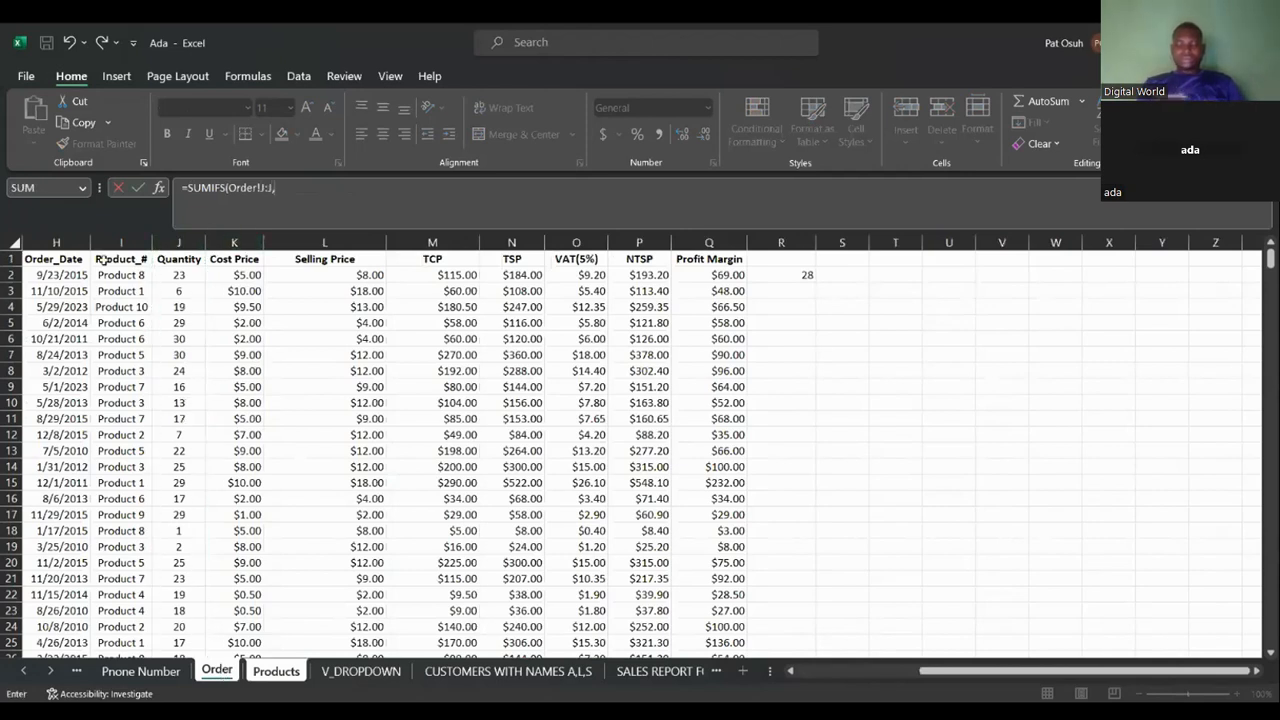
click(133, 238)
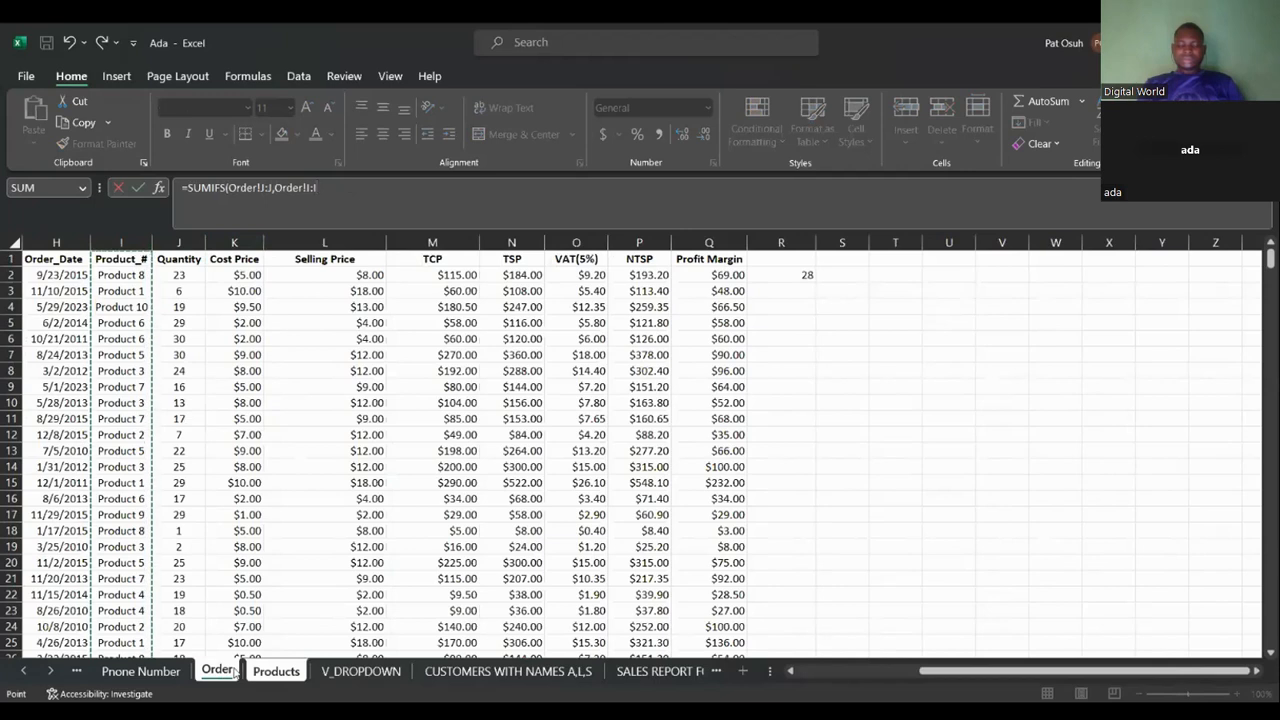
click(276, 671)
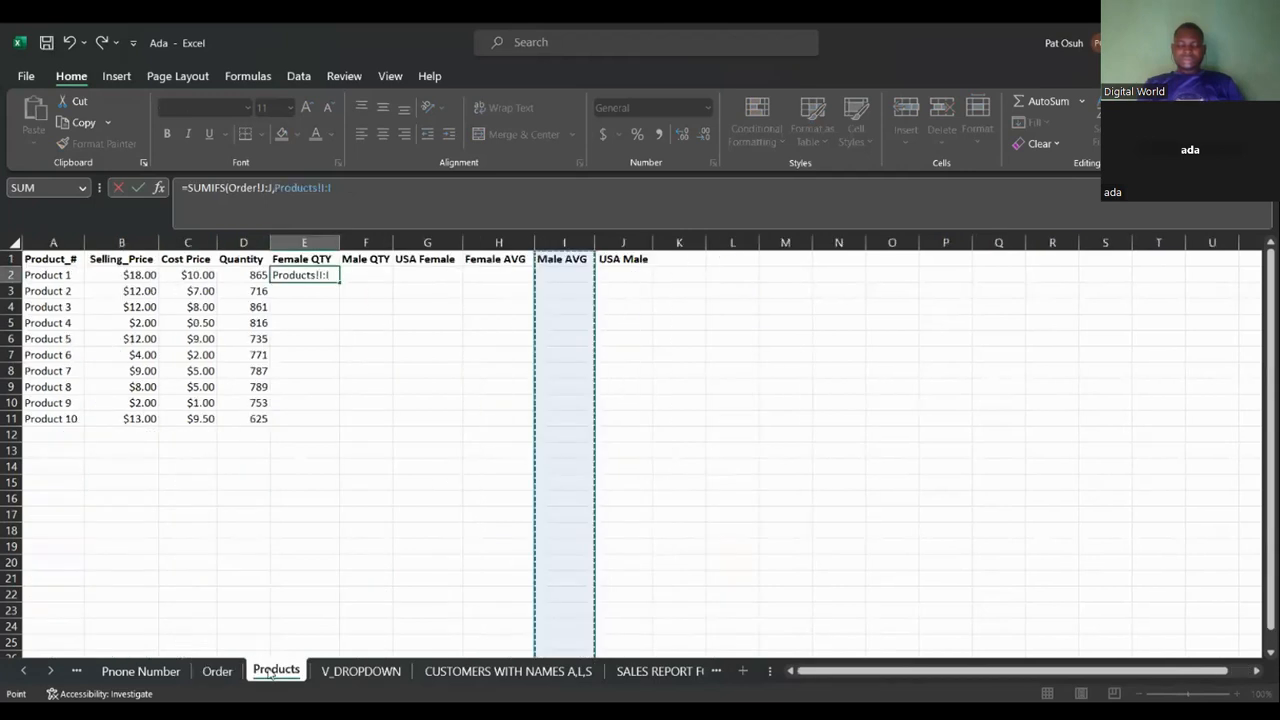
click(67, 273)
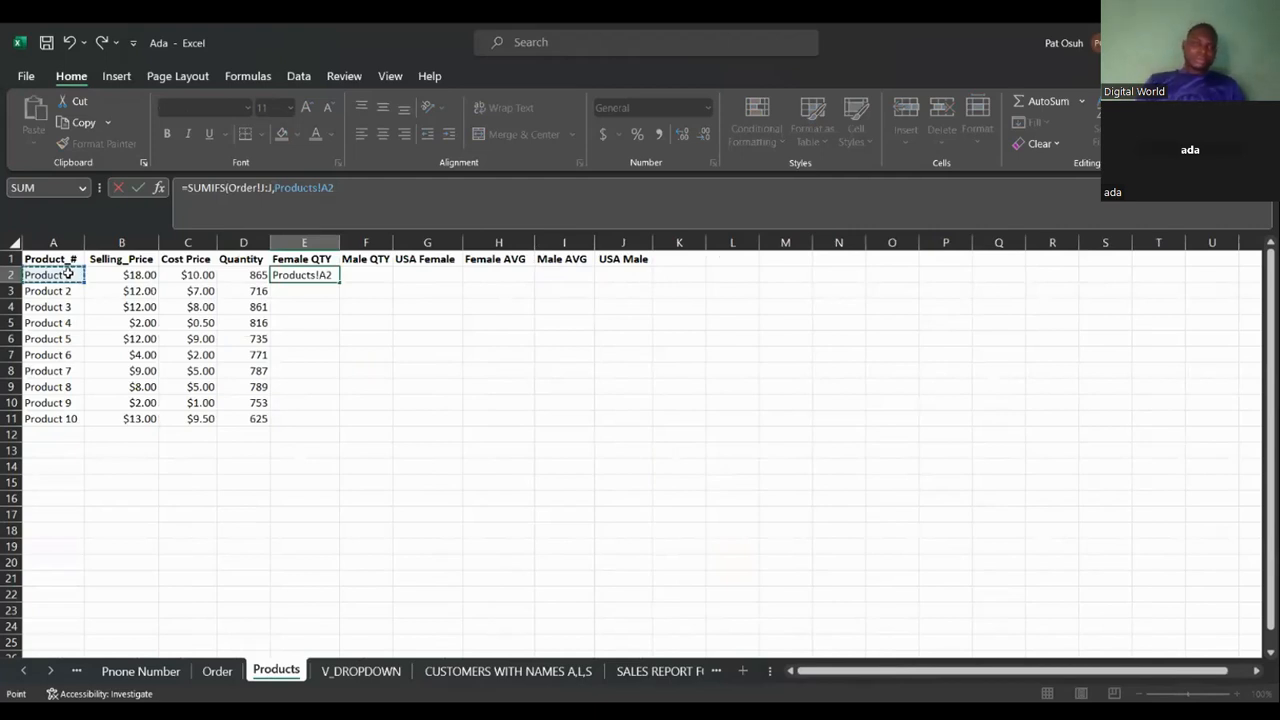
key(BackSpace)
key(BackSpace)
key(BackSpace)
key(BackSpace)
key(BackSpace)
key(BackSpace)
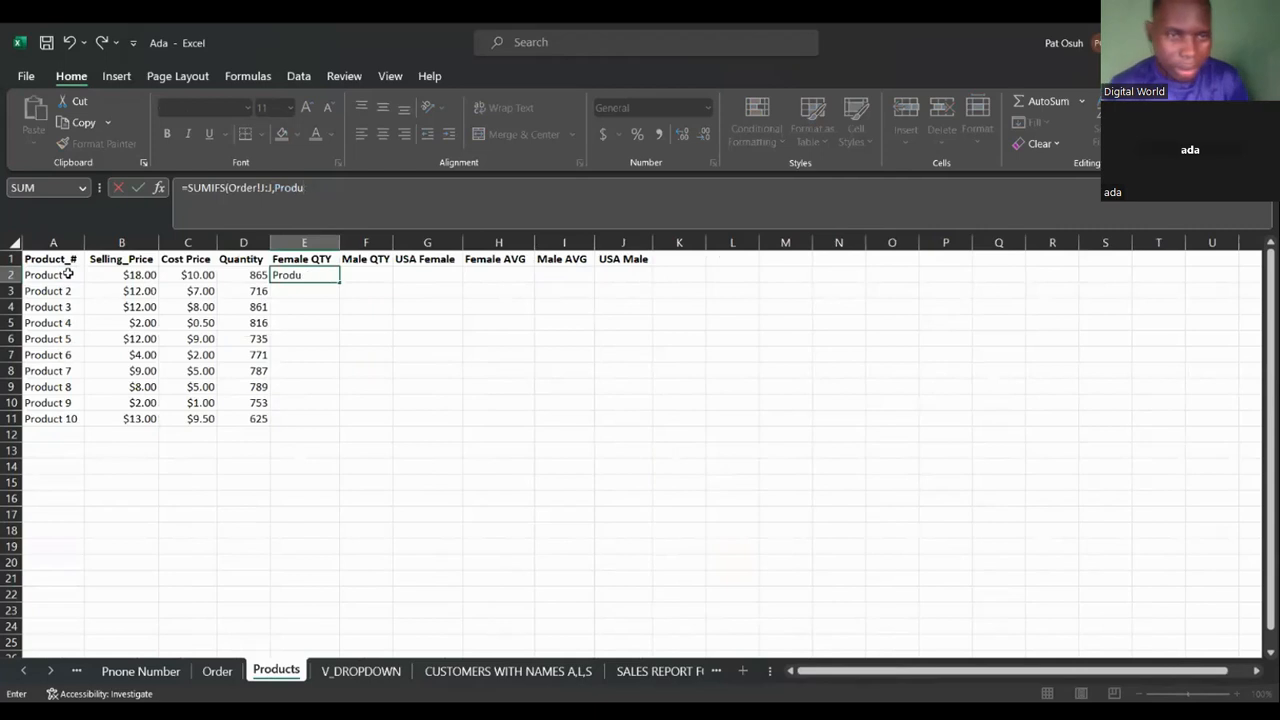
key(BackSpace)
key(BackSpace)
key(BackSpace)
key(BackSpace)
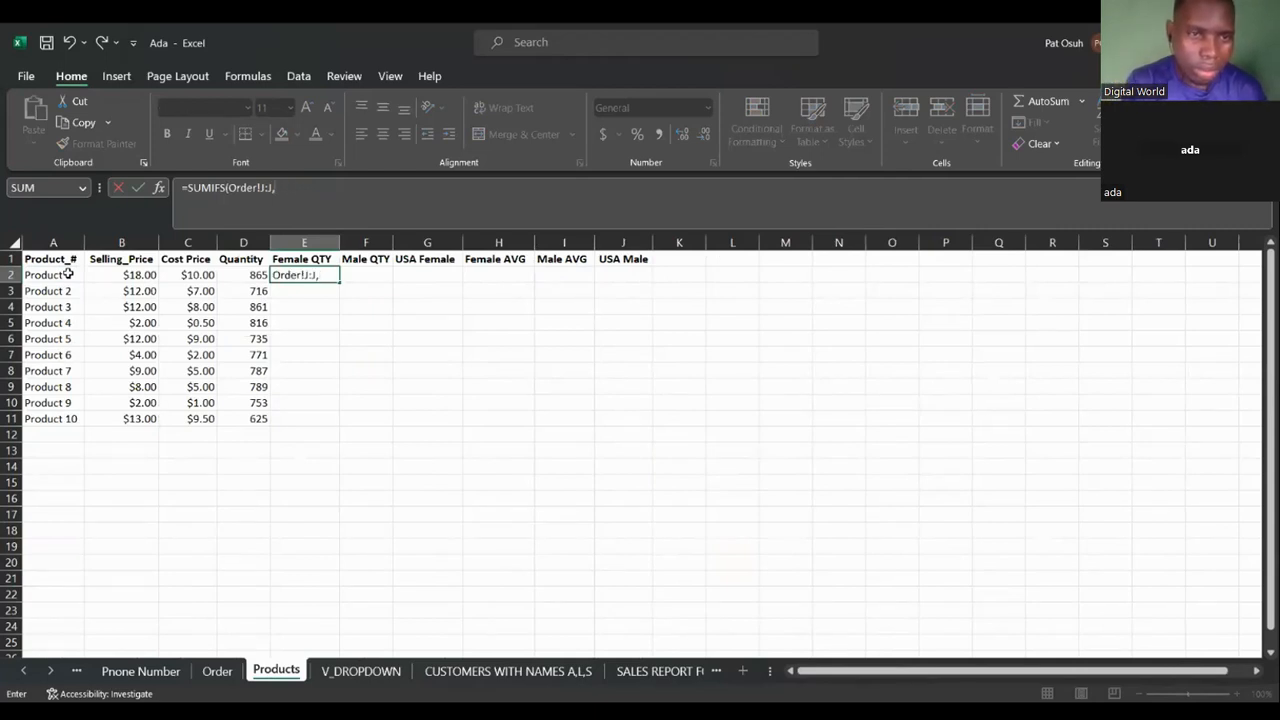
Add the criteria pair Order!I:I matched against Products!A2 to the E2 formula.
click(218, 671)
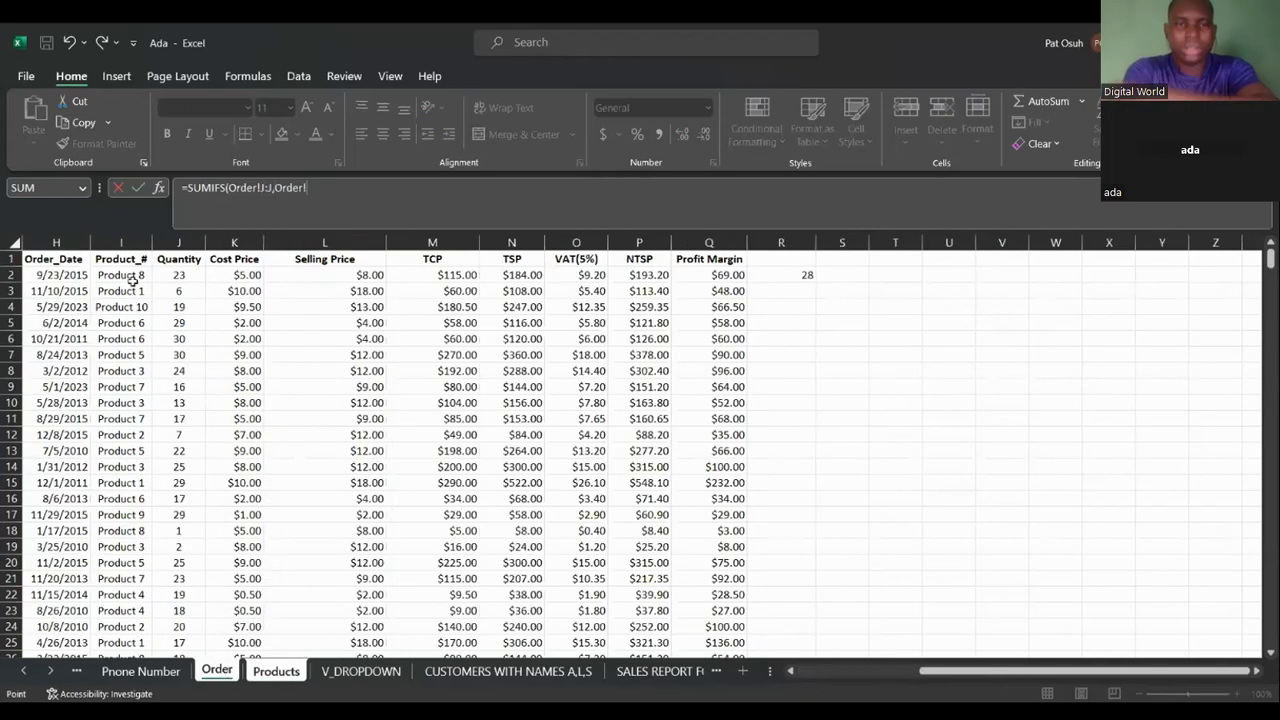
click(130, 236)
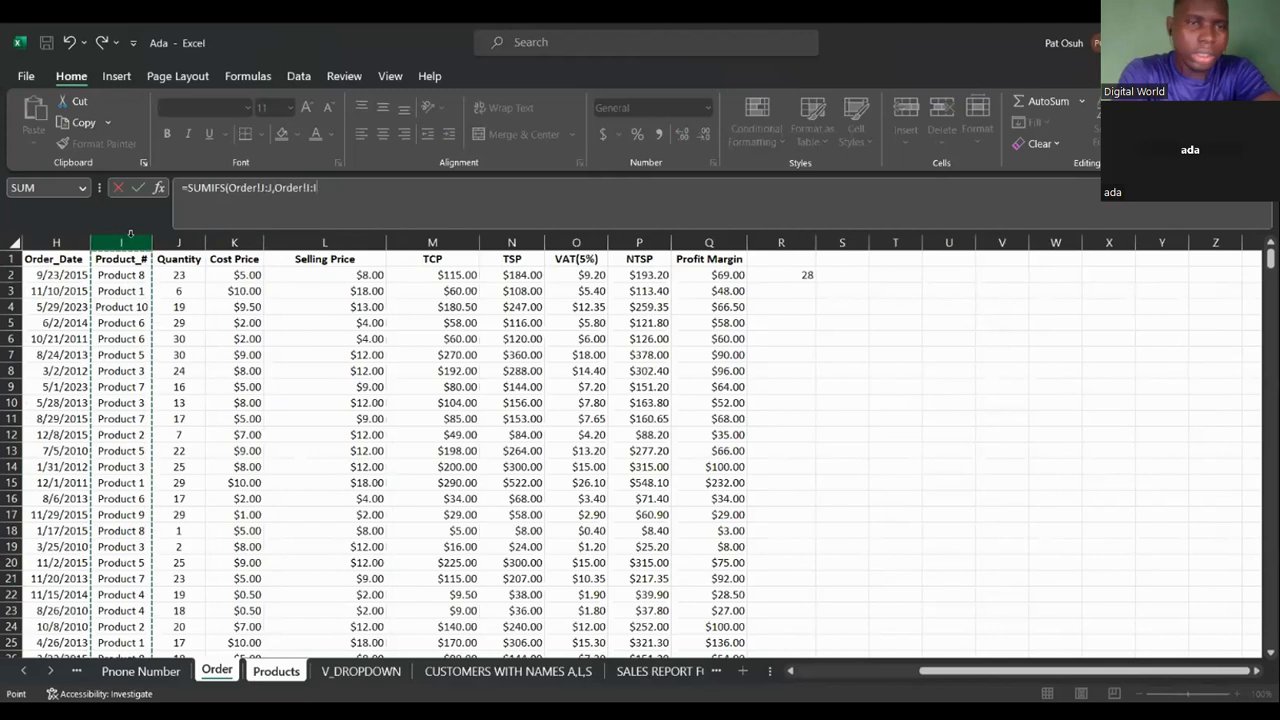
text(,)
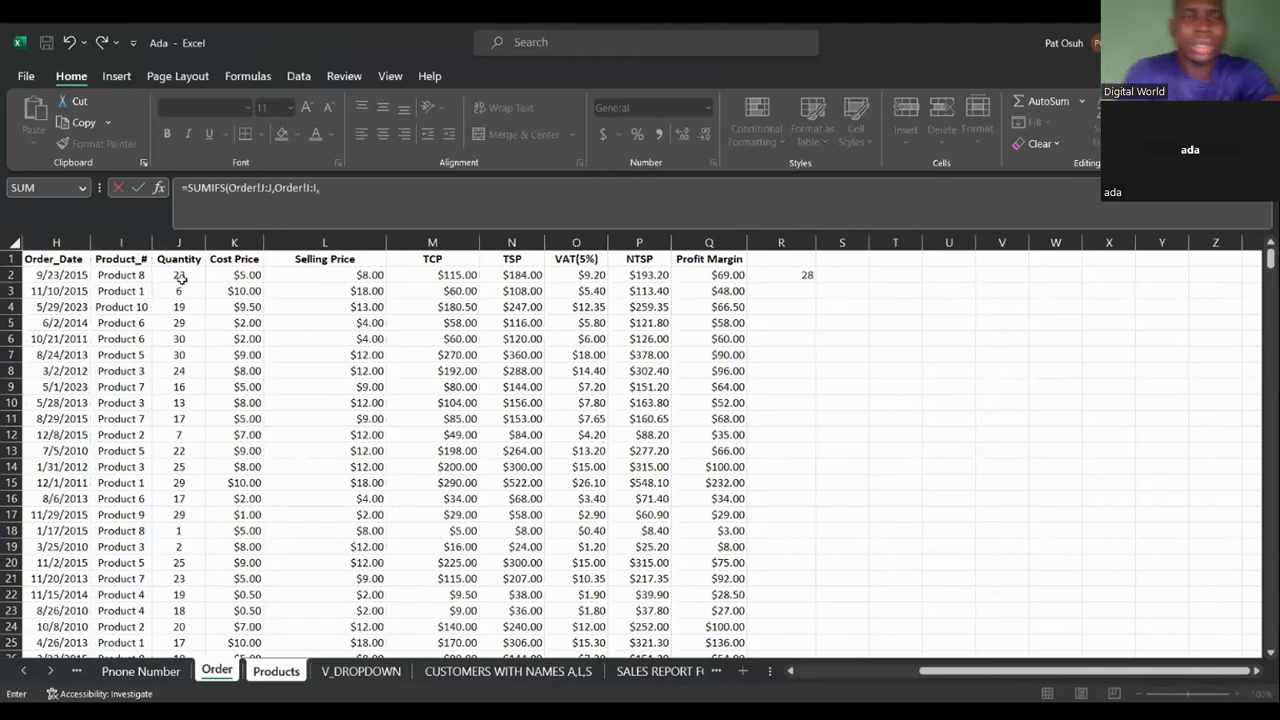
click(276, 671)
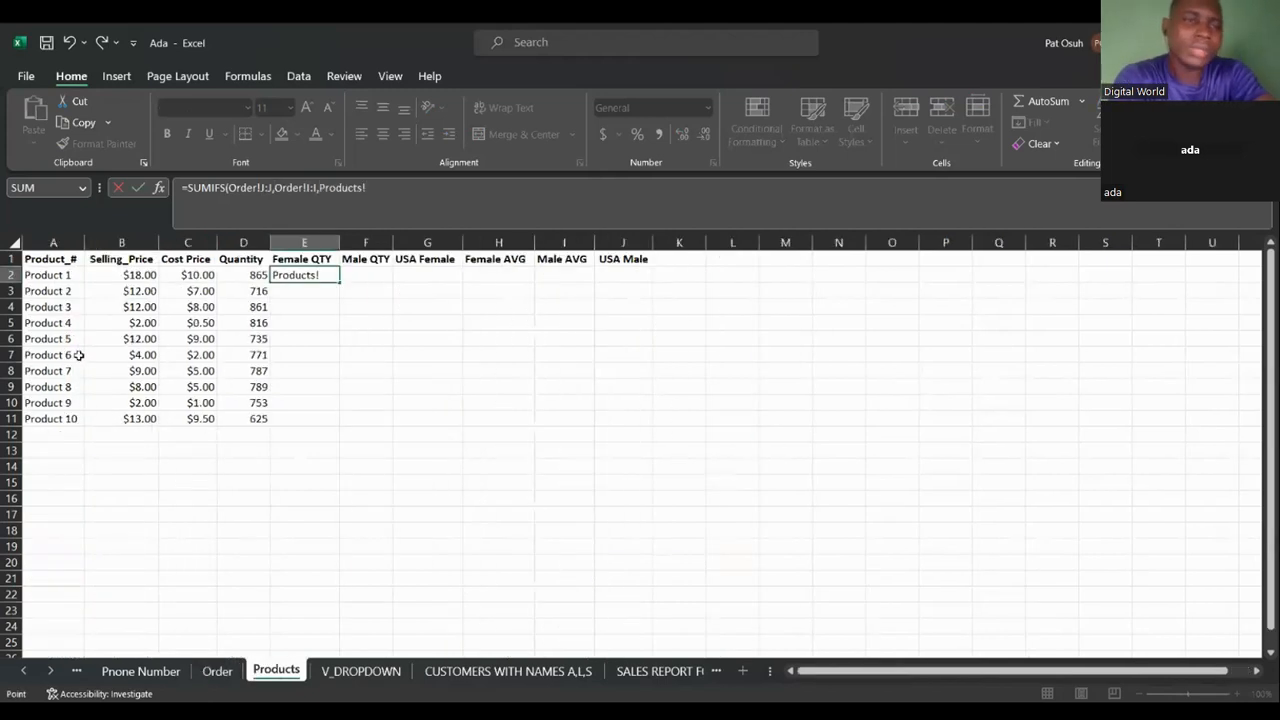
click(56, 272)
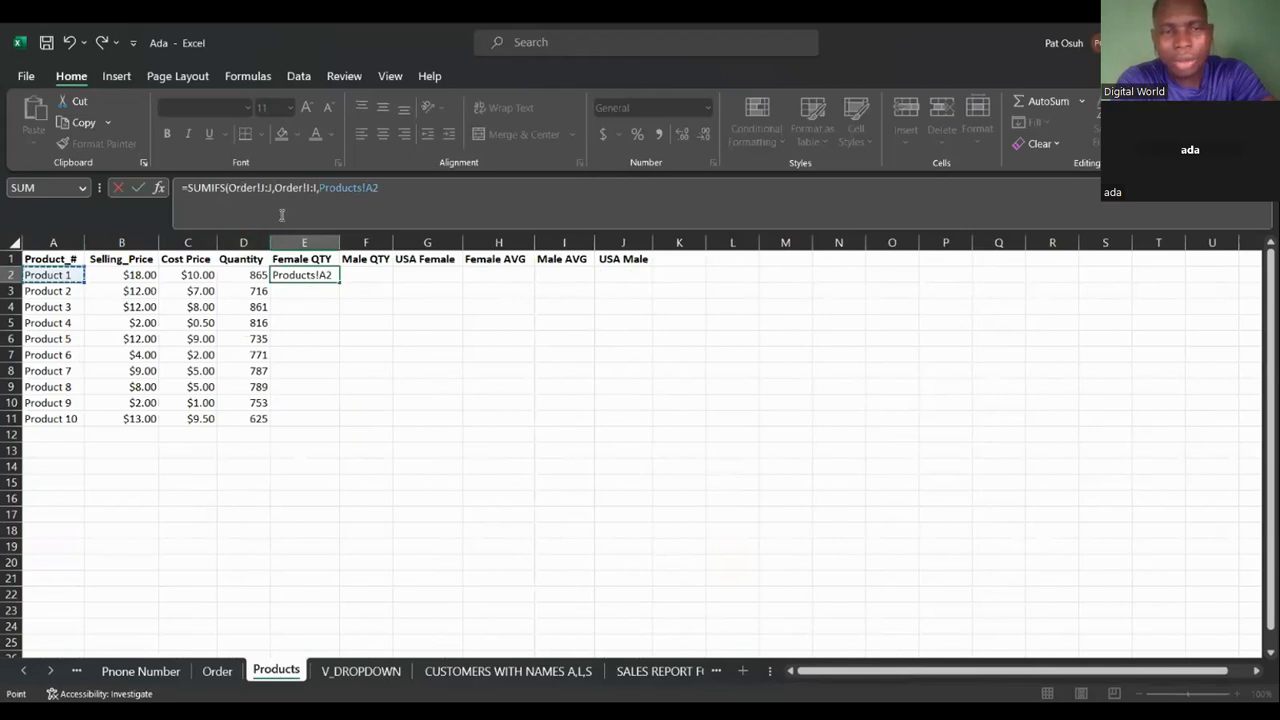
text(,)
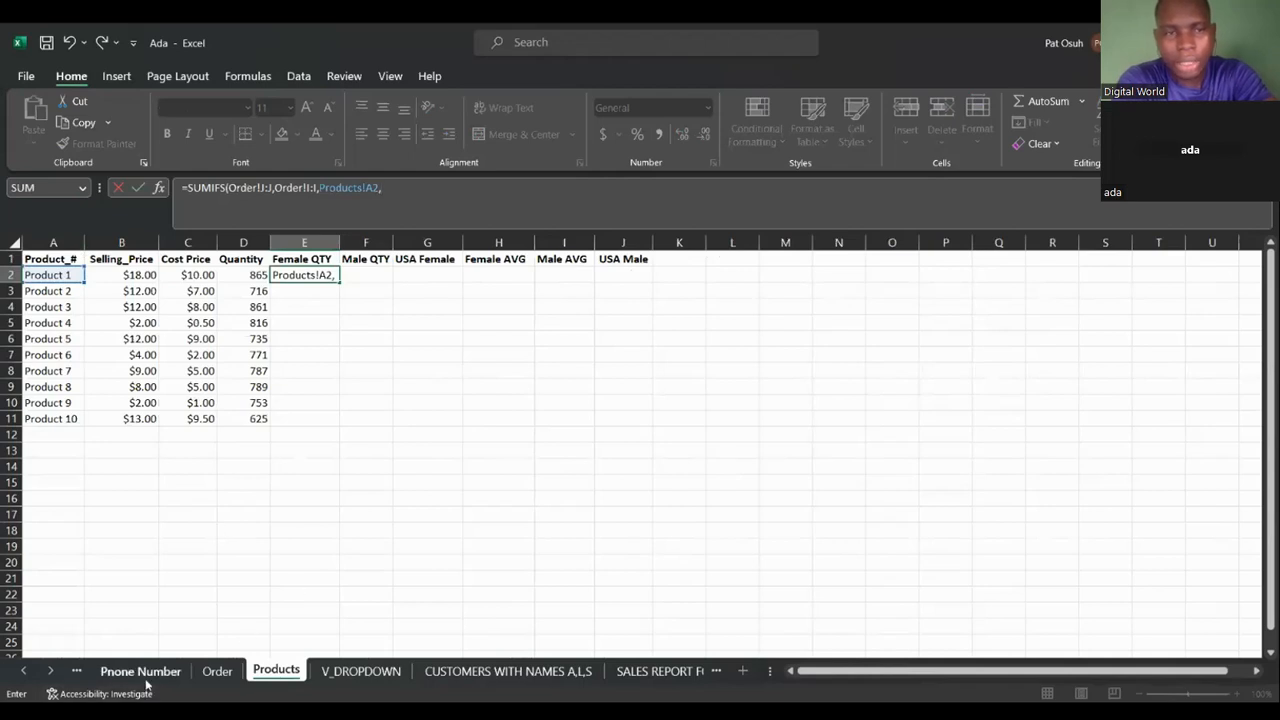
Add the criteria pair Order!D:D equal to "Female" and commit the E2 formula.
click(216, 671)
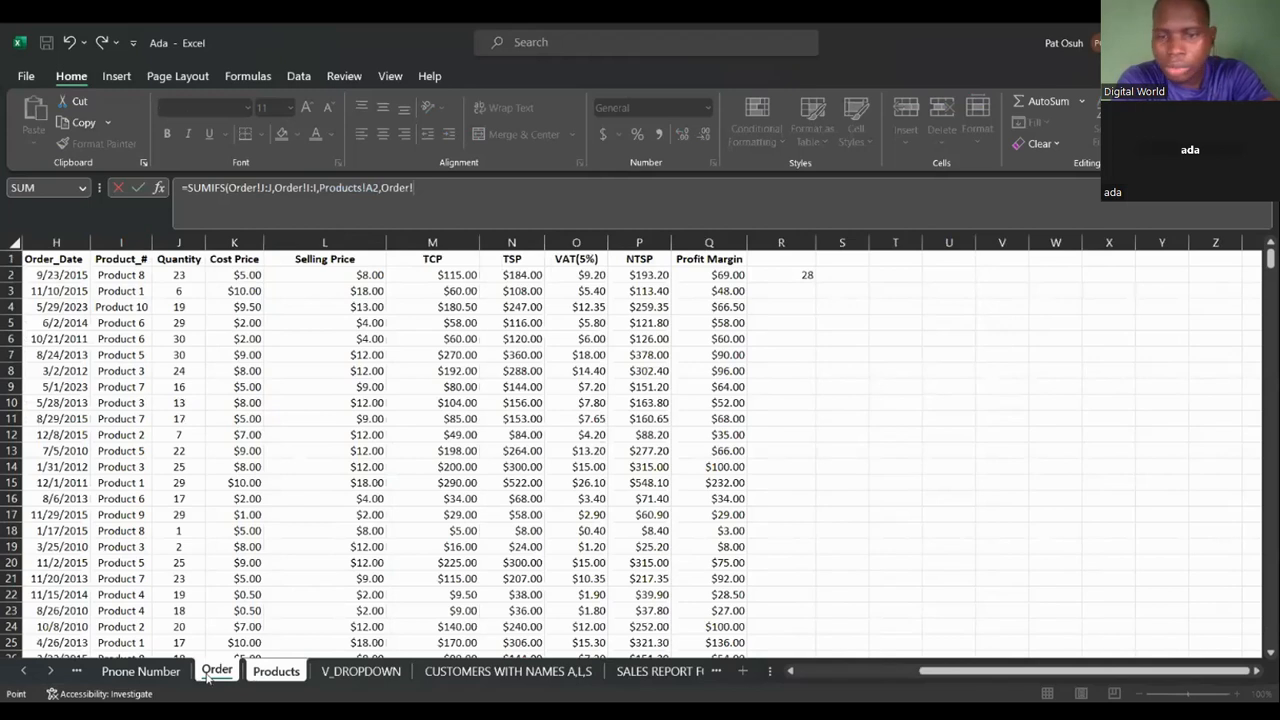
click(791, 674)
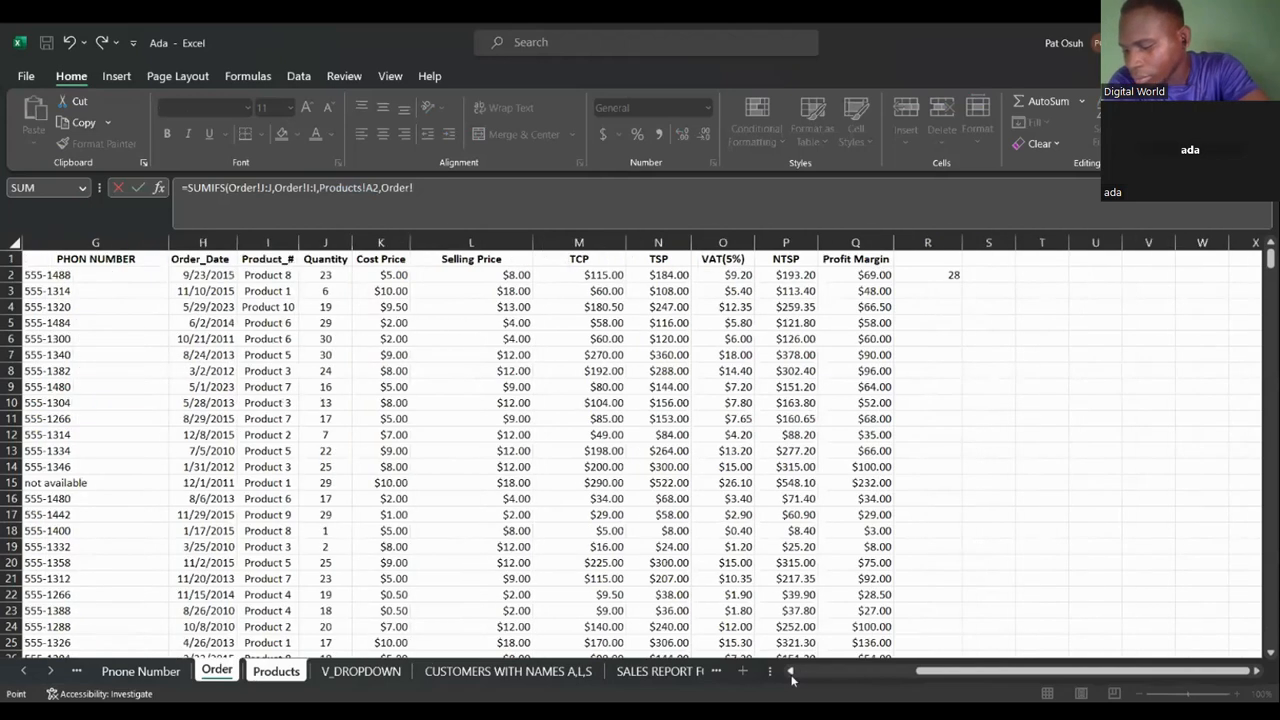
click(791, 674)
click(791, 674)
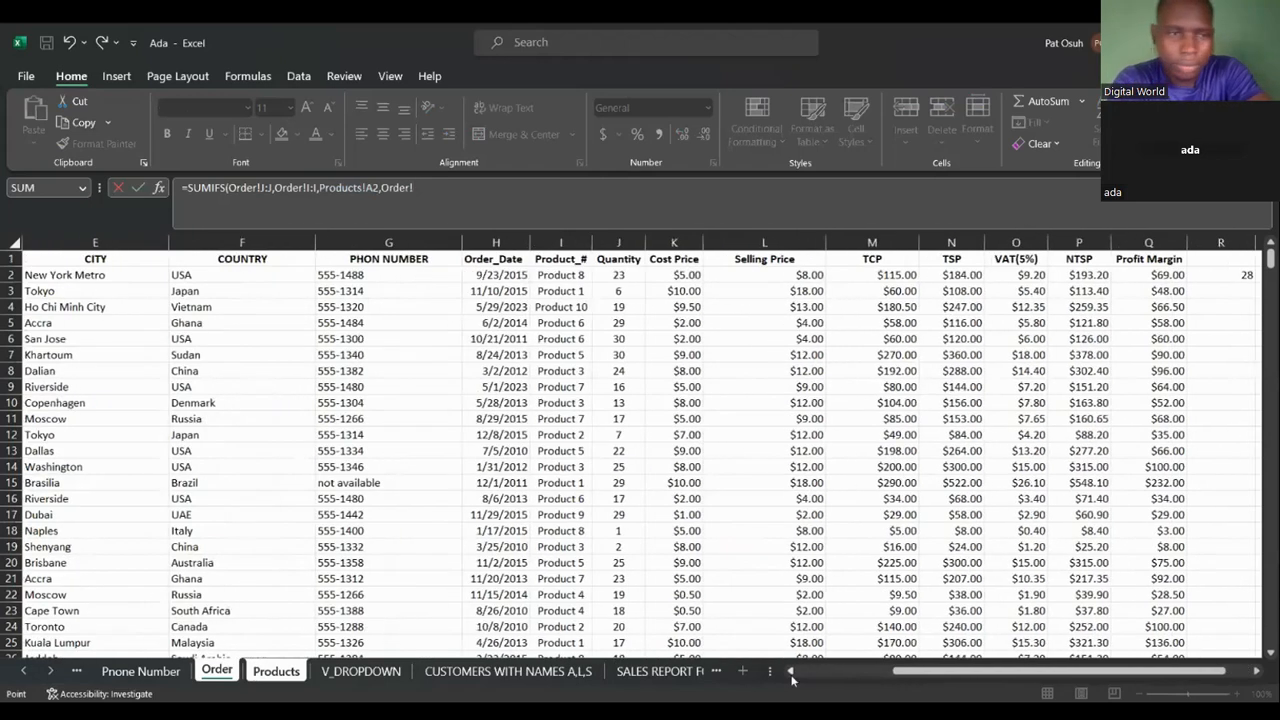
click(791, 674)
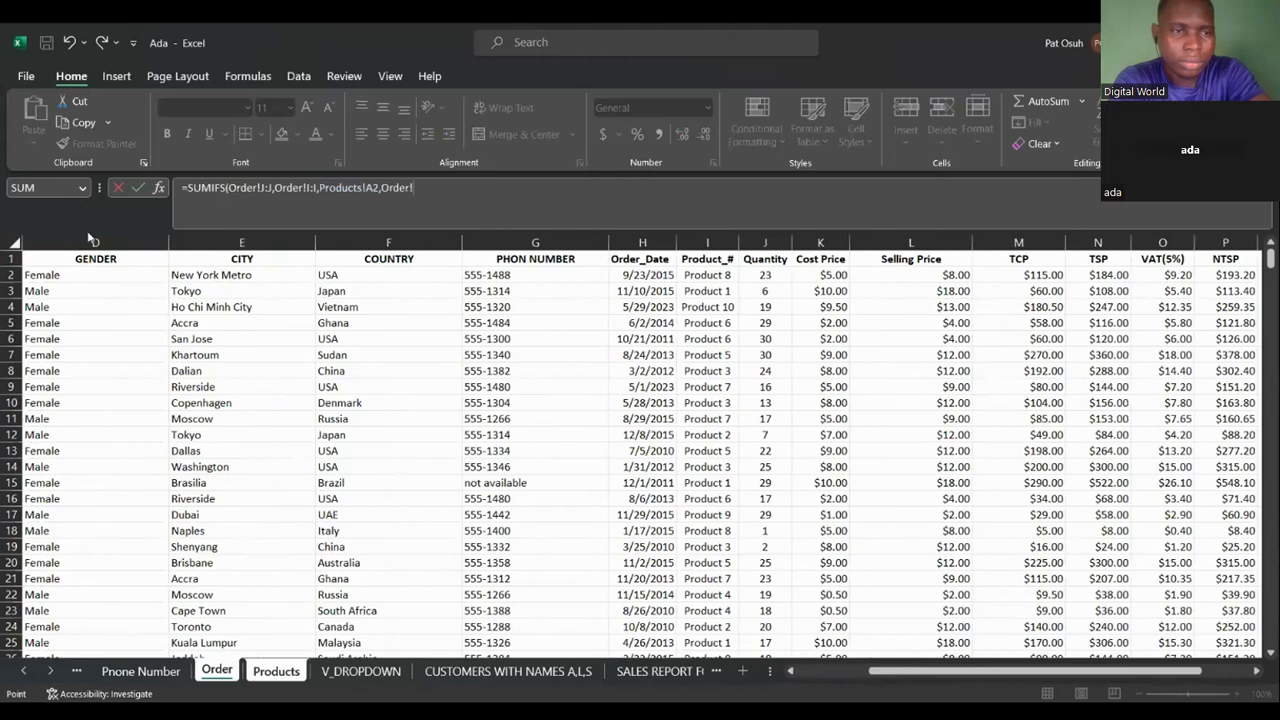
click(93, 236)
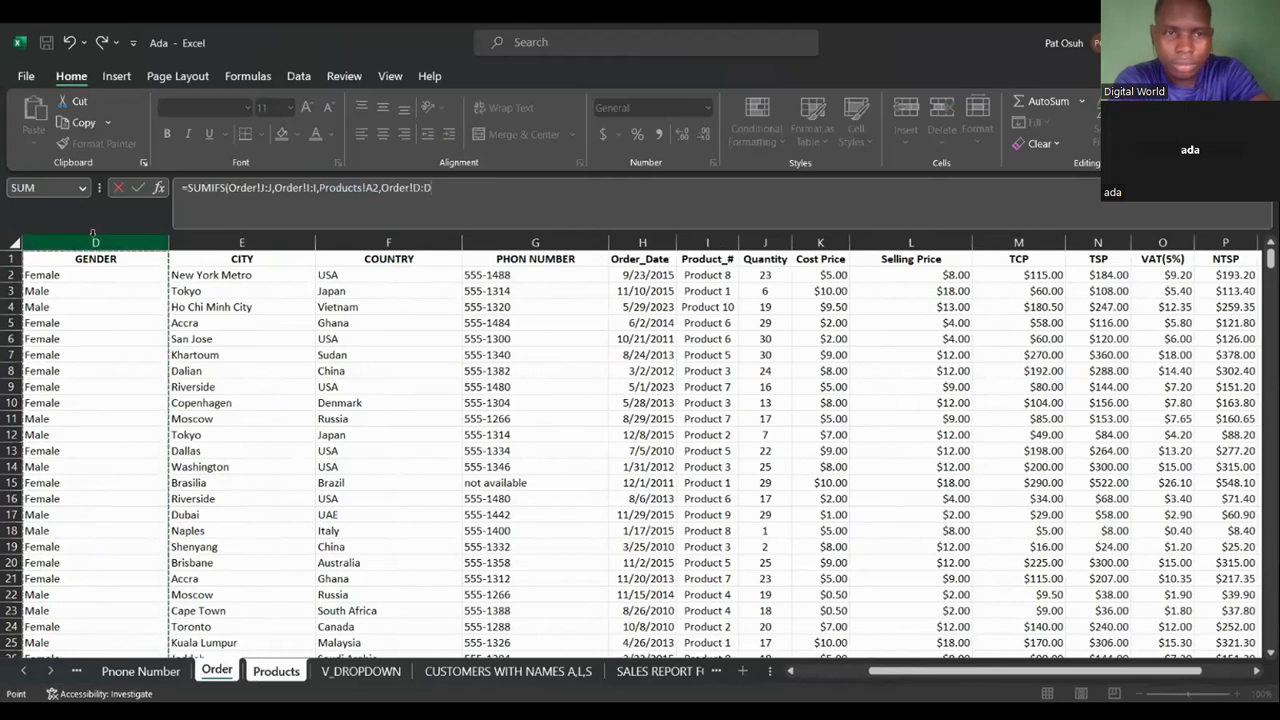
text(,)
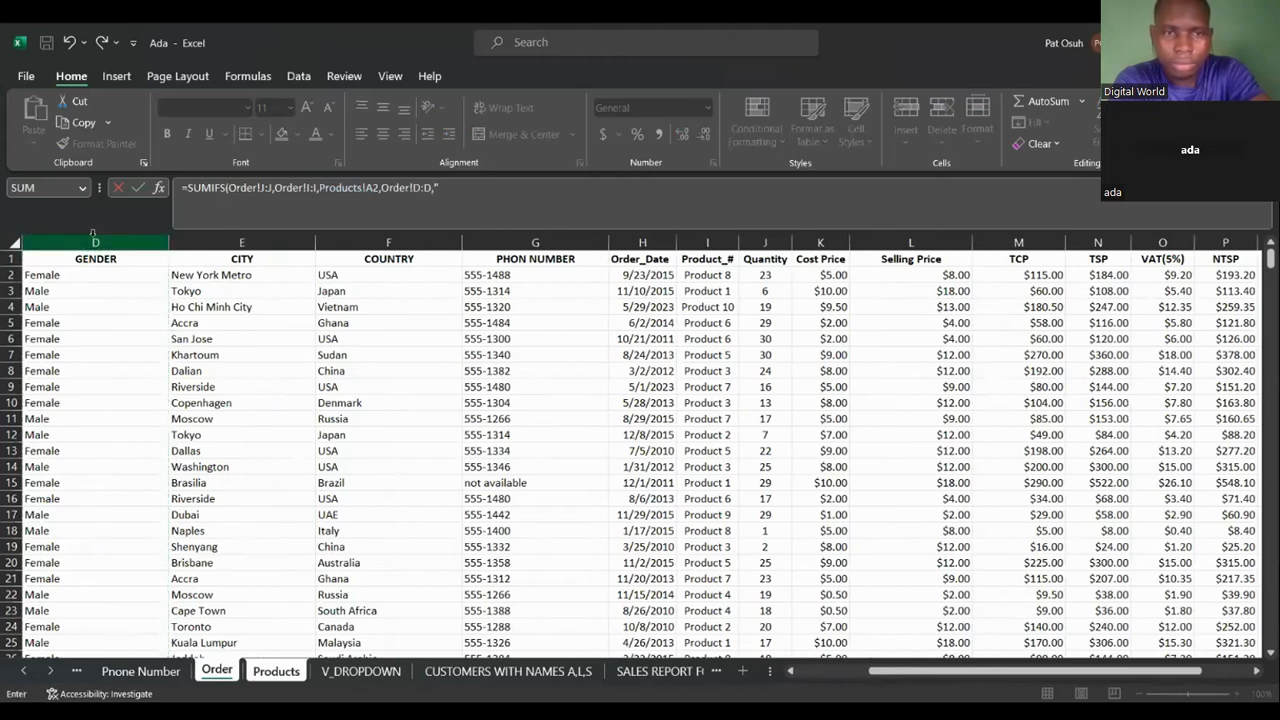
text("FEM)
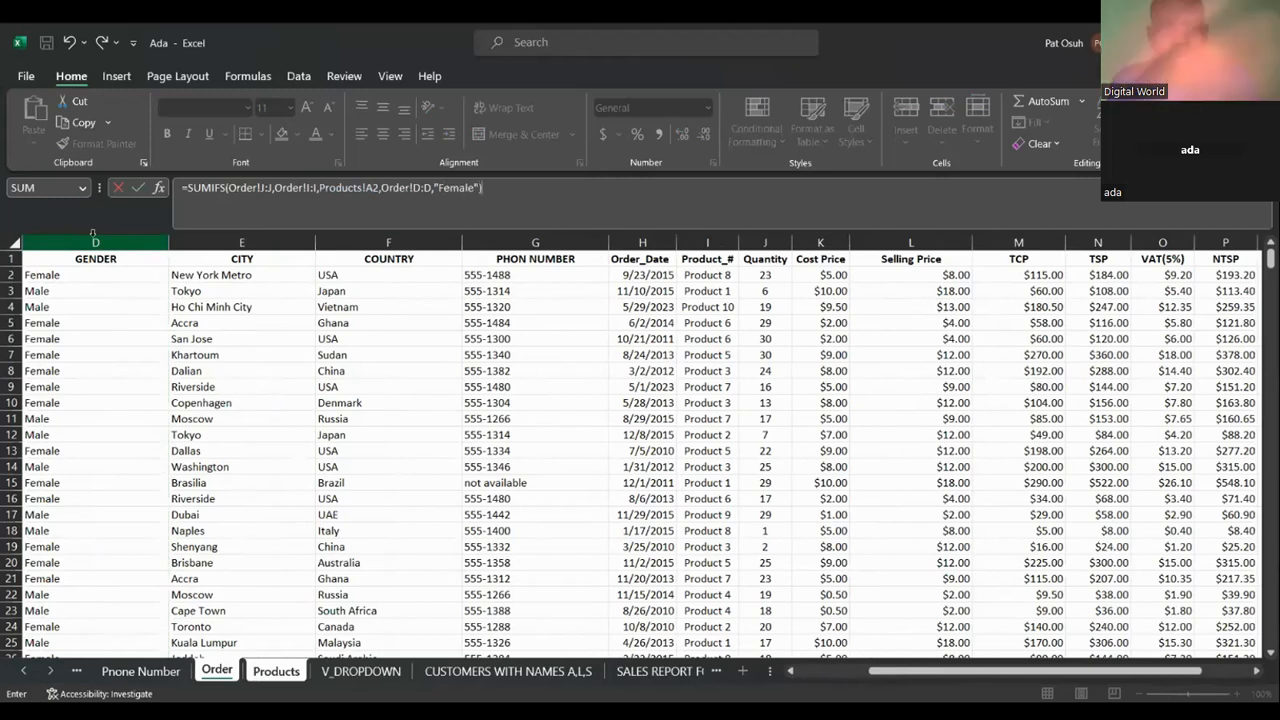
key(Return)
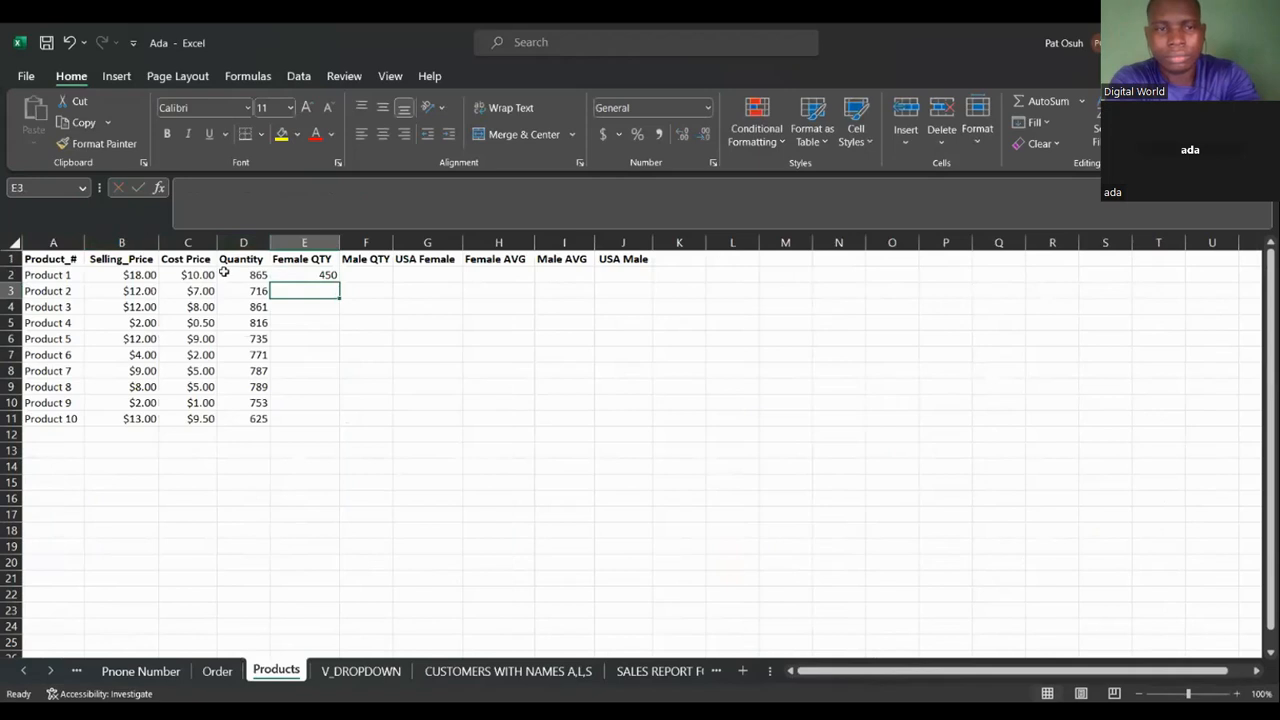
Fill the E2 formula down the Female QTY column to E11.
click(310, 273)
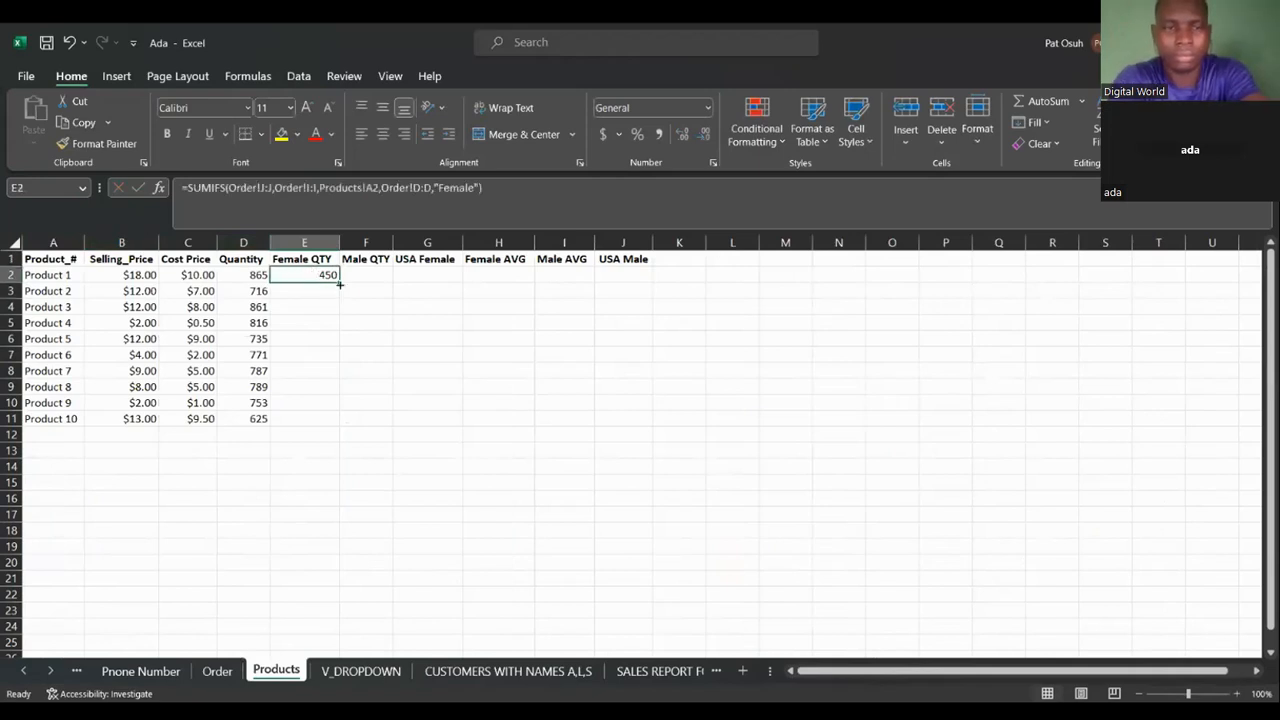
double_click(338, 283)
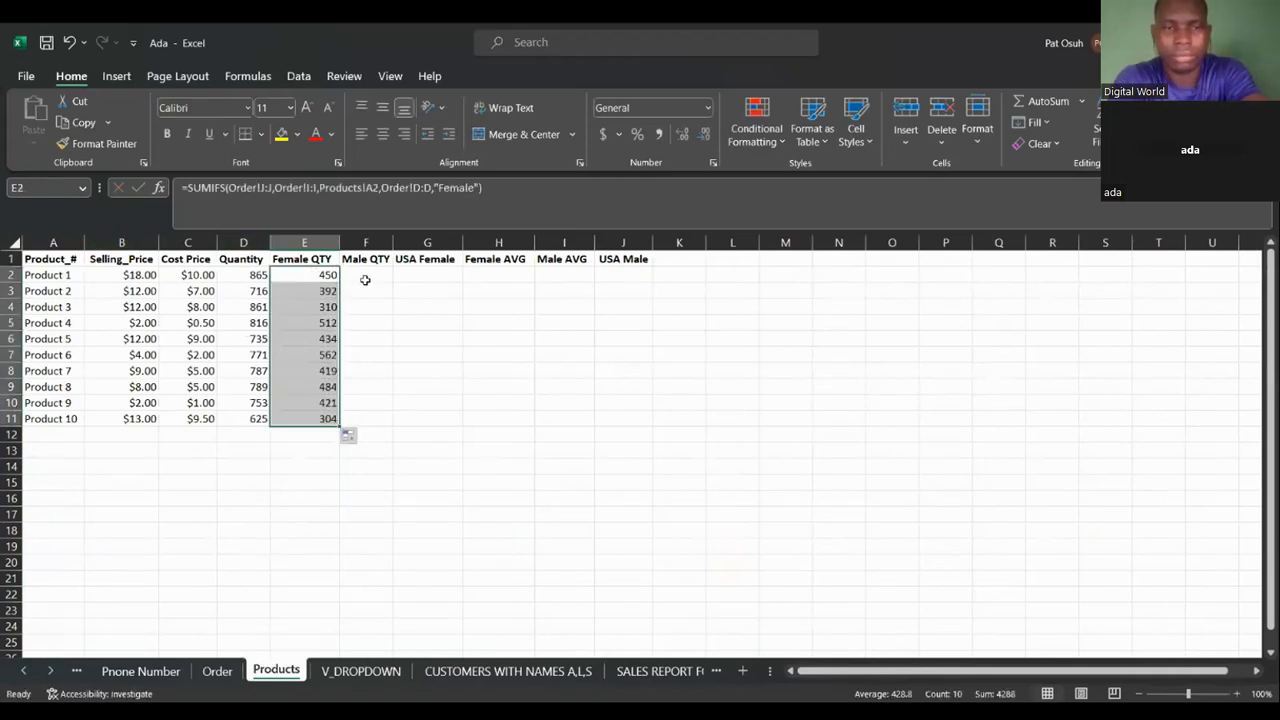
Begin a SUMIFS formula in Male QTY cell F2, picking Order!J:J as the sum range.
click(365, 279)
text(=sumi)
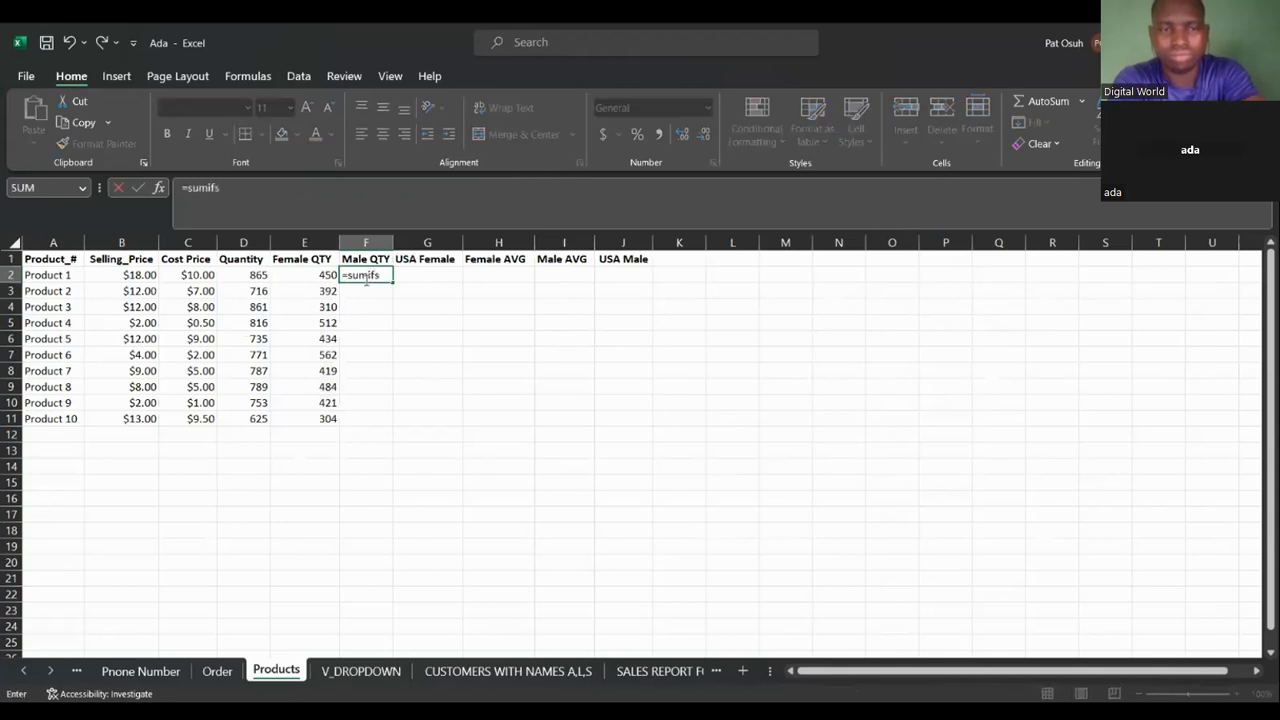
text(fs)
key(Tab)
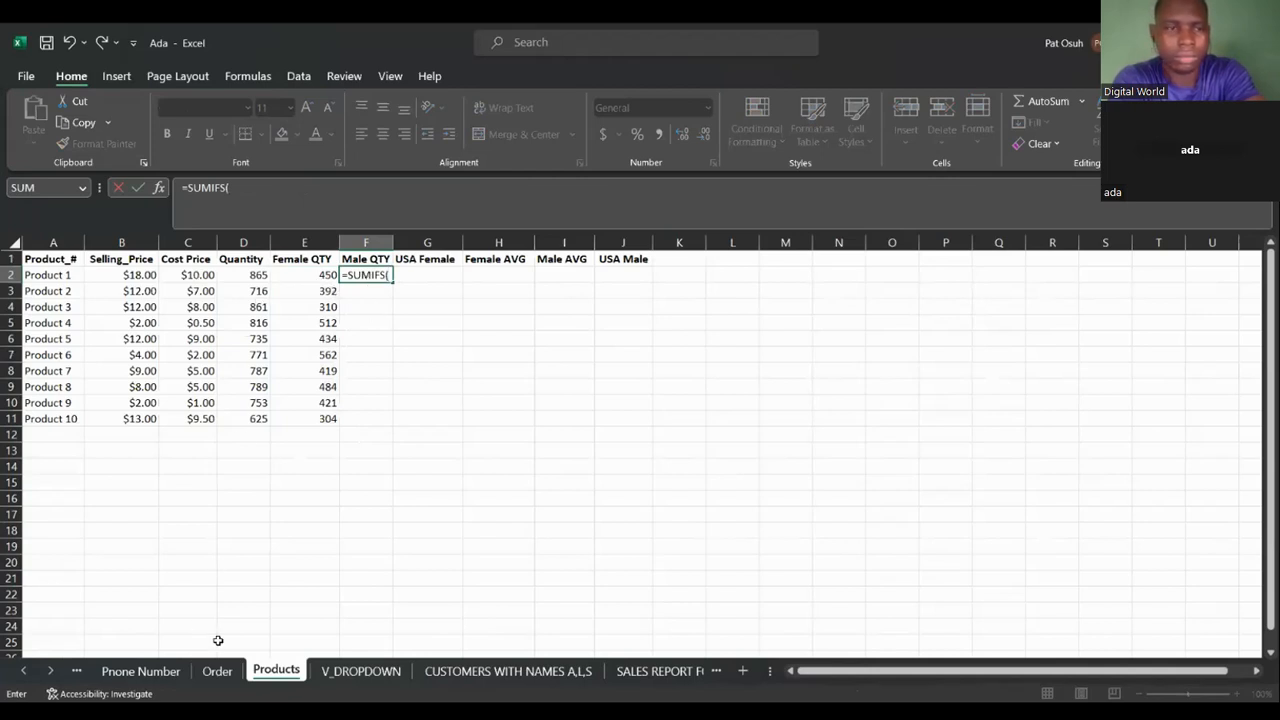
click(222, 674)
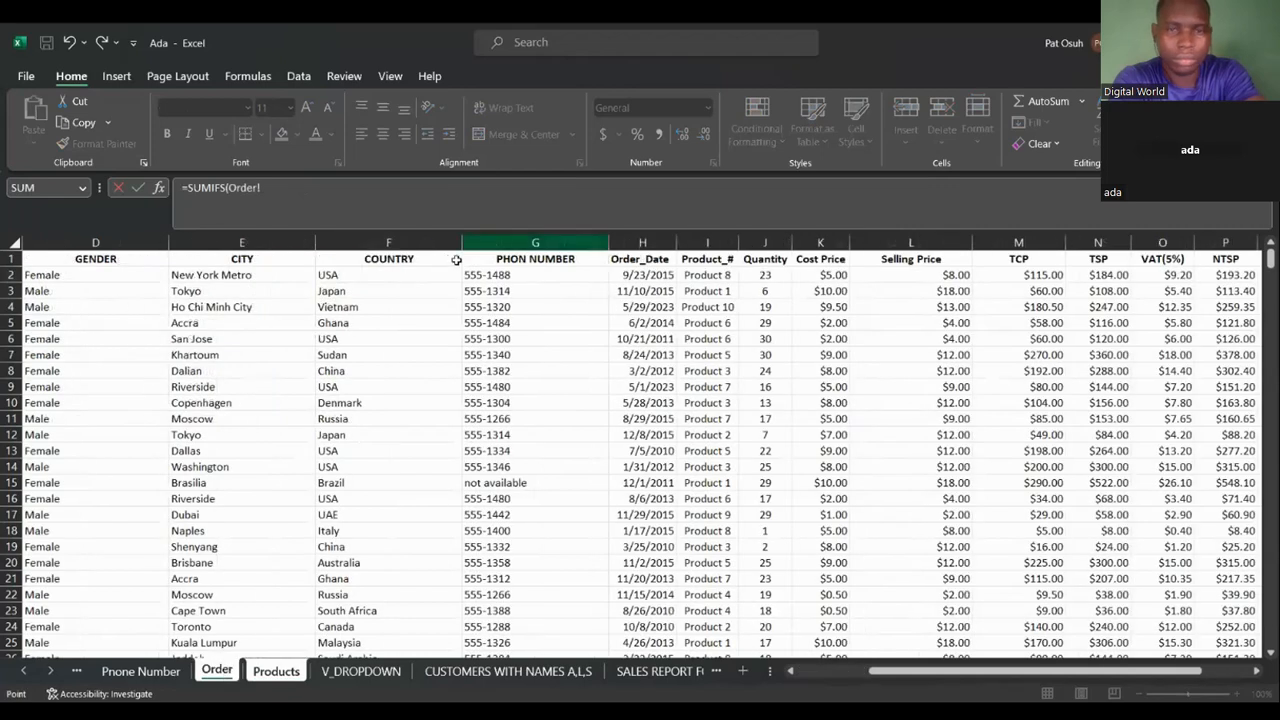
click(767, 243)
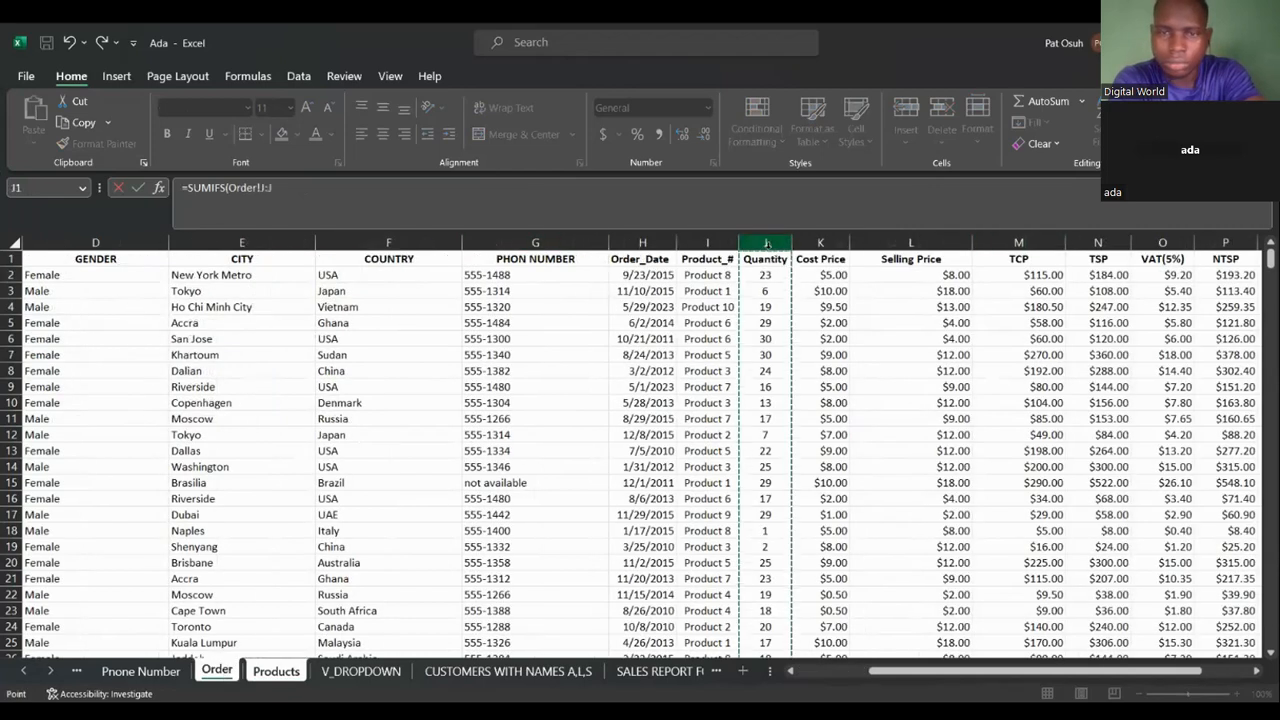
text(,)
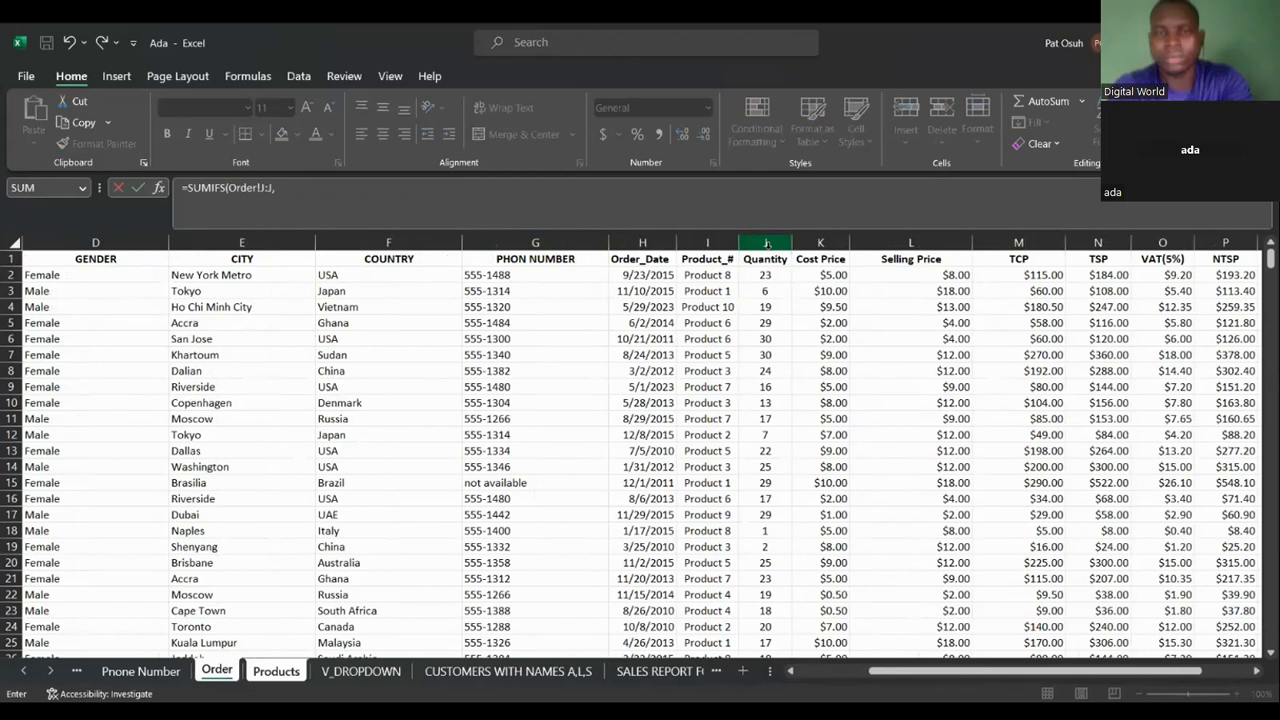
Add the criteria pair Order!D:D equal to "Male" to the F2 SUMIFS formula.
click(131, 240)
text(,)
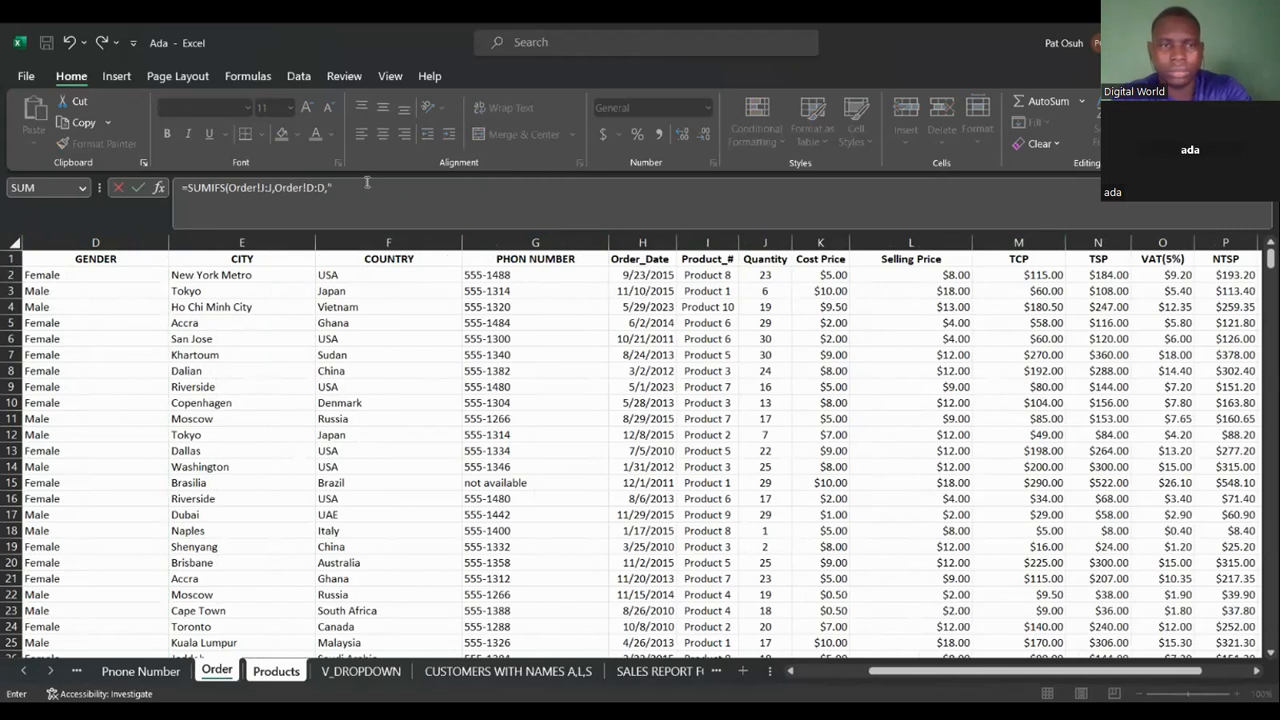
text(Male",)
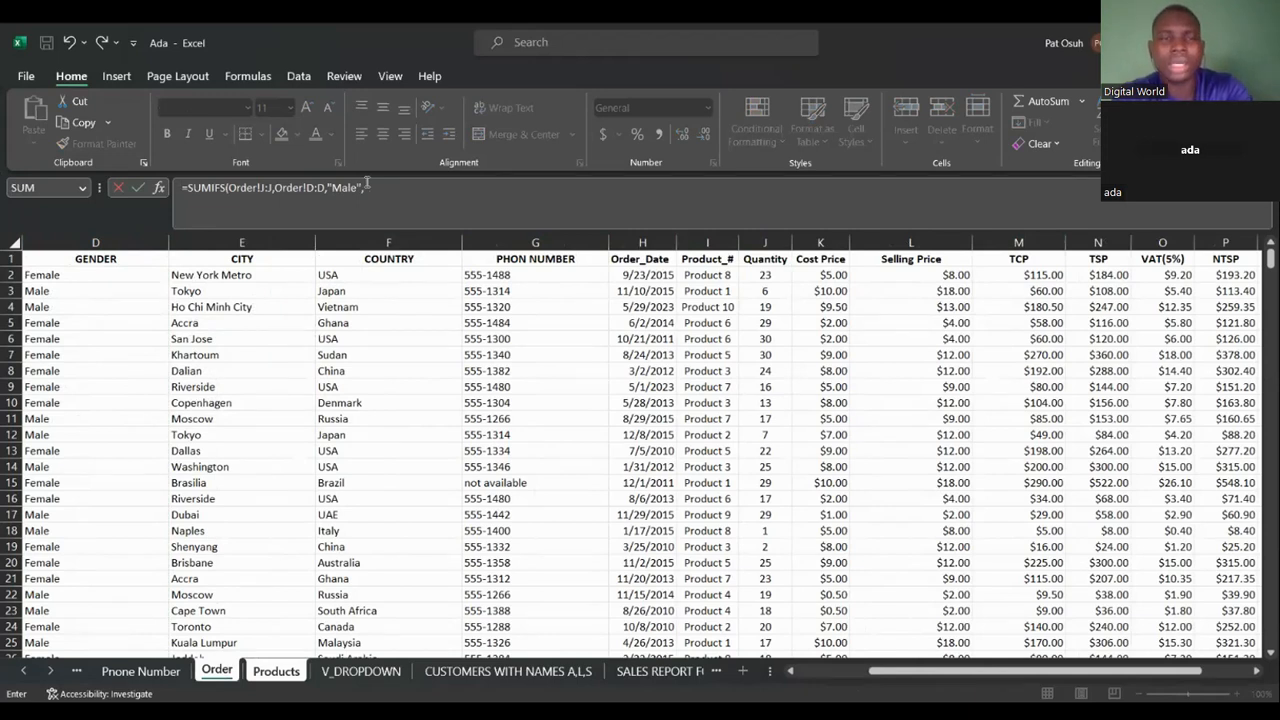
Add the criteria pair Order!I:I matched against Products!A2 and commit the F2 formula.
click(692, 237)
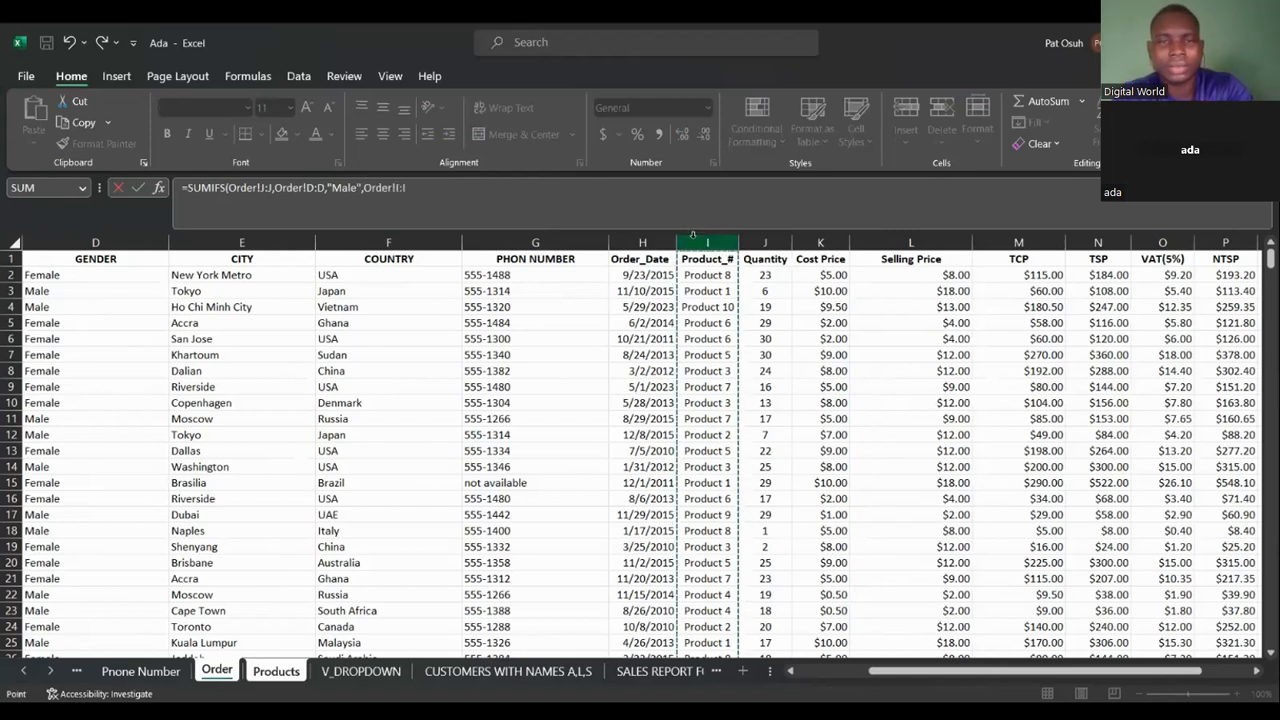
text(,)
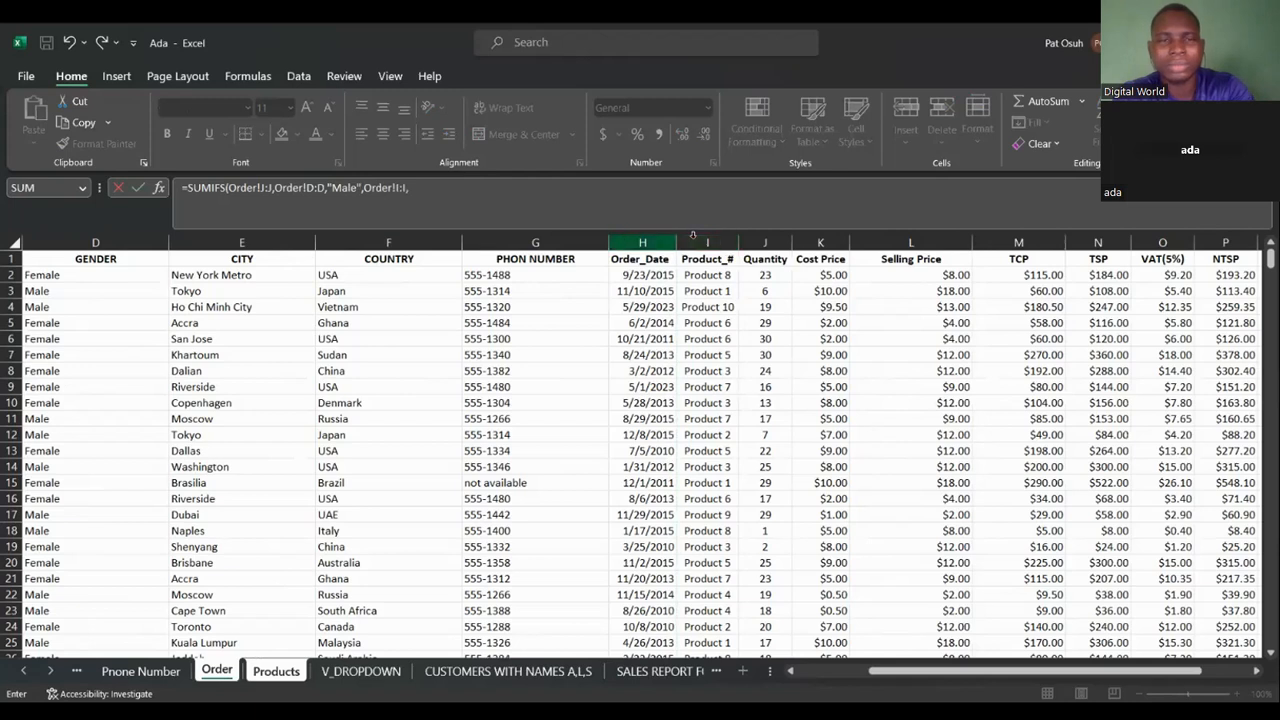
click(217, 669)
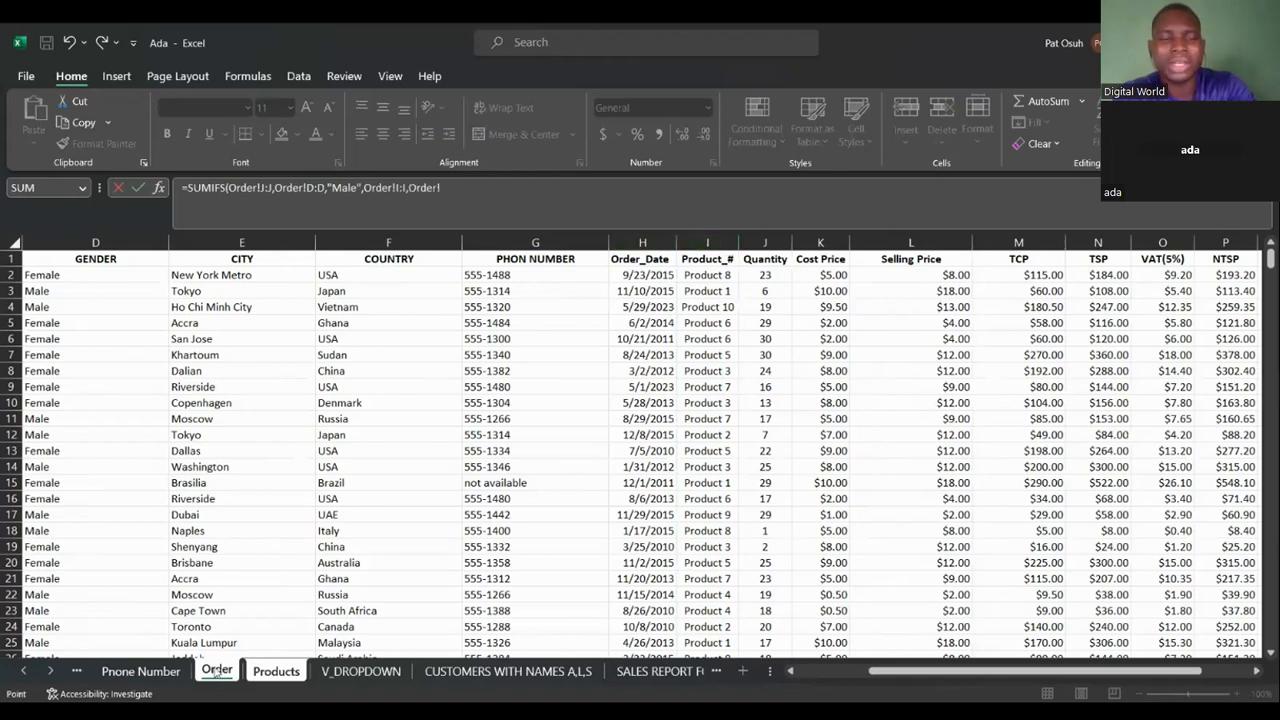
click(278, 672)
click(50, 276)
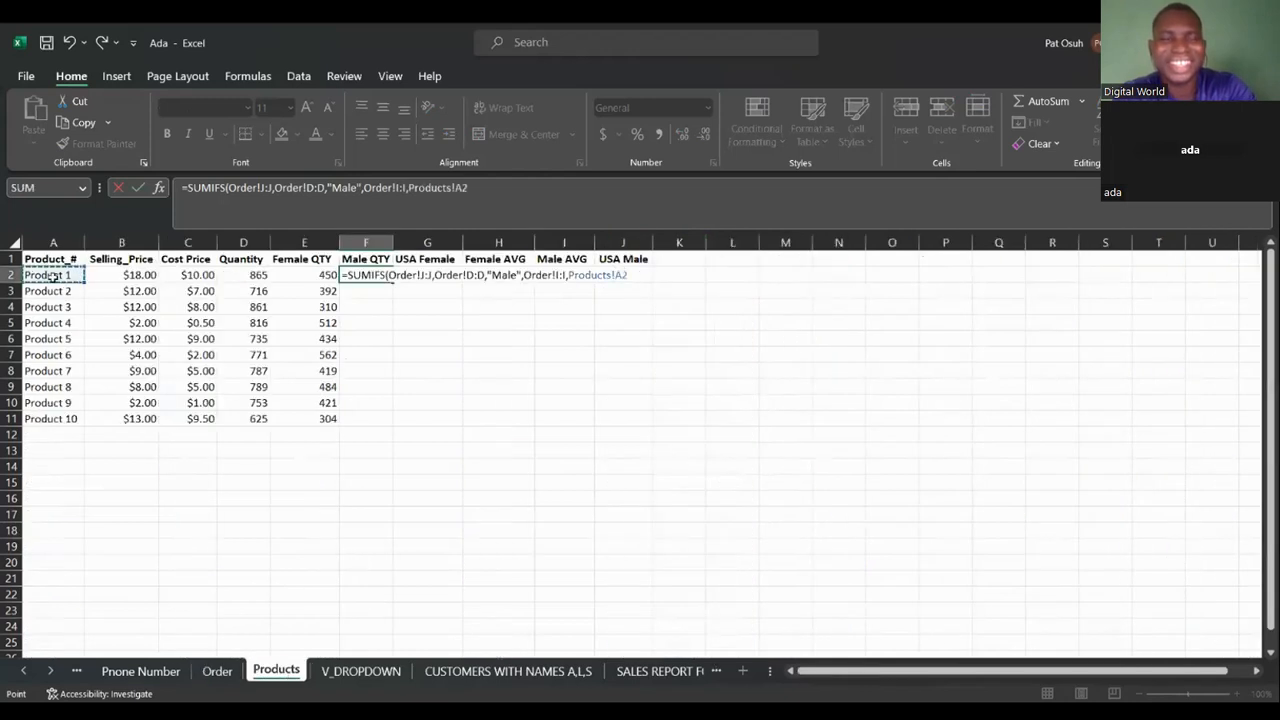
text())
key(Return)
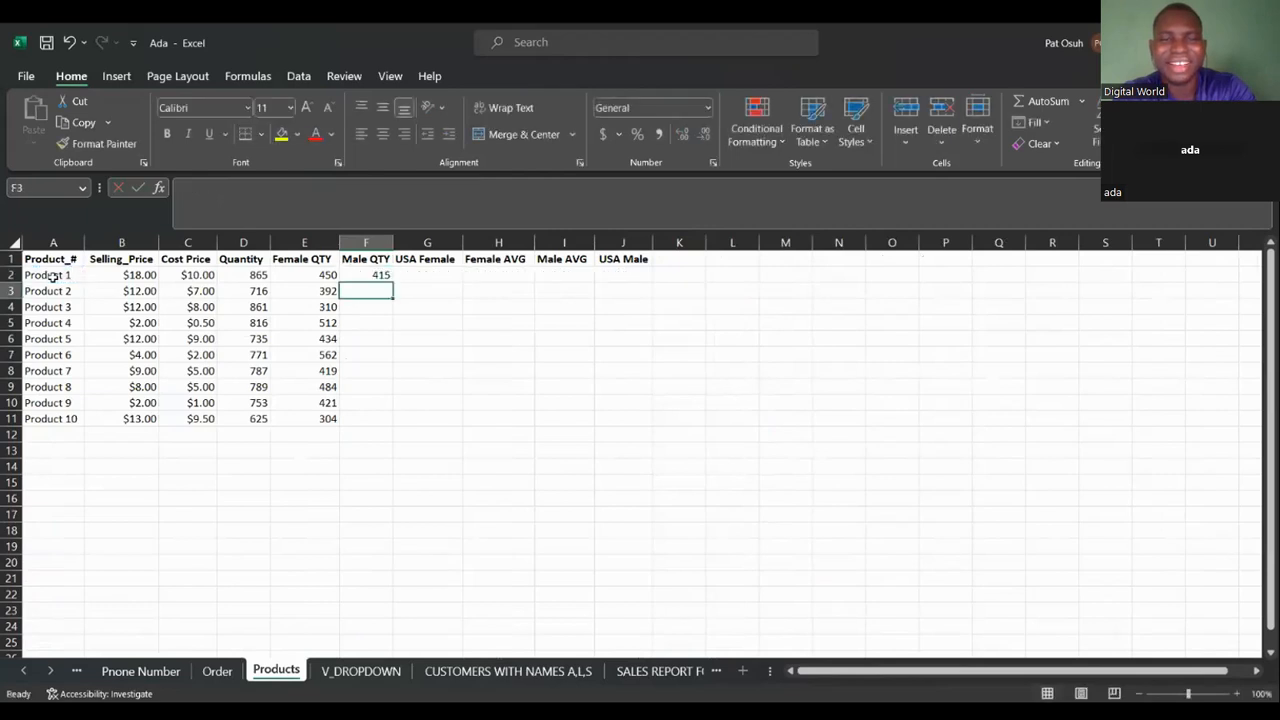
Fill the F2 formula down the Male QTY column to F11.
click(355, 273)
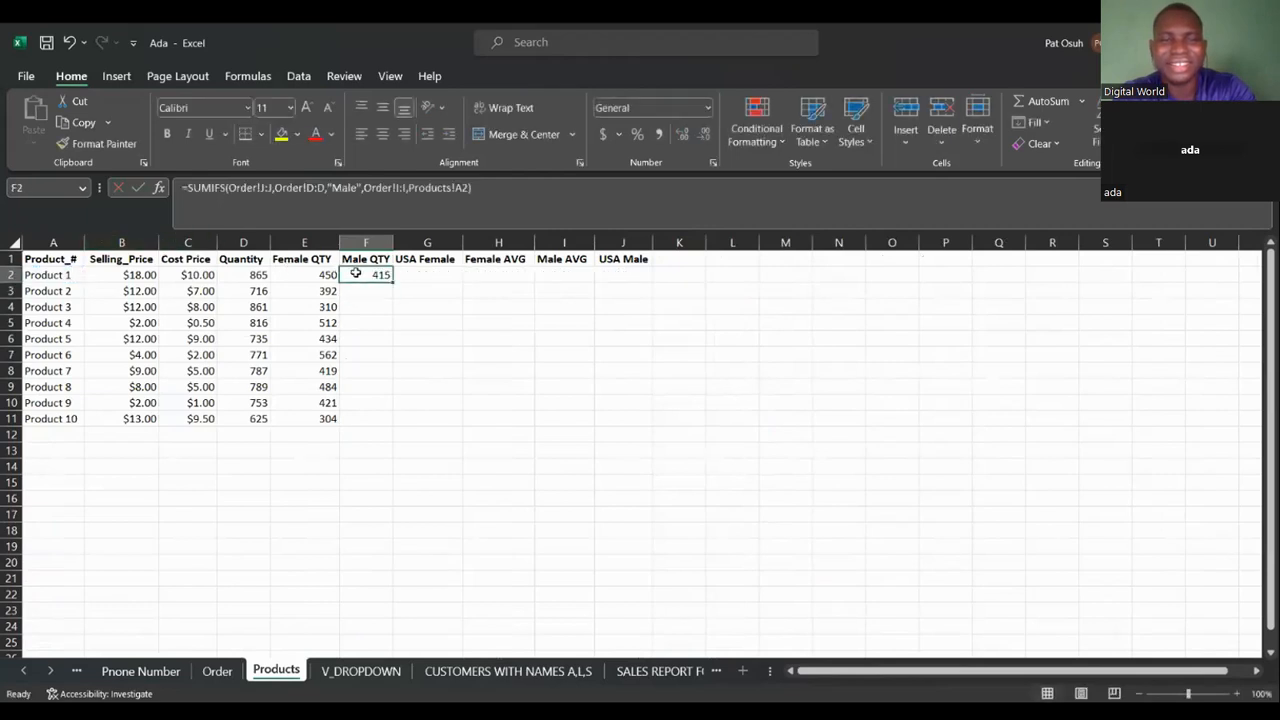
double_click(393, 282)
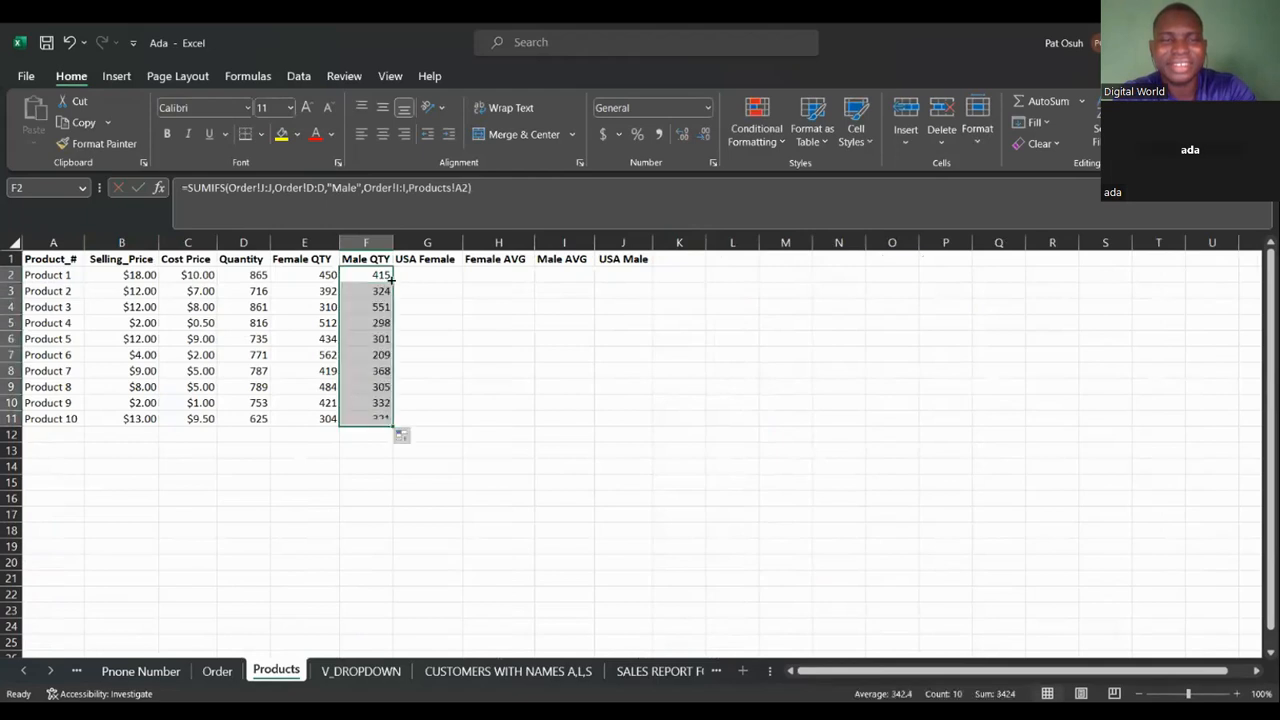
Begin a SUMIFS formula in USA Female cell G2, picking Order!J:J as the sum range.
click(447, 276)
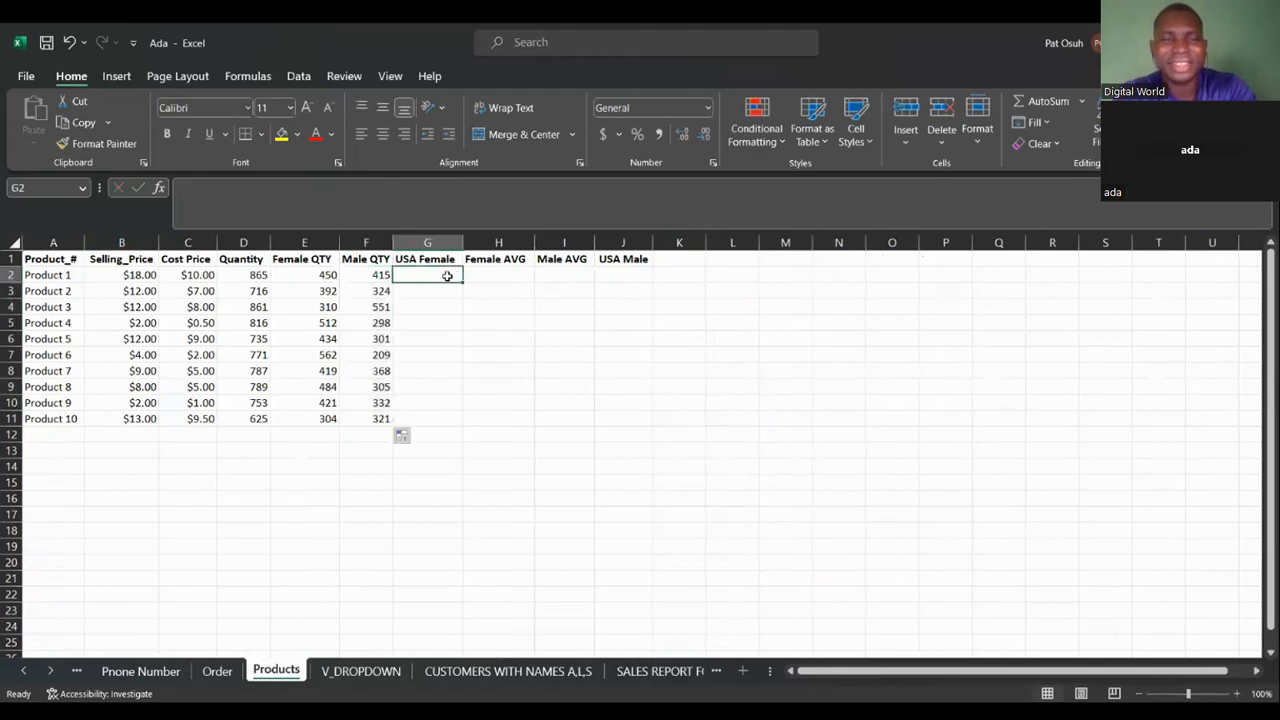
text(=)
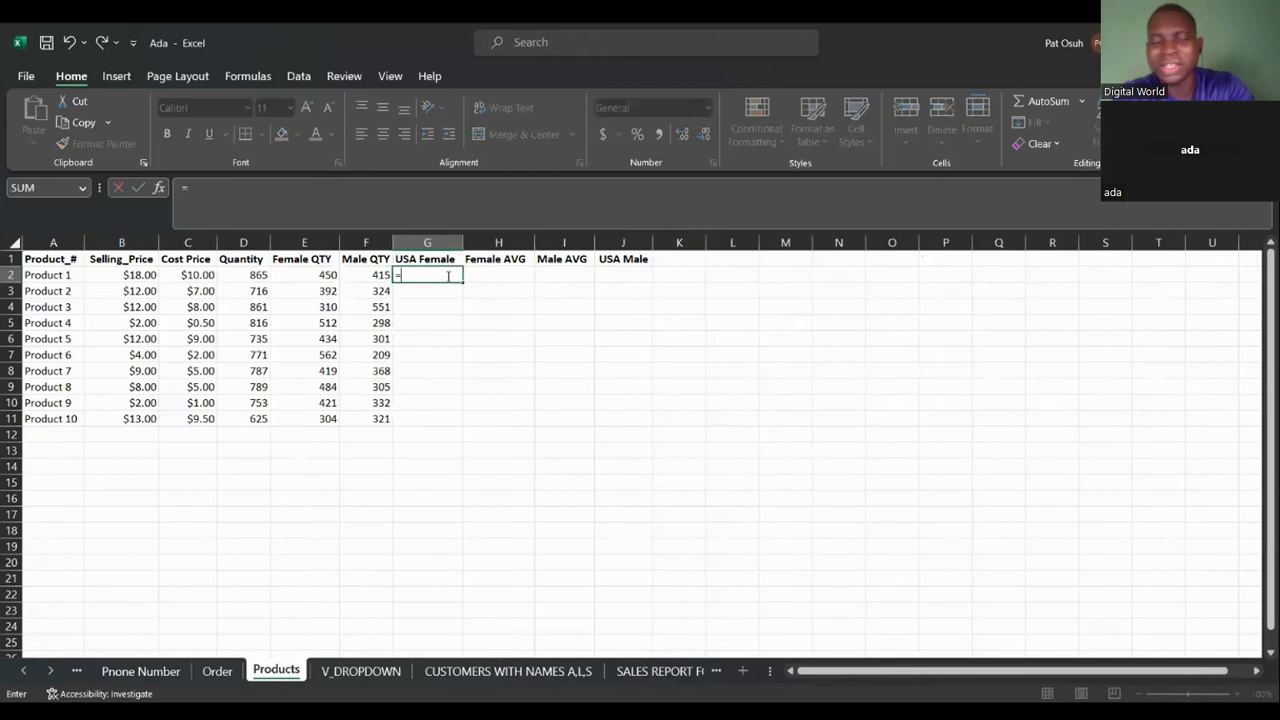
text(sumifs)
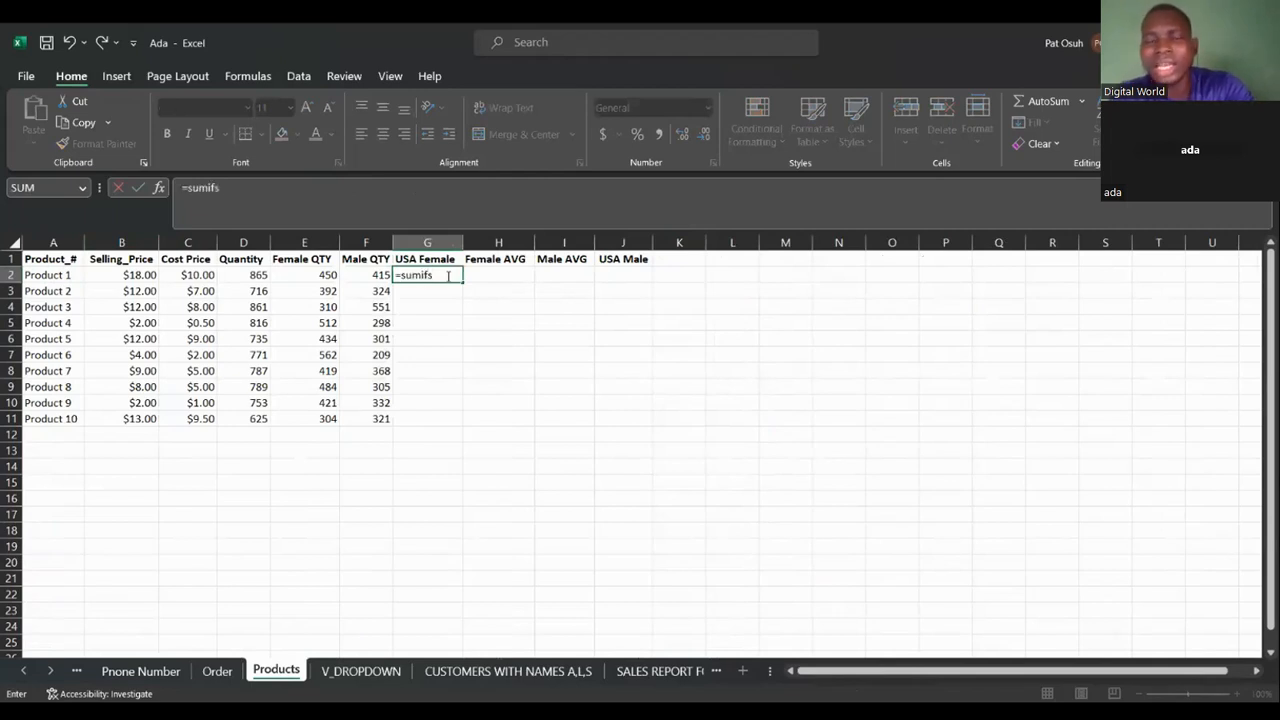
key(Tab)
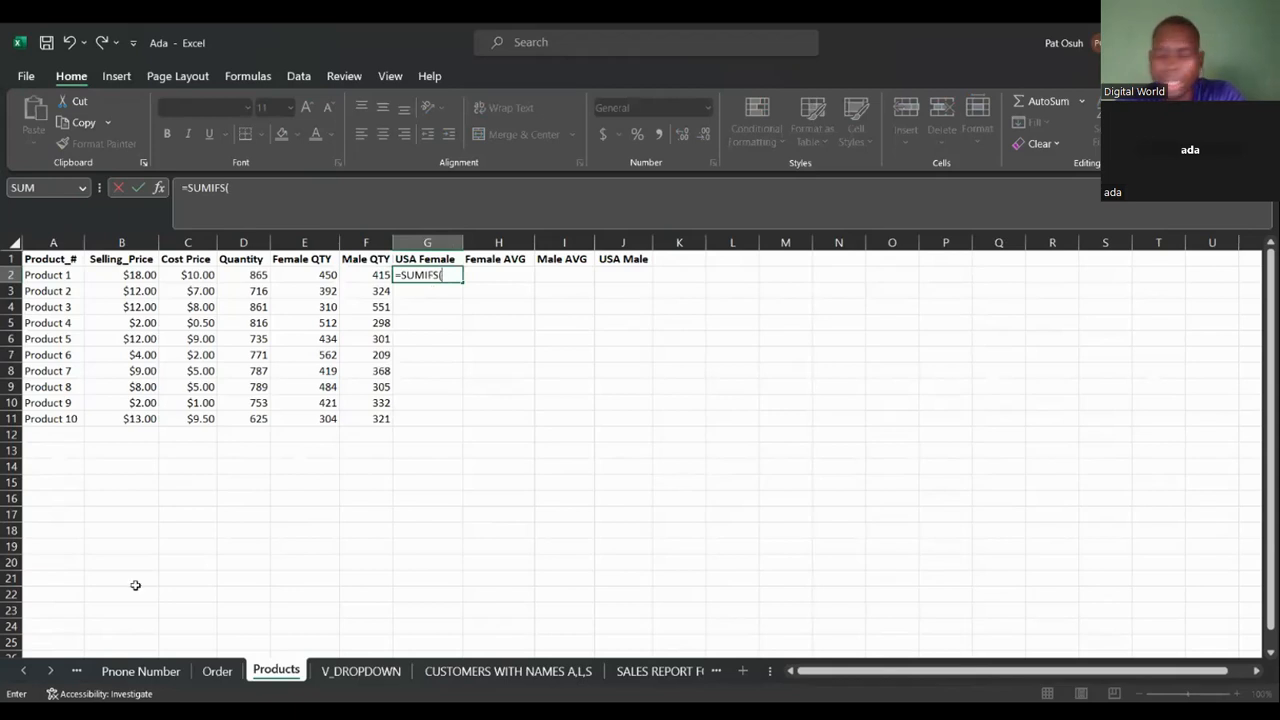
click(209, 674)
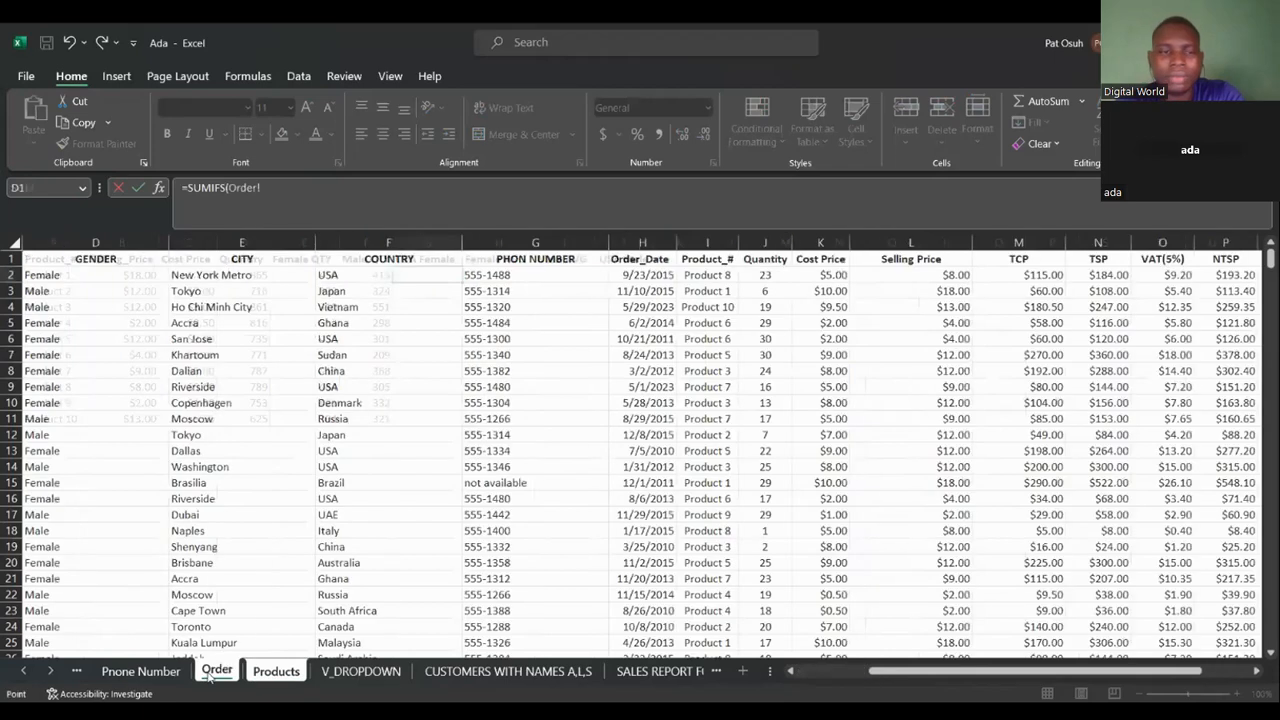
click(764, 242)
text(,)
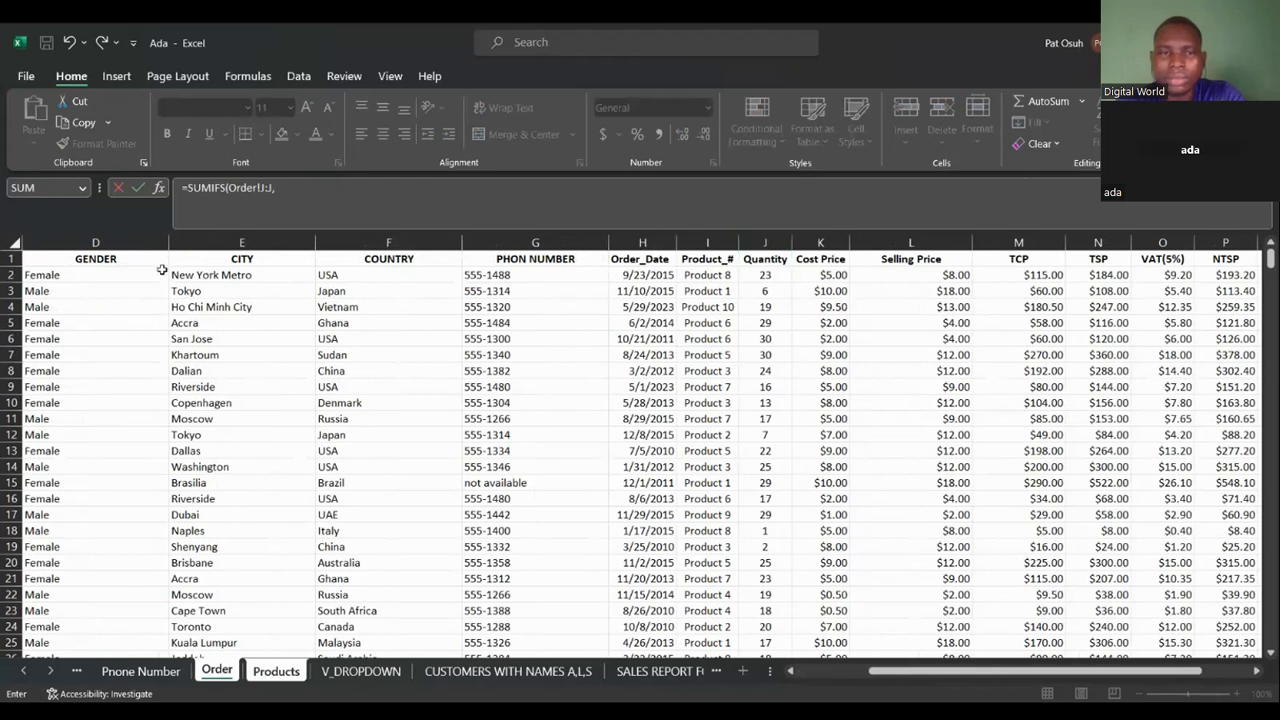
Add the criteria pair Order!D:D equal to "Female" to the G2 formula.
click(112, 242)
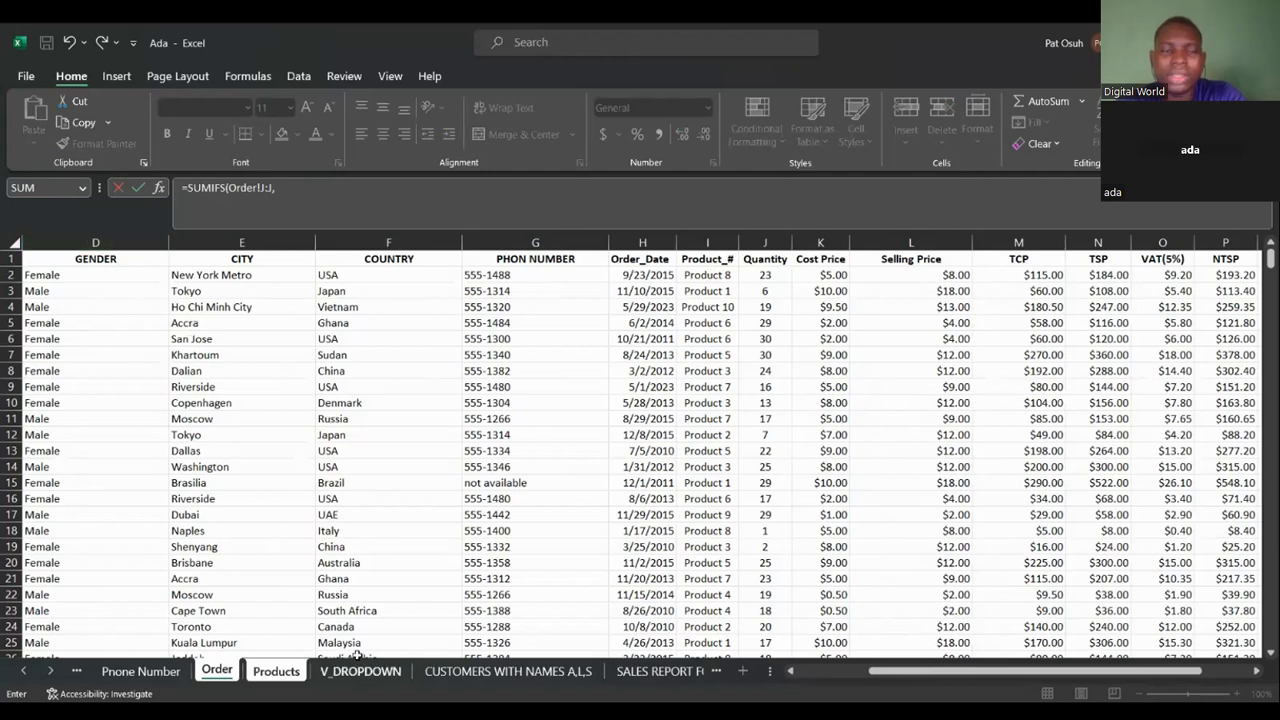
click(298, 670)
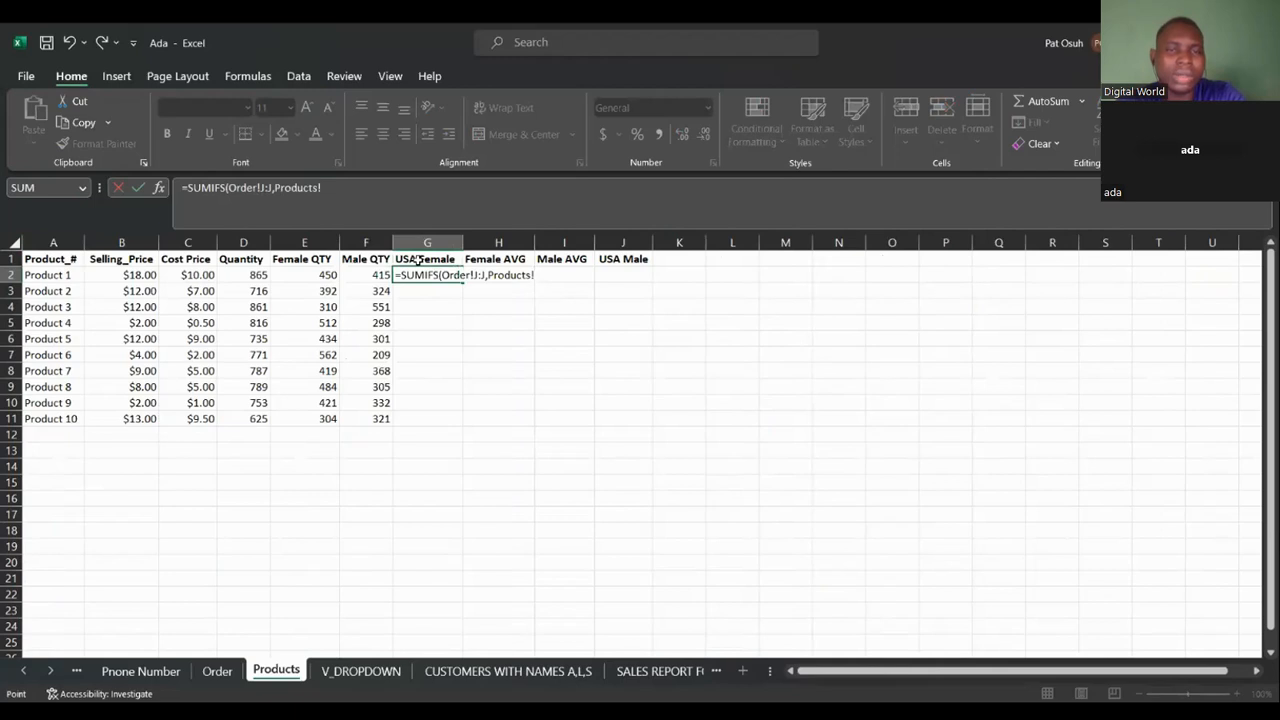
click(218, 671)
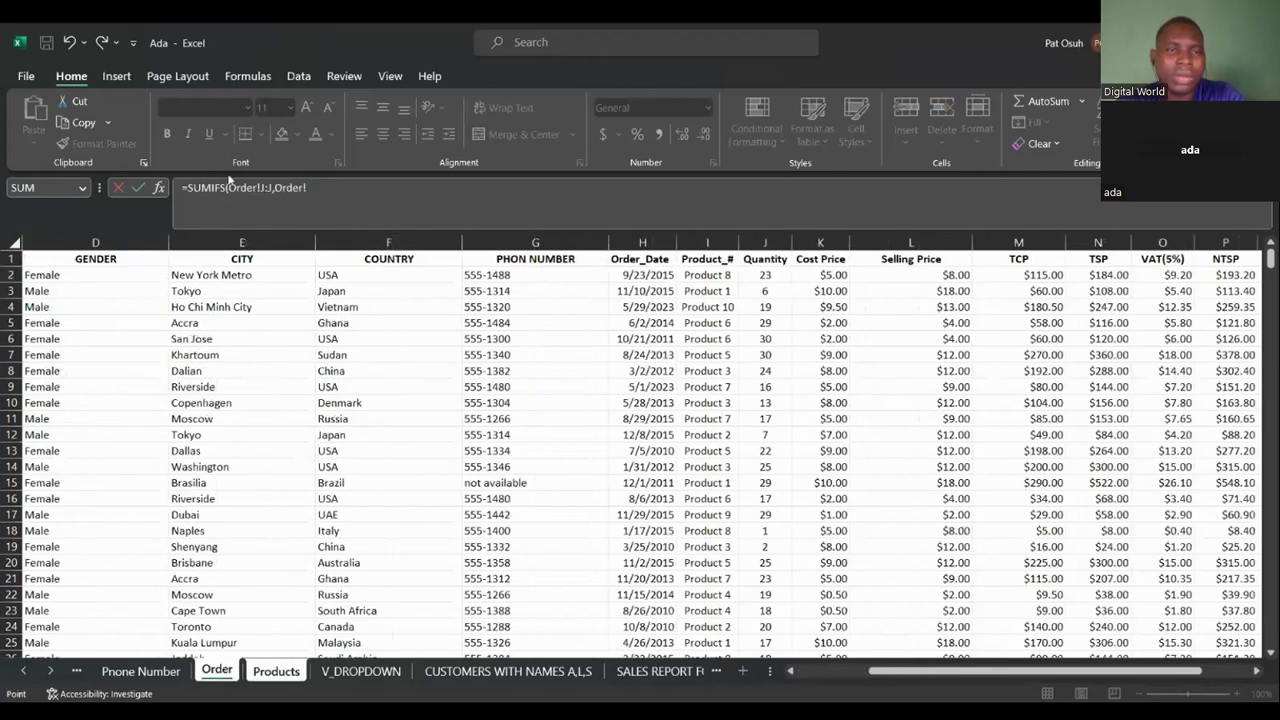
click(124, 236)
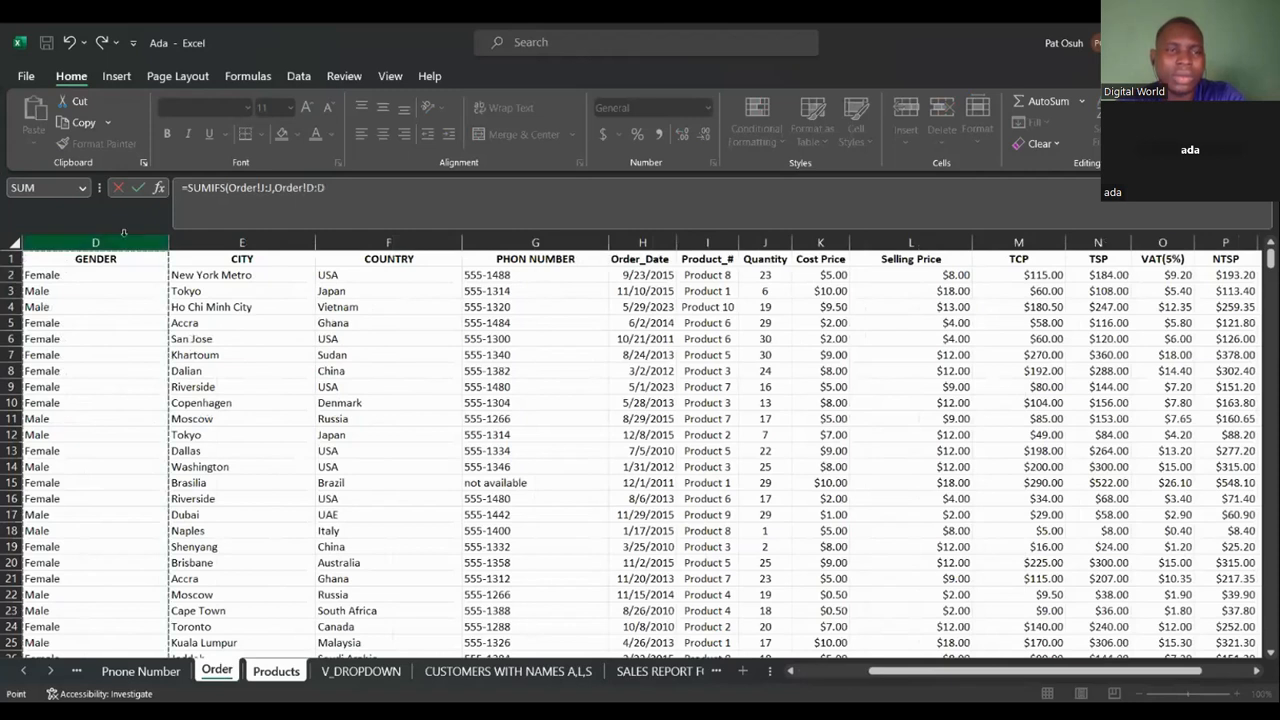
text(,)
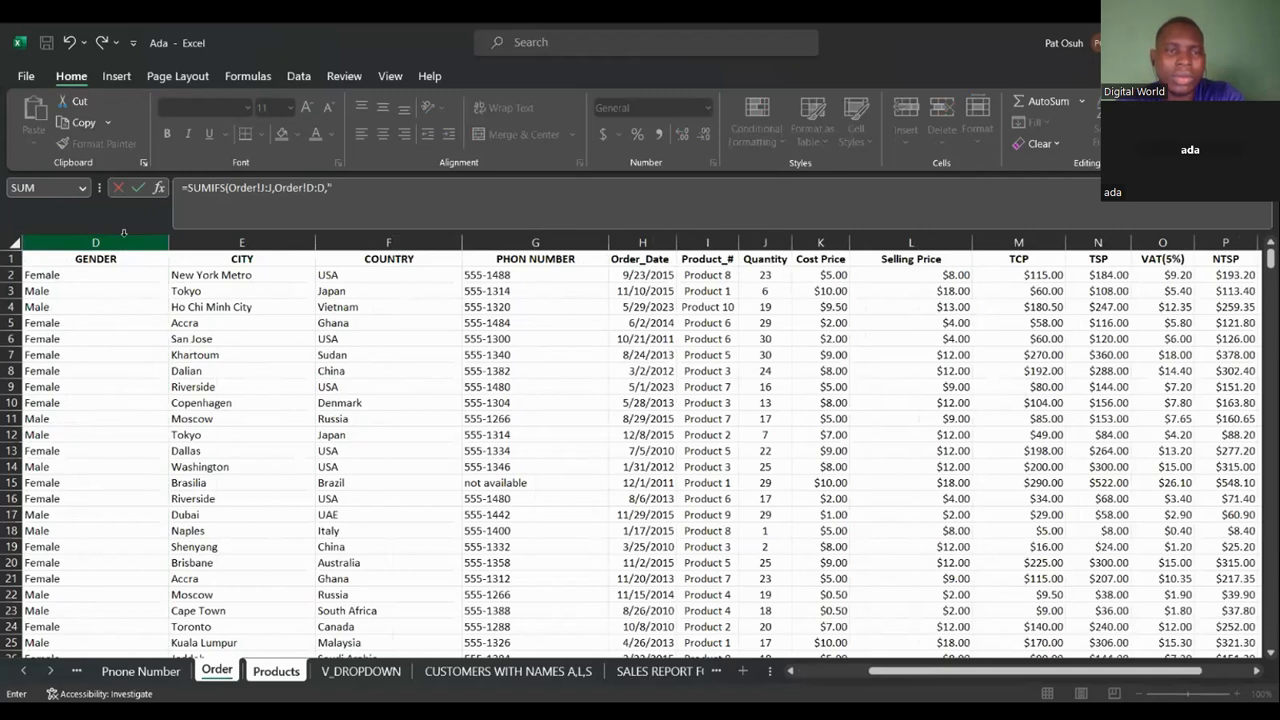
text("Female)
text(",)
Add the criteria pair Order!F:F equal to "USA" to the G2 formula.
click(361, 241)
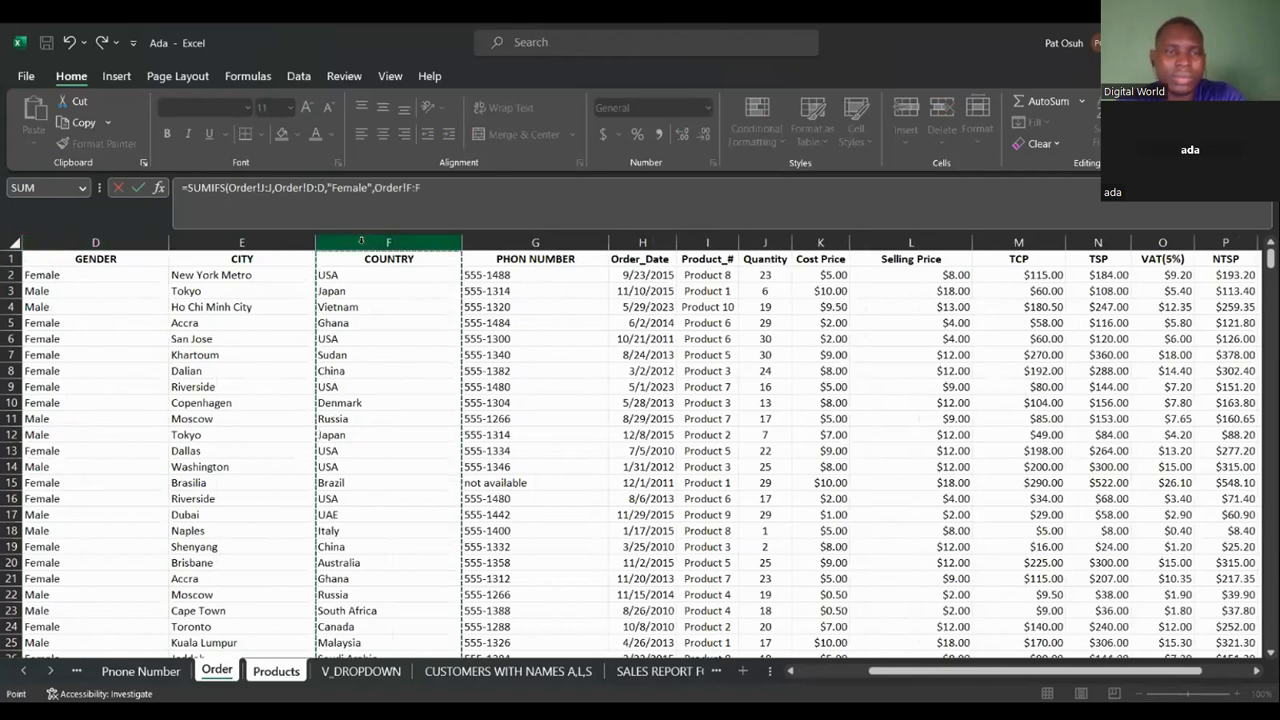
text(,)
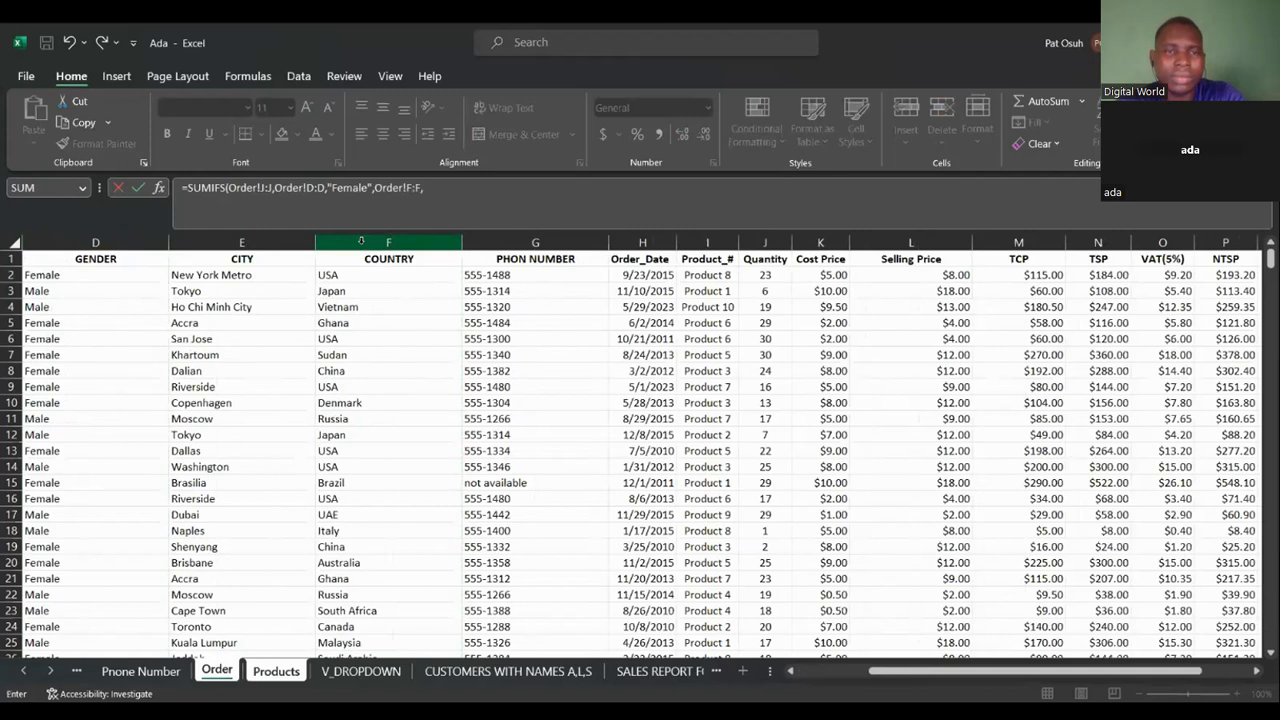
text(")
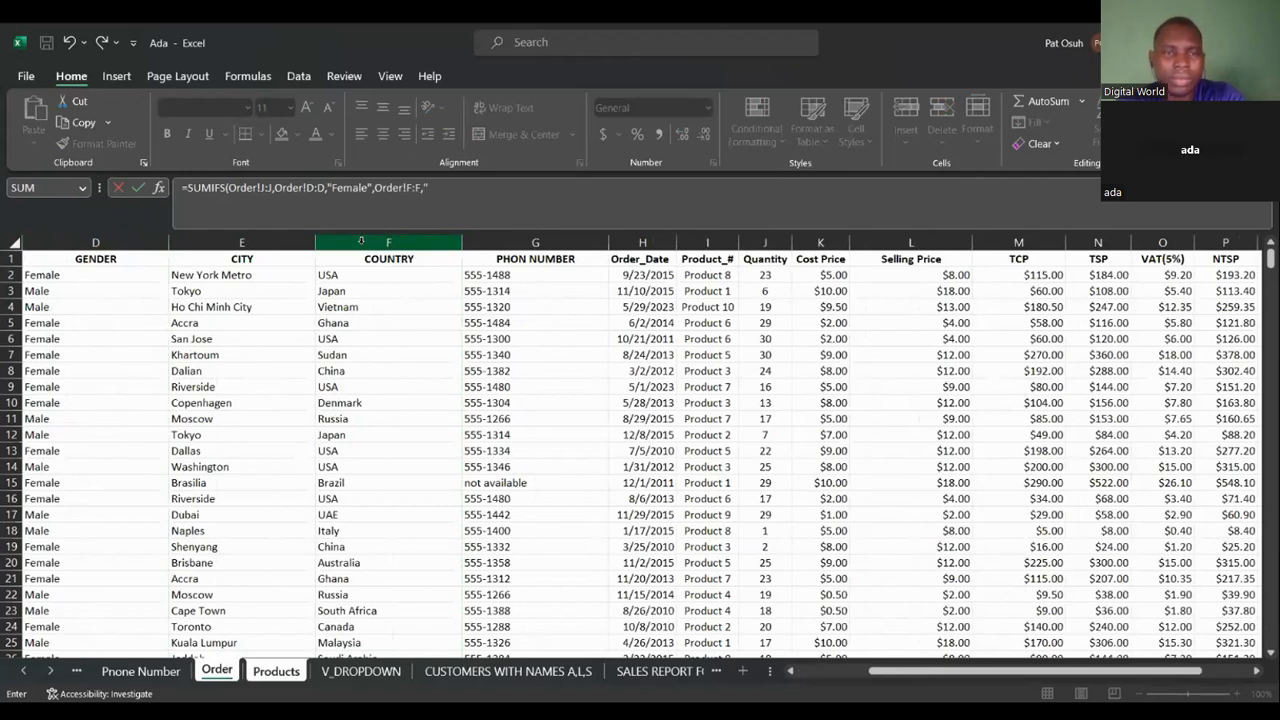
text(USA",)
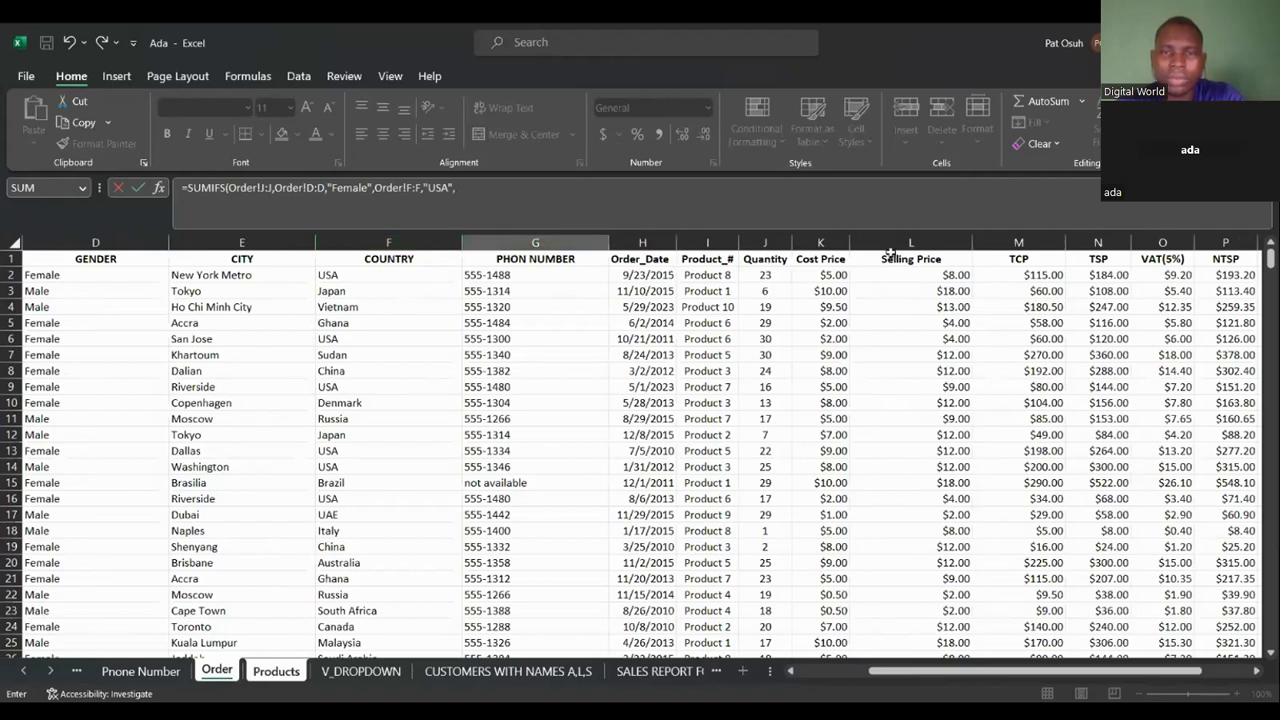
Add the criteria pair Order!I:I matched against Products!A2 and commit the G2 formula.
click(711, 242)
text(,)
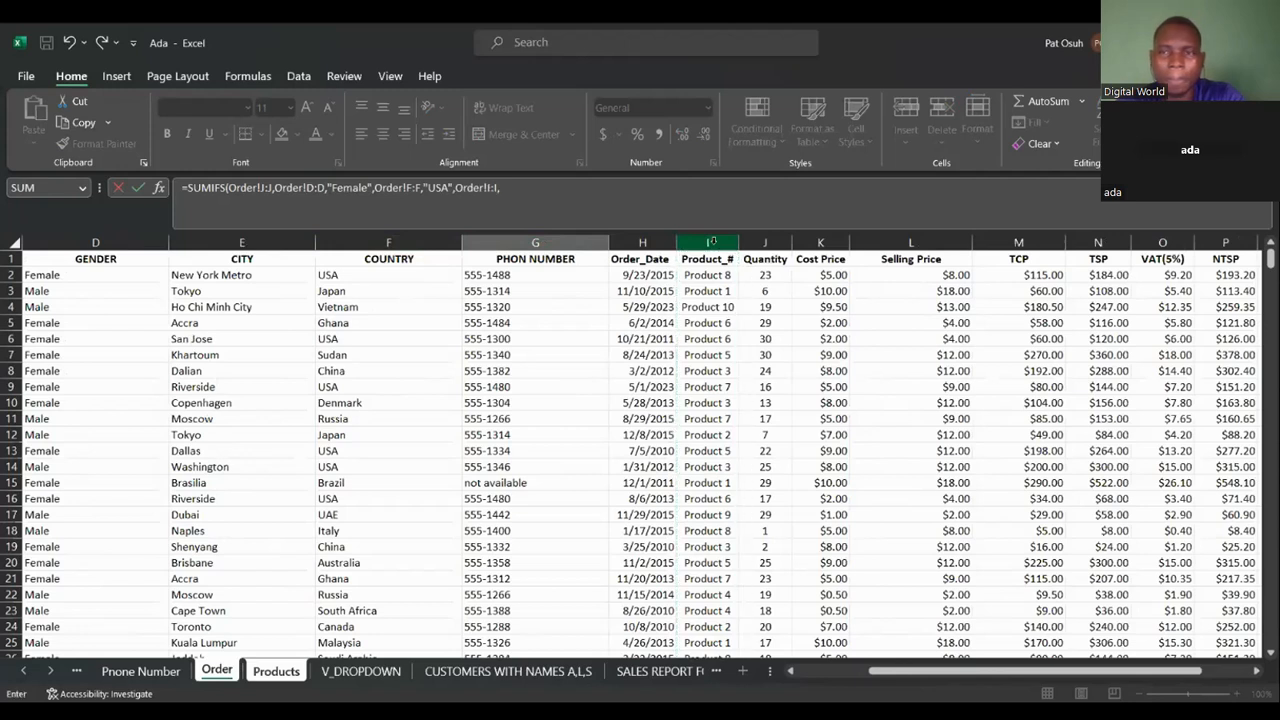
click(266, 673)
click(73, 276)
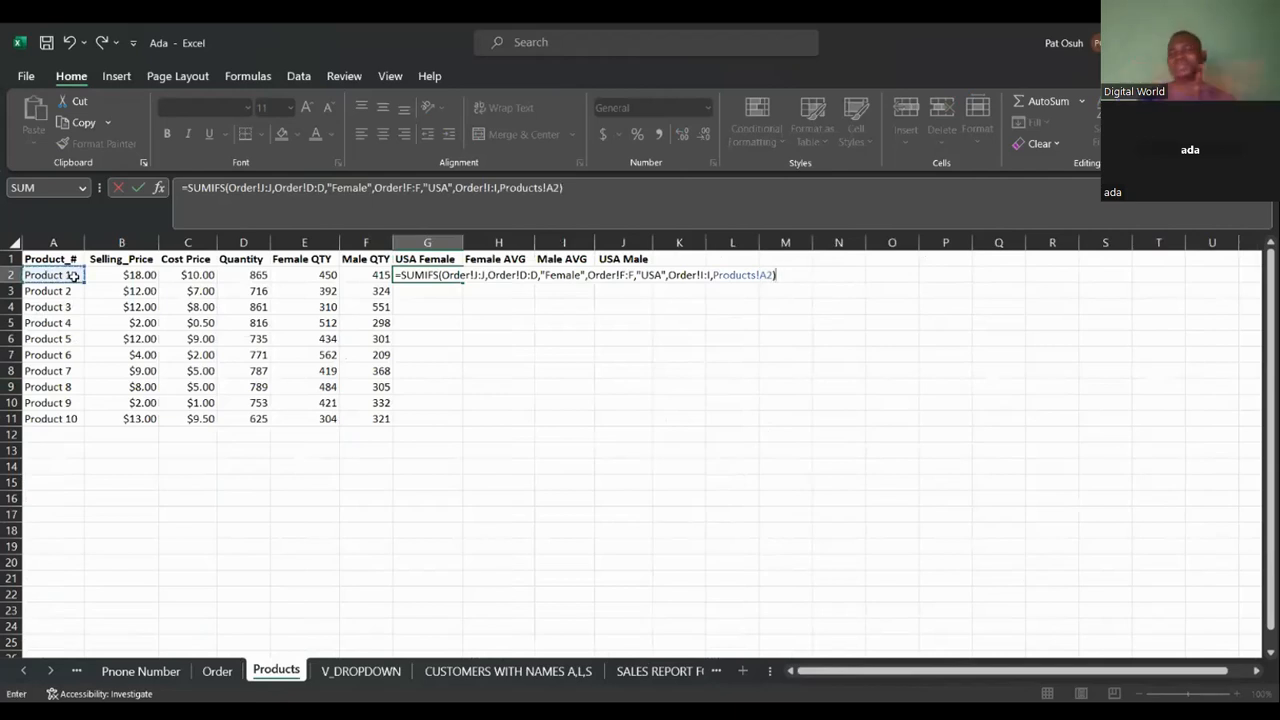
key(Return)
Fill the G2 formula down the USA Female column to G11.
click(422, 273)
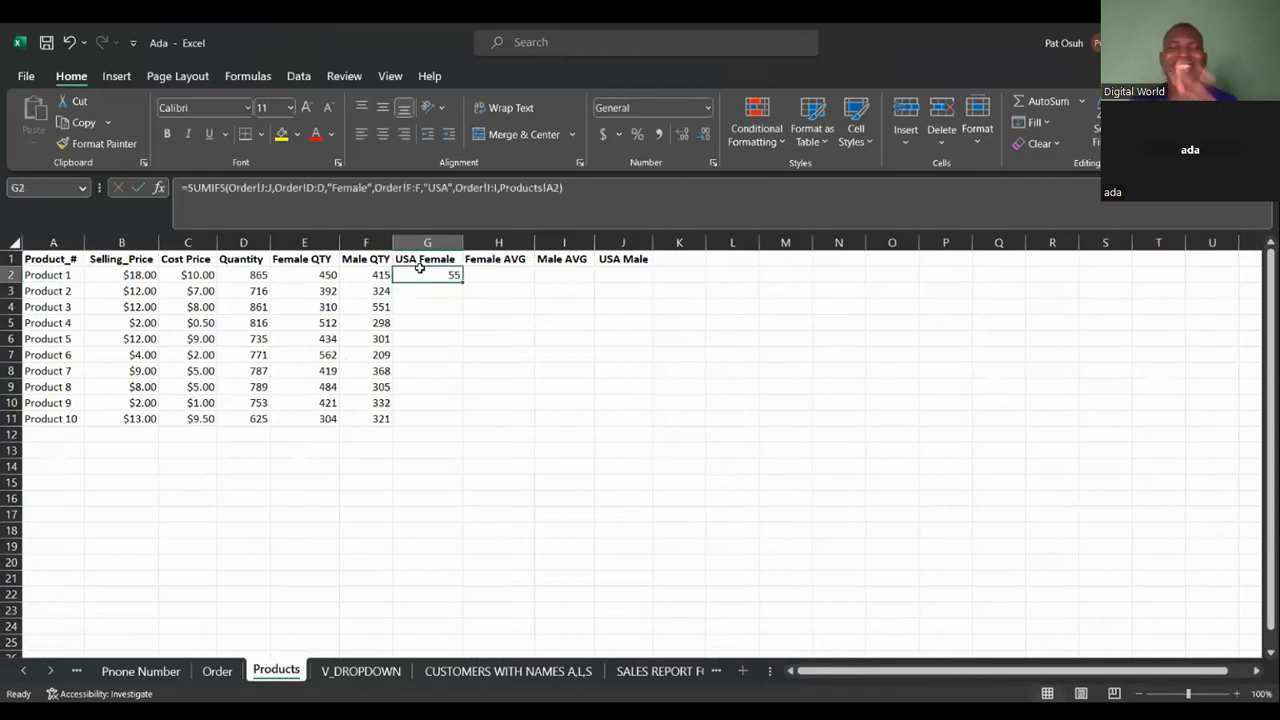
double_click(464, 284)
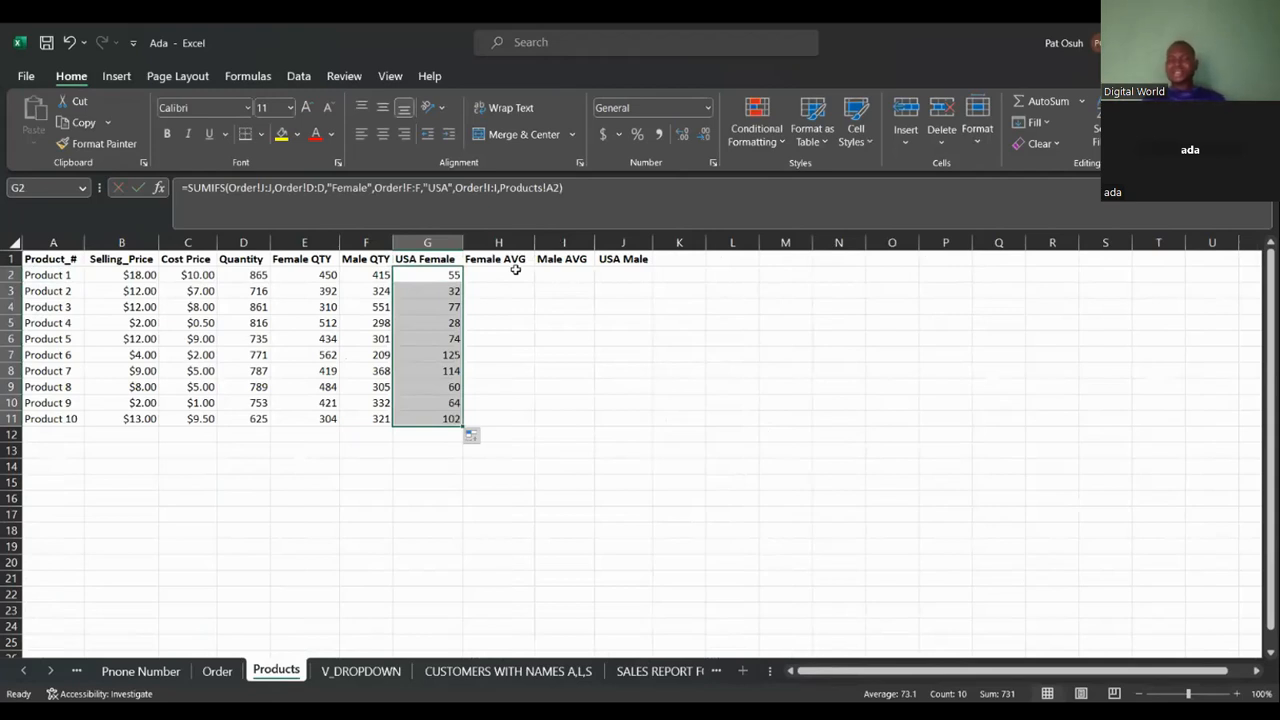
click(515, 270)
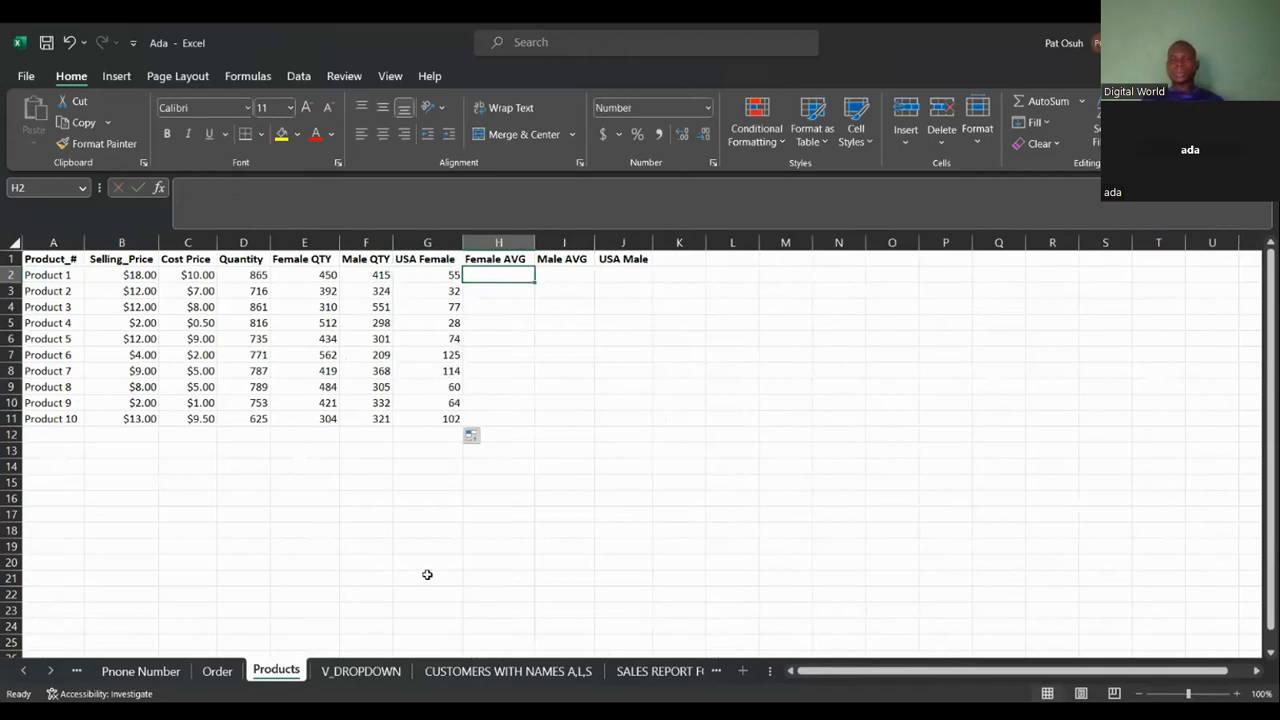
Browse the Order sheet's rows and rightmost columns beyond Profit Margin.
click(216, 672)
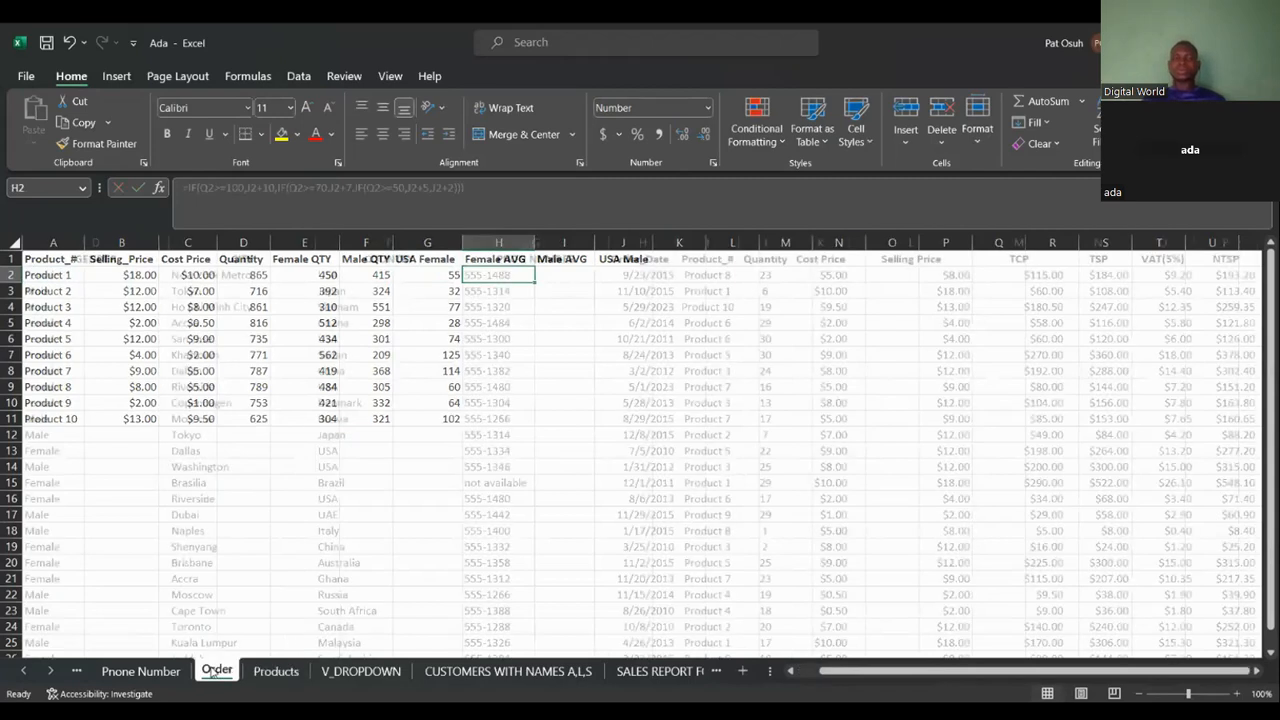
click(1272, 646)
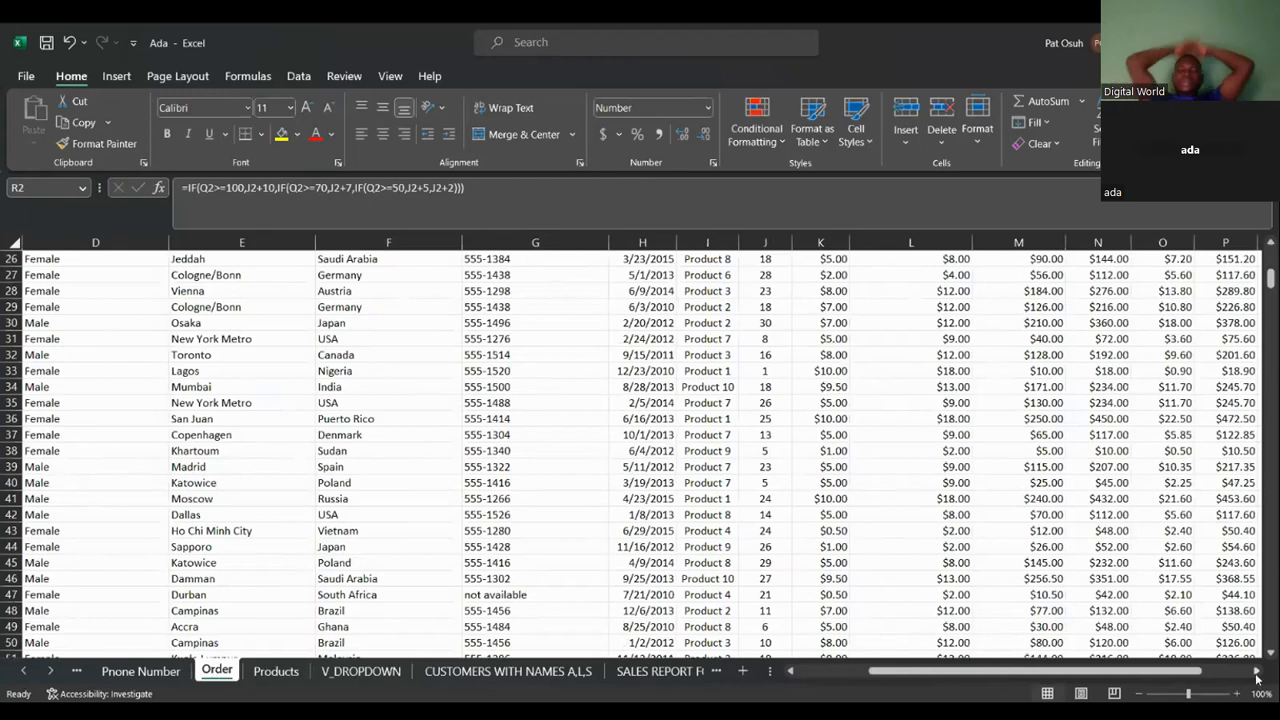
click(1257, 672)
click(1257, 672)
click(1257, 672)
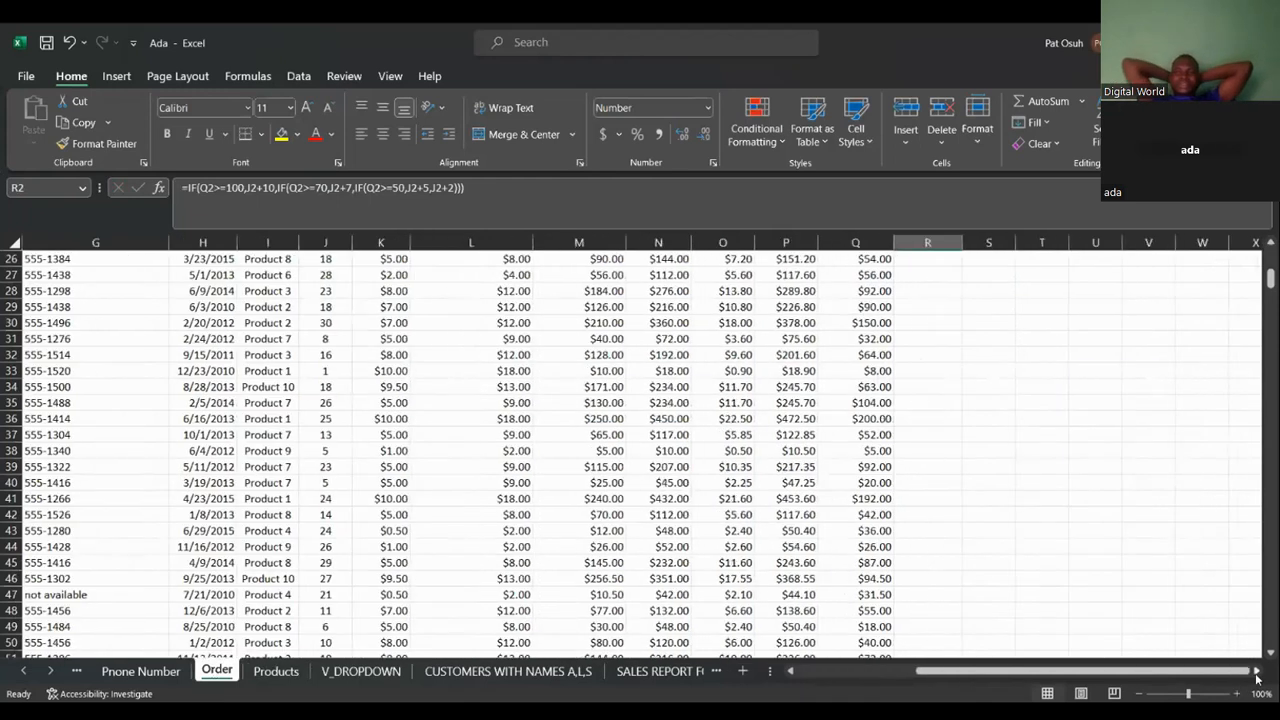
click(1271, 244)
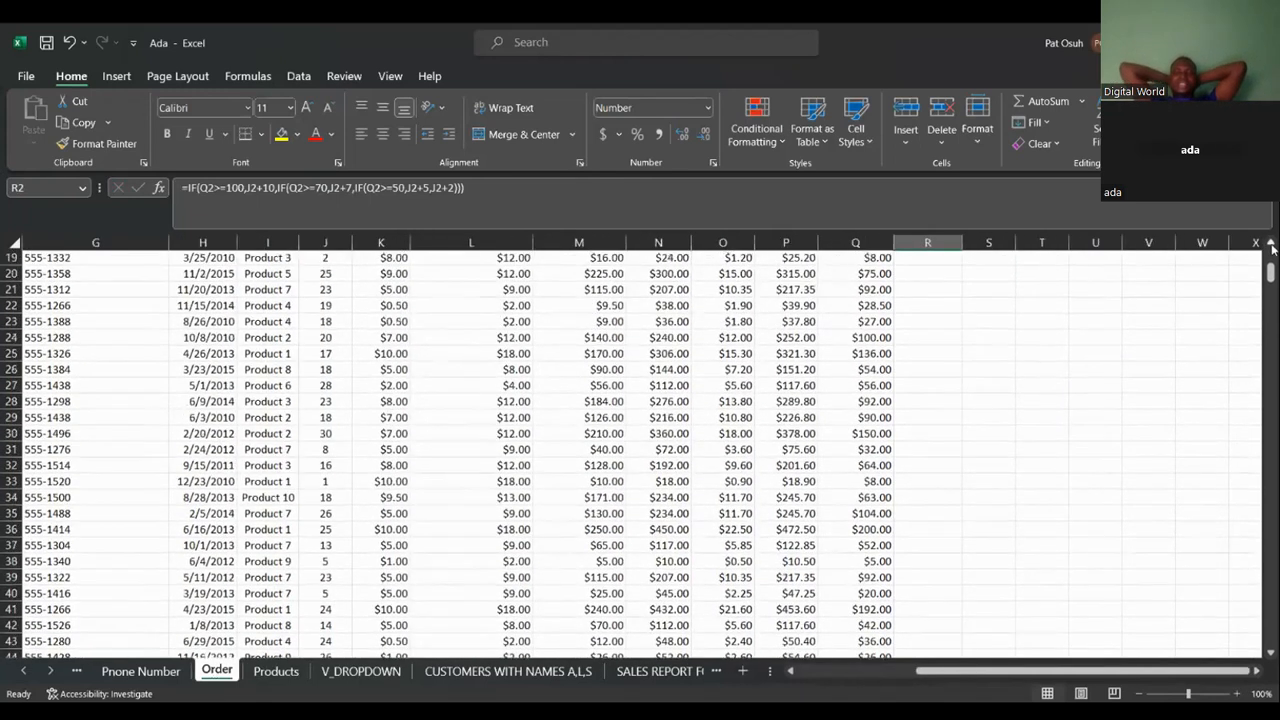
click(1271, 244)
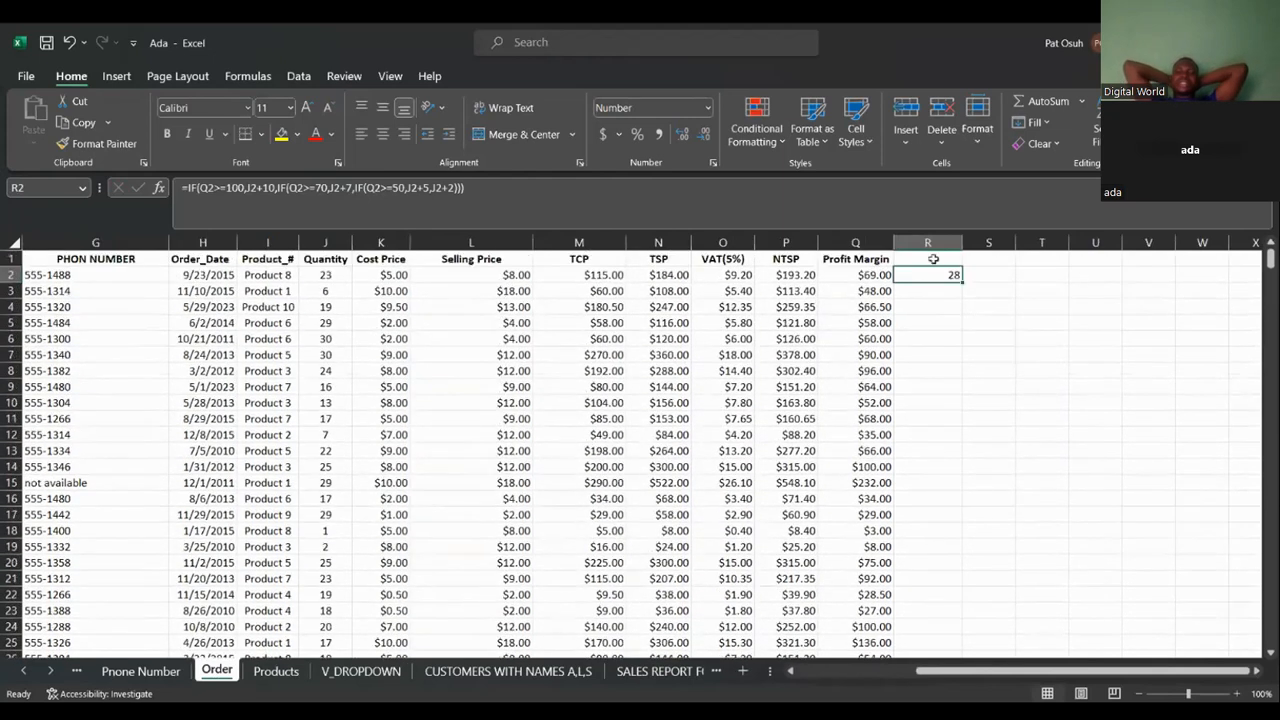
click(933, 259)
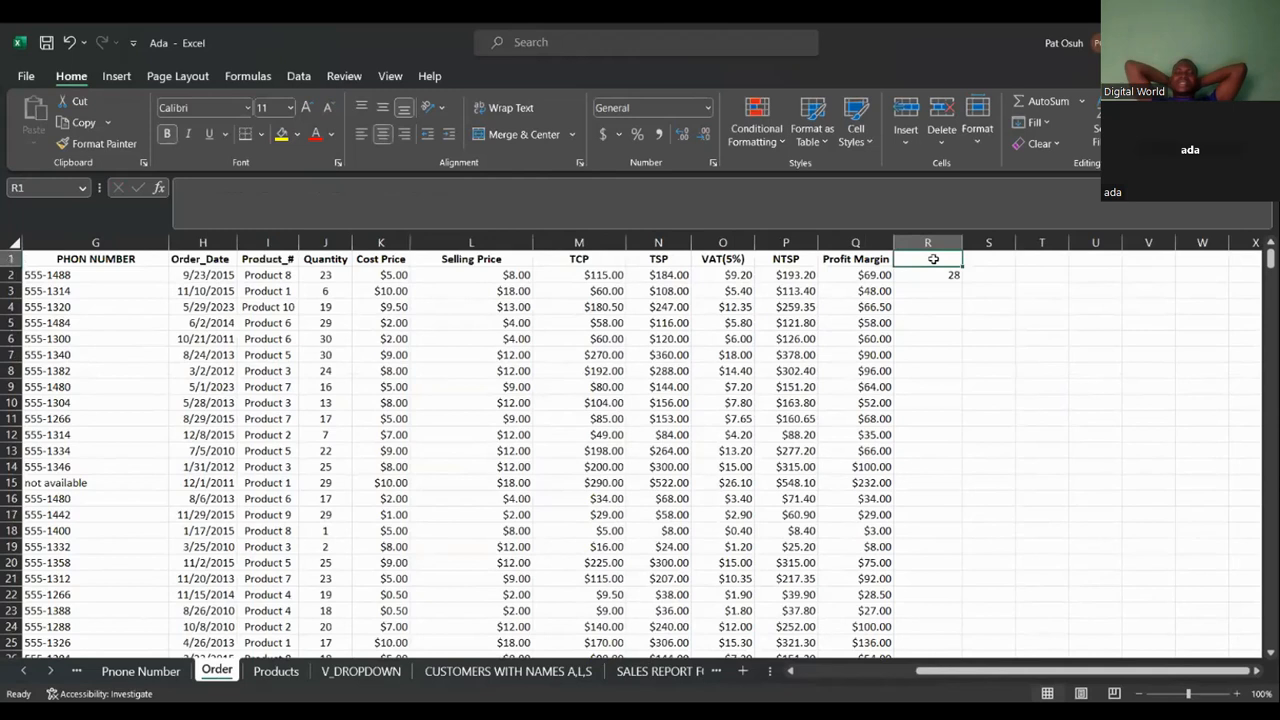
Enter the header AVERAGE in cell R1 of the Order sheet.
text(AVERAGE)
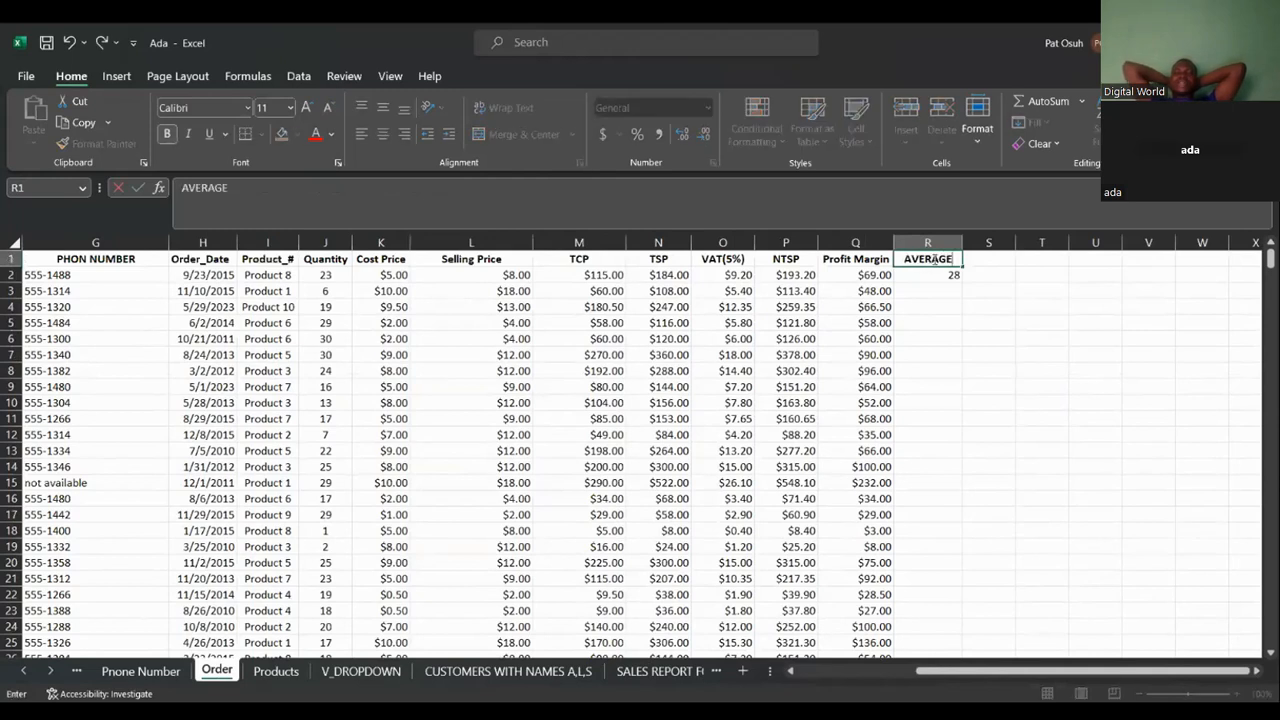
key(Return)
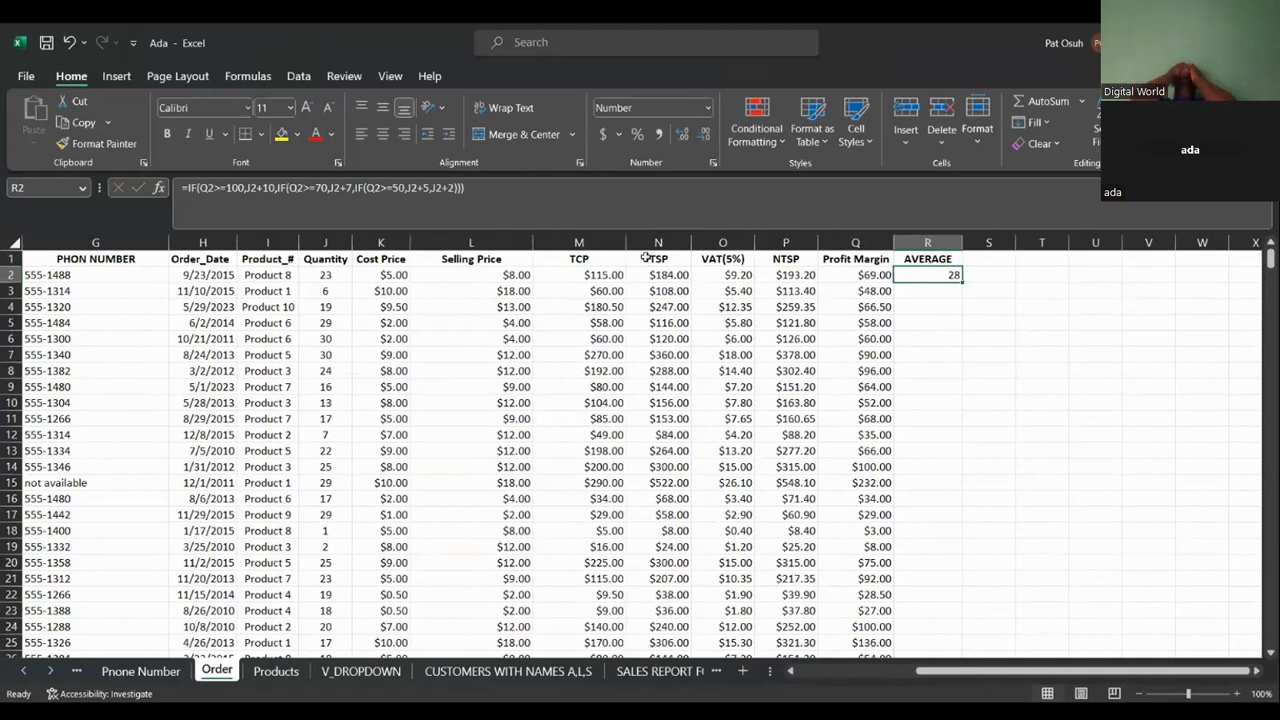
Replace R2's formula with =AVERAGE(J:J), averaging the whole Quantity column.
key(BackSpace)
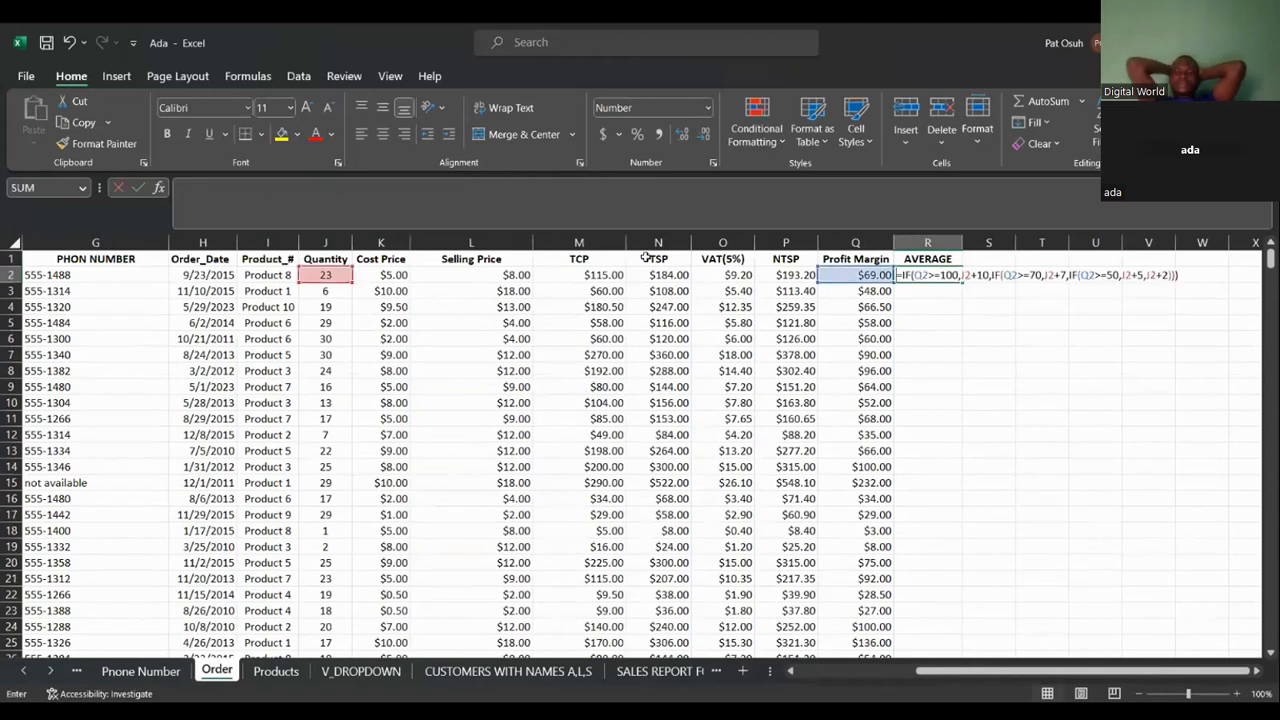
key(Tab)
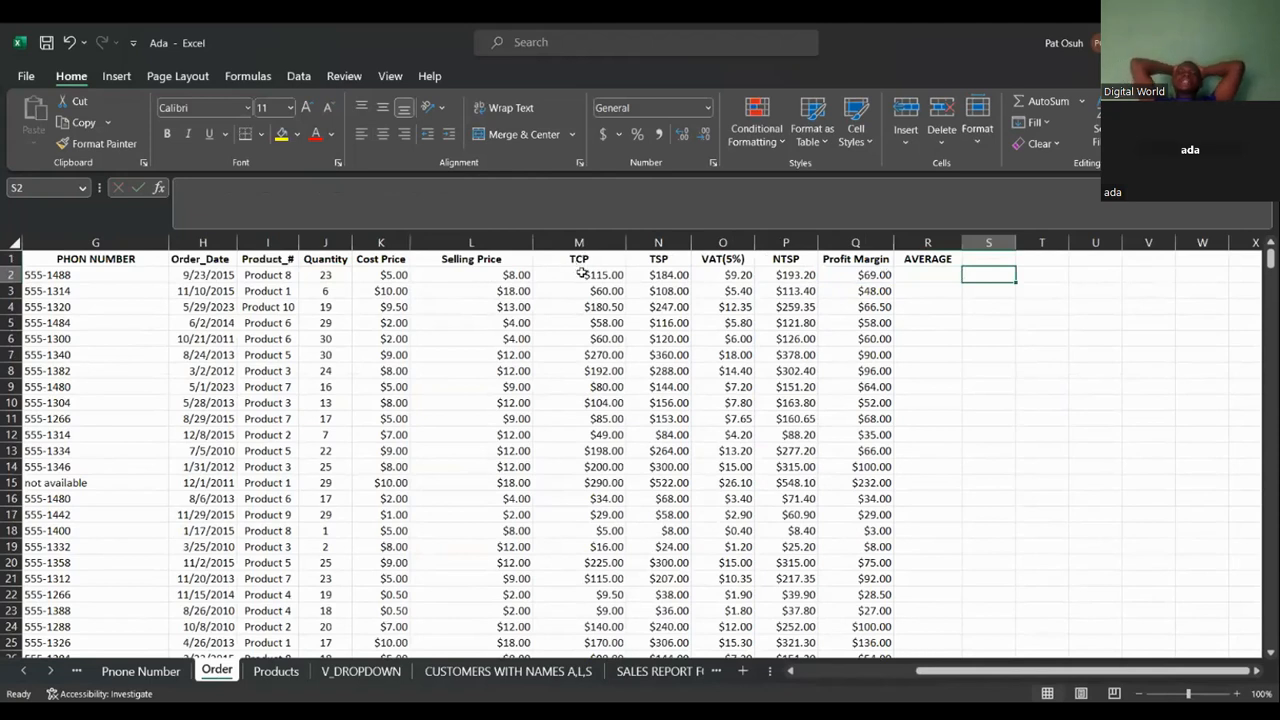
click(917, 273)
text(=)
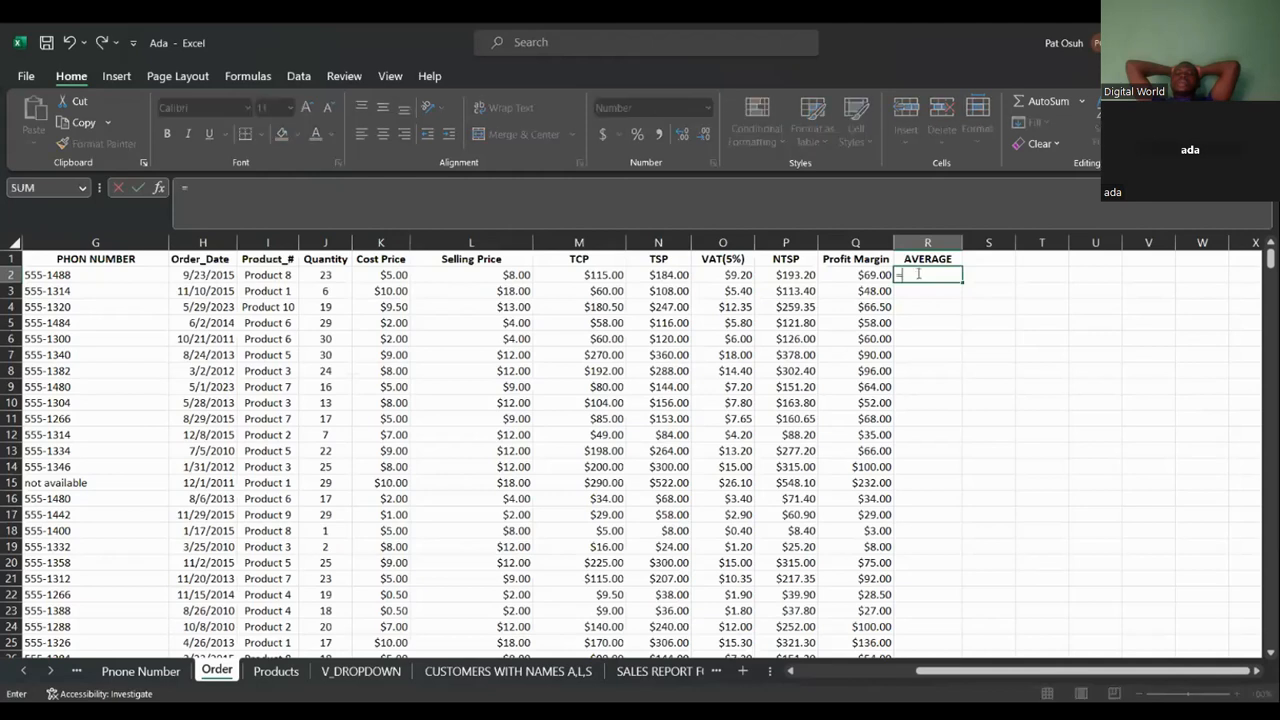
text(ave)
key(Tab)
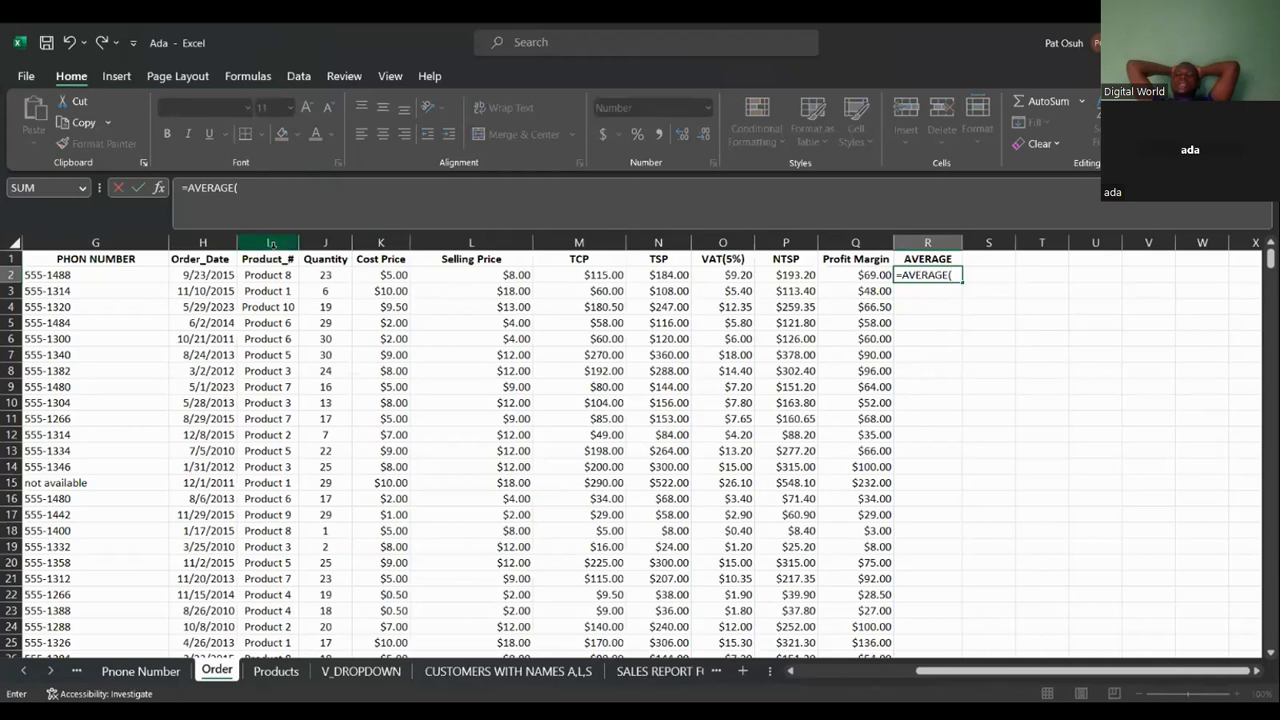
click(331, 274)
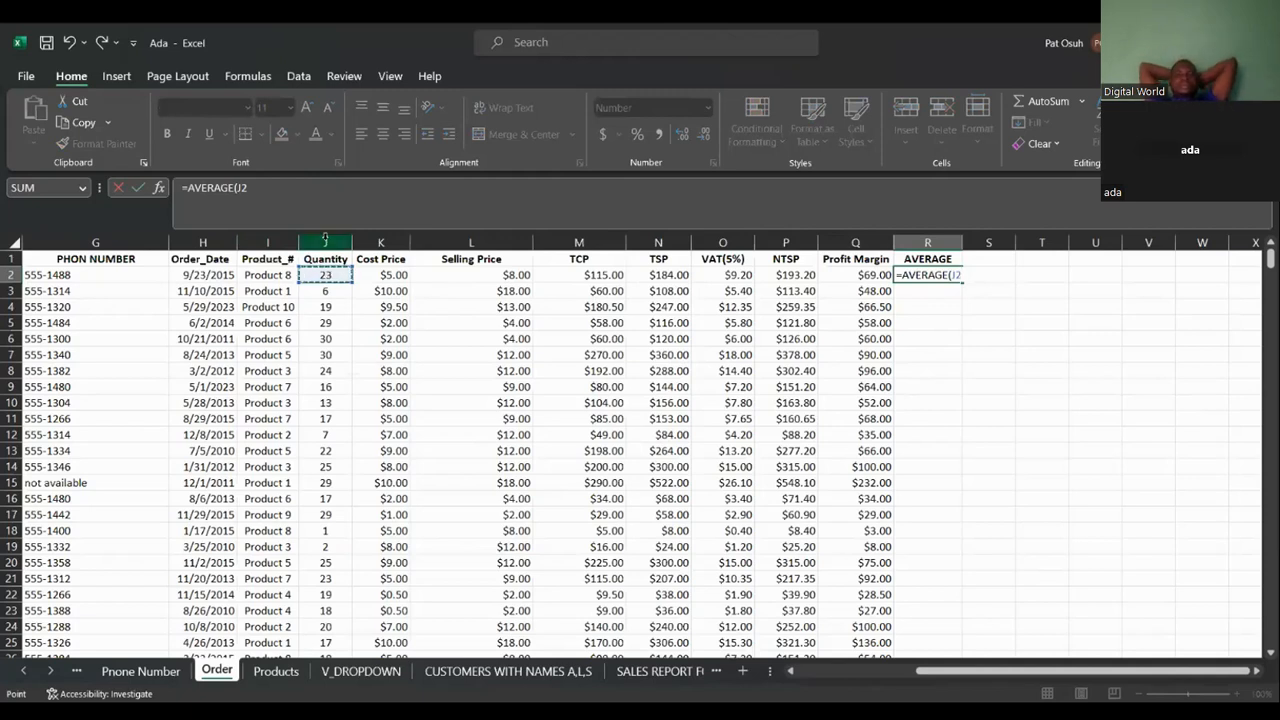
click(325, 242)
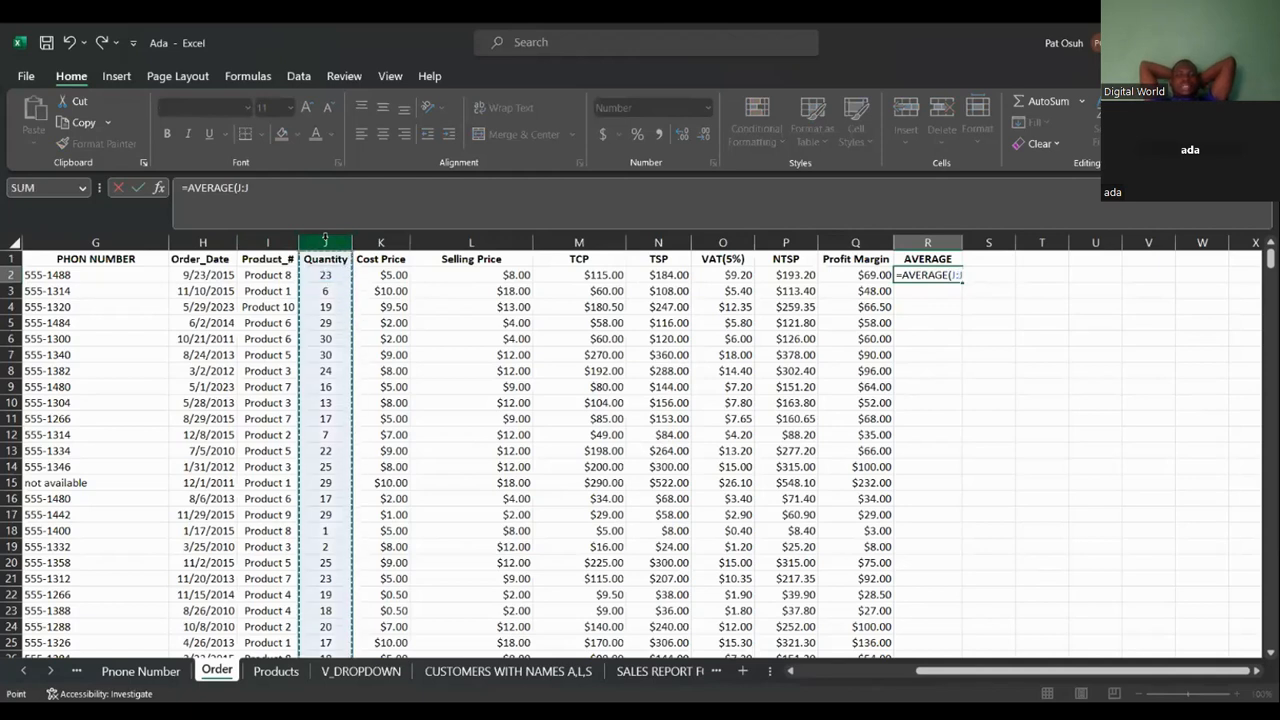
text())
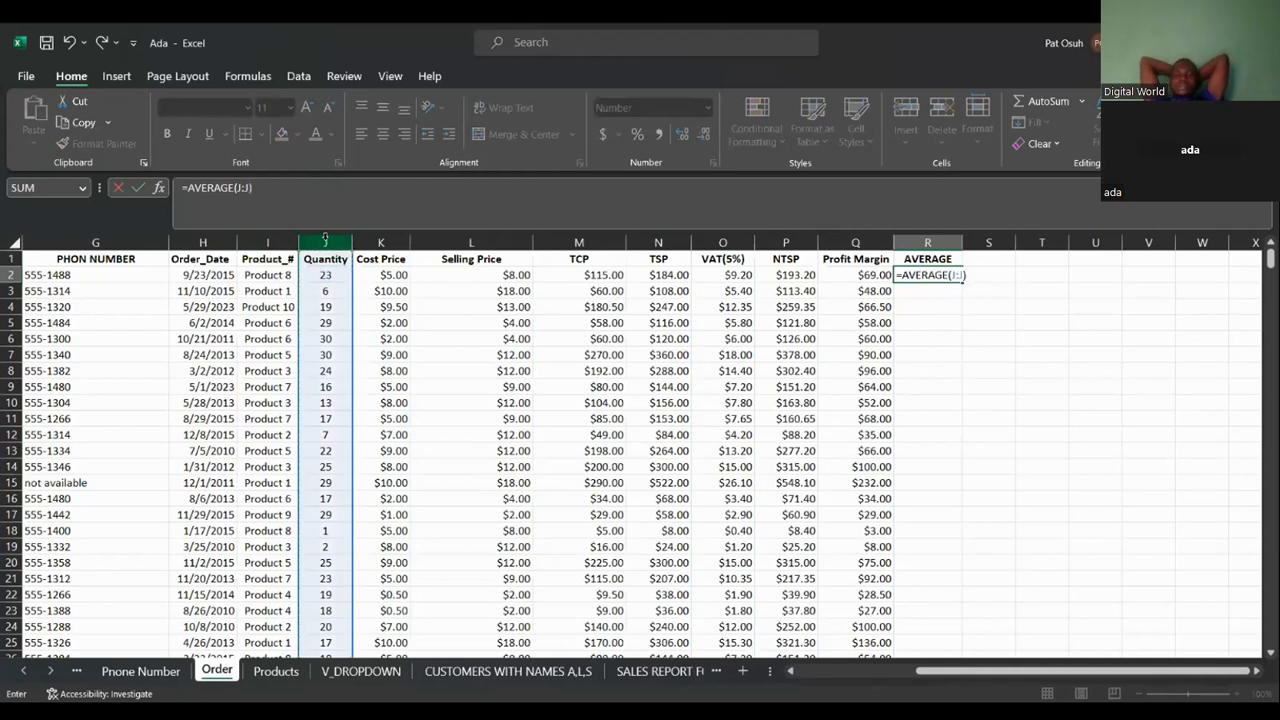
key(Return)
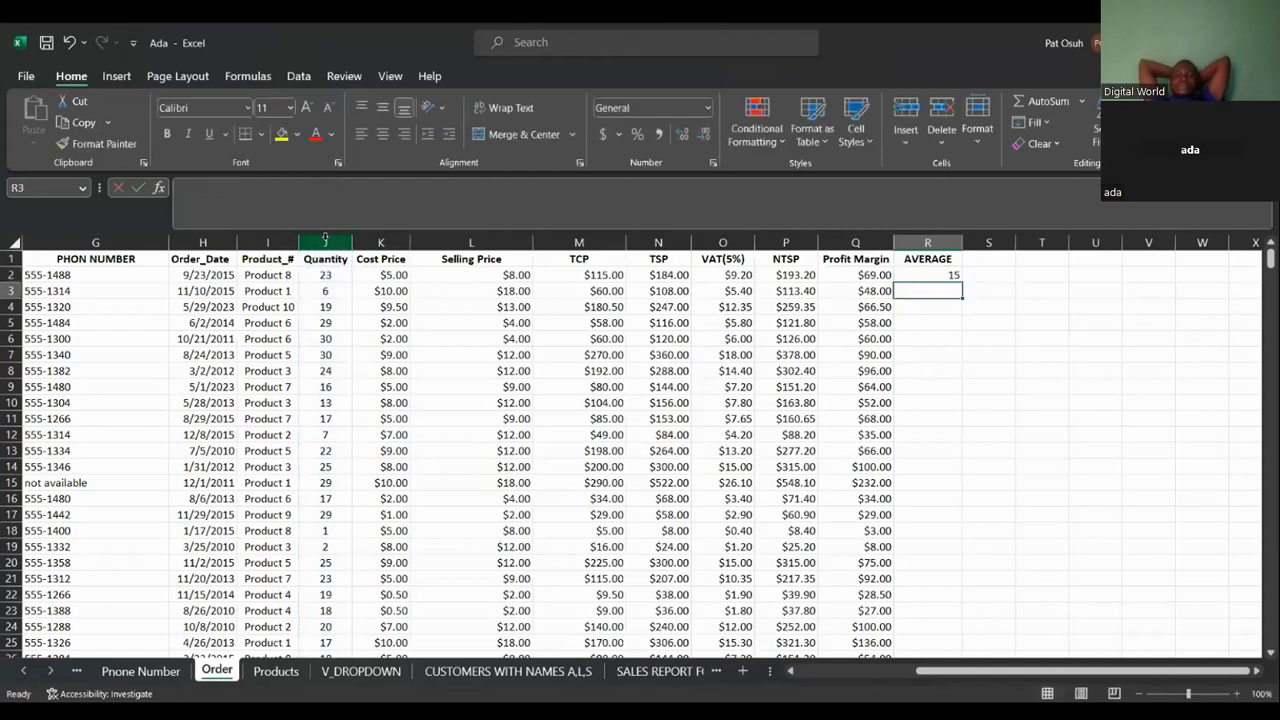
click(955, 275)
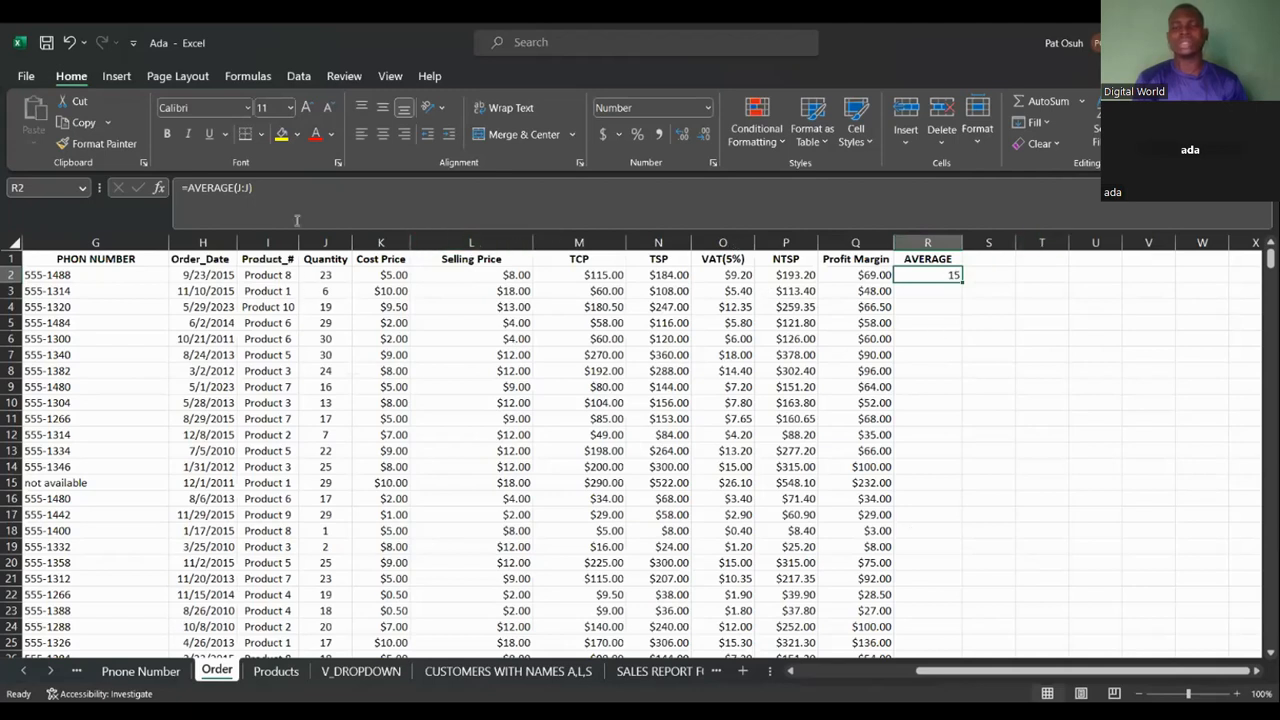
click(397, 528)
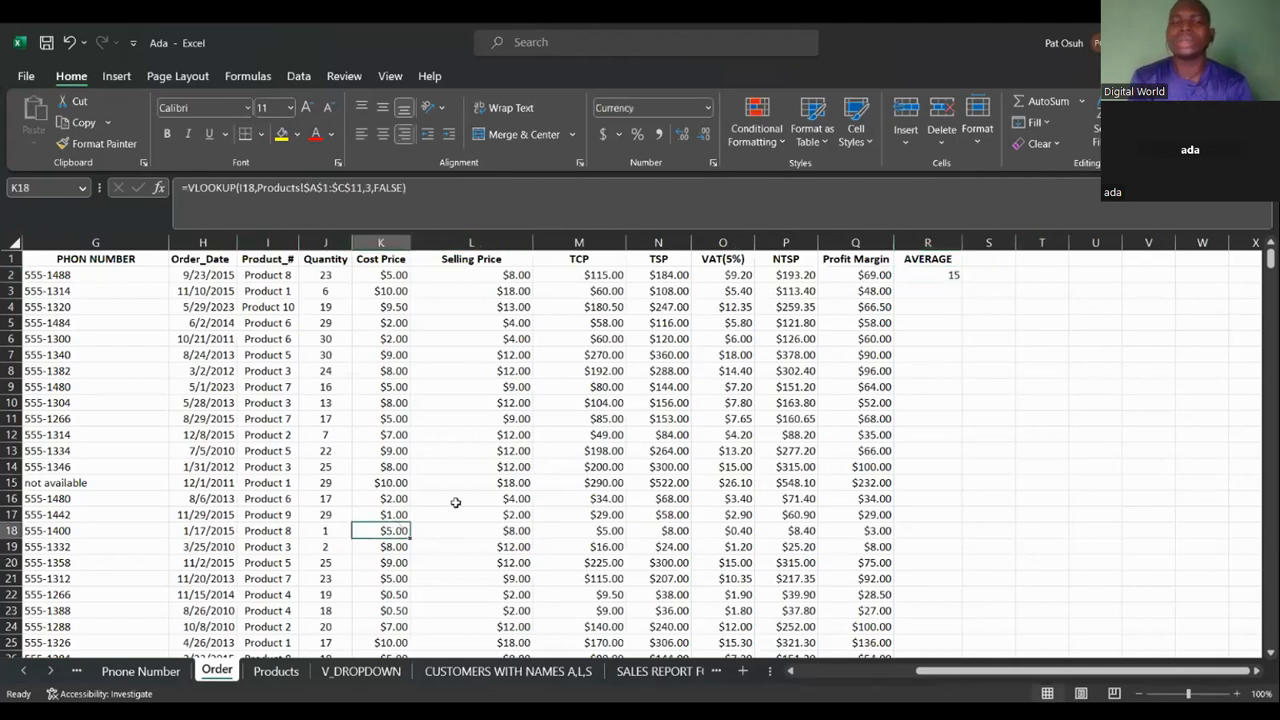
click(958, 286)
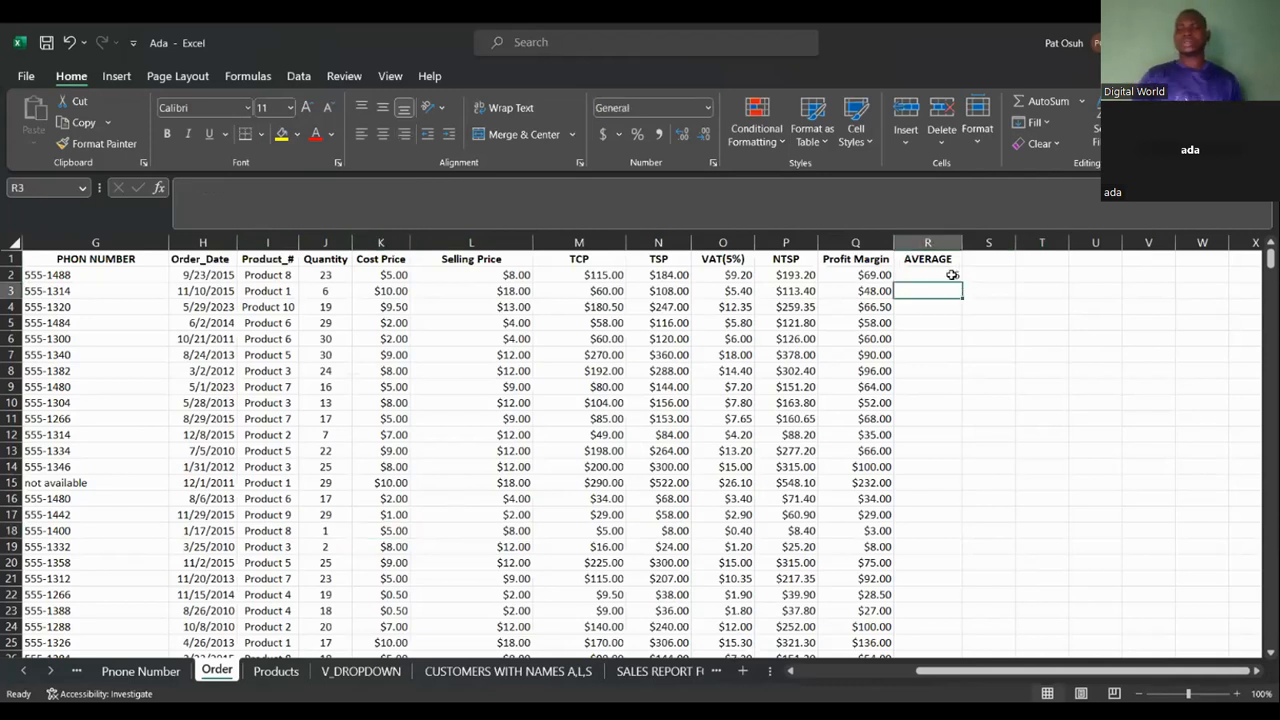
Start an AVERAGEIF formula in the Products sheet's Female AVG cell H2.
click(299, 679)
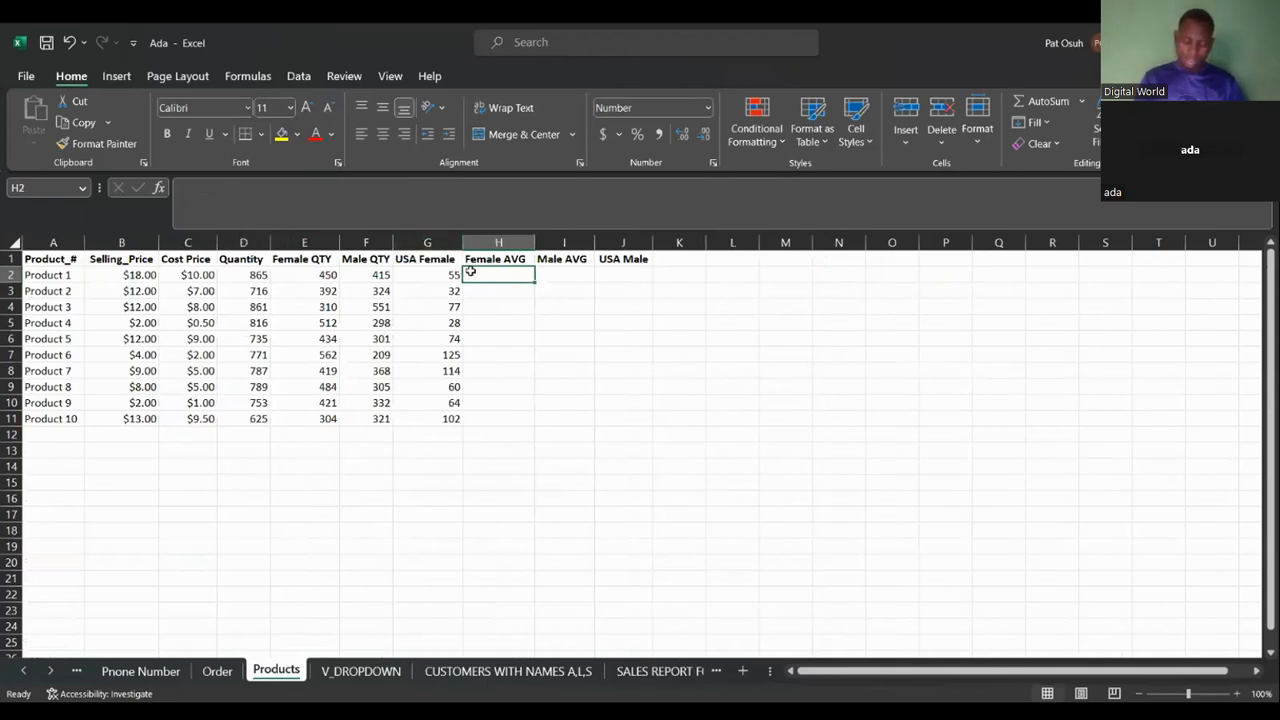
text(=)
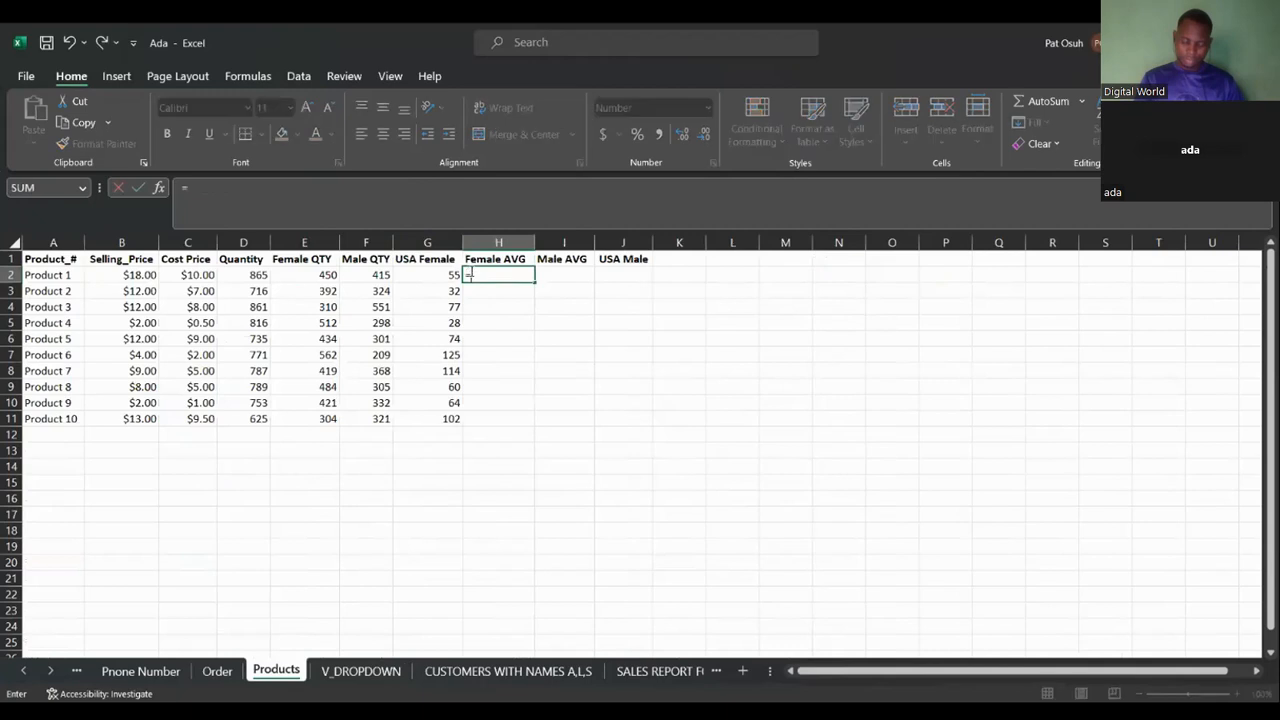
text(av)
key(Tab)
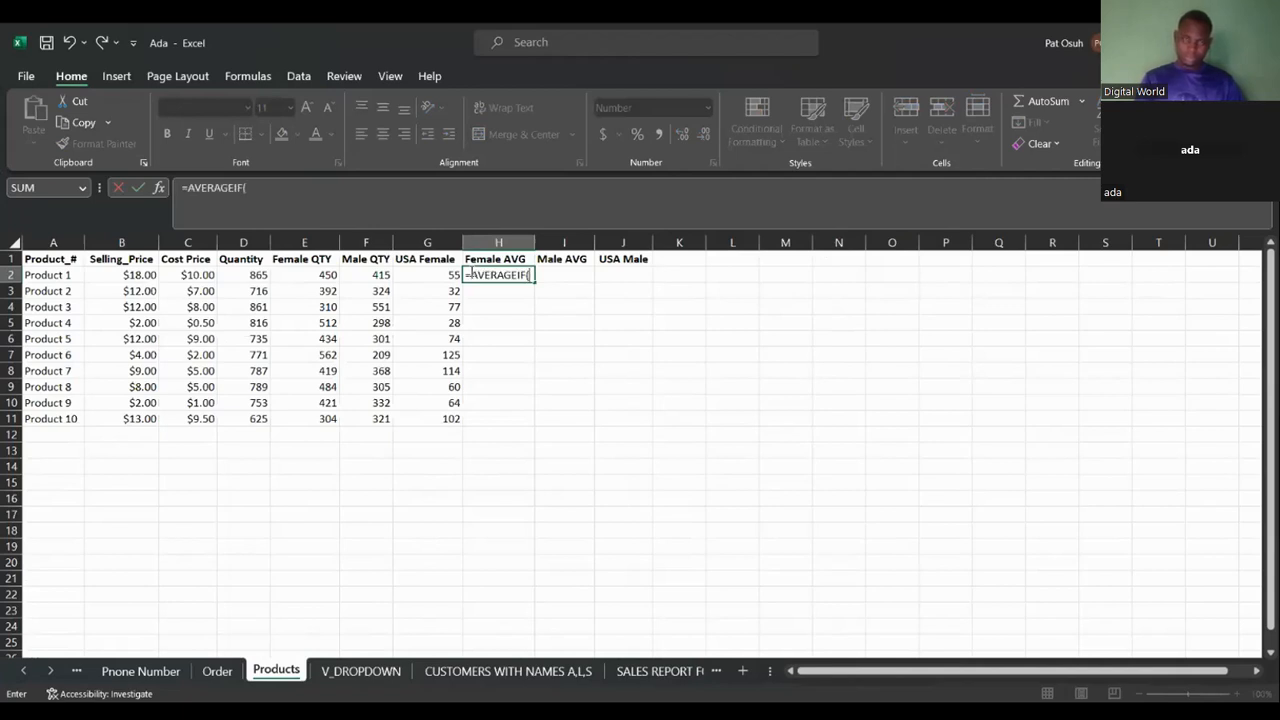
Add Order!D:D as the range and "Female" as the criterion to the H2 formula.
click(212, 671)
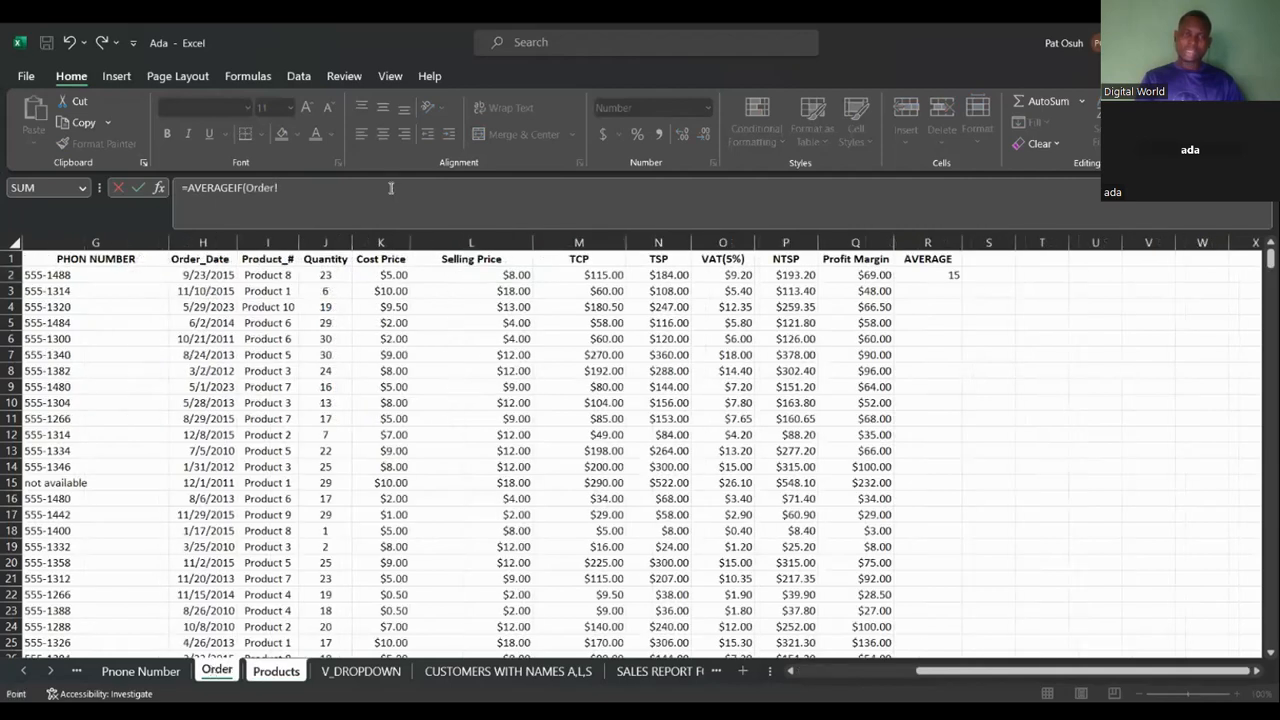
click(330, 241)
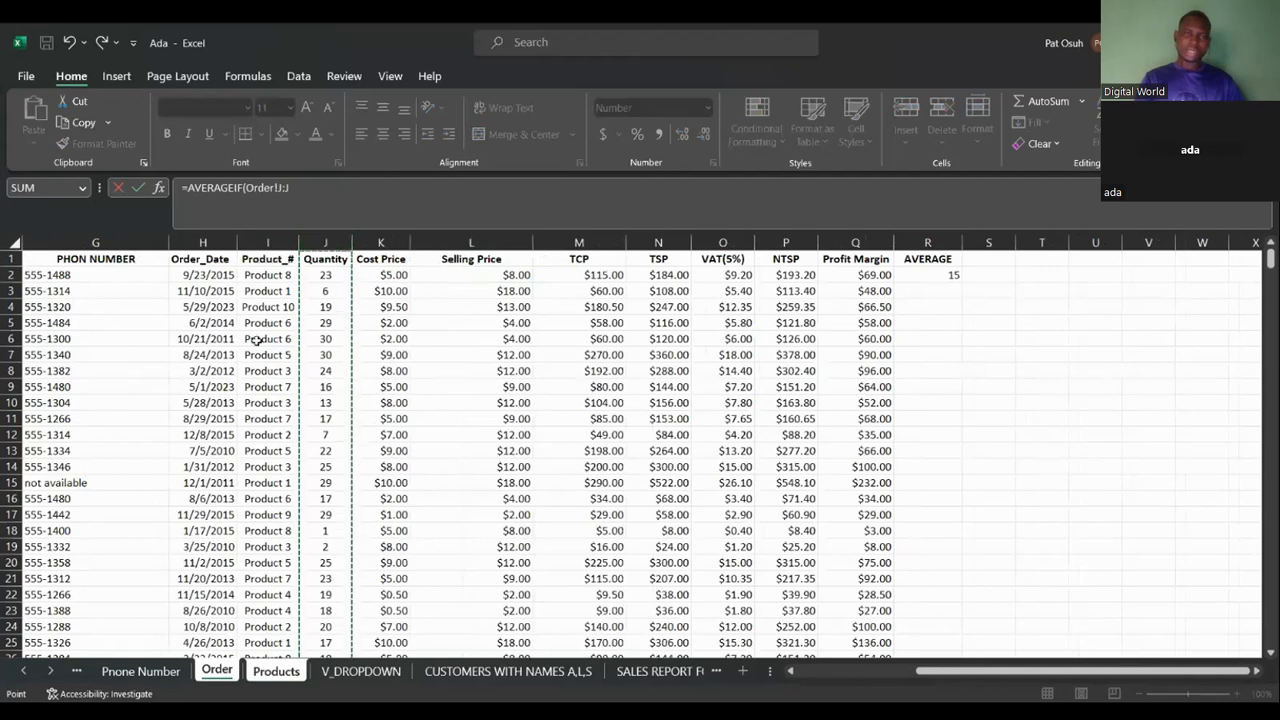
click(276, 670)
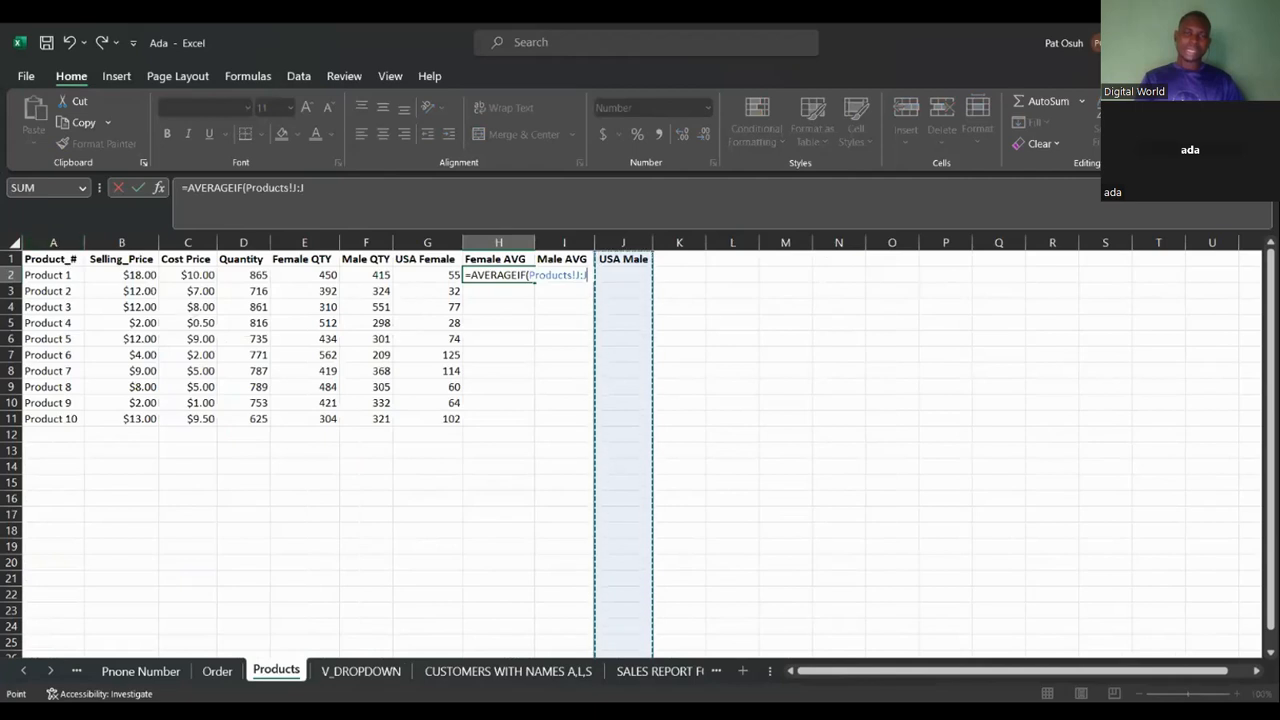
click(499, 262)
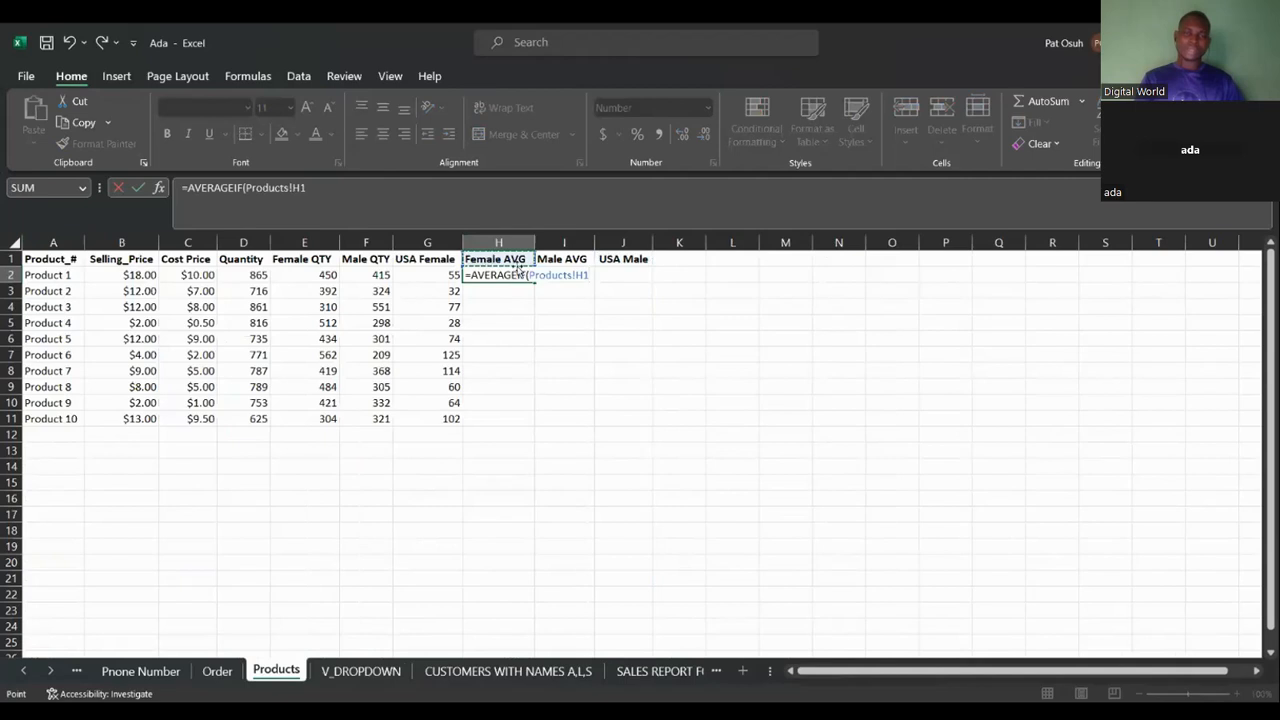
click(215, 671)
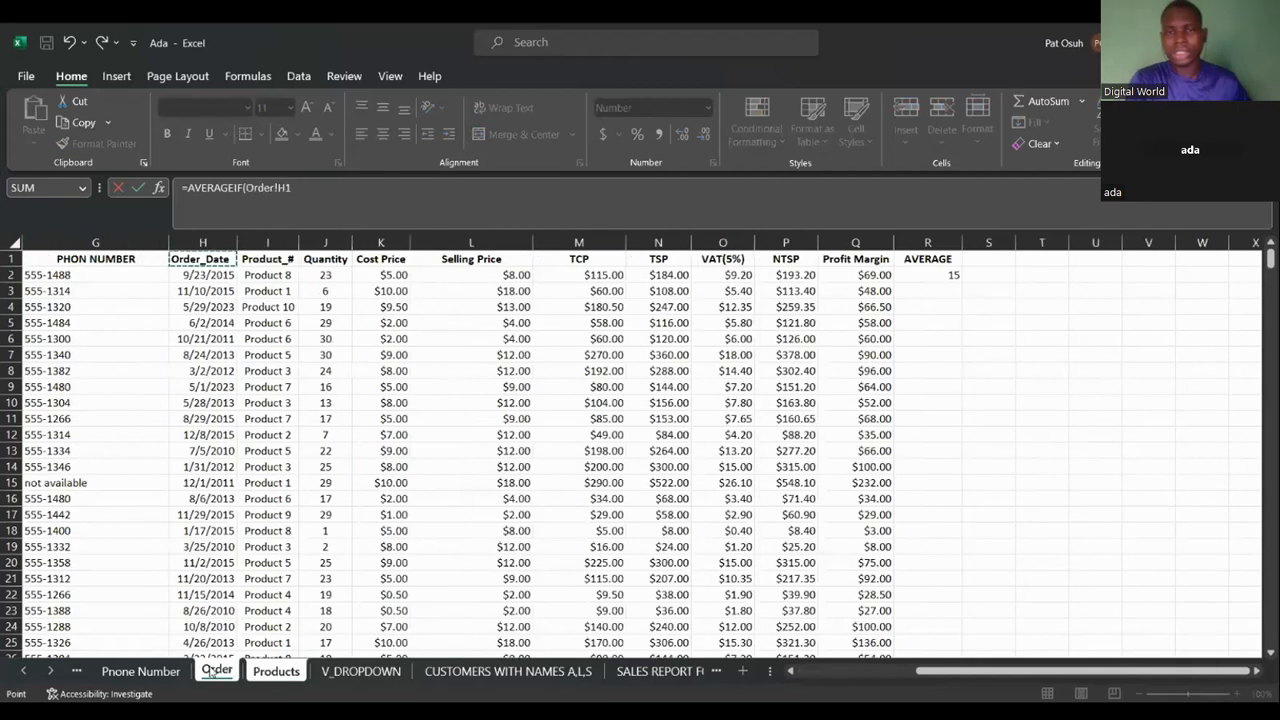
click(793, 671)
click(794, 671)
click(794, 671)
click(794, 671)
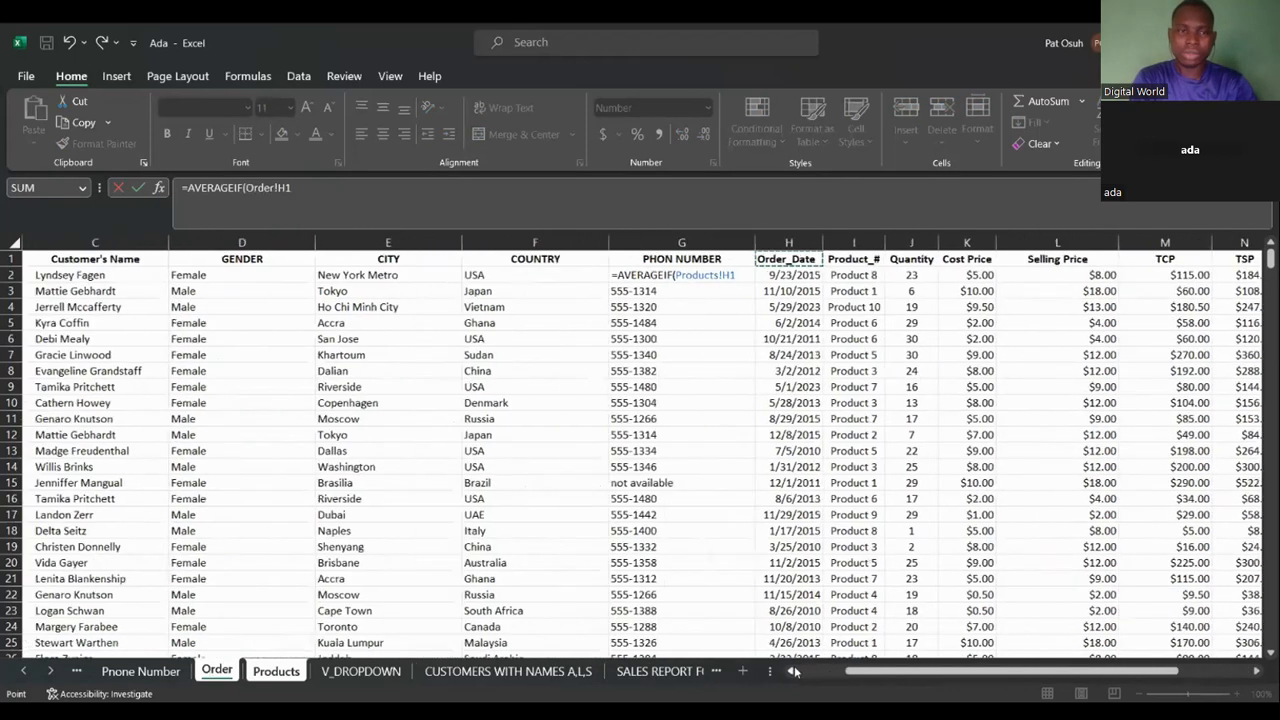
click(231, 242)
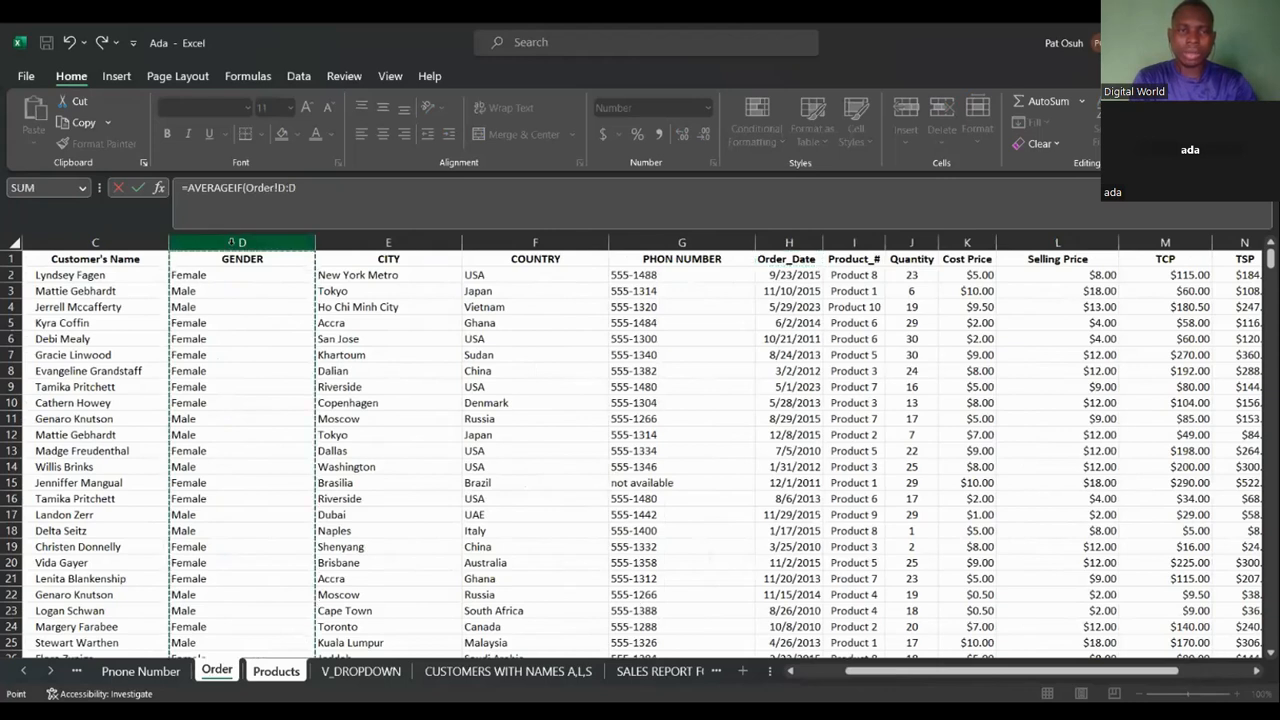
text(,)
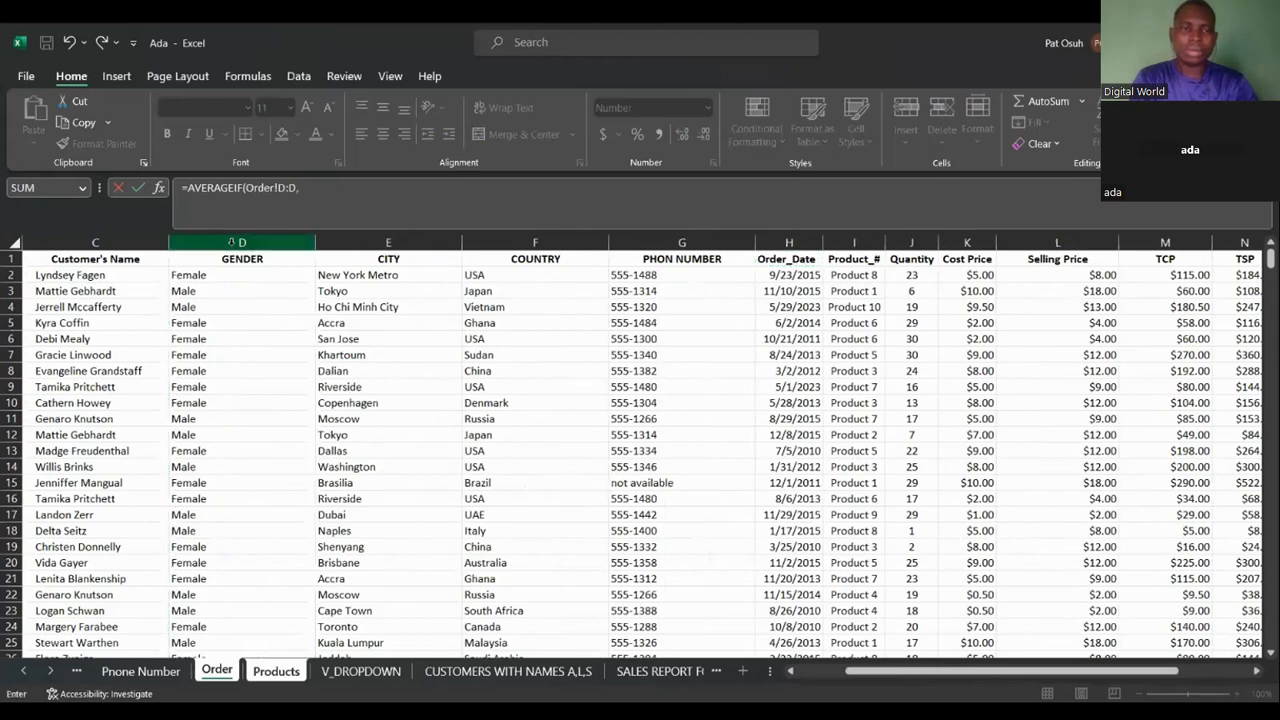
text("Female)
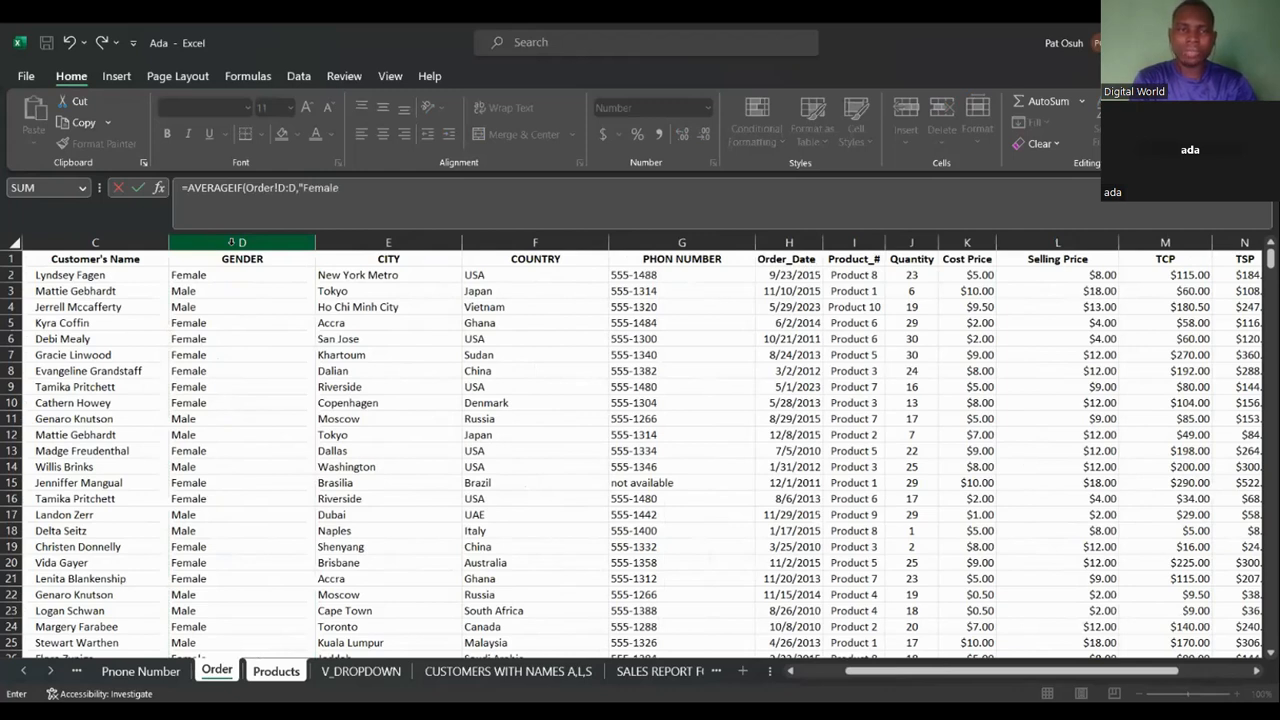
text(",)
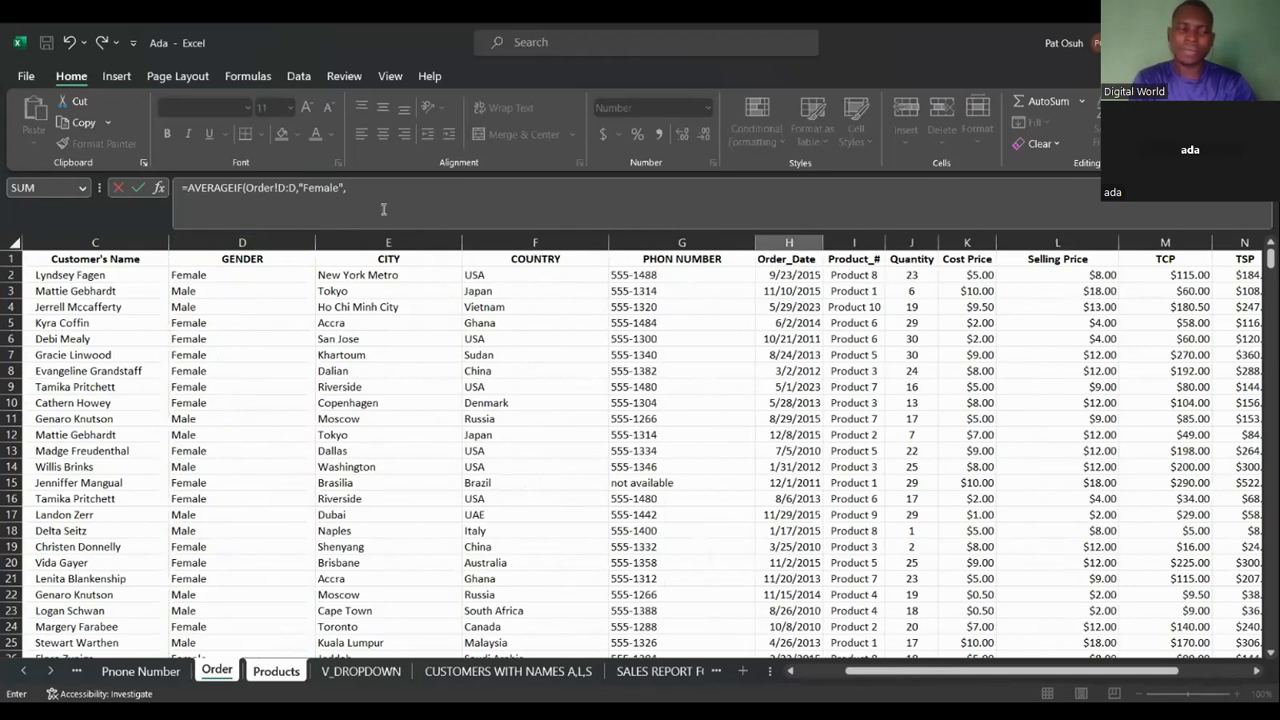
Change the H2 function to AVERAGEIFS and delete its arguments back to the opening bracket.
click(243, 187)
text(()
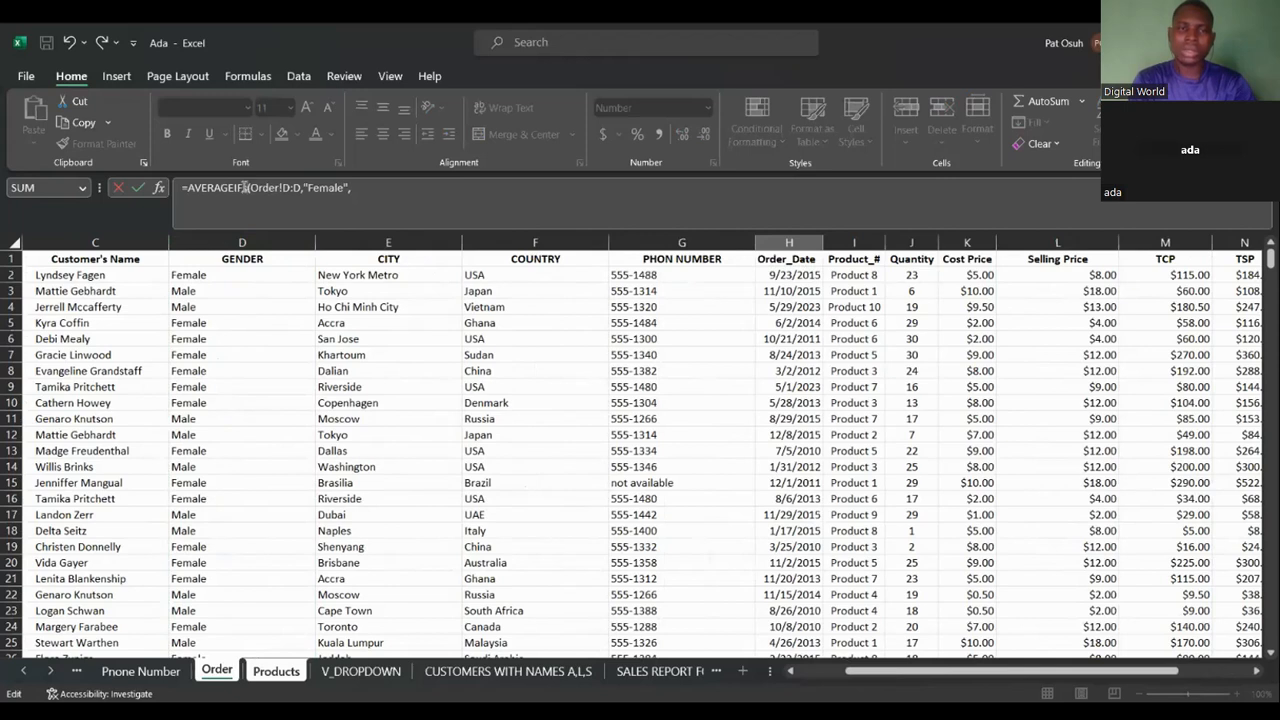
text(s)
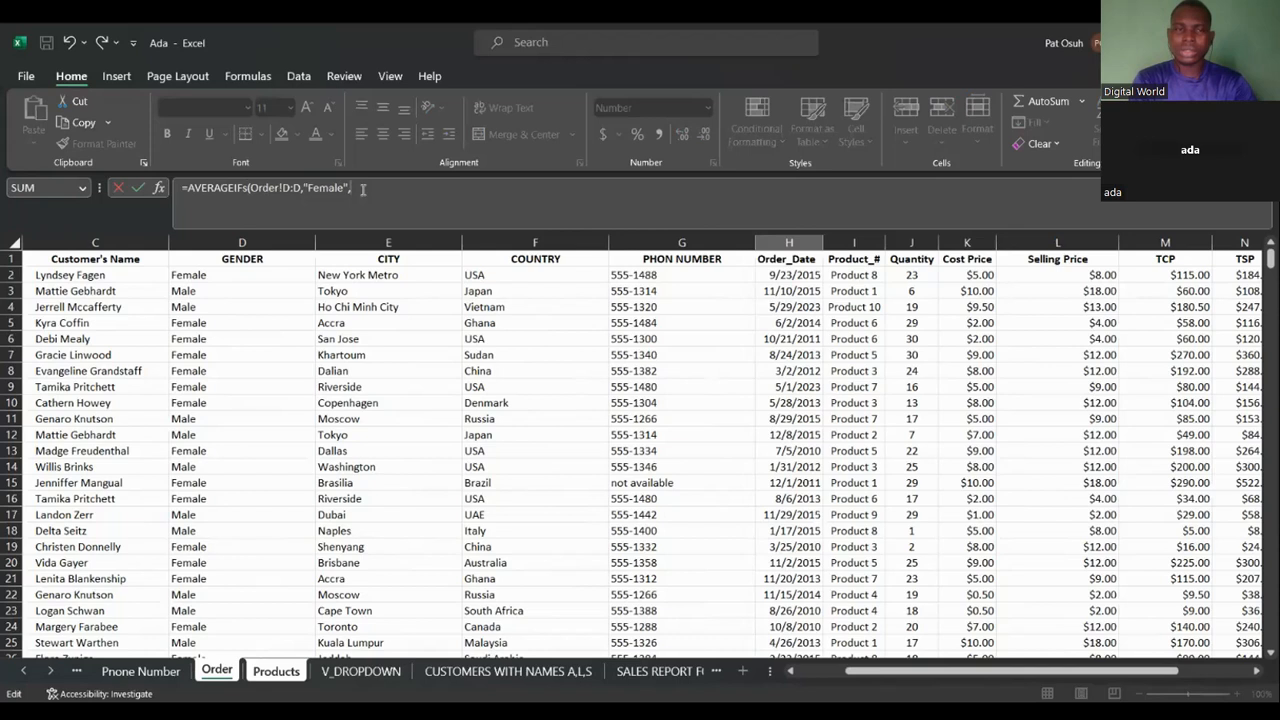
click(248, 188)
key(BackSpace)
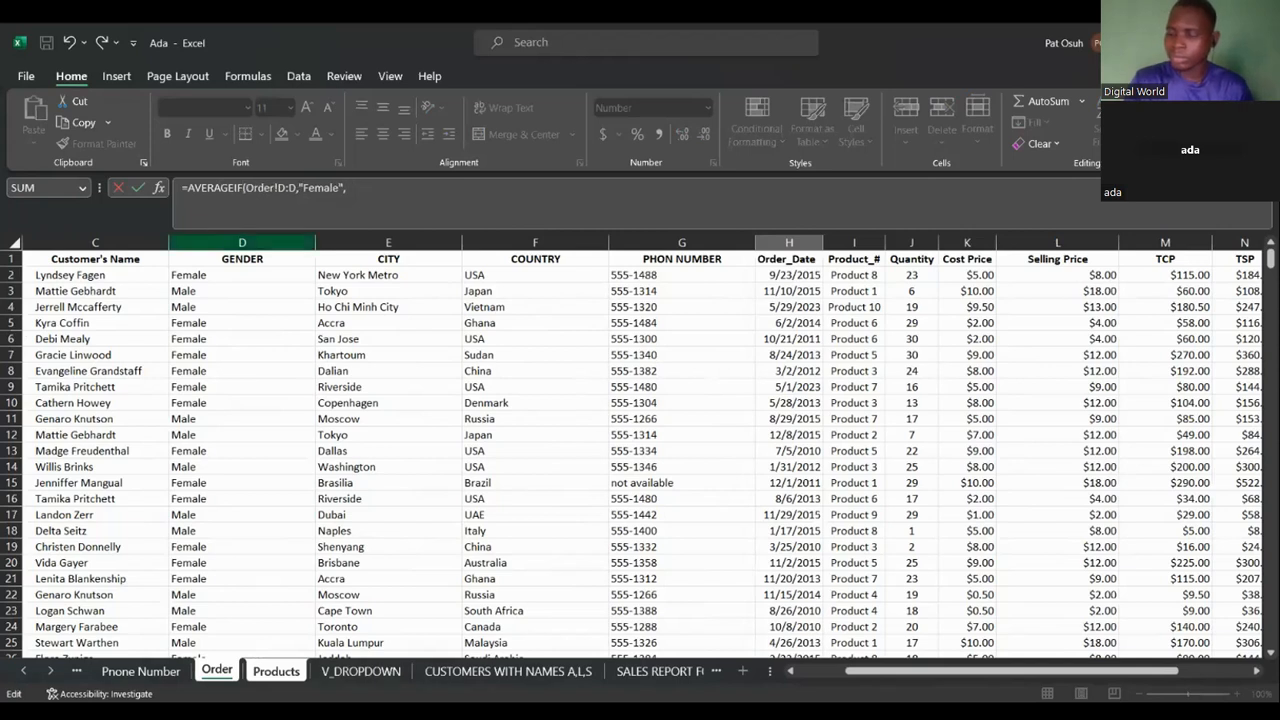
text(S)
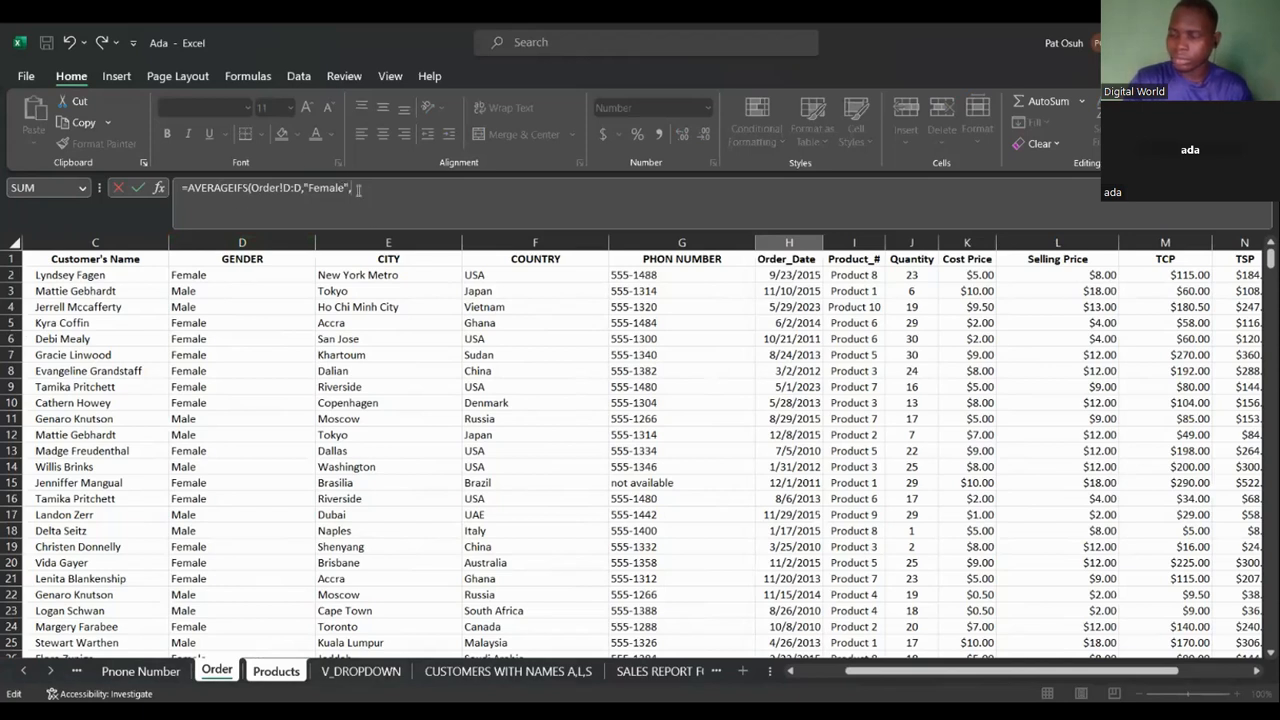
key(BackSpace)
key(BackSpace)
key(BackSpace)
key(BackSpace)
key(BackSpace)
key(BackSpace)
key(BackSpace)
key(BackSpace)
key(BackSpace)
key(BackSpace)
key(BackSpace)
key(BackSpace)
key(BackSpace)
key(BackSpace)
key(BackSpace)
key(BackSpace)
key(BackSpace)
key(BackSpace)
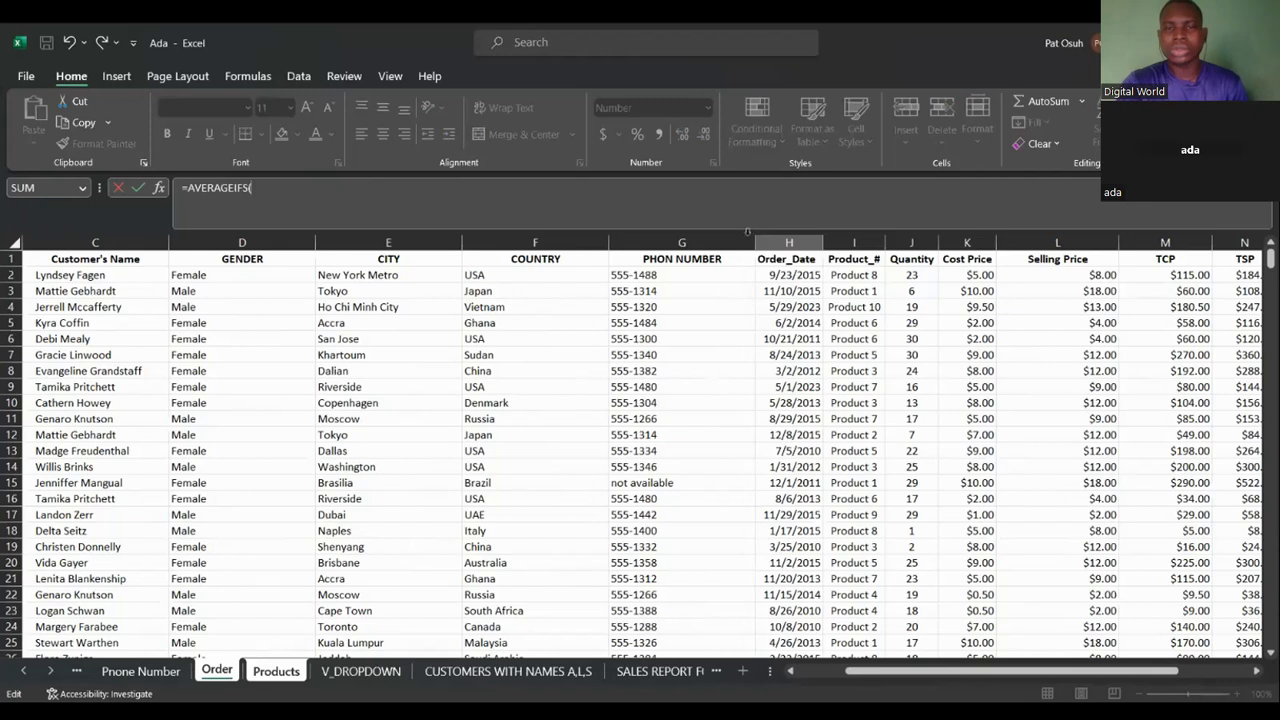
Add the Order sheet's Quantity column J:J as the average range of the AVERAGEIFS formula in H2.
click(1256, 677)
click(1256, 677)
click(1256, 677)
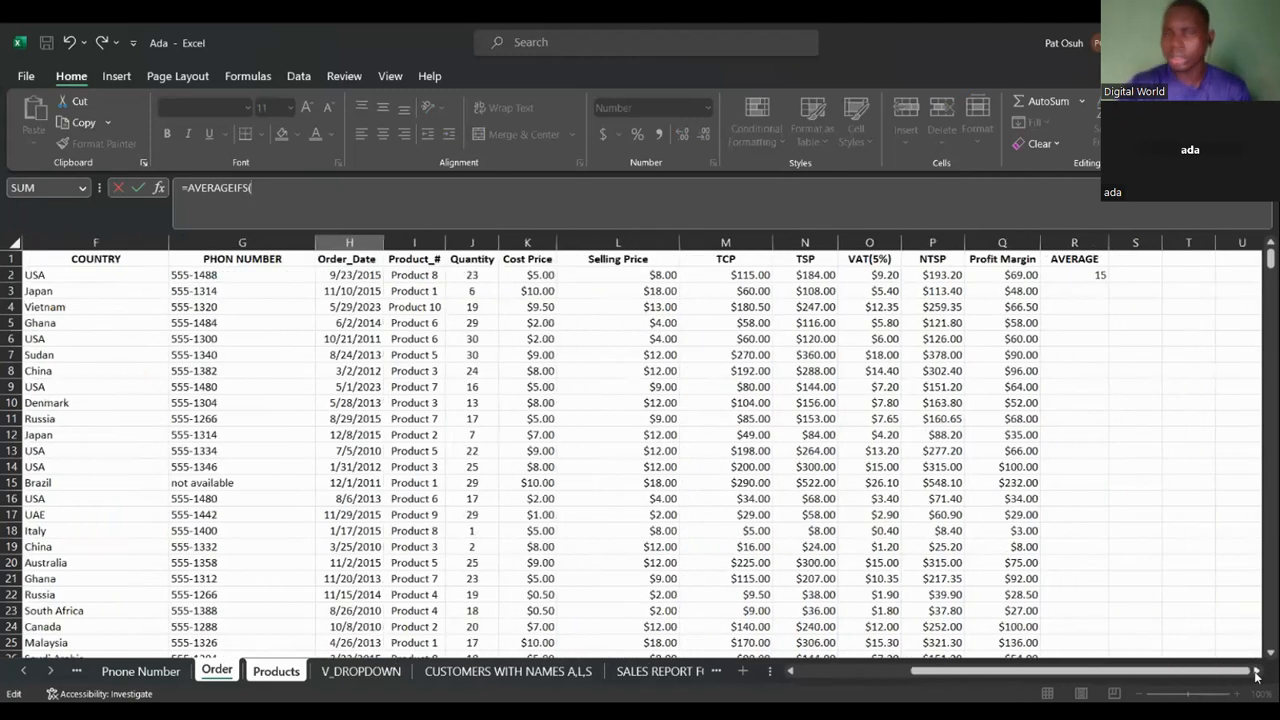
click(480, 239)
text(,)
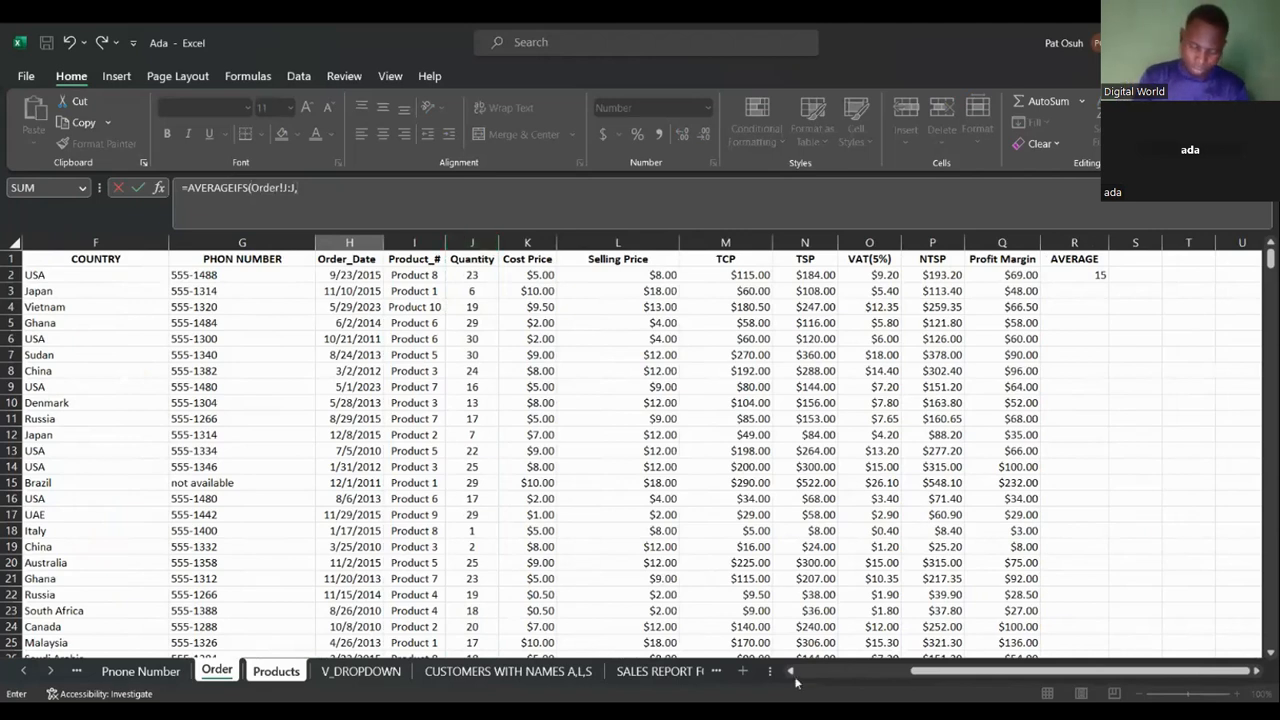
Add Order!D:D as the first criteria range with "Female" as its criterion, closing the bracket.
scroll(795, 680, left, 5)
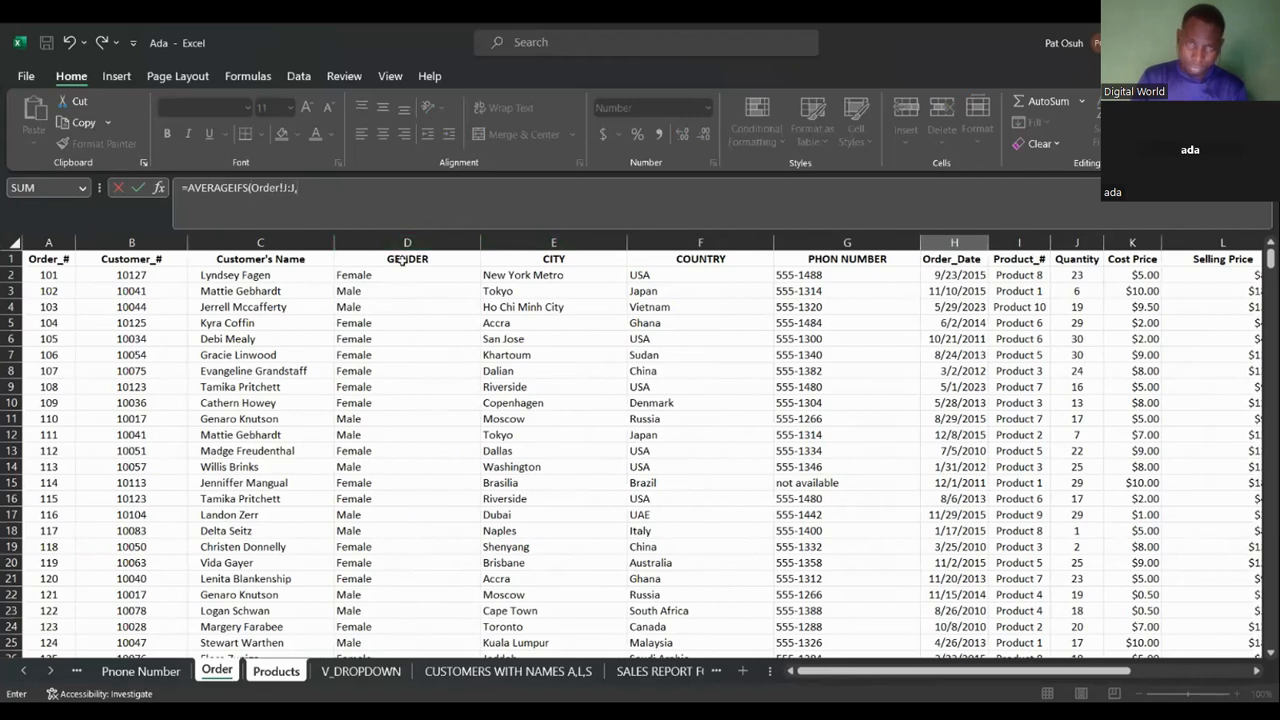
click(157, 187)
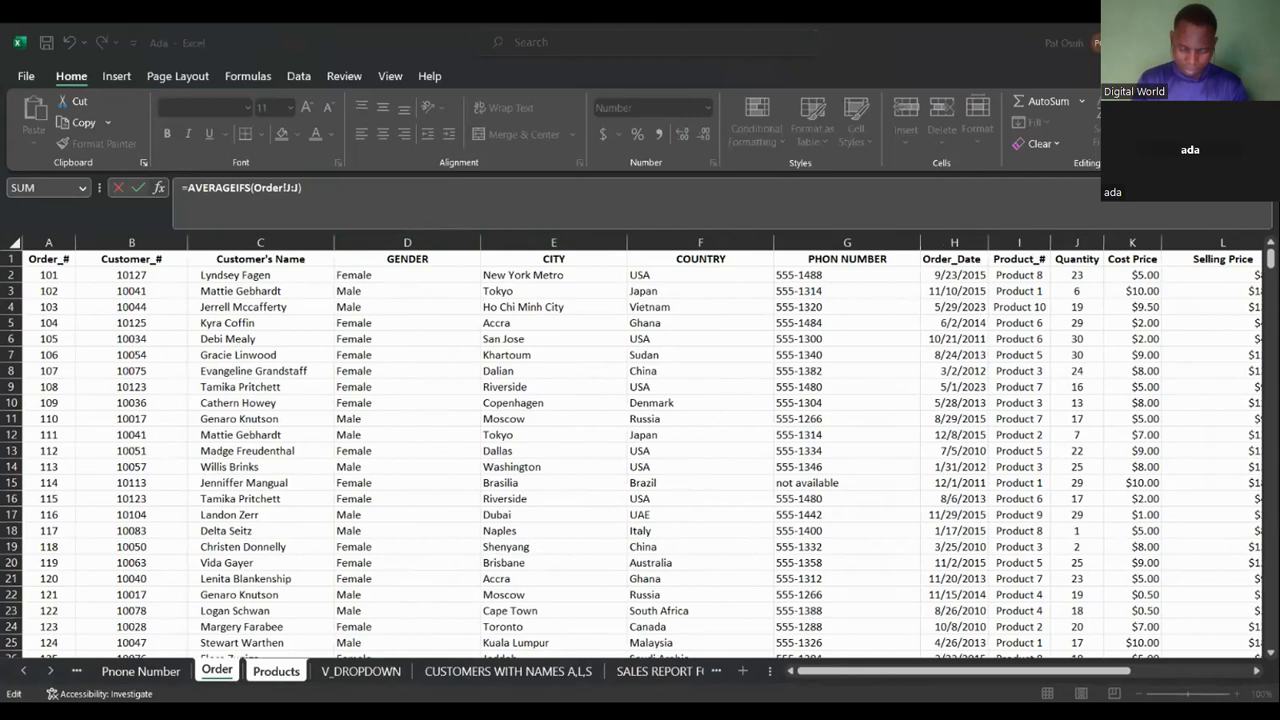
key(Tab)
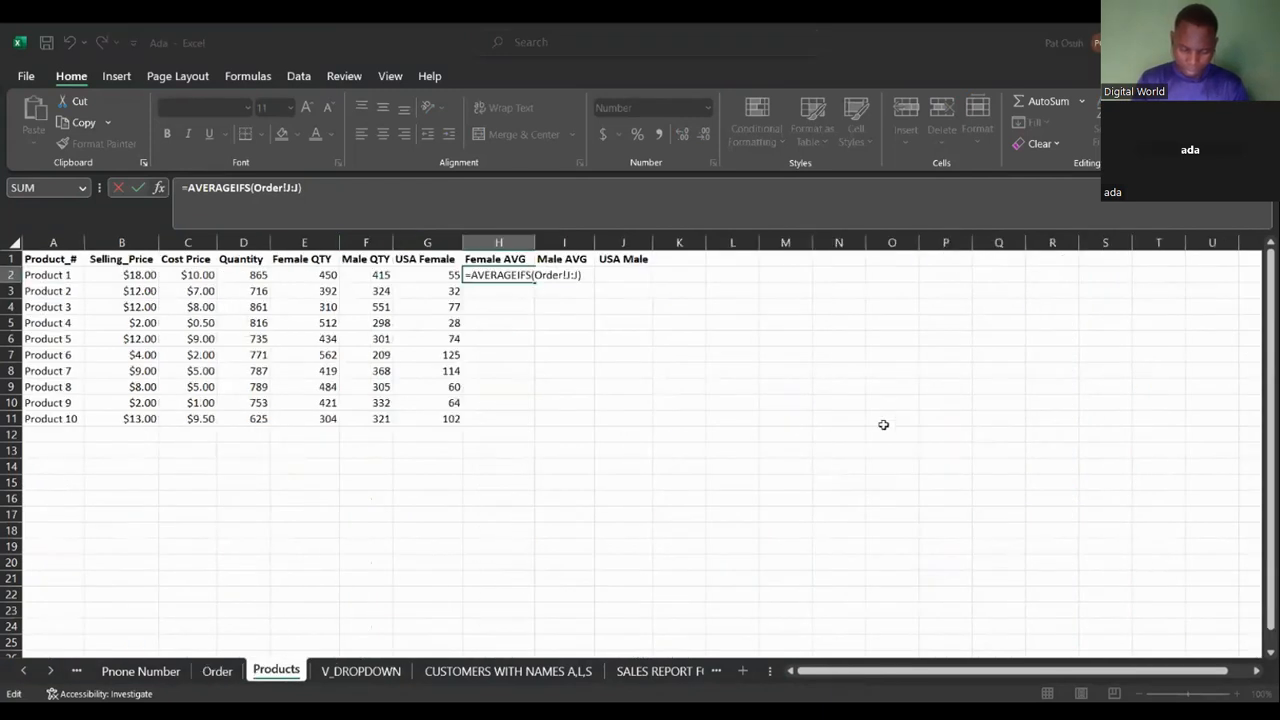
text(,)
click(229, 677)
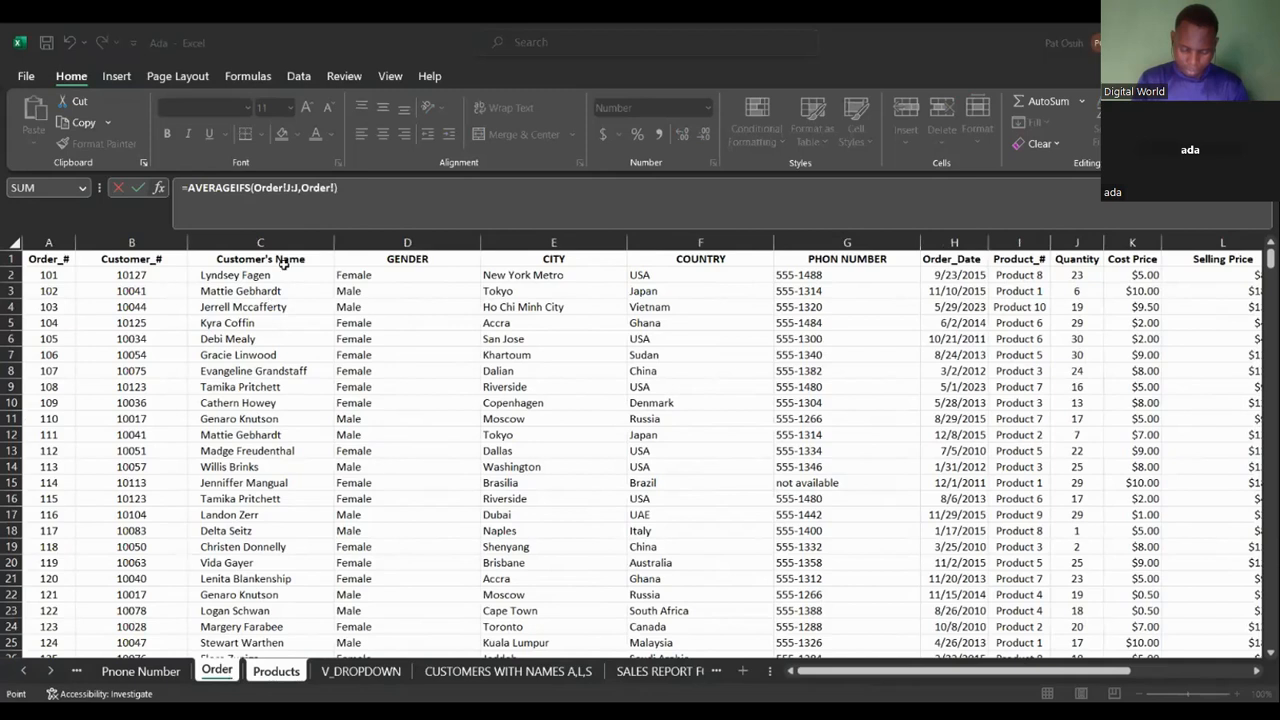
click(406, 240)
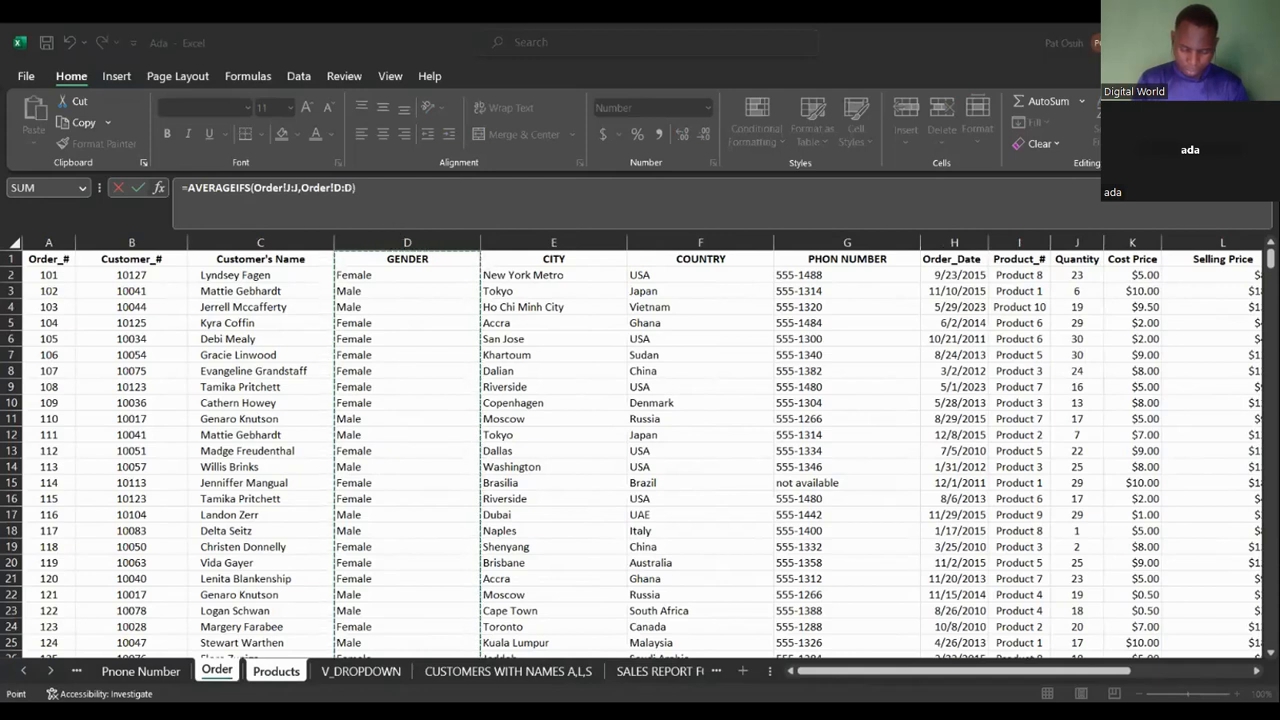
text(,)
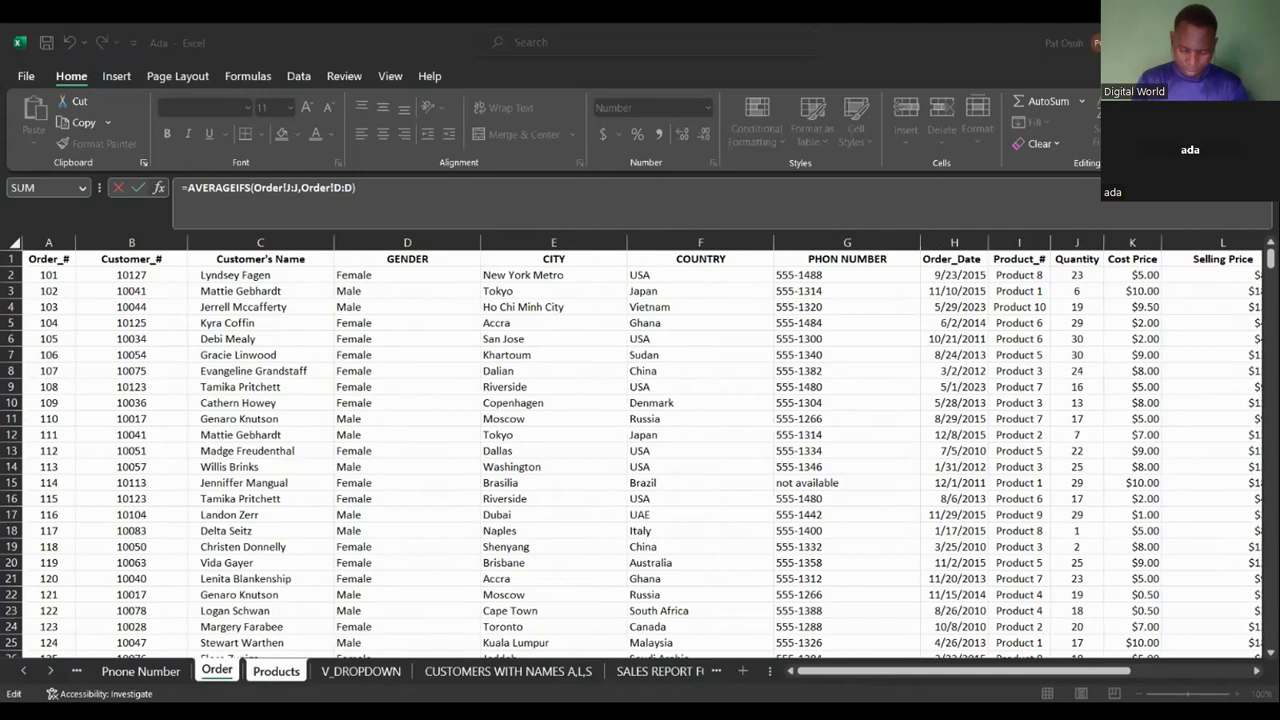
text(,"Female)
key(Return)
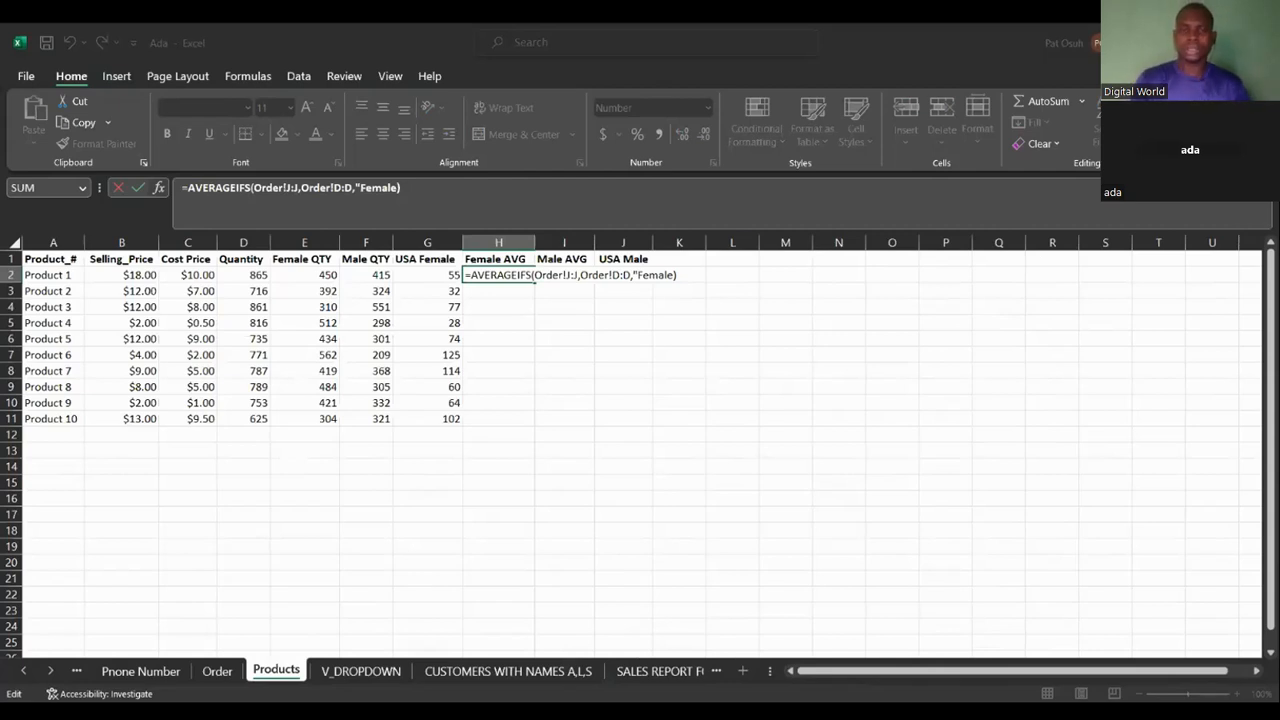
text())
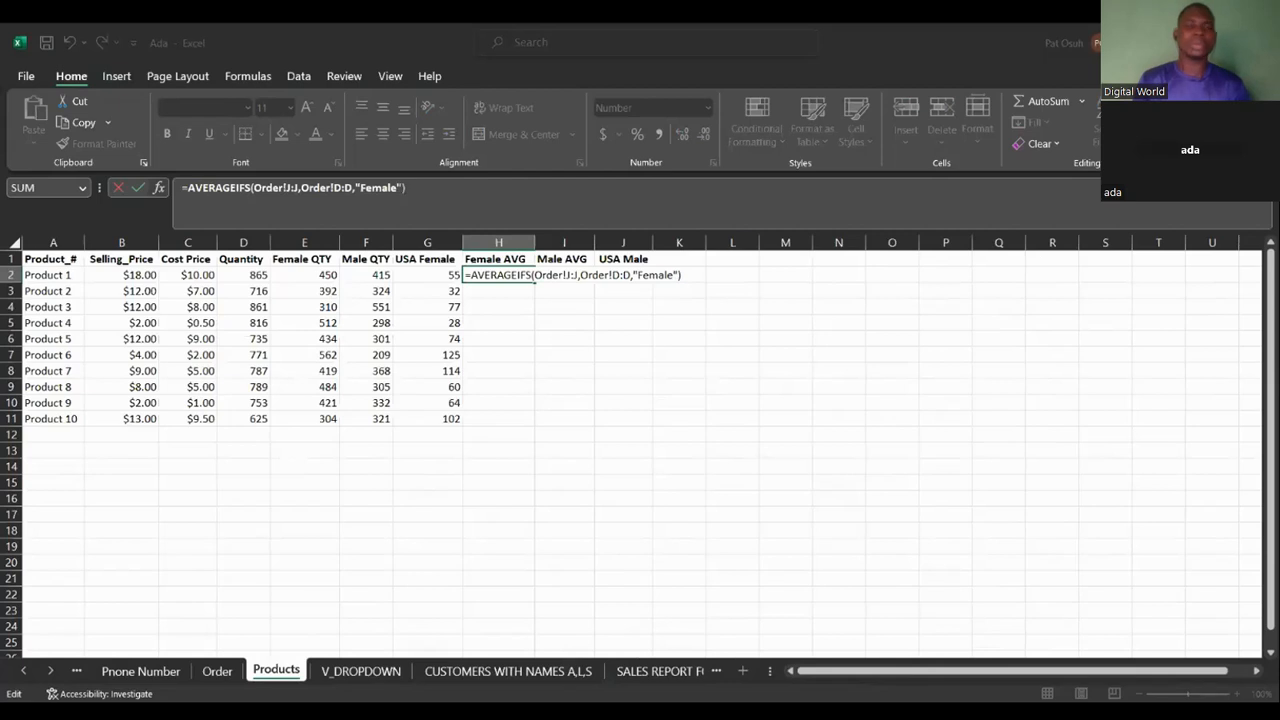
text(+)
click(220, 672)
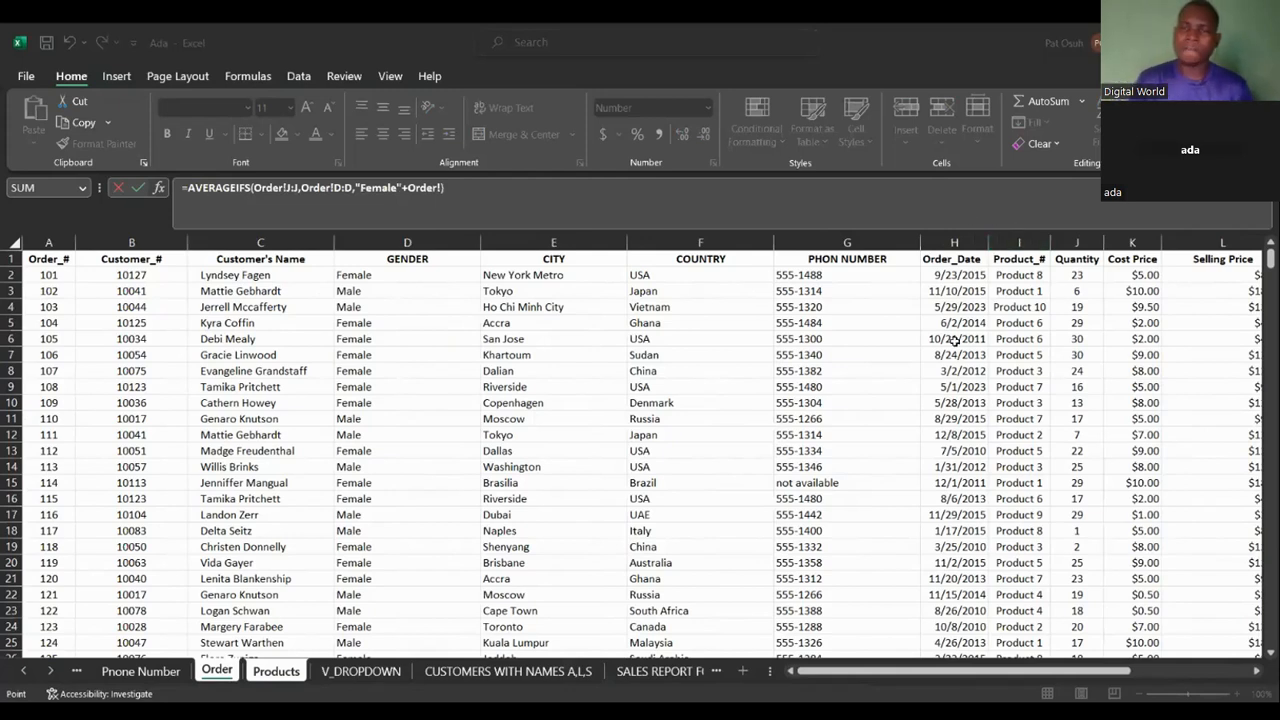
key(BackSpace)
key(BackSpace)
key(BackSpace)
key(BackSpace)
key(BackSpace)
key(BackSpace)
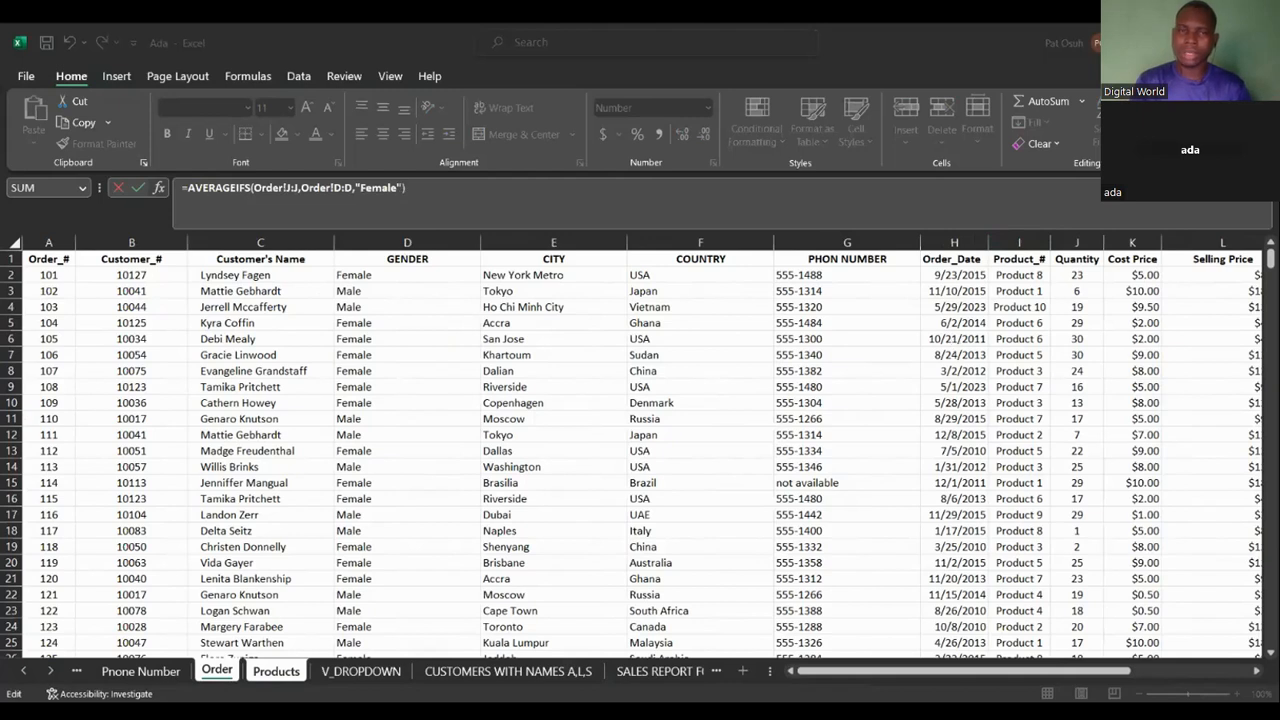
Add the Order sheet's Product_# column I:I as the second criteria range in the H2 formula.
key(Return)
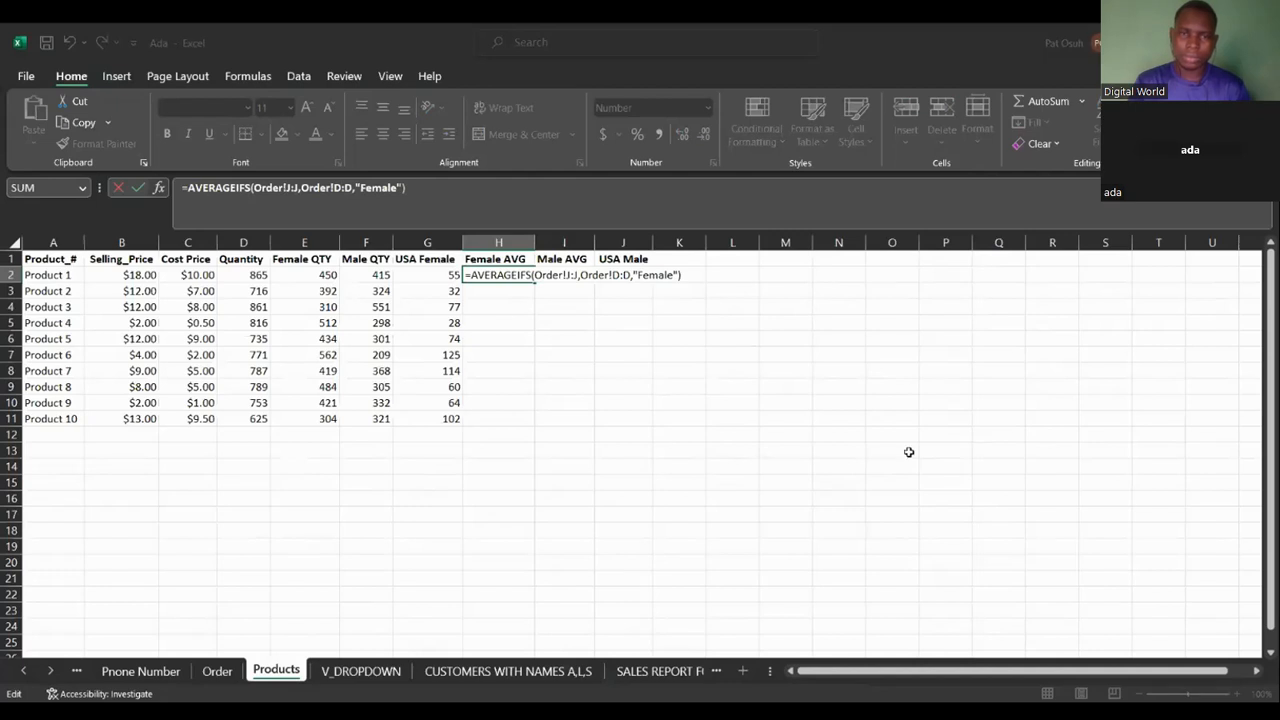
text(,,)
click(217, 672)
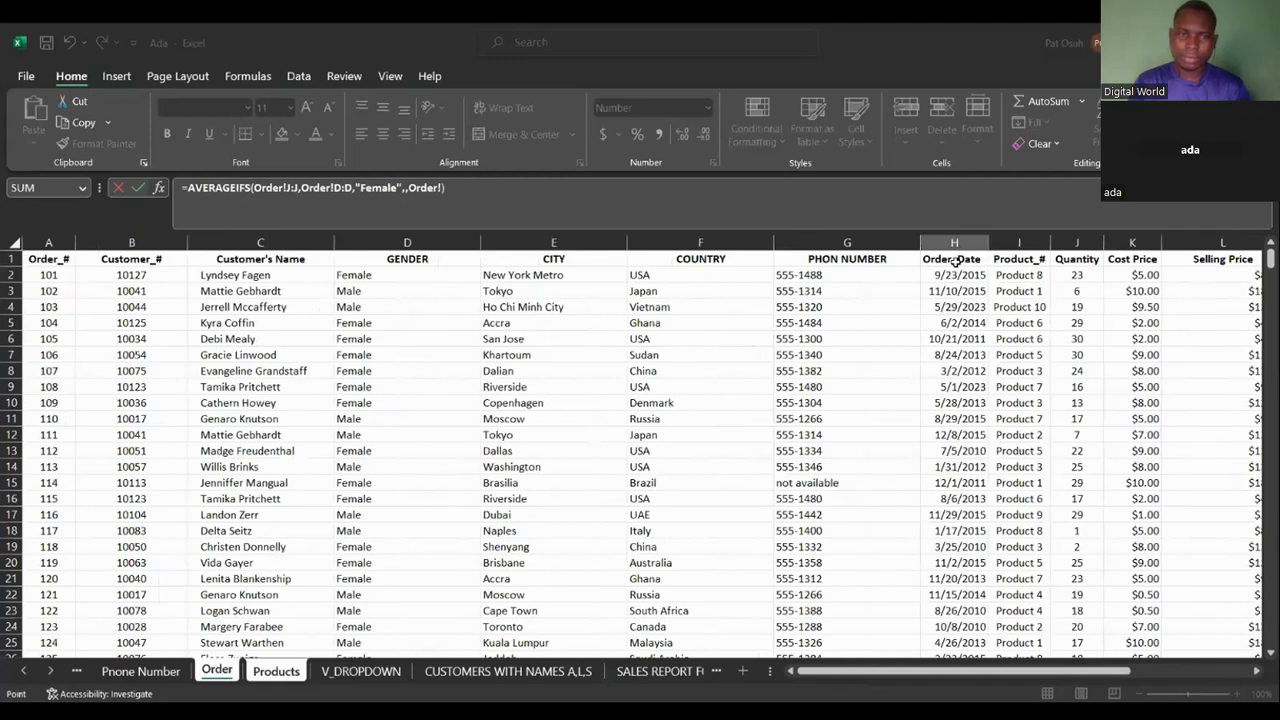
click(1022, 243)
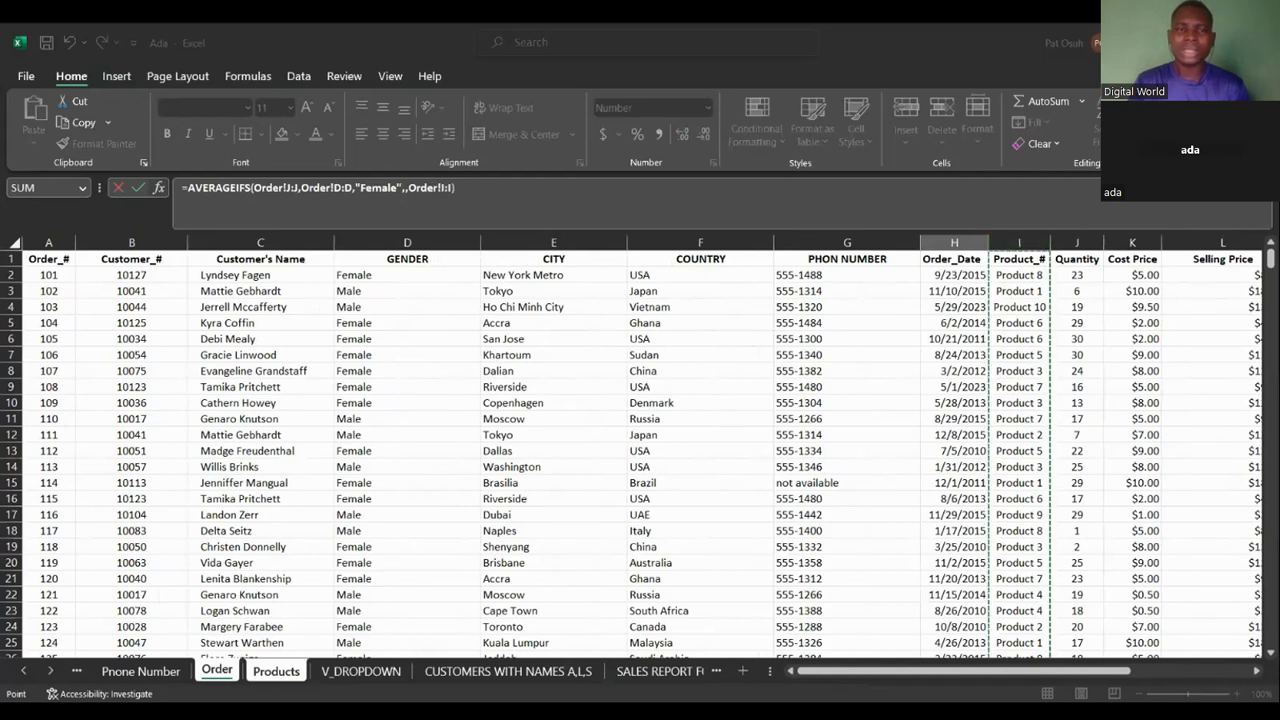
key(F2)
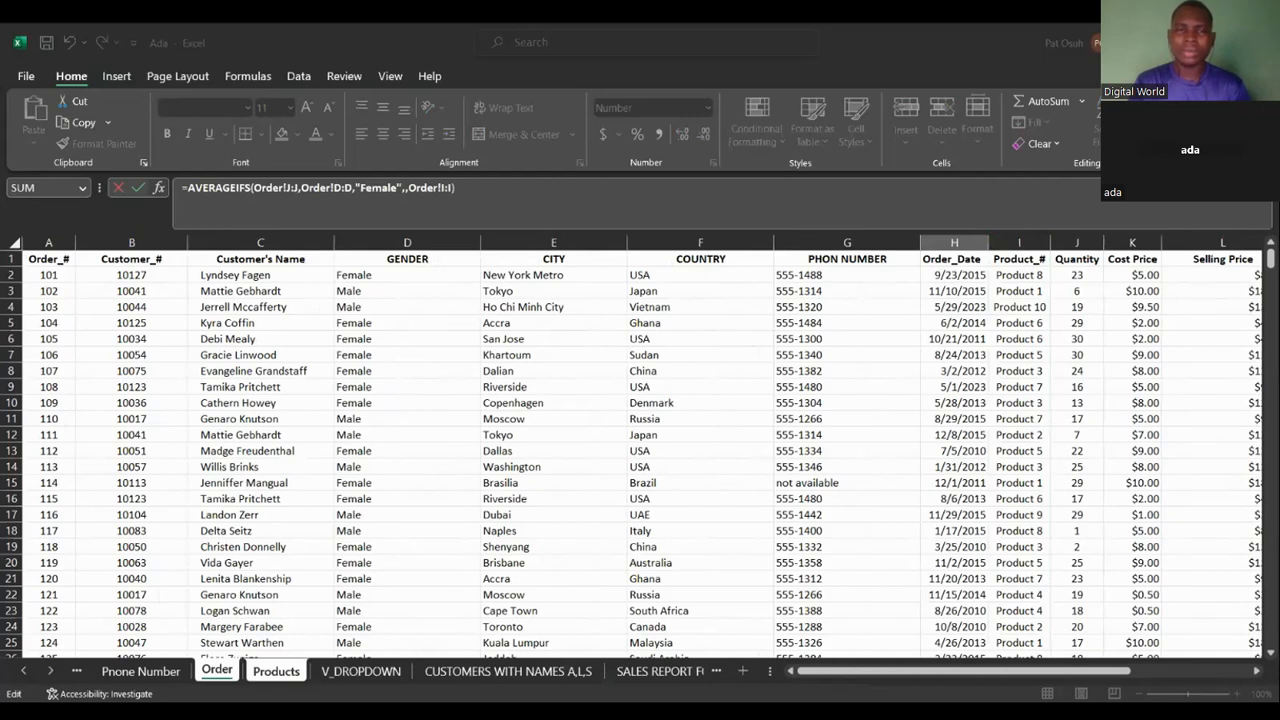
click(276, 671)
key(BackSpace)
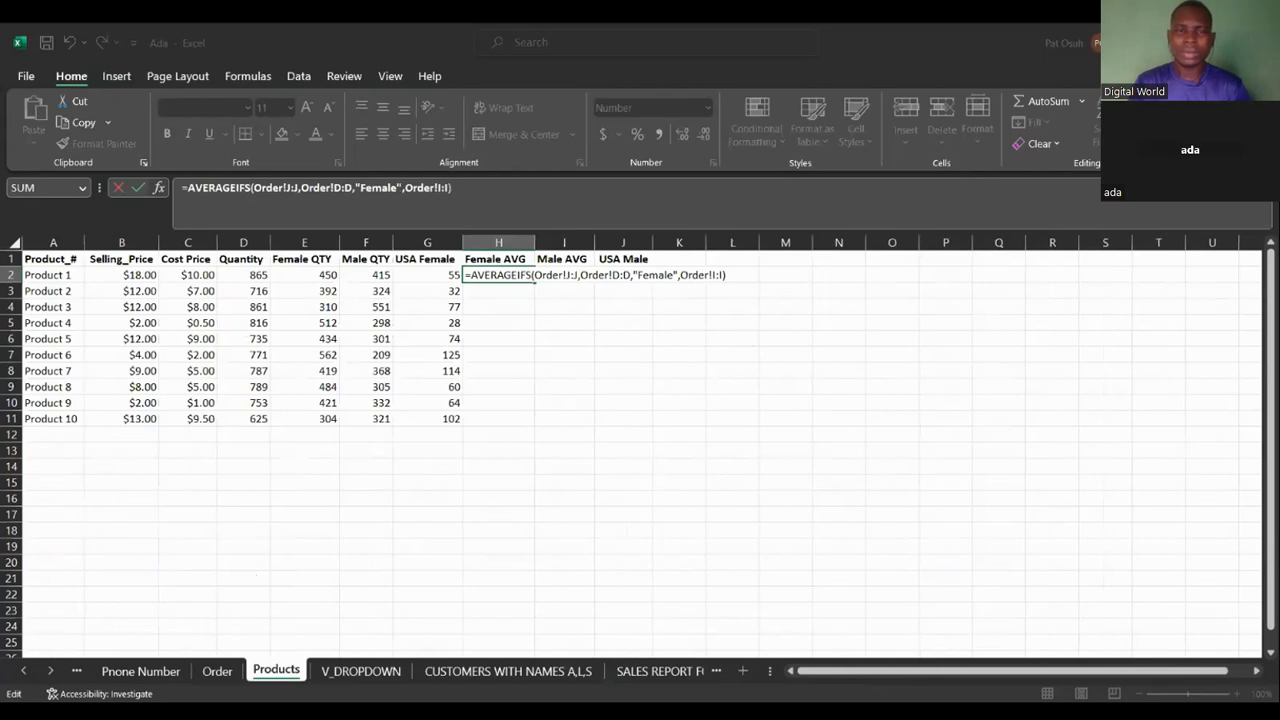
Add Products!A2 as the product criterion, enter the H2 formula, and fill it down to H11.
click(217, 671)
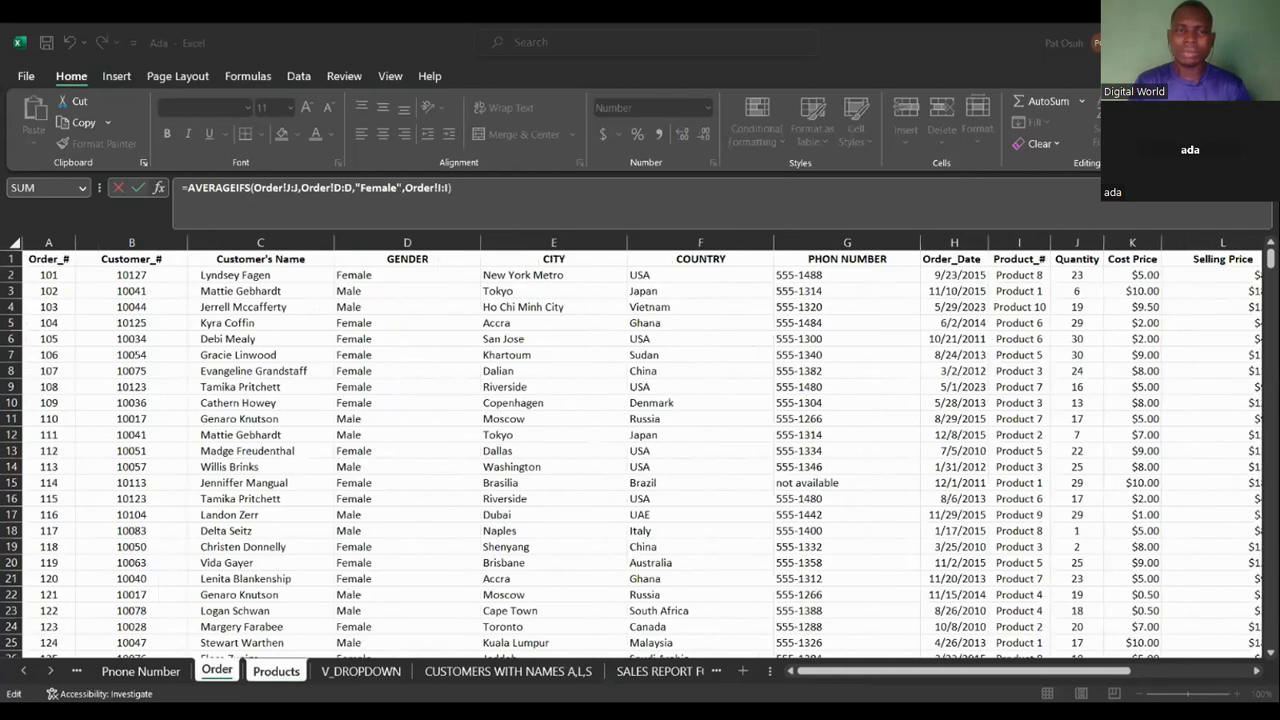
click(290, 673)
click(72, 277)
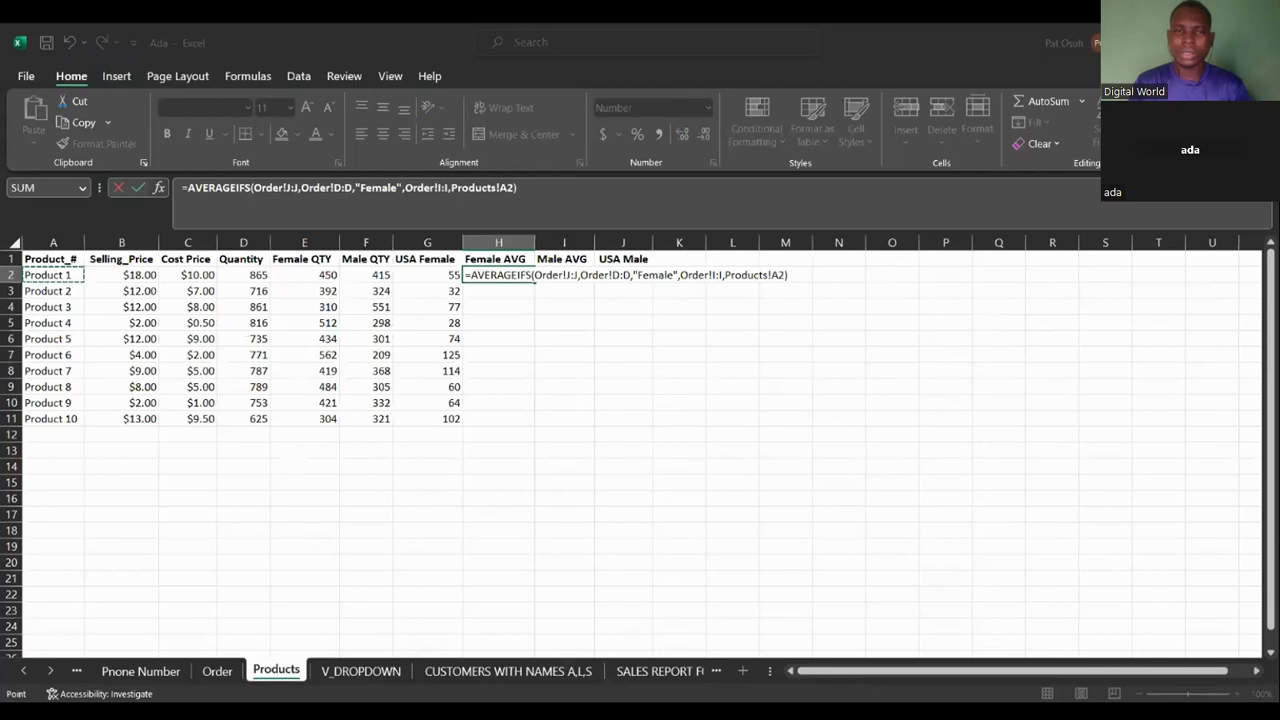
key(ctrl+Return)
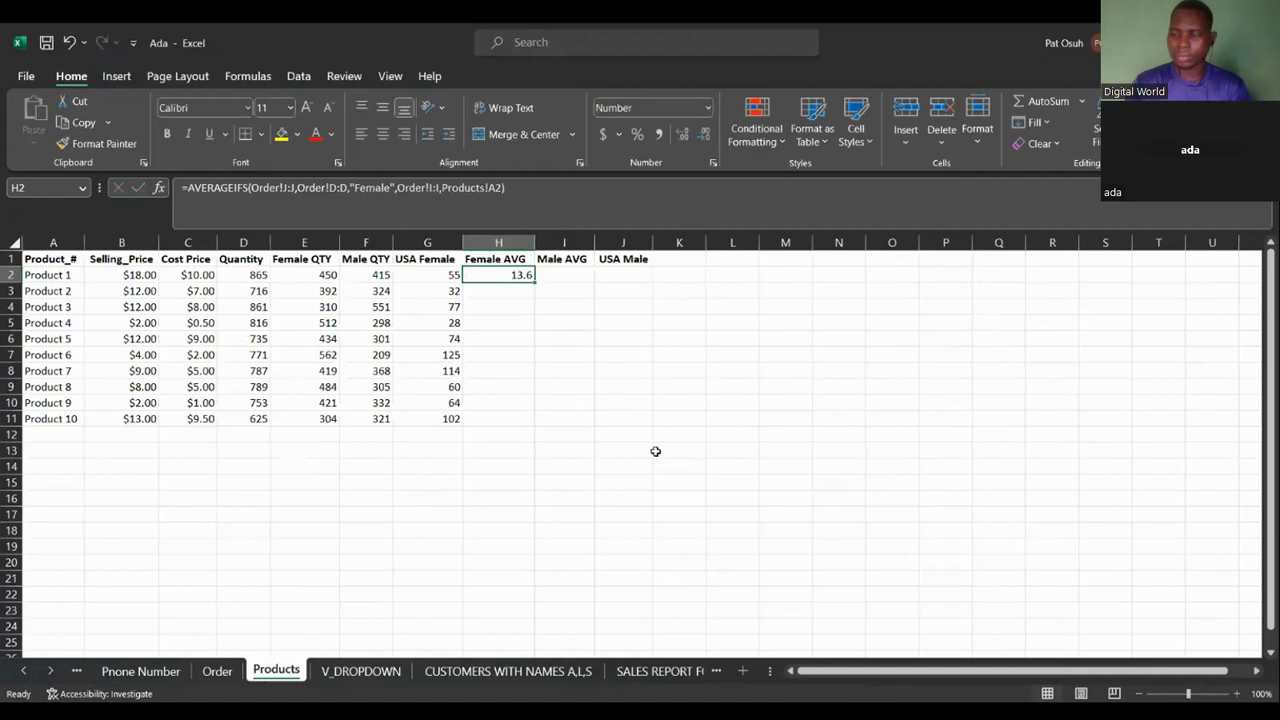
double_click(535, 281)
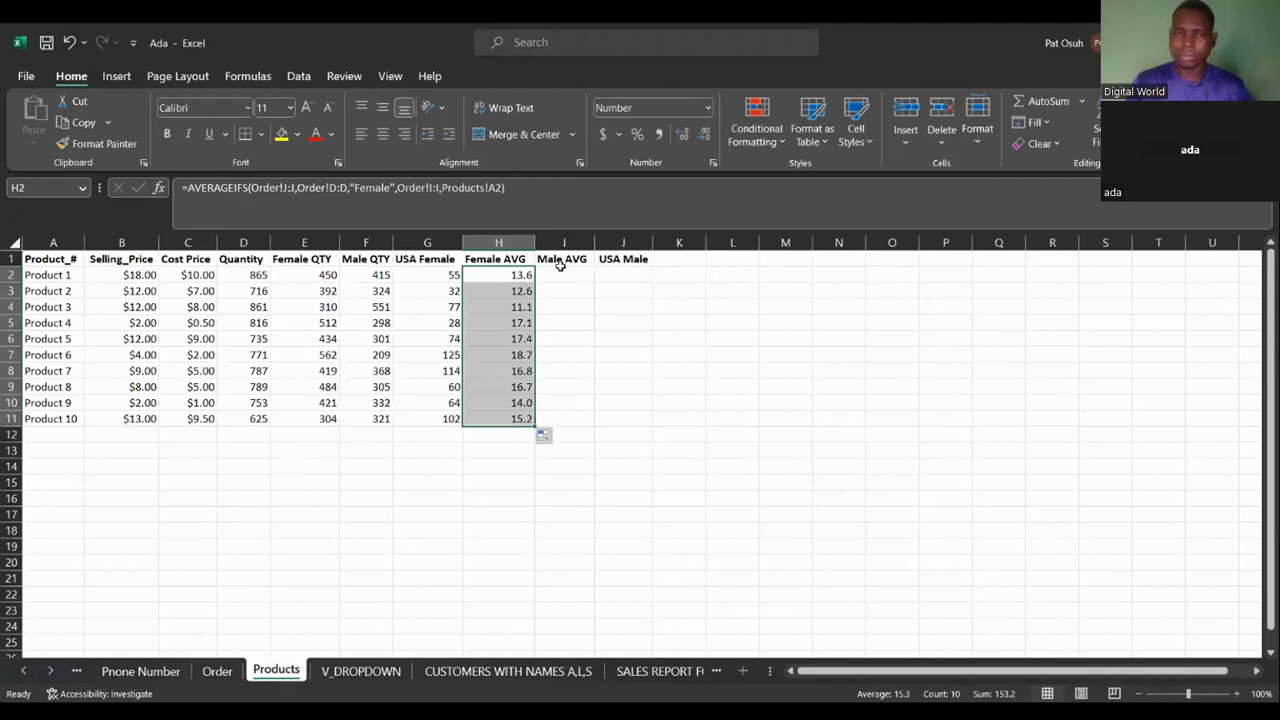
Start an AVERAGEIFS formula in the Male AVG cell I2 with Order!J:J as the average range.
click(560, 267)
click(561, 277)
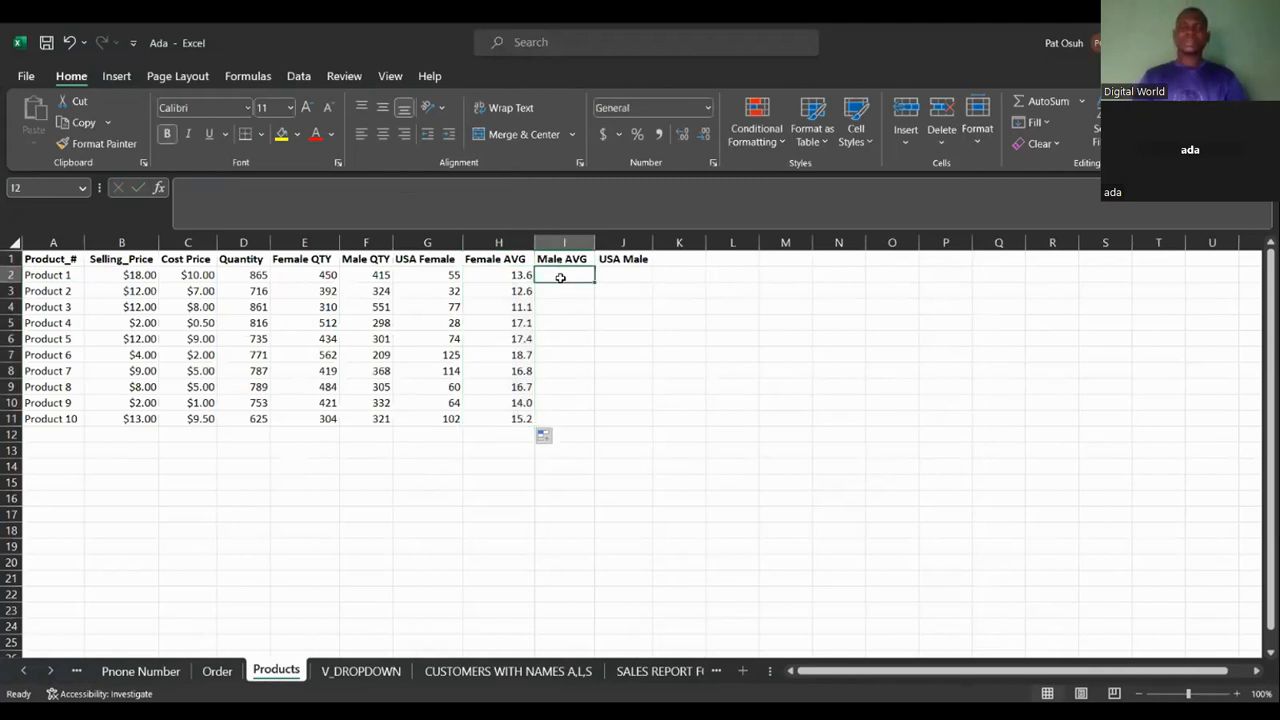
text(=av)
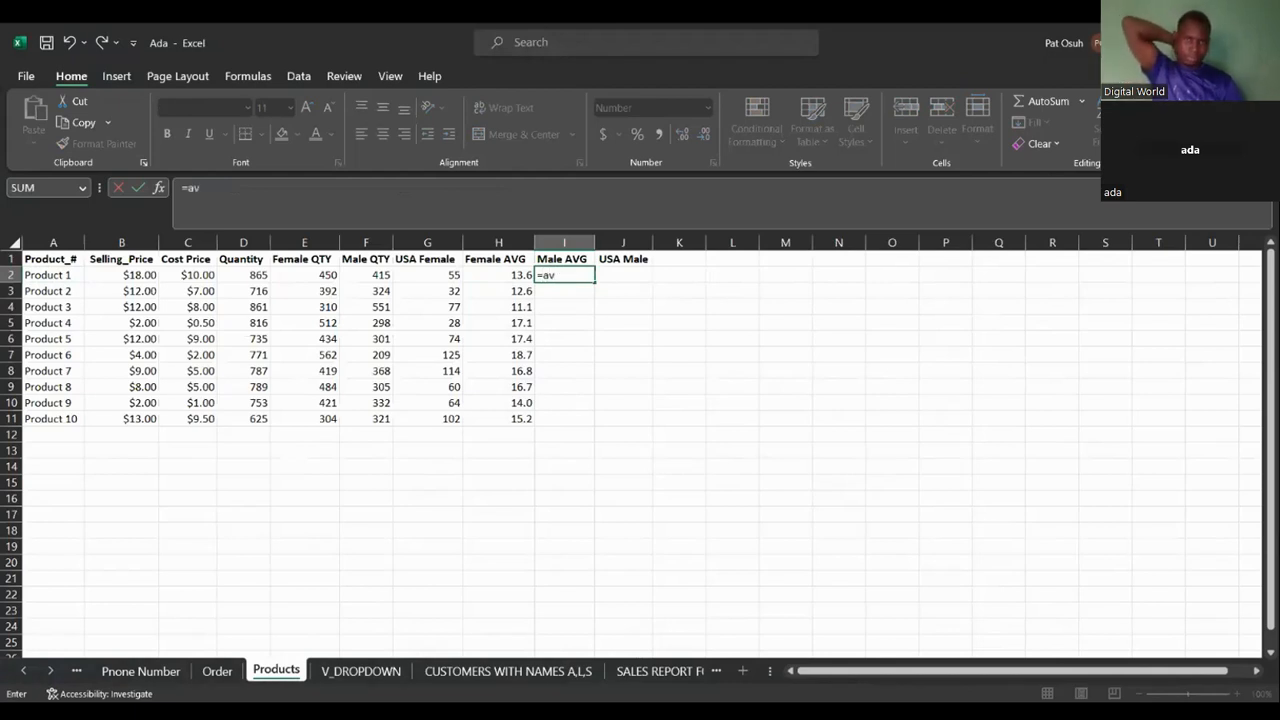
double_click(590, 344)
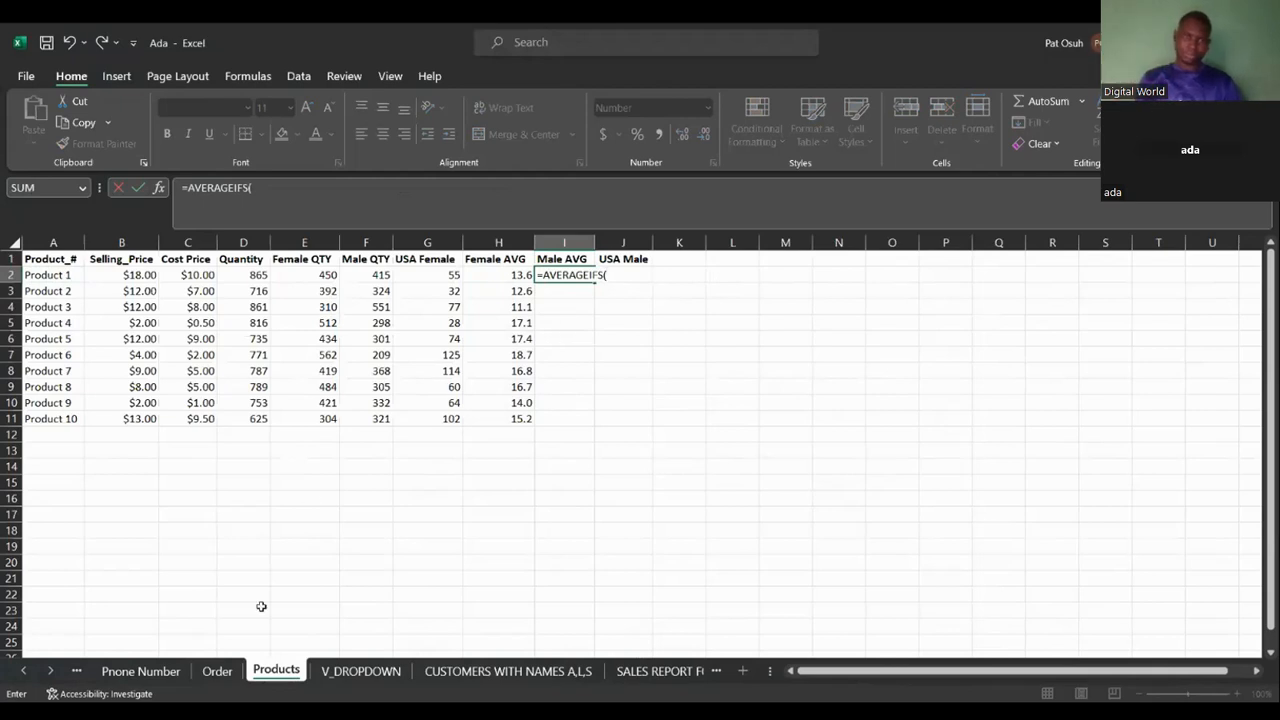
click(222, 670)
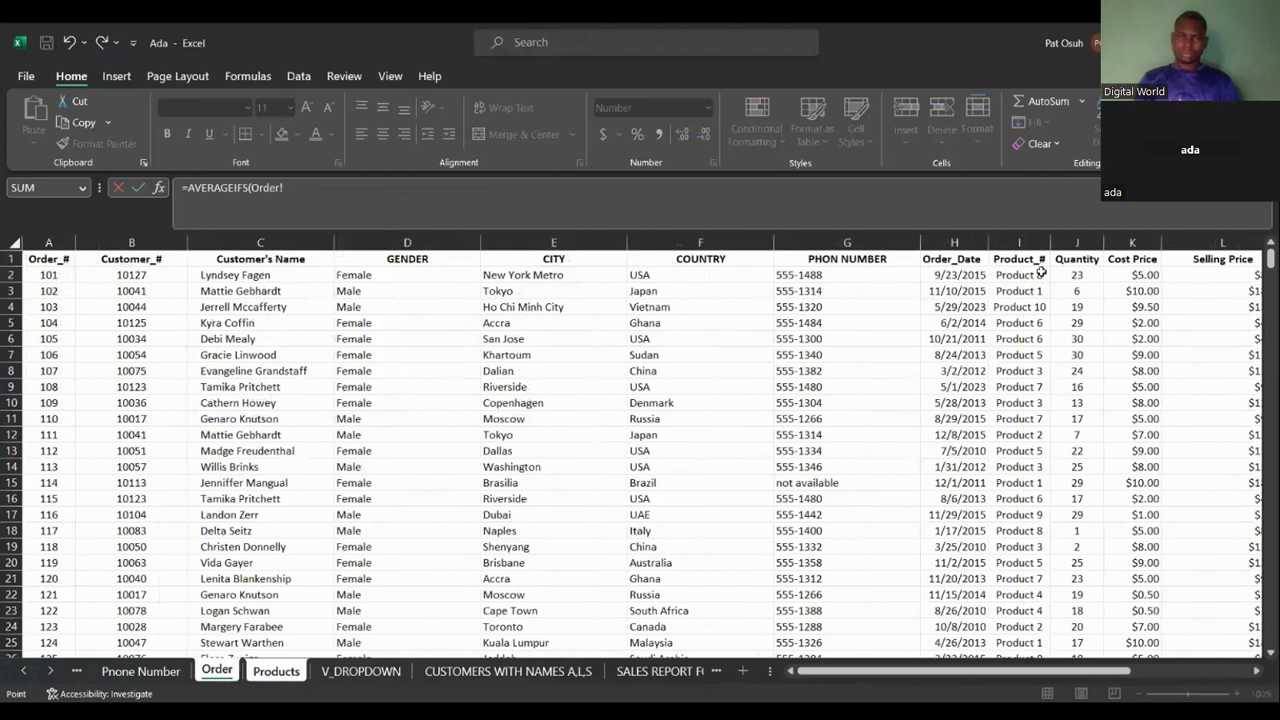
click(1074, 241)
text(,)
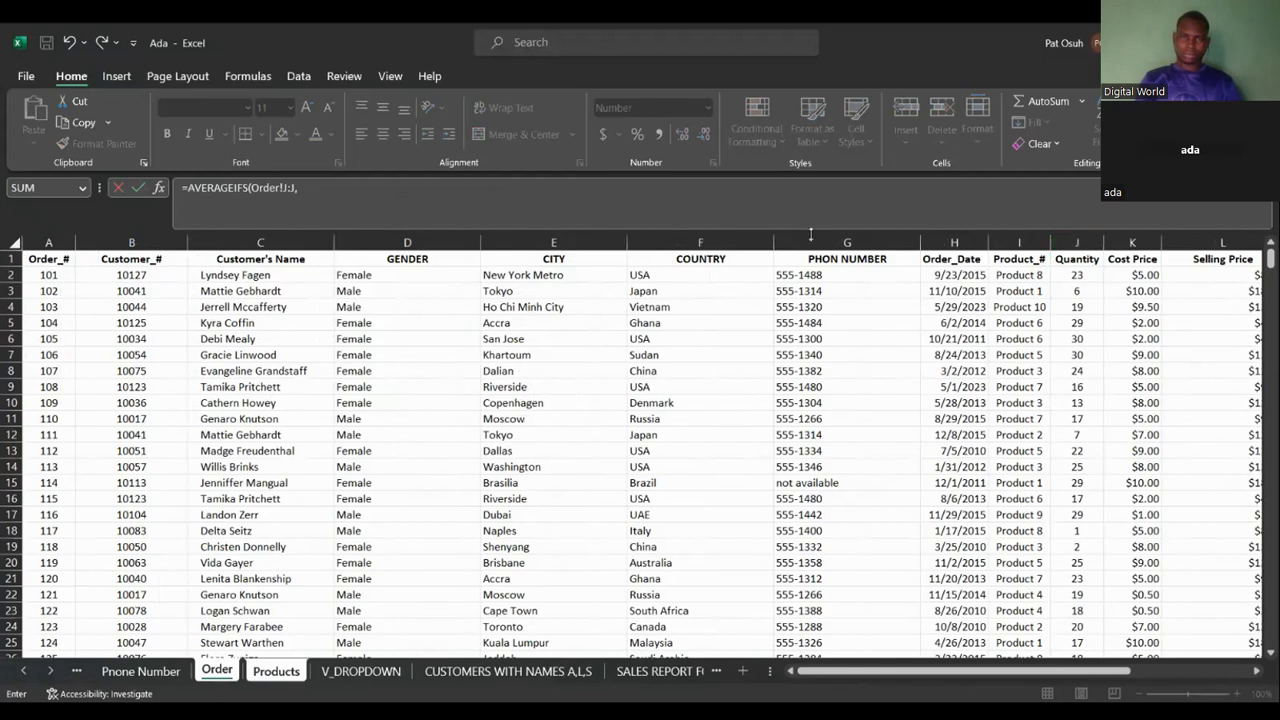
Add Order!D:D with criterion "MALE" and Order!I:I as criteria ranges to the I2 formula.
click(401, 242)
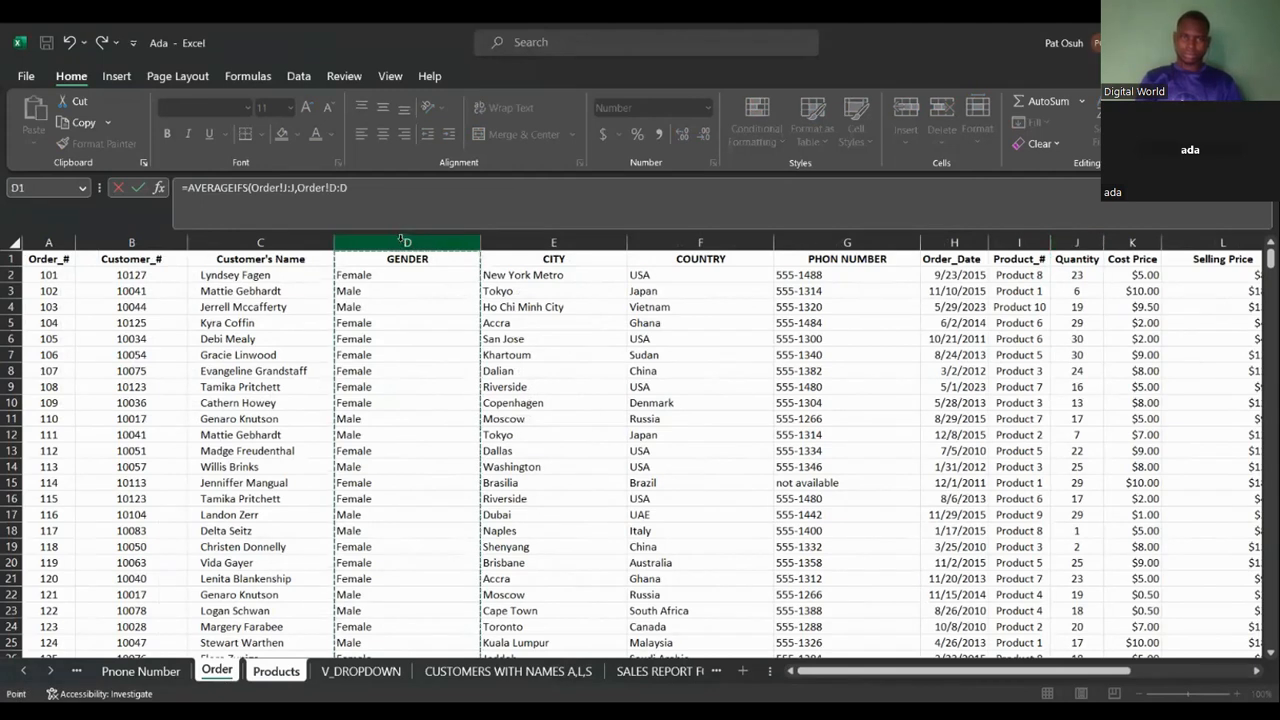
text(,)
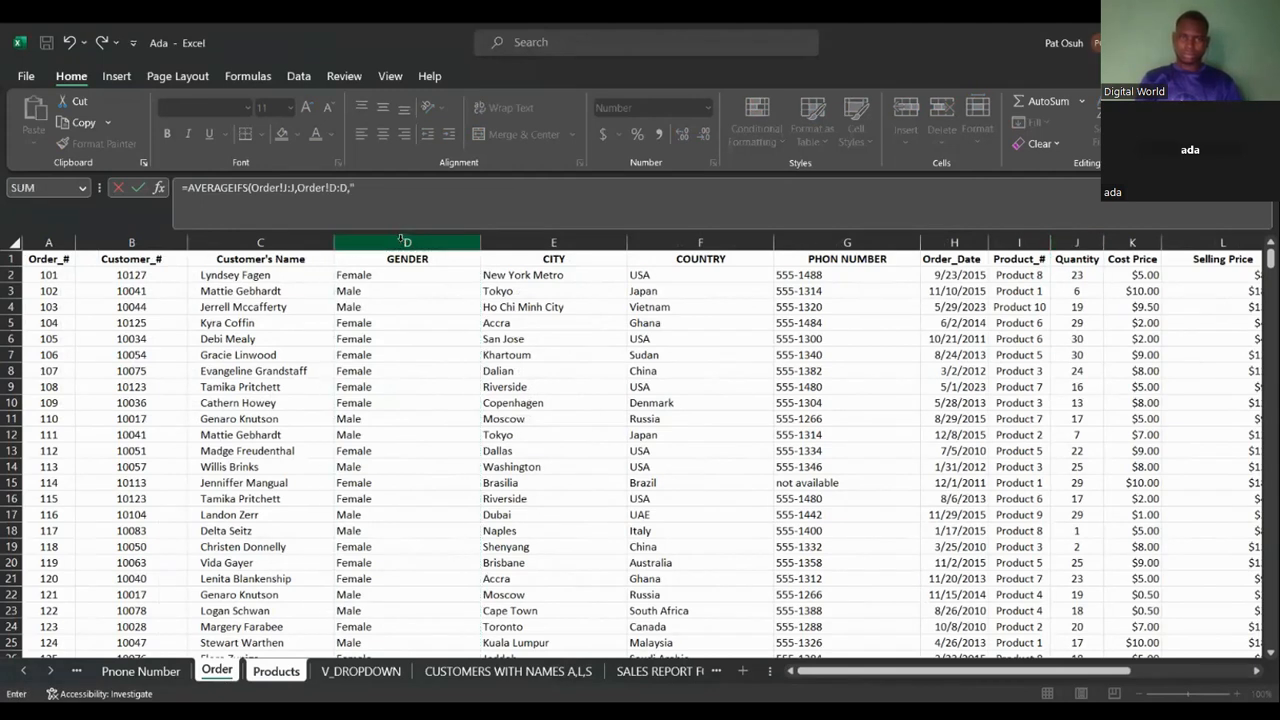
text("MALE",)
click(1011, 241)
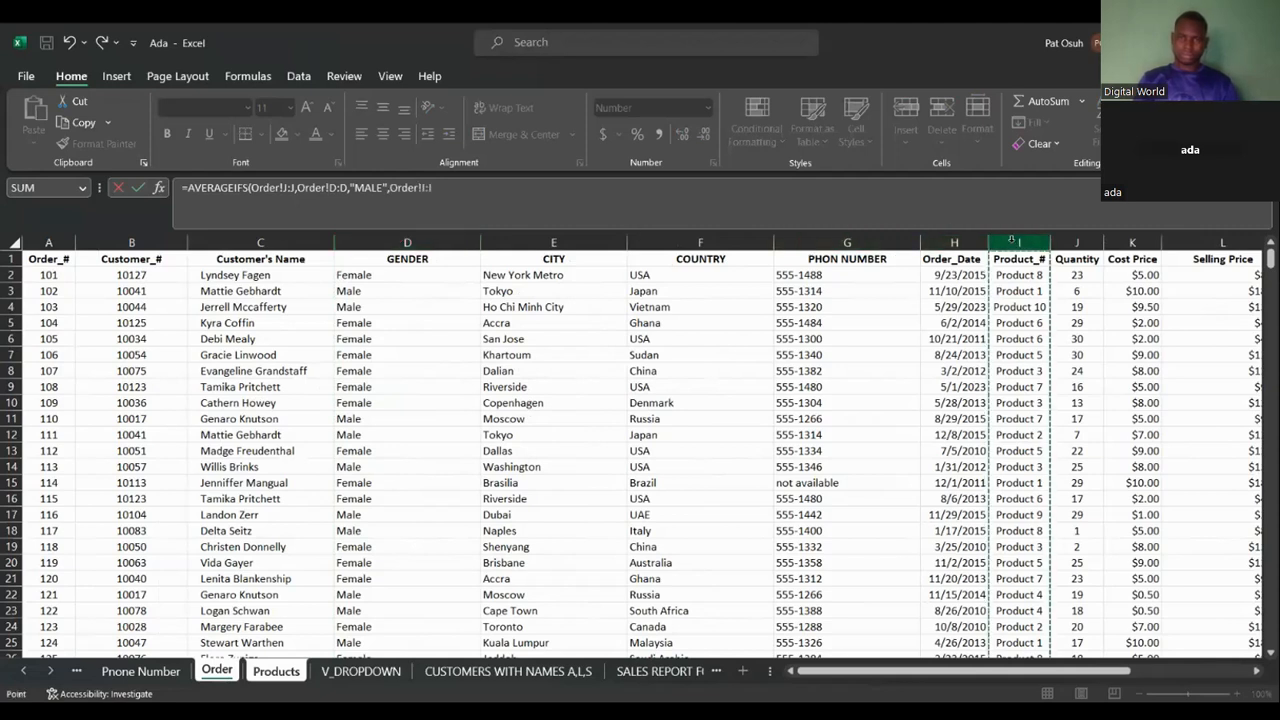
text(,)
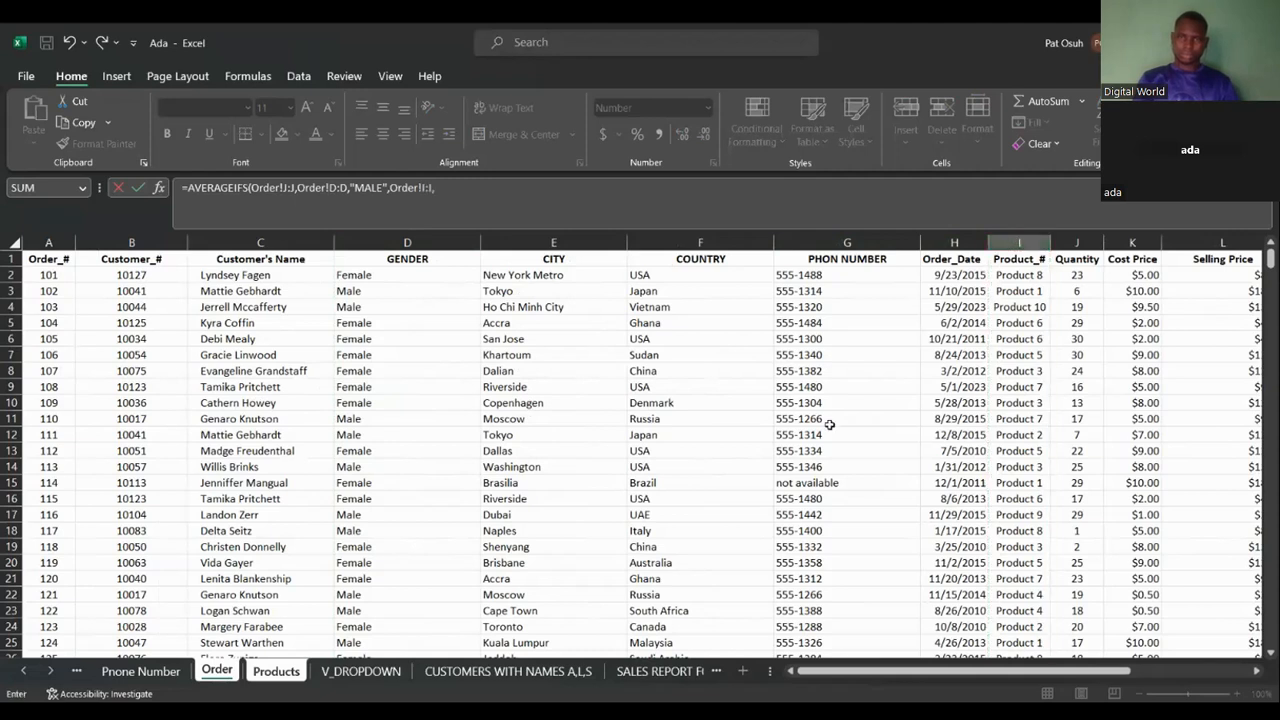
Add Products!A2 as the product criterion and enter the I2 formula.
click(288, 671)
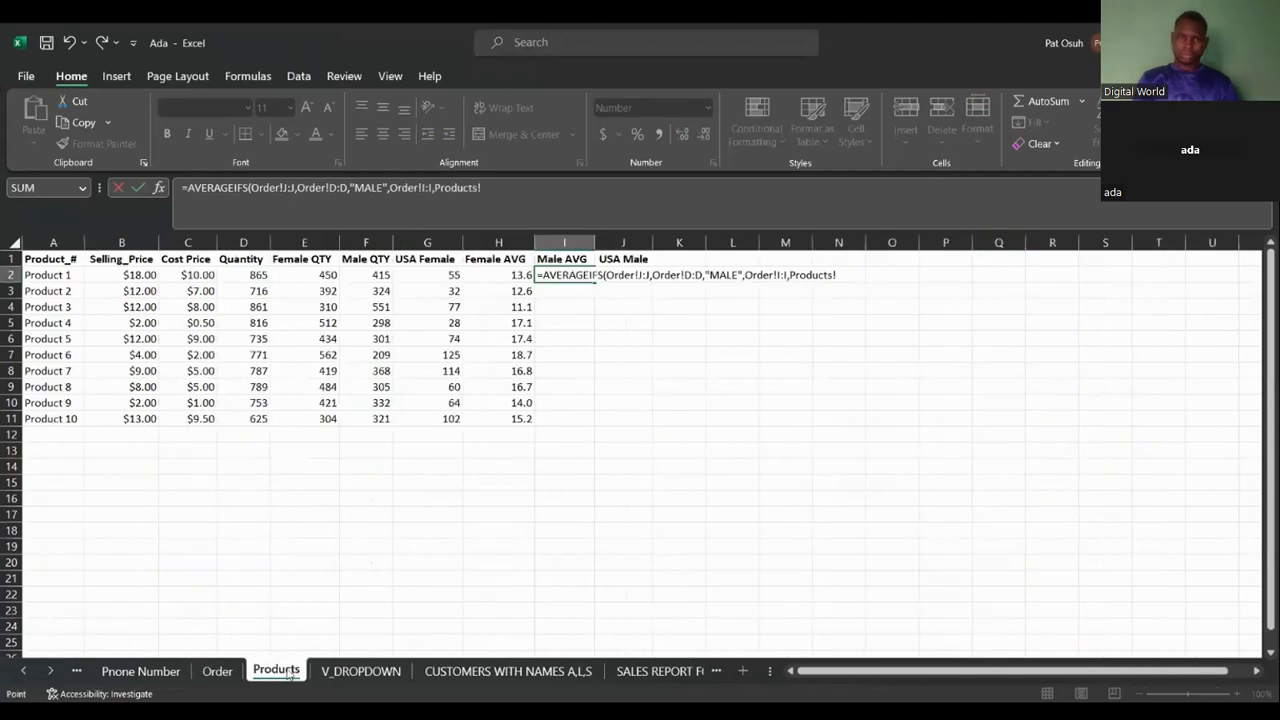
click(62, 280)
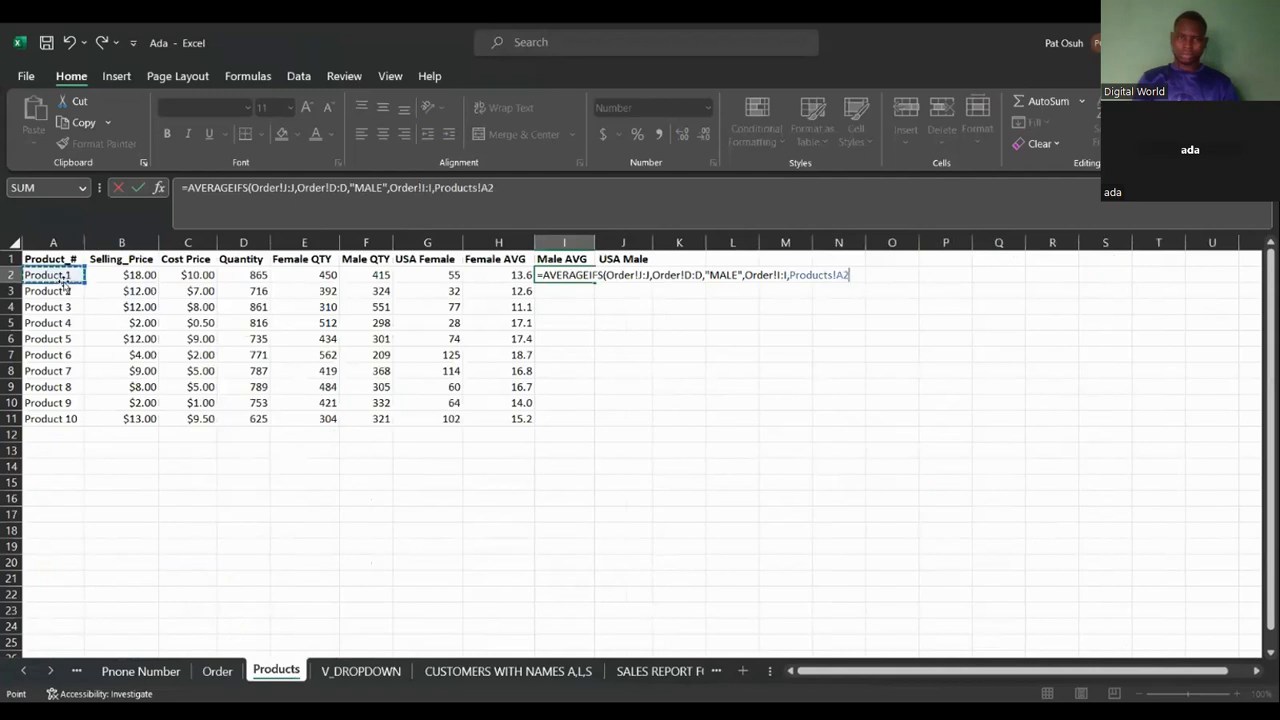
text())
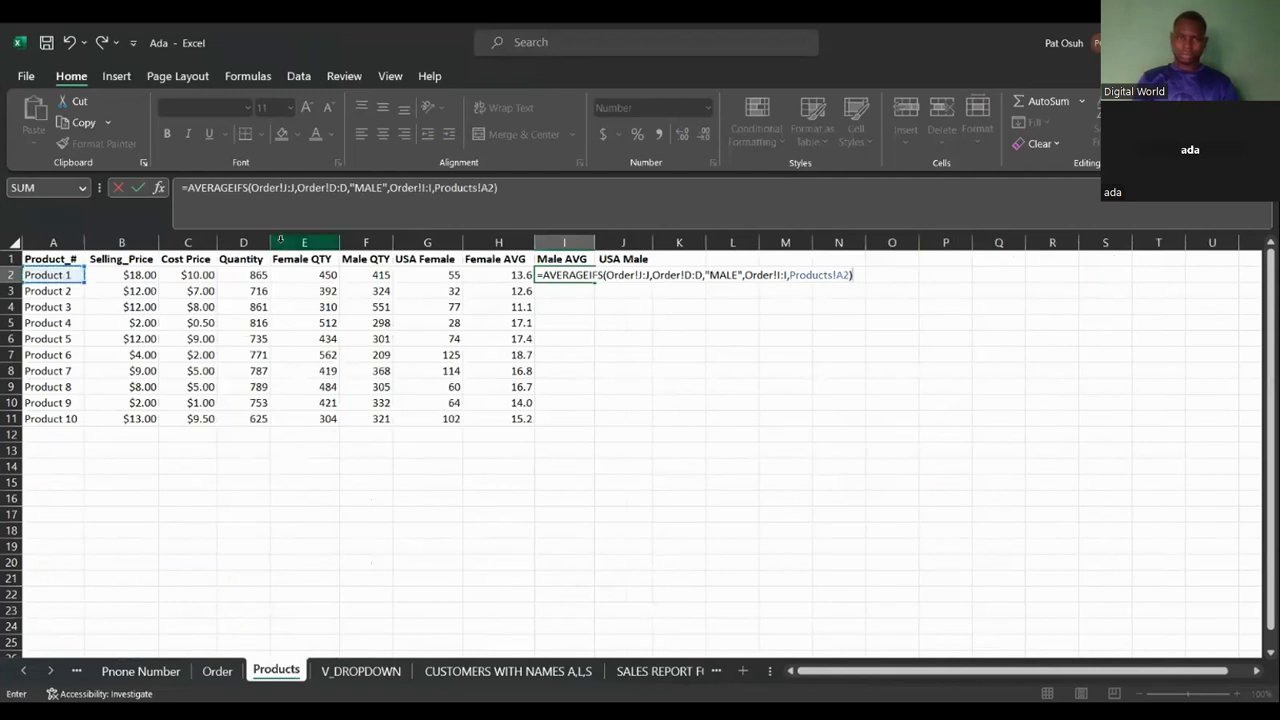
key(Return)
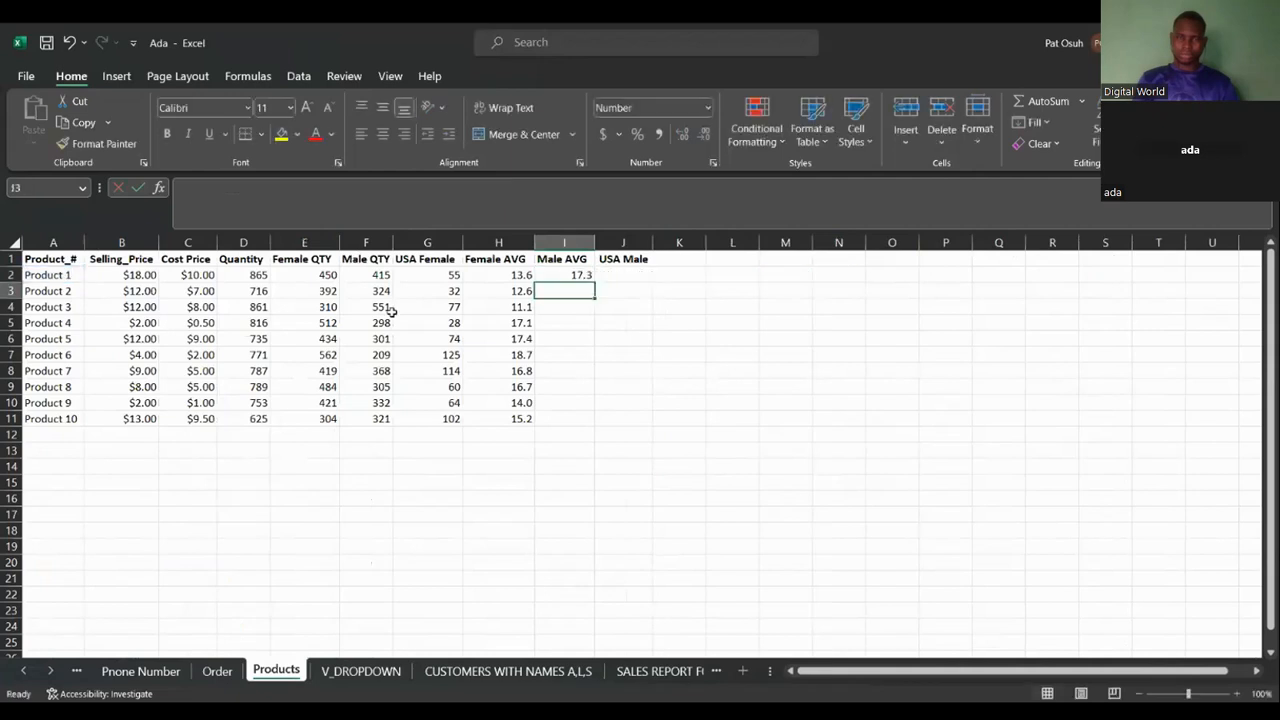
Fill the Male AVG formula from I2 down to I11.
click(580, 275)
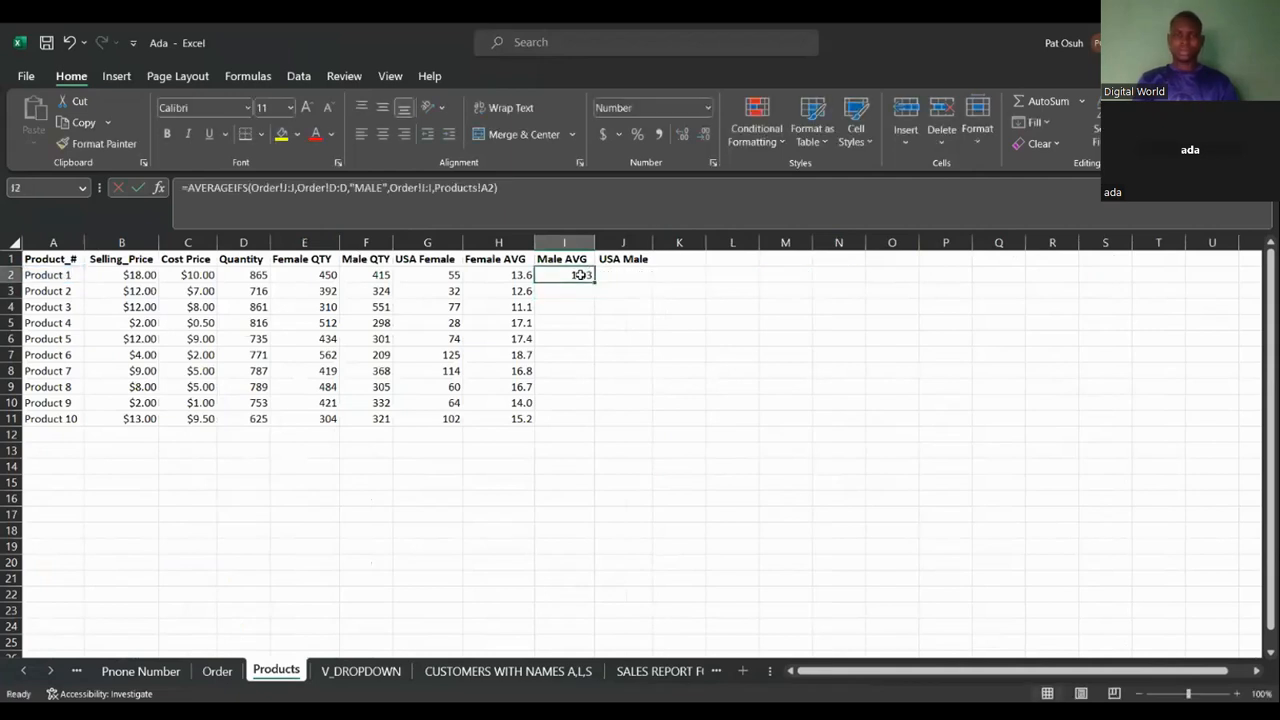
double_click(594, 281)
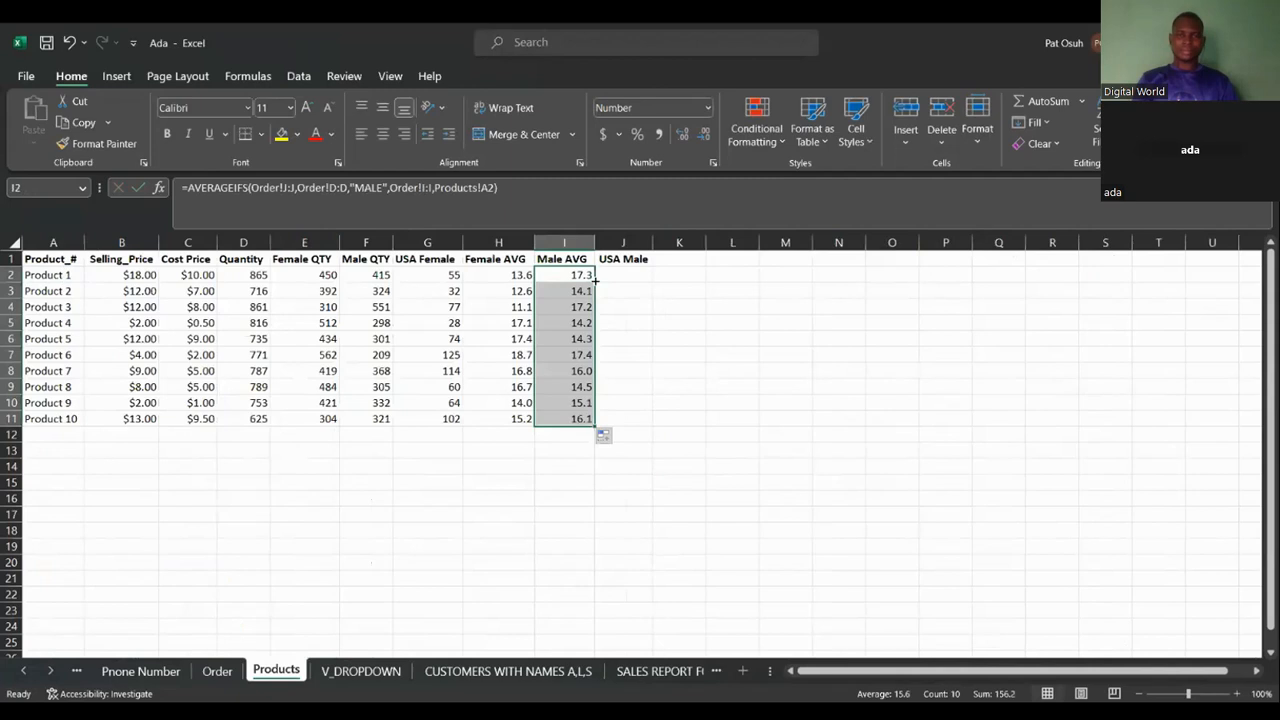
Start a SUMIFS formula in the USA Male cell J2 with Order!J:J as the sum range.
click(615, 276)
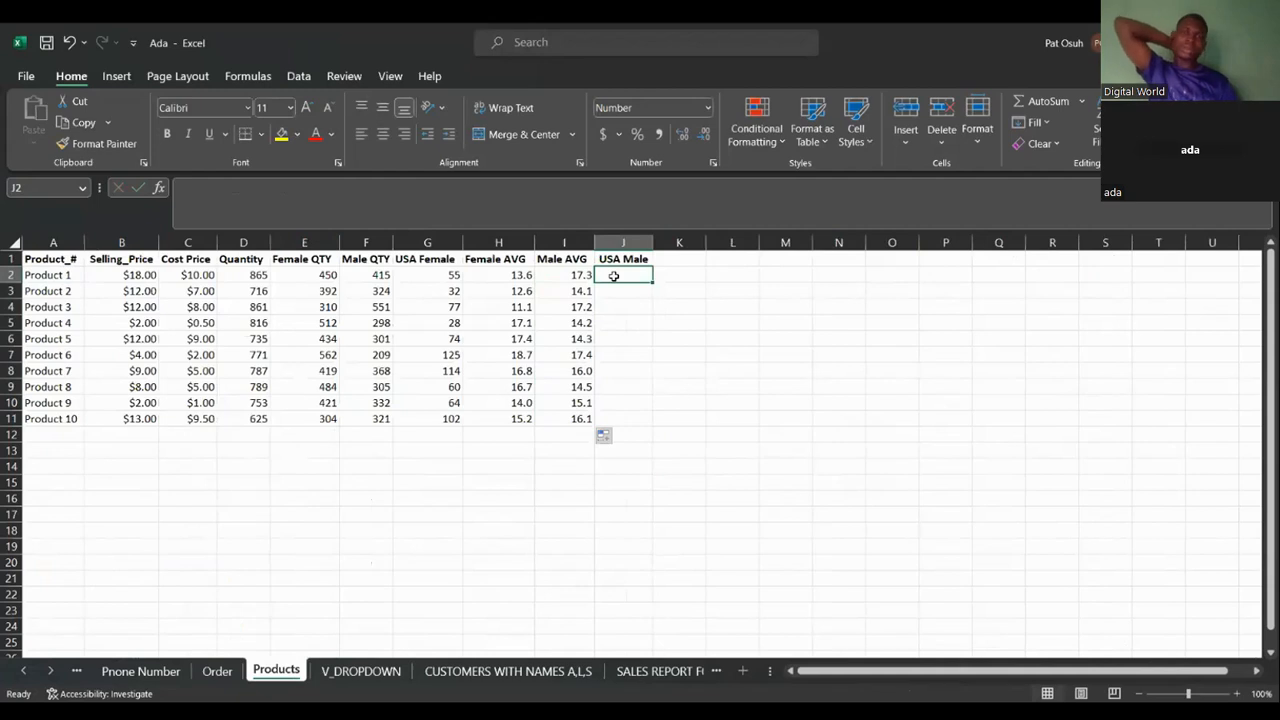
text(=)
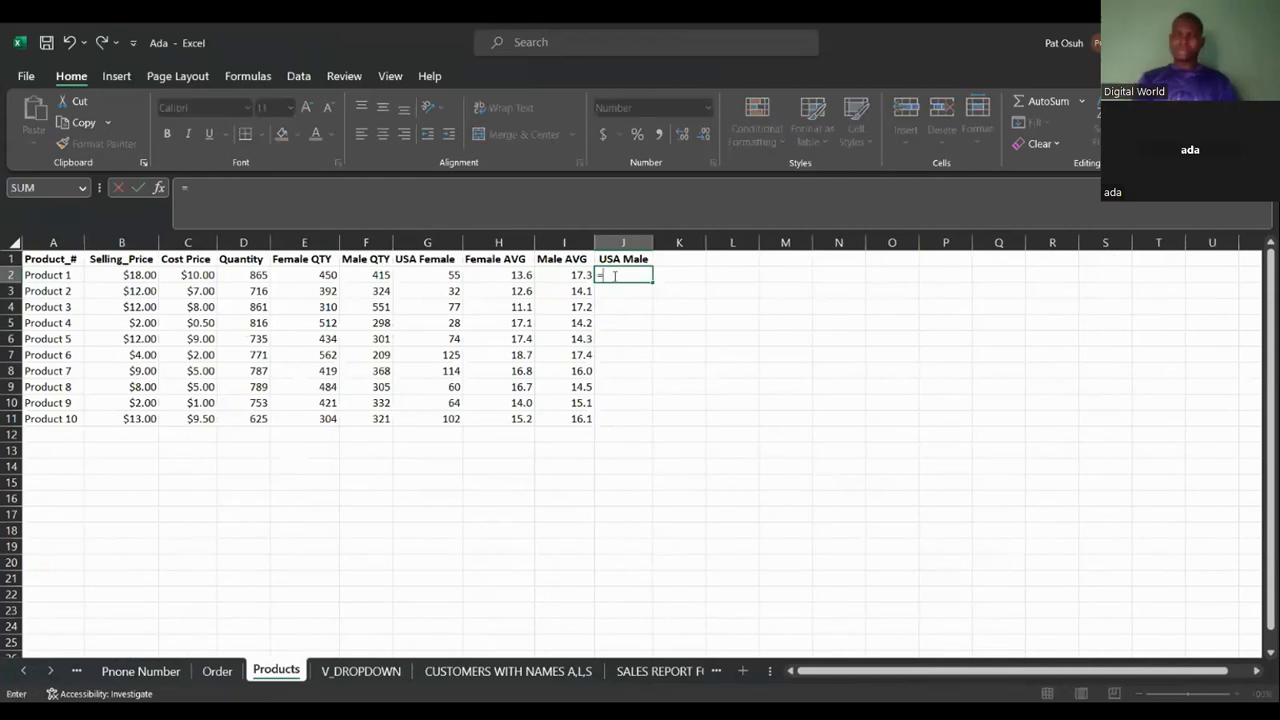
text(sumi)
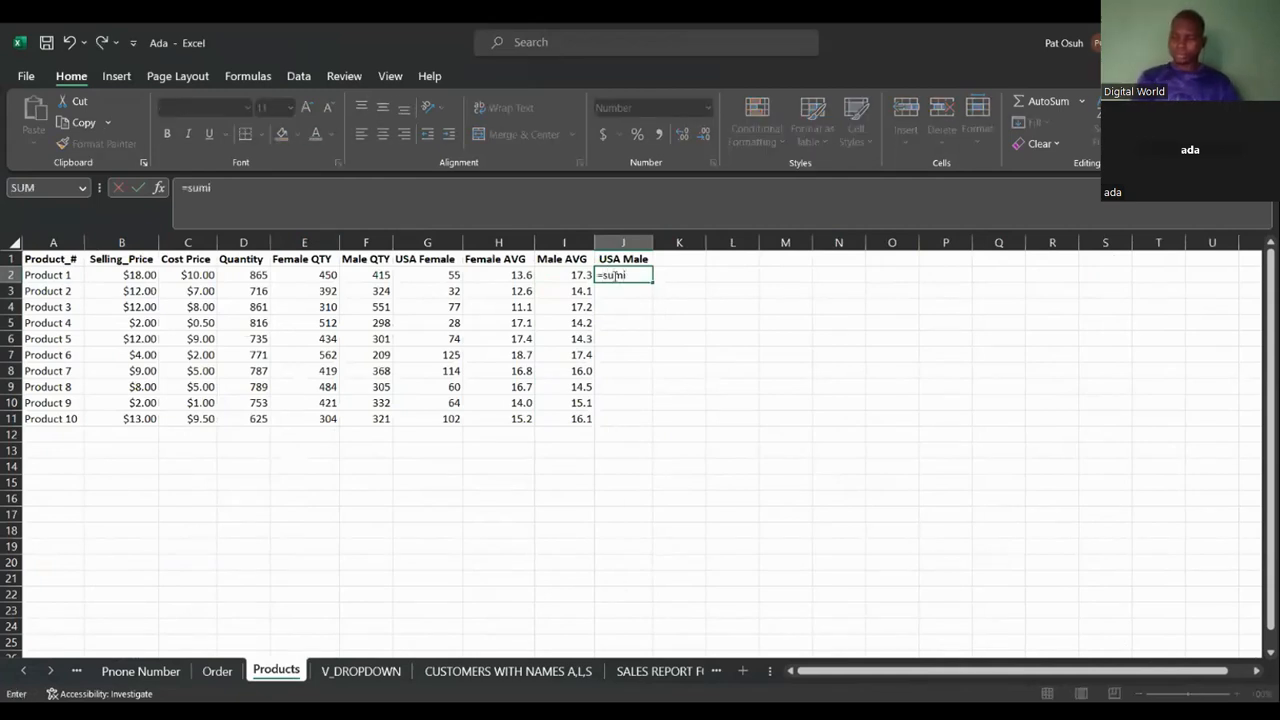
text(fs)
key(Tab)
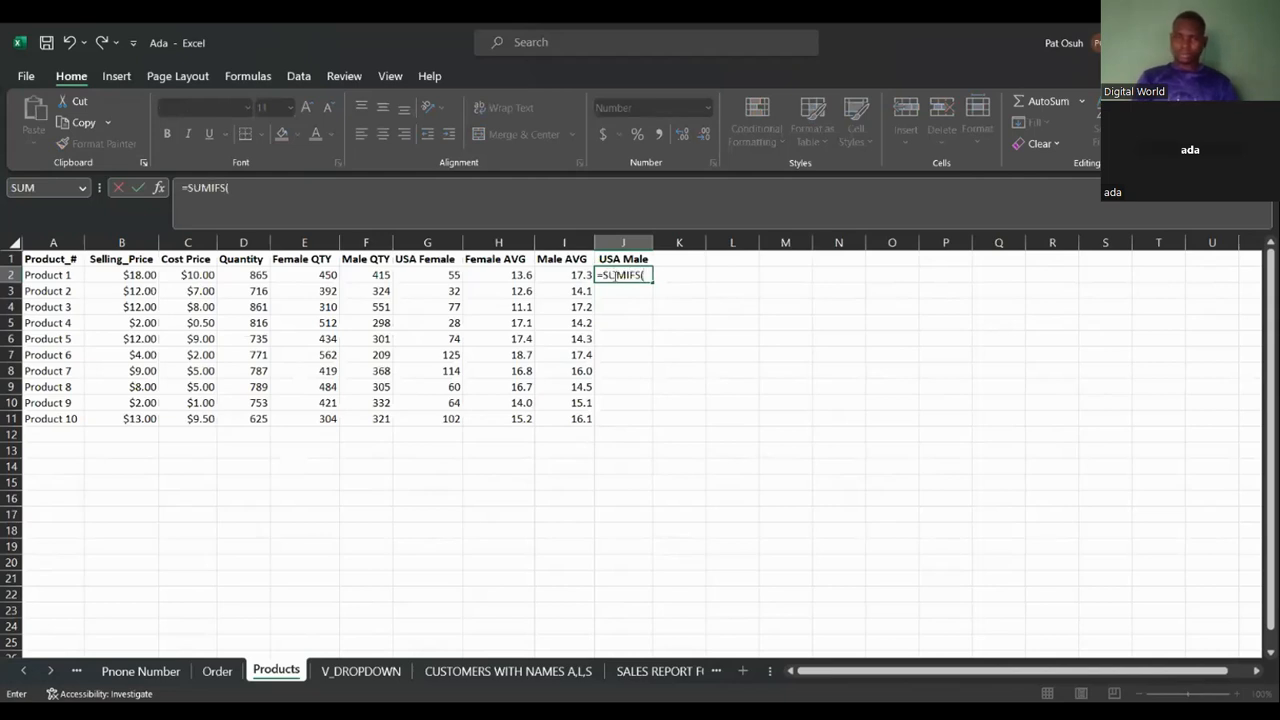
click(217, 671)
click(1084, 240)
text(,)
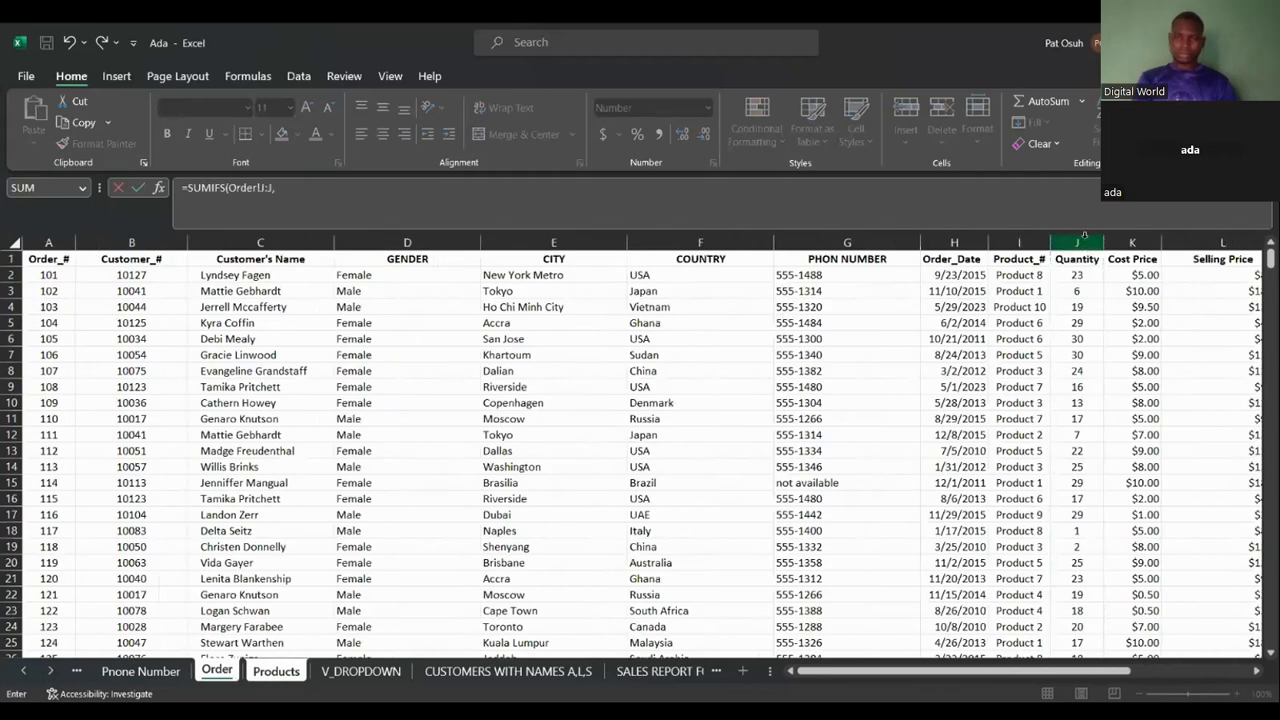
Add Order!D:D with criterion "MALE" and Order!I:I as criteria ranges to the J2 formula.
click(414, 242)
text(,"MALE)
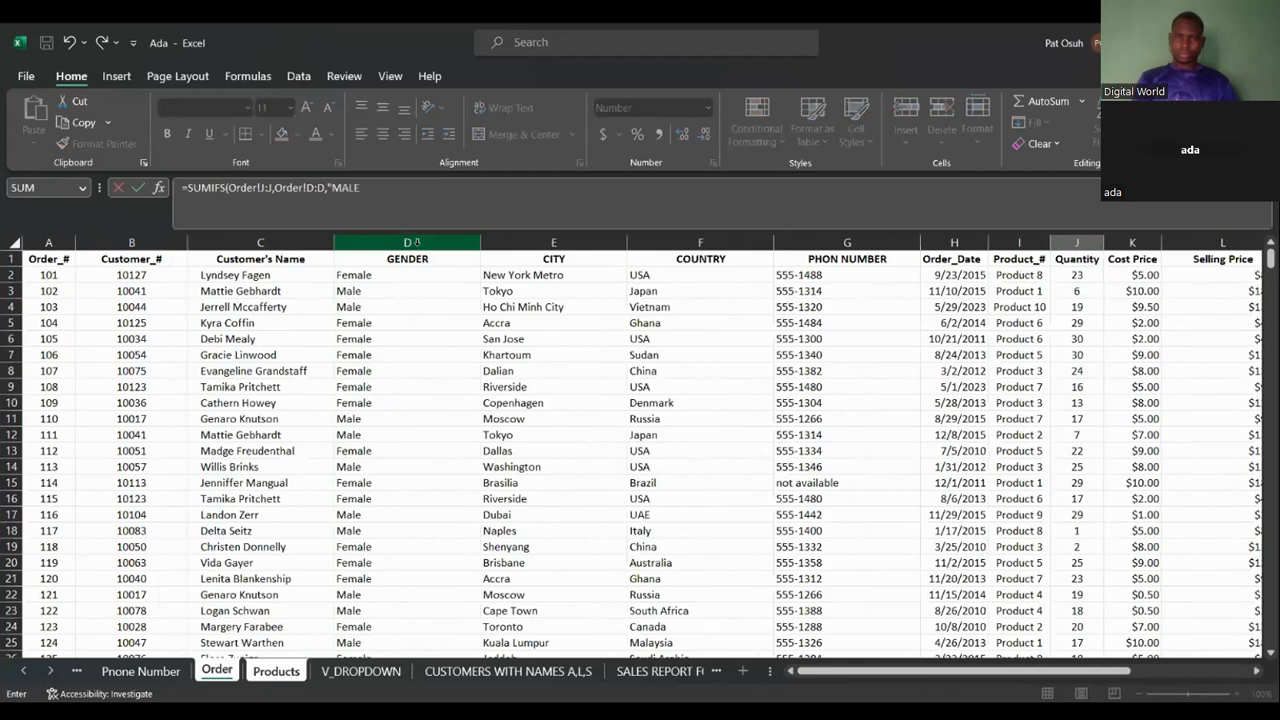
text(",)
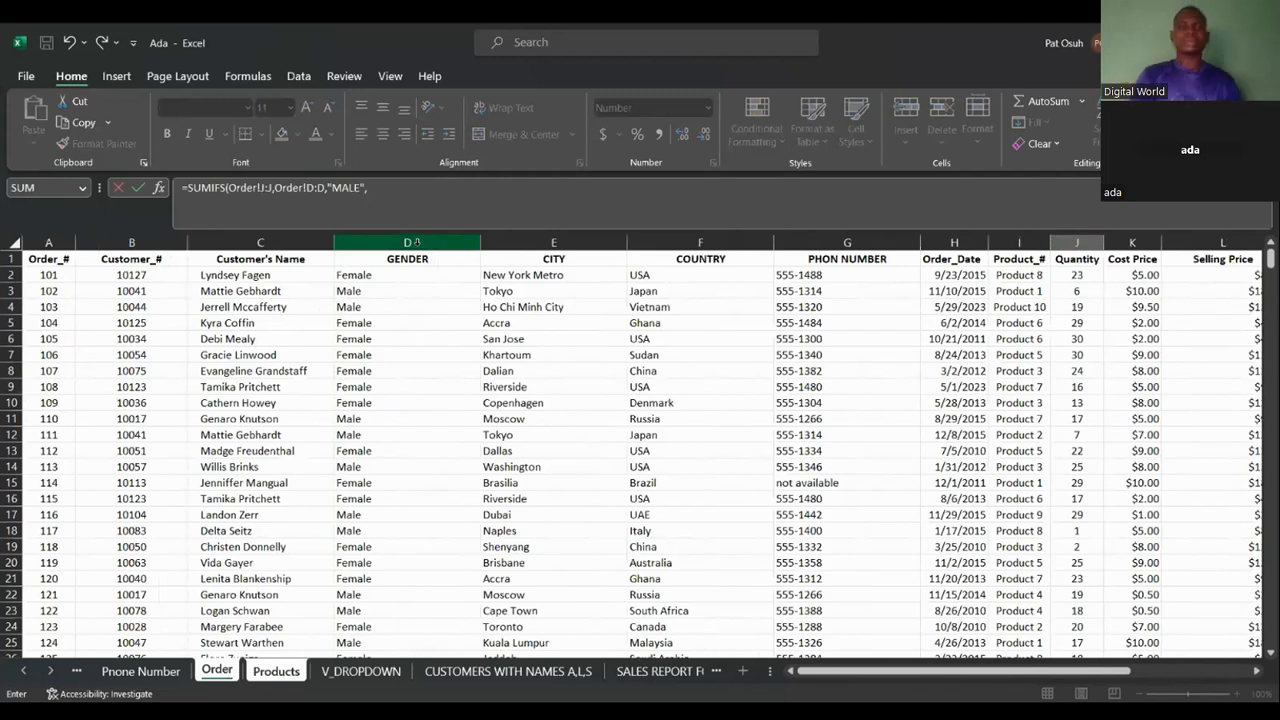
click(1029, 236)
text(,)
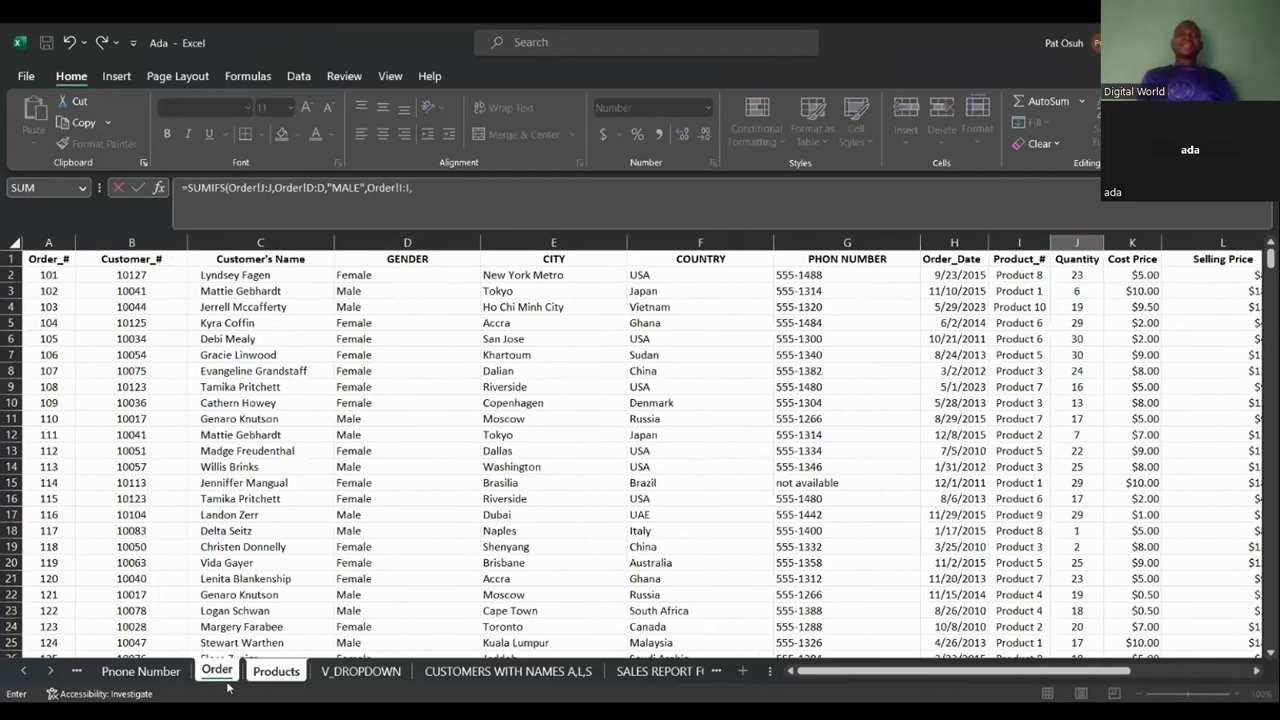
Add Products!A2 as the product criterion and enter the J2 formula.
click(257, 672)
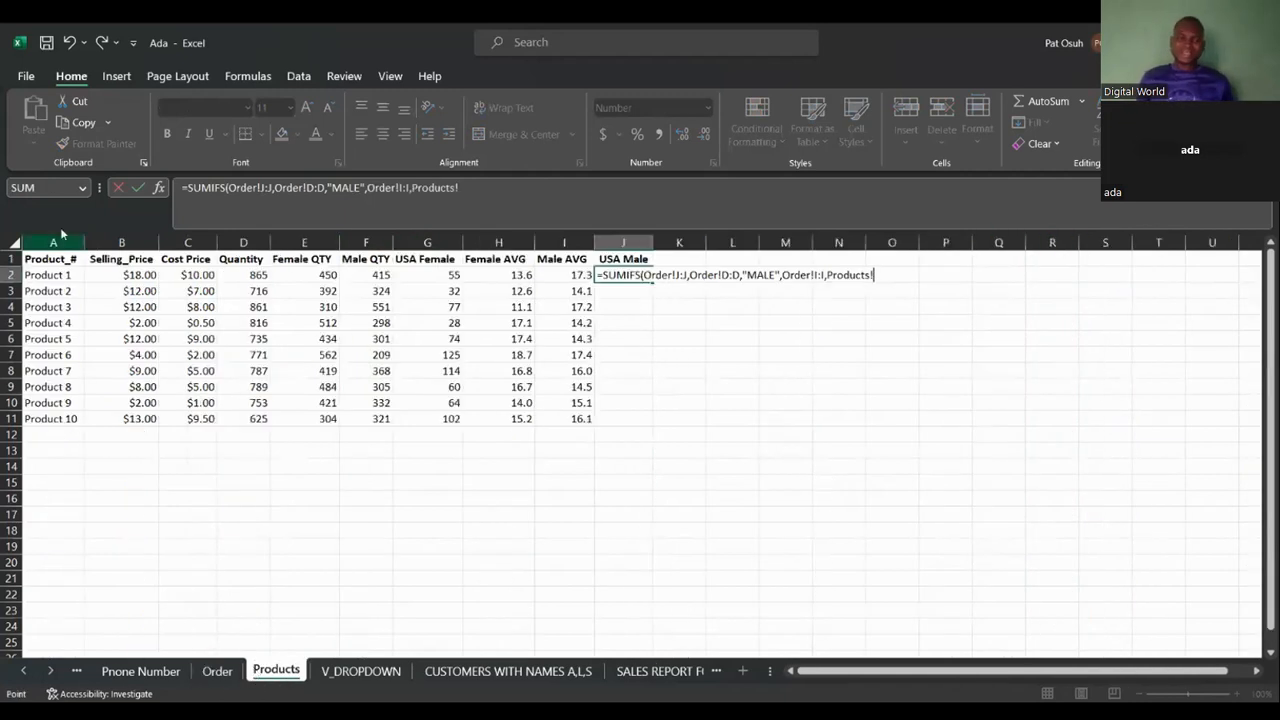
click(79, 274)
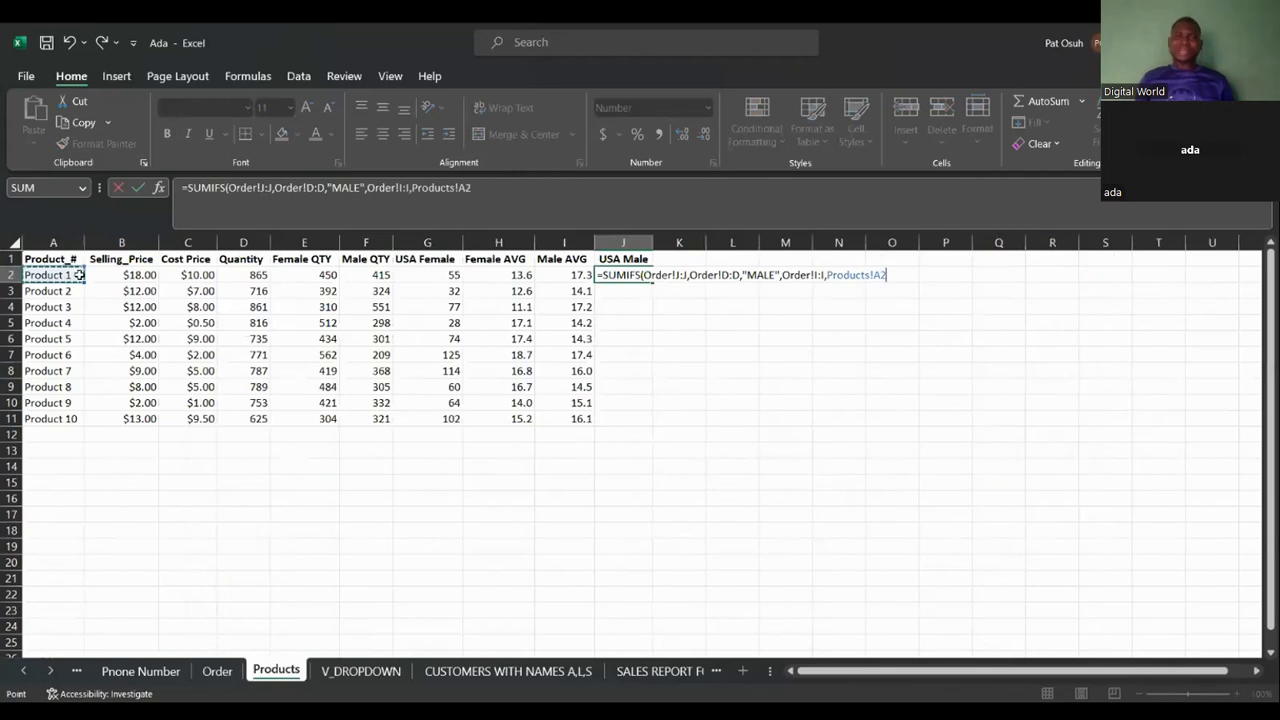
key(Return)
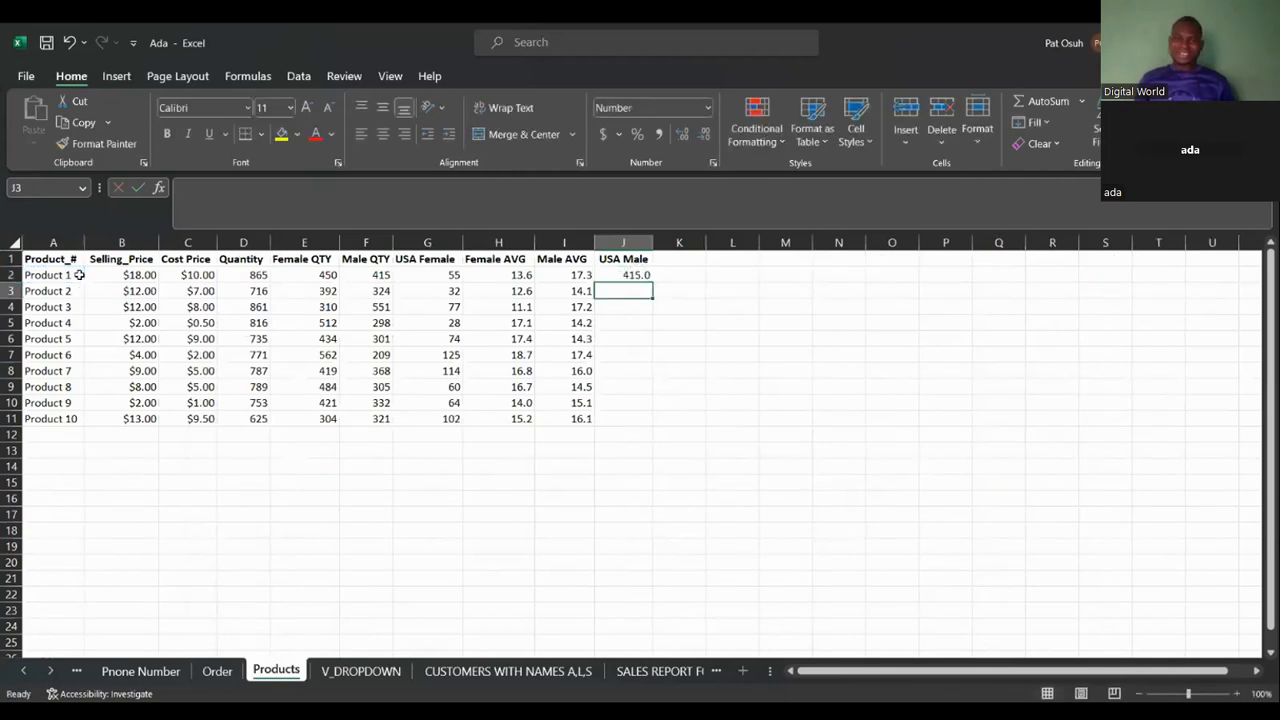
Fill the USA Male formula from J2 down to J11.
click(641, 276)
click(707, 141)
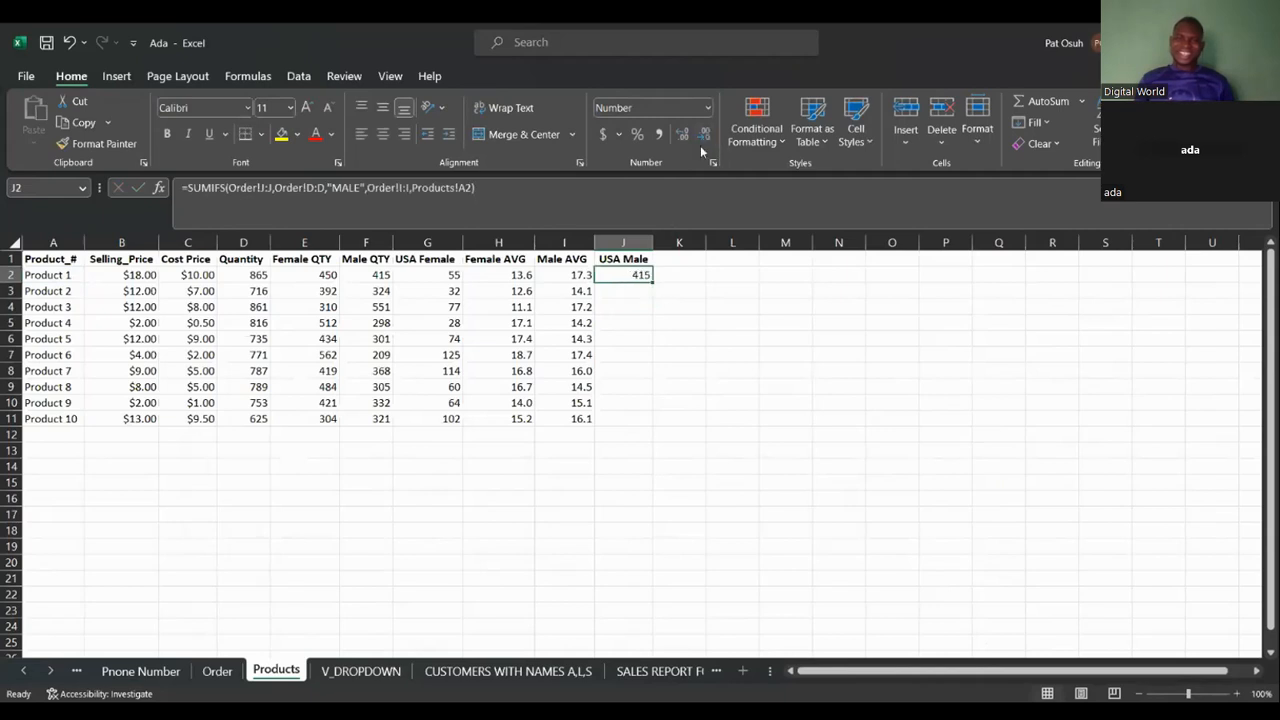
double_click(654, 282)
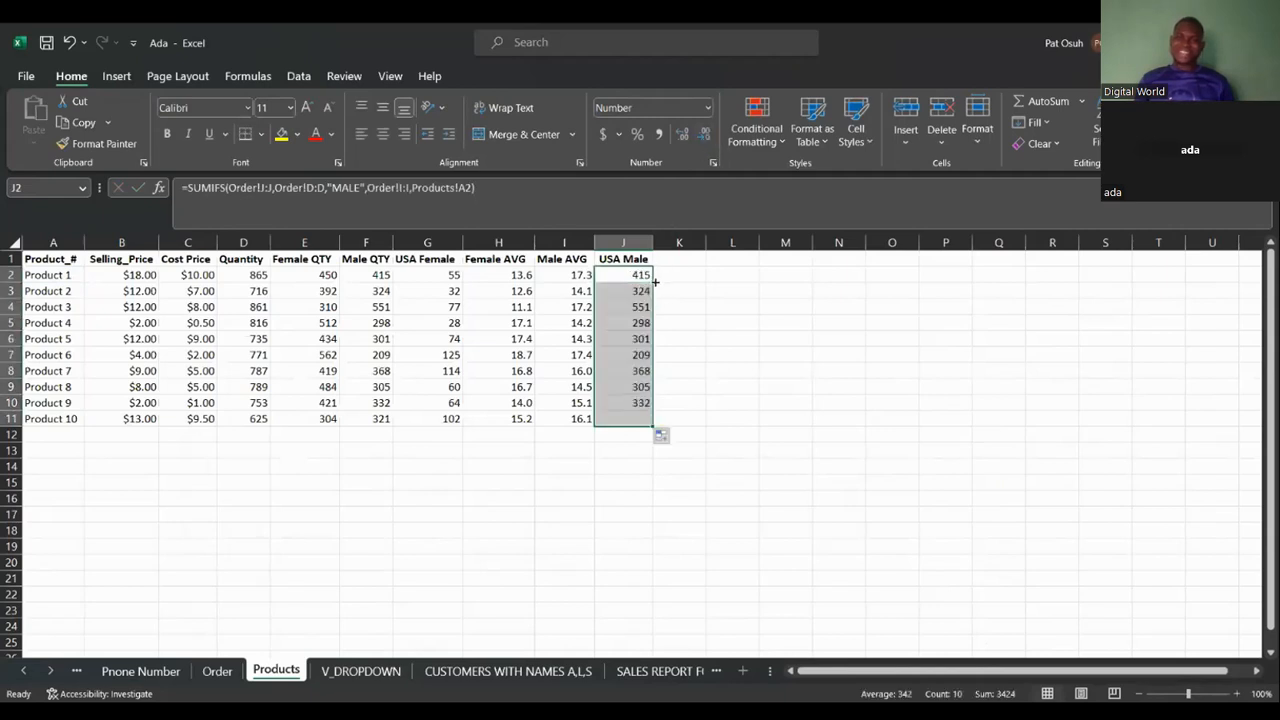
click(713, 387)
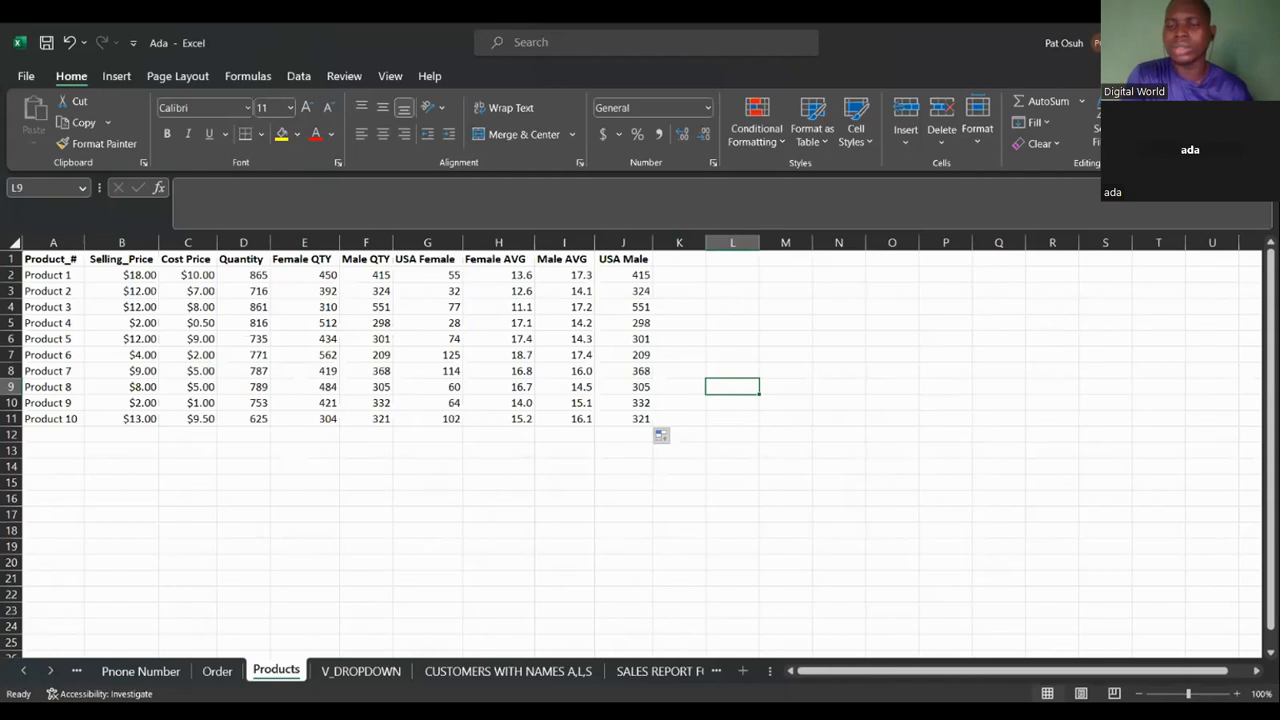
key(alt+Tab)
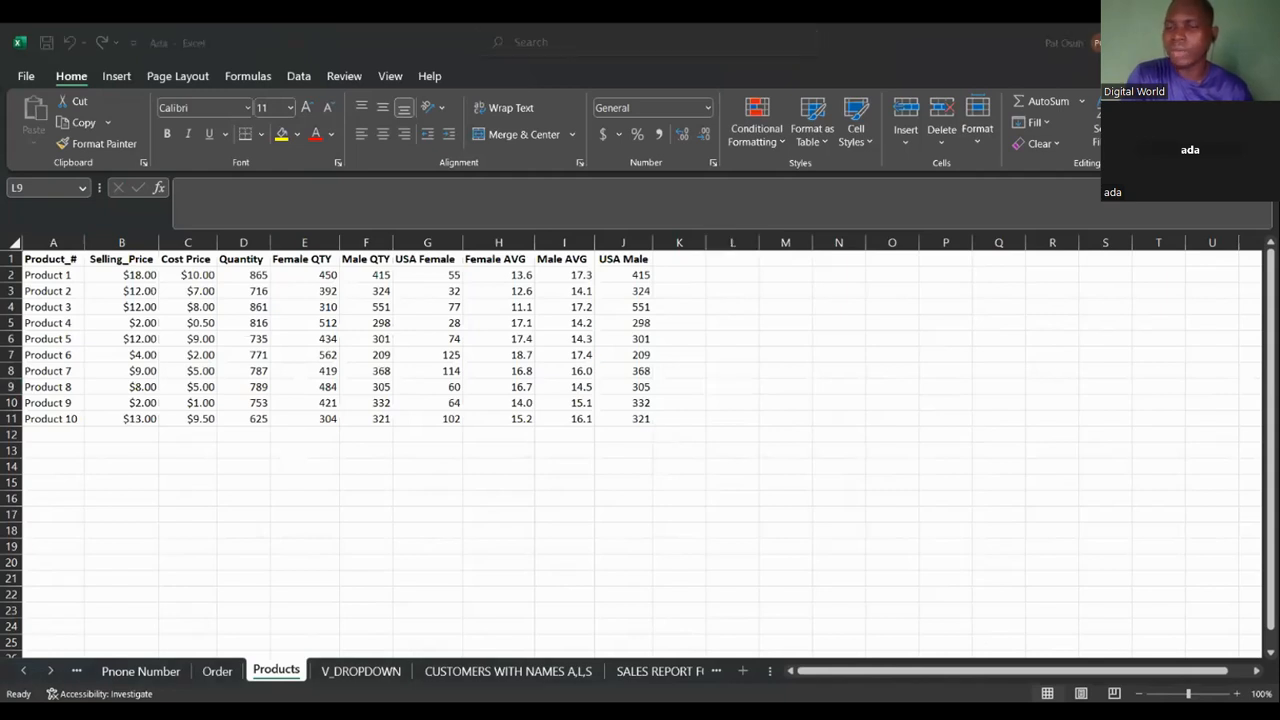